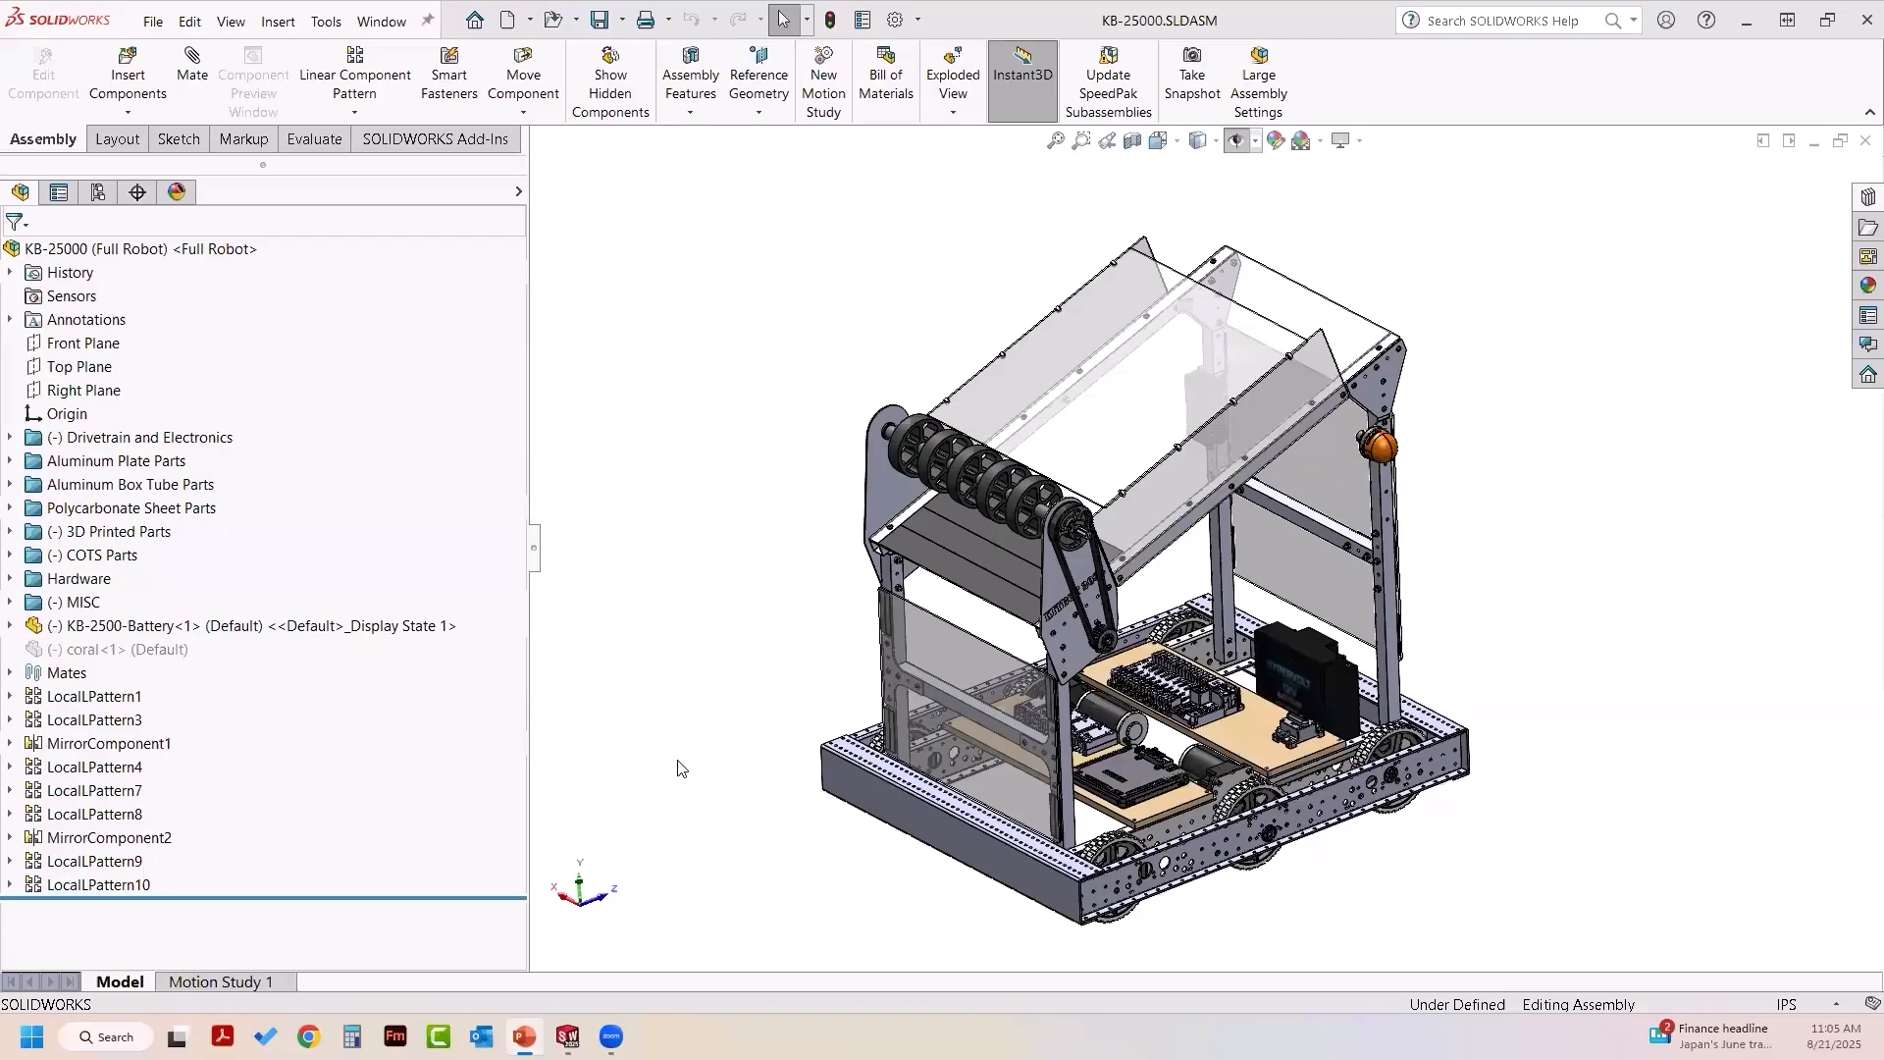
- Activate the Simplified configuration of the robot assembly and view it from the side
middle_drag(731, 719, 738, 727)
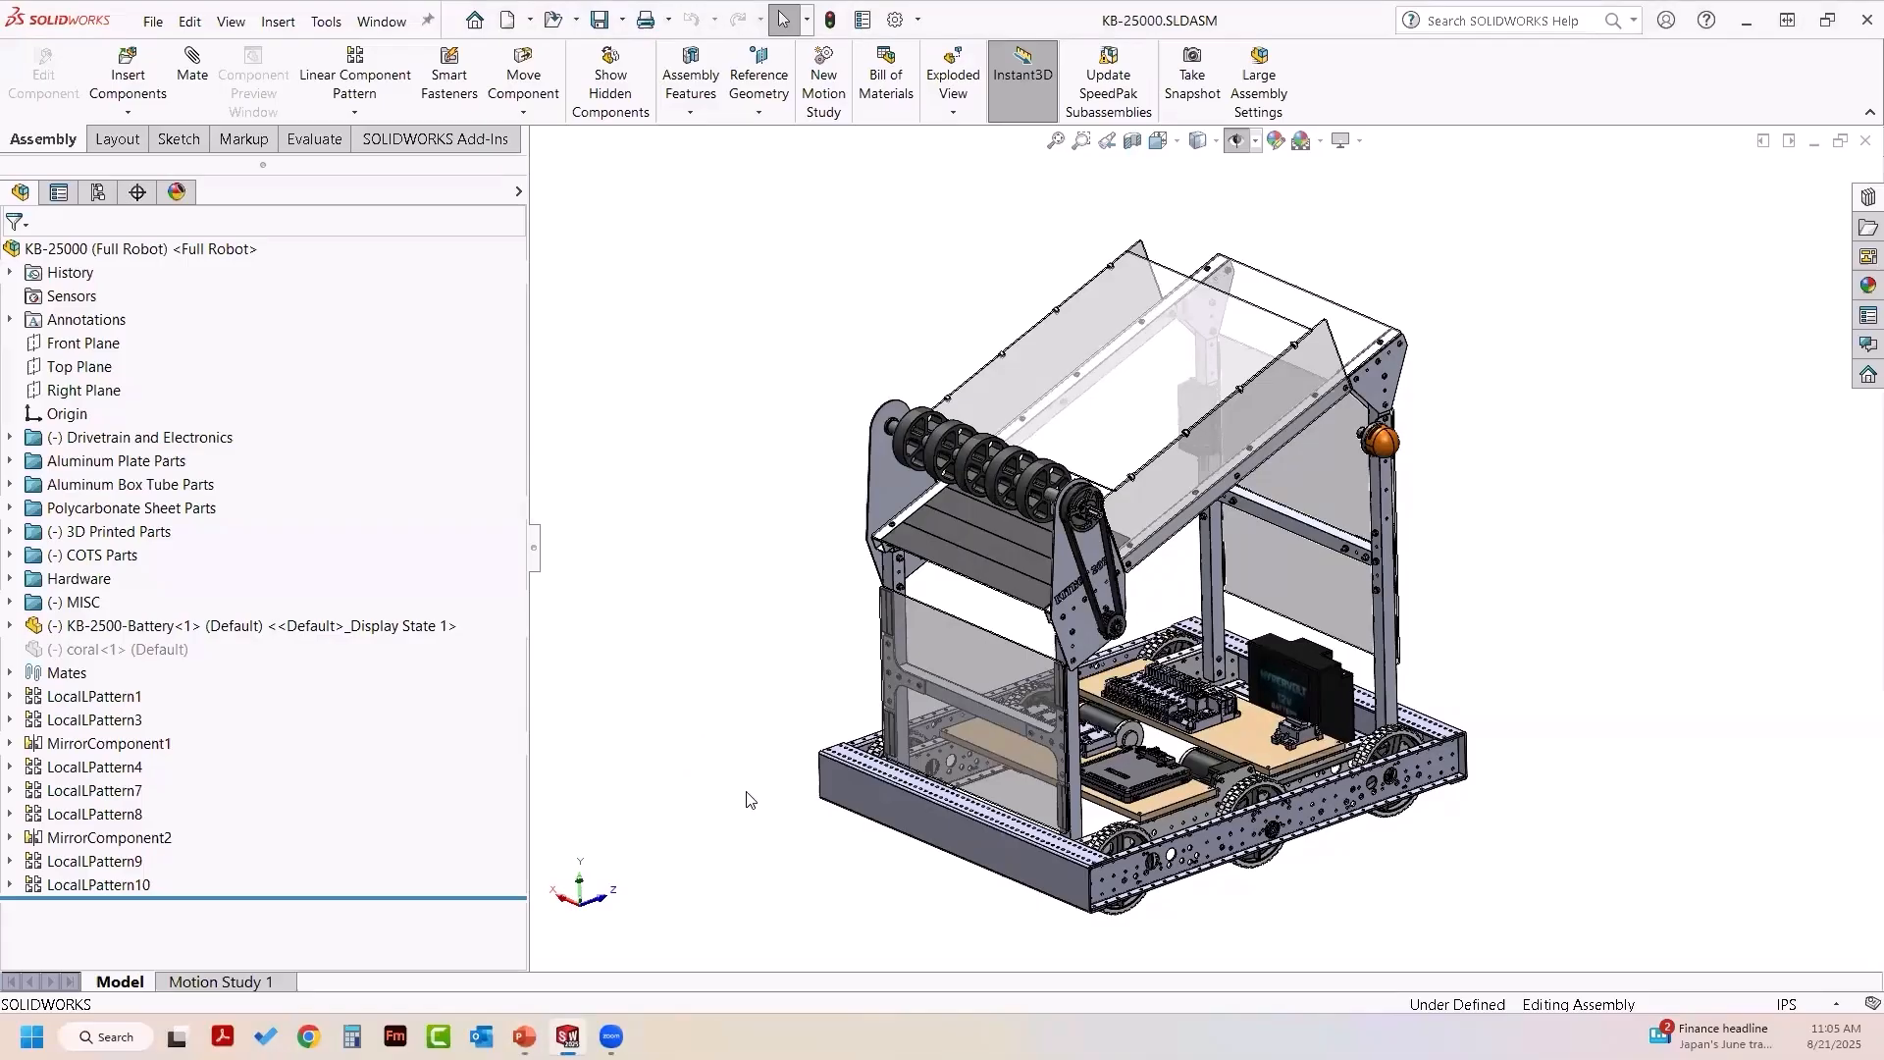
mouse_move(746, 800)
middle_down()
mouse_move(740, 770)
mouse_move(736, 786)
middle_up()
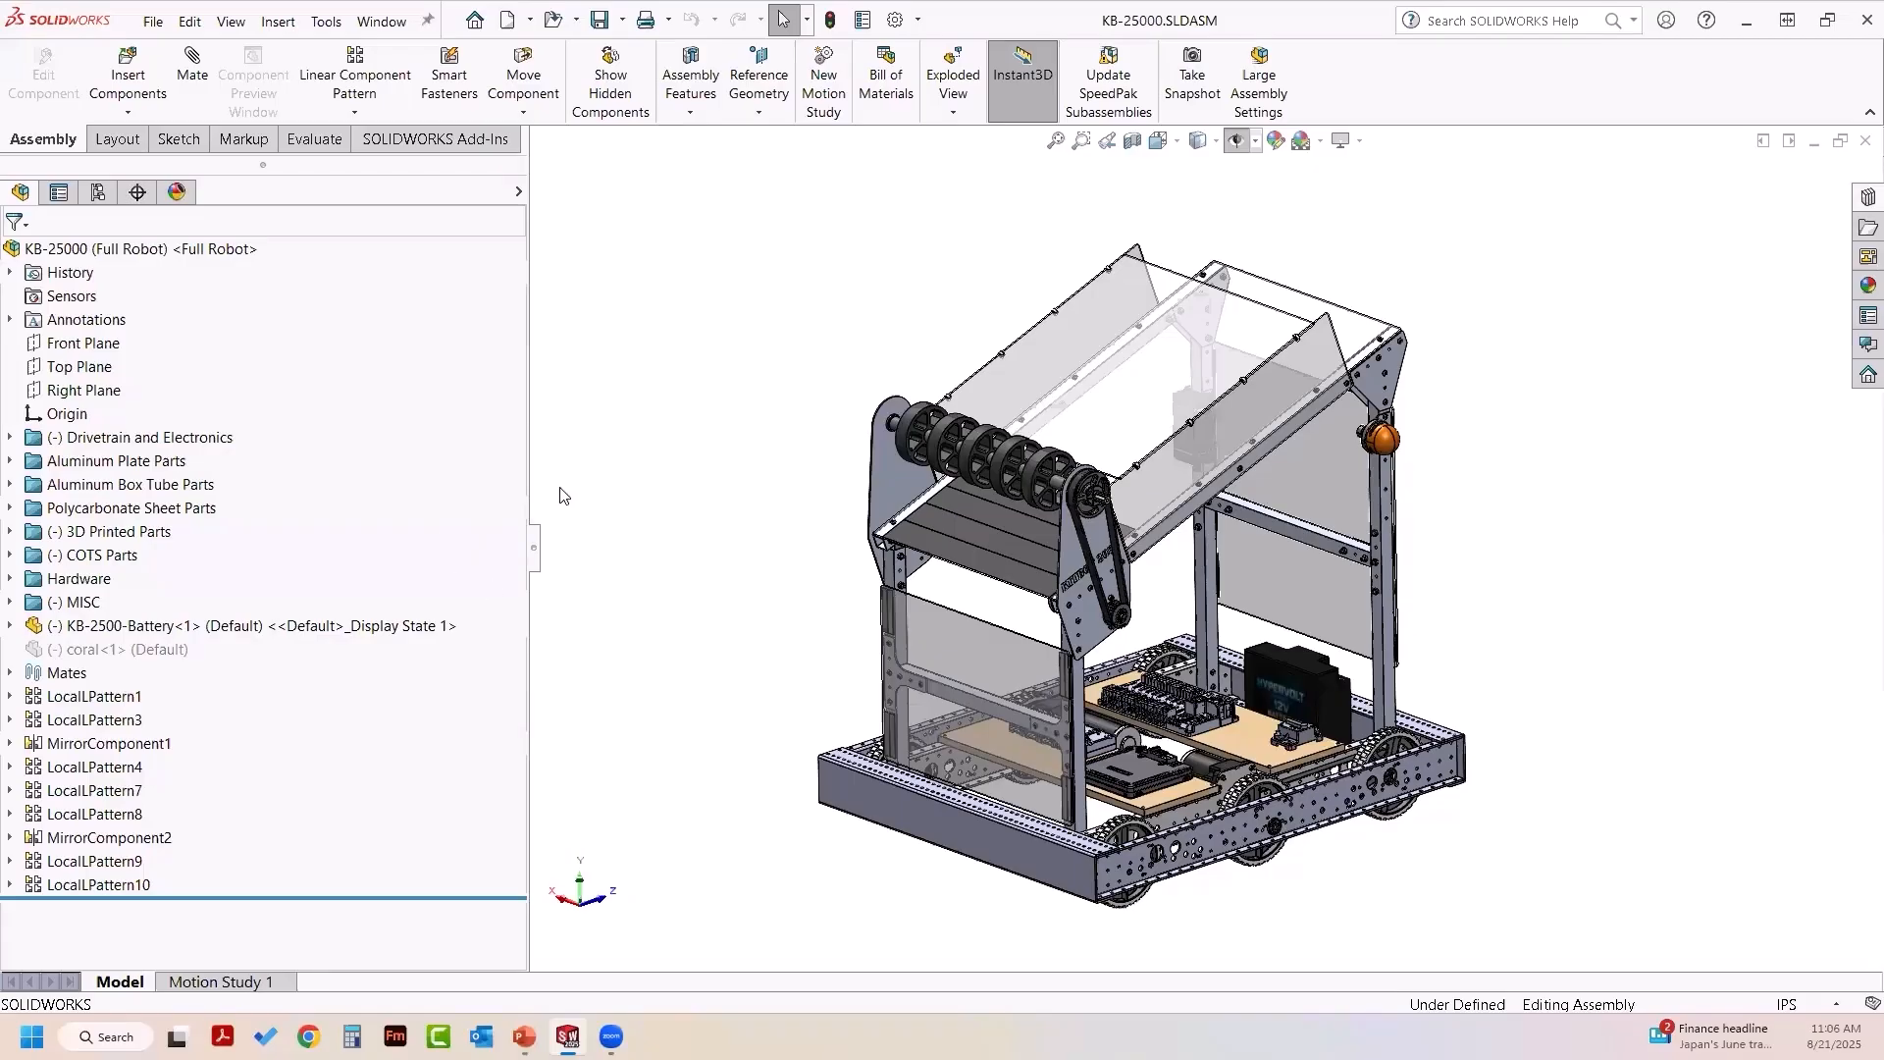
click(97, 193)
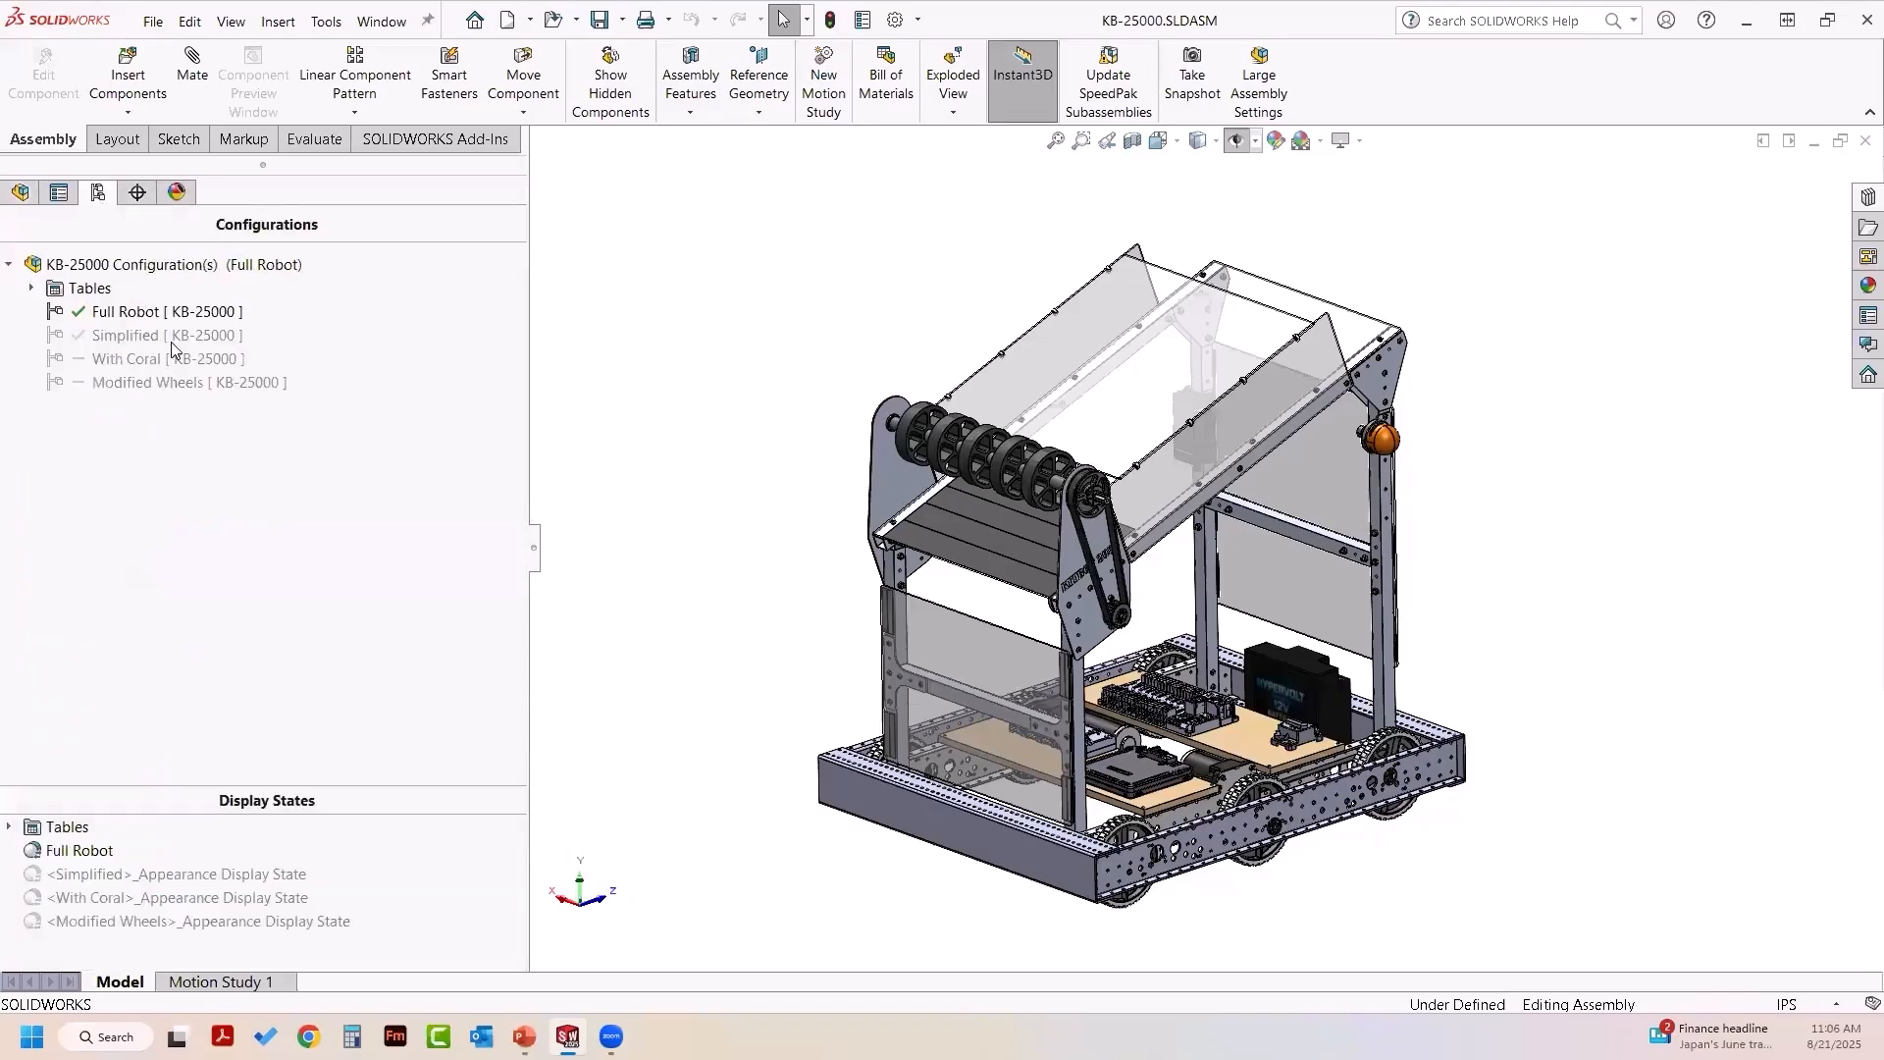
click(164, 335)
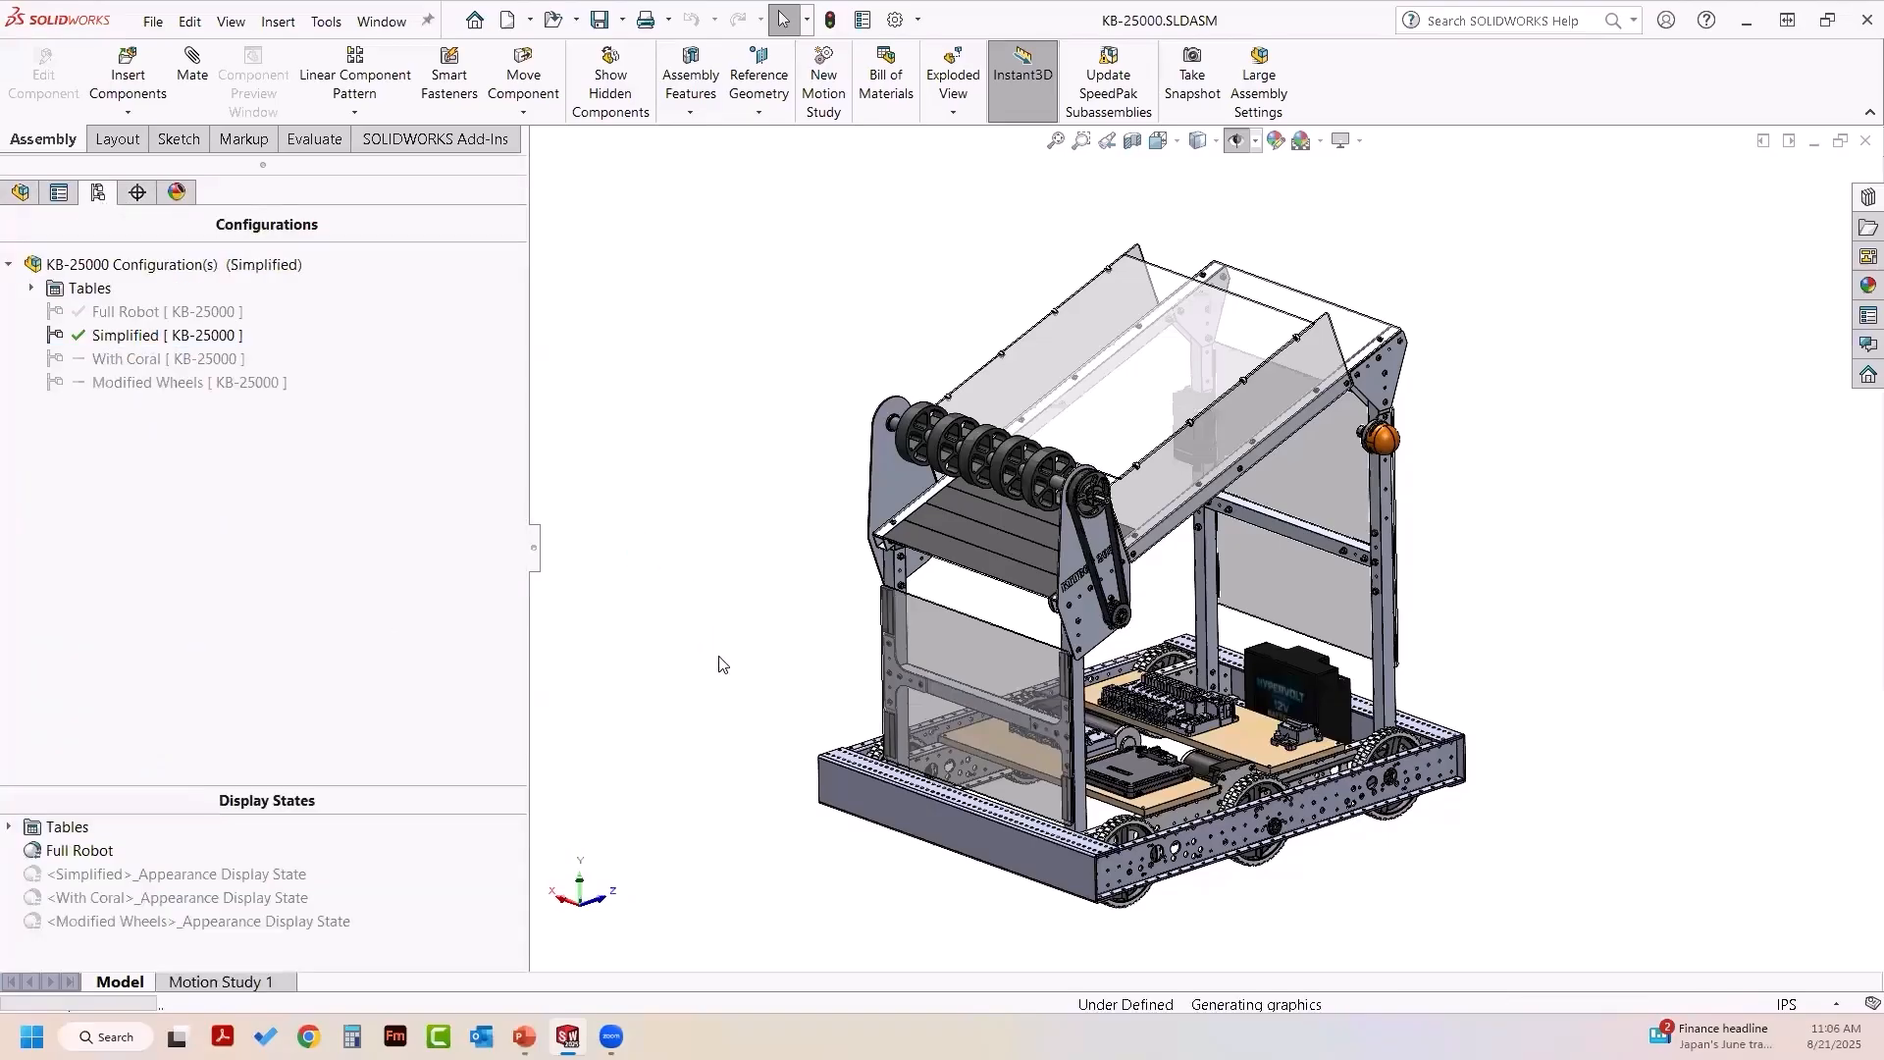
middle_drag(726, 682, 633, 668)
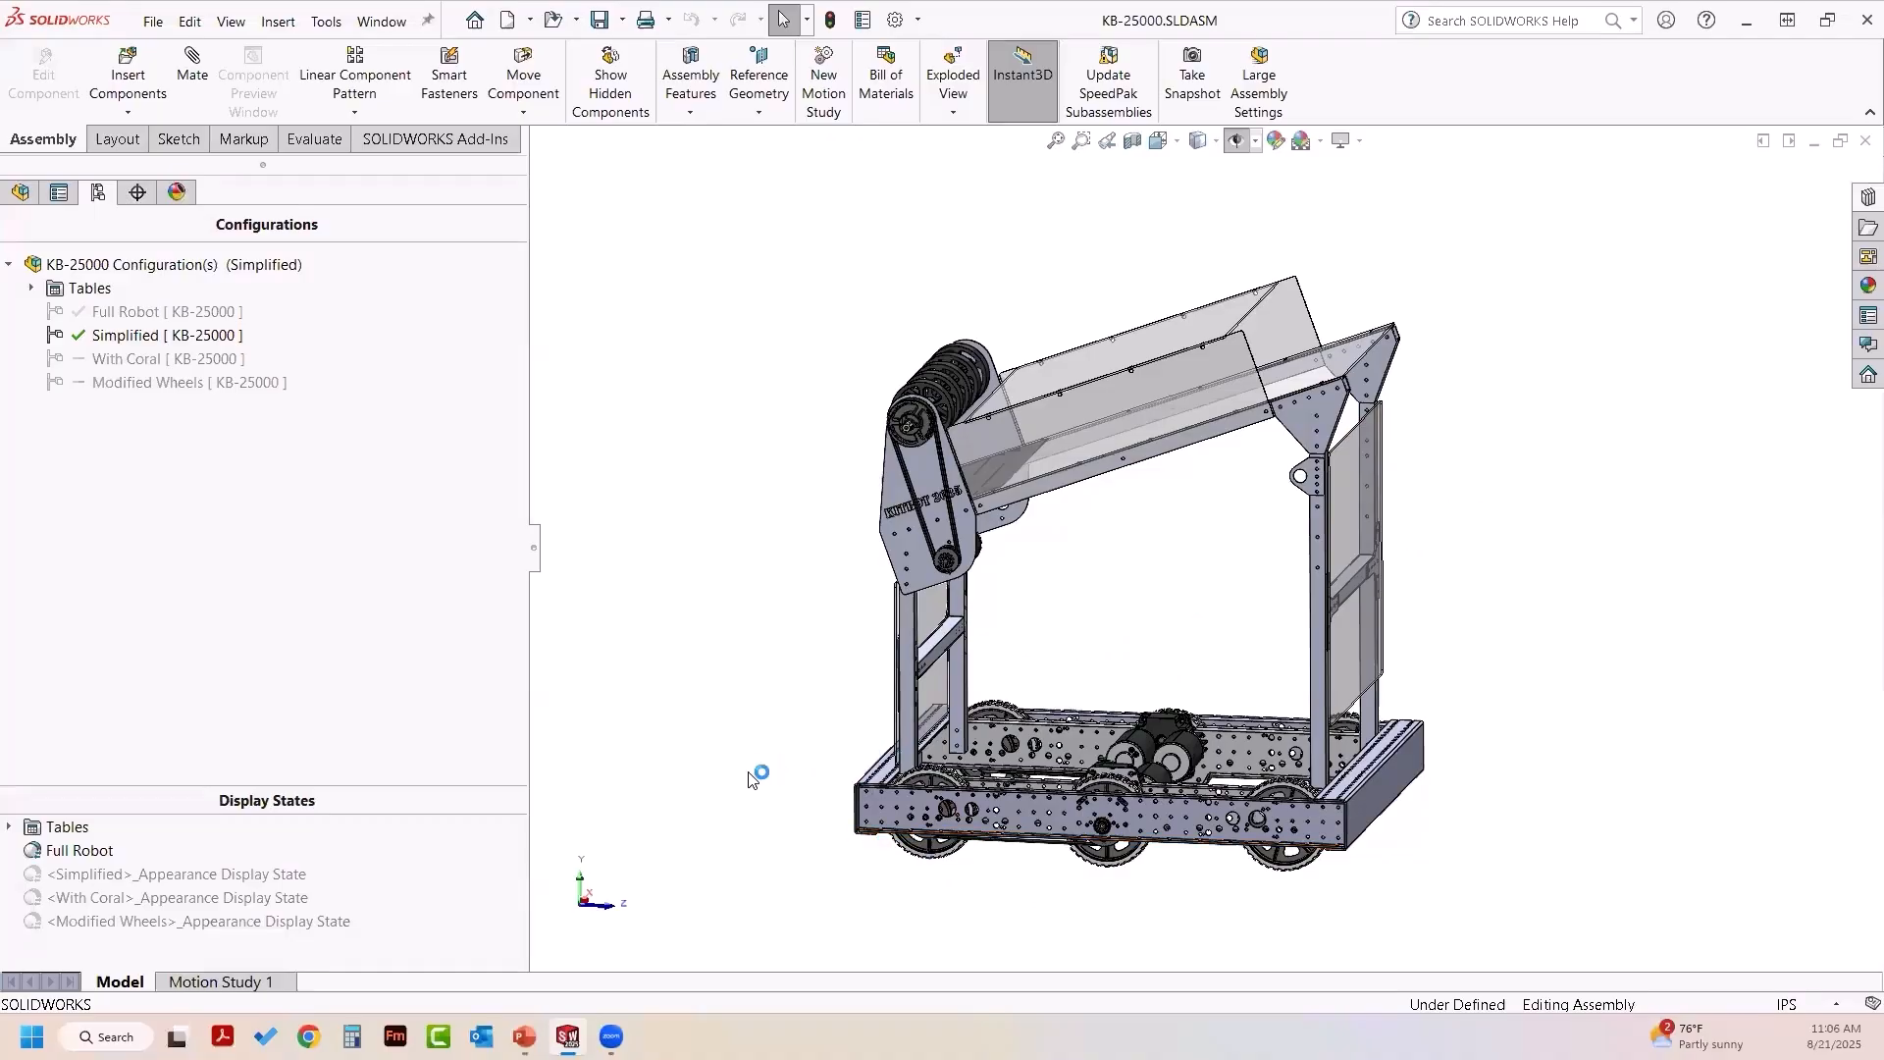
- Activate the With Coral configuration of the robot assembly
double_click(189, 359)
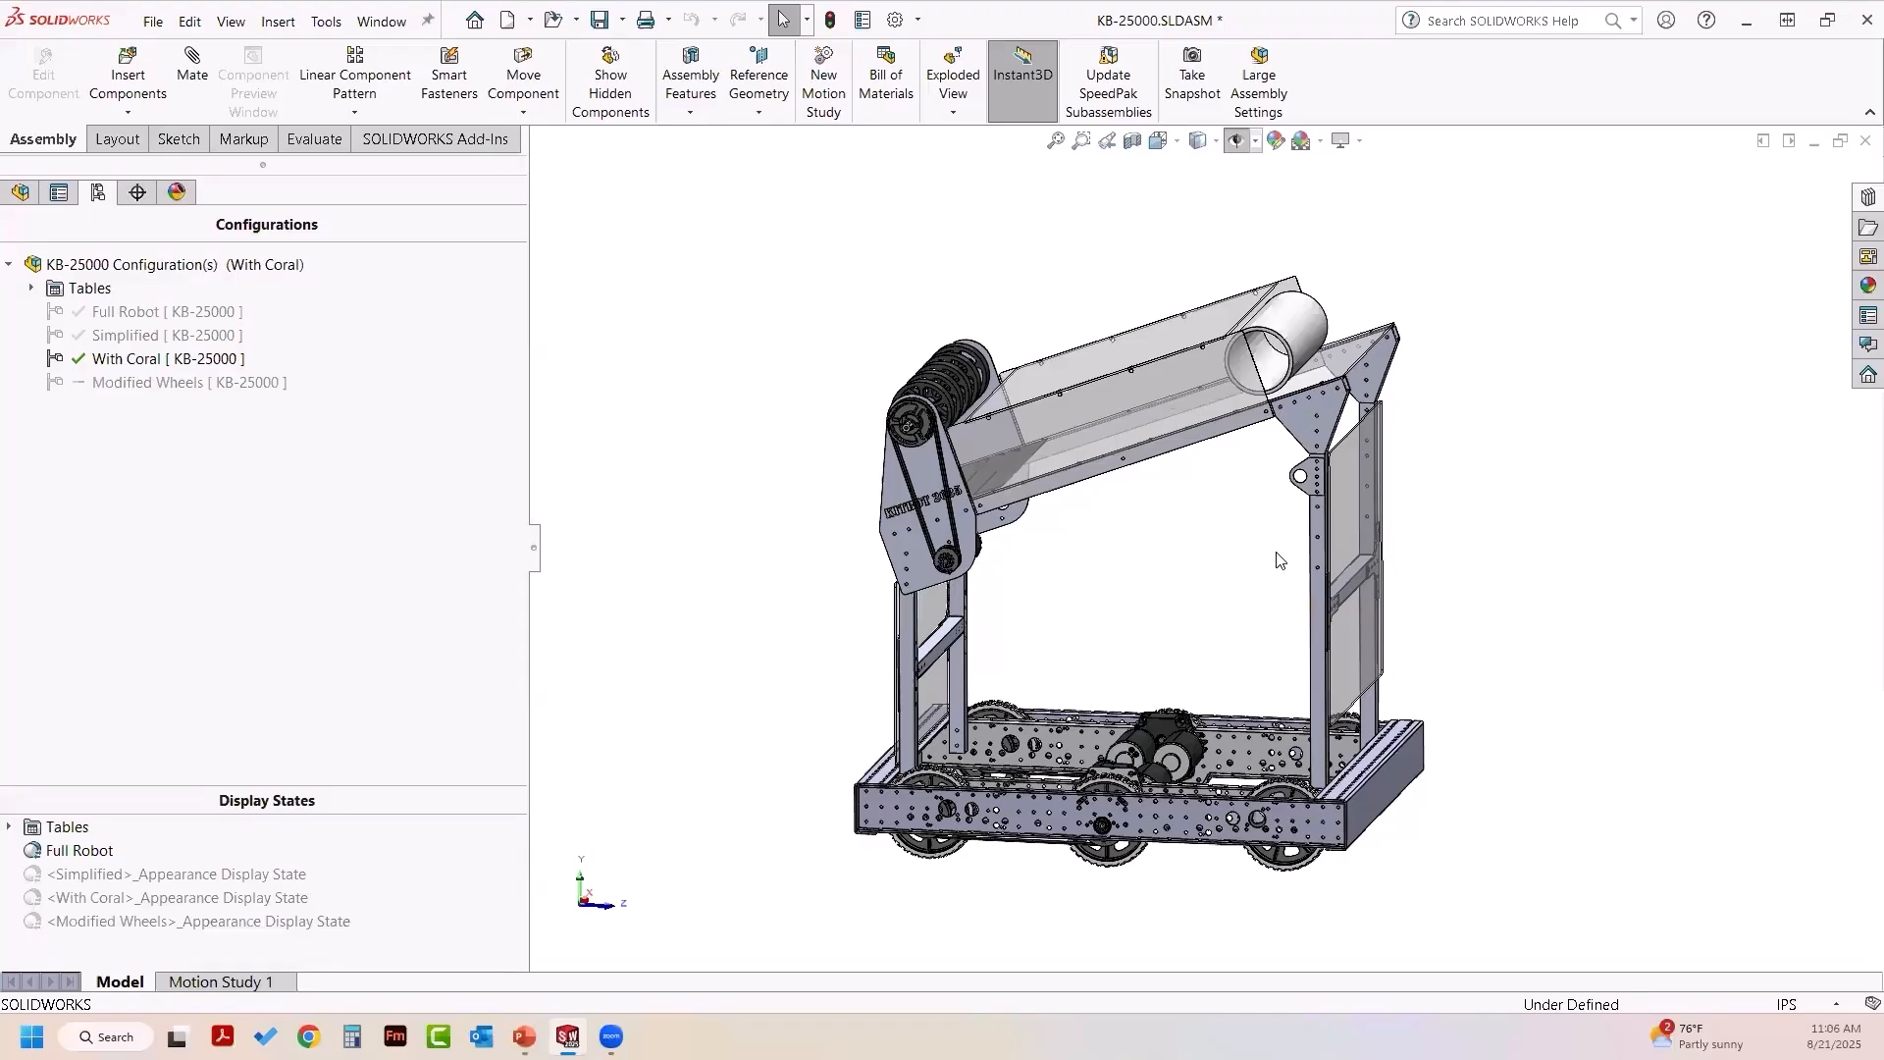
middle_drag(1265, 598, 1277, 577)
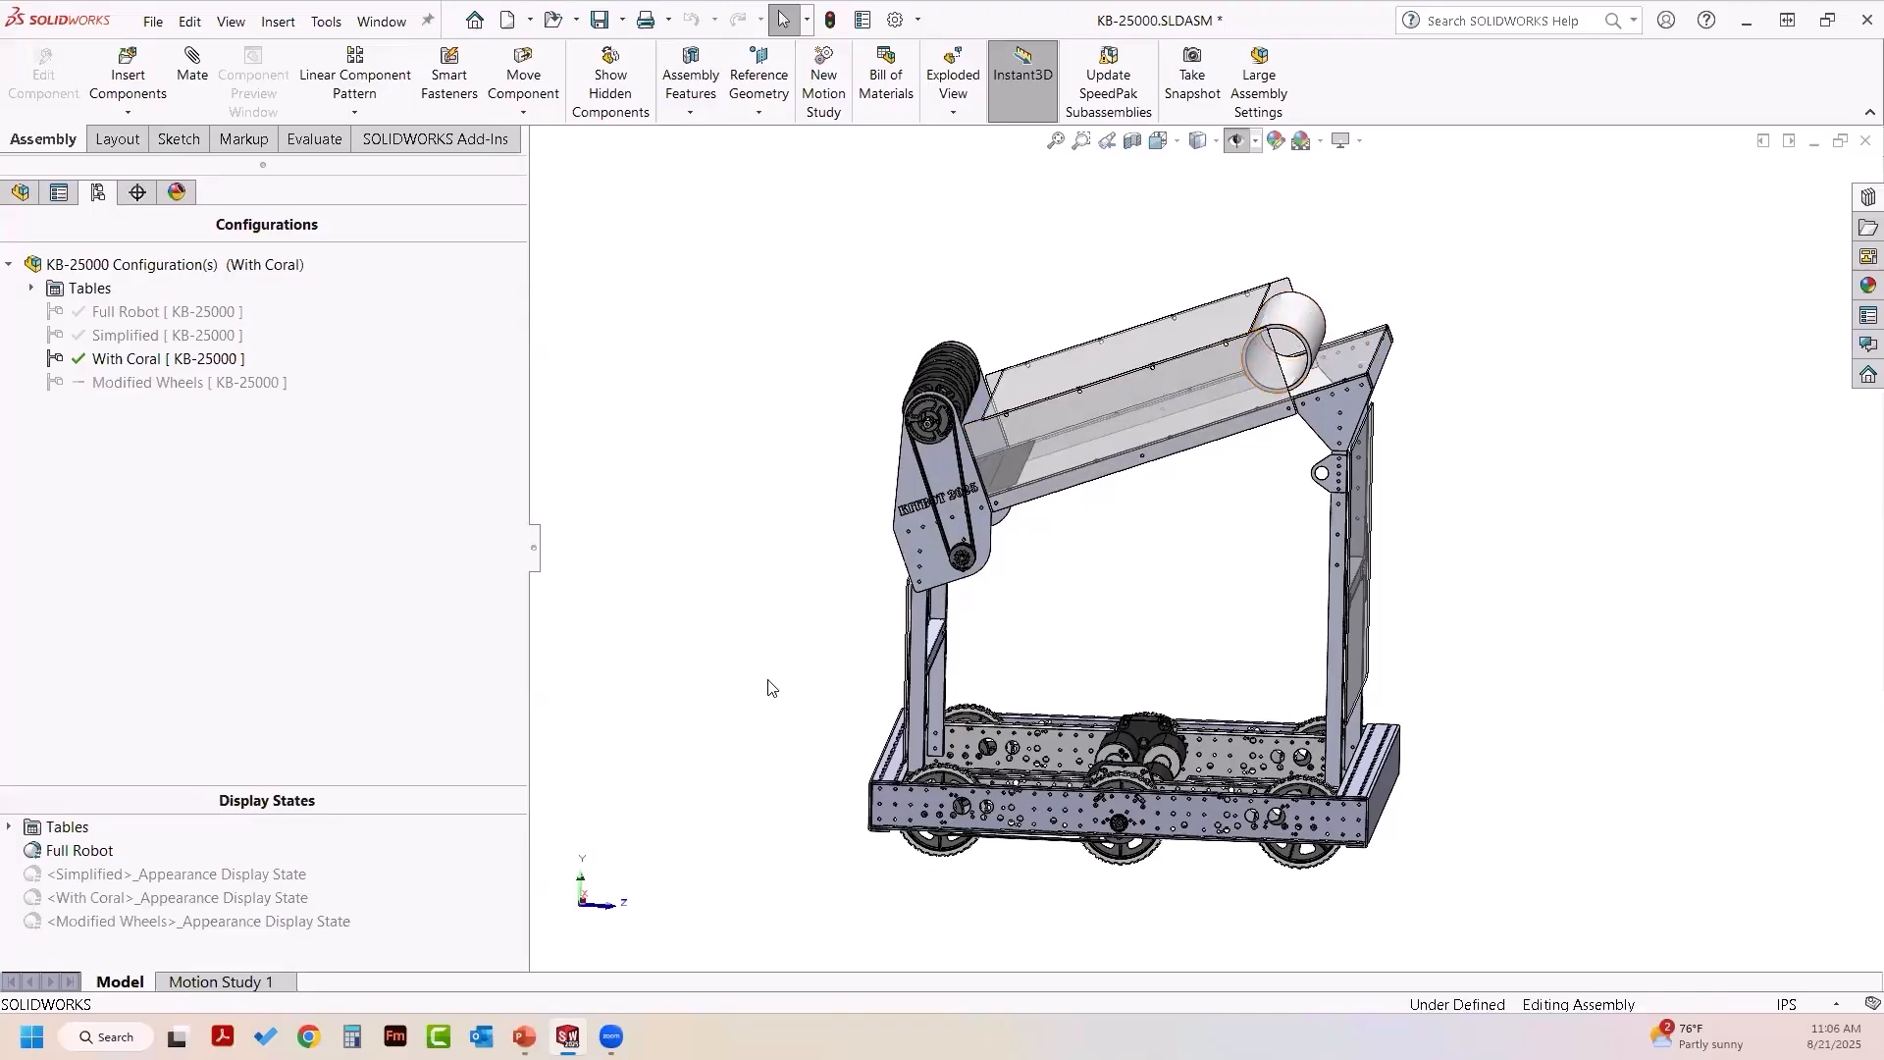
mouse_move(786, 716)
middle_down()
mouse_move(778, 694)
mouse_move(783, 719)
middle_up()
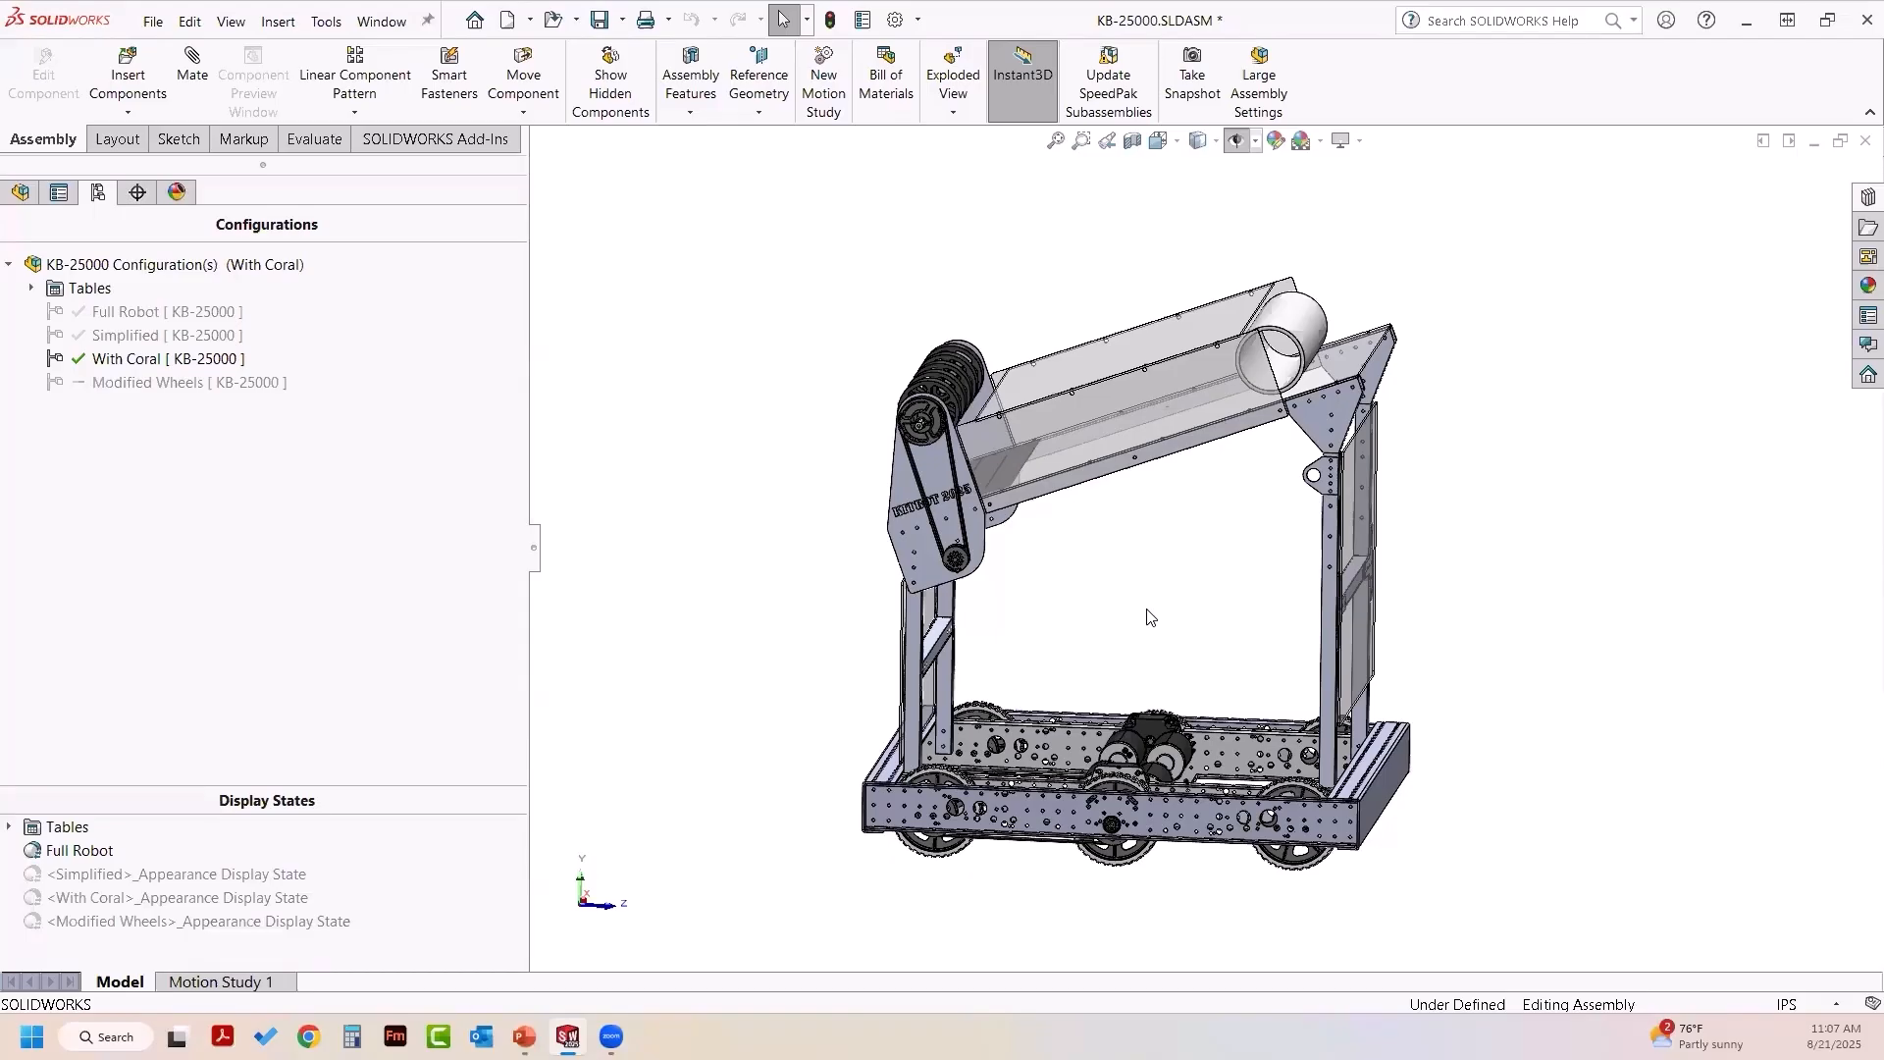
- Expand the assembly's Mates folder and rotate the small lower belt pulley to test its motion
click(20, 192)
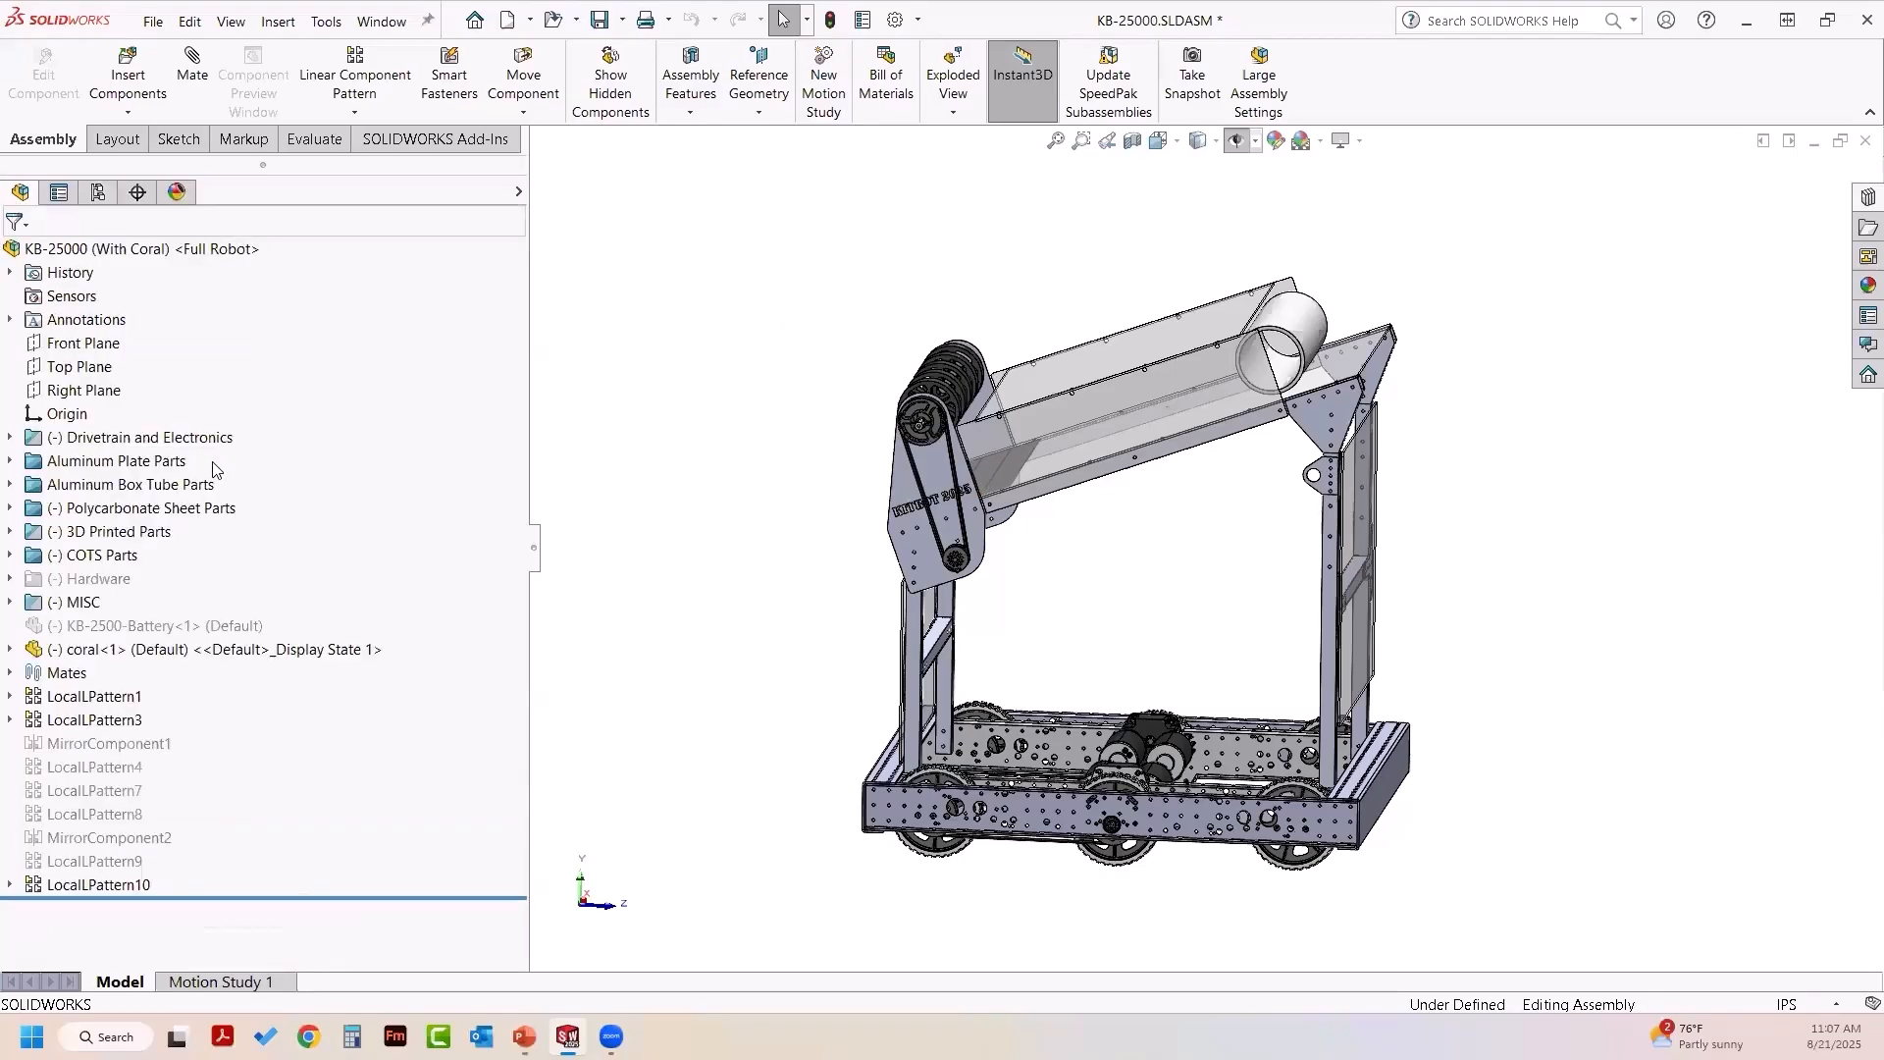
click(10, 673)
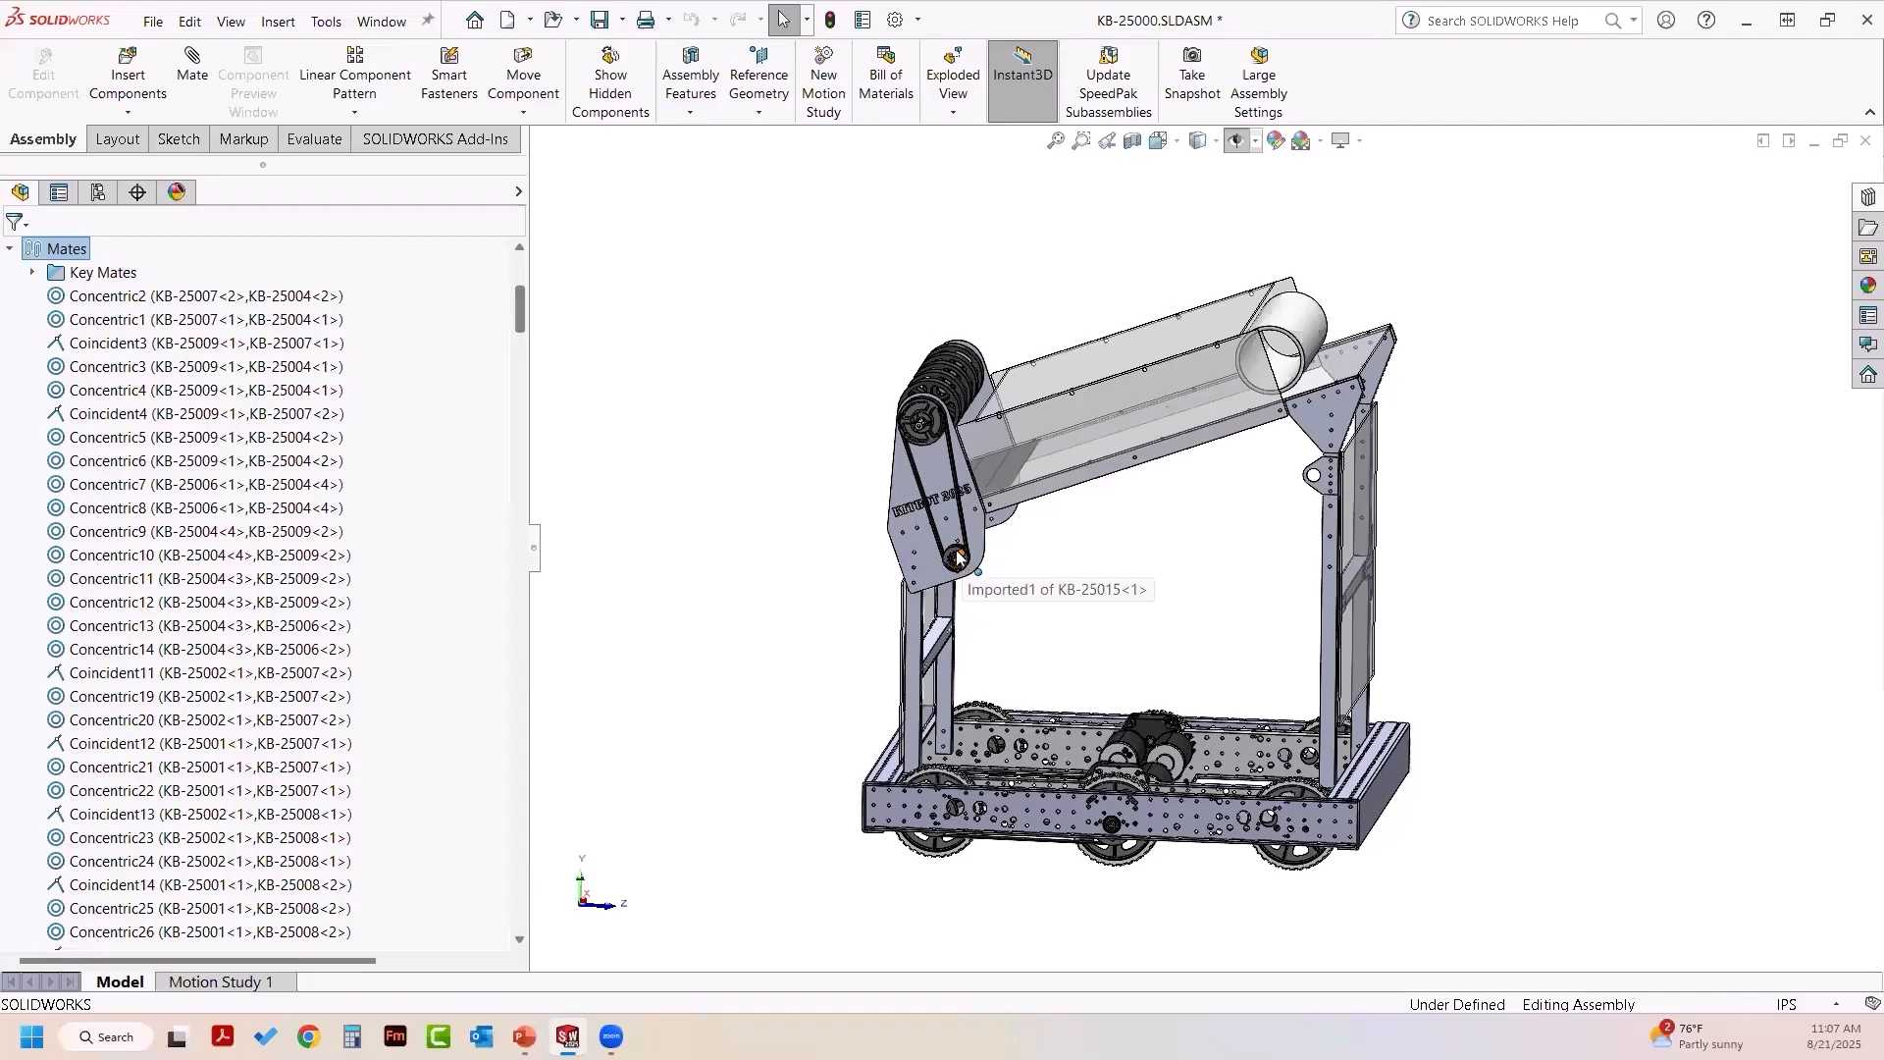
scroll(1008, 567, down, 3)
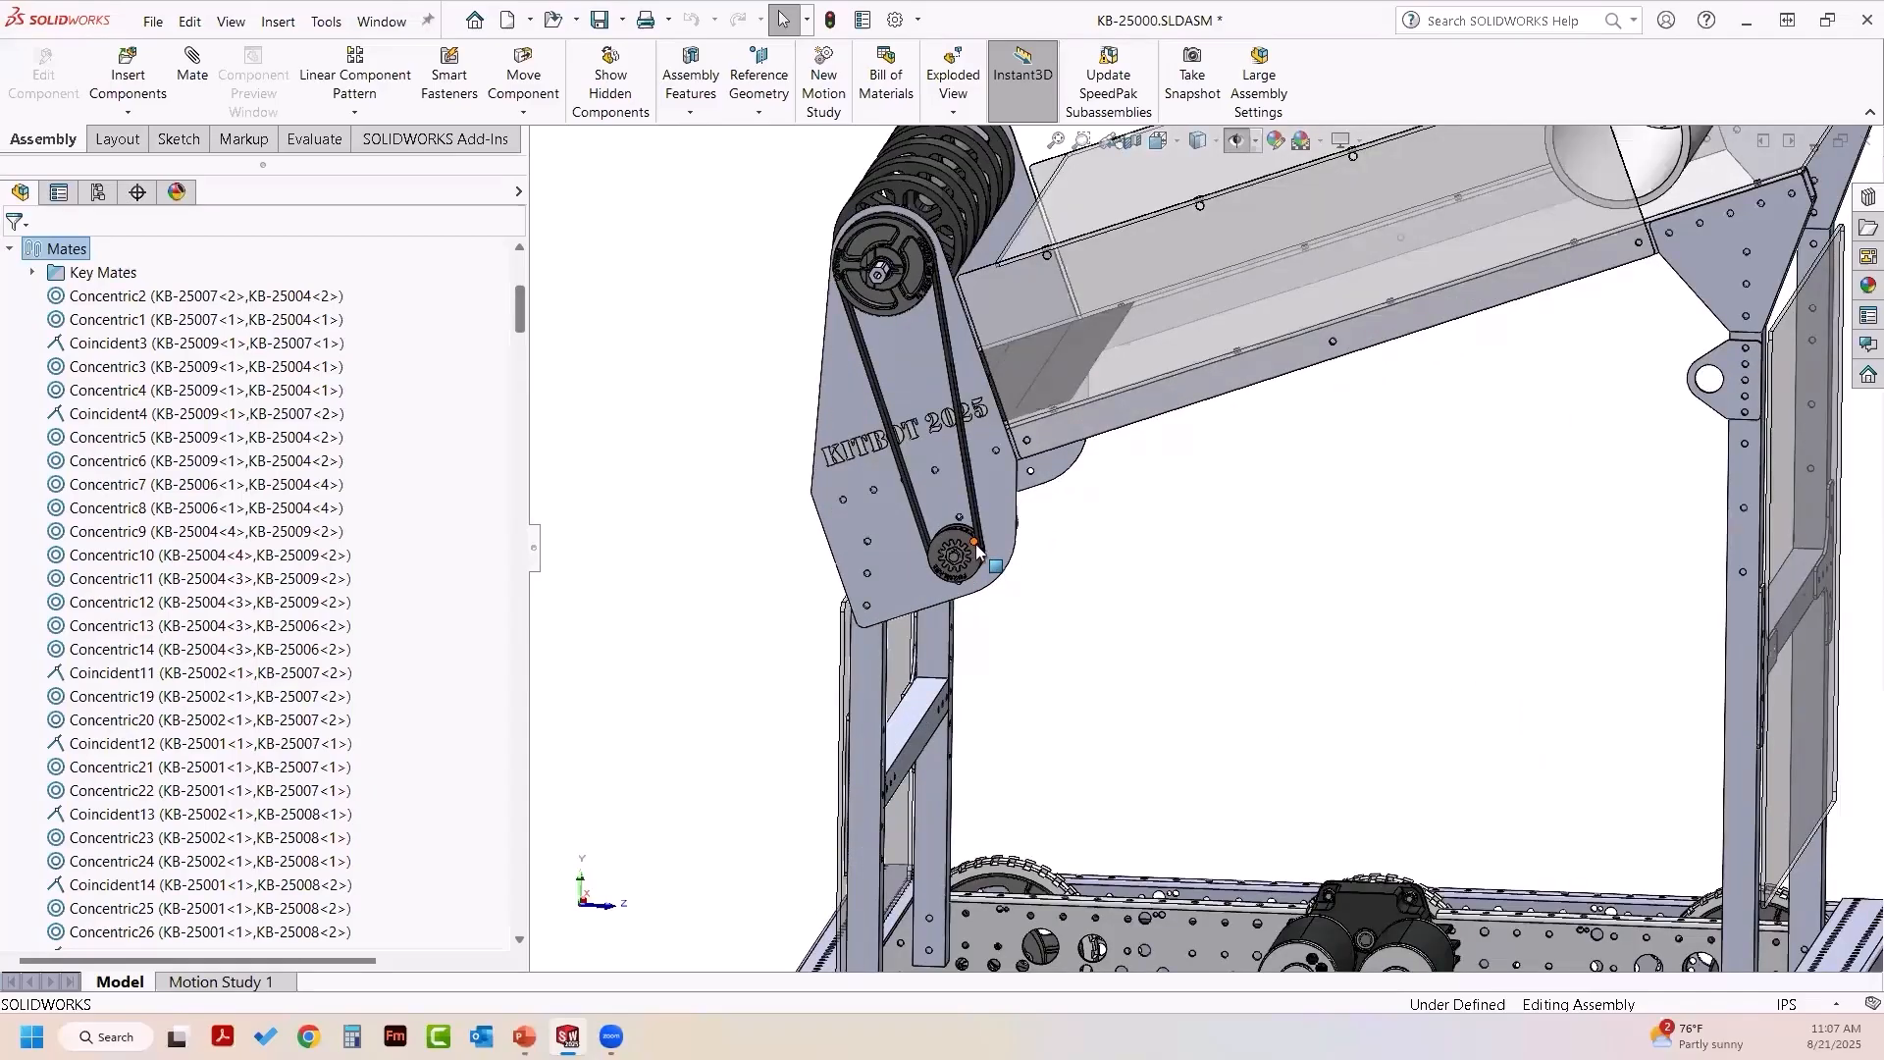
mouse_move(980, 569)
mouse_down()
mouse_move(944, 579)
mouse_move(925, 550)
mouse_move(947, 532)
mouse_move(971, 584)
mouse_move(942, 574)
mouse_move(952, 545)
mouse_up()
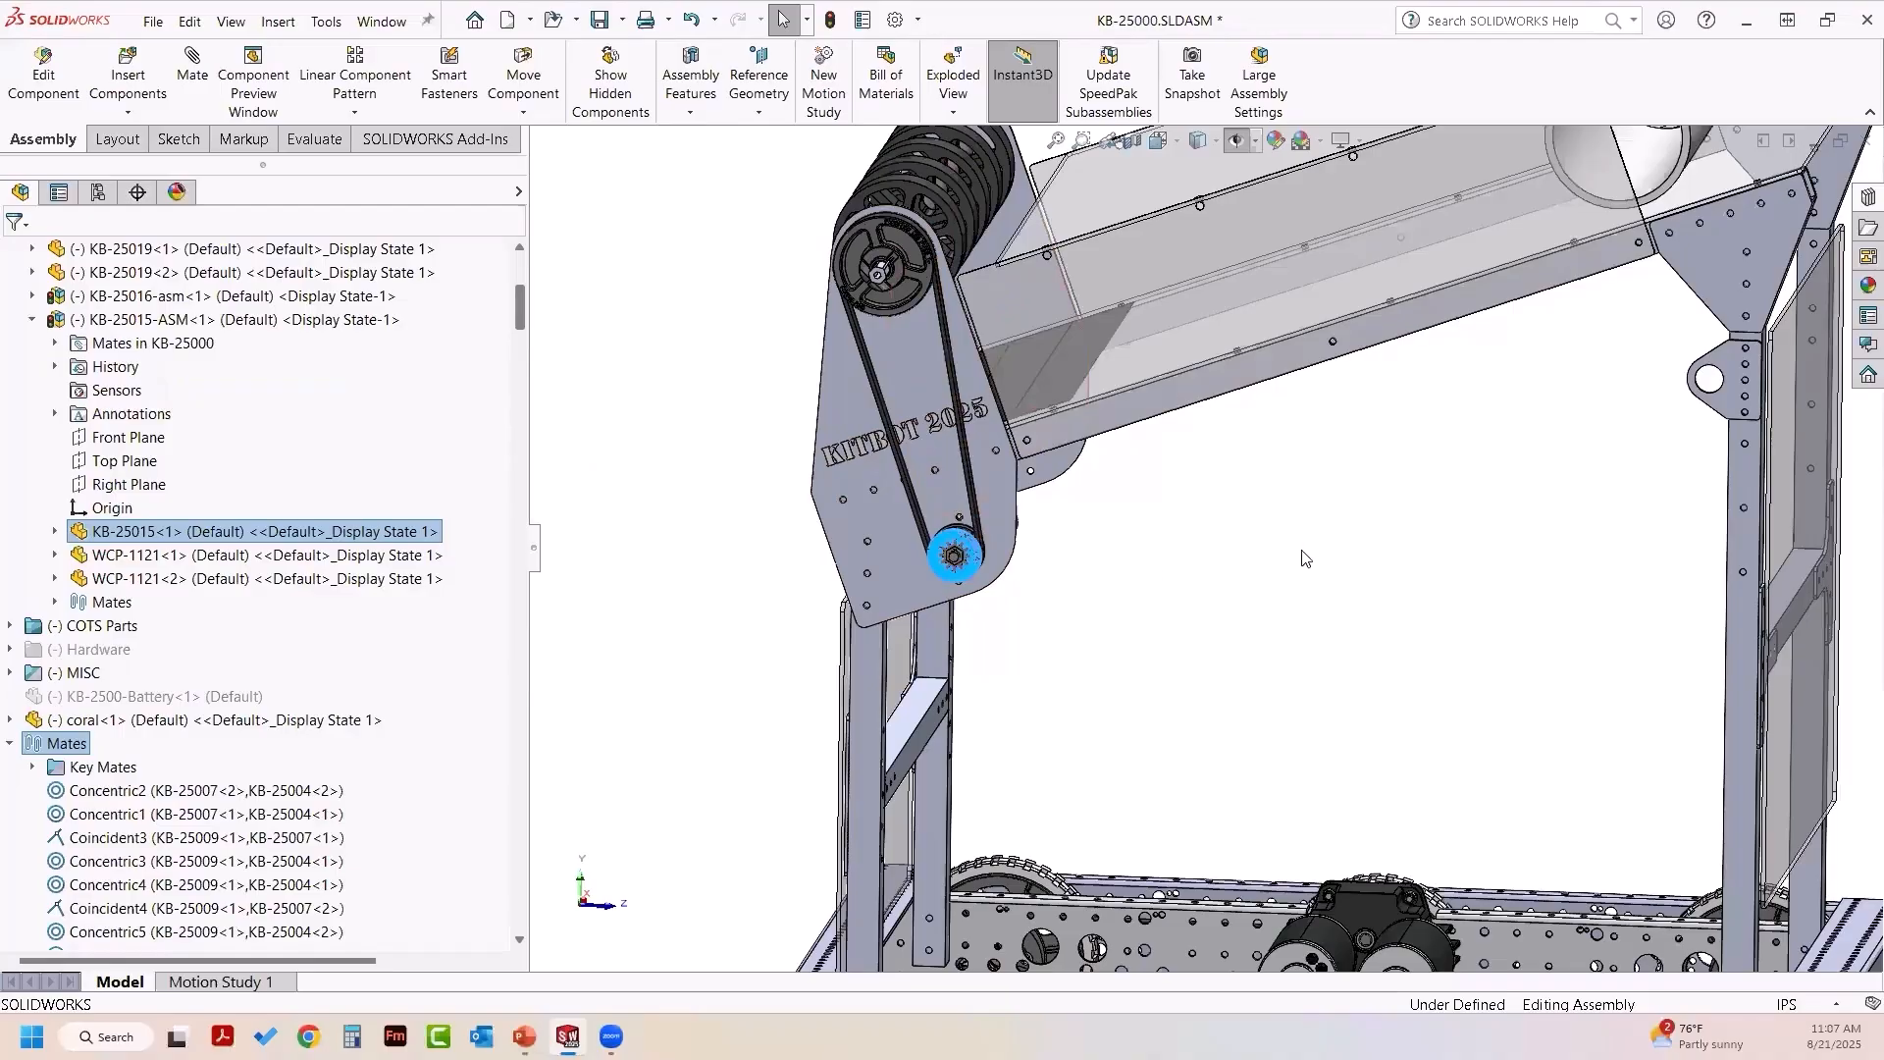
scroll(1378, 600, up, 1)
scroll(1359, 593, up, 2)
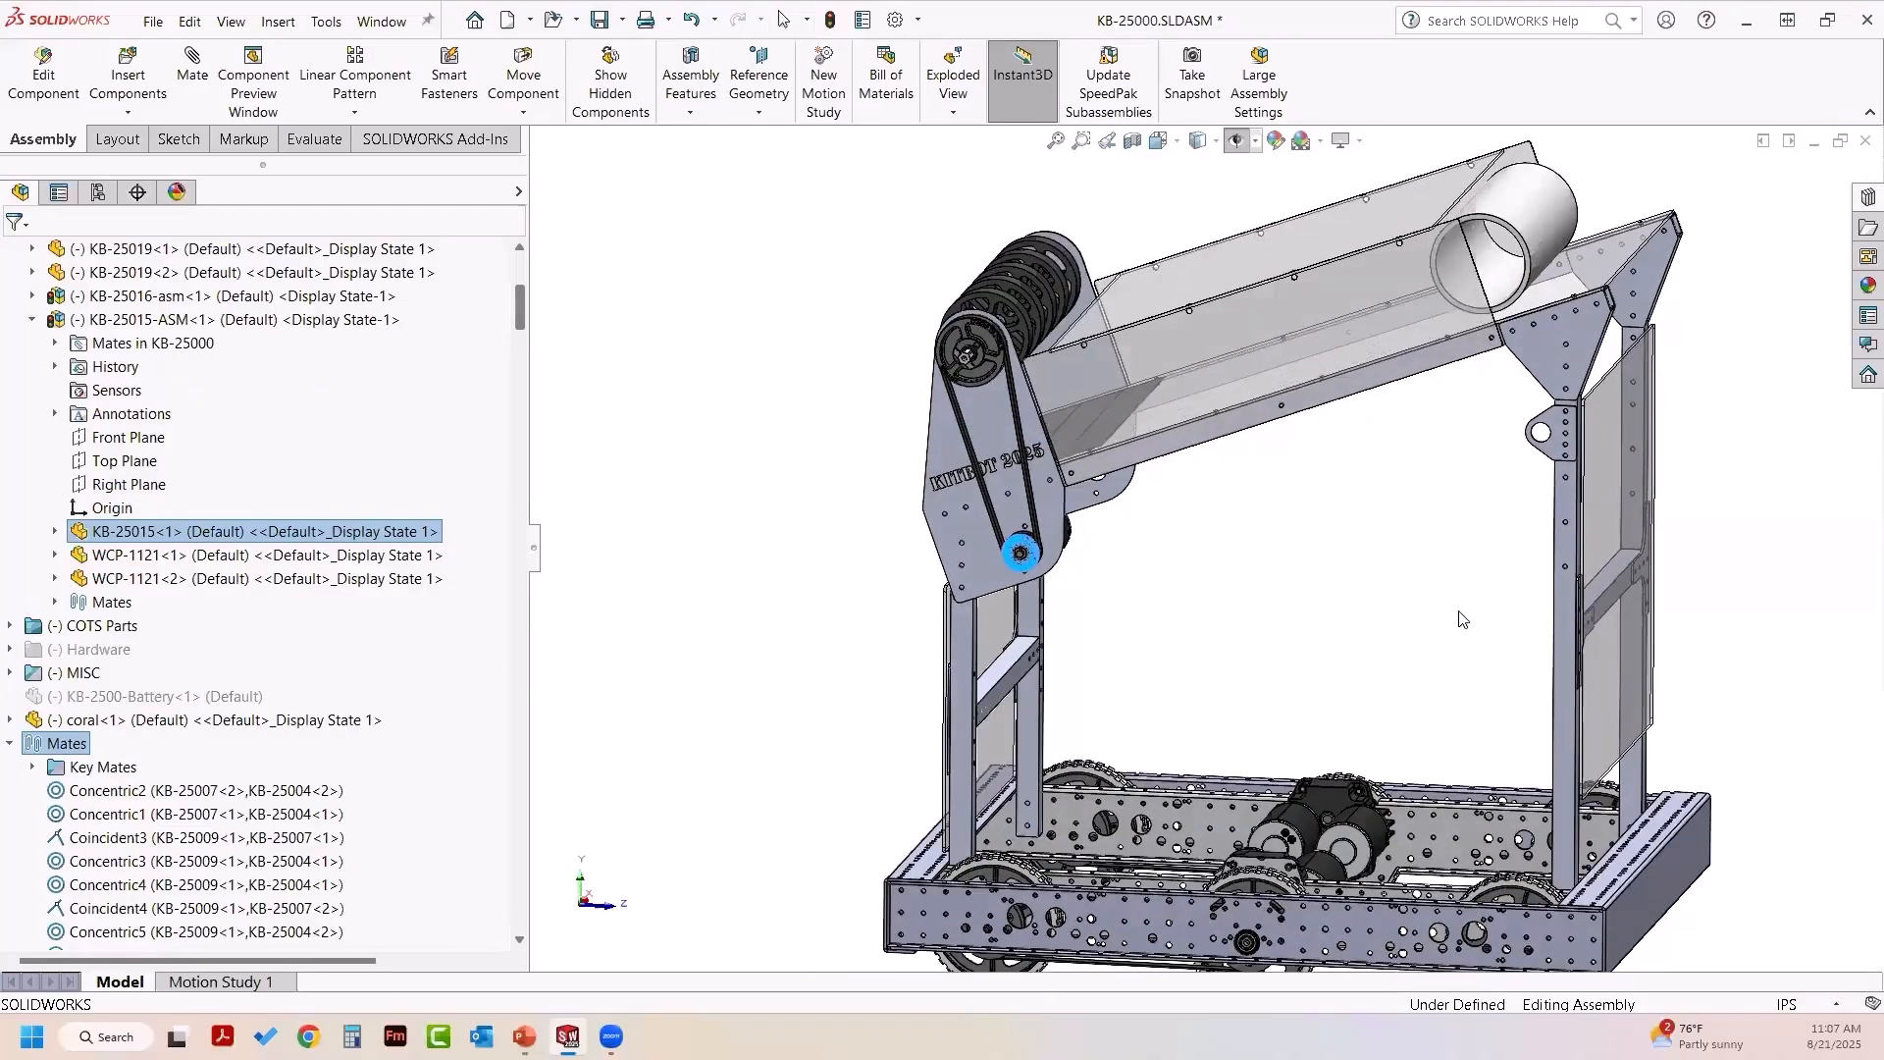
click(1457, 518)
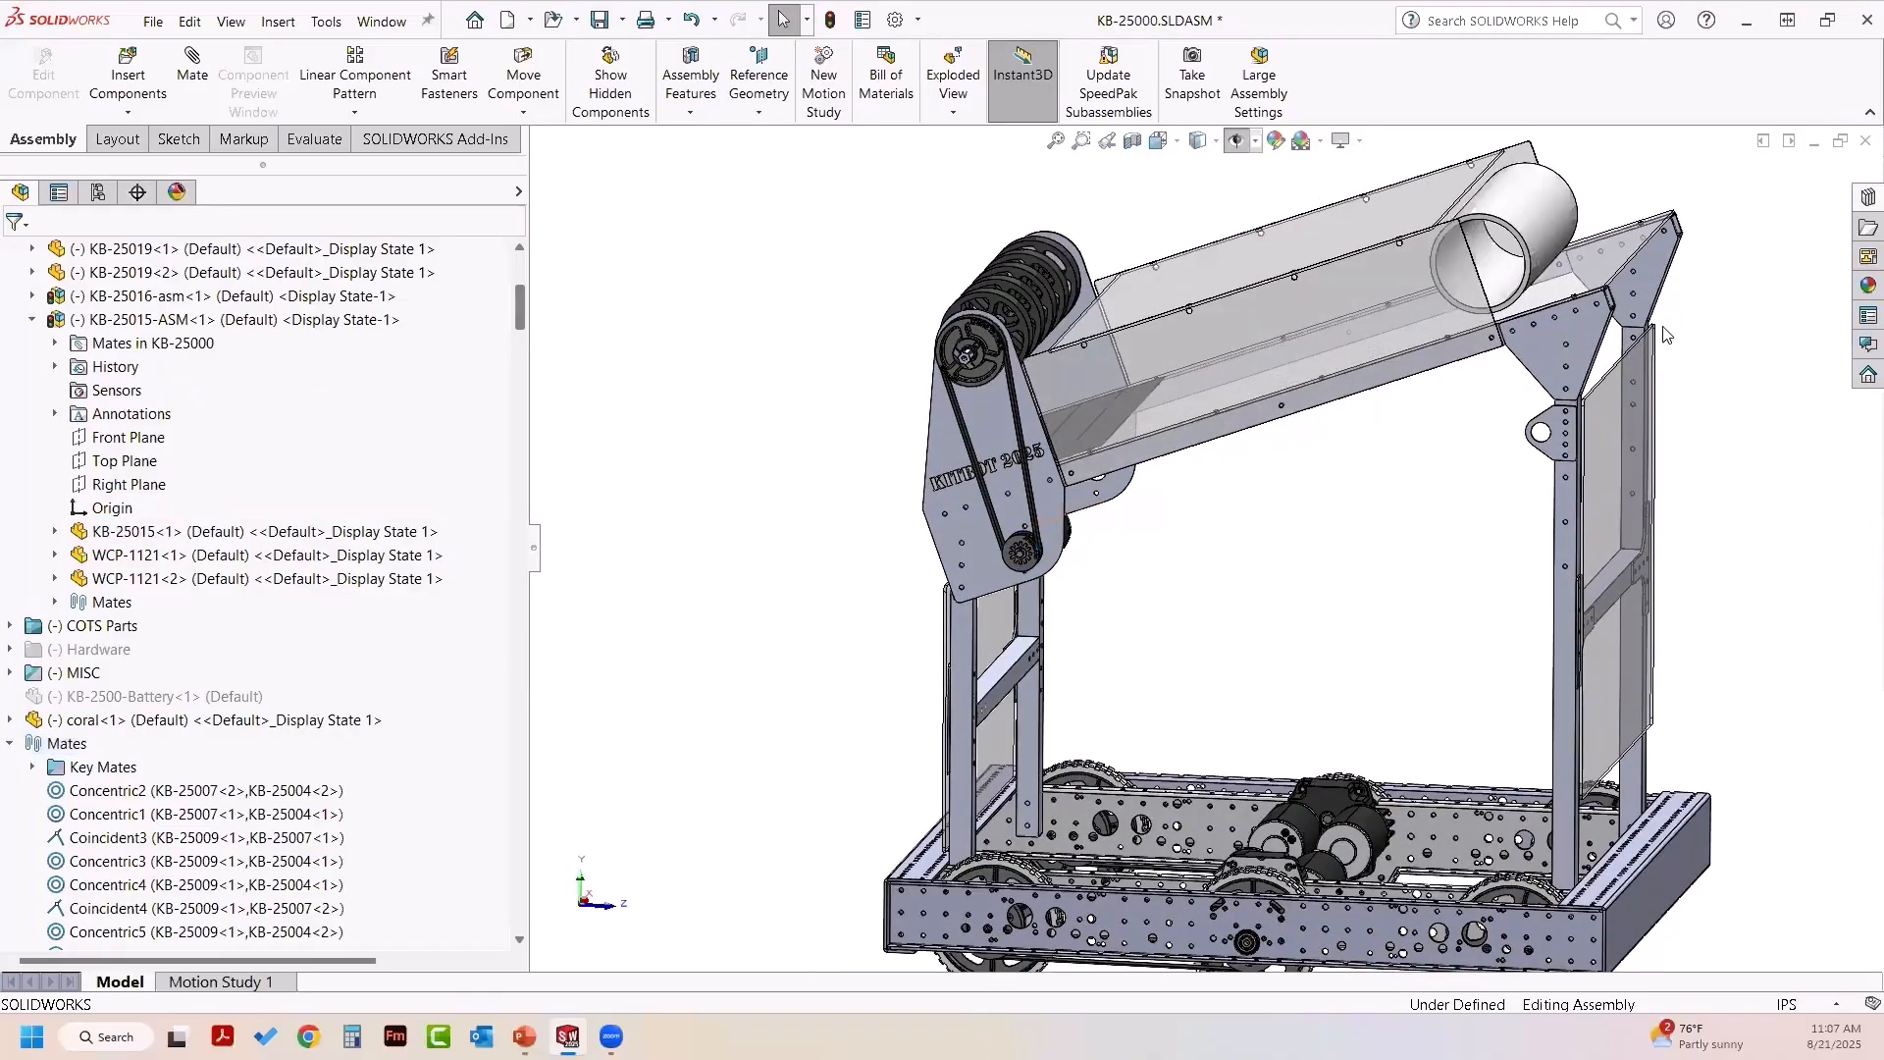
- Move the coral tube freely up and off the upper end of the polycarbonate ramp
scroll(1589, 412, up, 1)
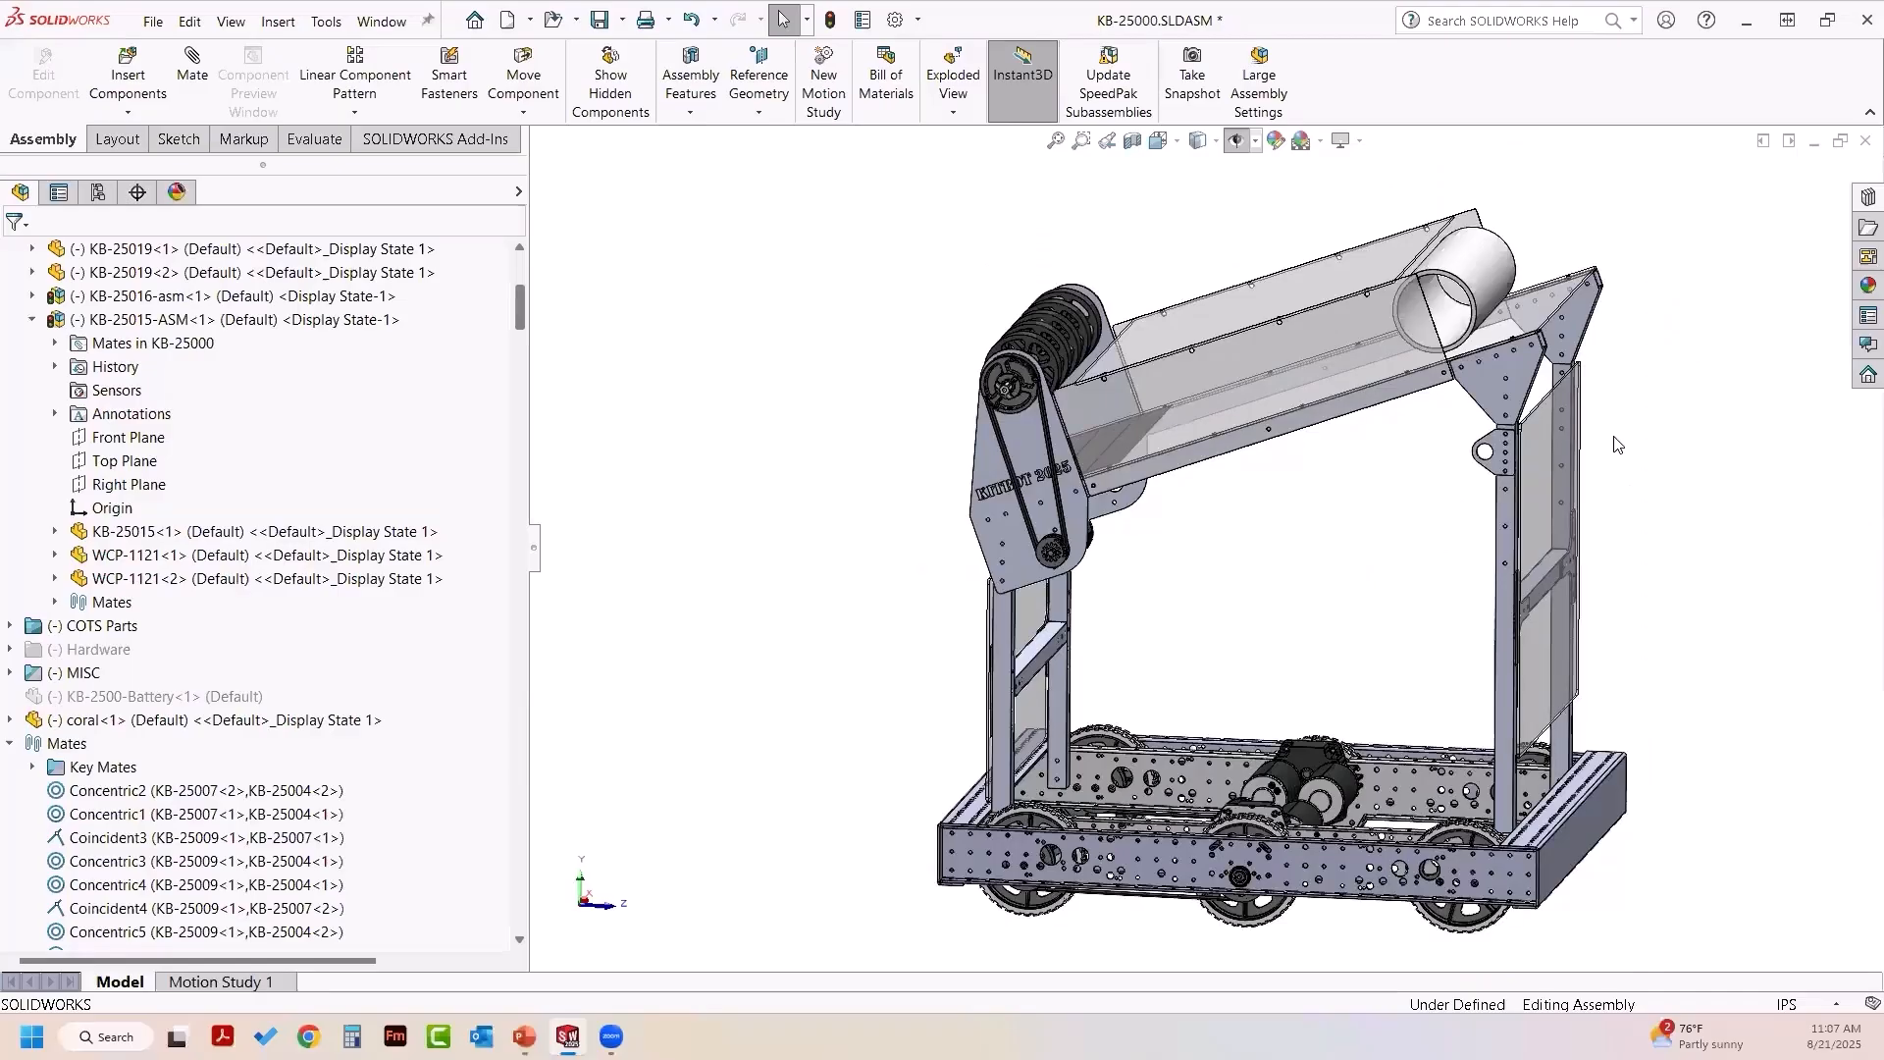
ctrl+middle_drag(1610, 442, 1451, 420)
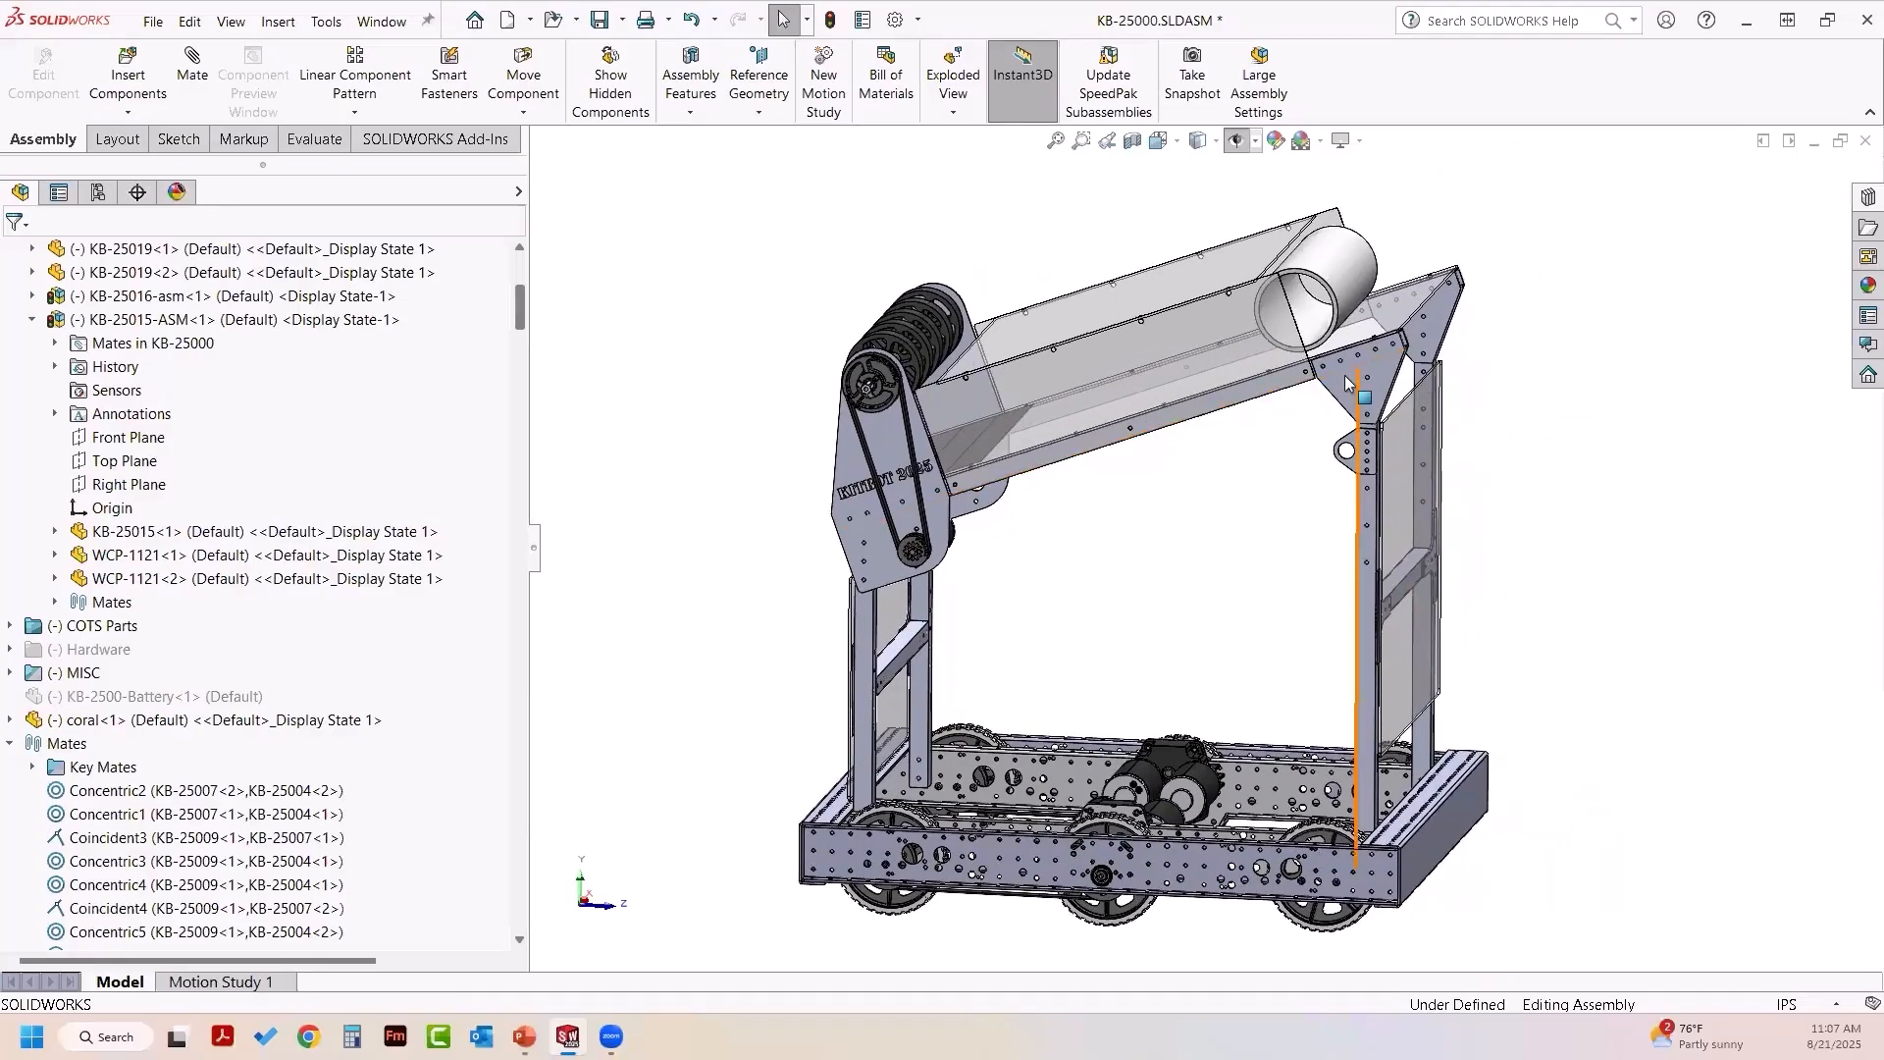
drag(1276, 235, 1415, 269)
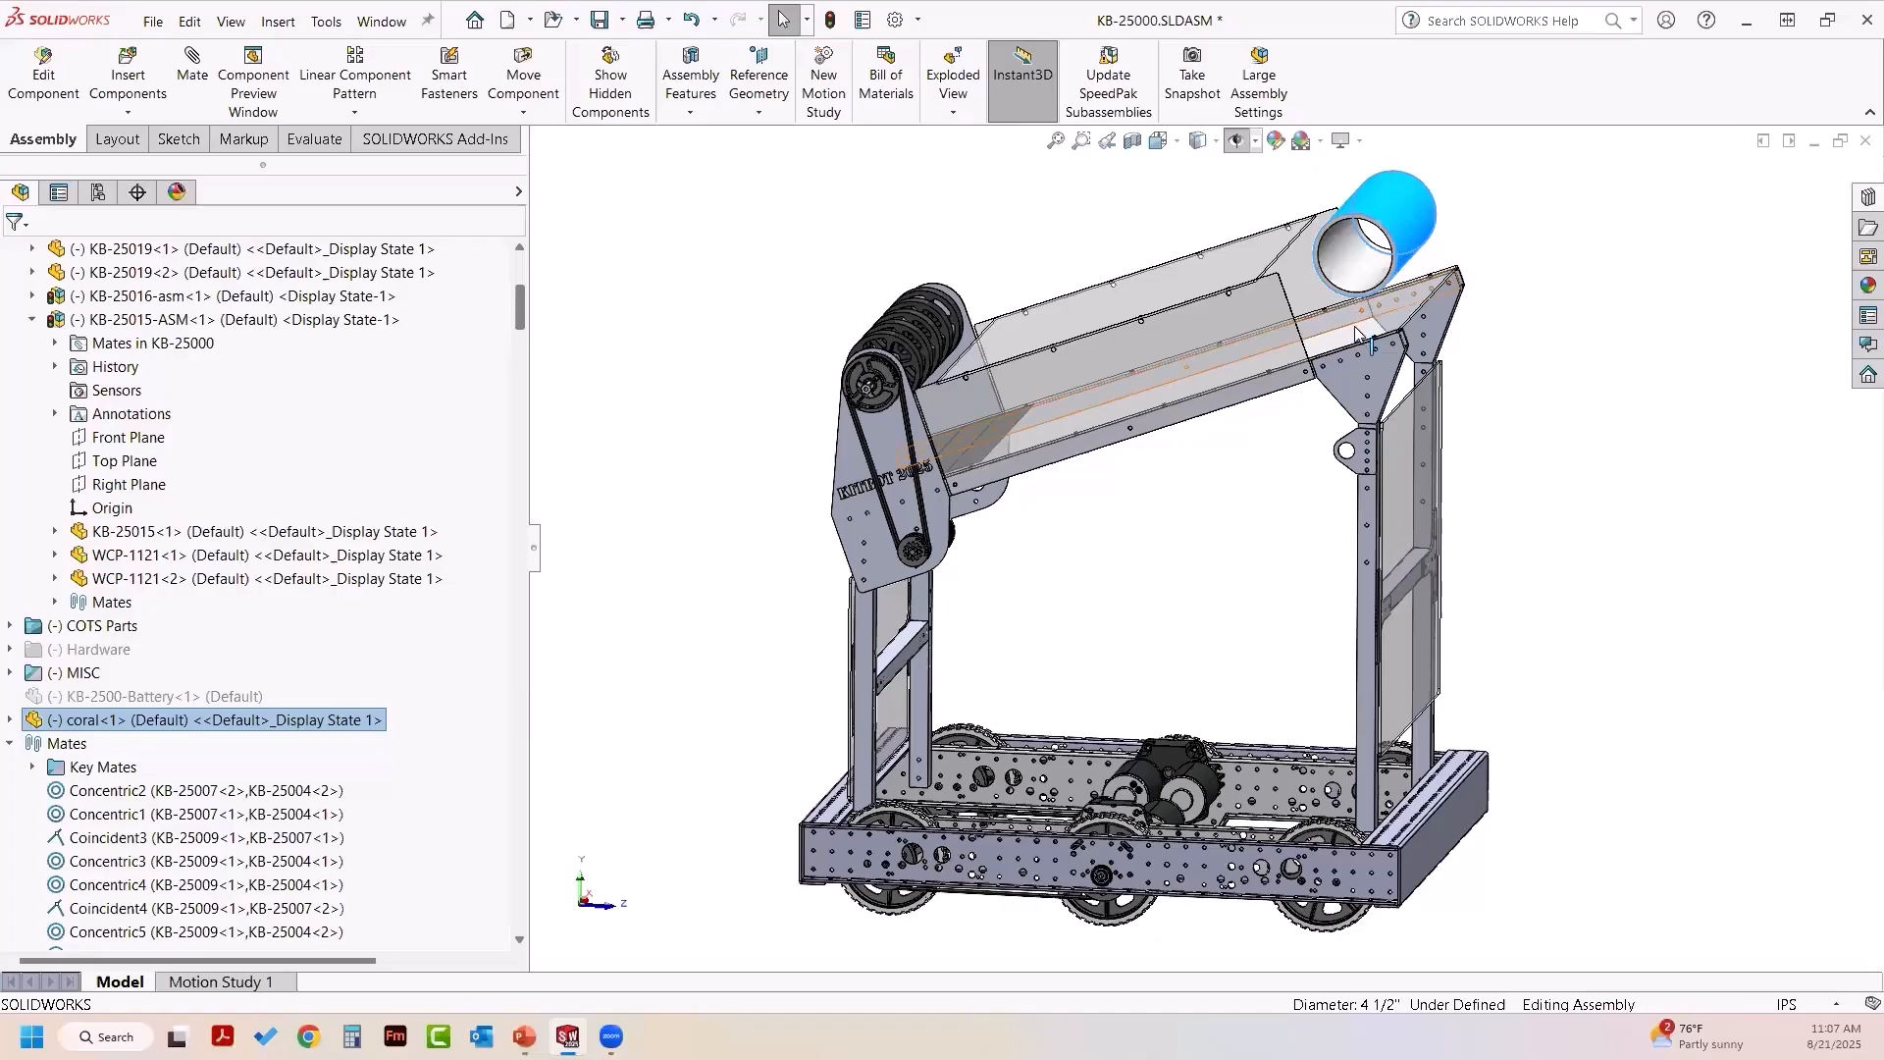
middle_drag(1224, 571, 1266, 619)
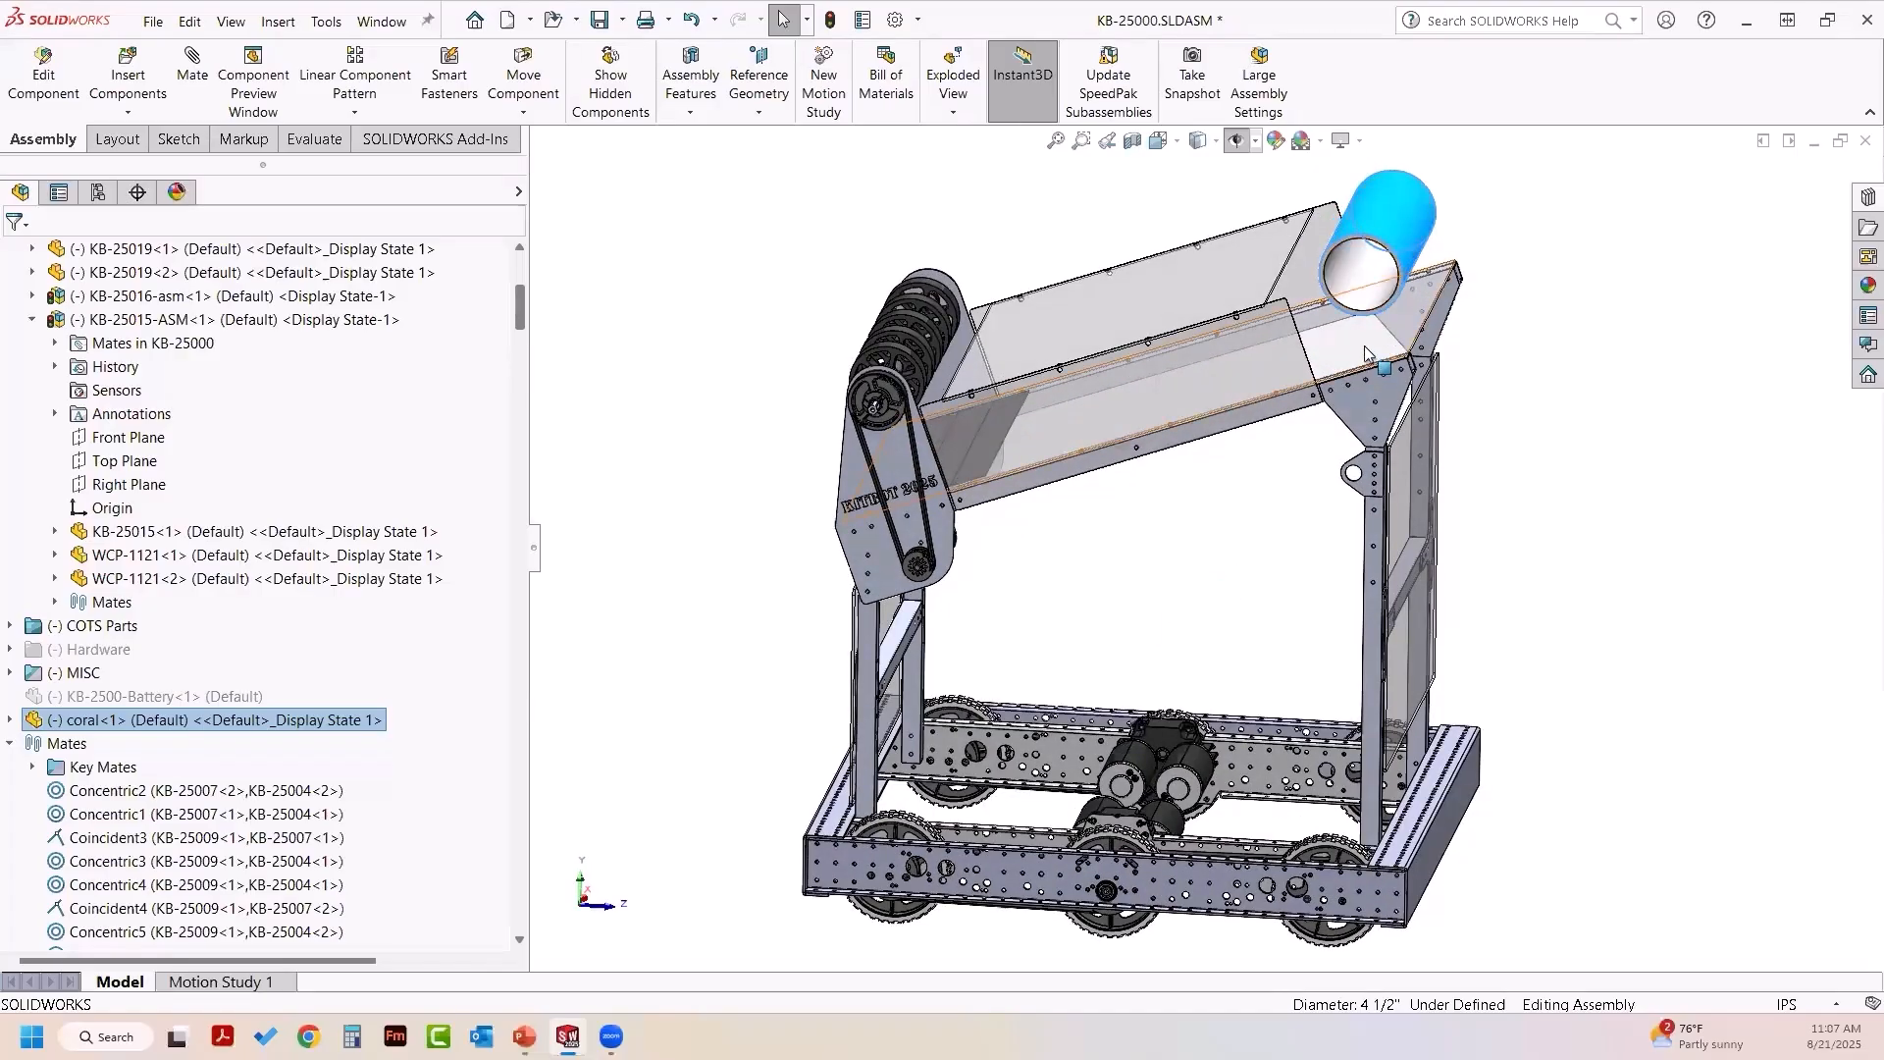
click(1287, 508)
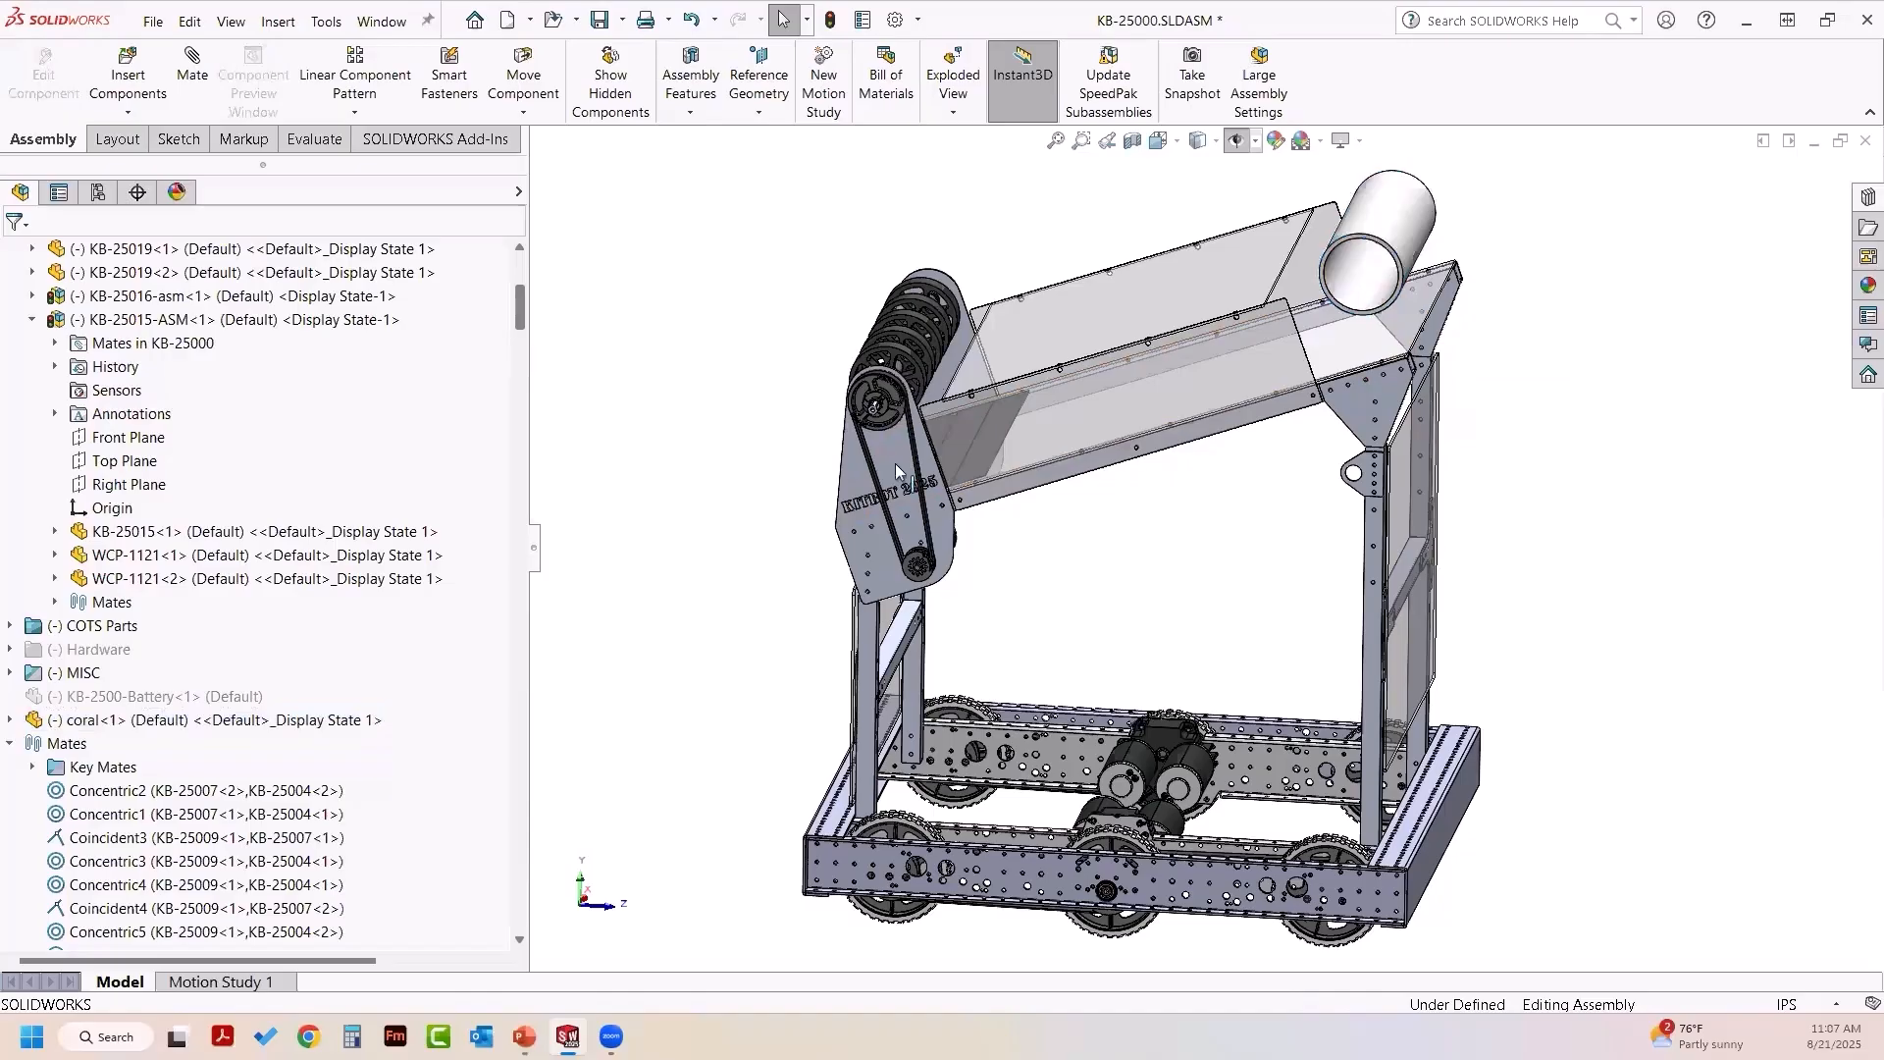
- Place the coral tube tangent to the ramp's bottom sheet with a mate used for positioning only
click(194, 70)
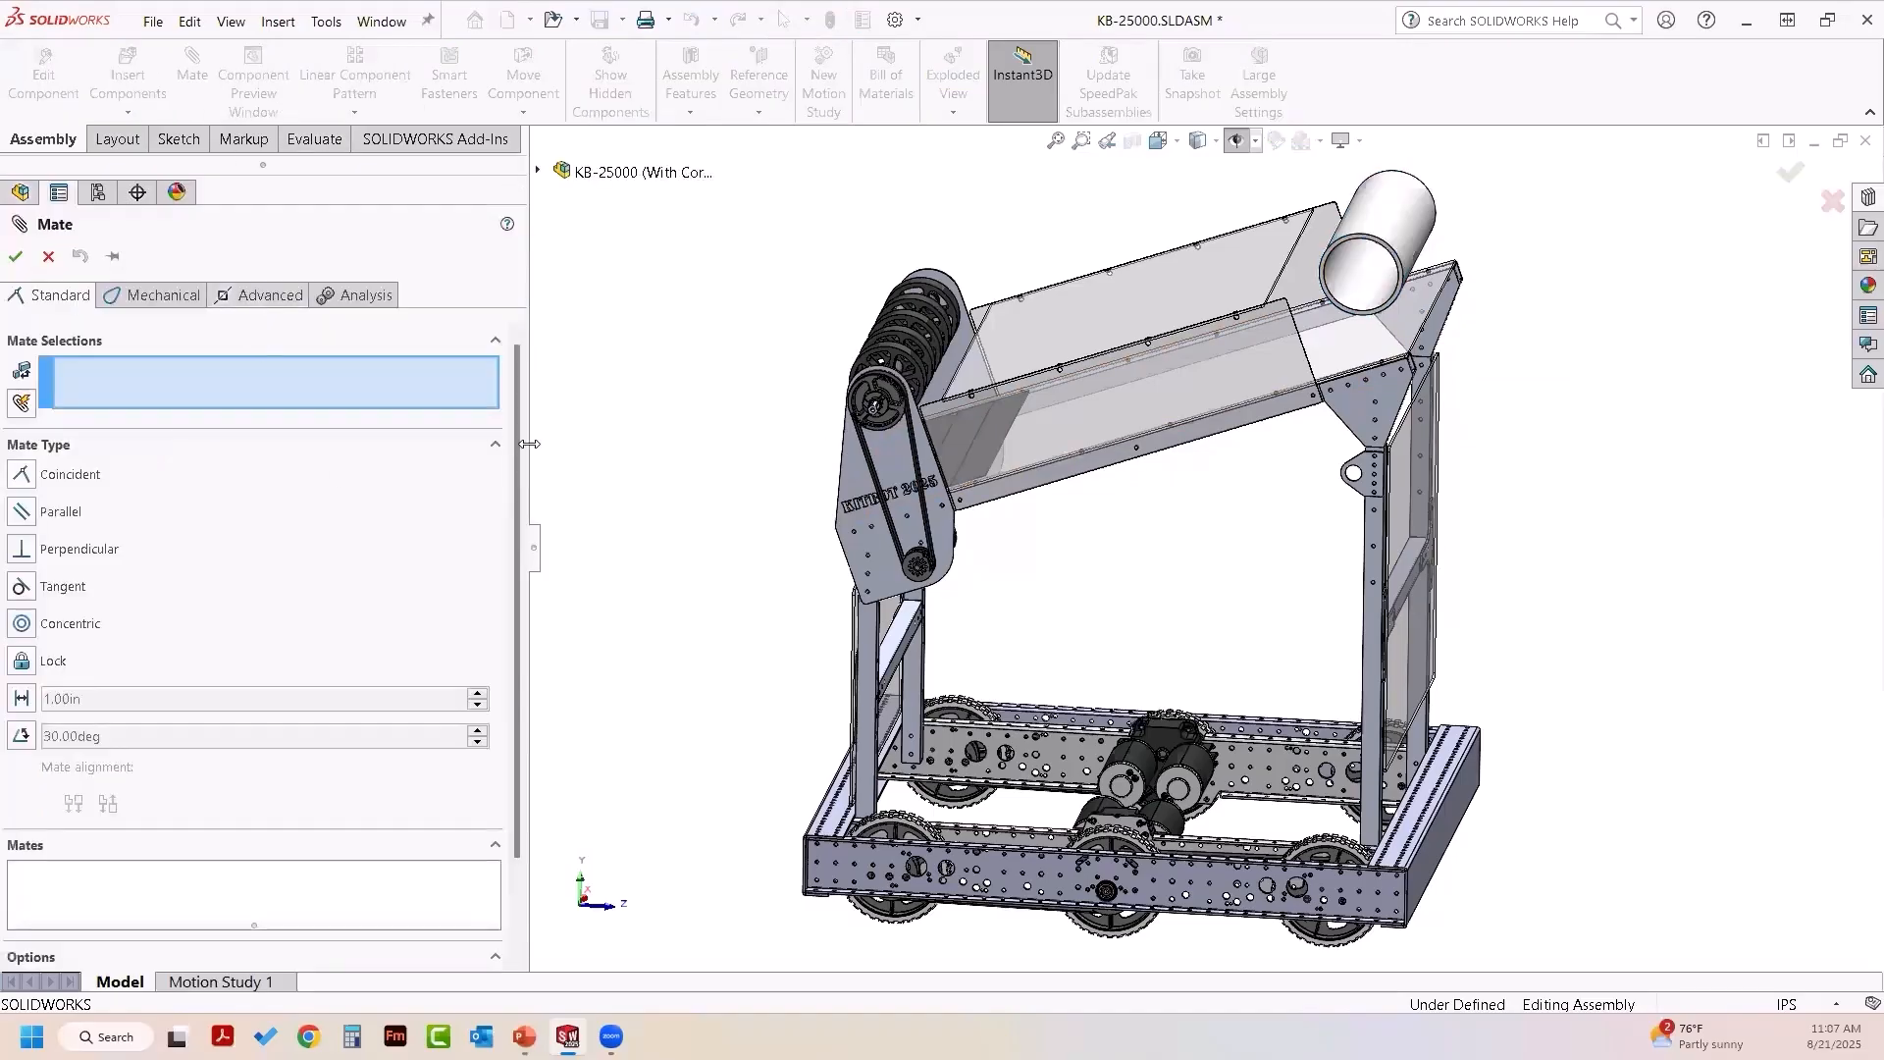
drag(510, 449, 519, 542)
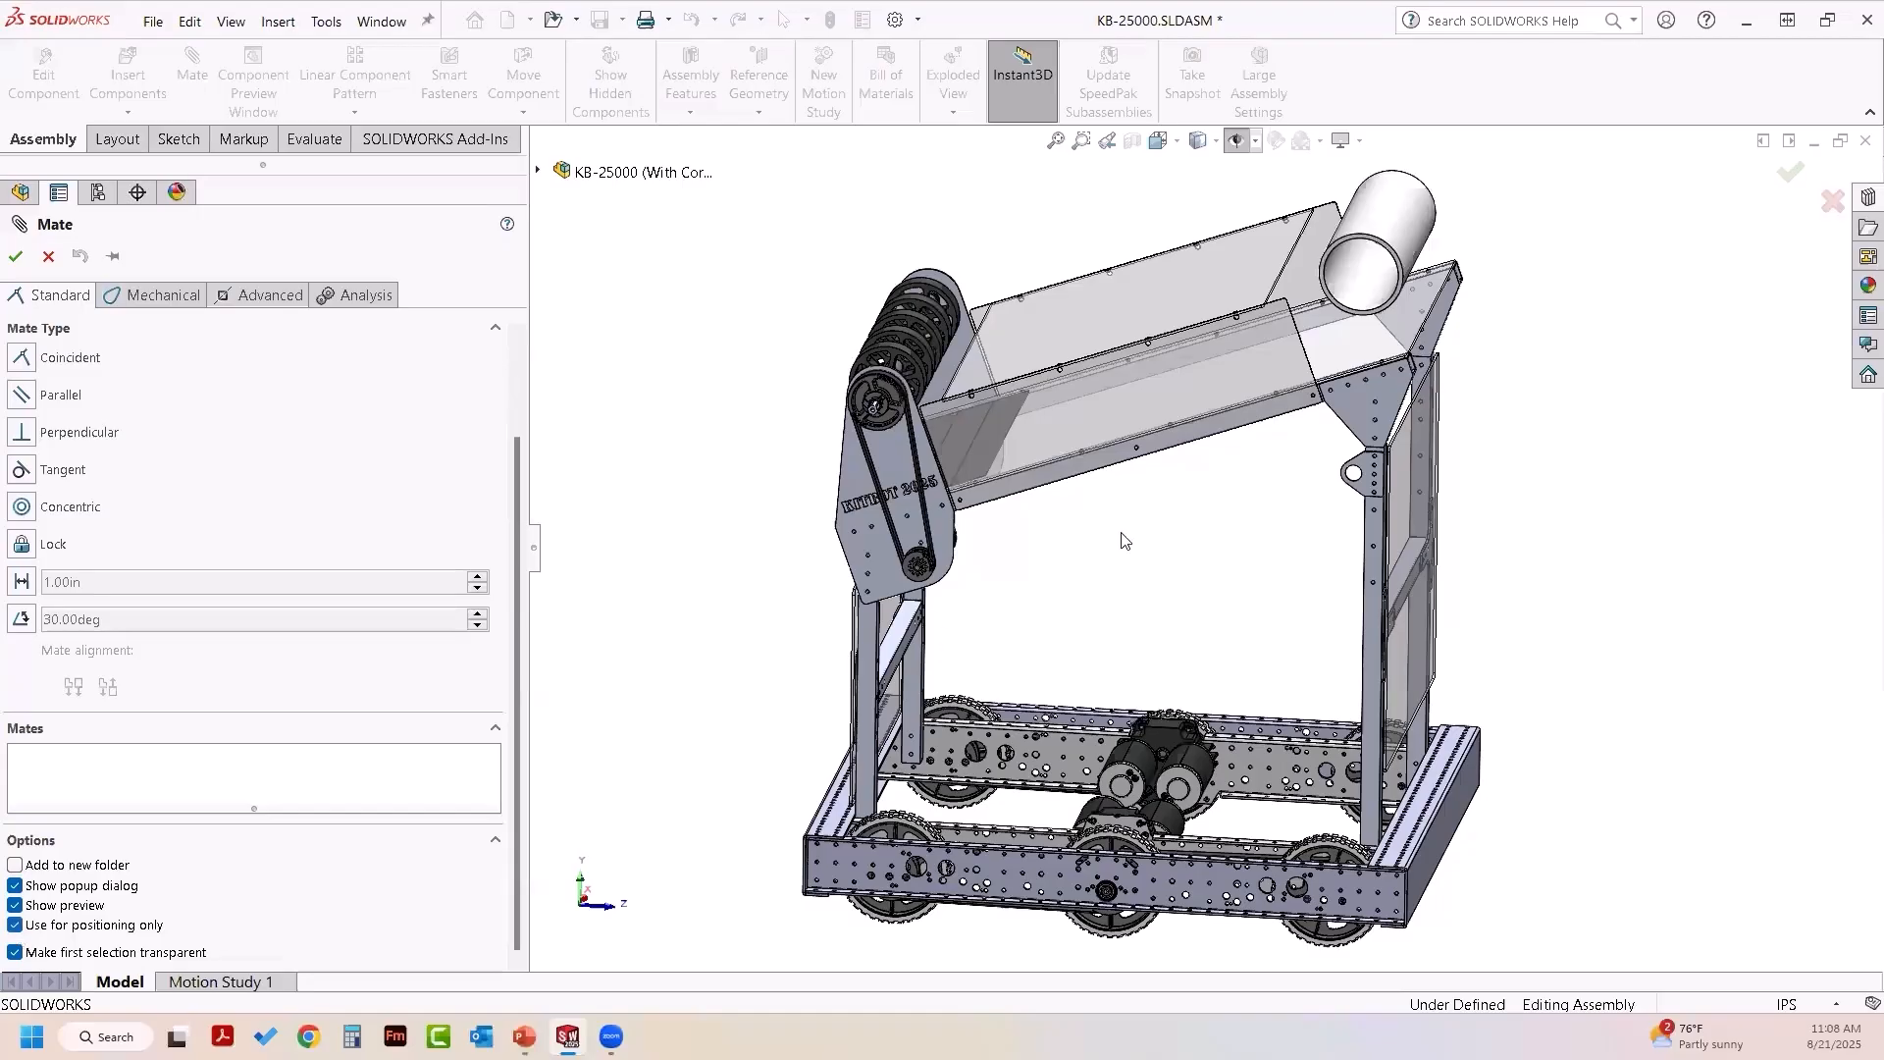
click(1414, 257)
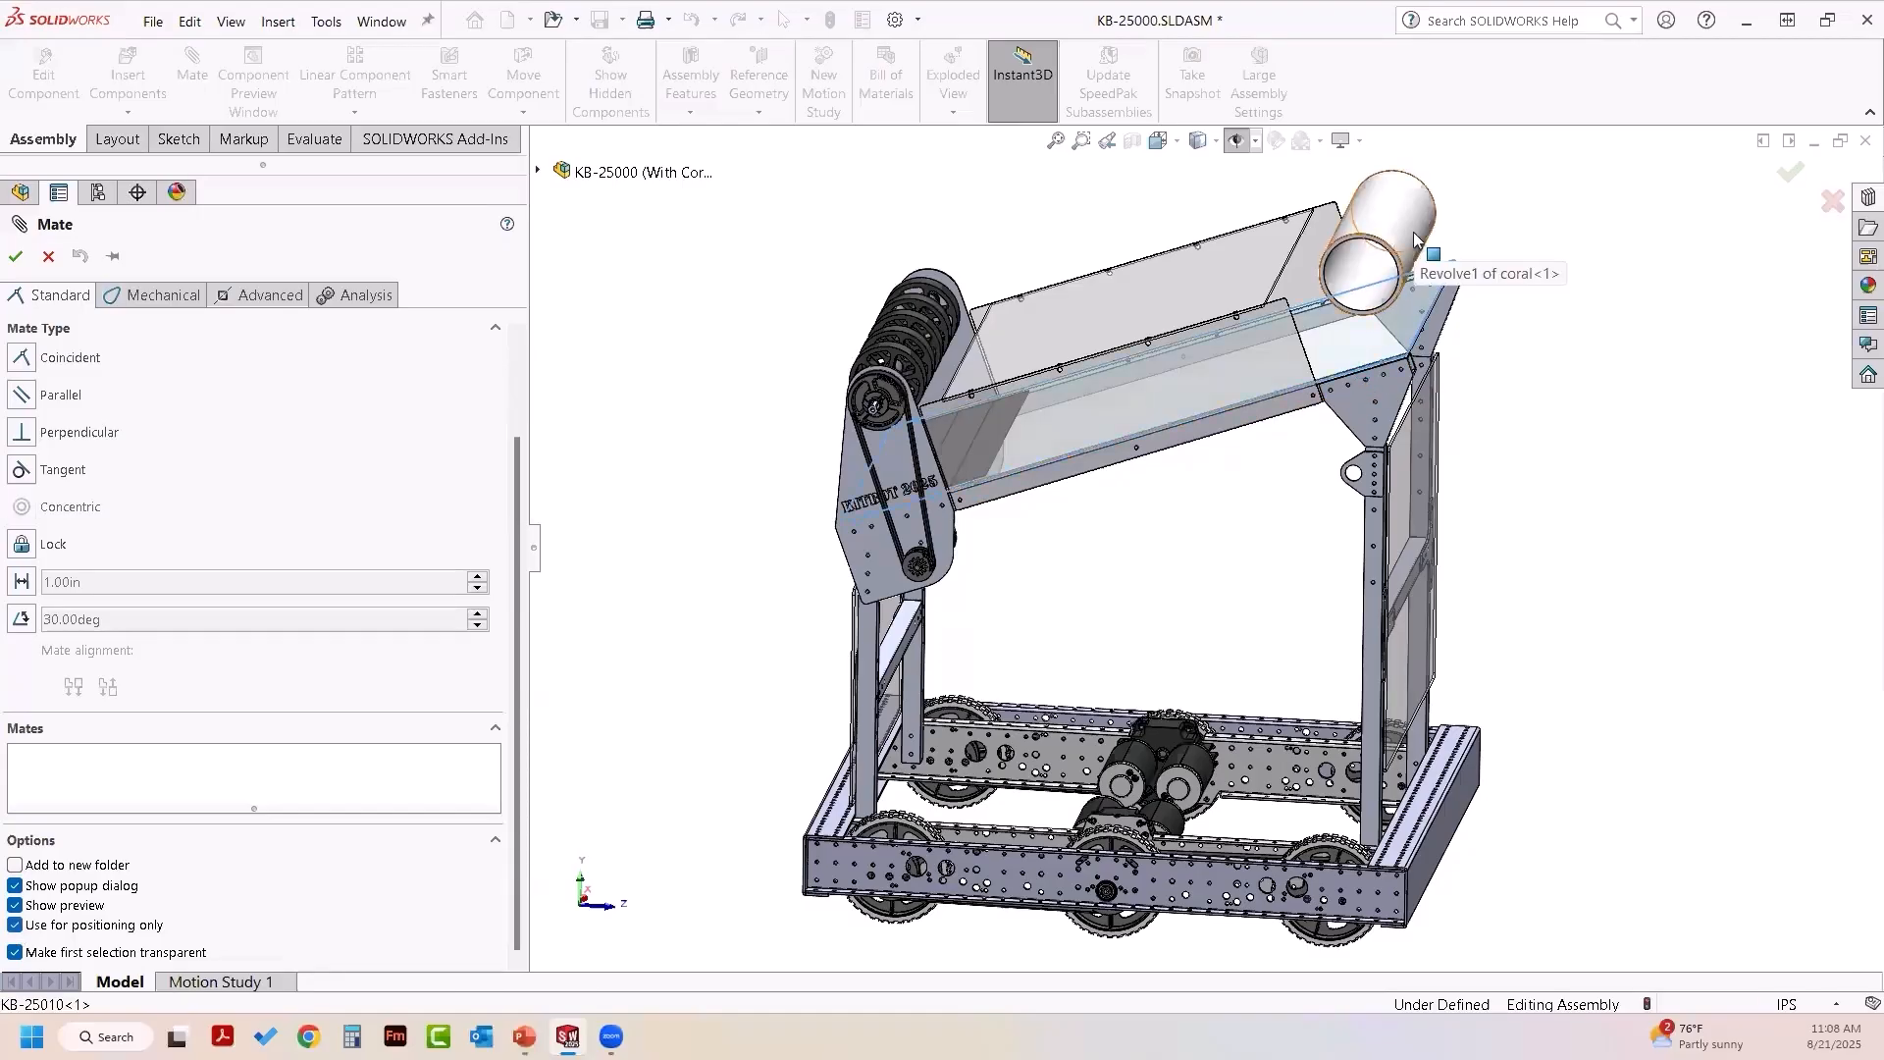
click(1413, 263)
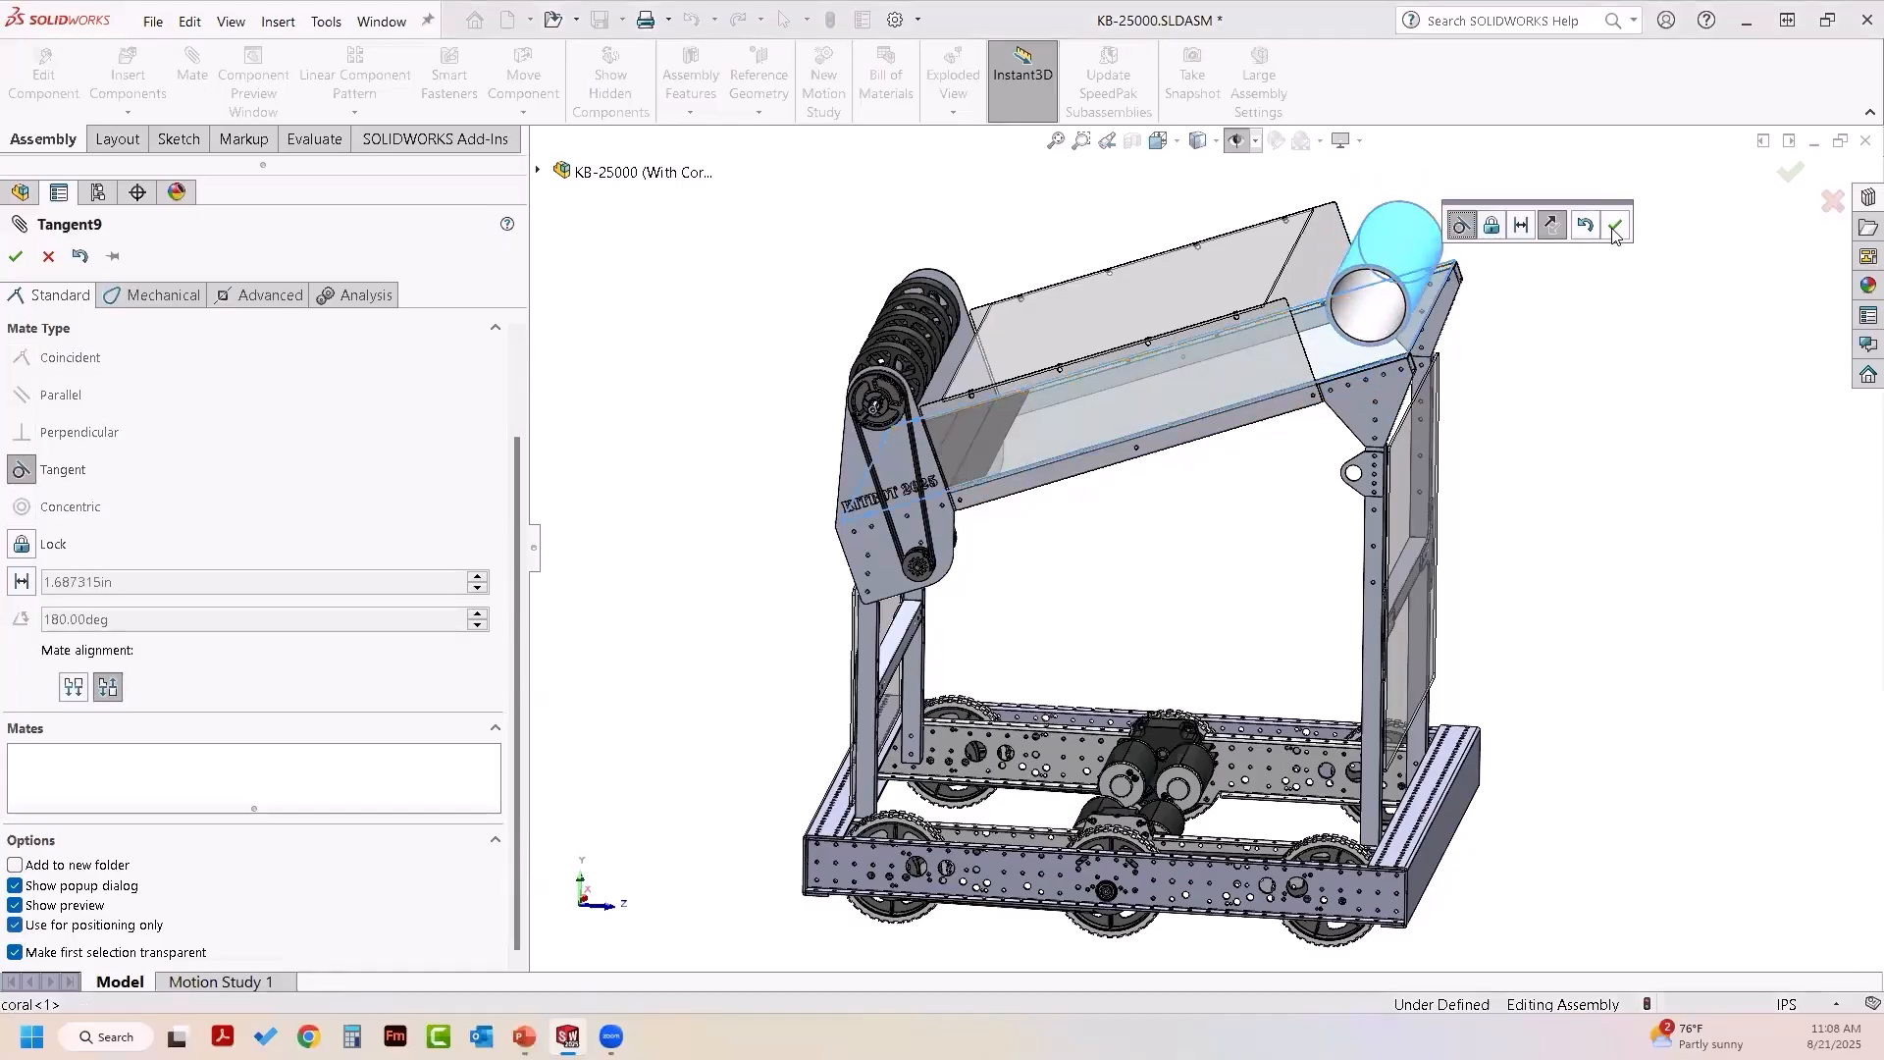
click(1615, 224)
key(Return)
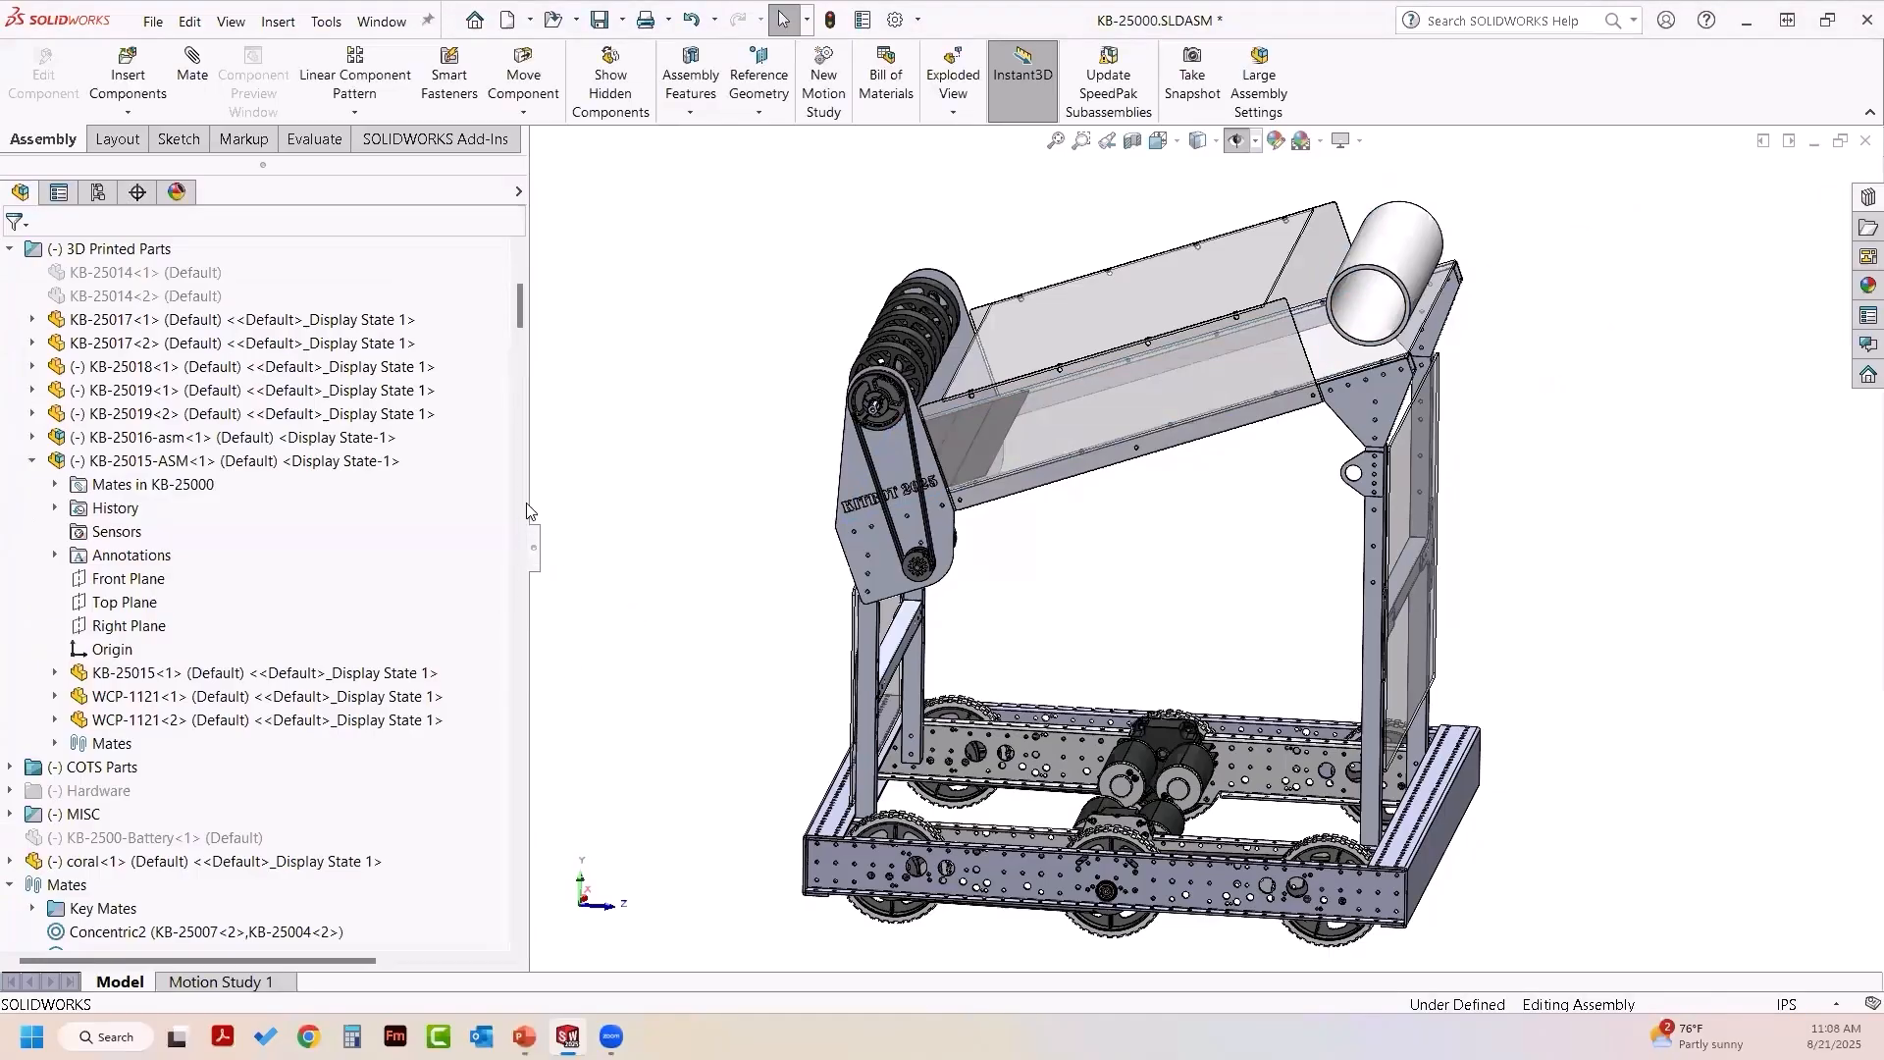
- Check the end of the mates list and move the coral tube back up off the ramp
drag(521, 311, 518, 927)
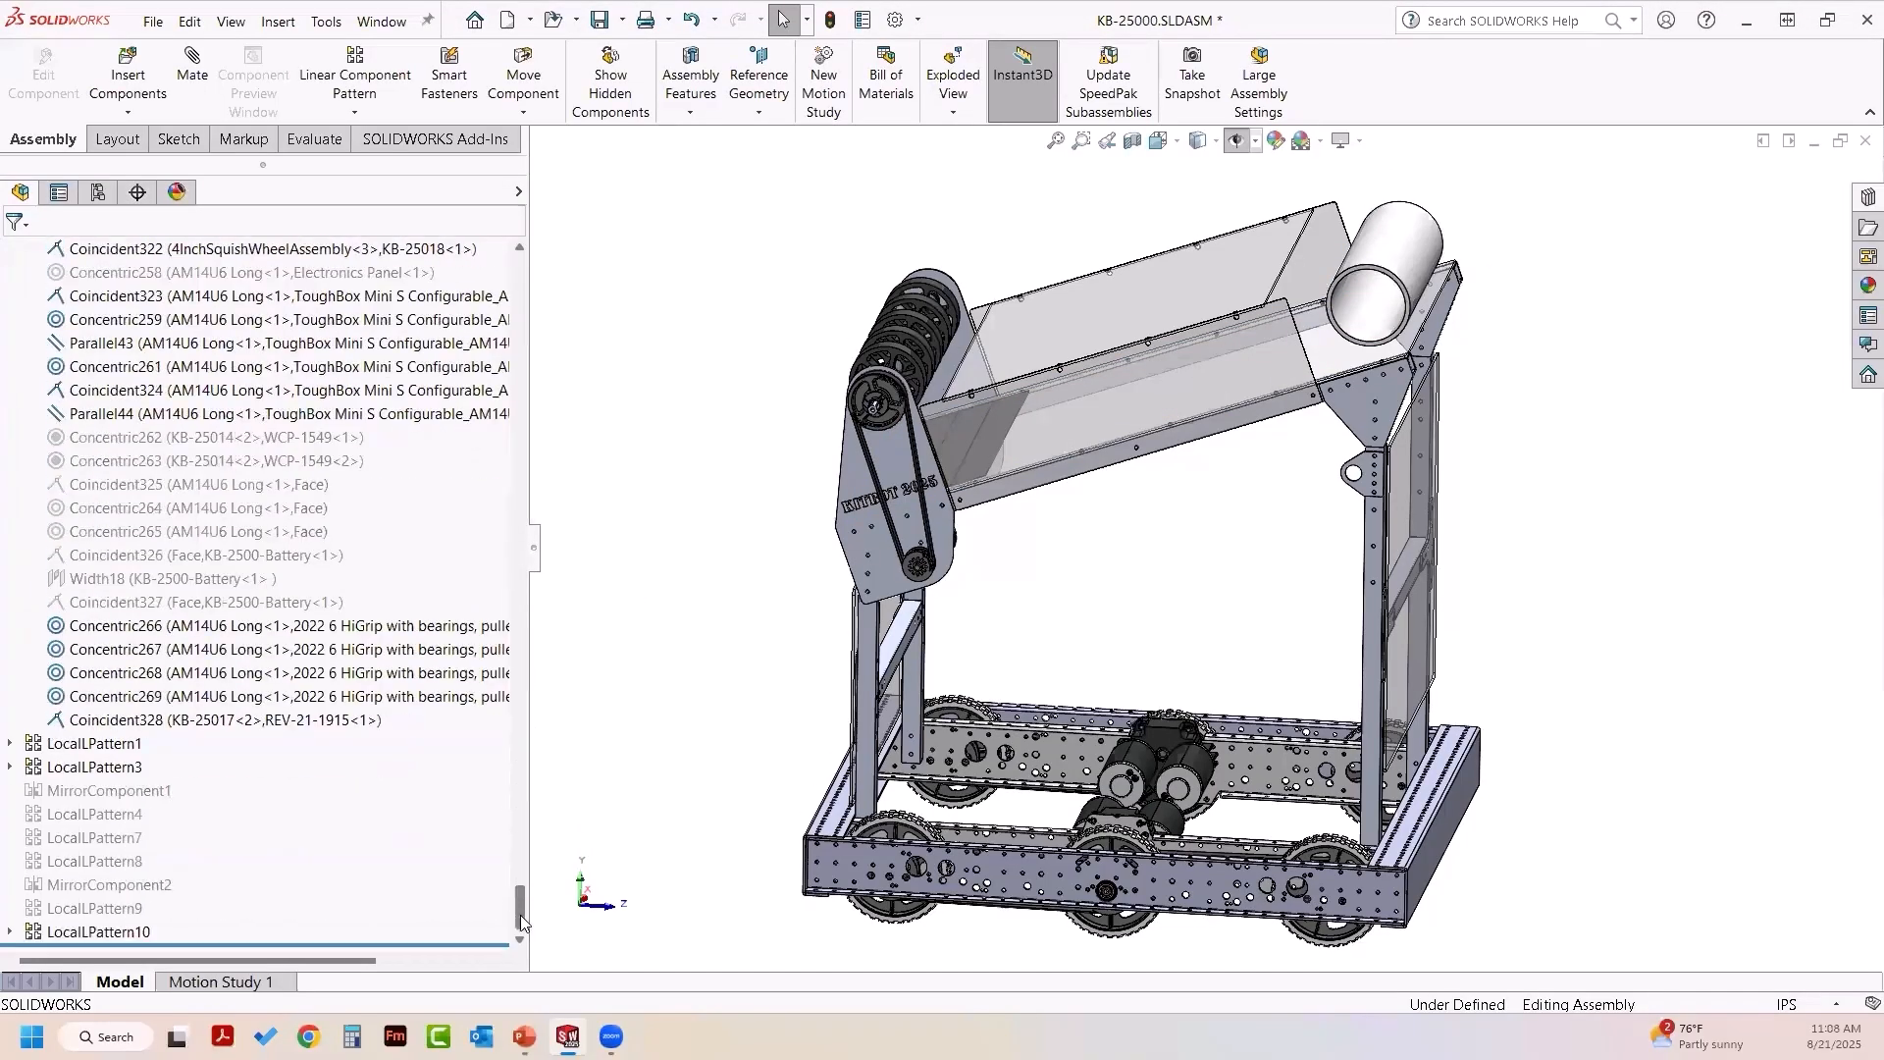
click(1371, 208)
drag(1371, 208, 1365, 159)
click(1251, 575)
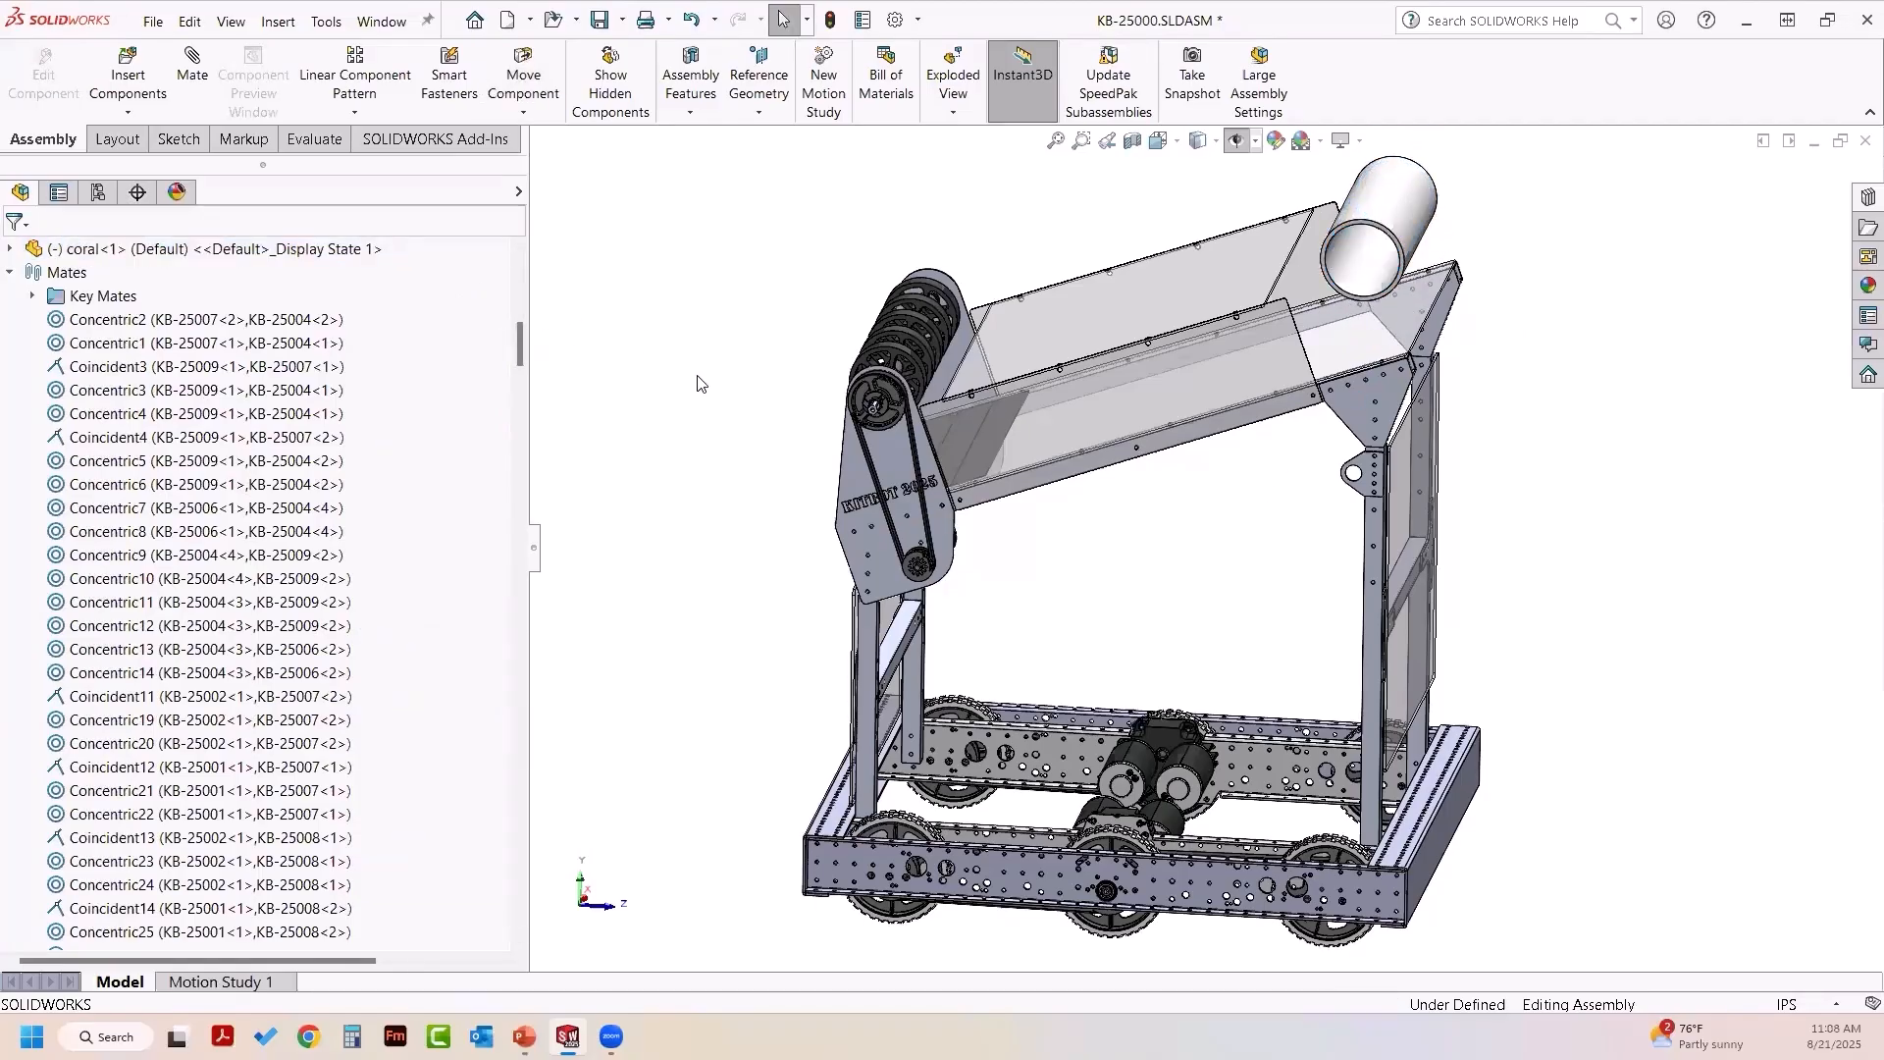
- Keep the Mate tool open, enable positioning only, and place the coral tube tangent to the ramp's bottom sheet
middle_drag(693, 375, 691, 372)
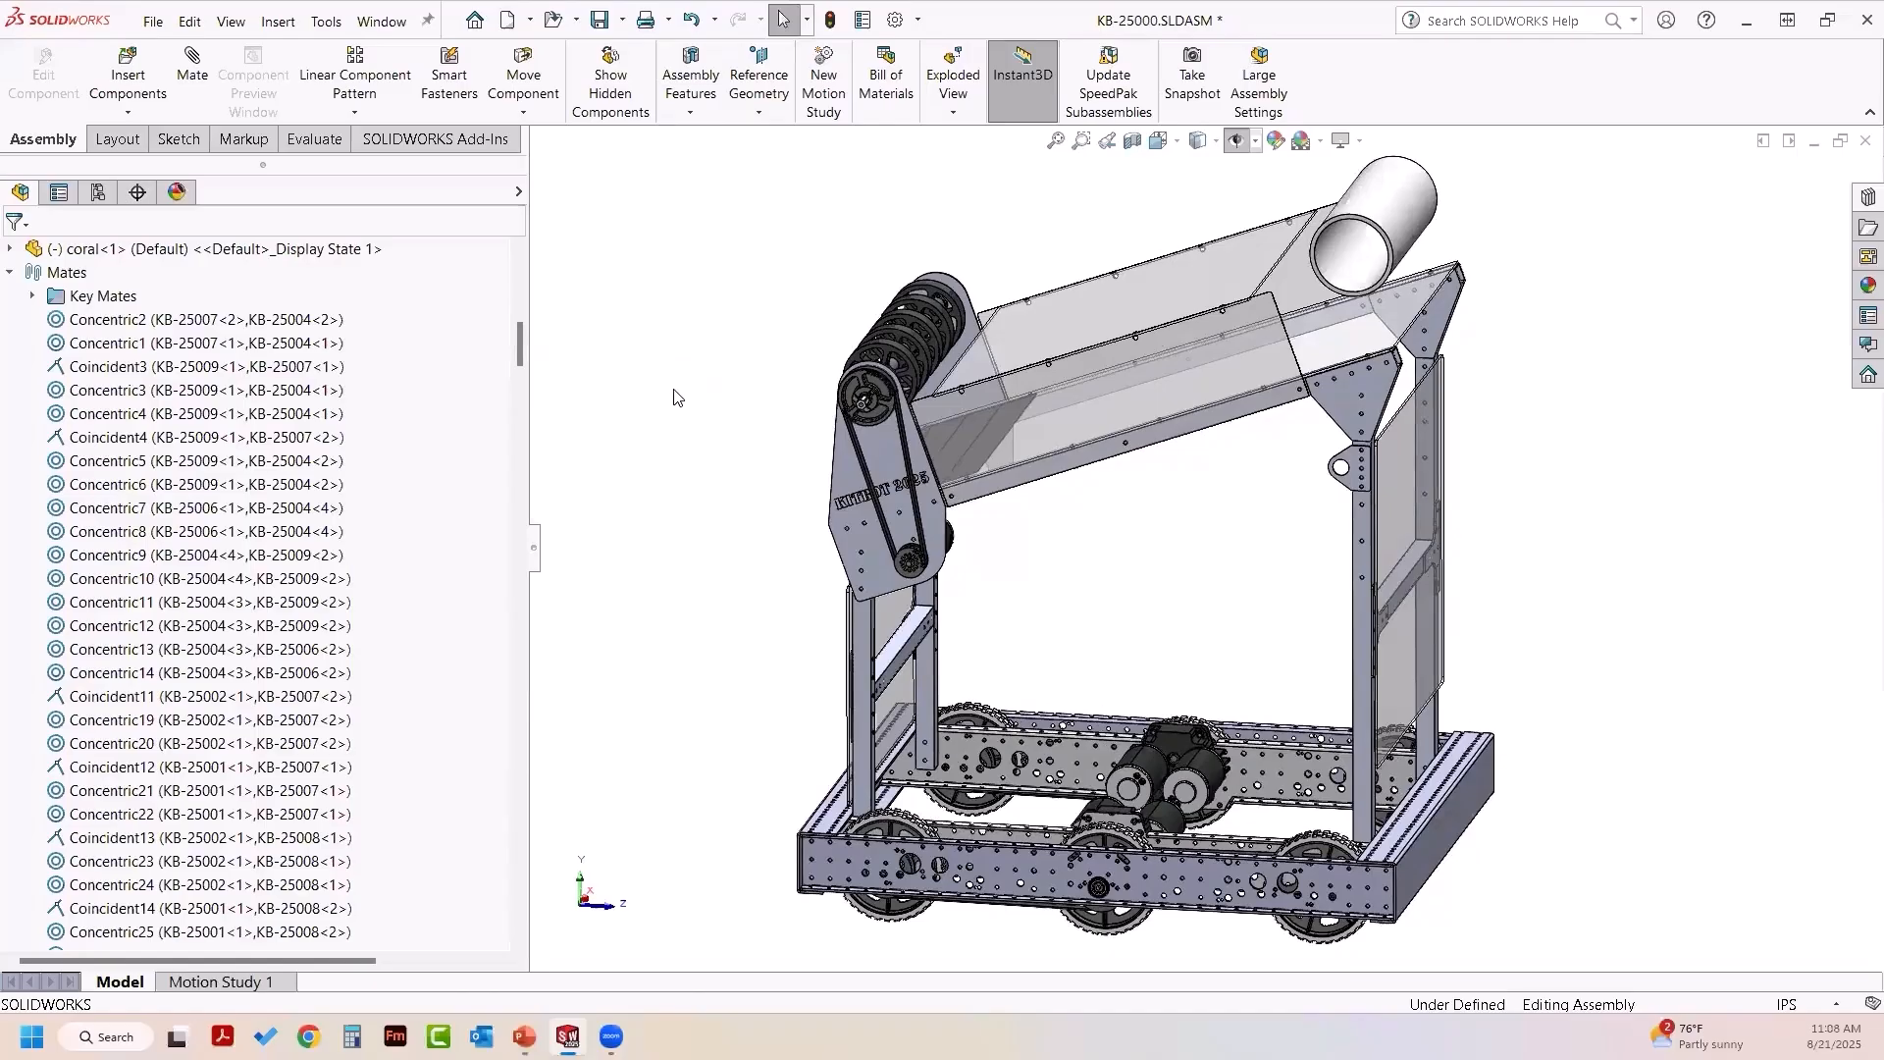
click(192, 67)
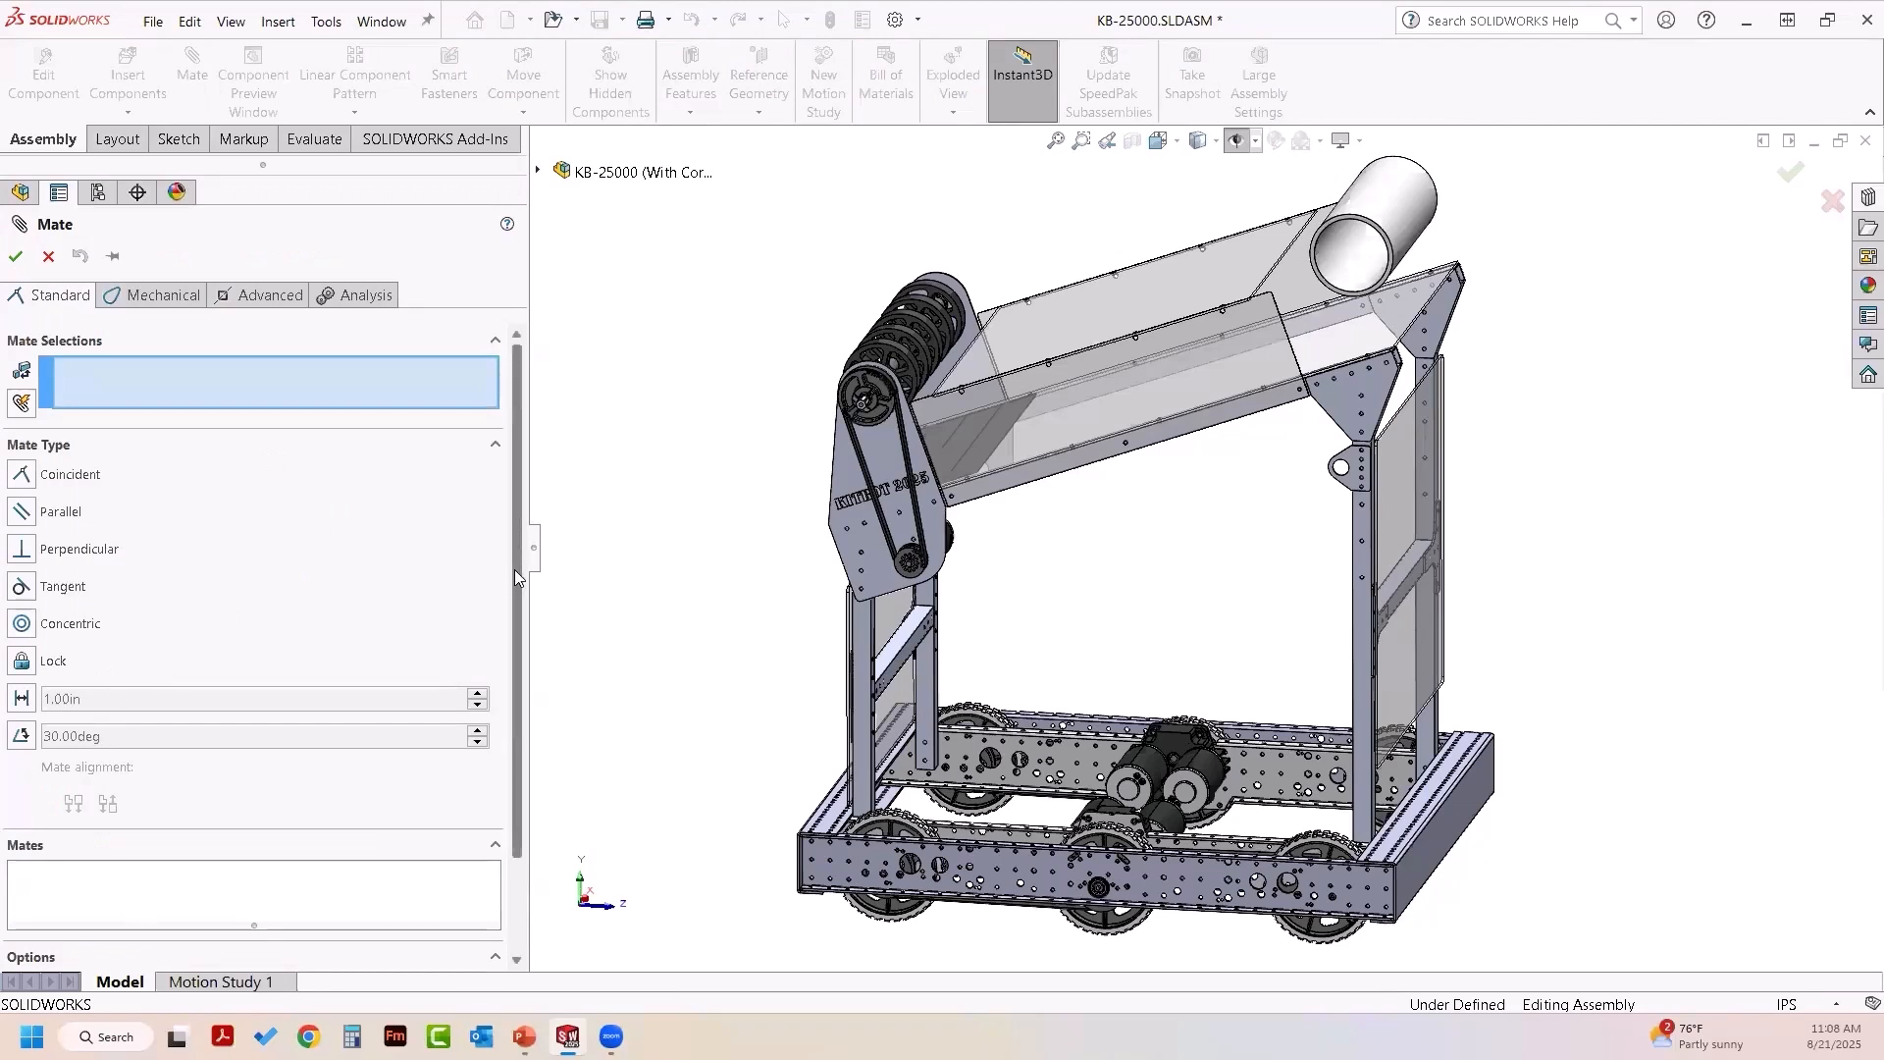
drag(515, 575, 519, 669)
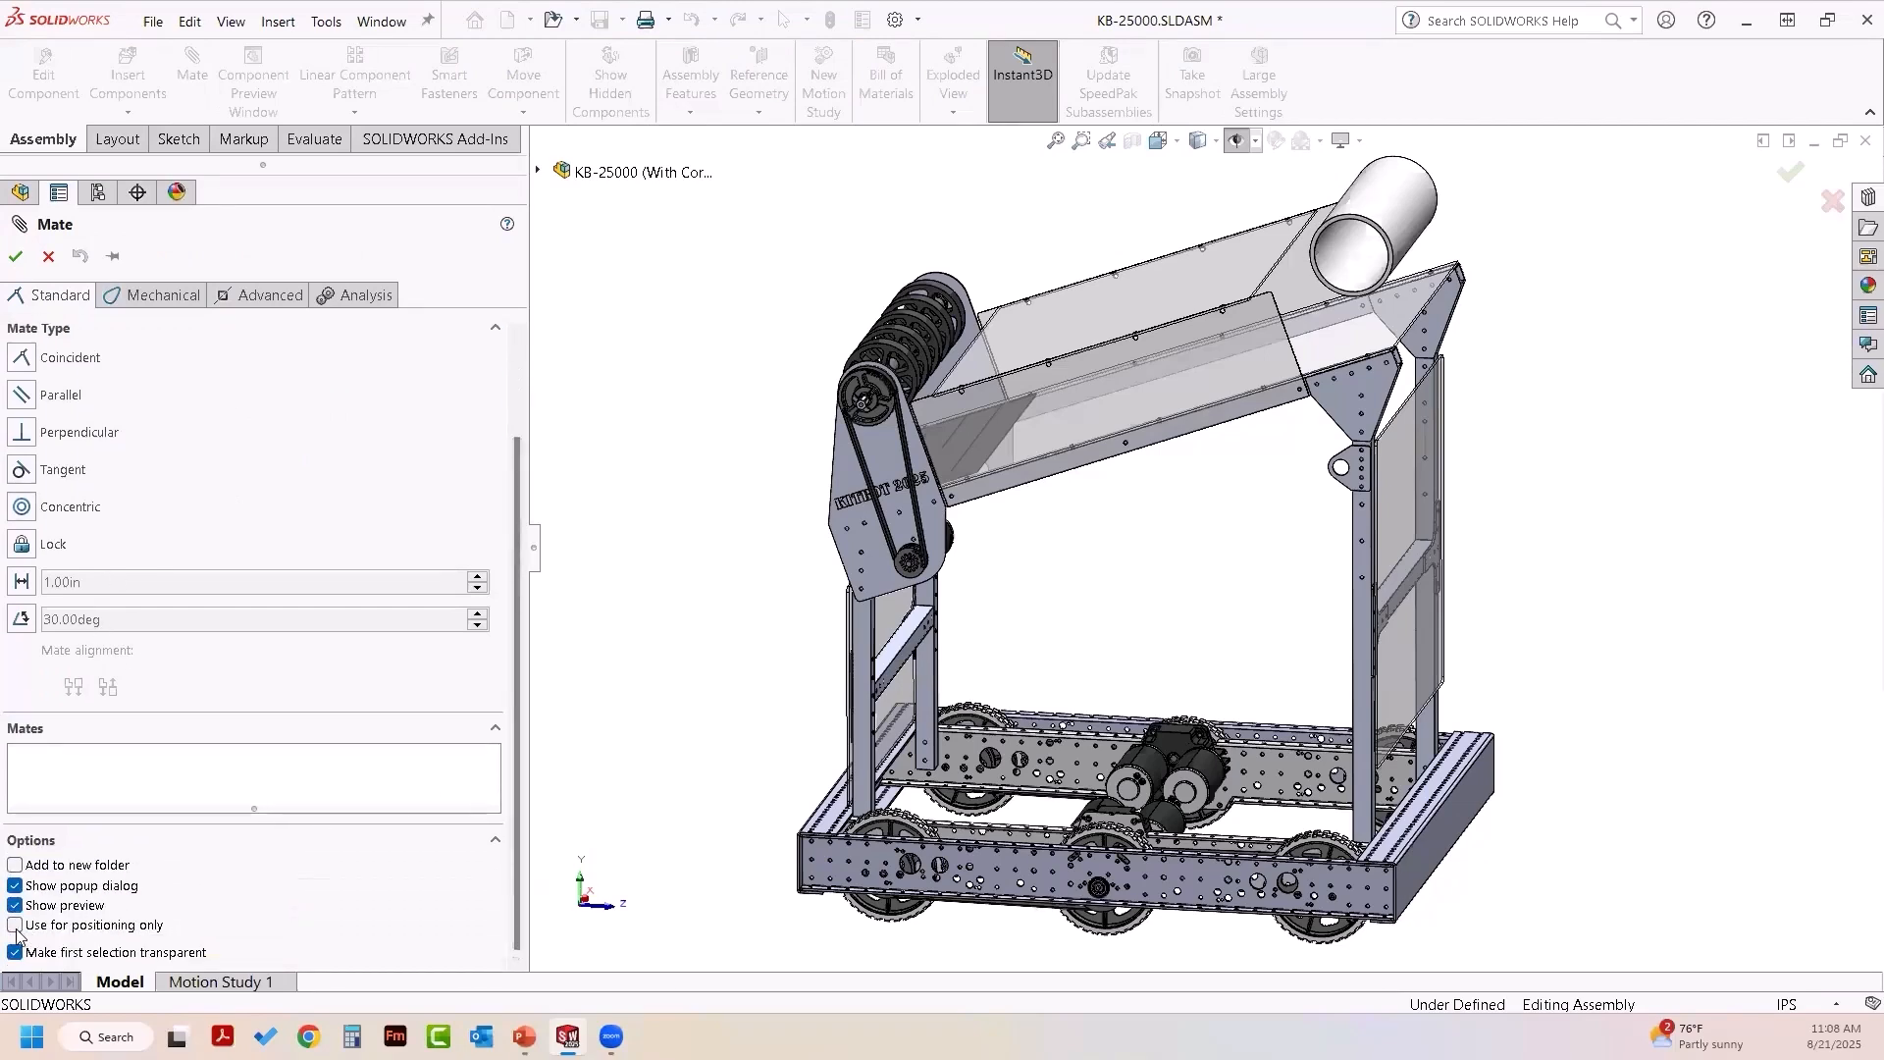
click(43, 930)
click(114, 257)
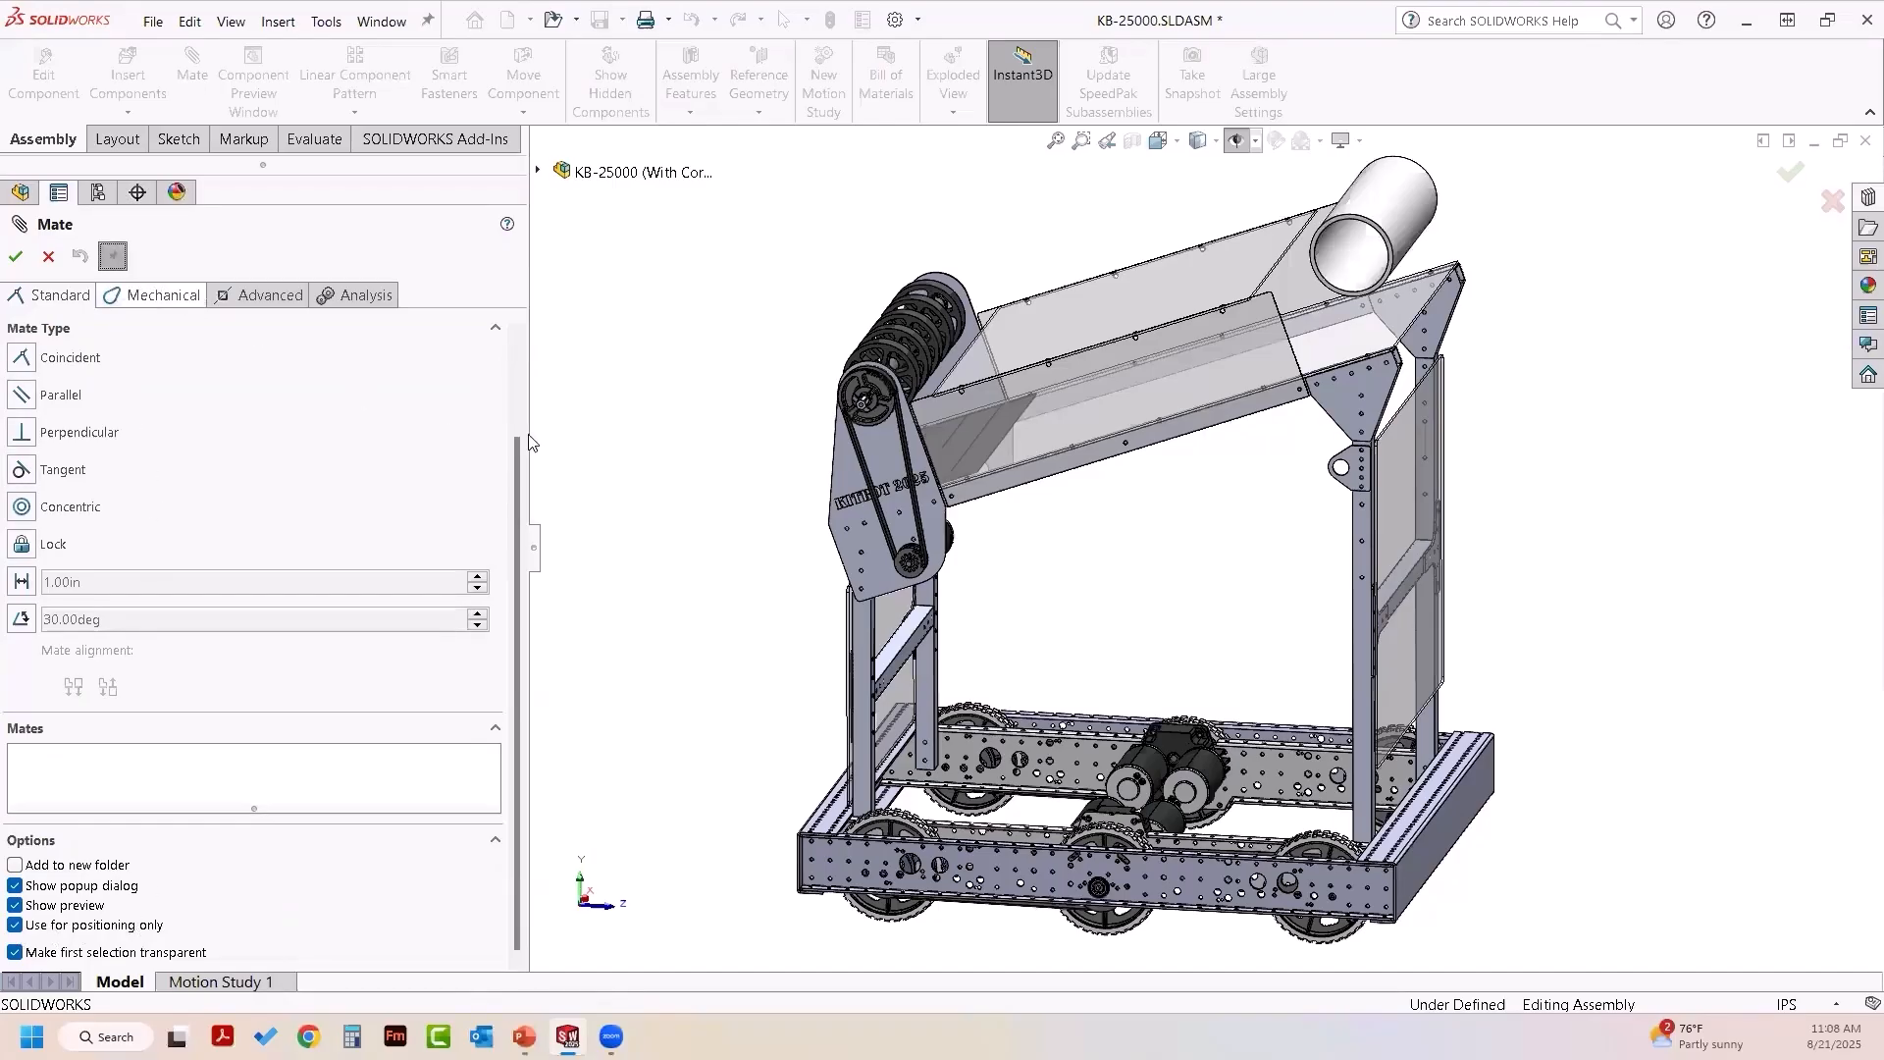
middle_drag(1044, 570, 1032, 595)
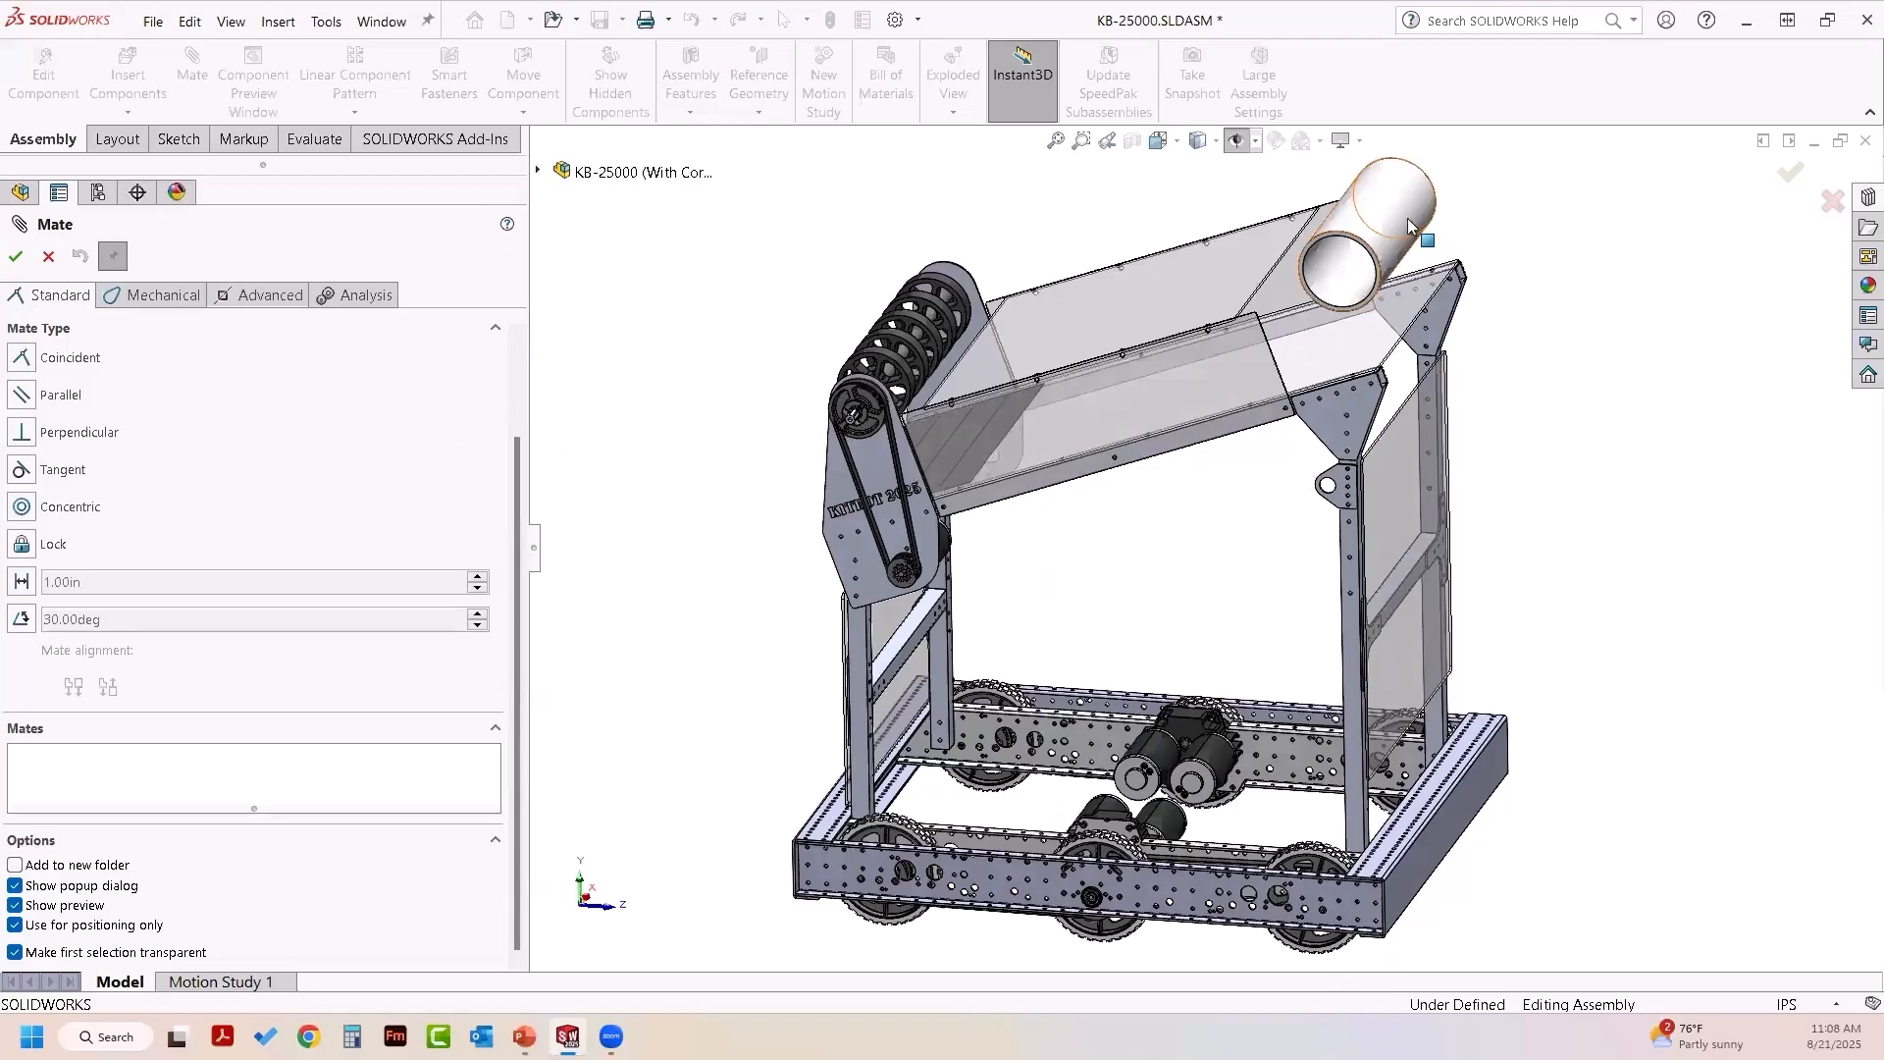
click(1357, 340)
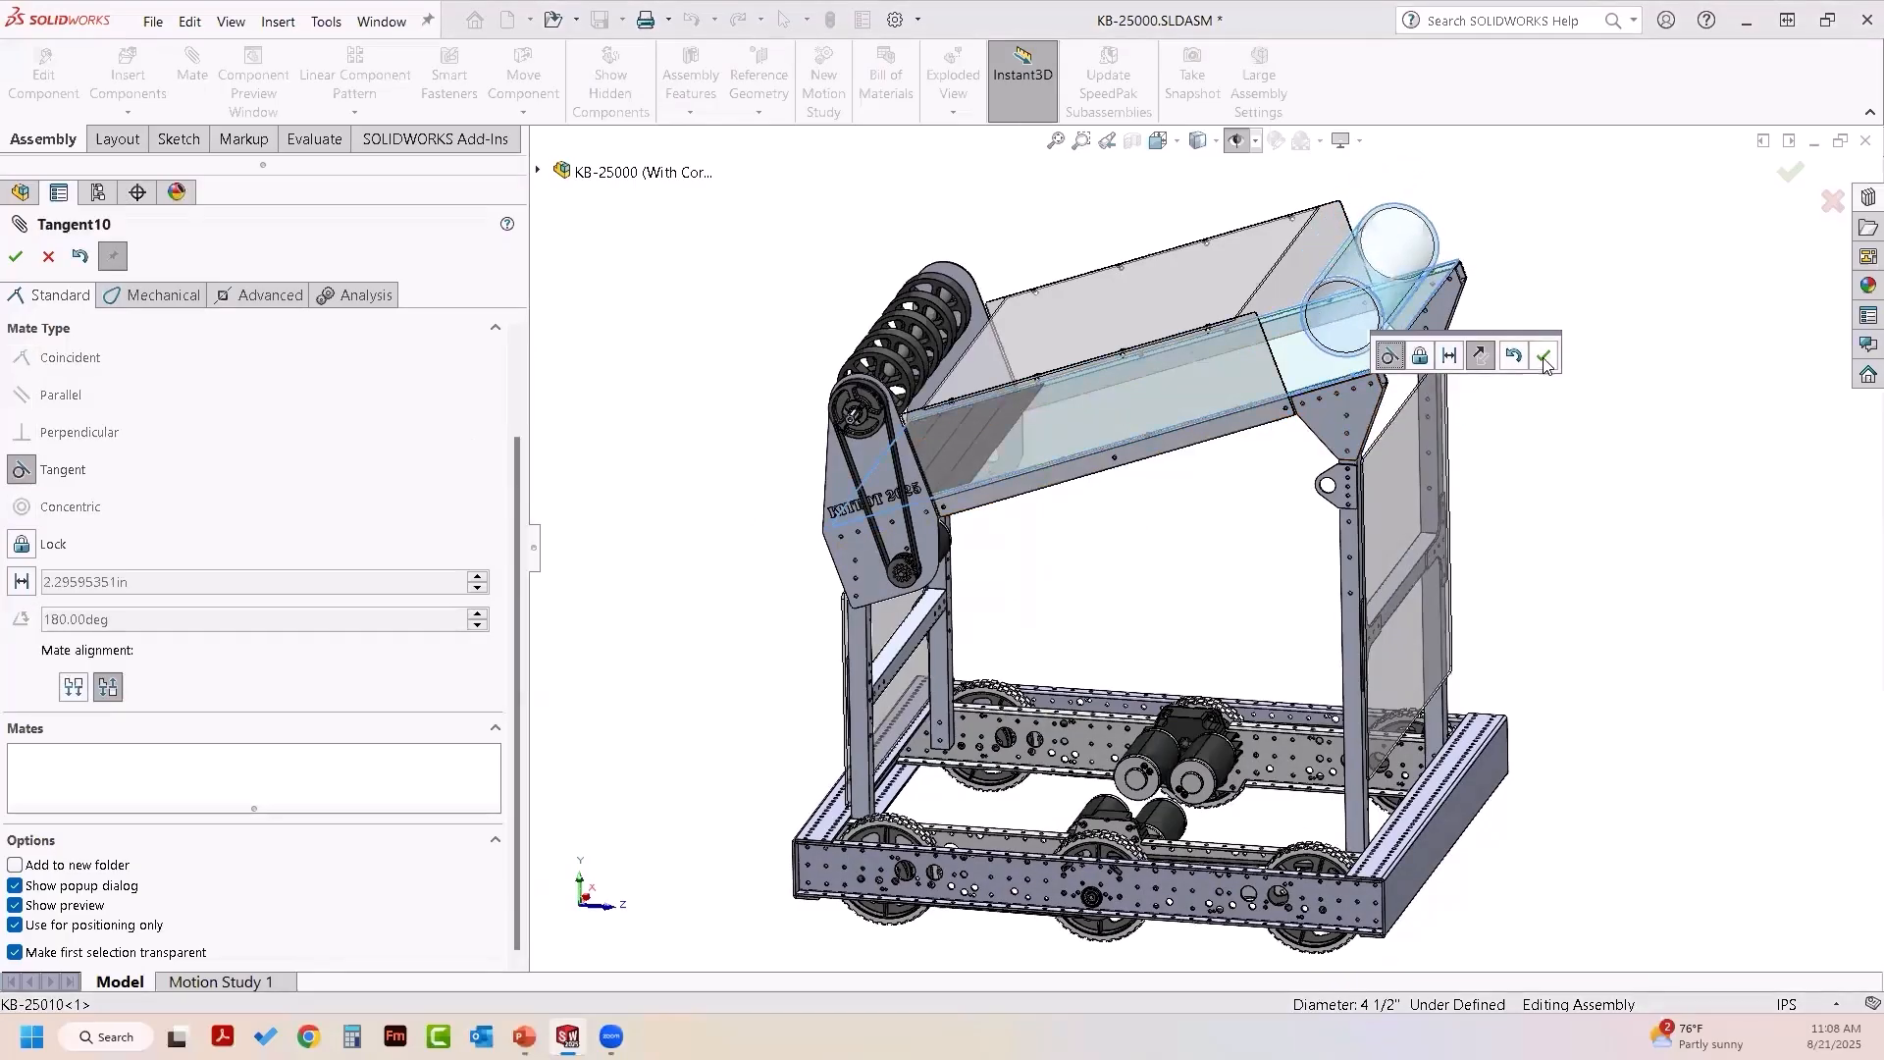
click(1544, 359)
- Start an advanced Width mate for positioning only and pick the coral tube's two end faces as the first width selections
middle_drag(1543, 399, 1413, 475)
click(283, 299)
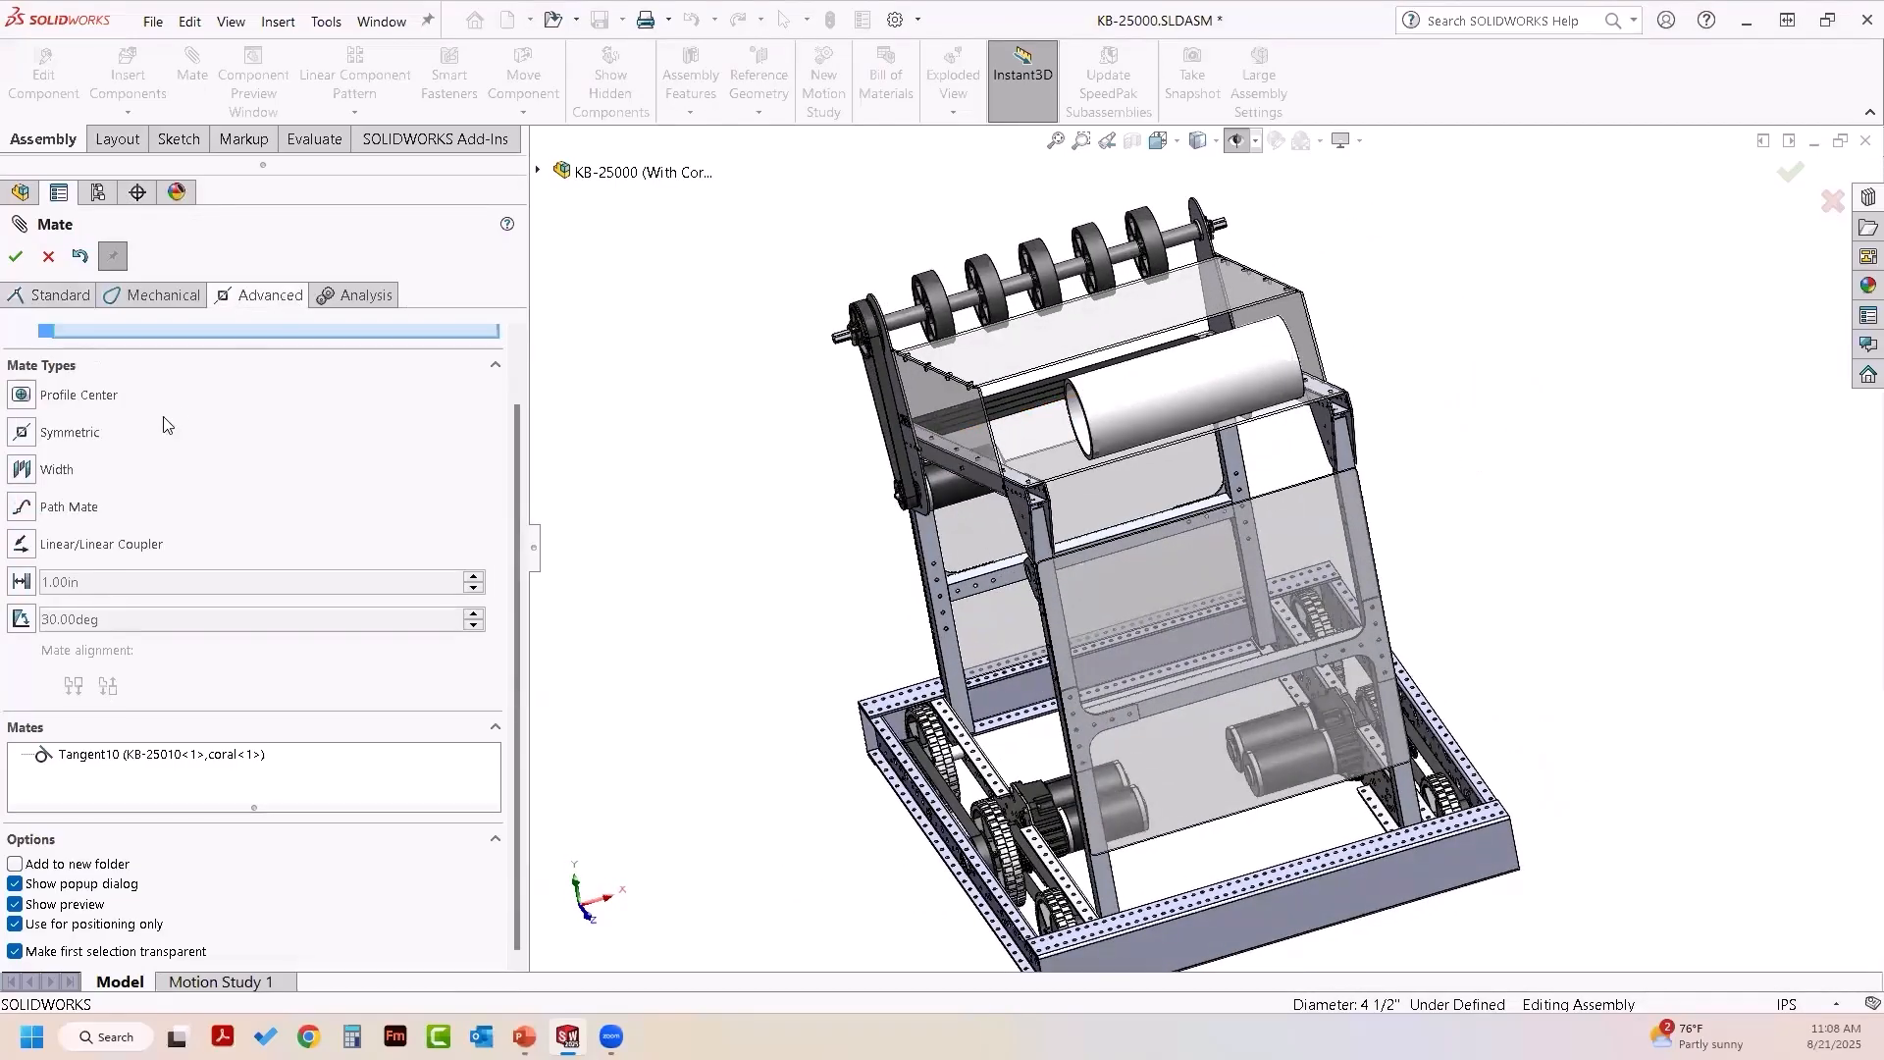
click(24, 471)
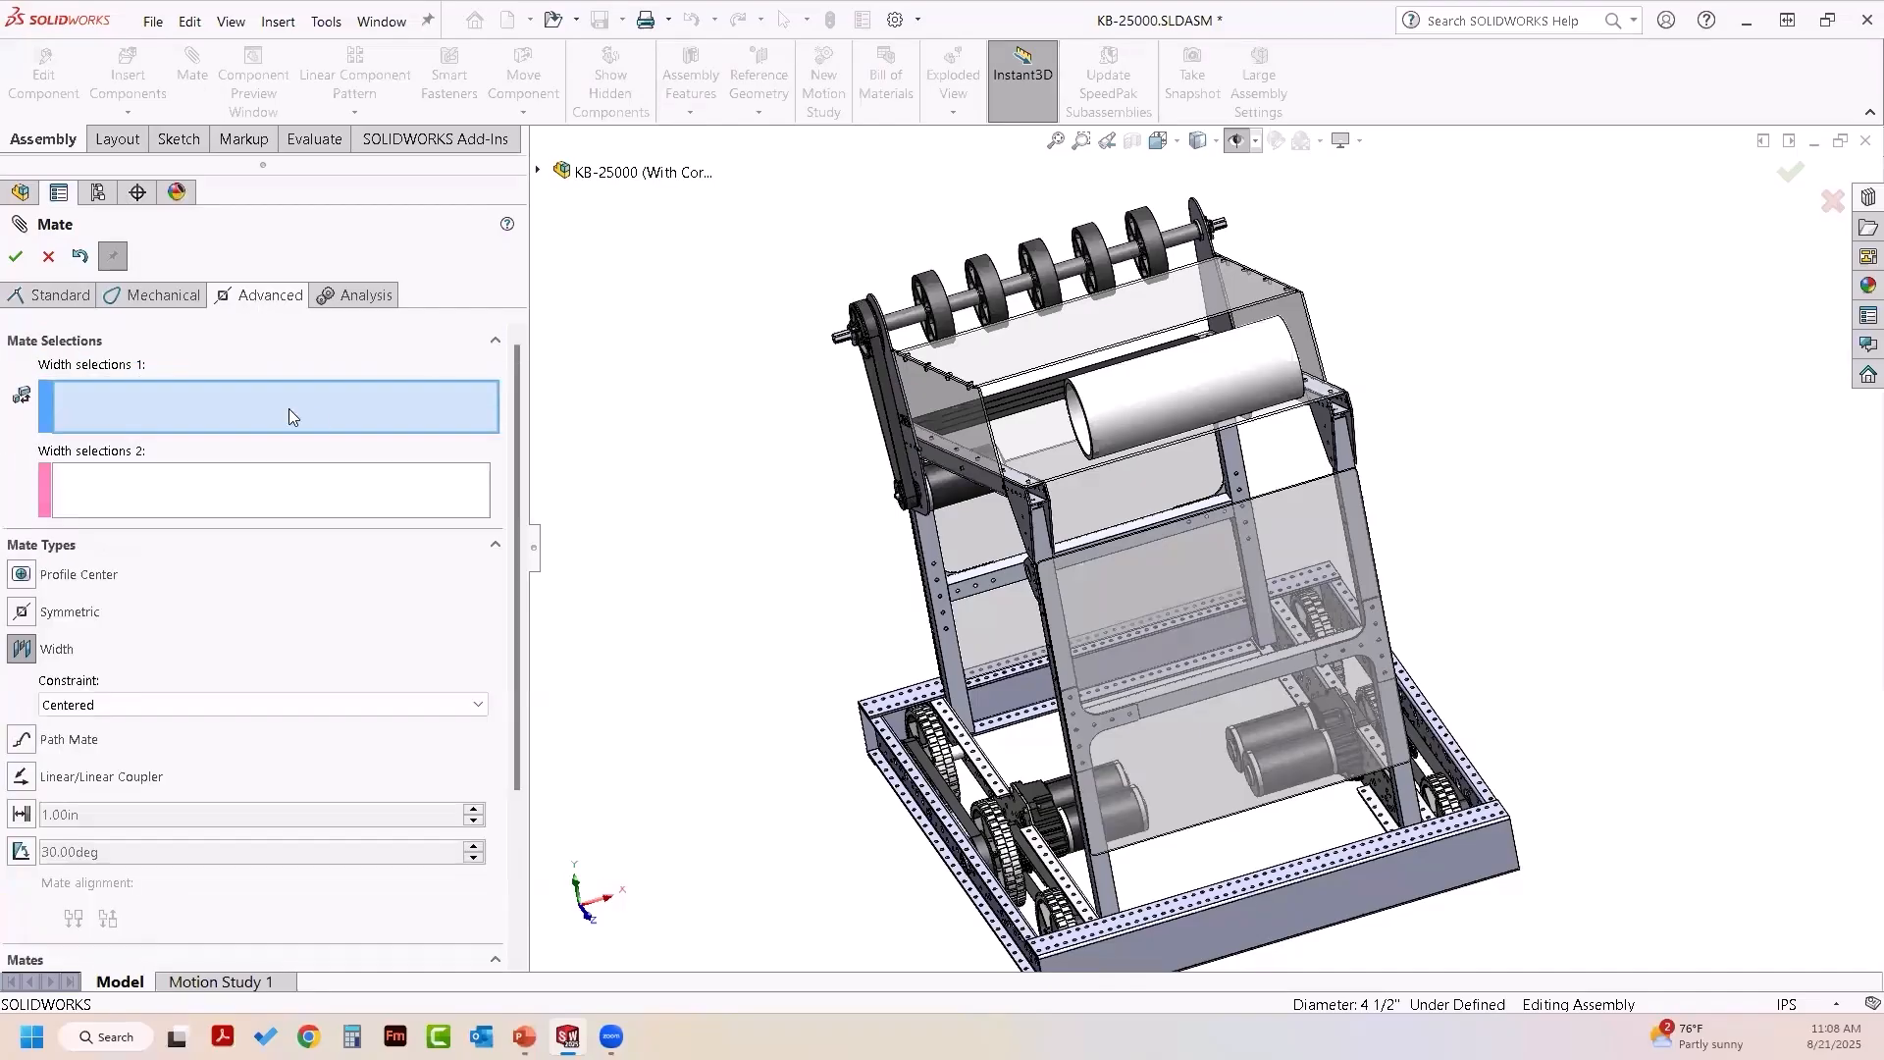
scroll(1079, 491, down, 8)
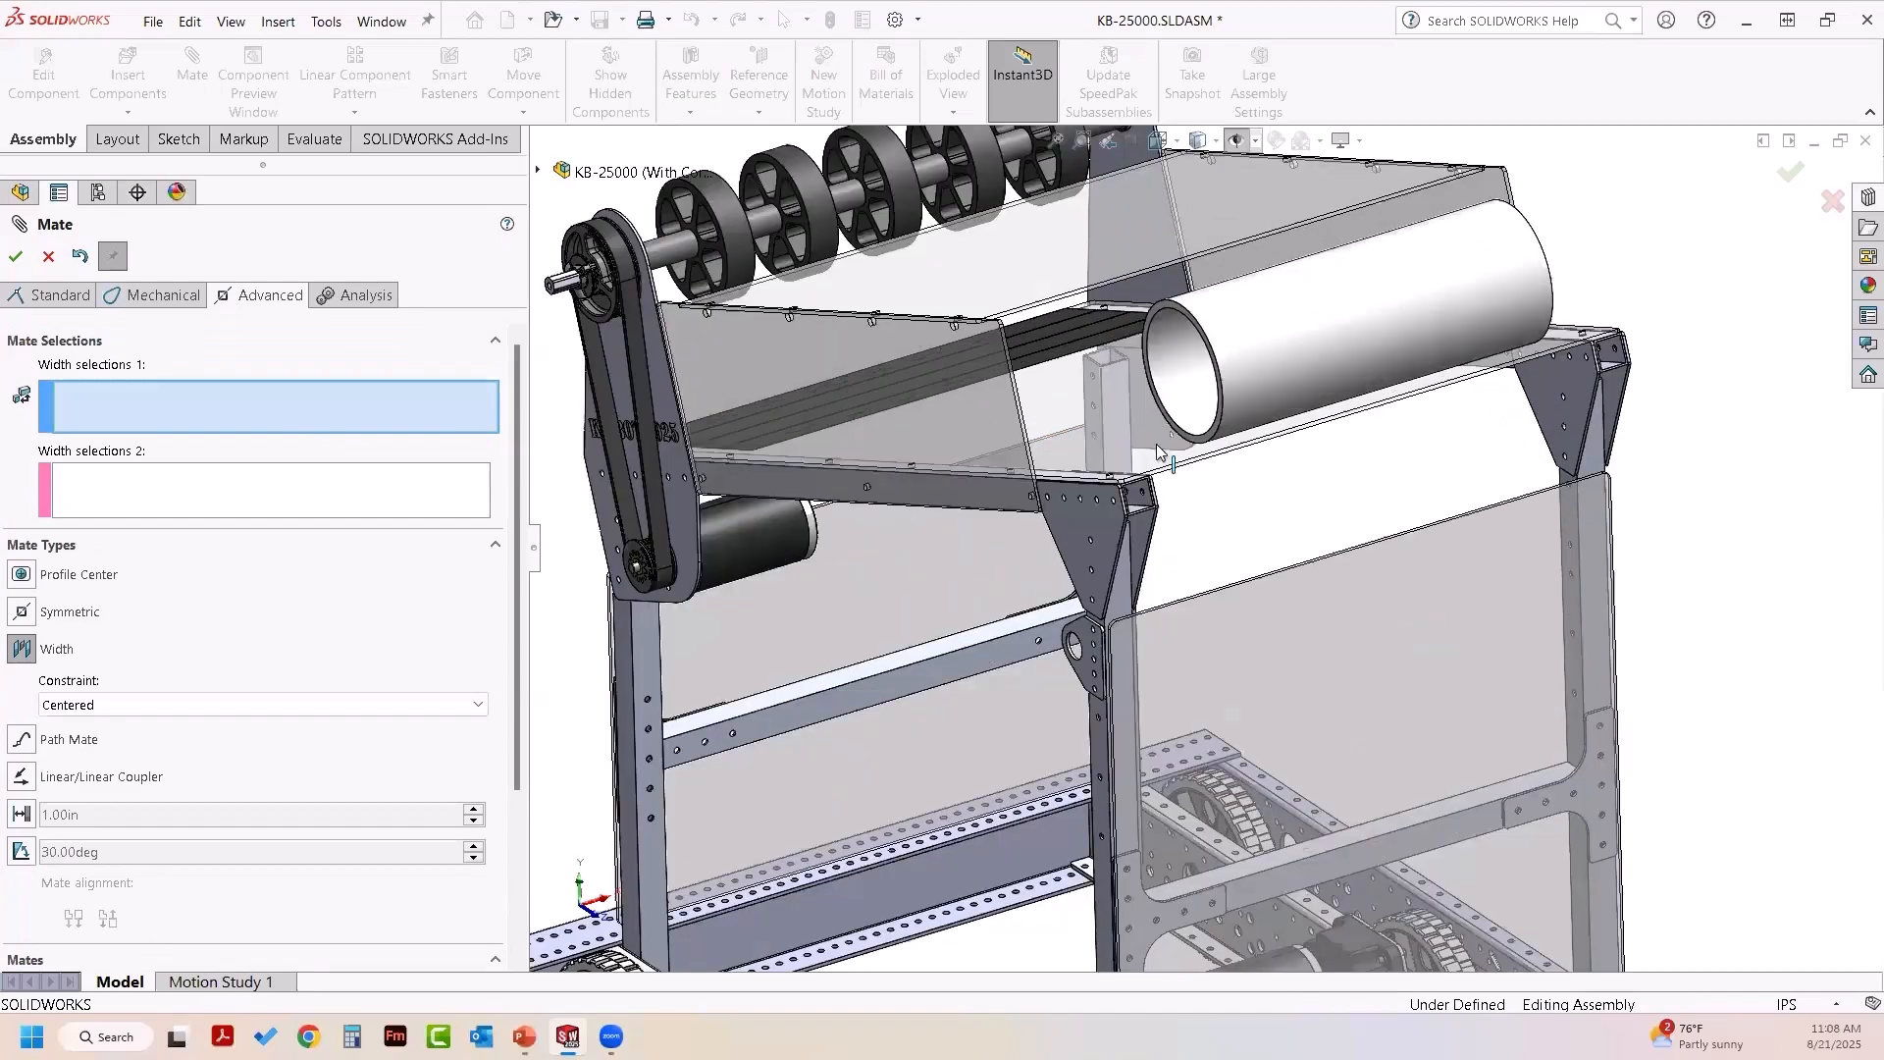
scroll(1156, 443, down, 1)
click(1178, 463)
middle_drag(1190, 475, 1295, 550)
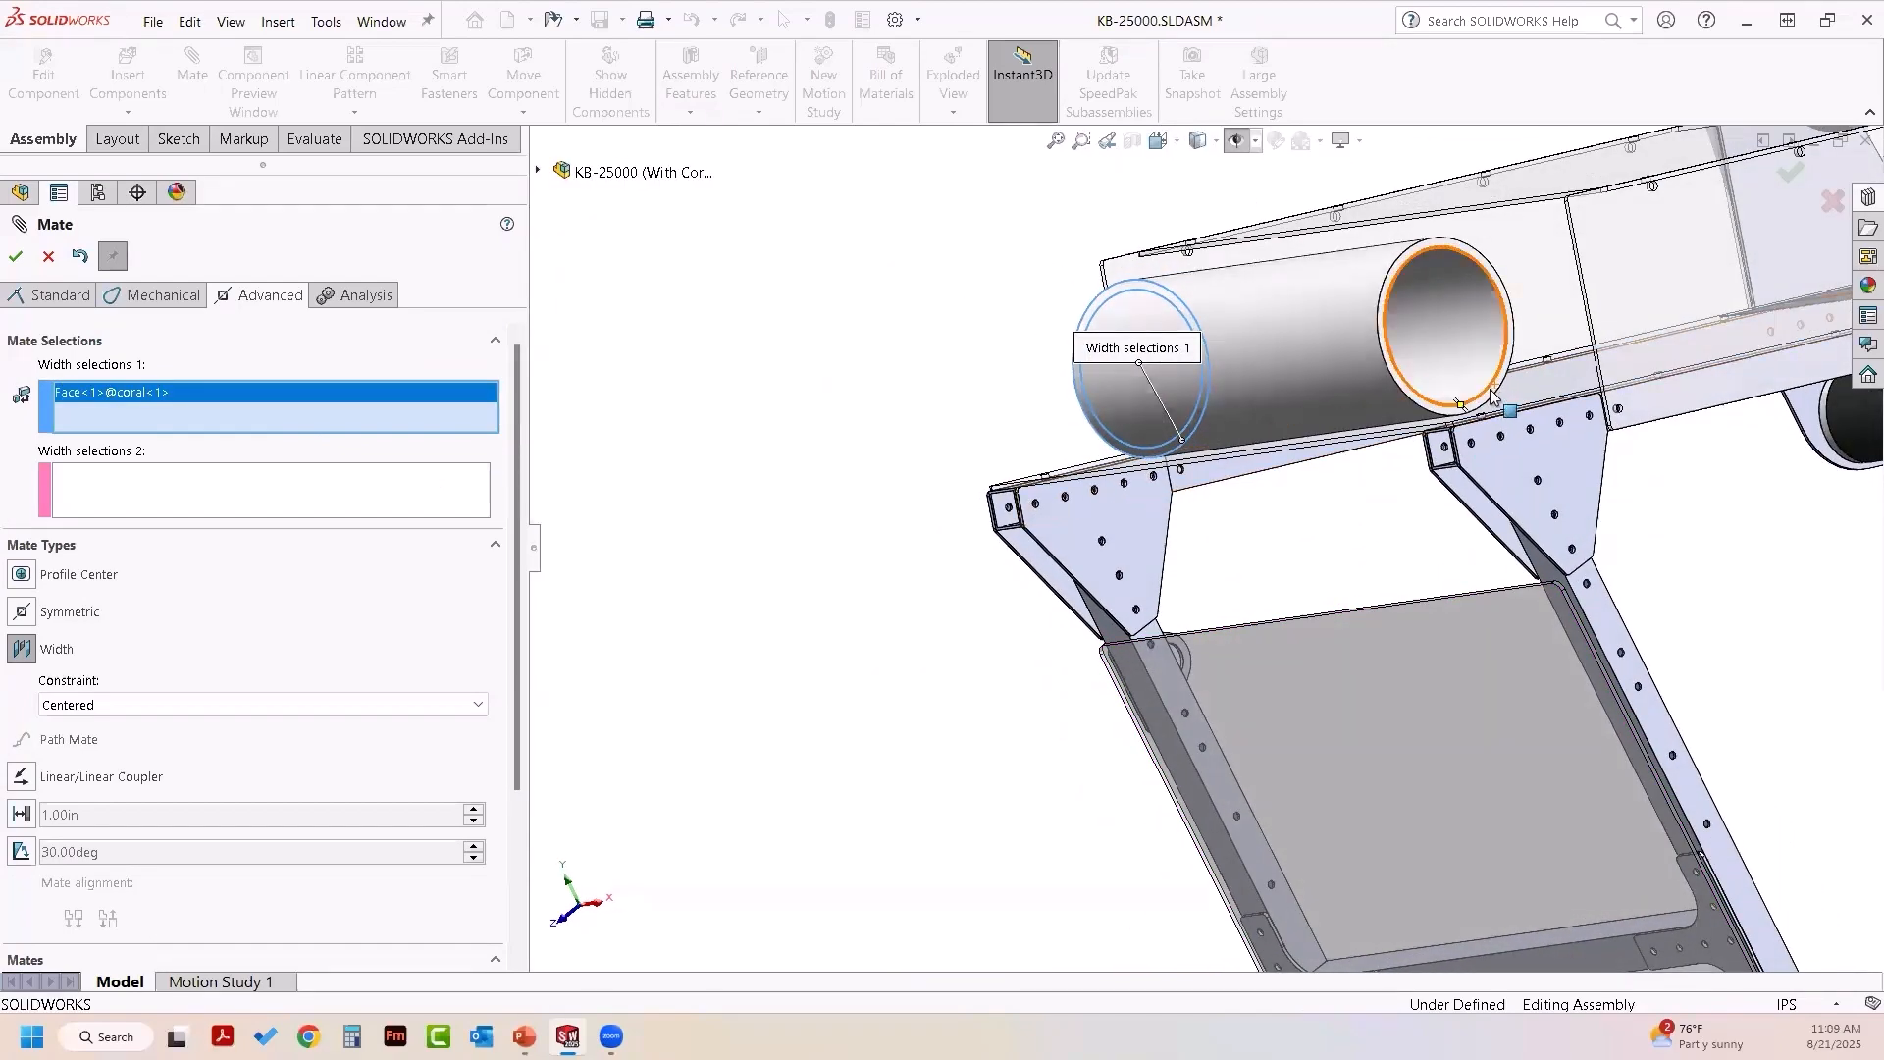
click(1496, 405)
- Pick the faces of the two polycarbonate side sheets as the second width selections, with the Centered constraint
middle_drag(693, 551, 903, 525)
scroll(1217, 525, up, 5)
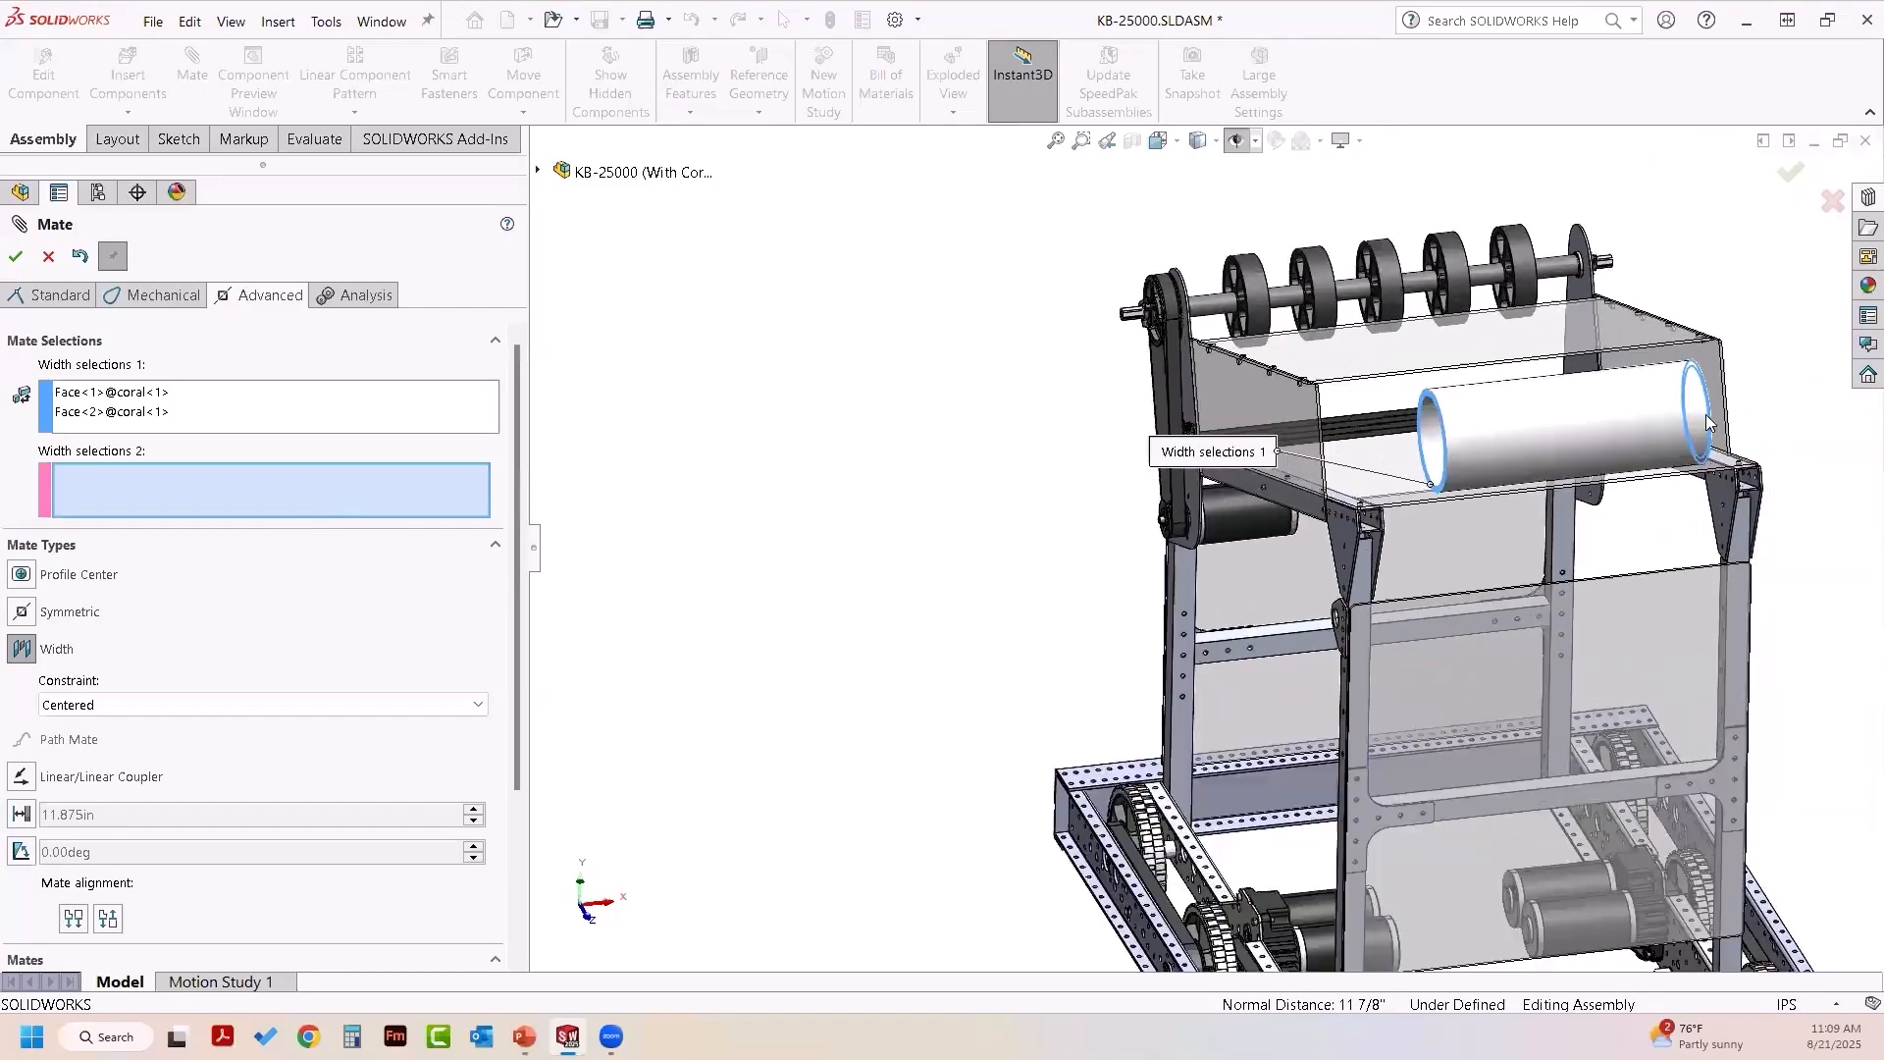
click(1676, 363)
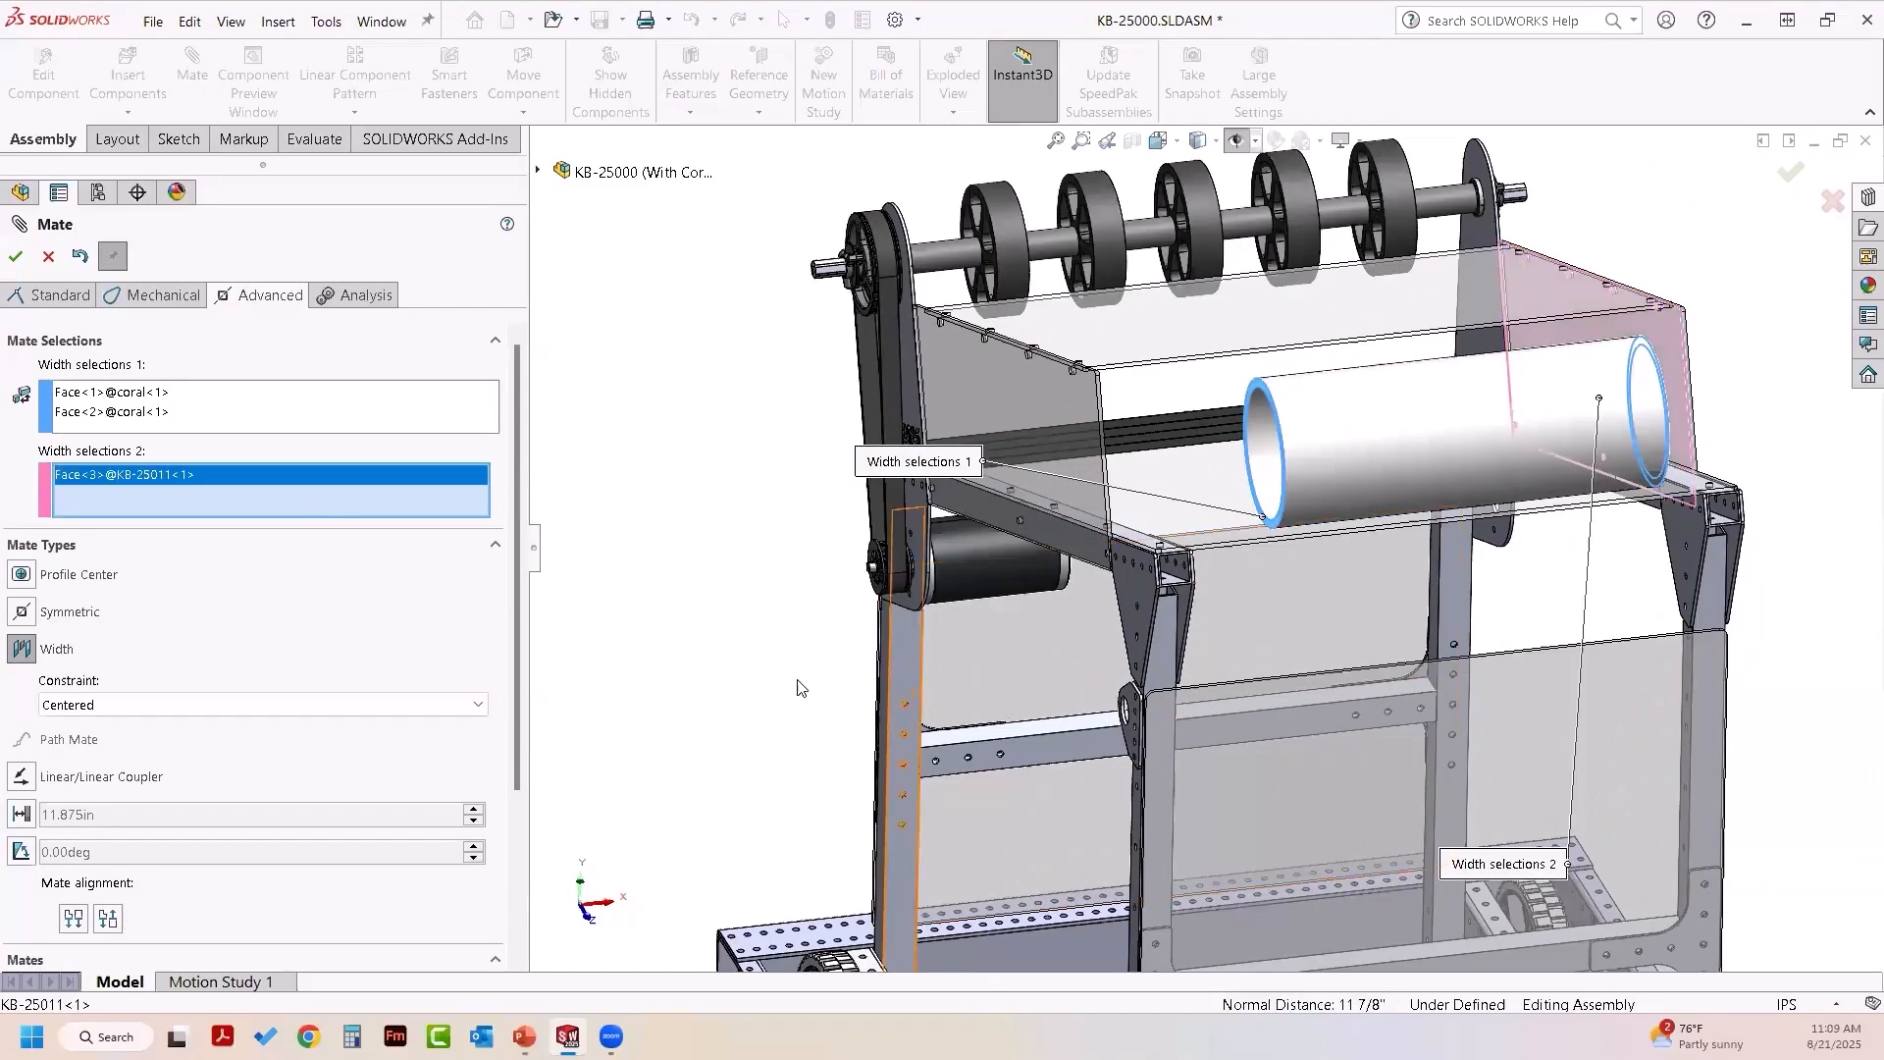
middle_drag(1034, 728, 620, 445)
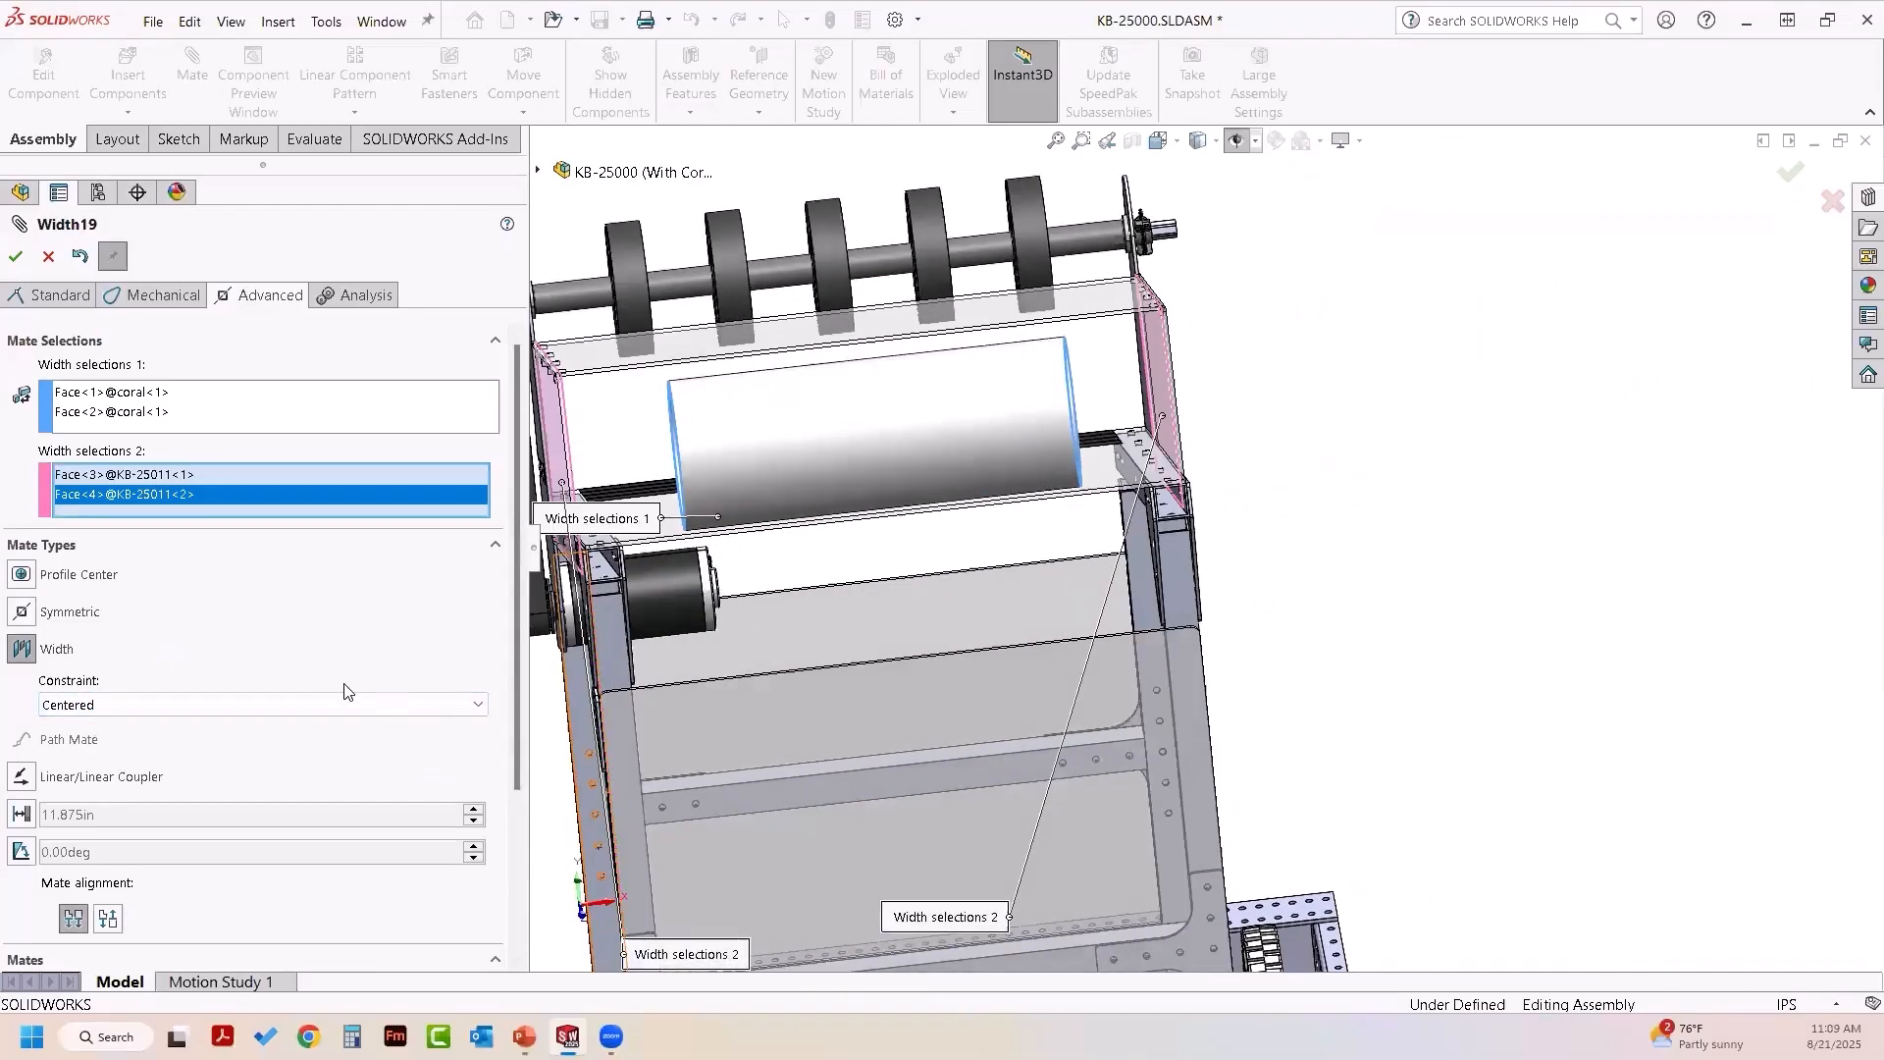
click(185, 704)
click(181, 700)
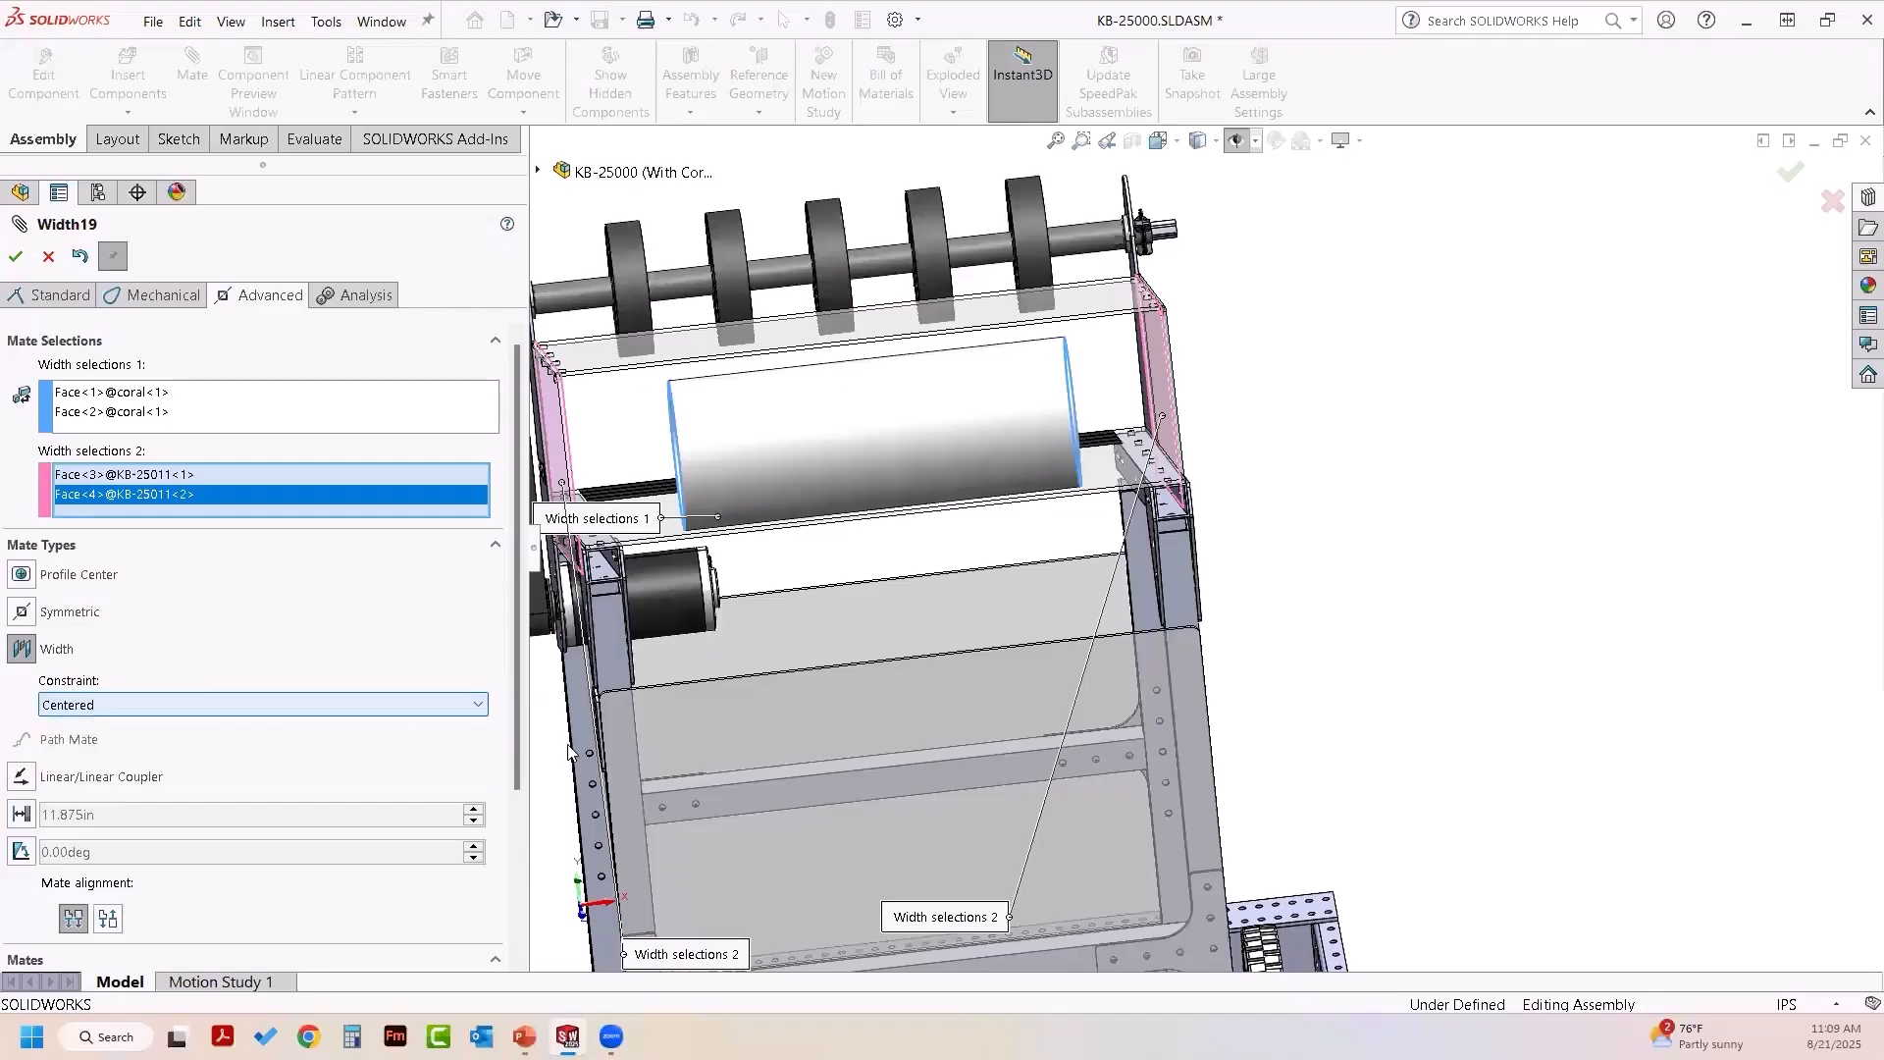
- Stop keeping the Mate tool open, accept the coral tube's width mate, and leave the tool
scroll(1086, 834, up, 4)
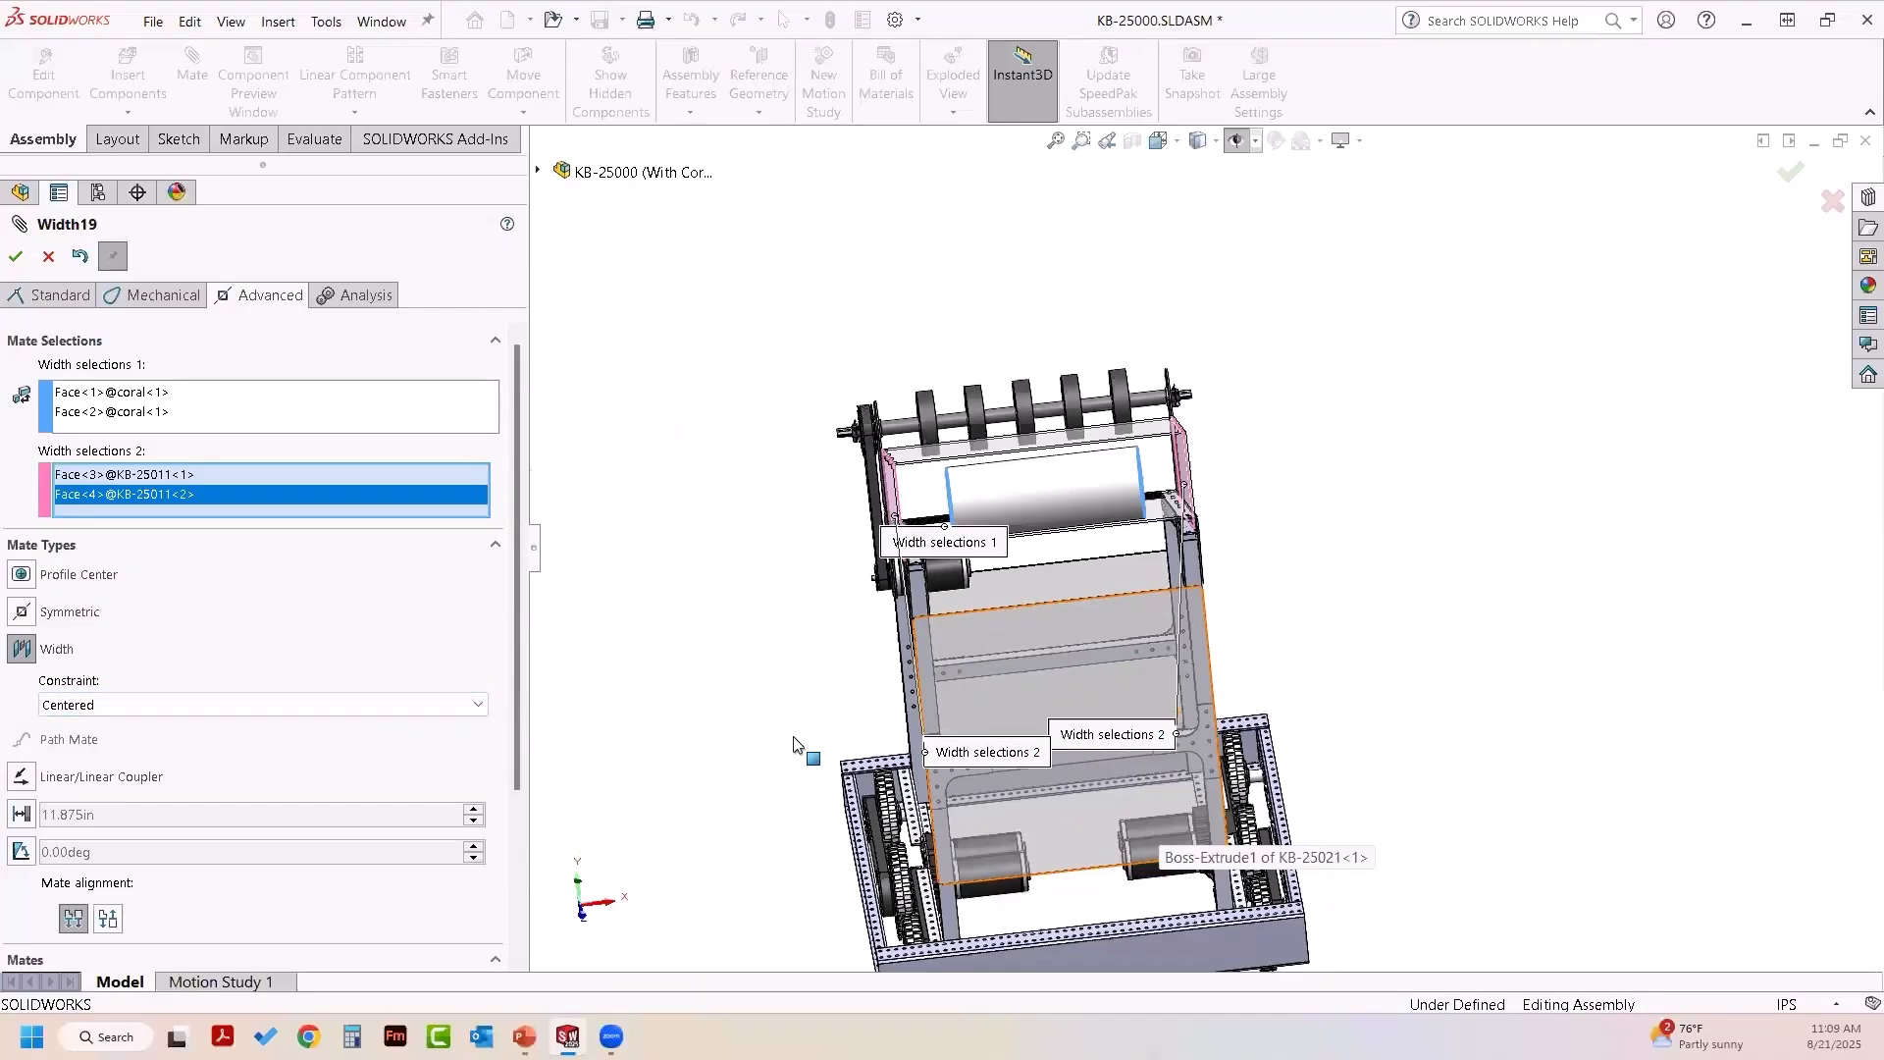
middle_drag(795, 740, 960, 704)
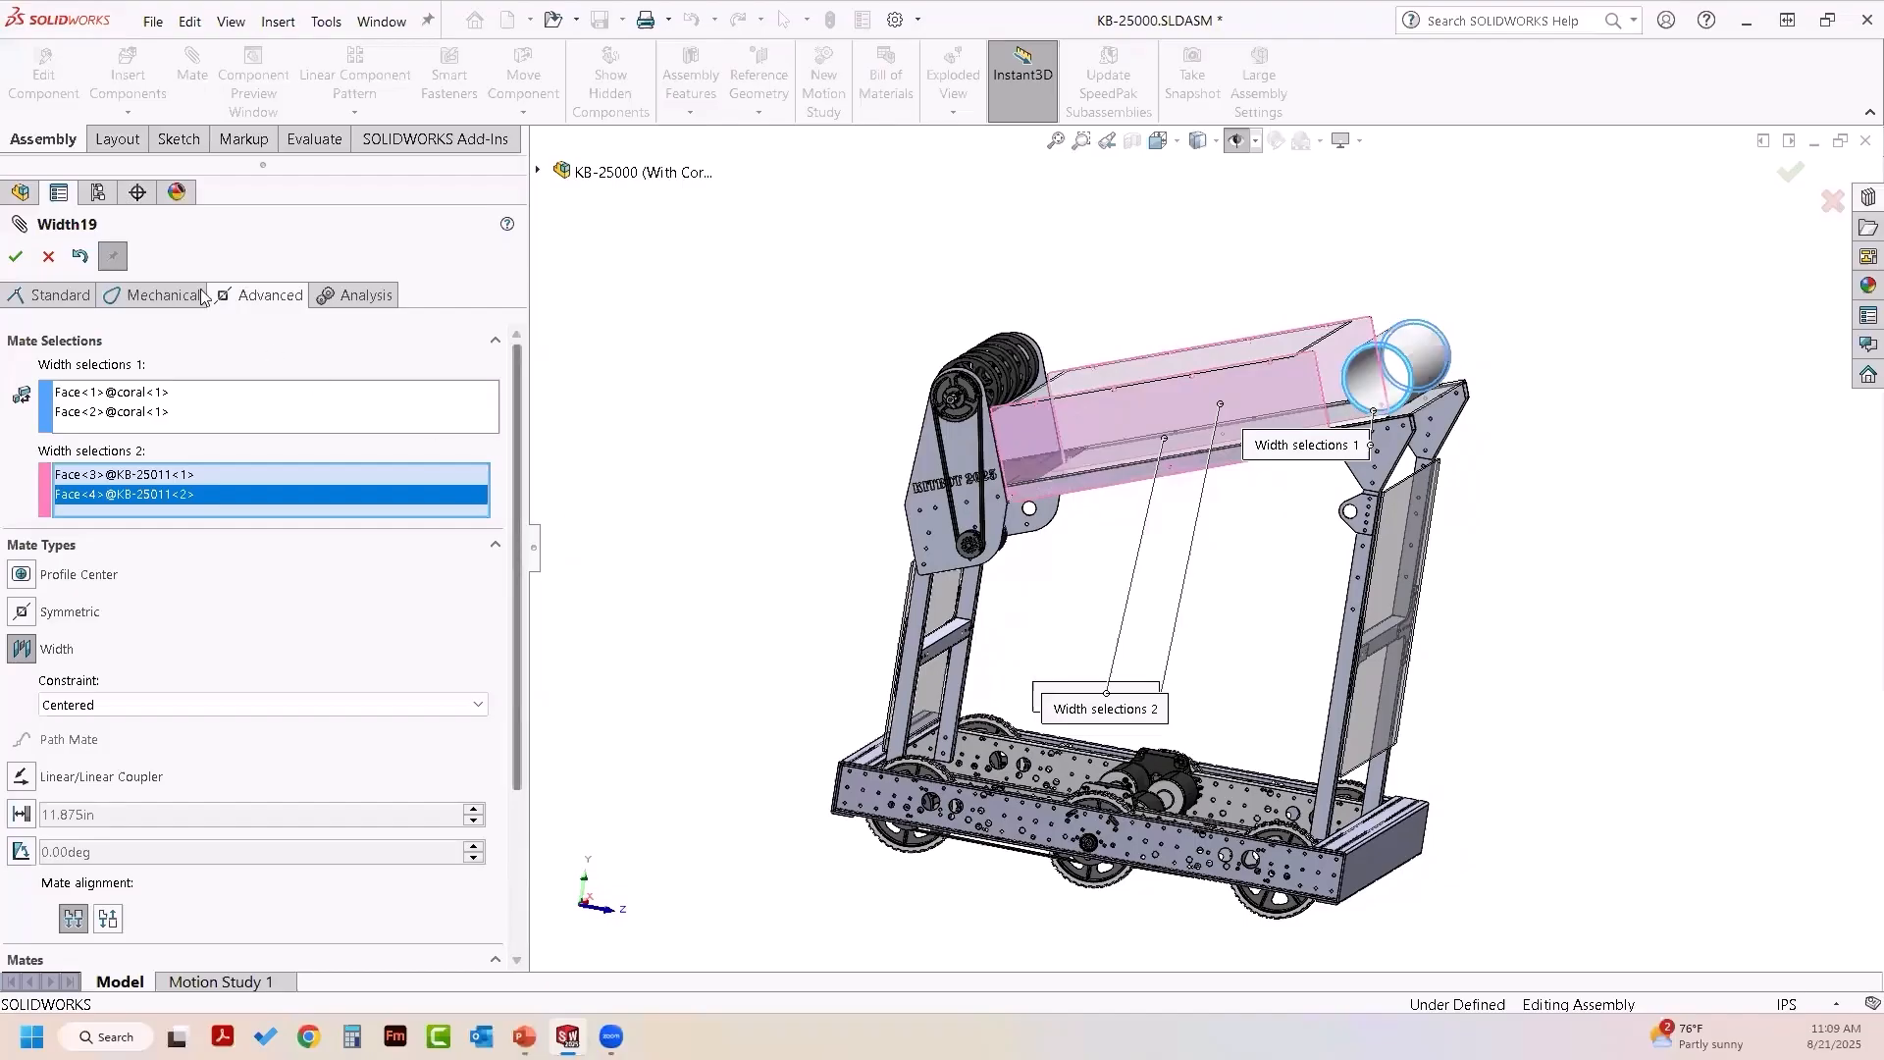
click(124, 260)
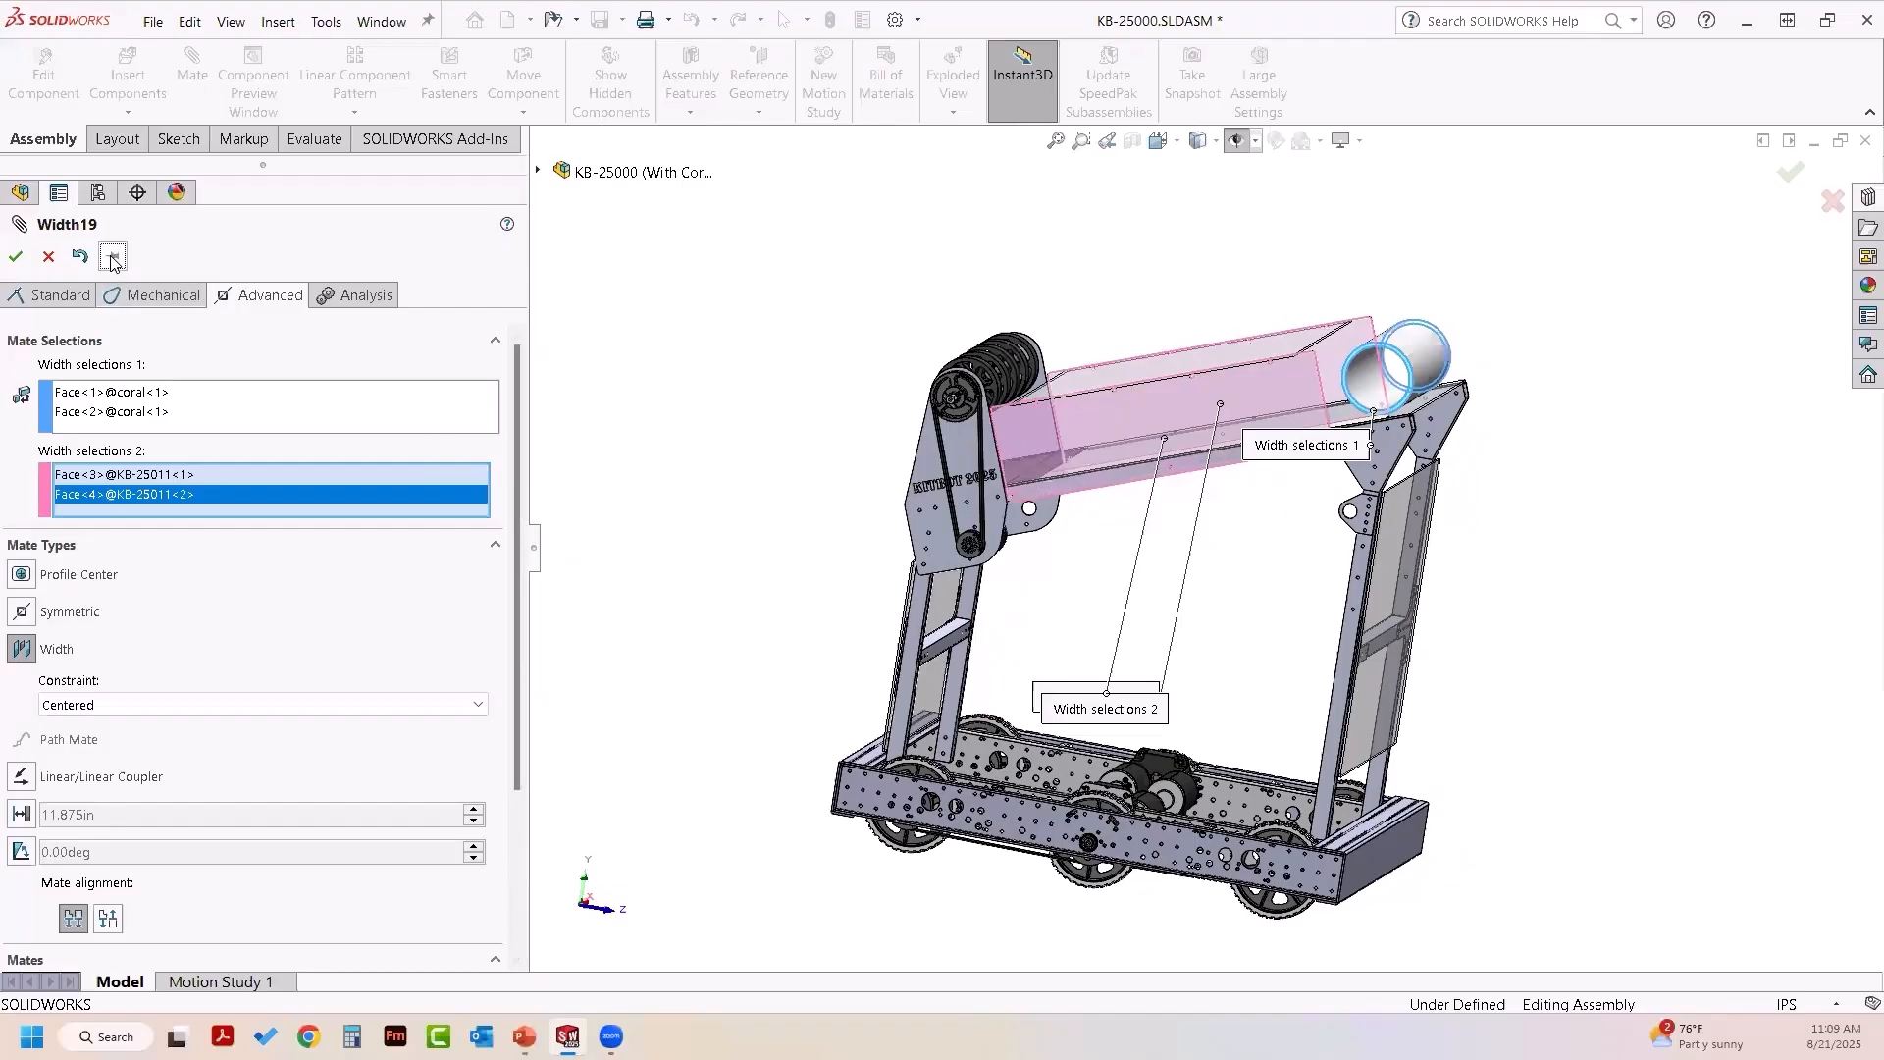
click(15, 257)
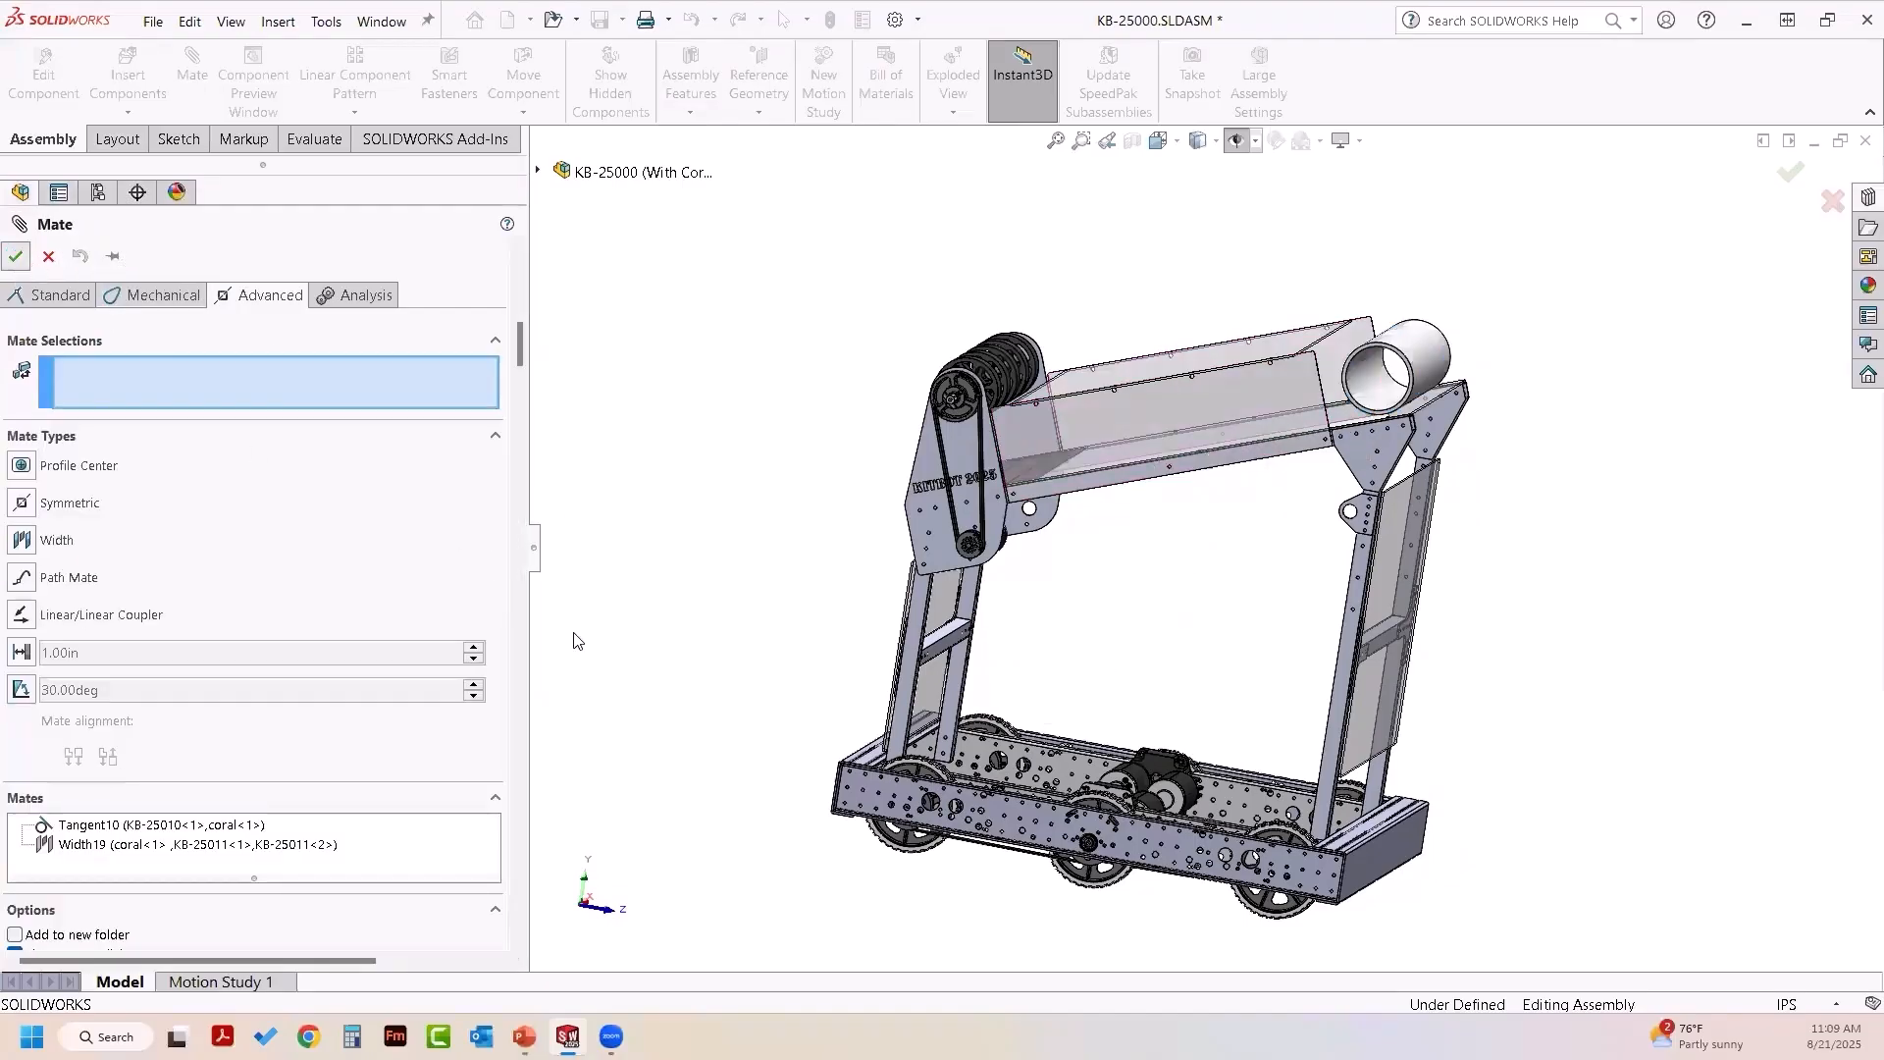
key(Escape)
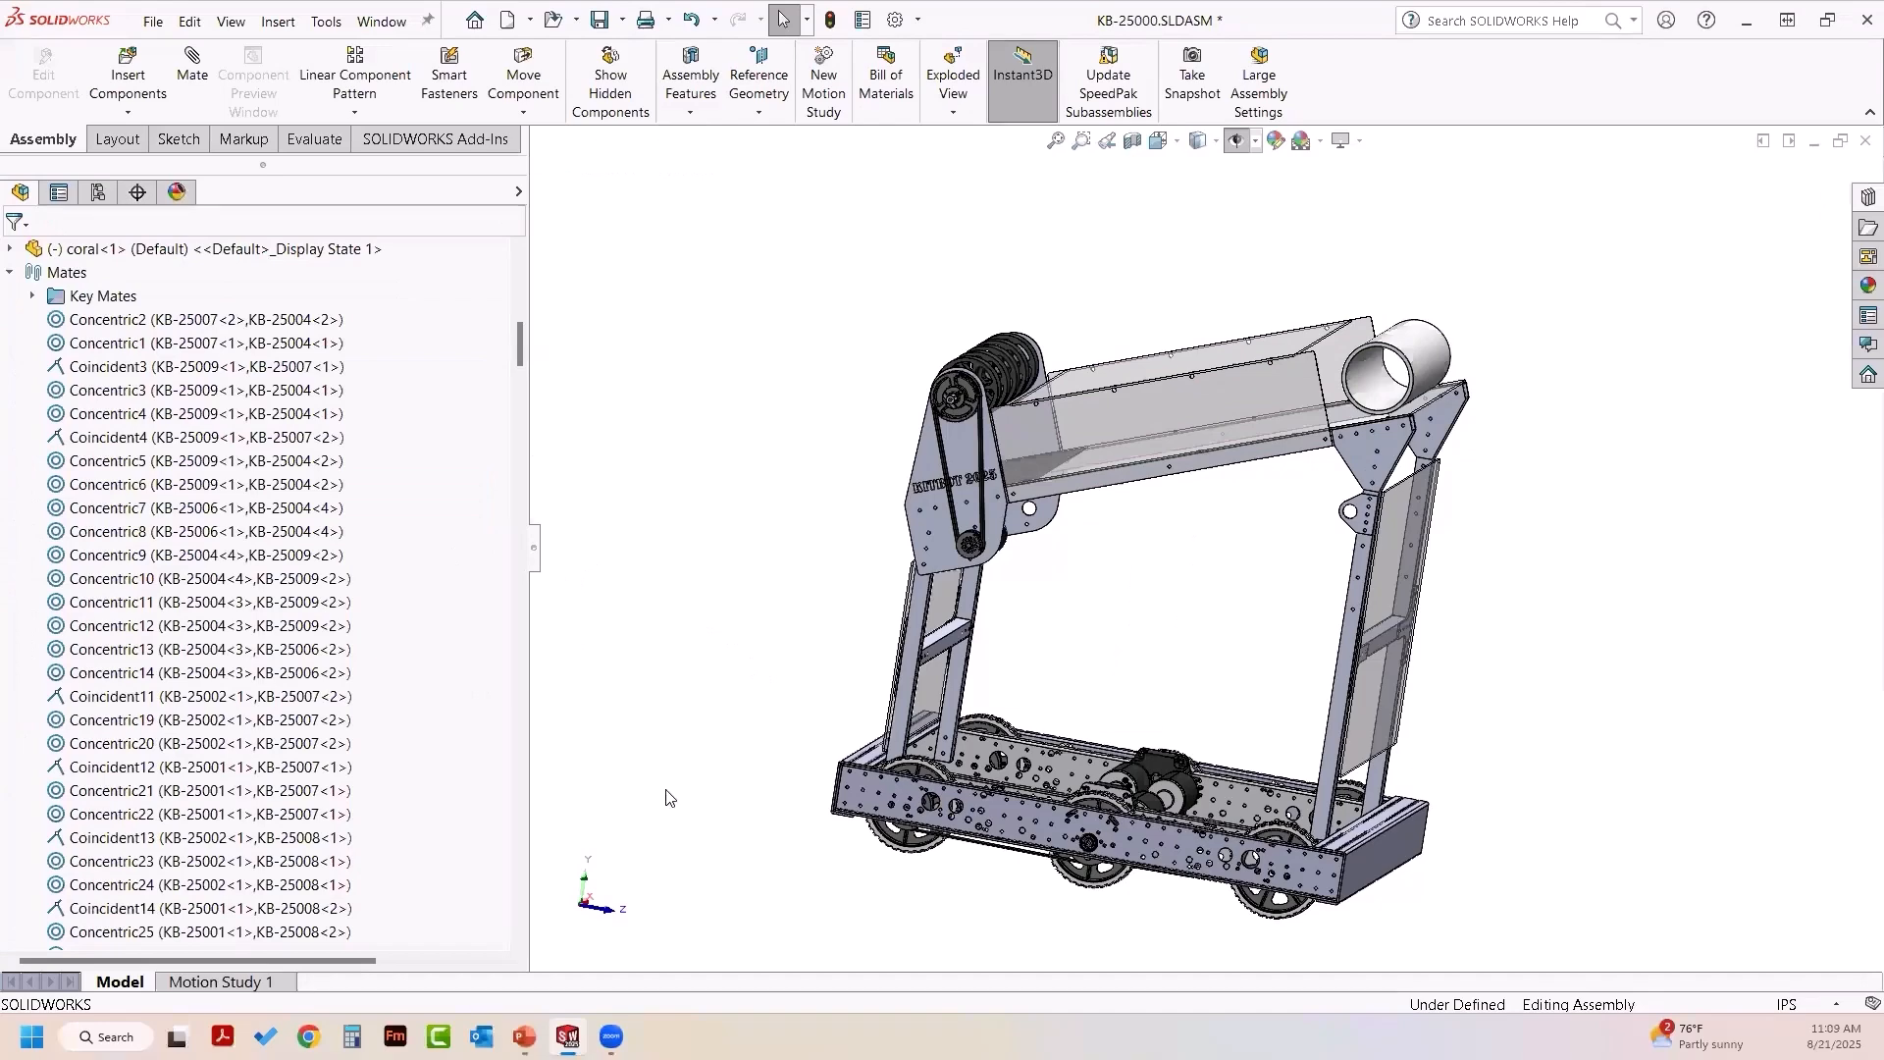
middle_drag(731, 824, 658, 867)
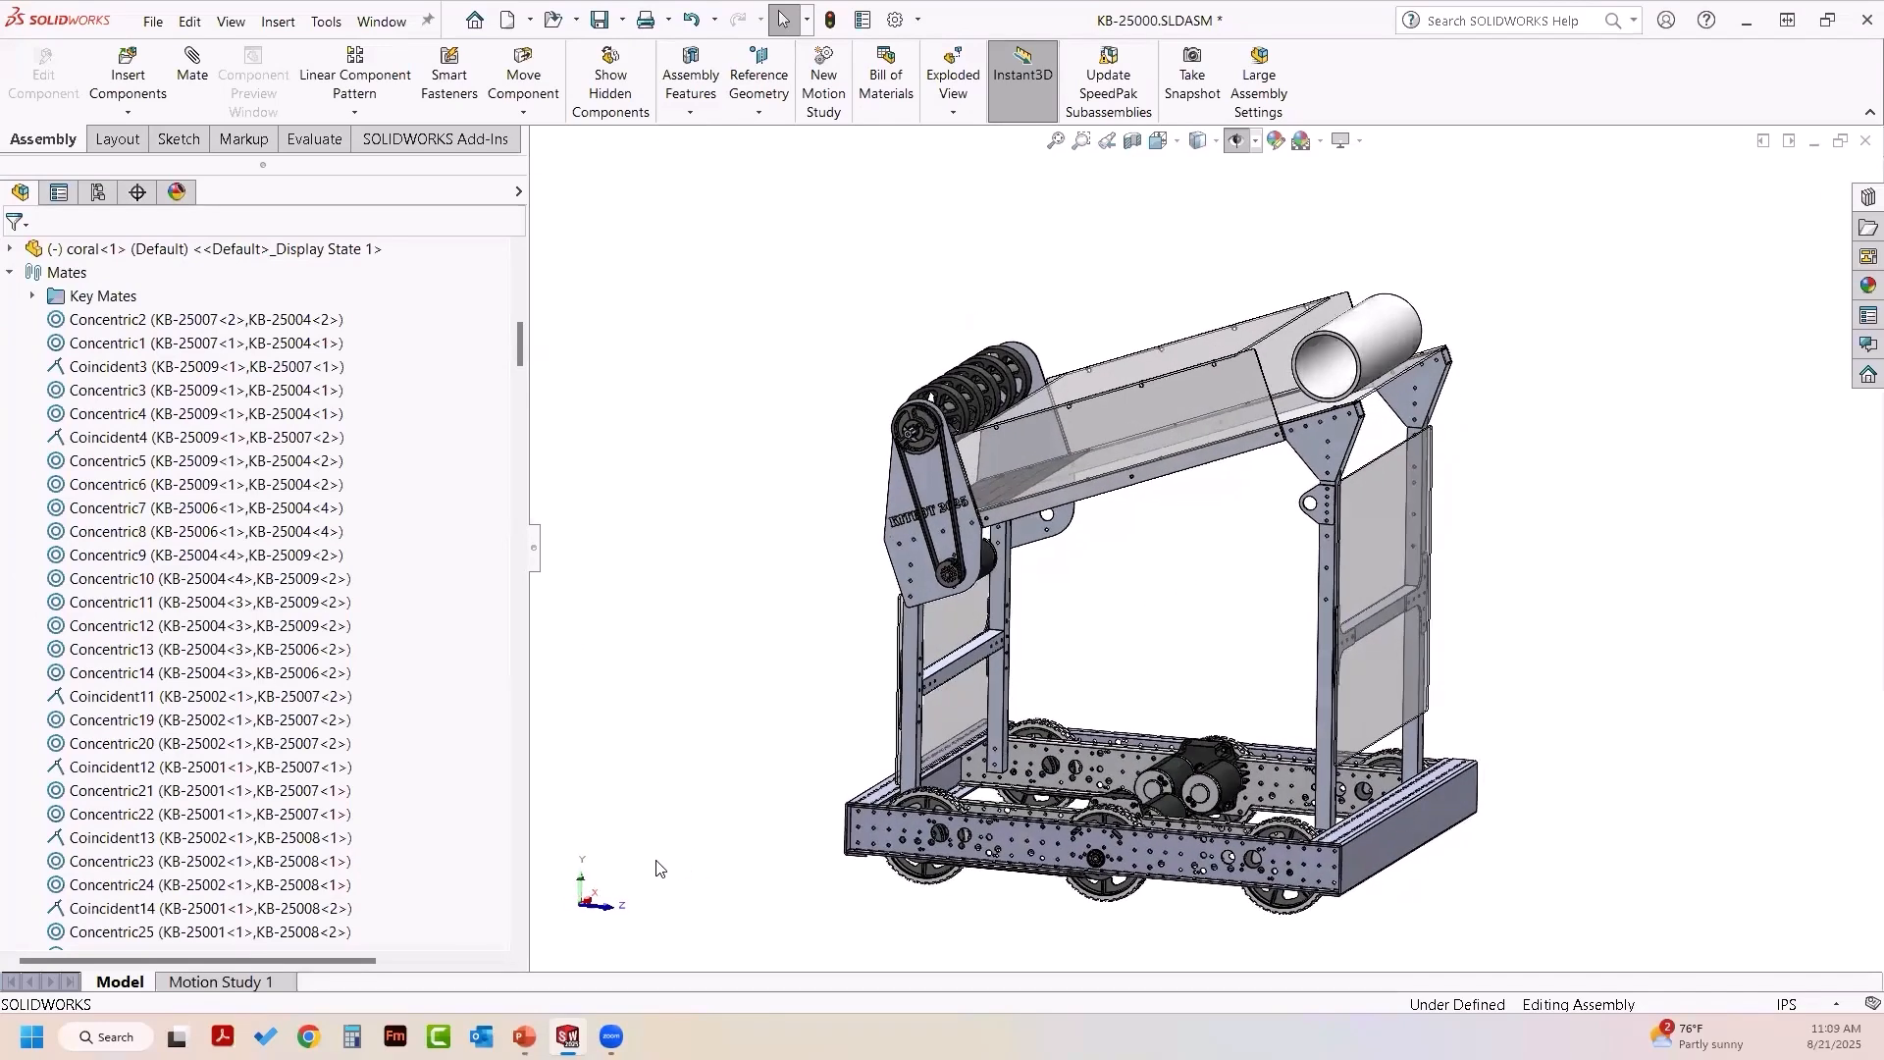
- Open Motion Study 1 with its initial animation state updated to the new positions, and disable playback of view keys
click(216, 982)
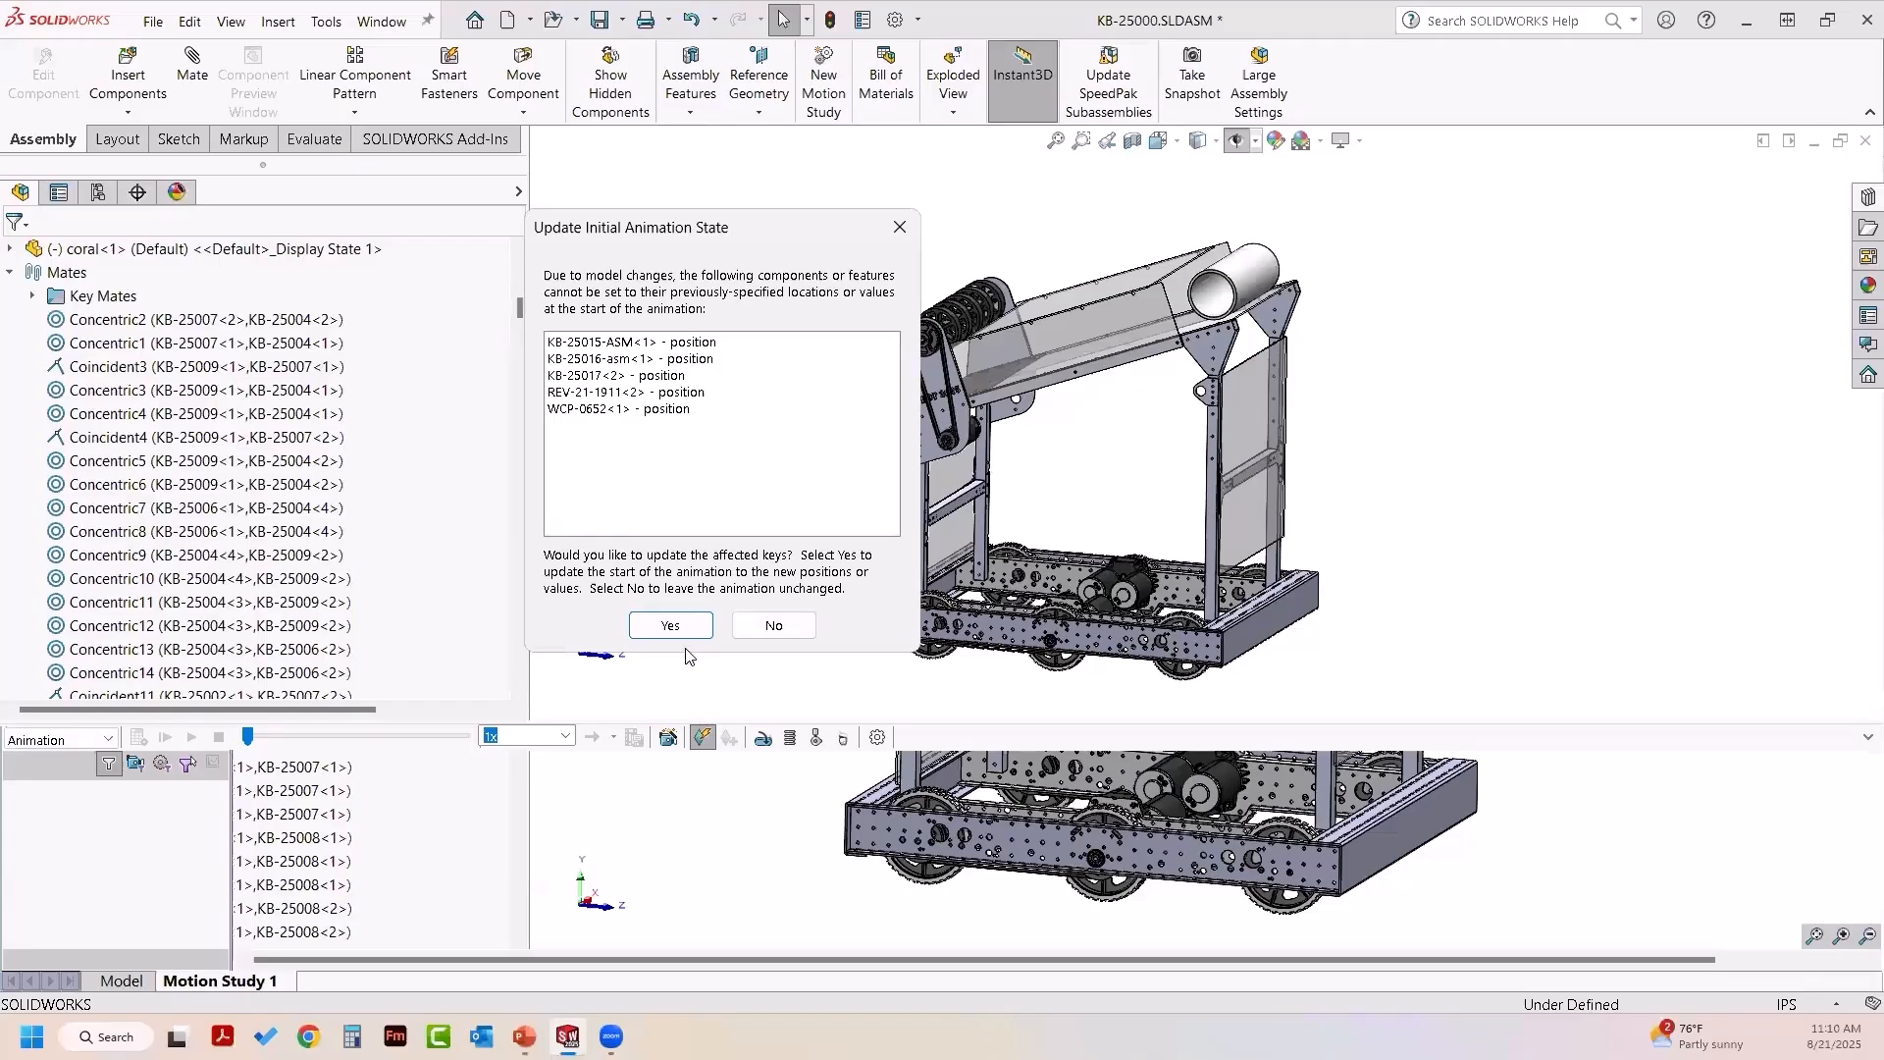
click(675, 625)
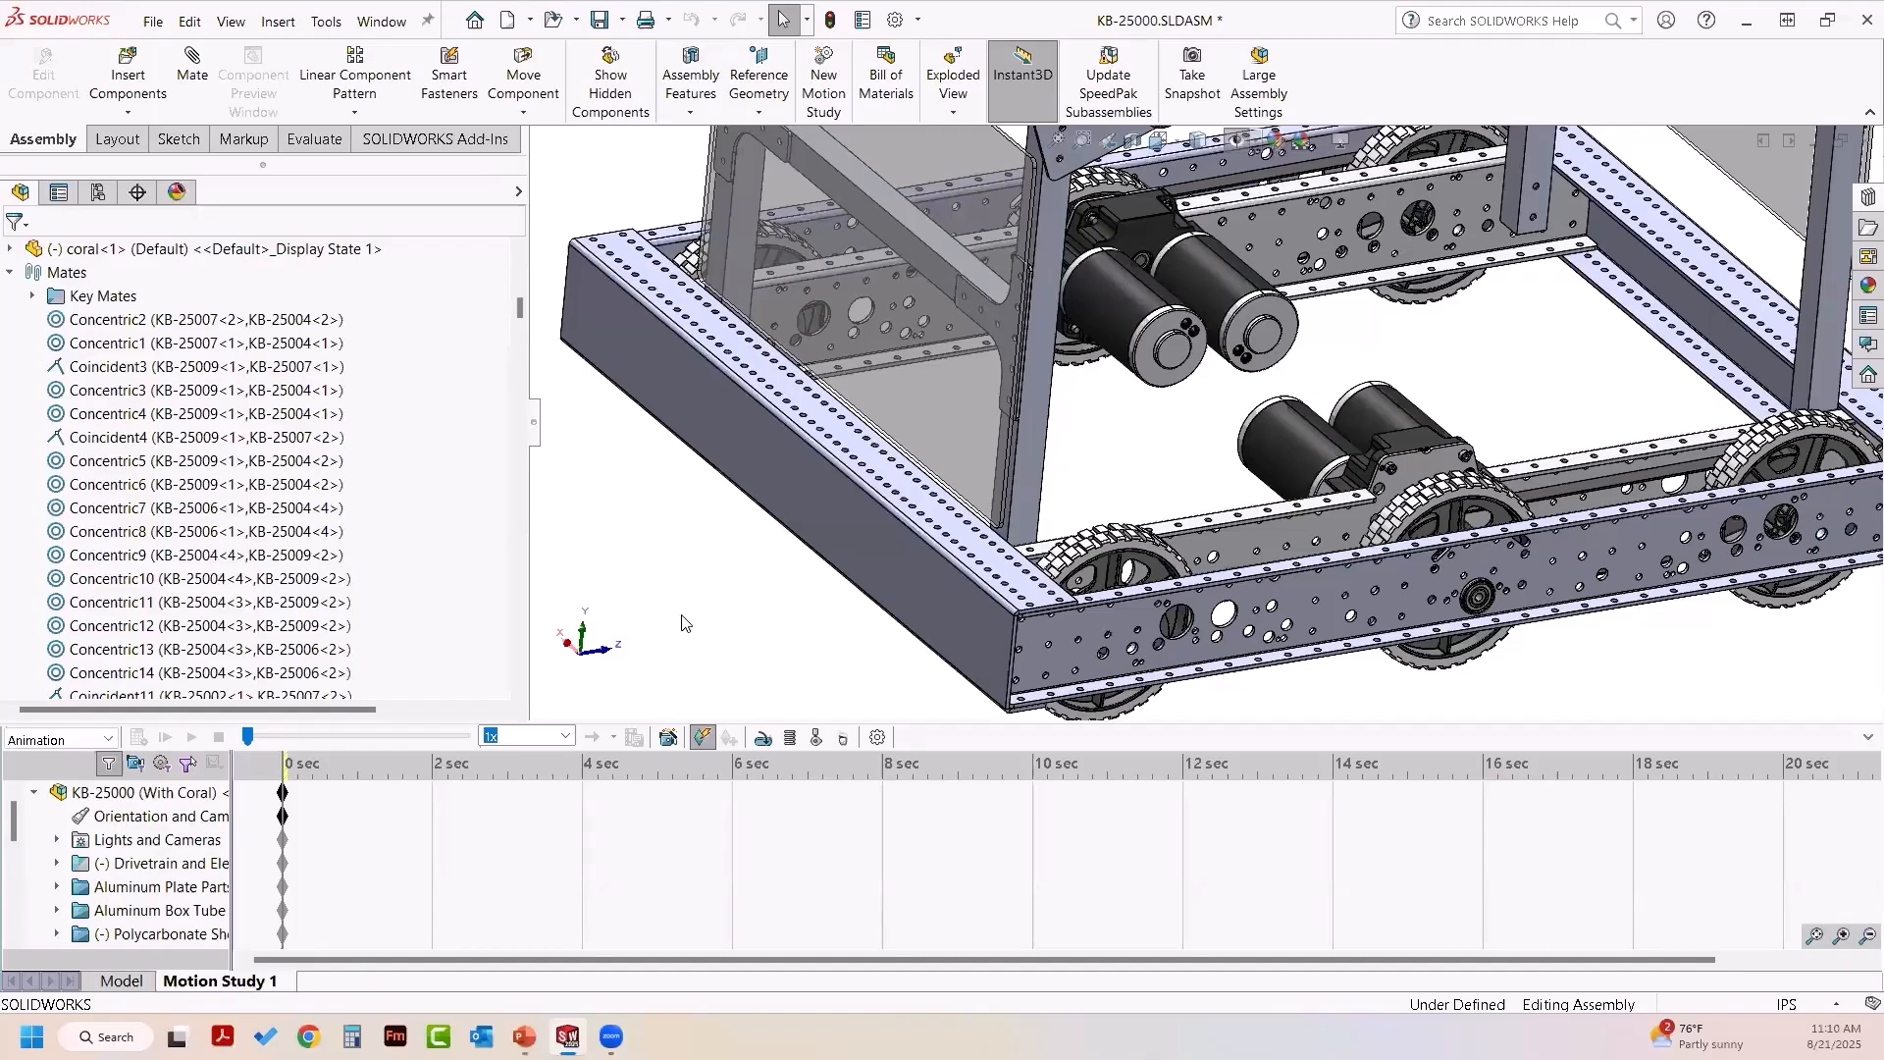
right_click(184, 821)
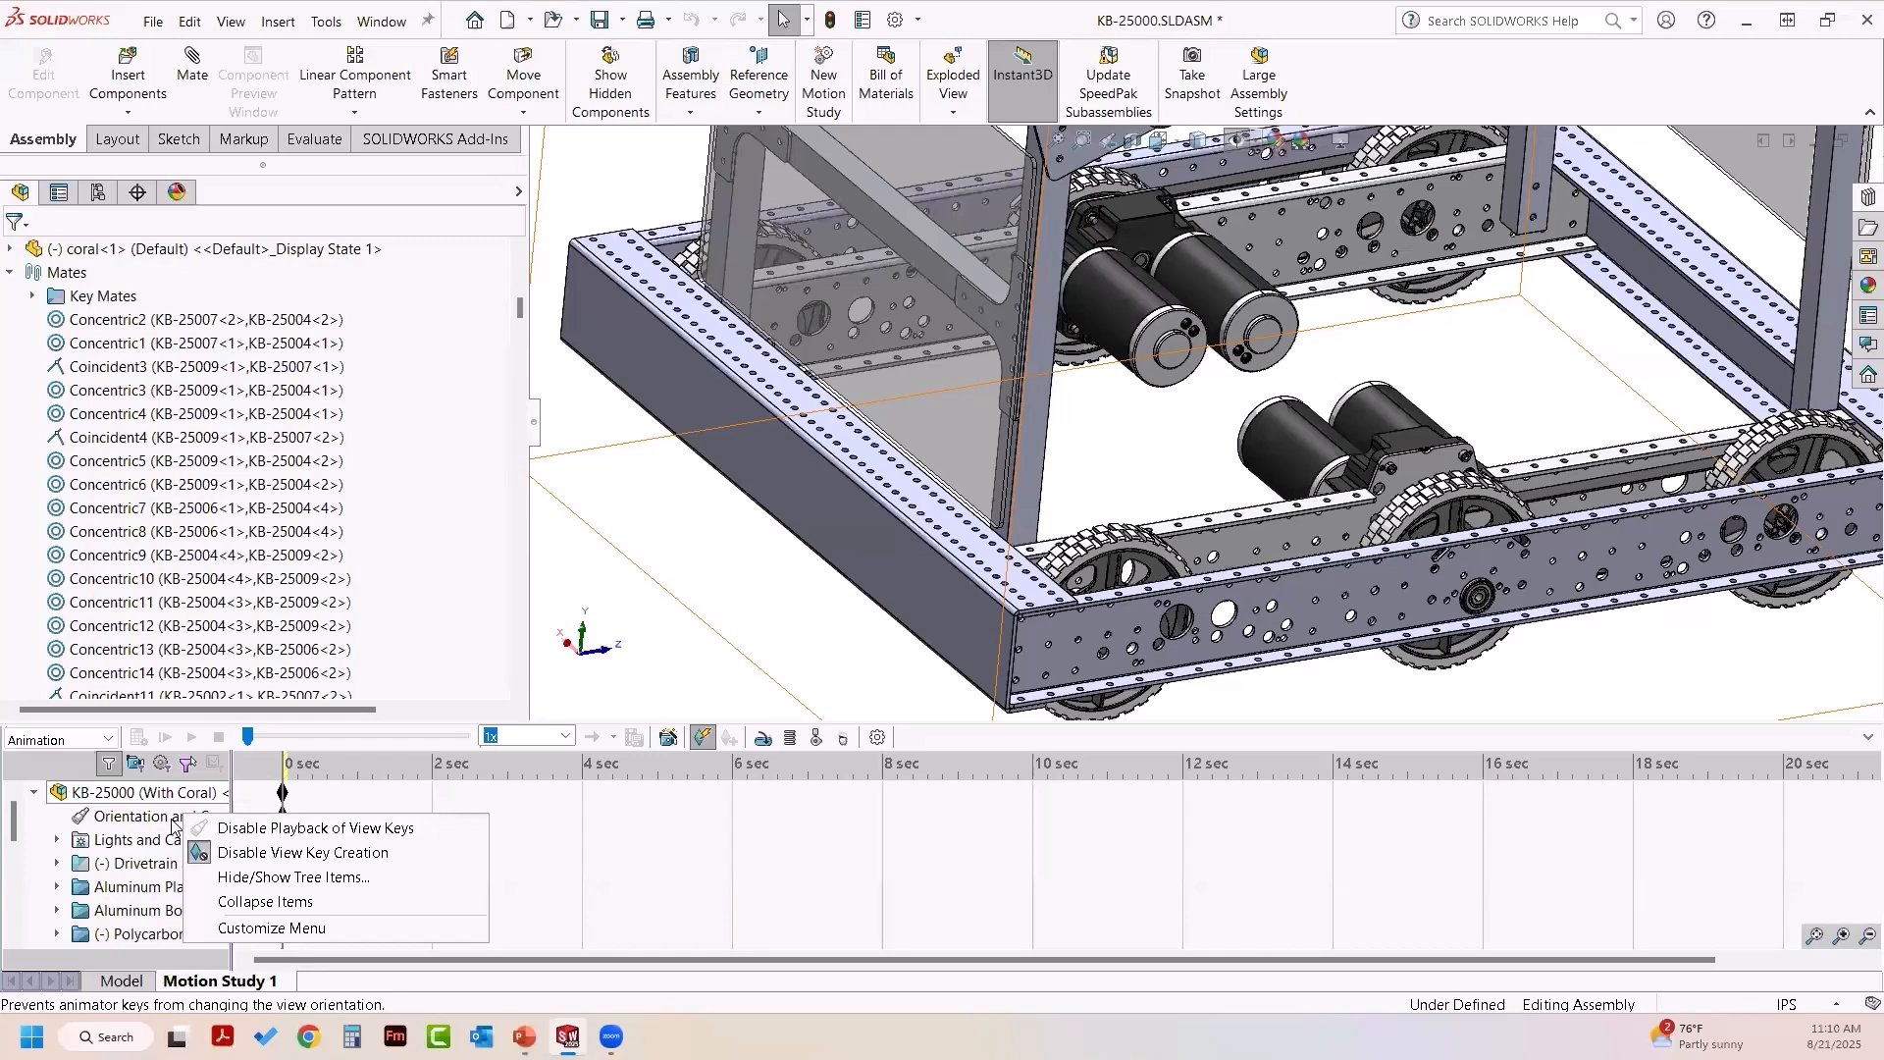
click(240, 832)
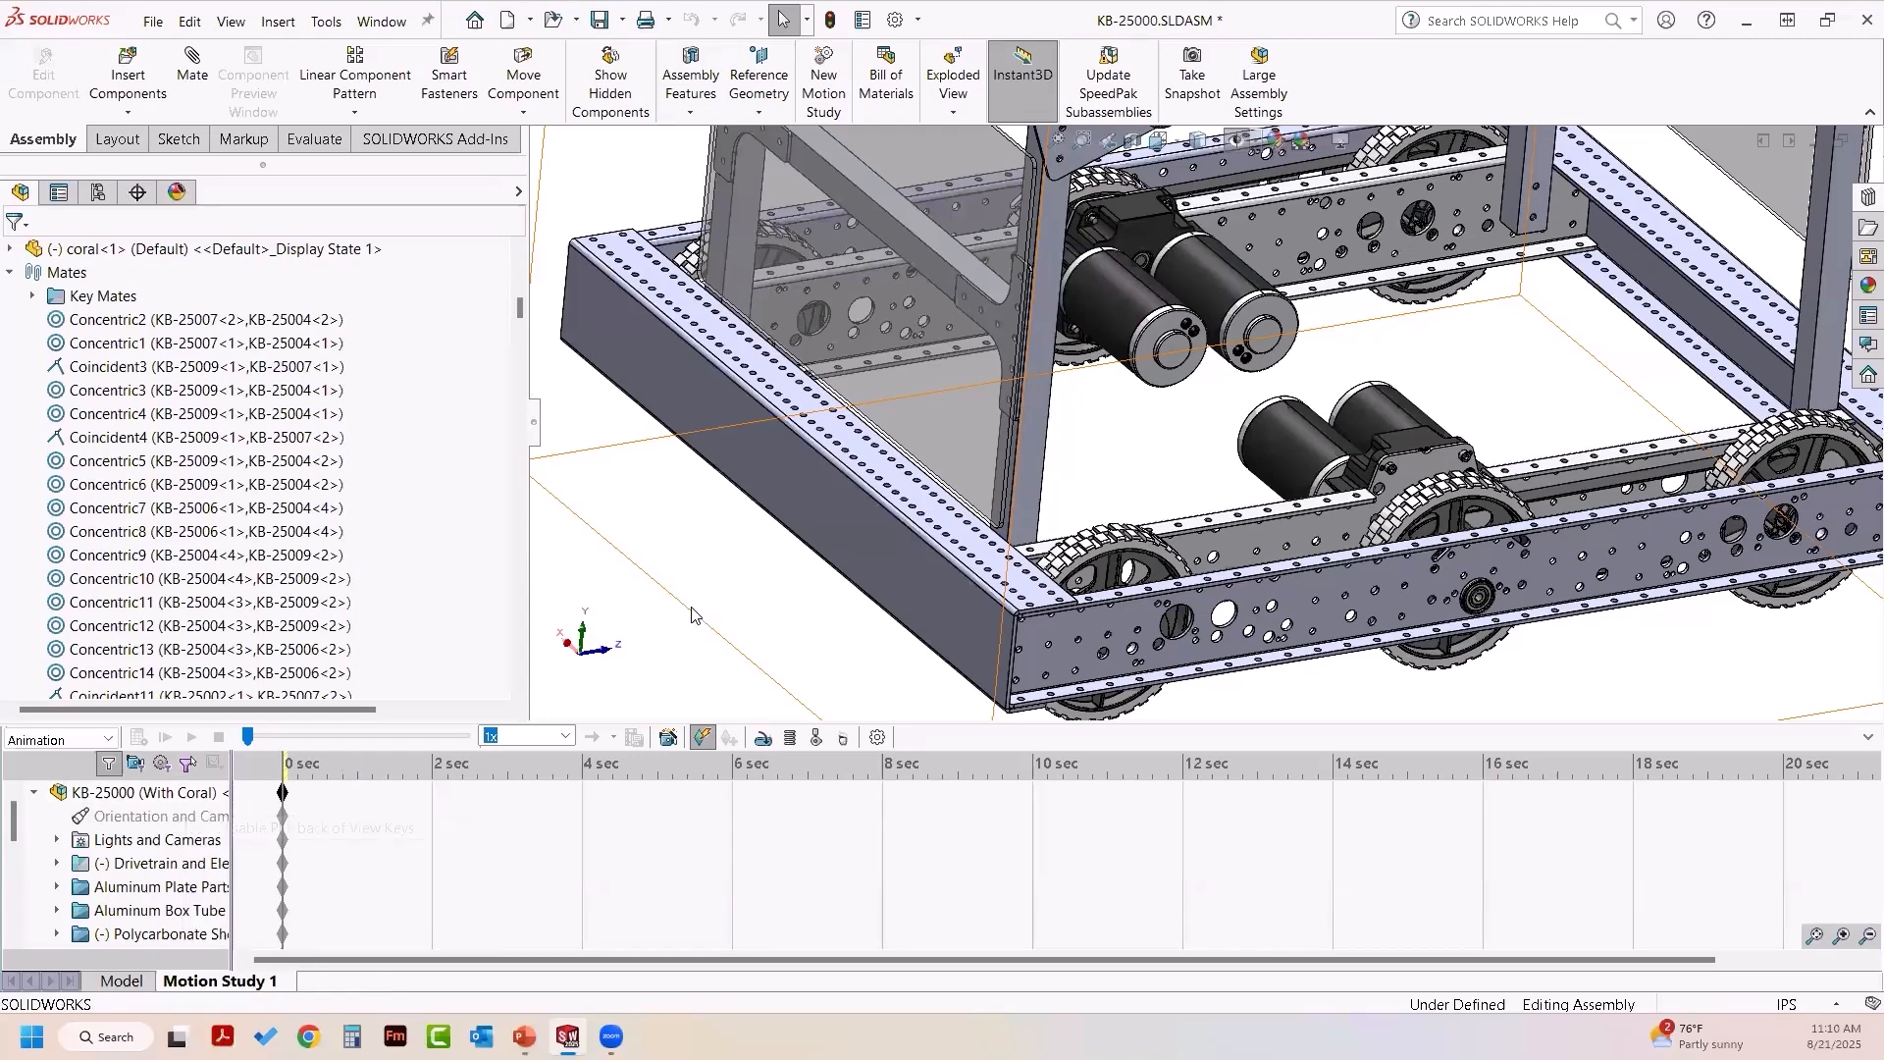
scroll(684, 630, up, 3)
scroll(853, 631, up, 4)
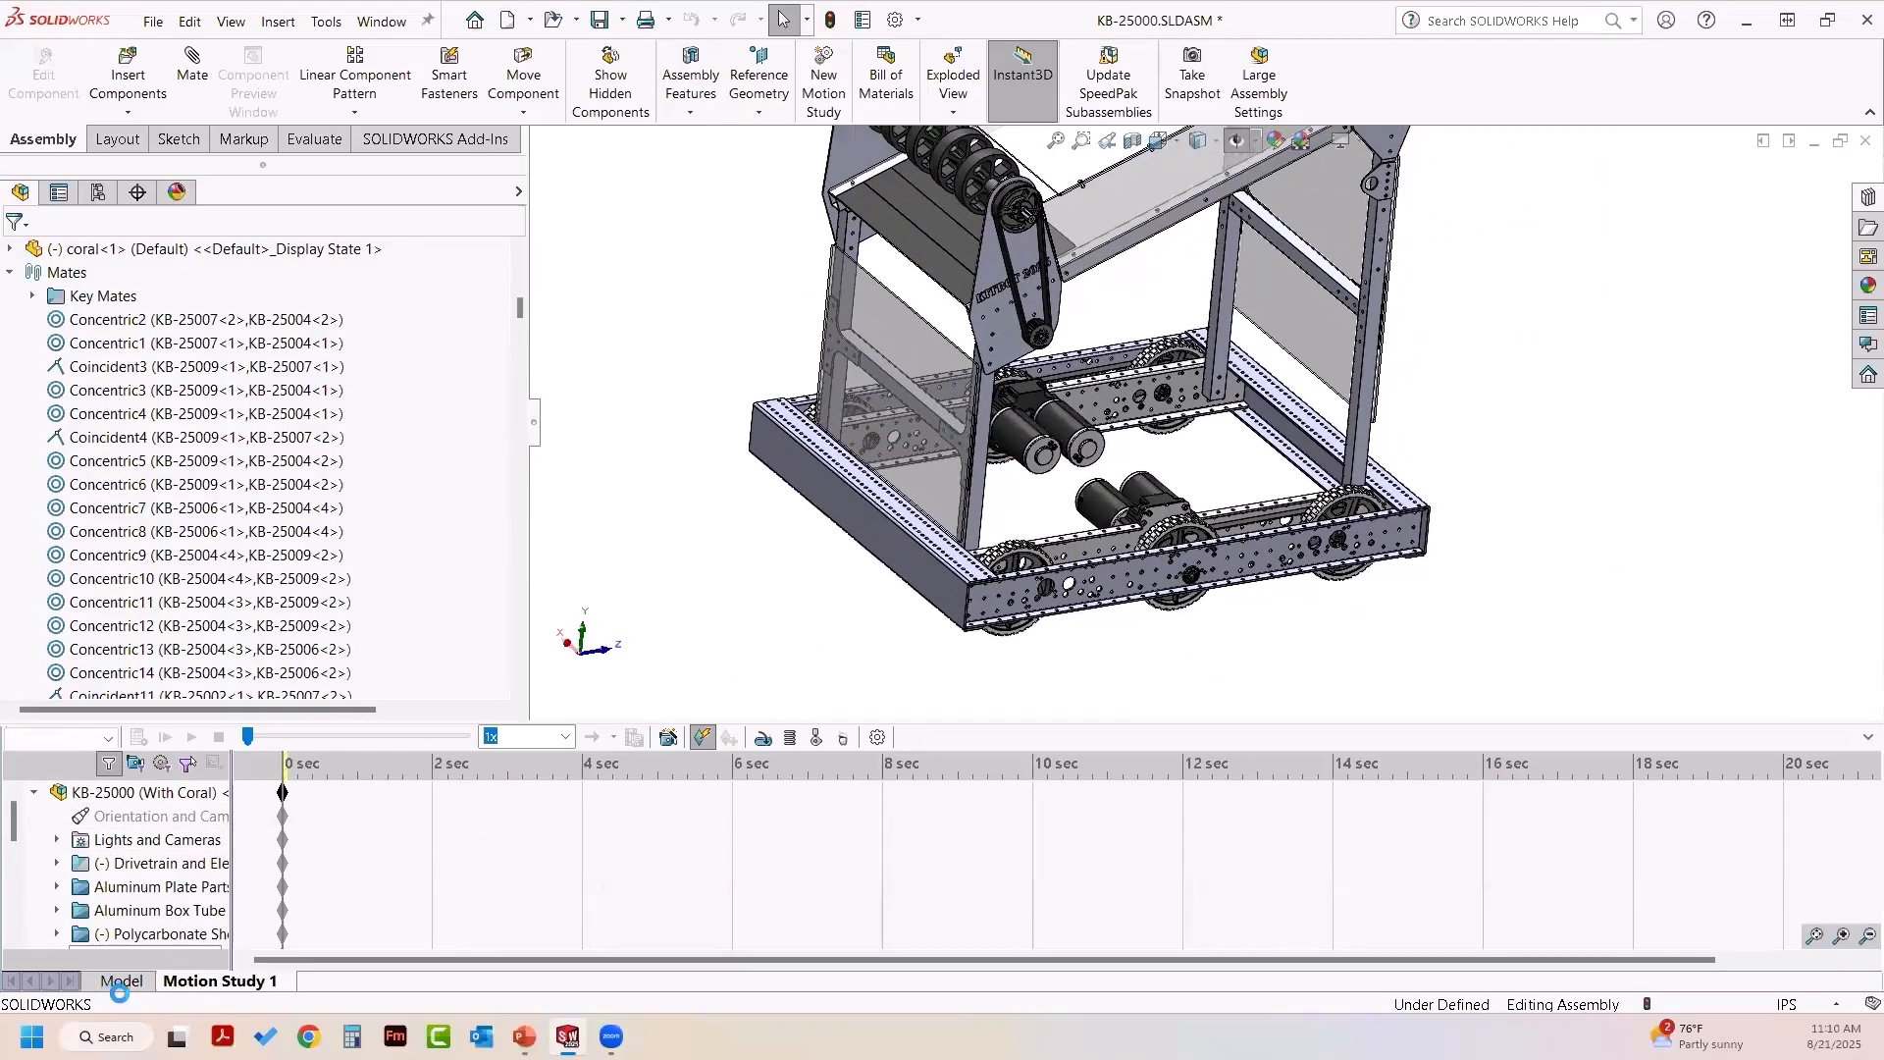
click(116, 983)
click(221, 988)
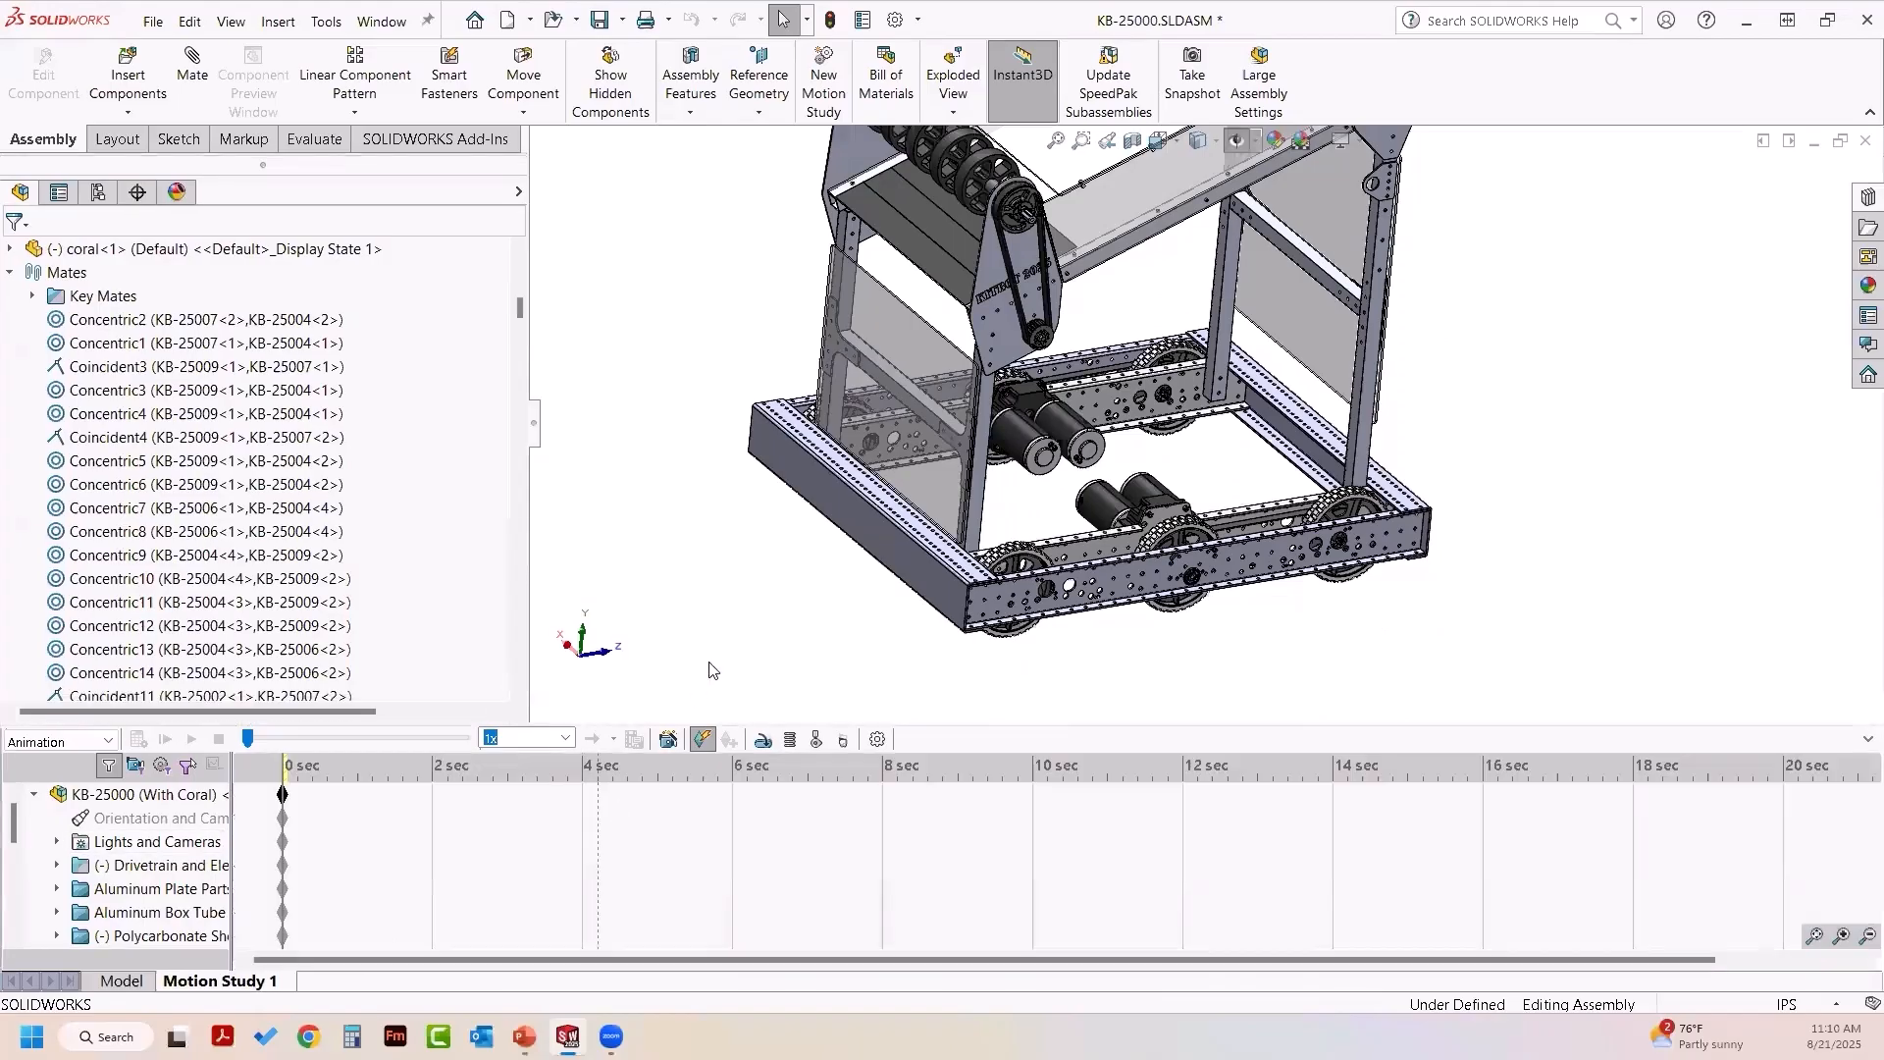
ctrl+middle_drag(708, 652, 698, 664)
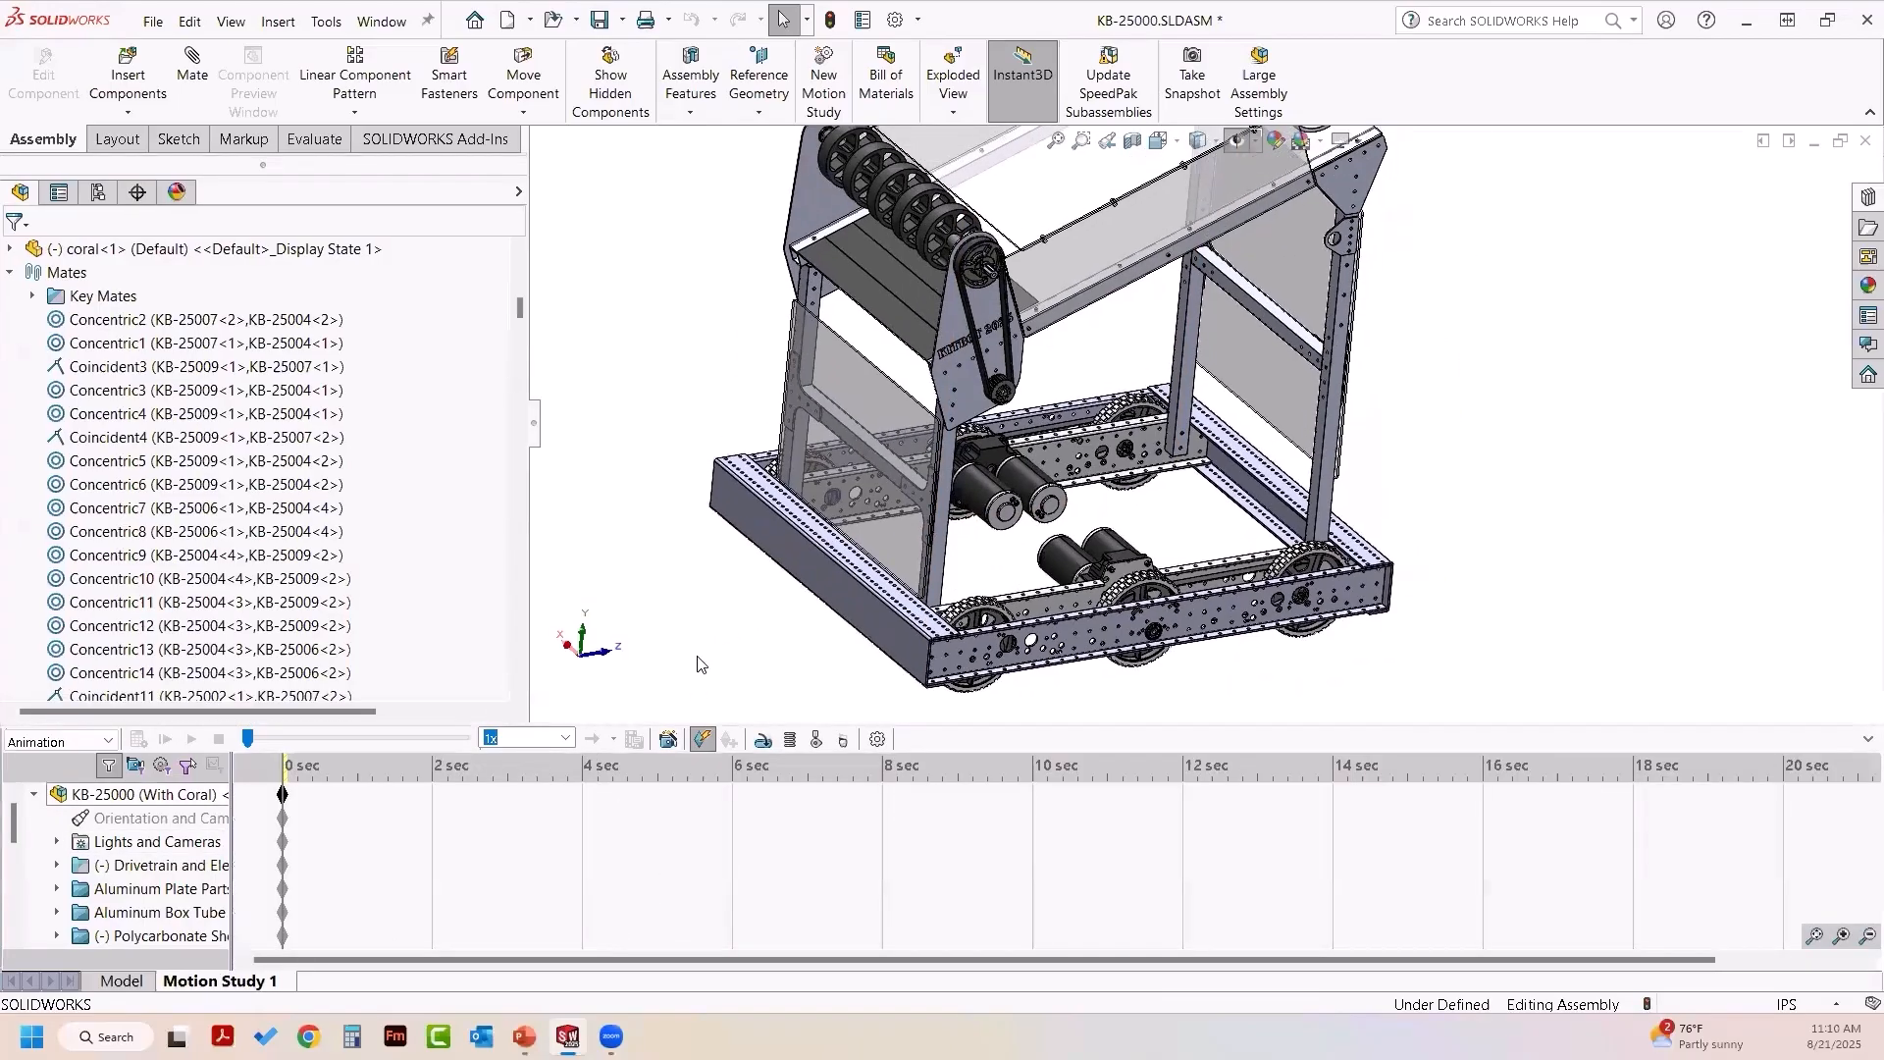
scroll(715, 600, up, 1)
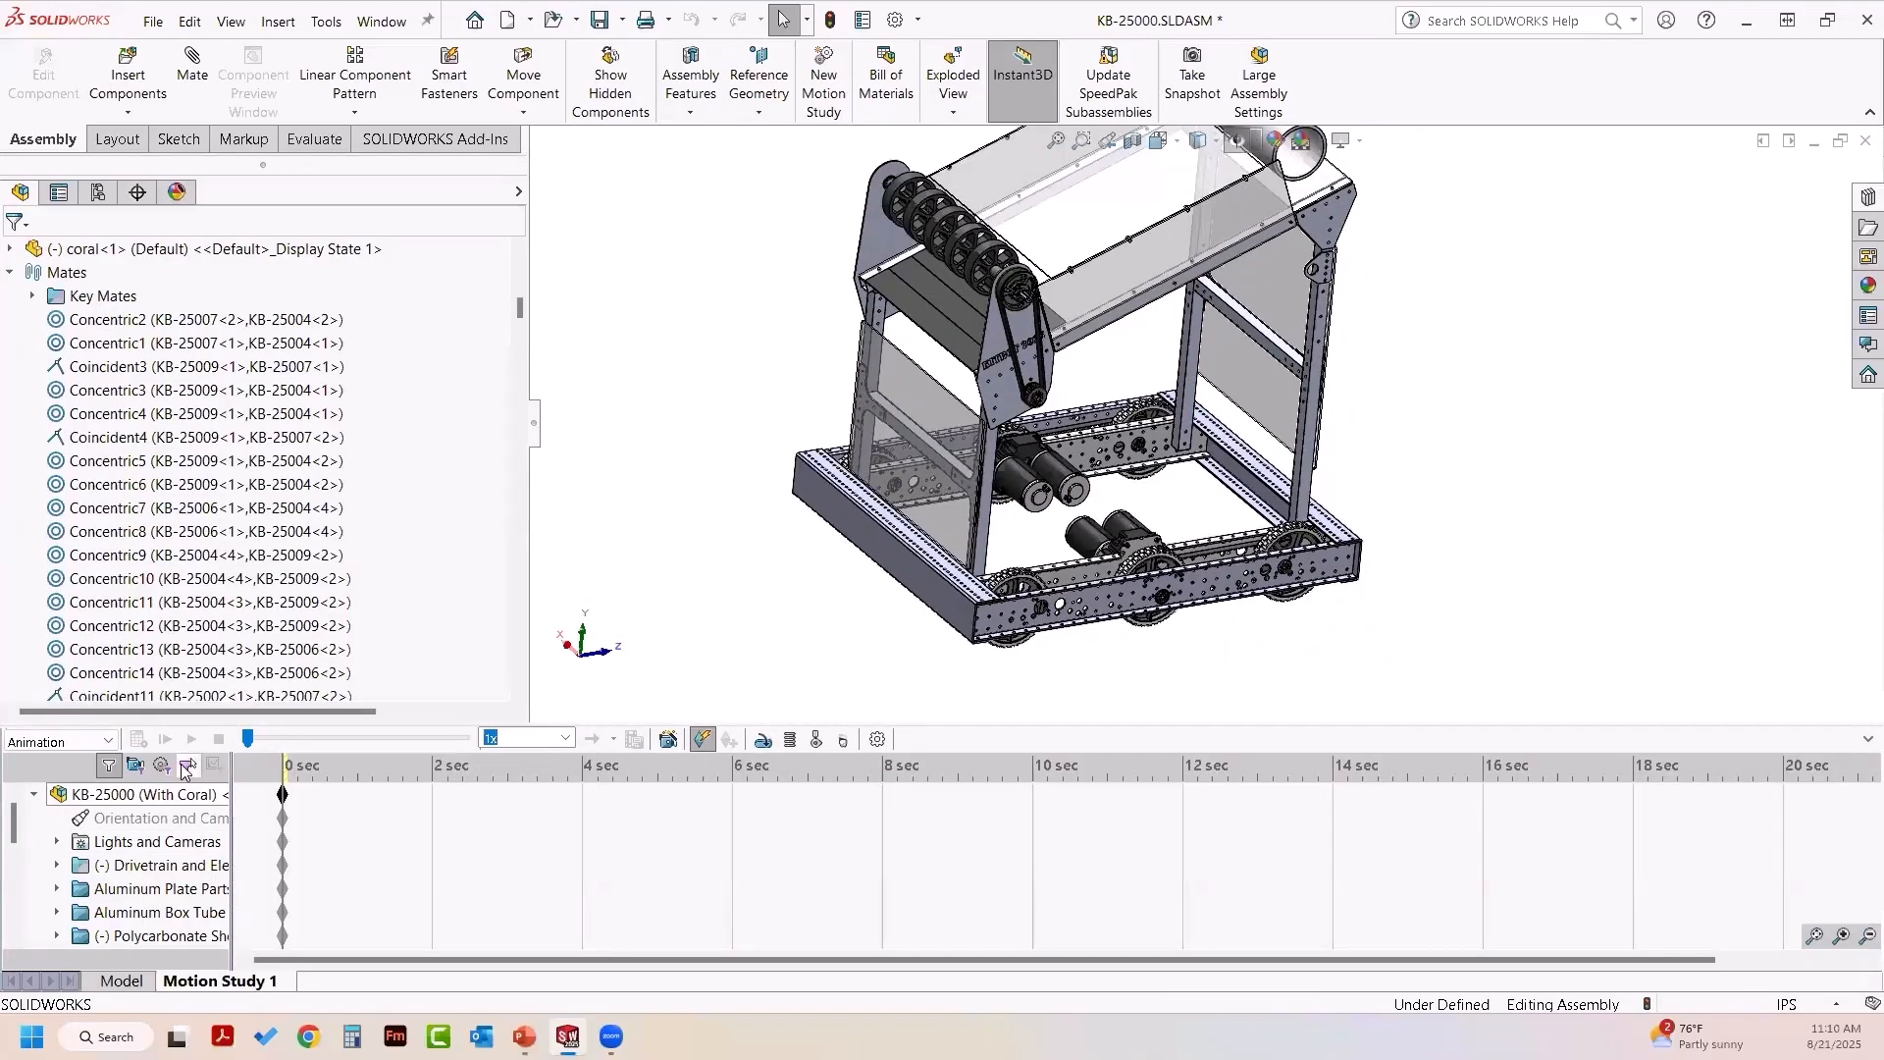
mouse_move(635, 601)
middle_down()
mouse_move(619, 604)
mouse_move(643, 596)
middle_up()
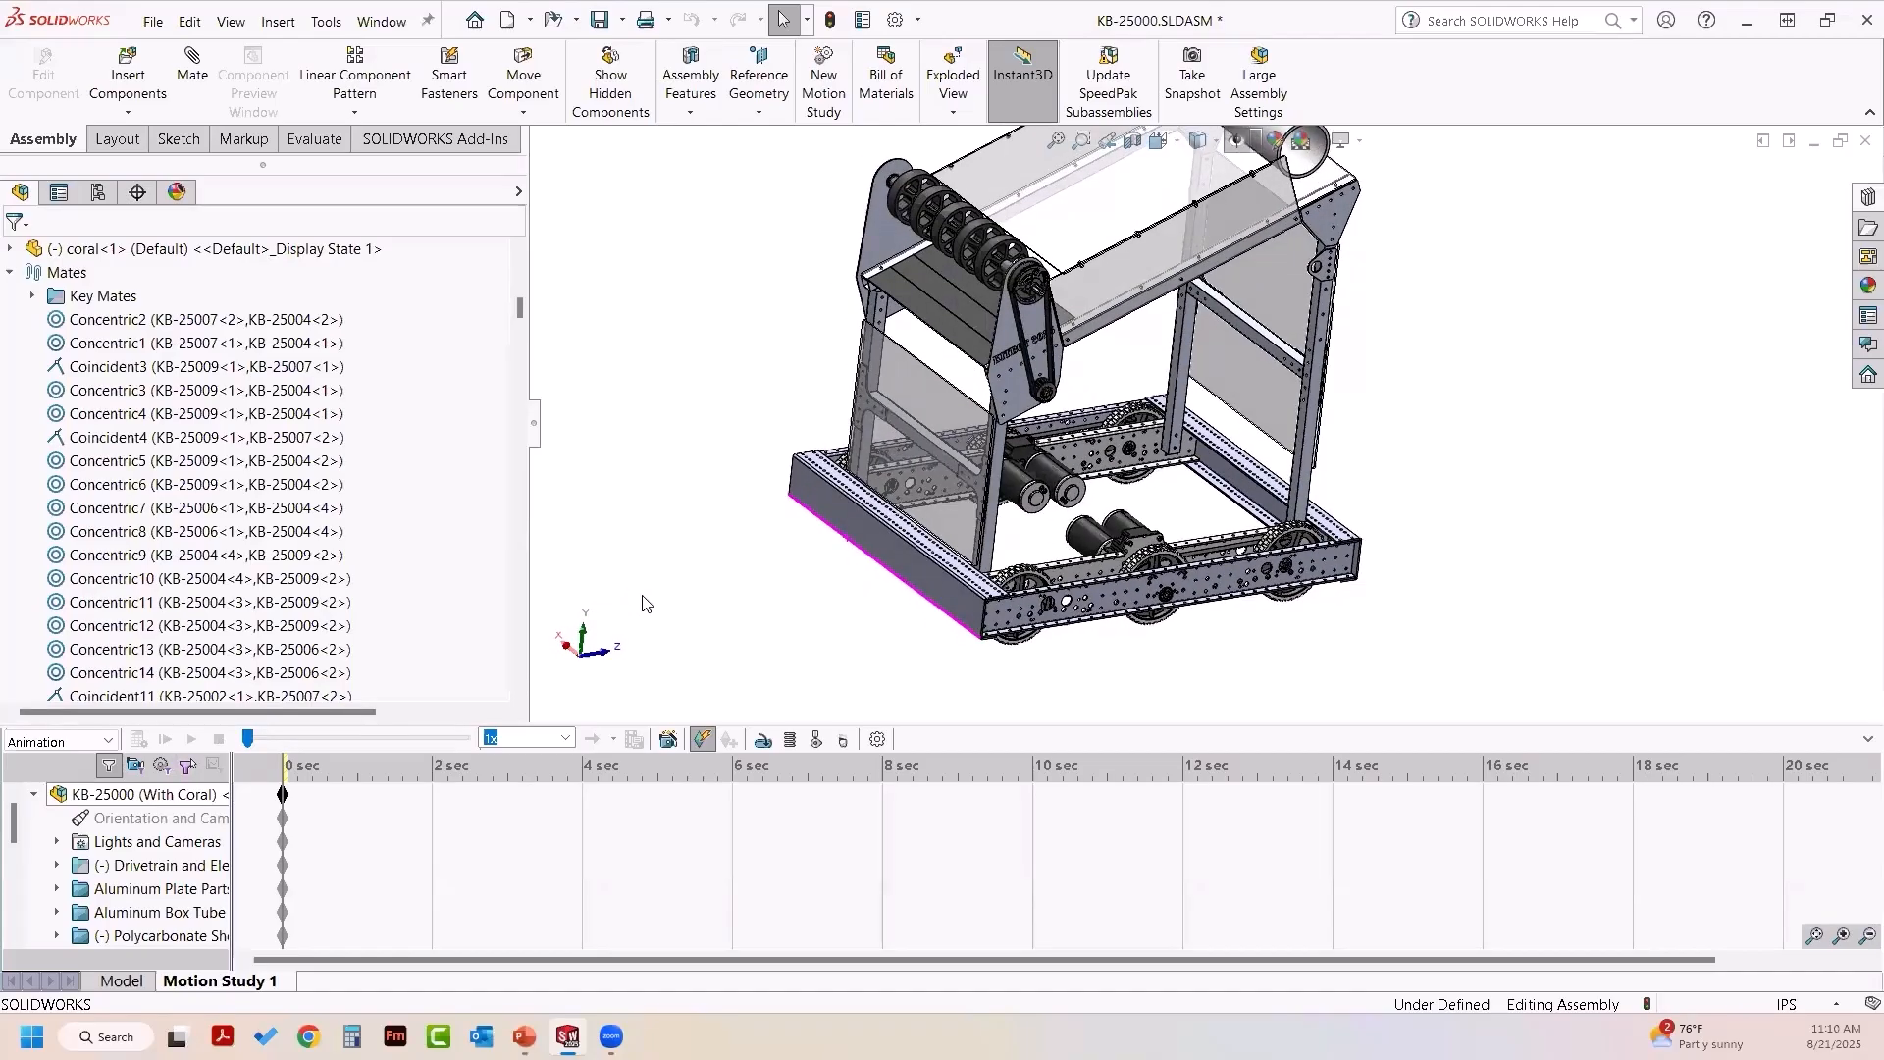
- Load the SOLIDWORKS Motion add-in and set the study type to Motion Analysis
click(108, 743)
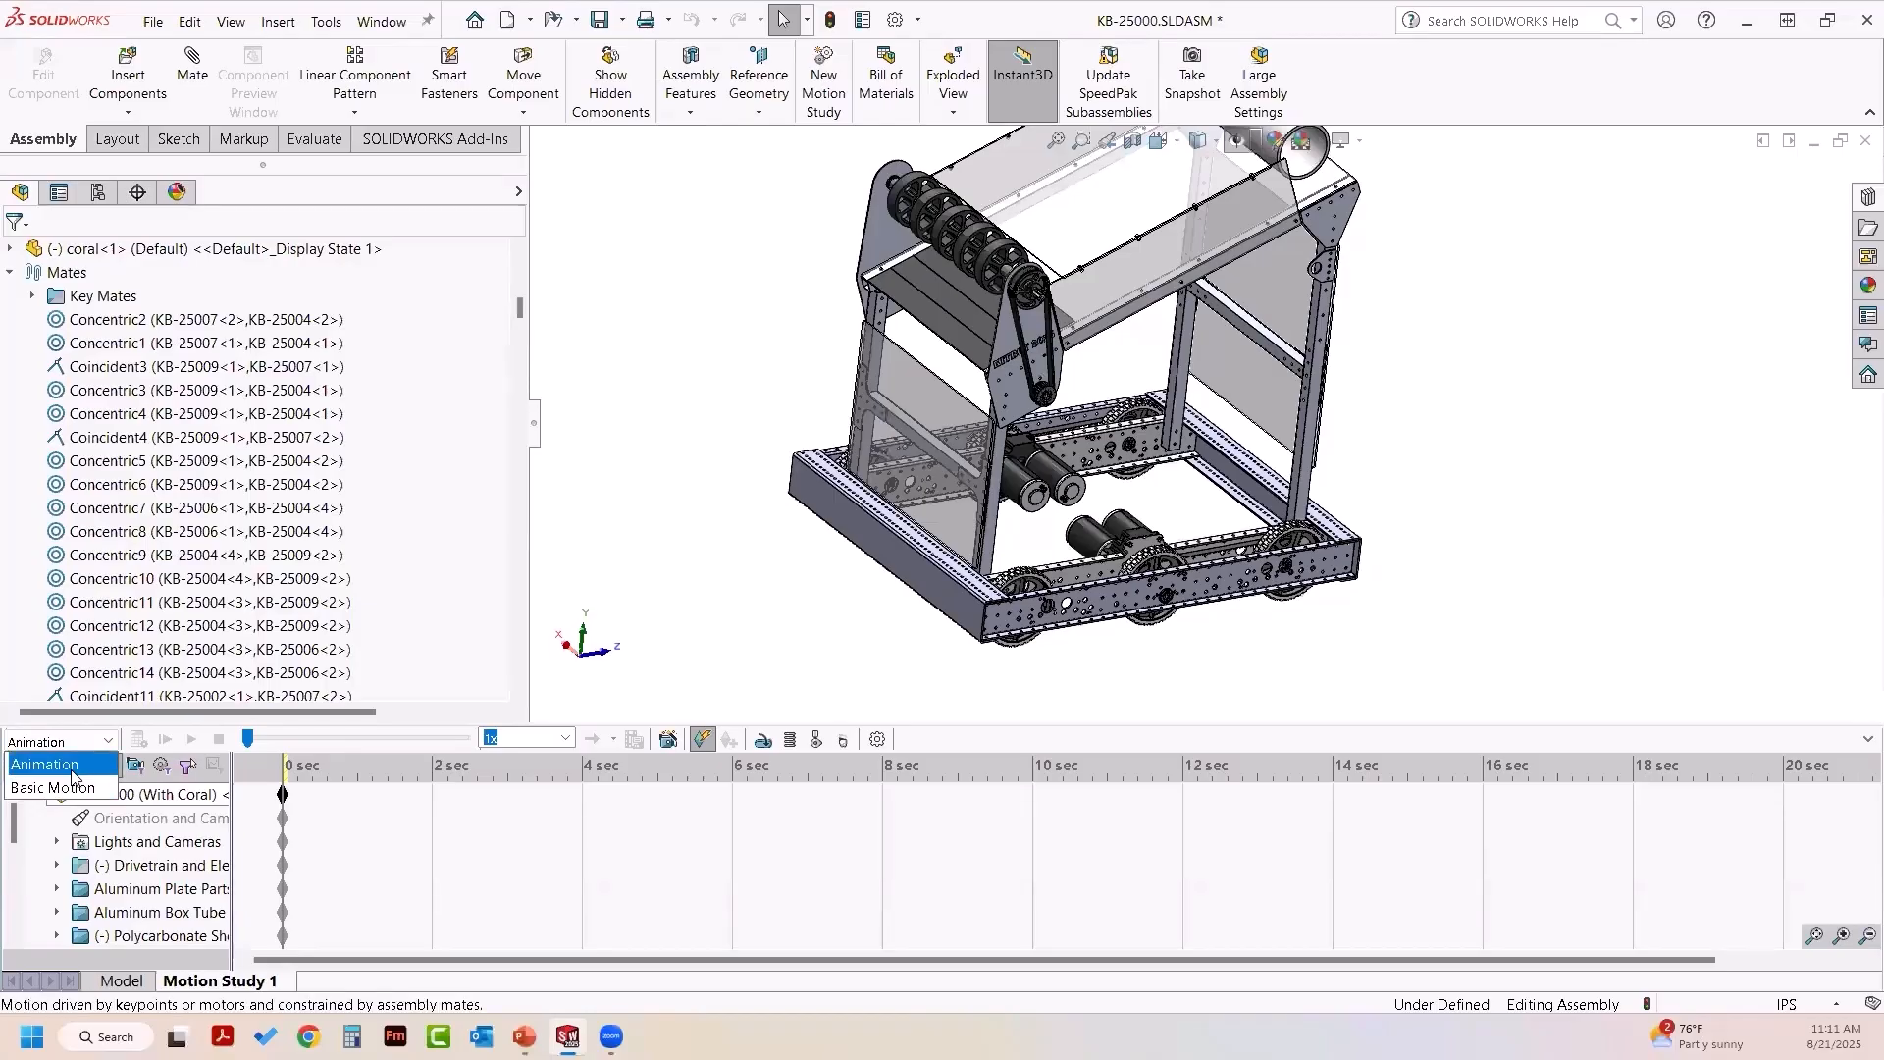
click(607, 625)
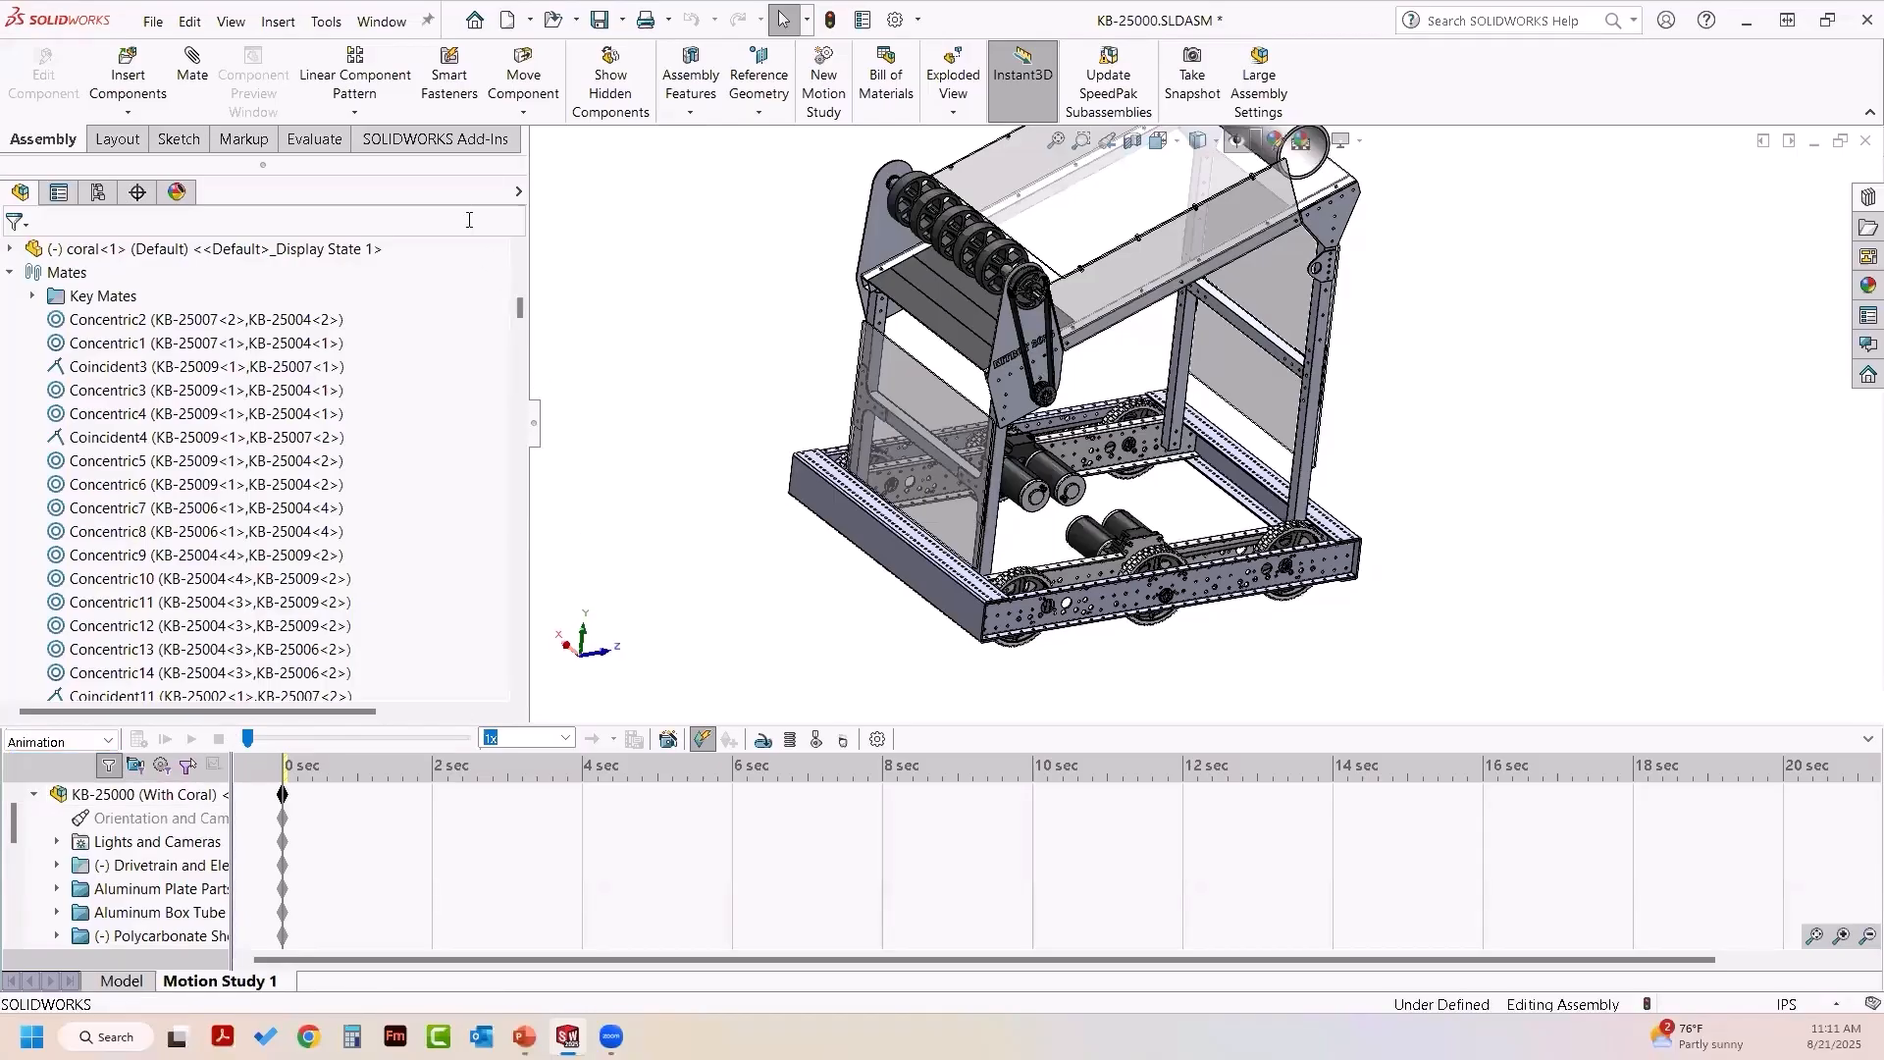
click(456, 147)
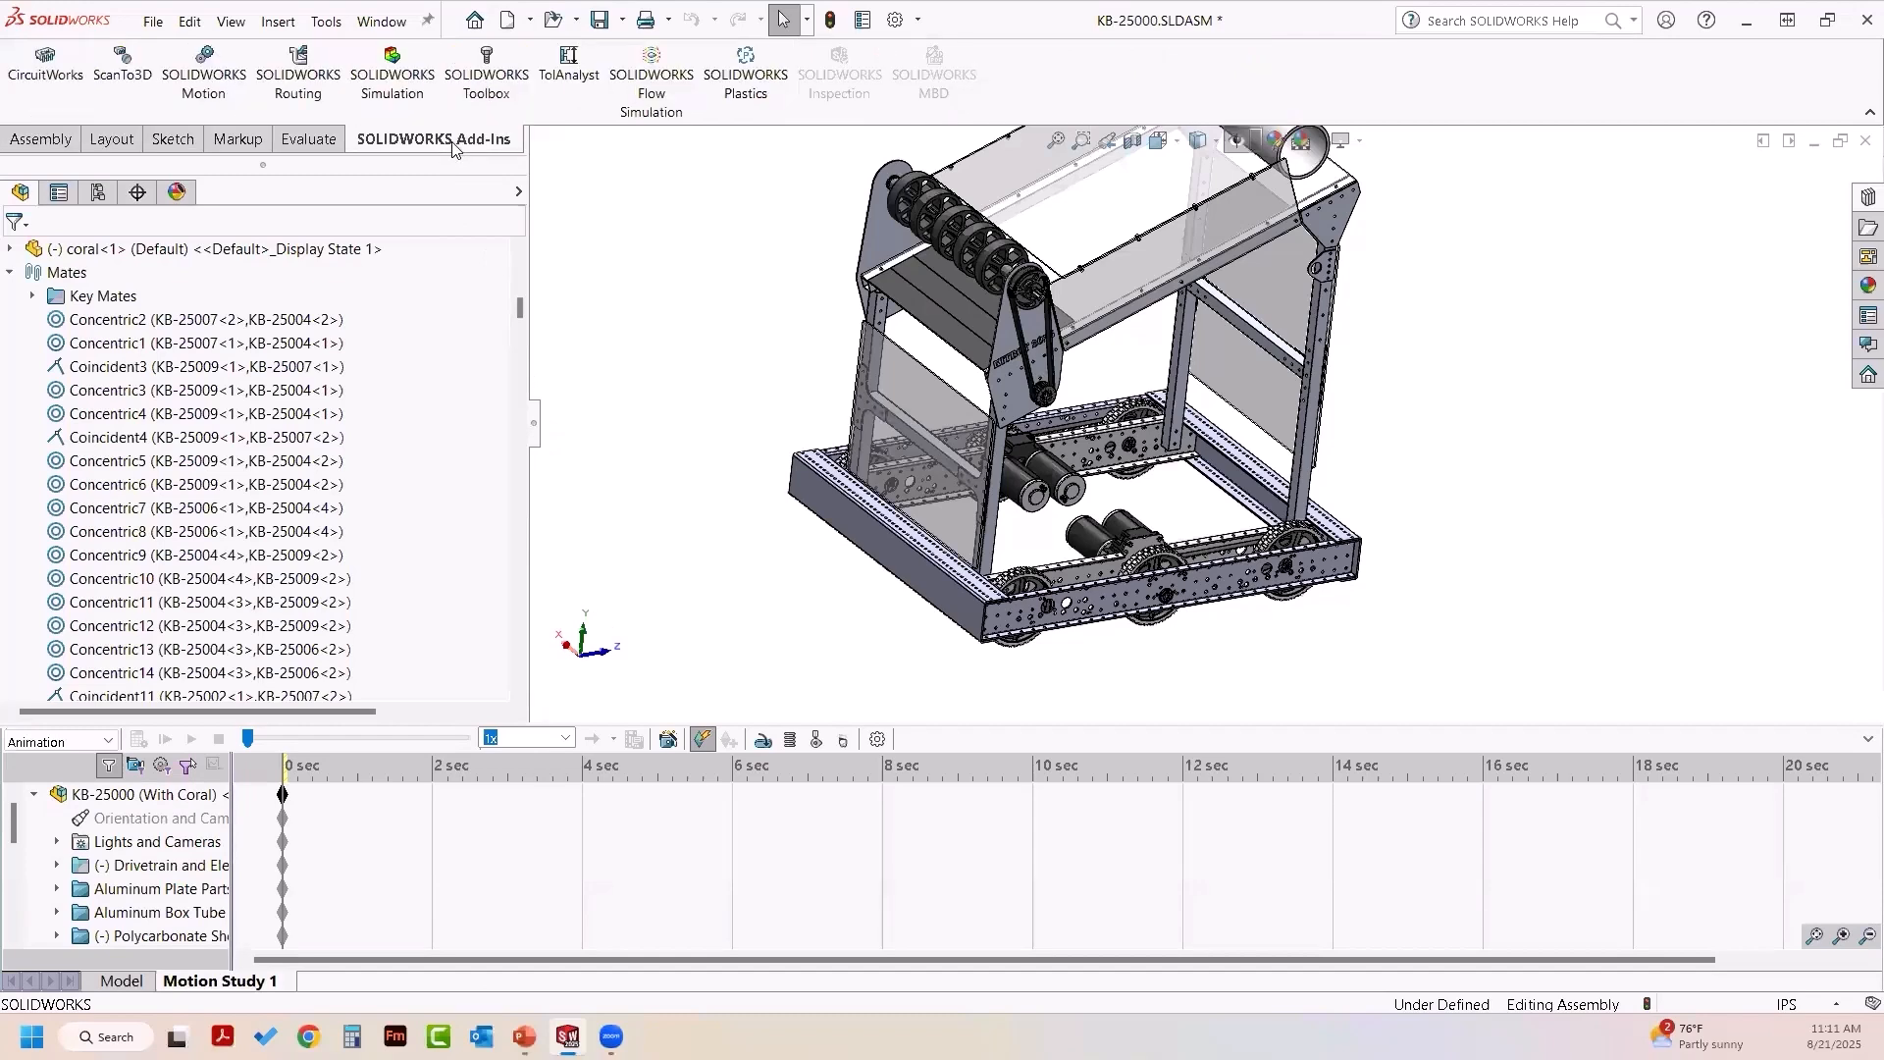
click(232, 70)
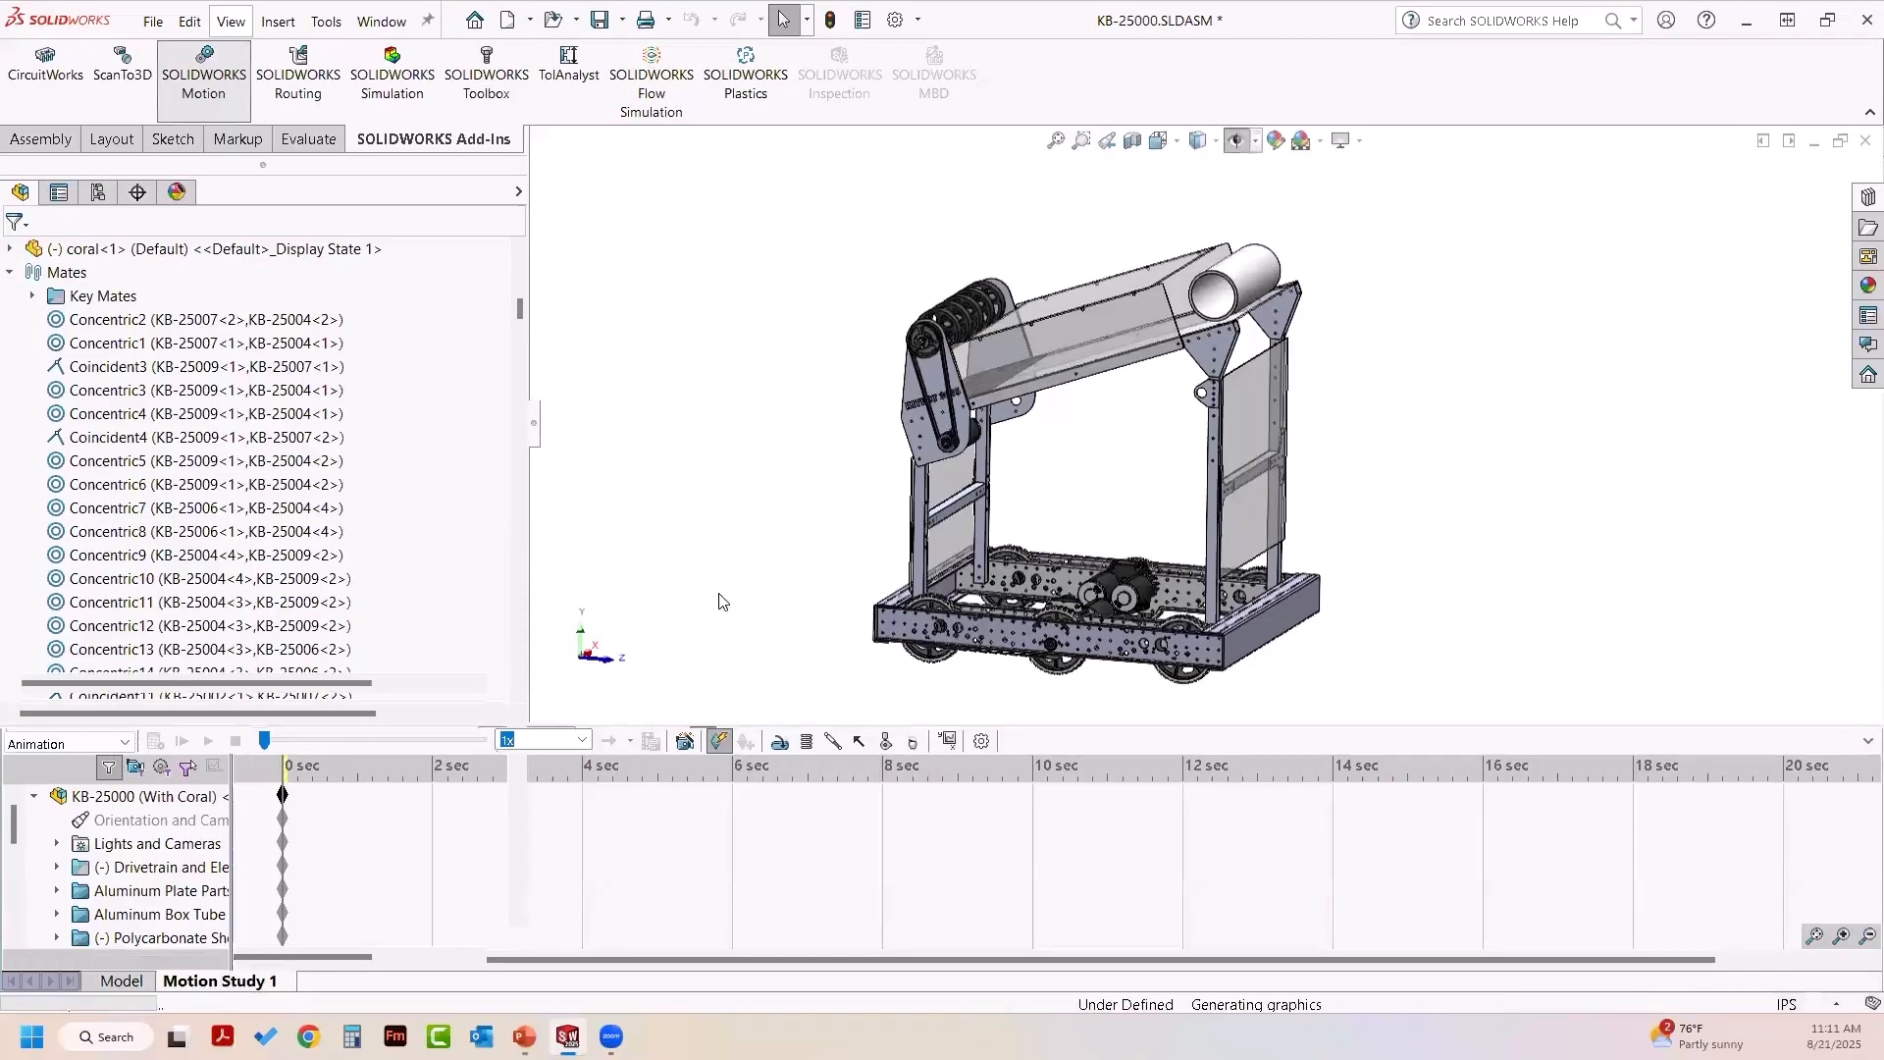
click(111, 750)
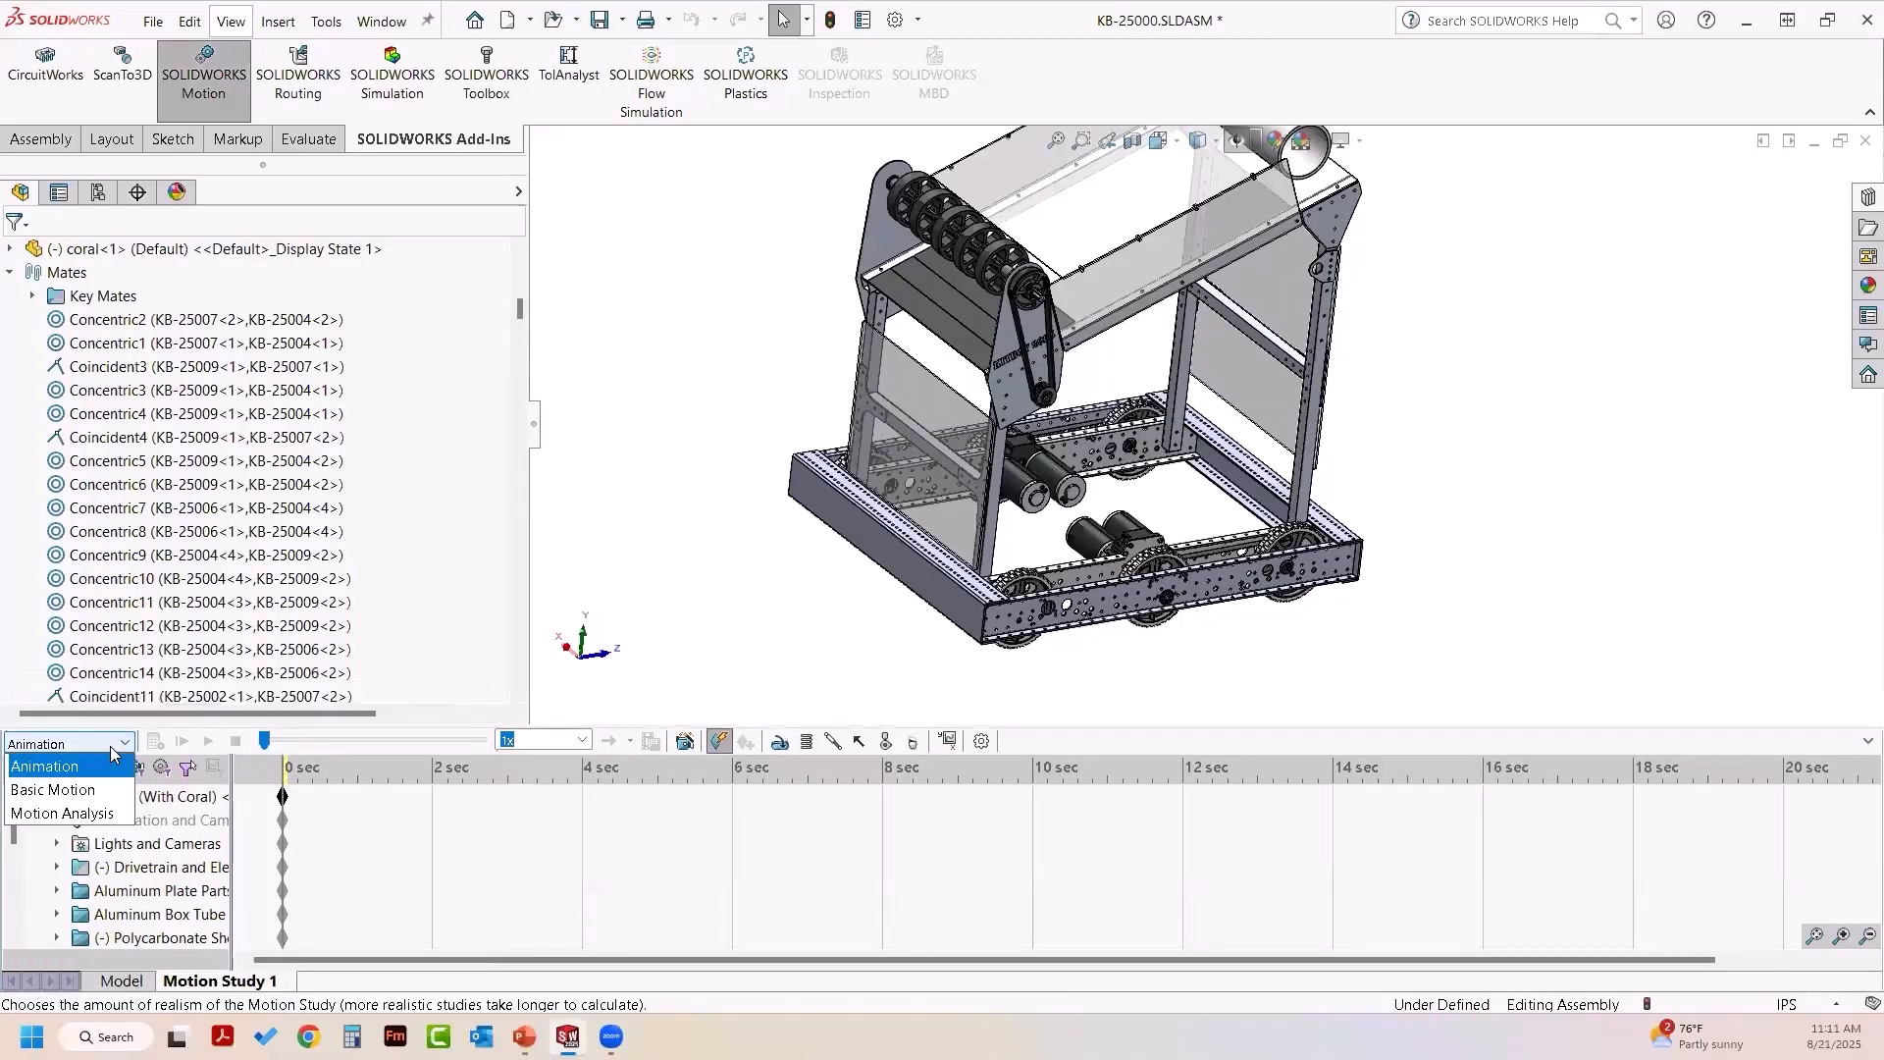
click(94, 813)
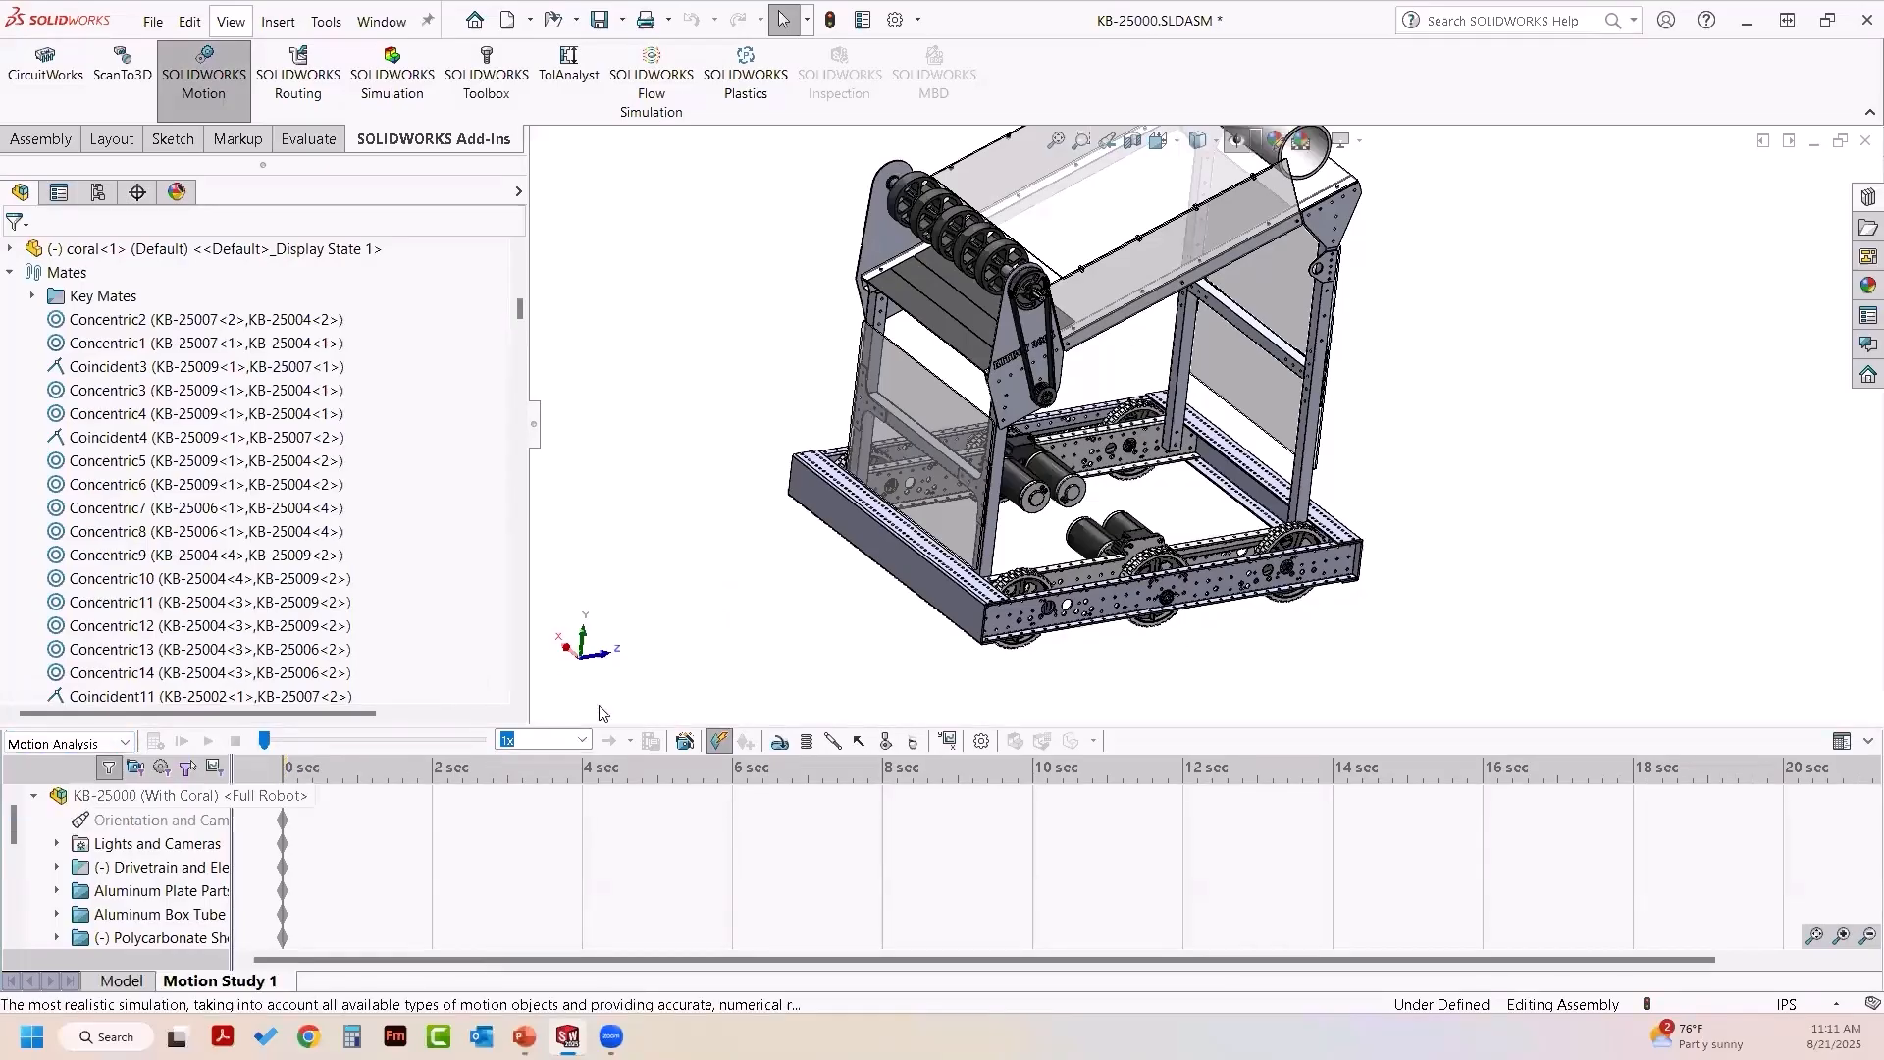
- Add gravity to the motion study along the Y axis, with a strength of 386.09 in/s^2
ctrl+middle_drag(706, 615, 665, 659)
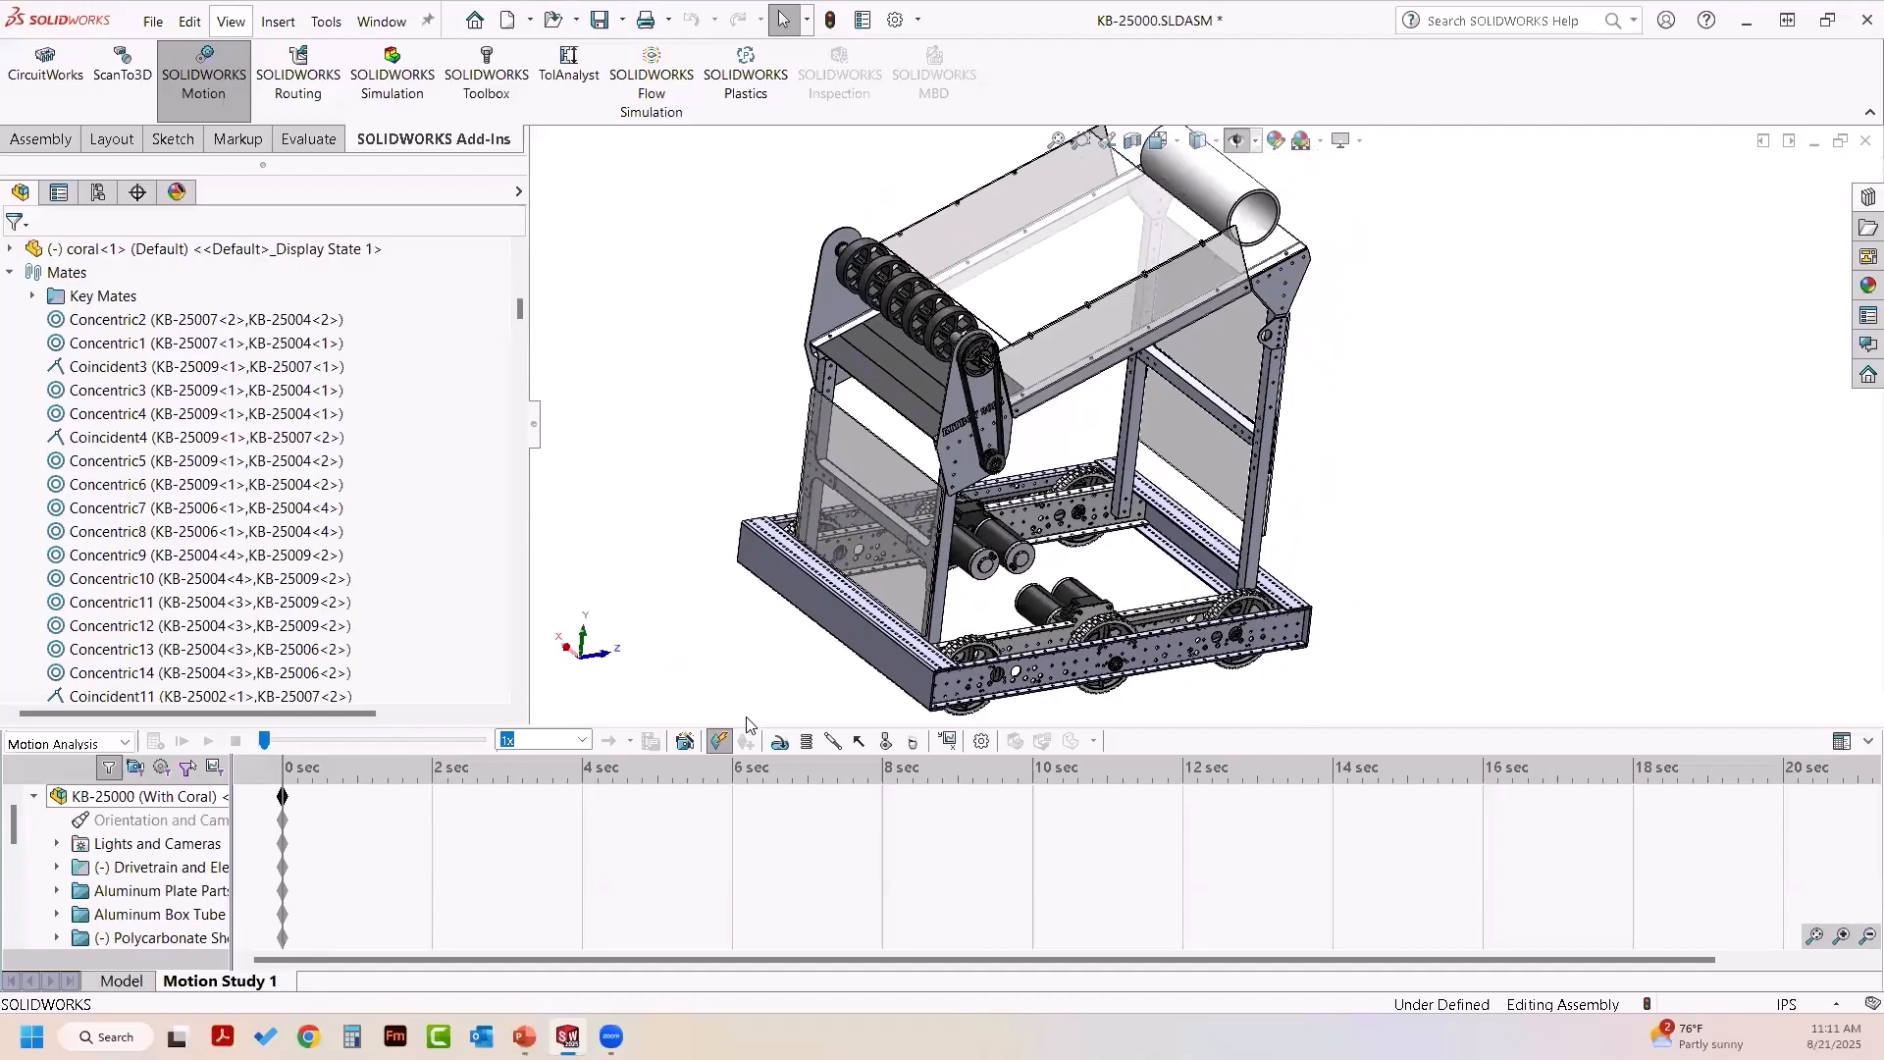
middle_drag(1322, 596, 1265, 594)
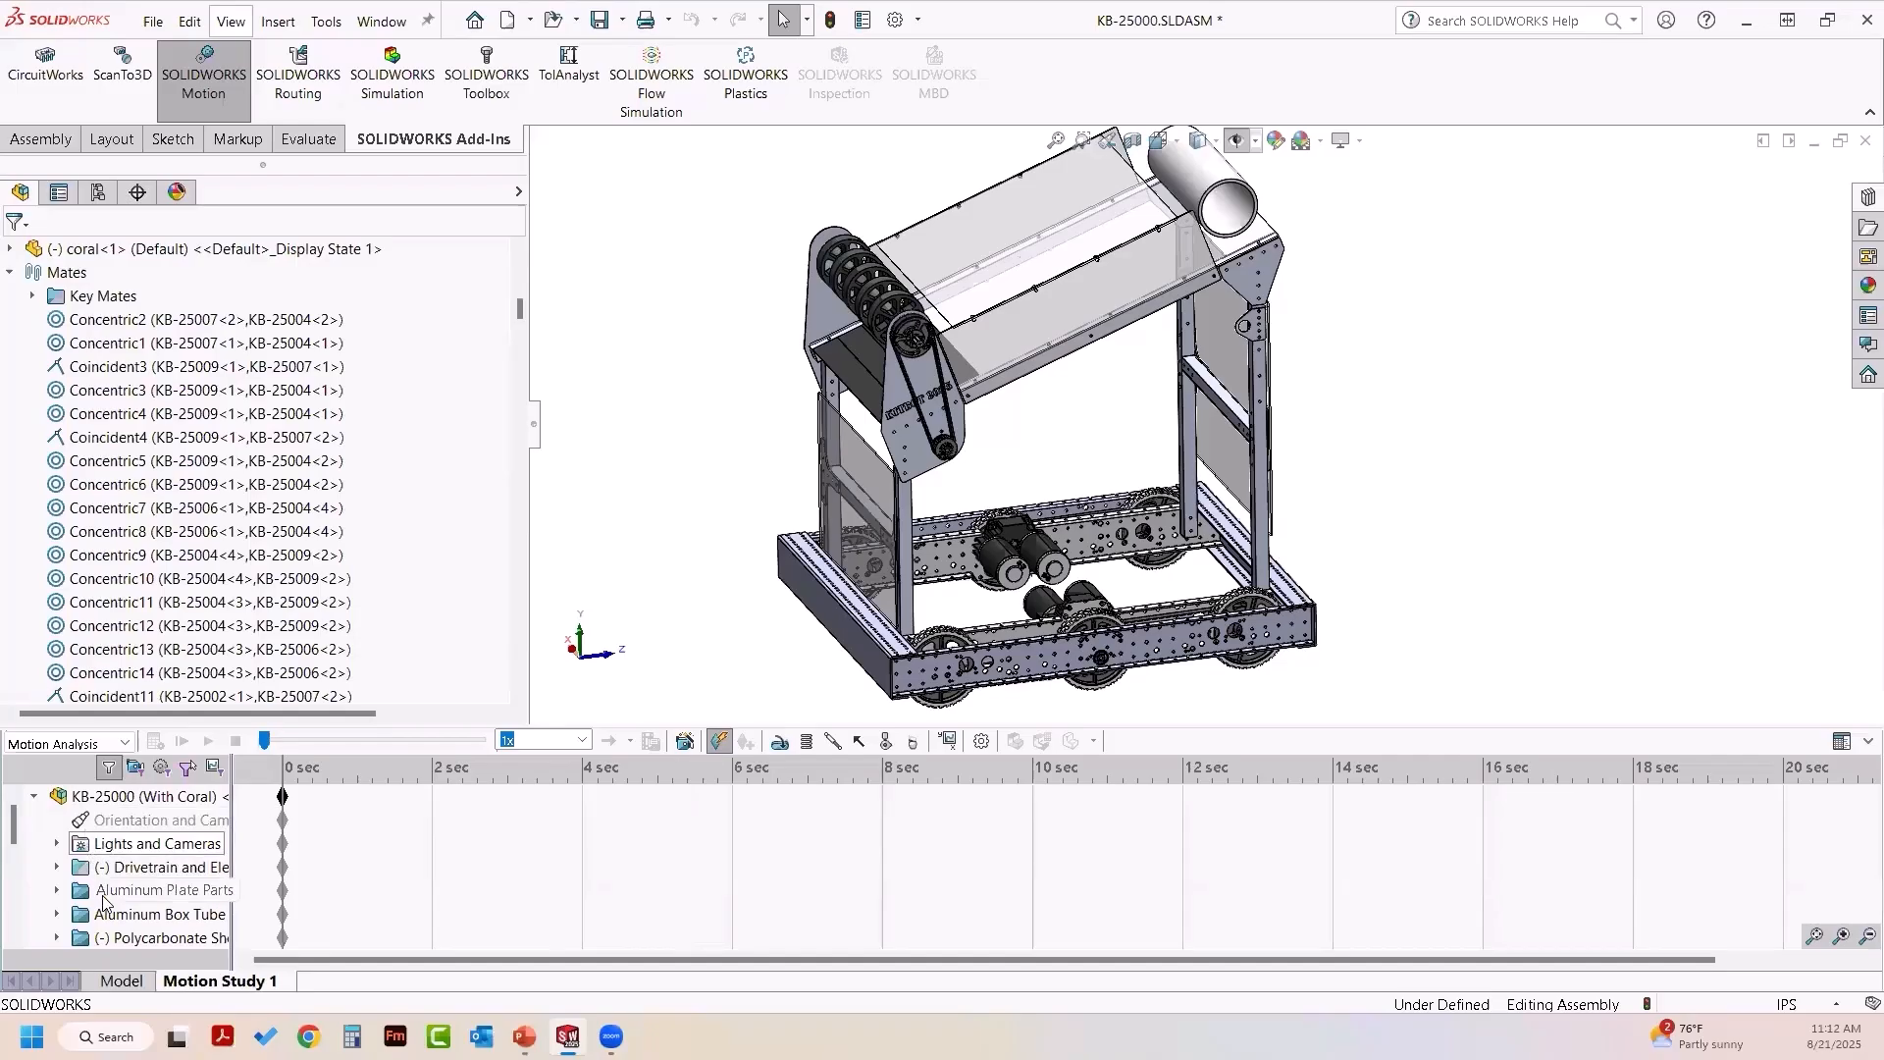
mouse_move(15, 832)
mouse_down()
mouse_move(15, 870)
mouse_move(13, 812)
mouse_up()
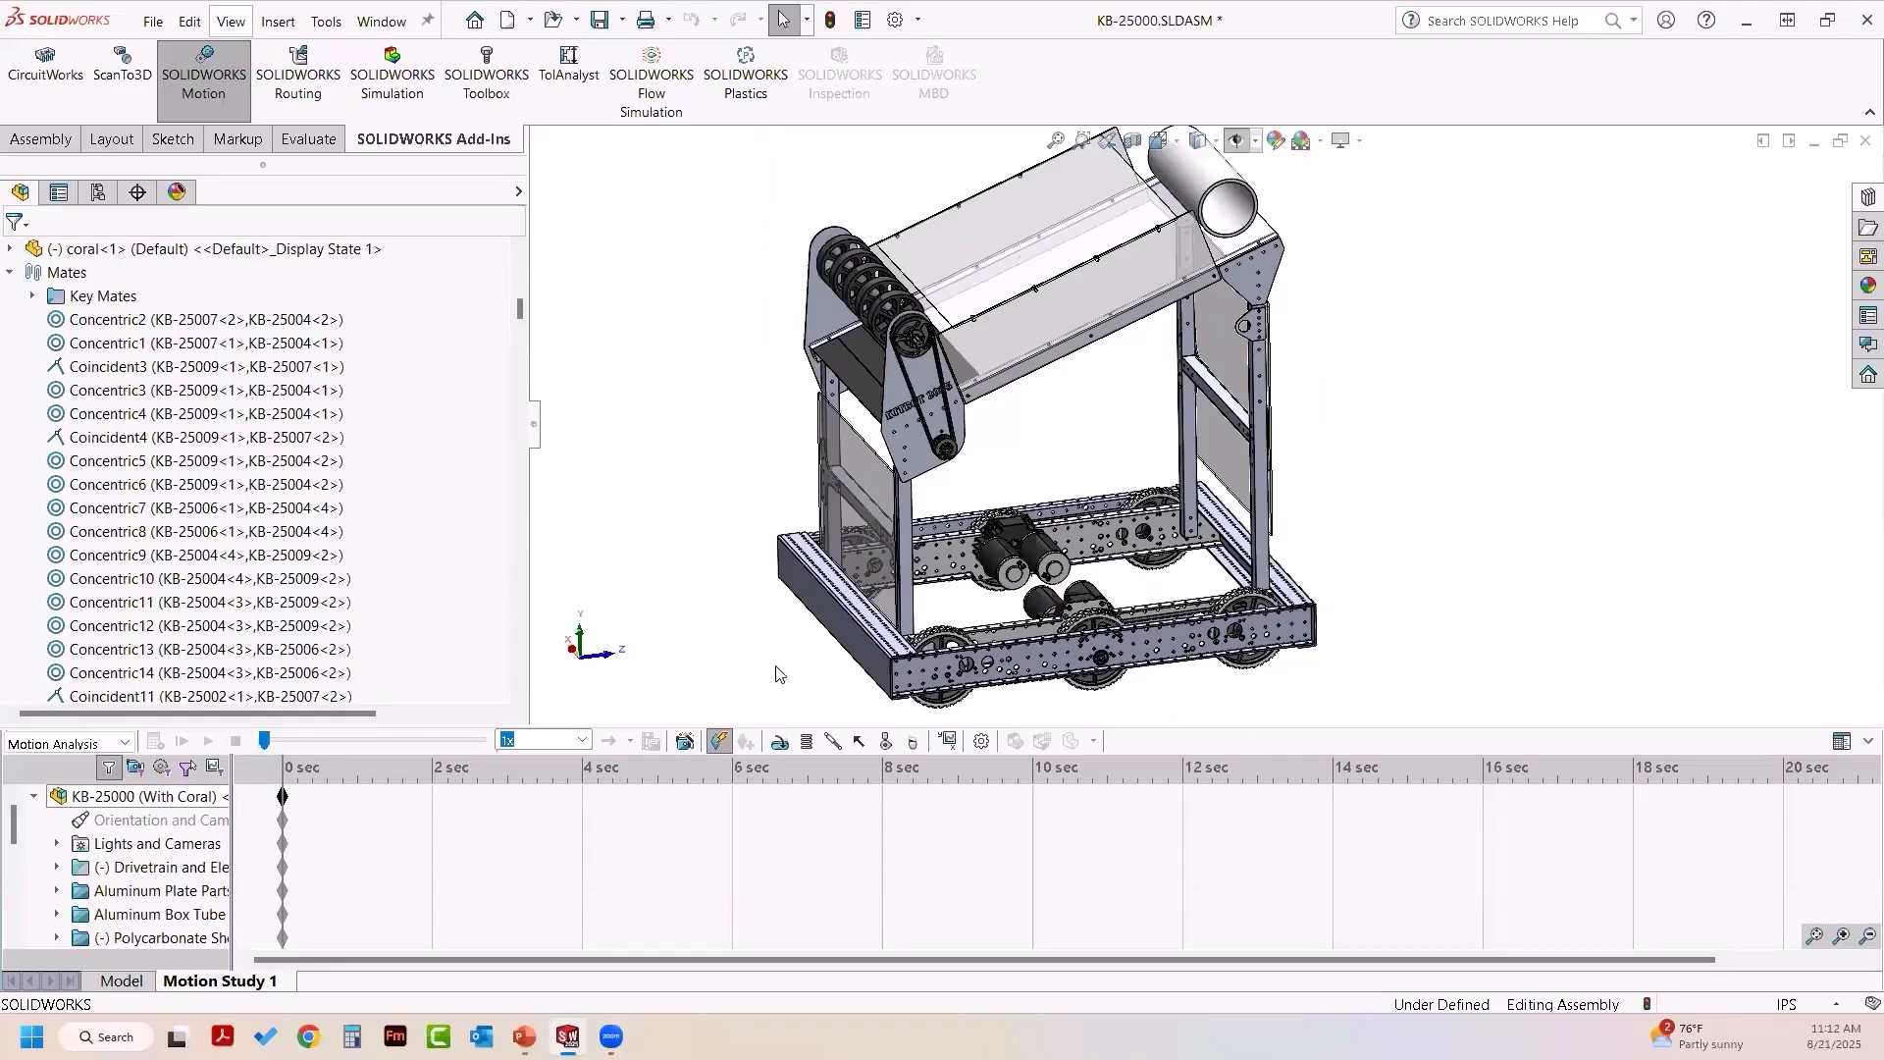
click(913, 743)
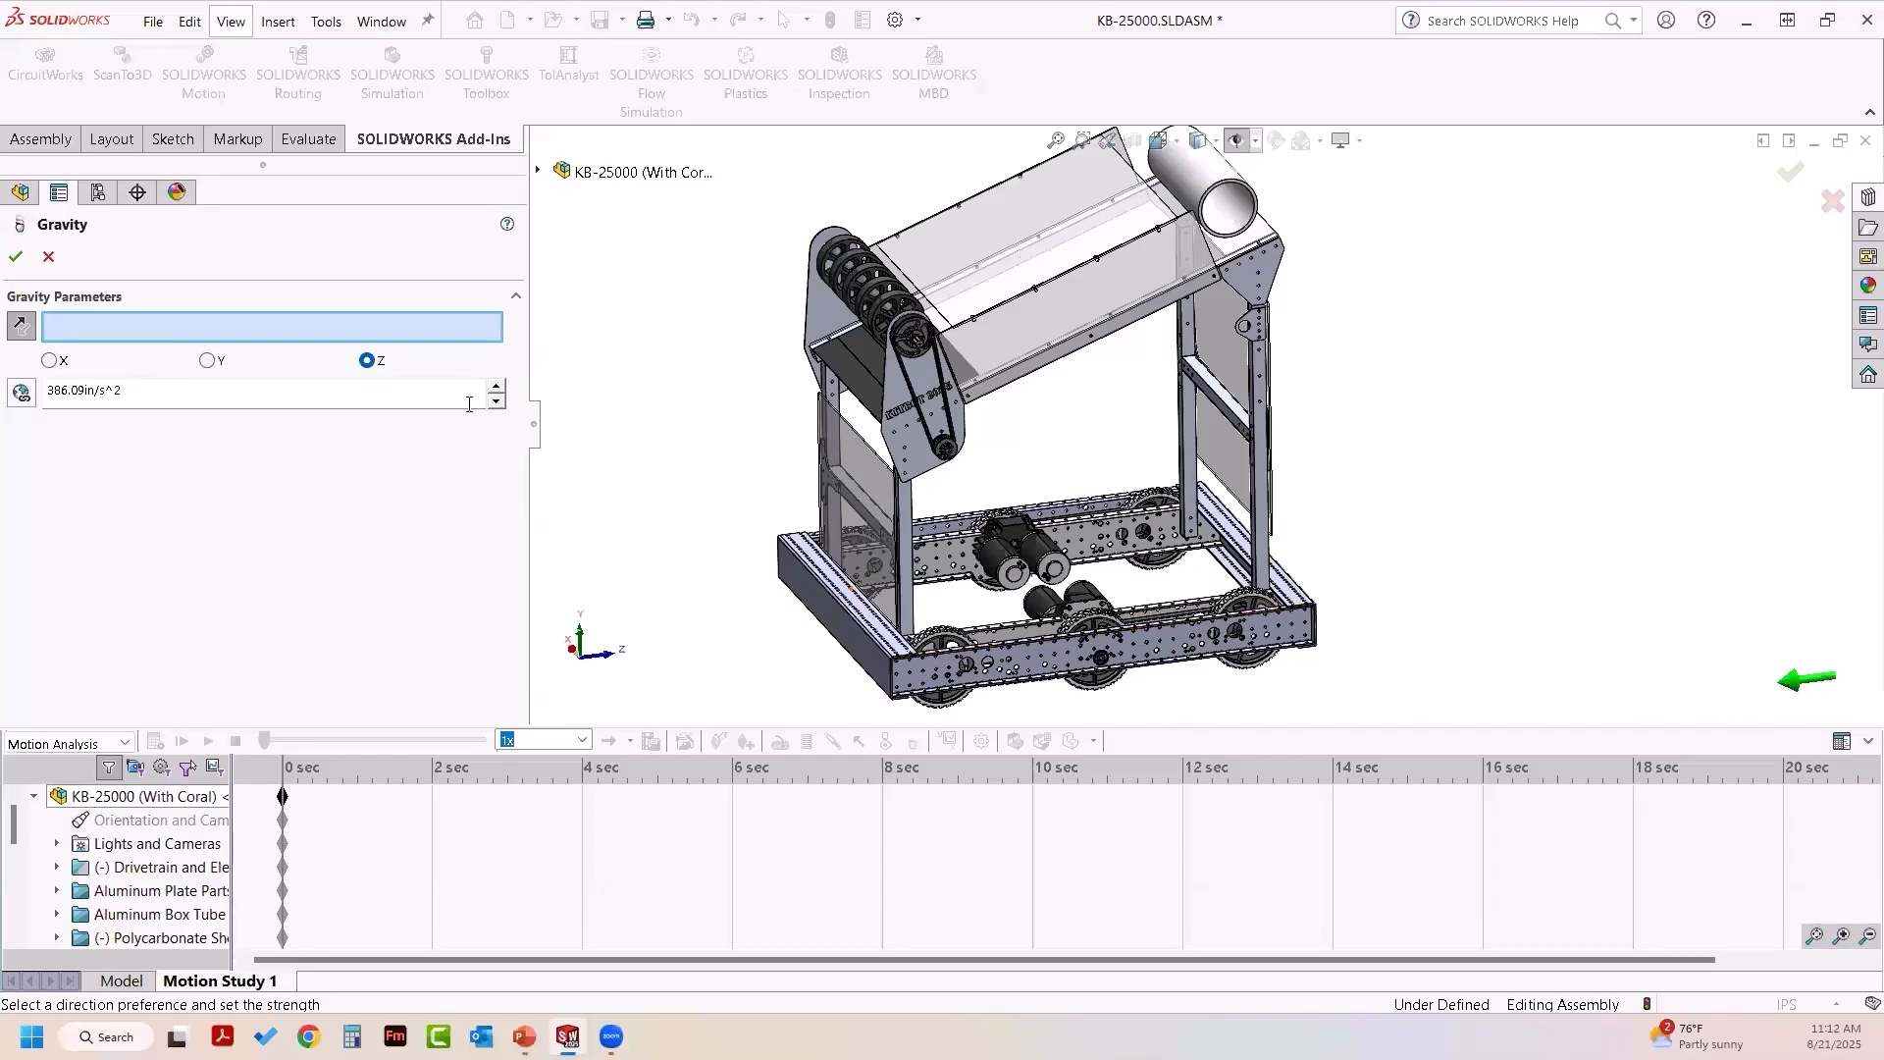
click(207, 362)
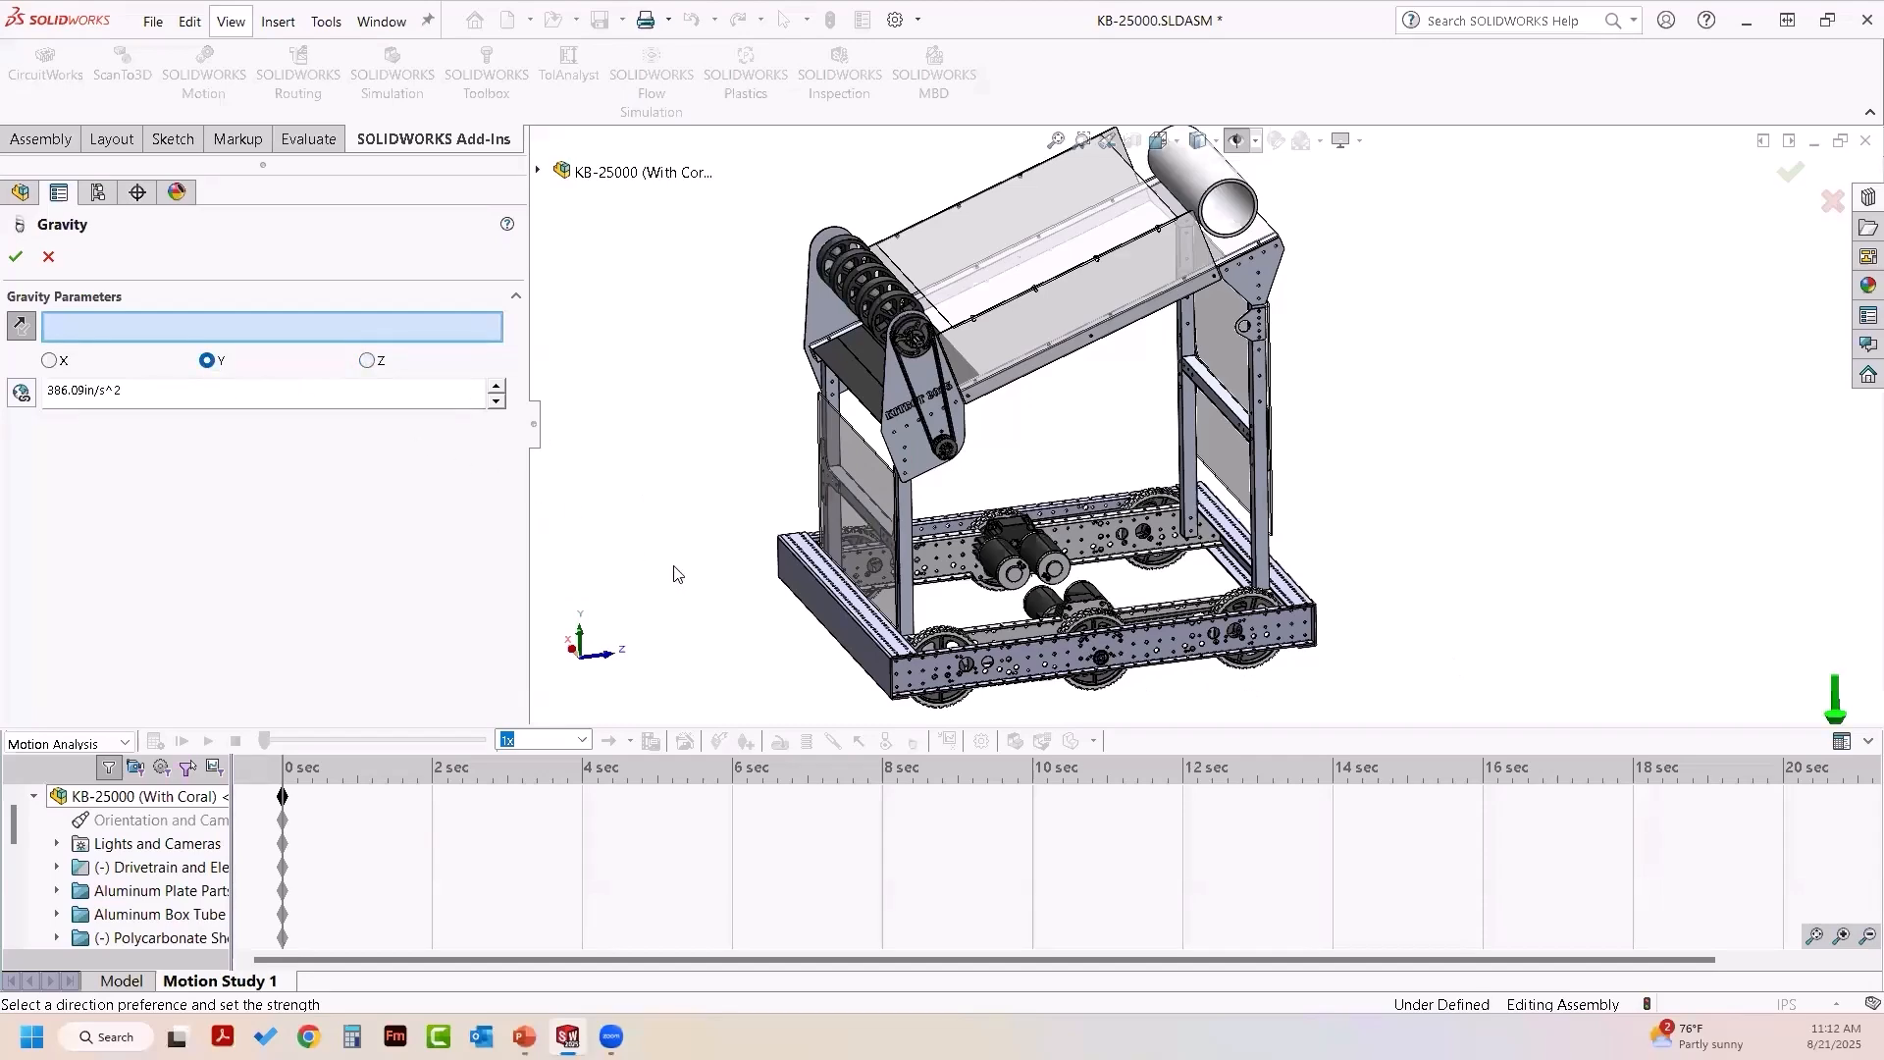
middle_drag(674, 573, 668, 551)
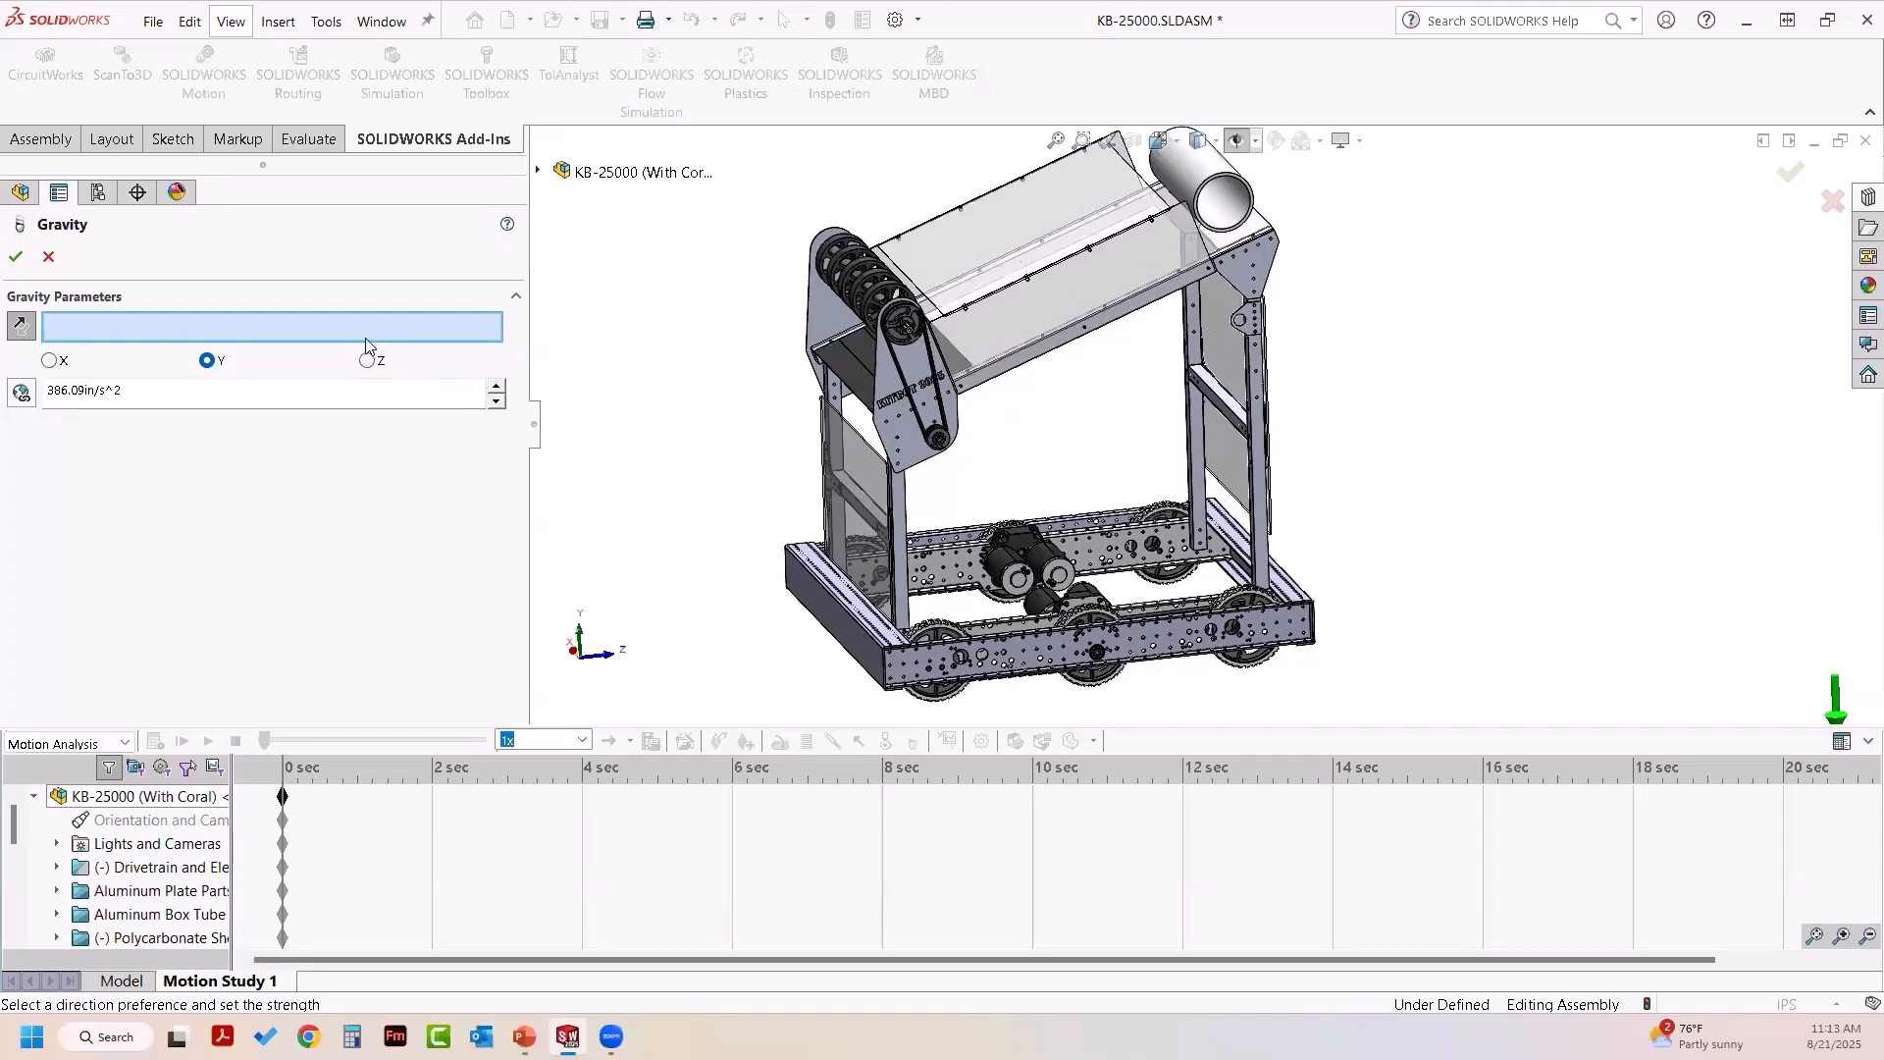
click(16, 258)
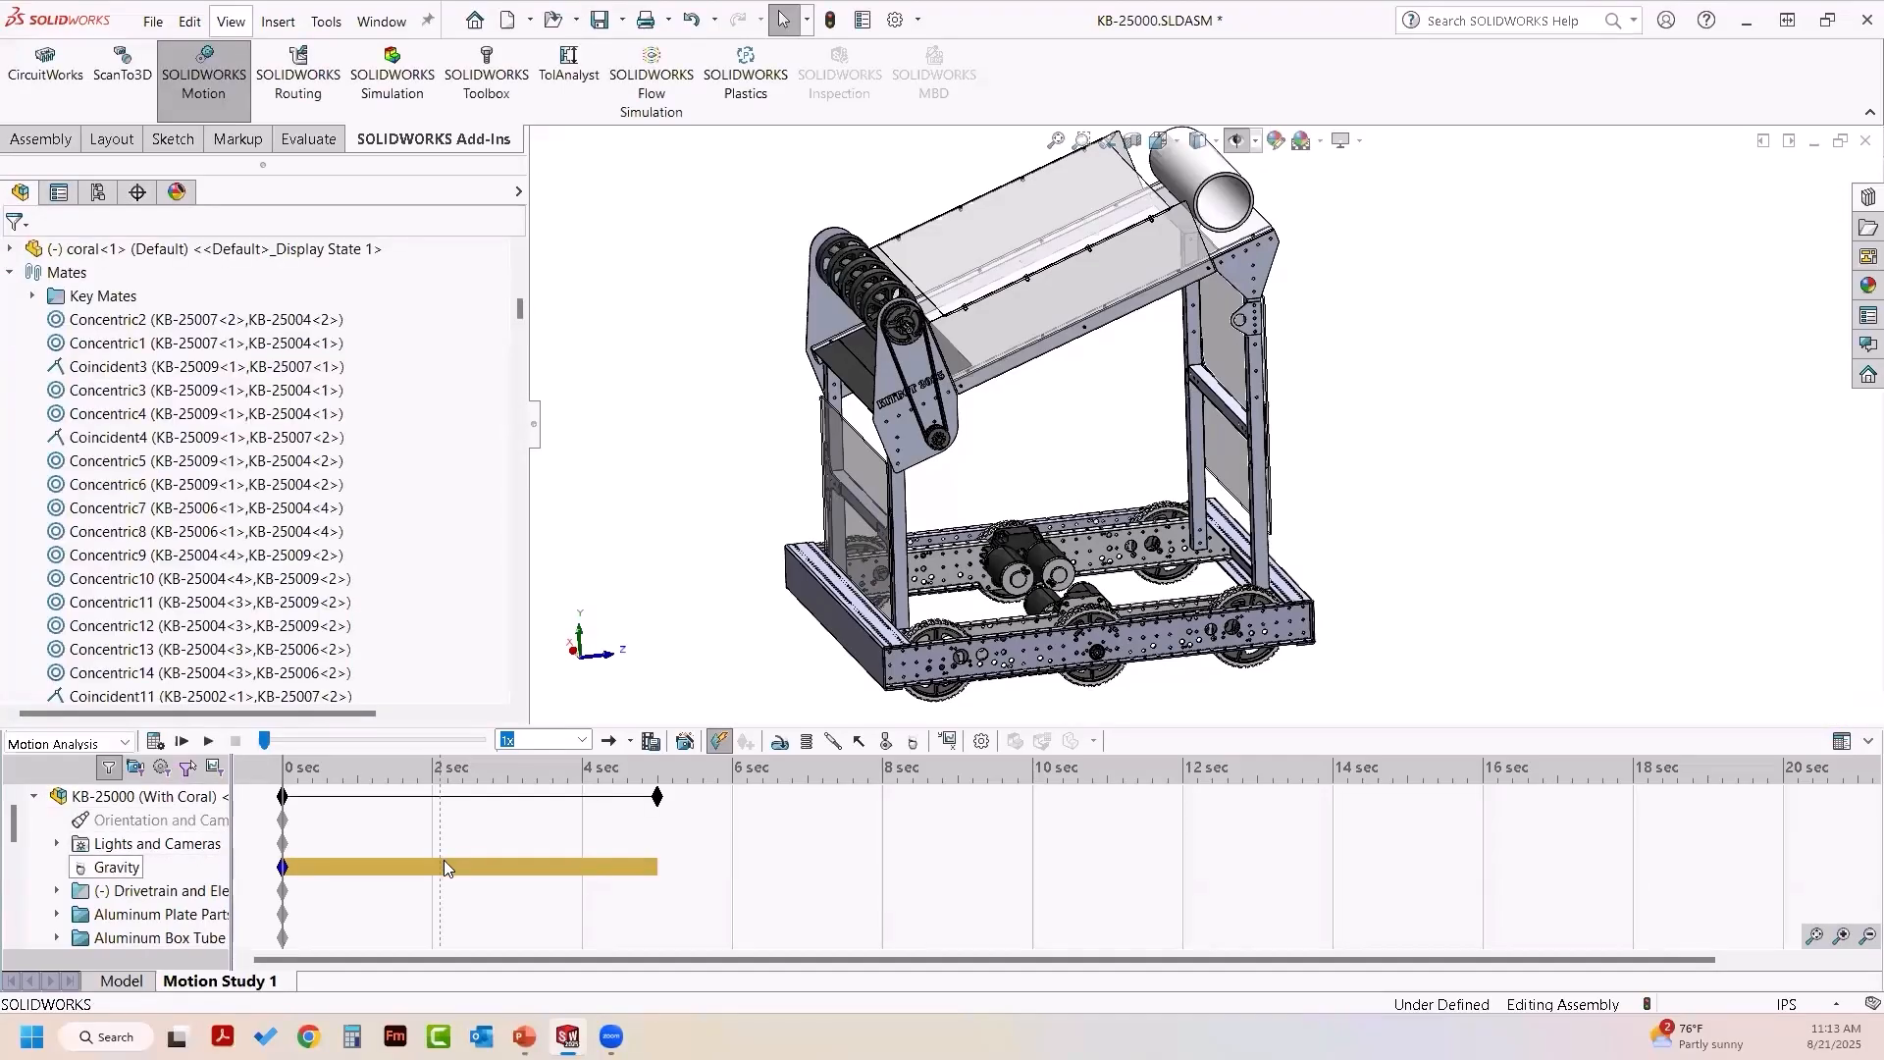
- Set the motion study's end time to 3 seconds and fit the timeline to that duration
drag(442, 859, 512, 837)
drag(512, 837, 525, 839)
drag(657, 795, 583, 796)
click(583, 797)
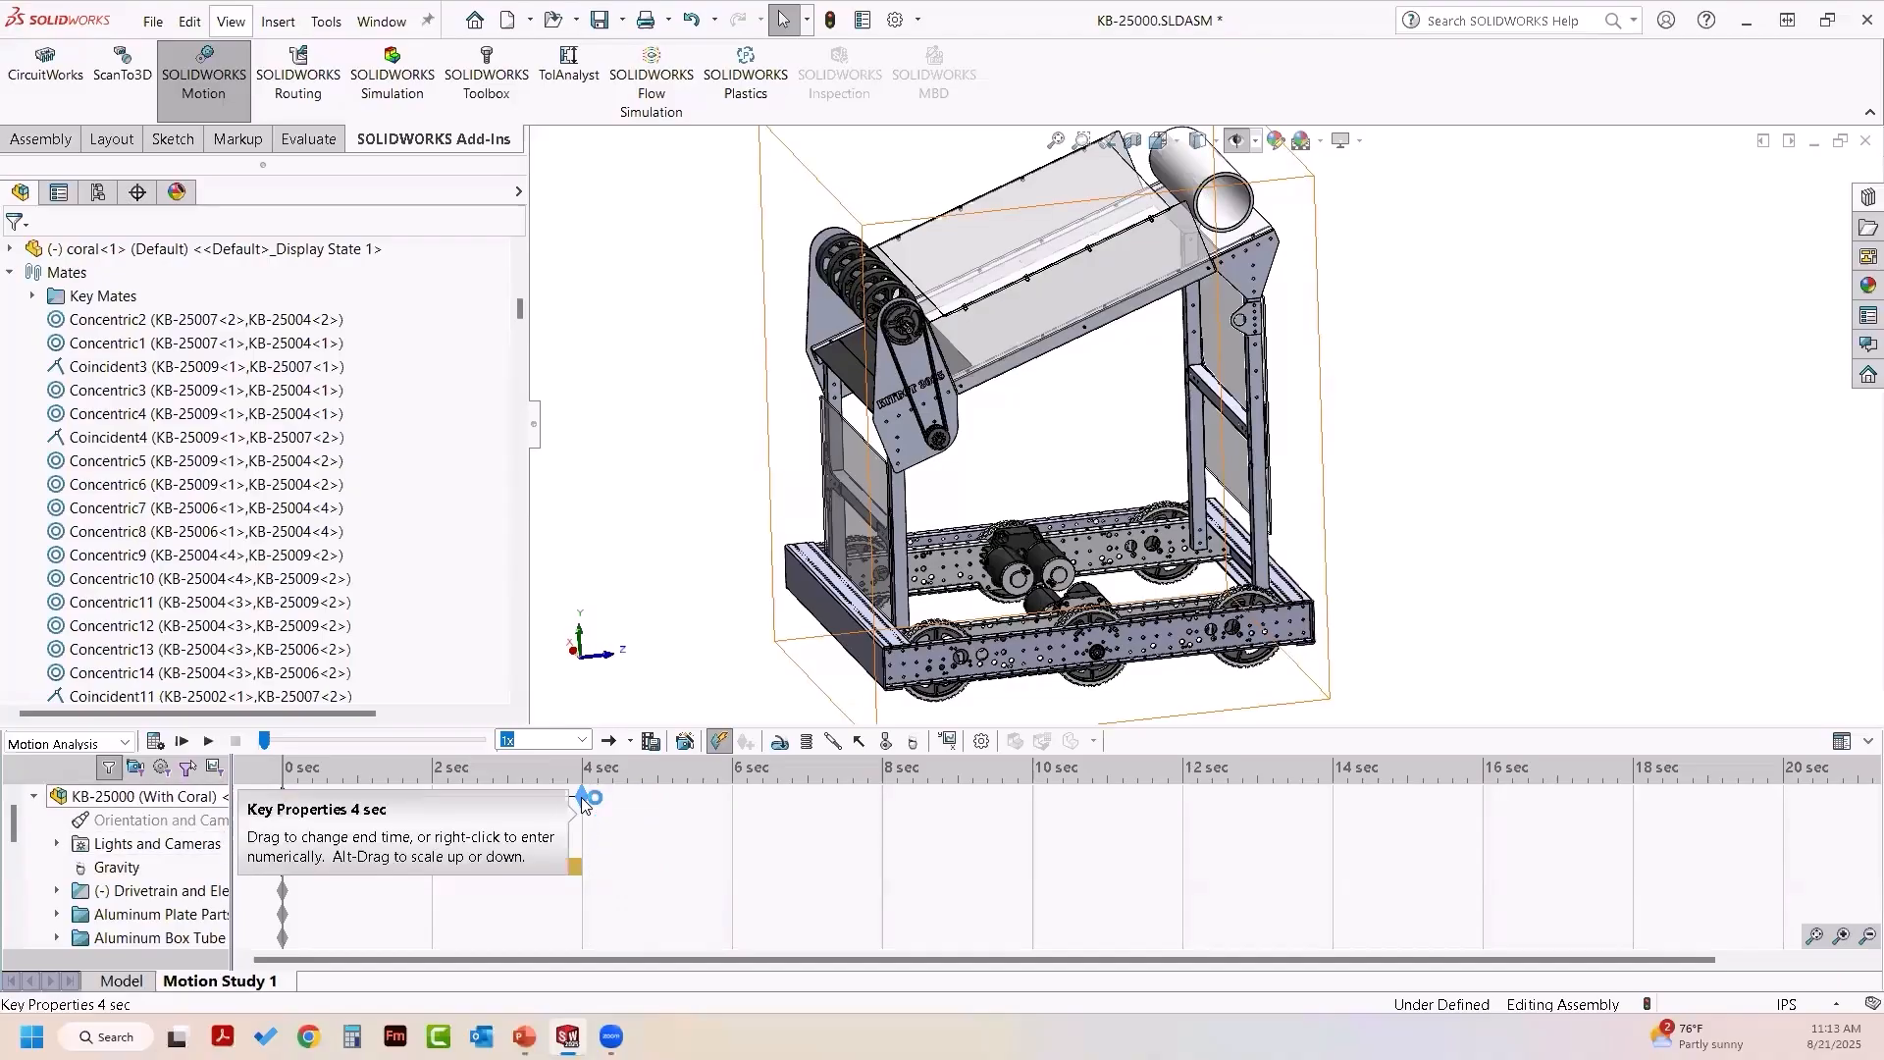
right_click(583, 796)
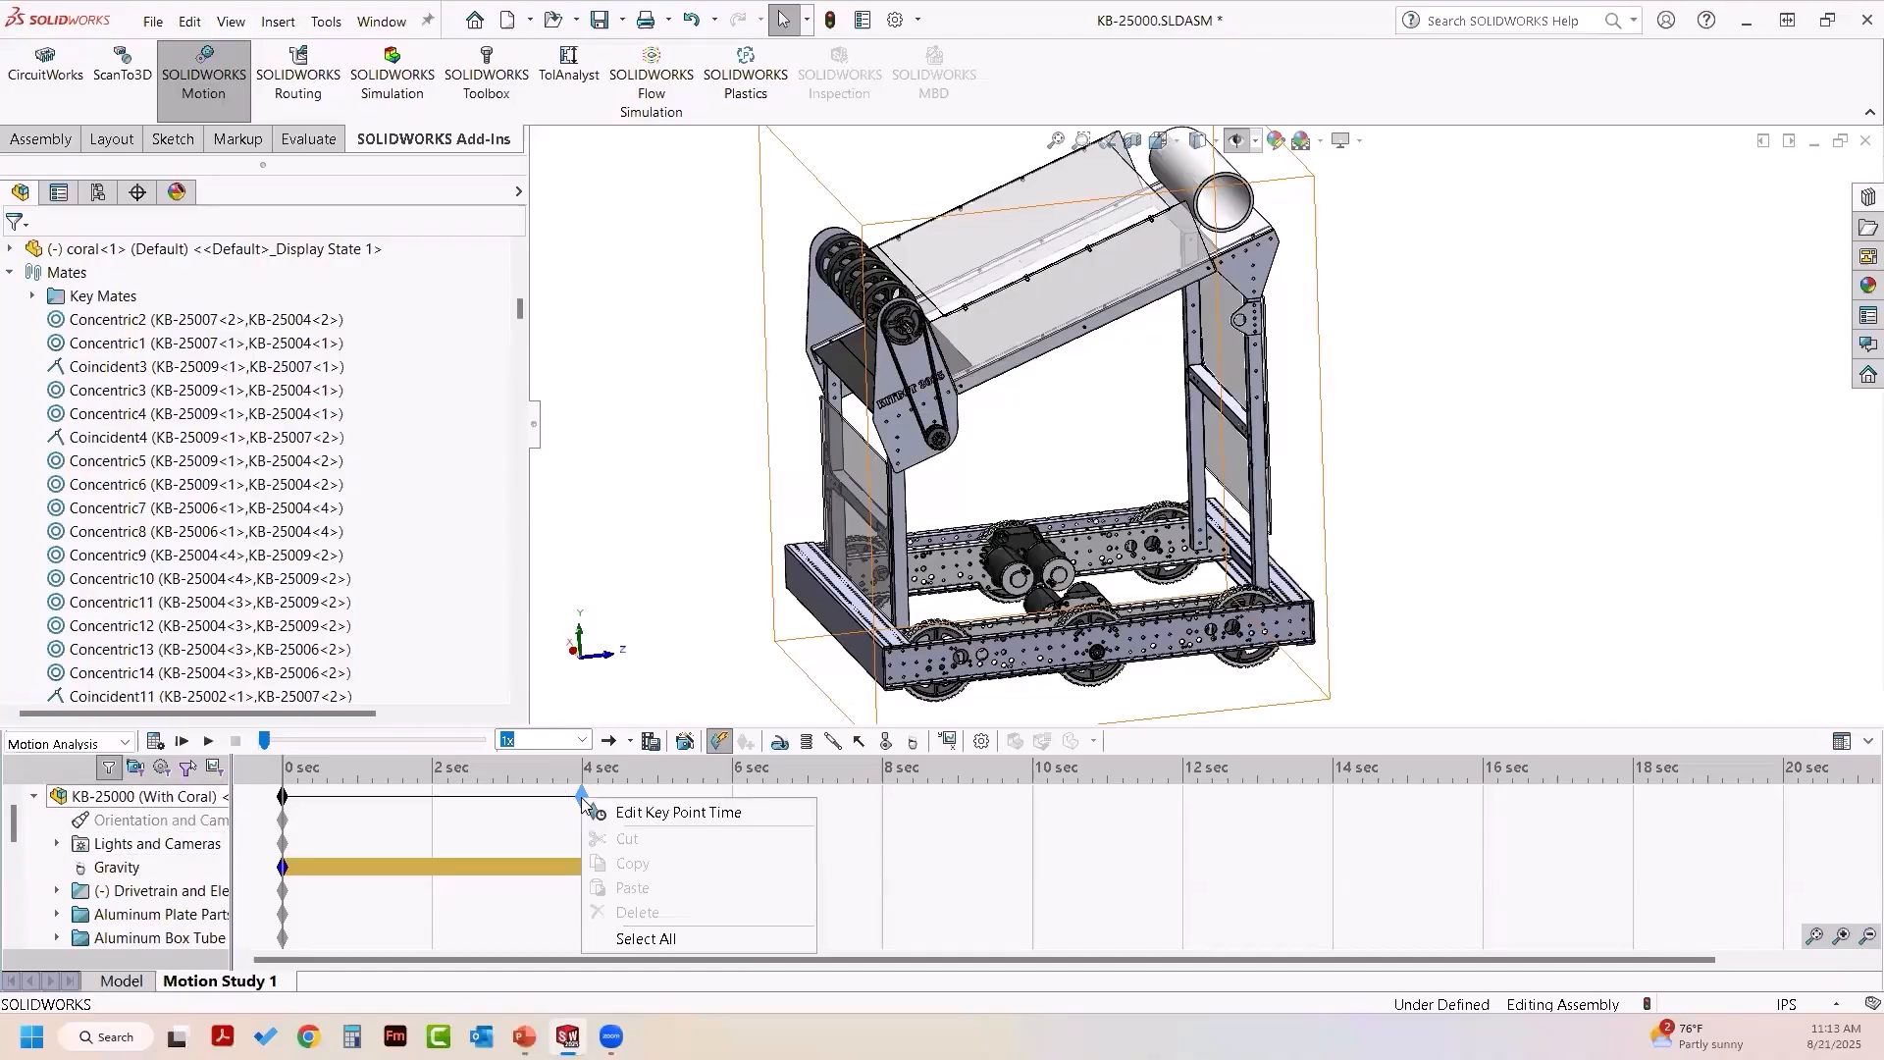
click(639, 812)
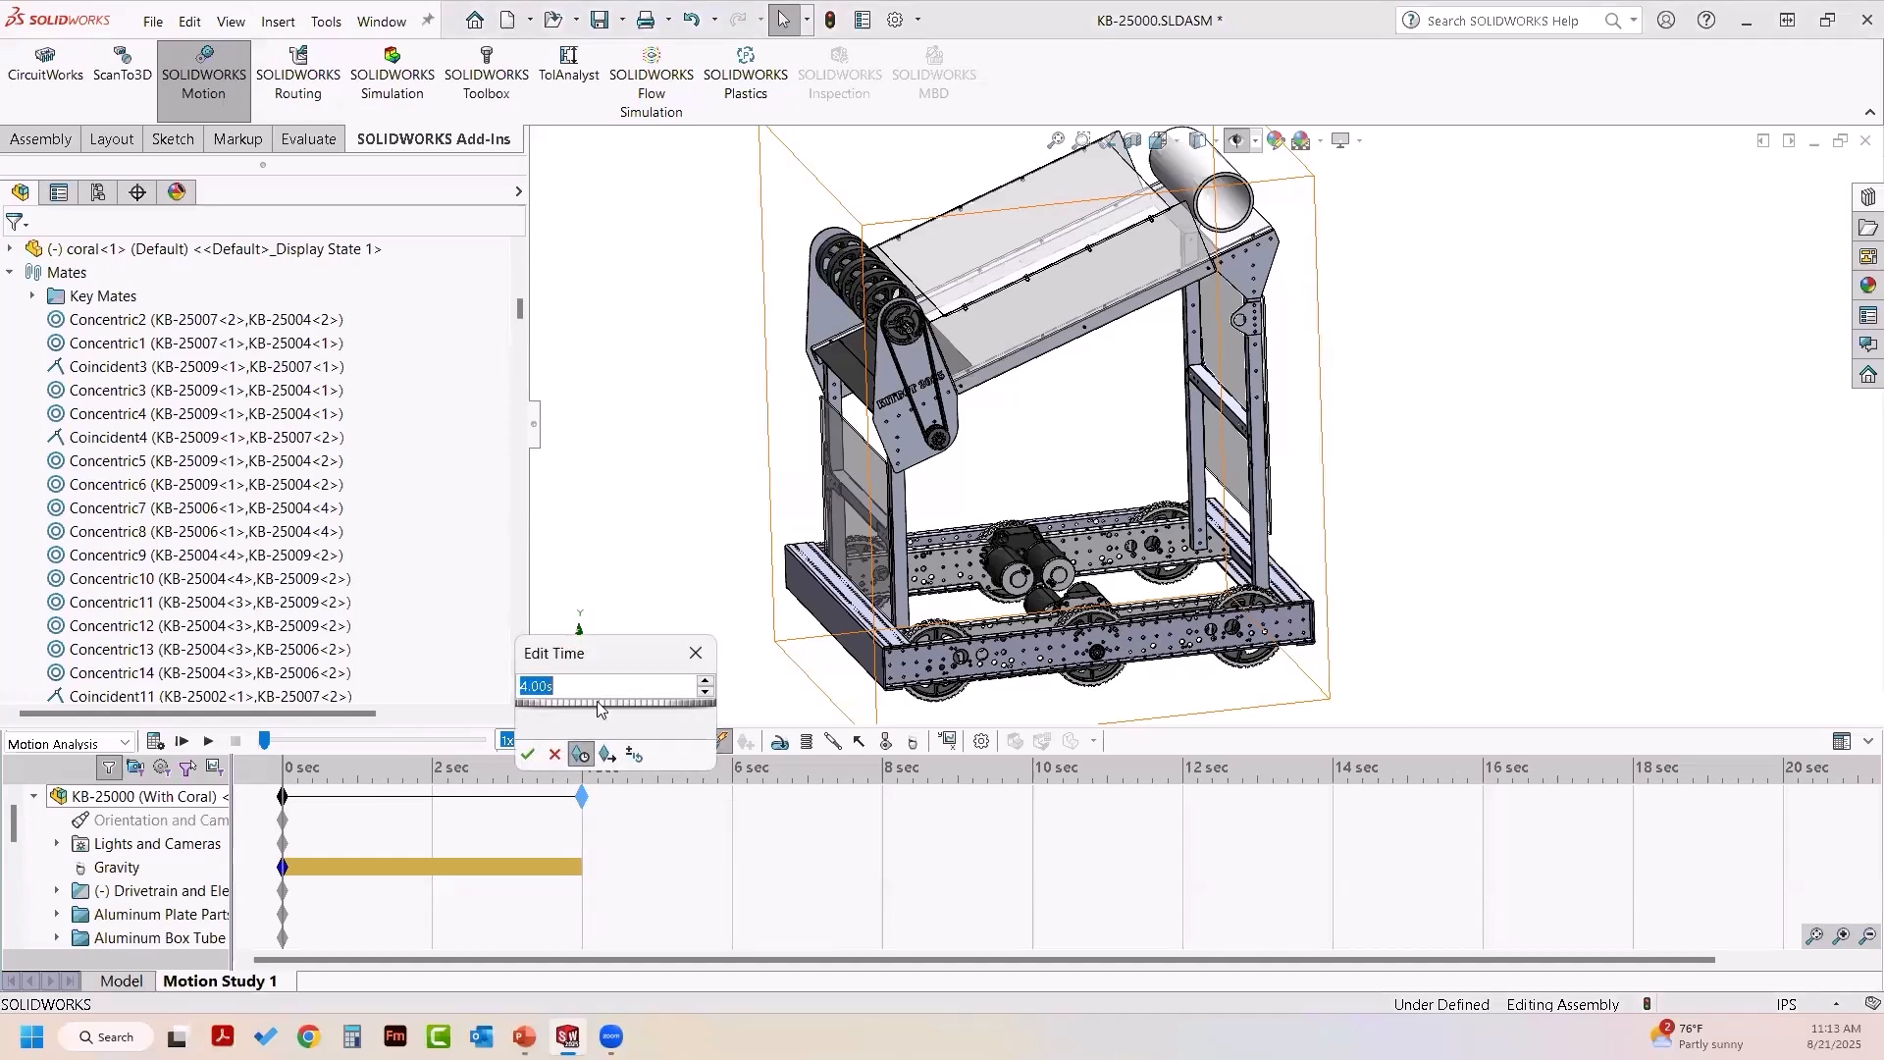
drag(589, 671, 648, 640)
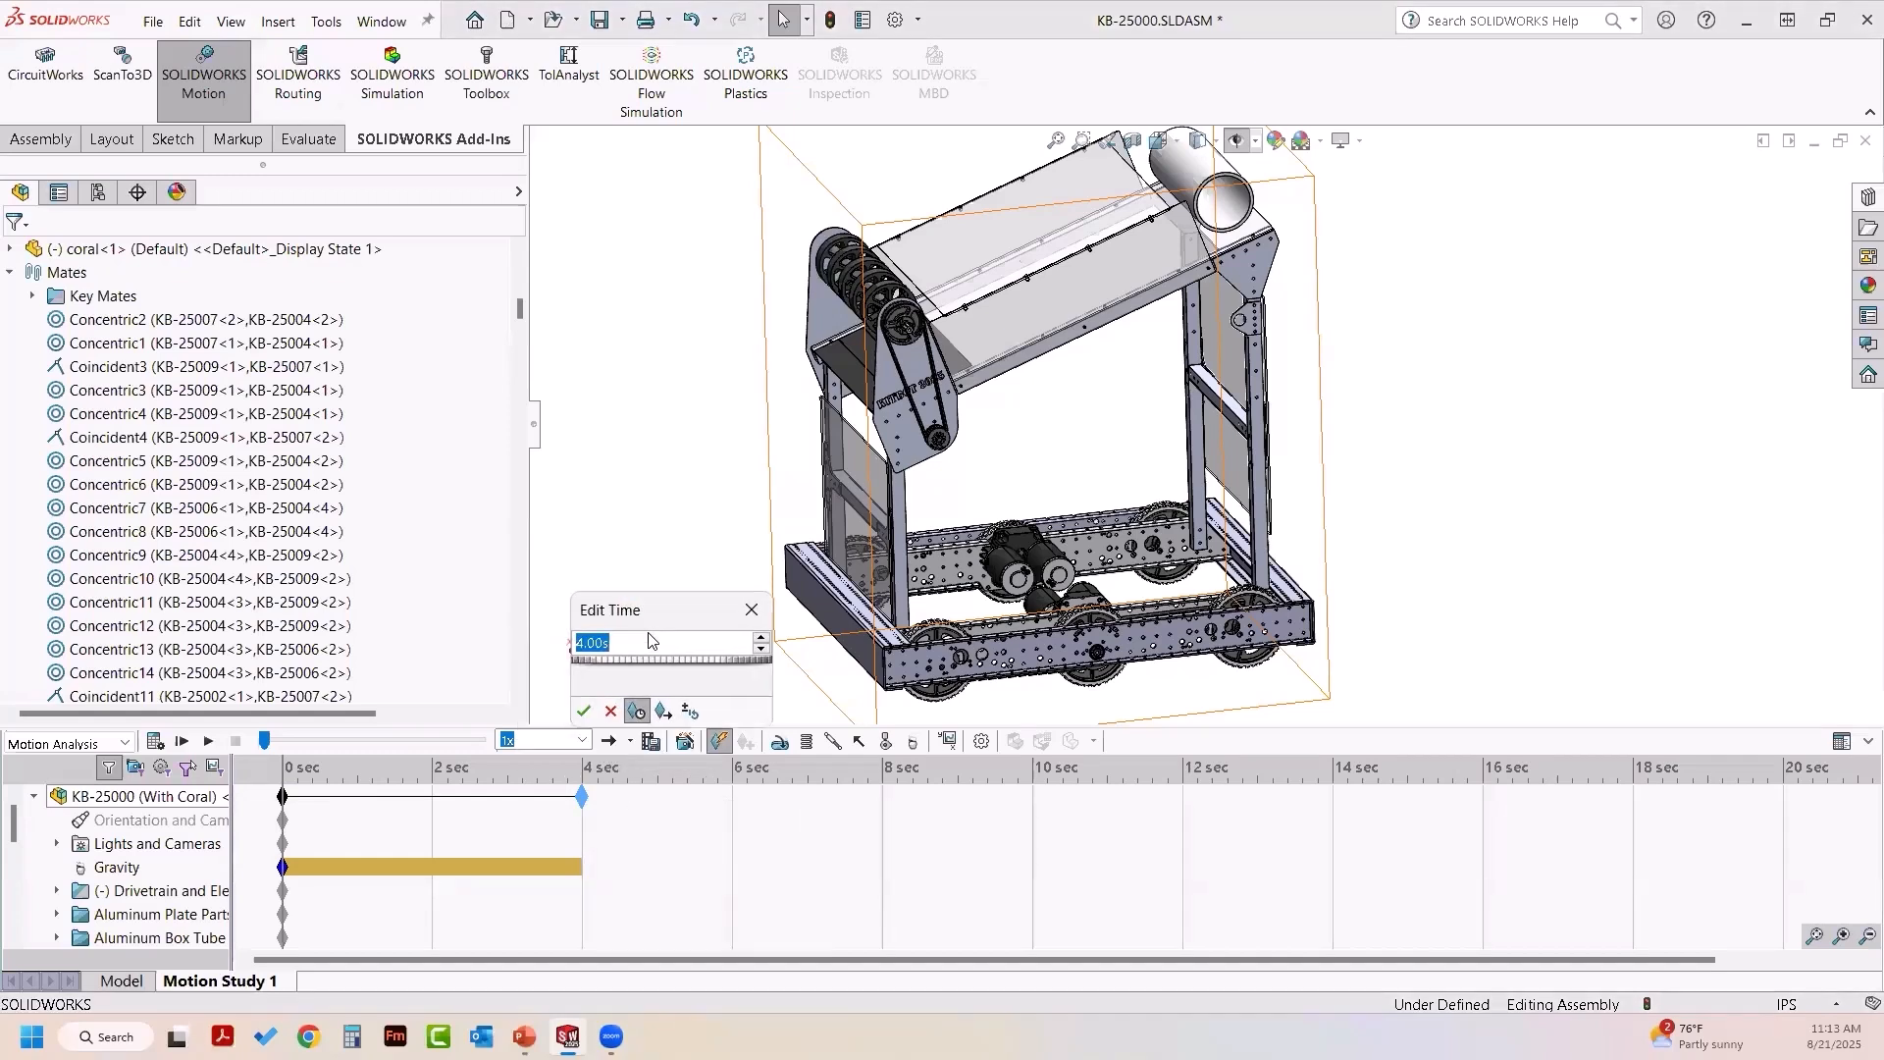
text(3)
click(584, 710)
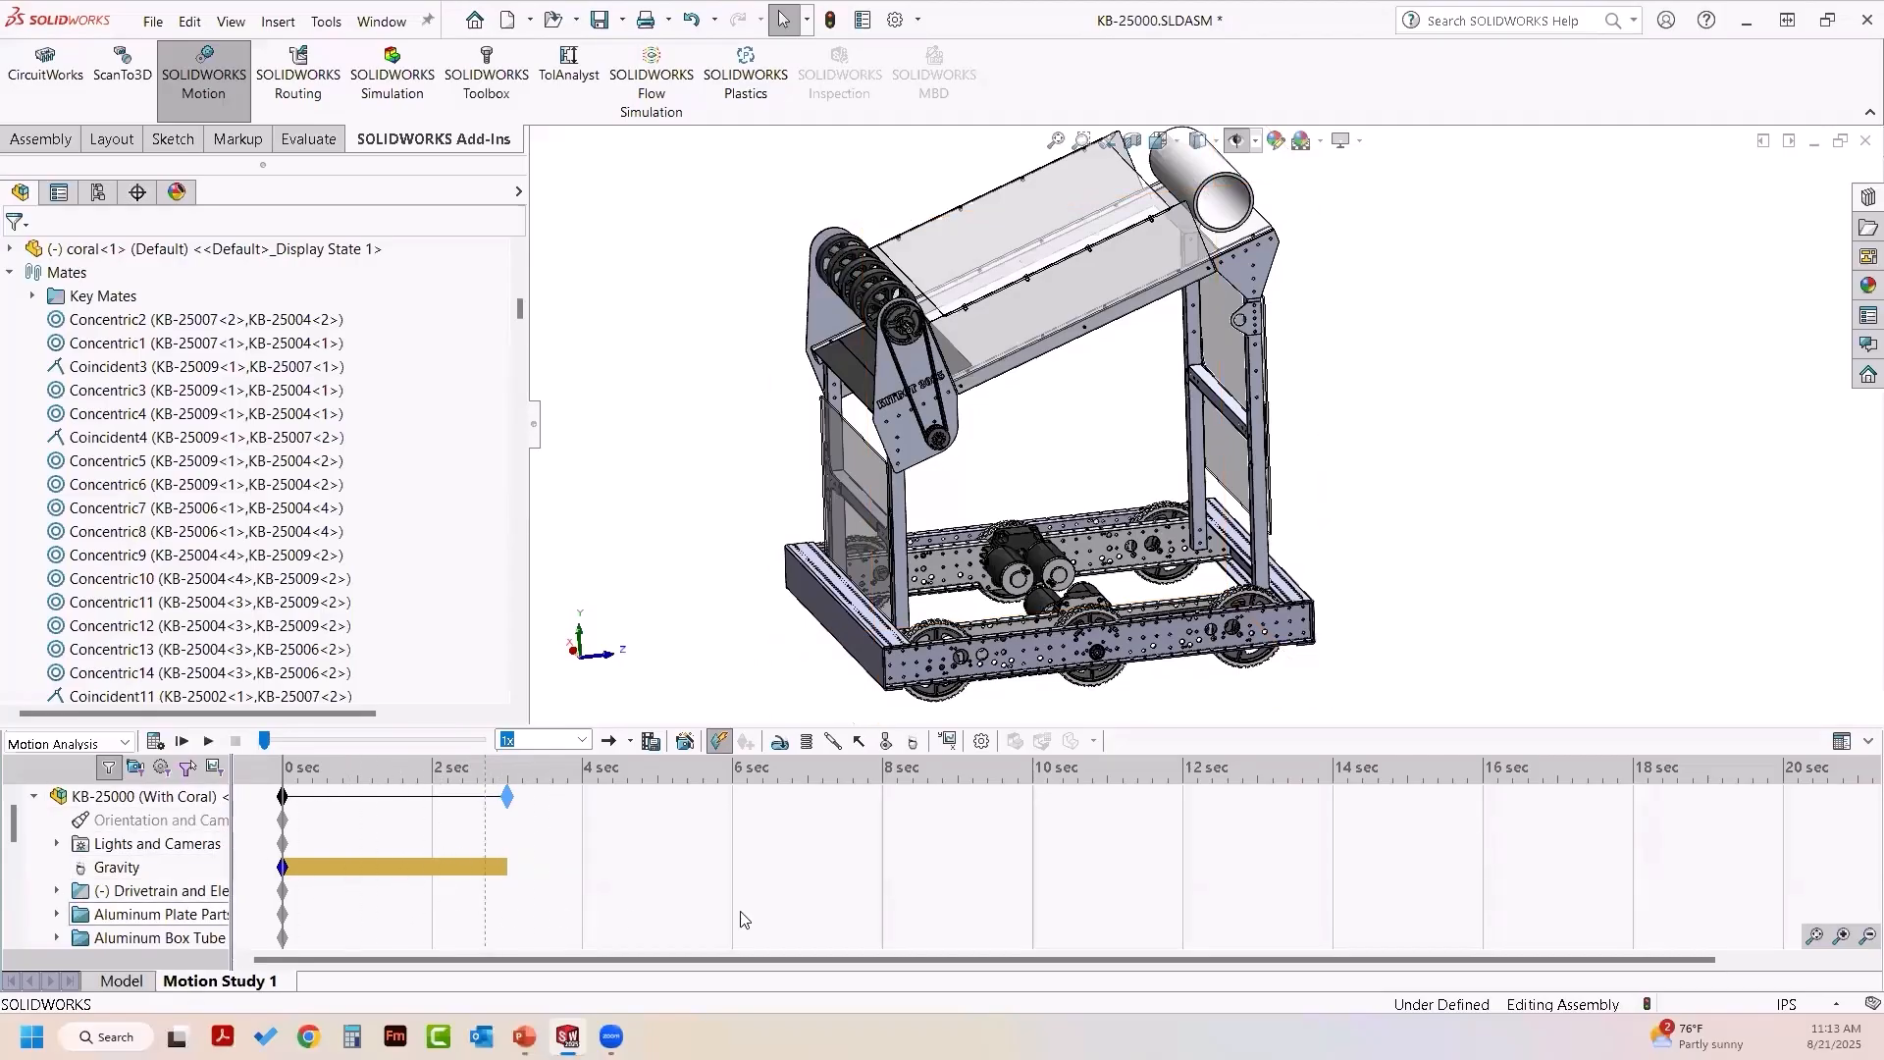
click(1815, 937)
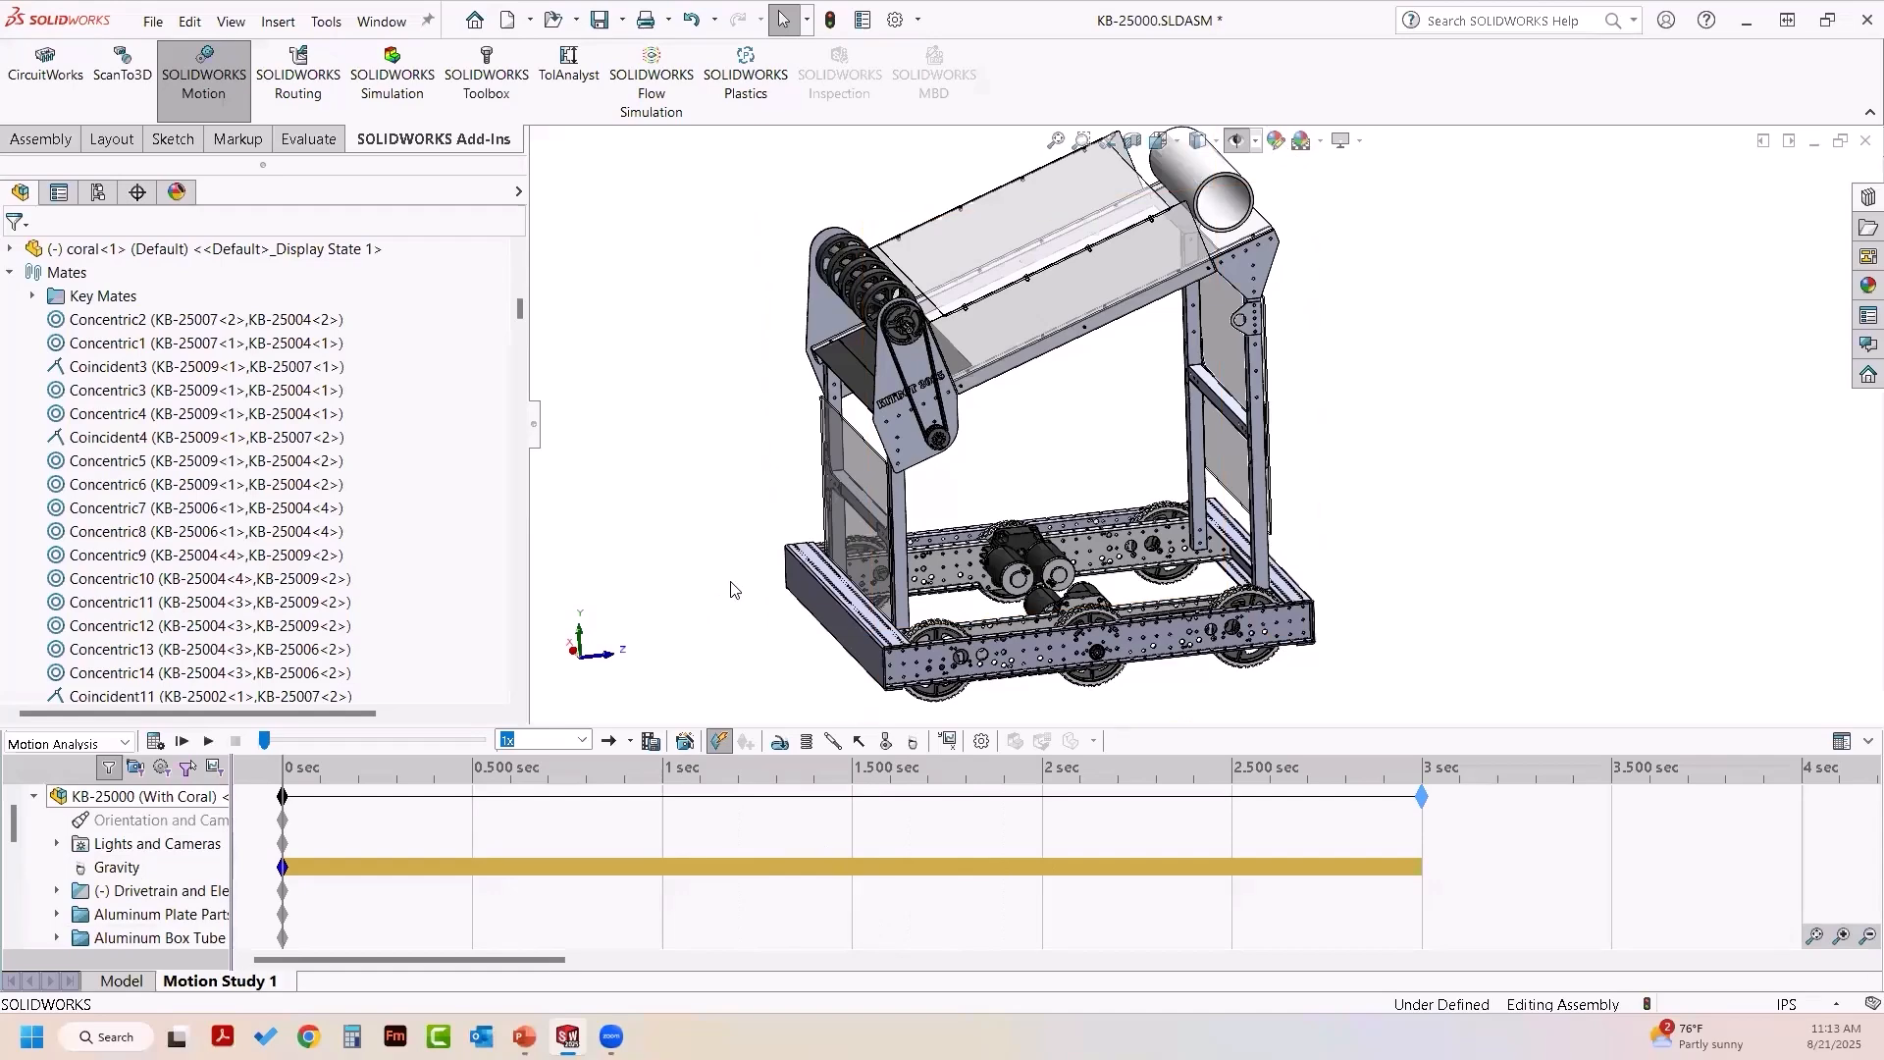
- Calculate the motion study with gravity acting on the coral tube
ctrl+middle_drag(731, 590, 719, 626)
scroll(731, 604, up, 1)
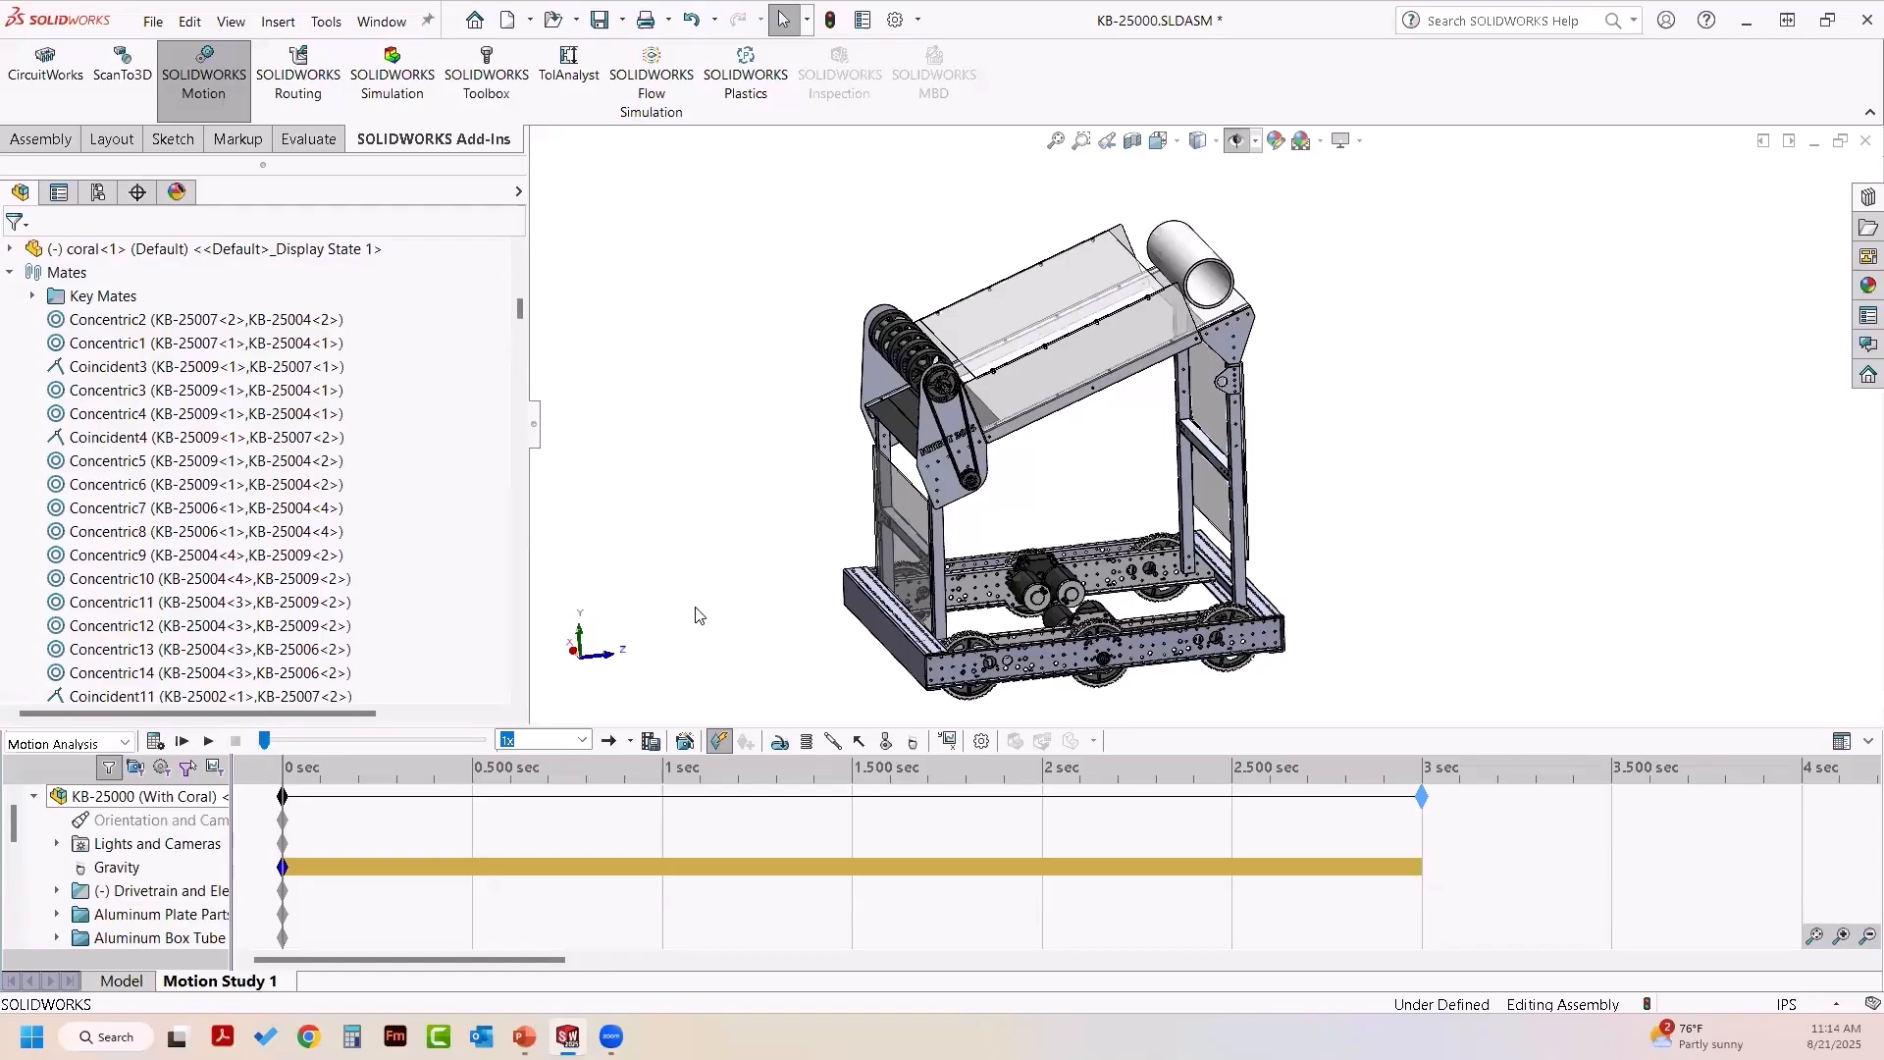
click(154, 743)
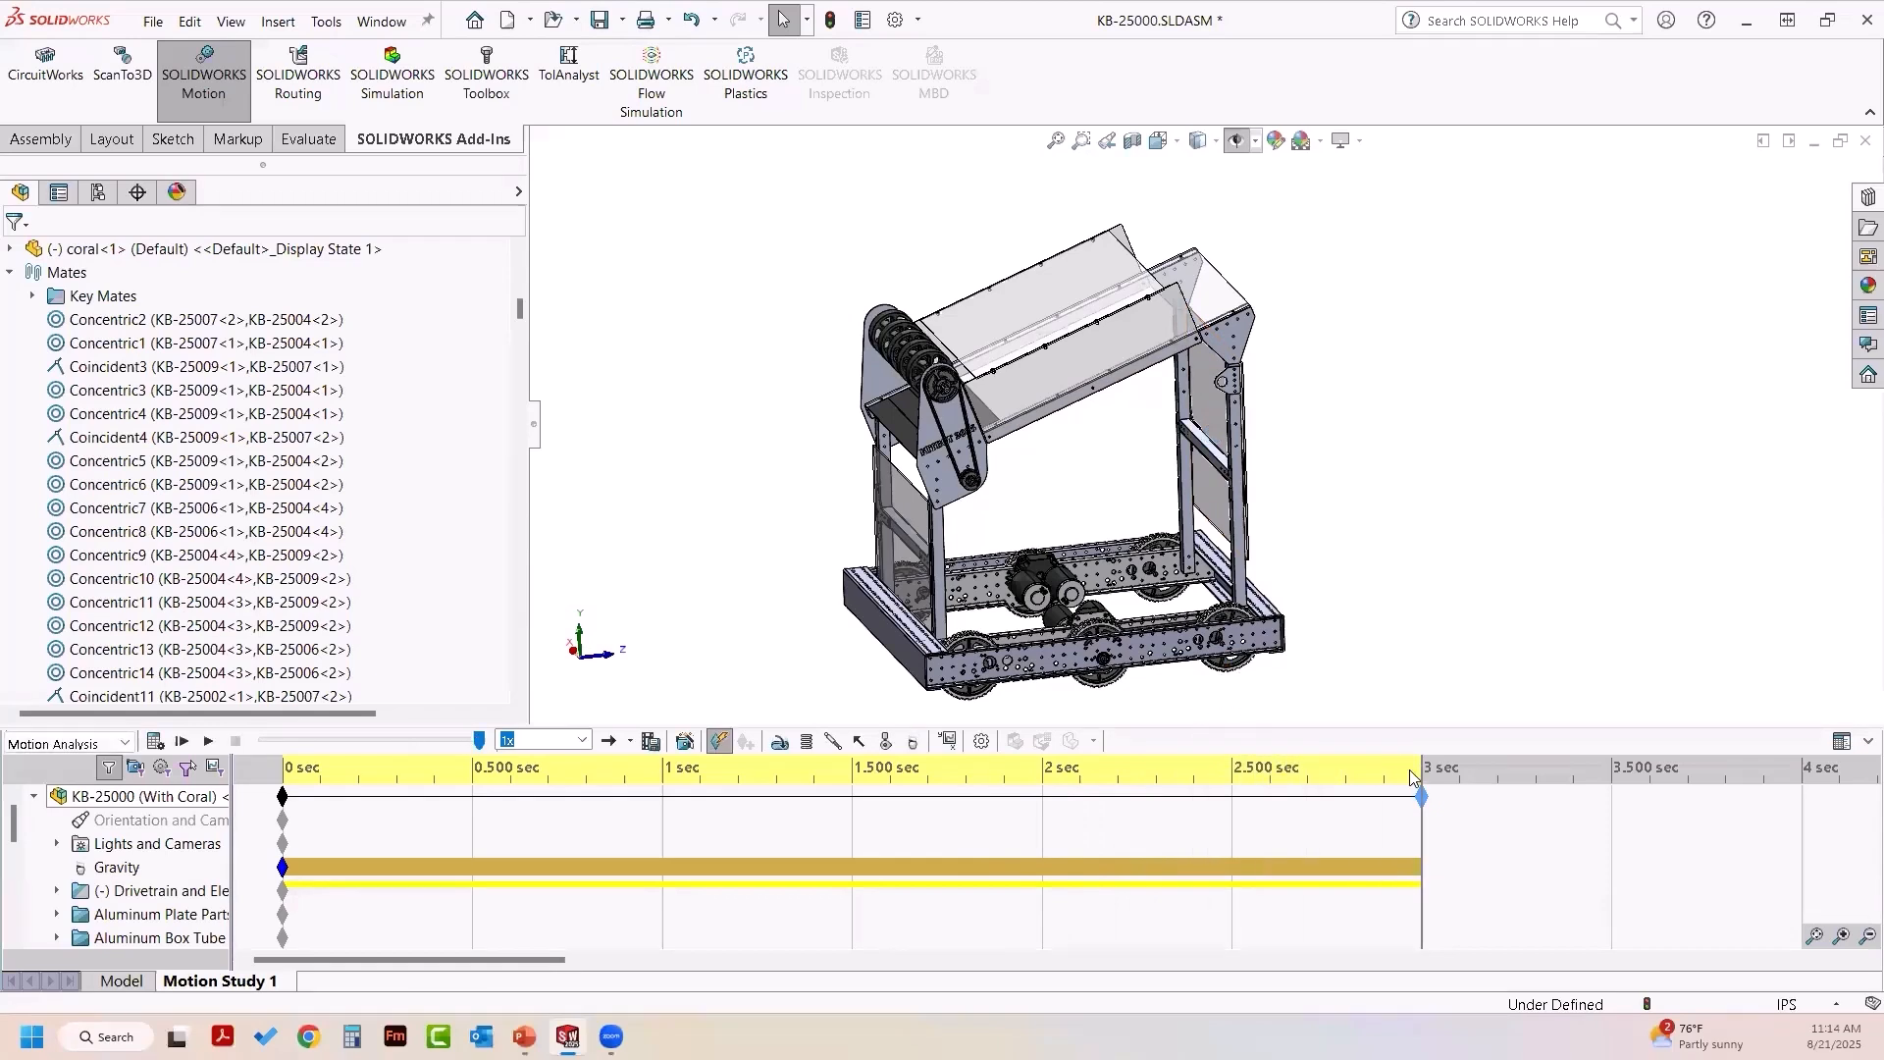
- Play back the calculated motion from the start and return the time bar to 0 seconds
click(209, 742)
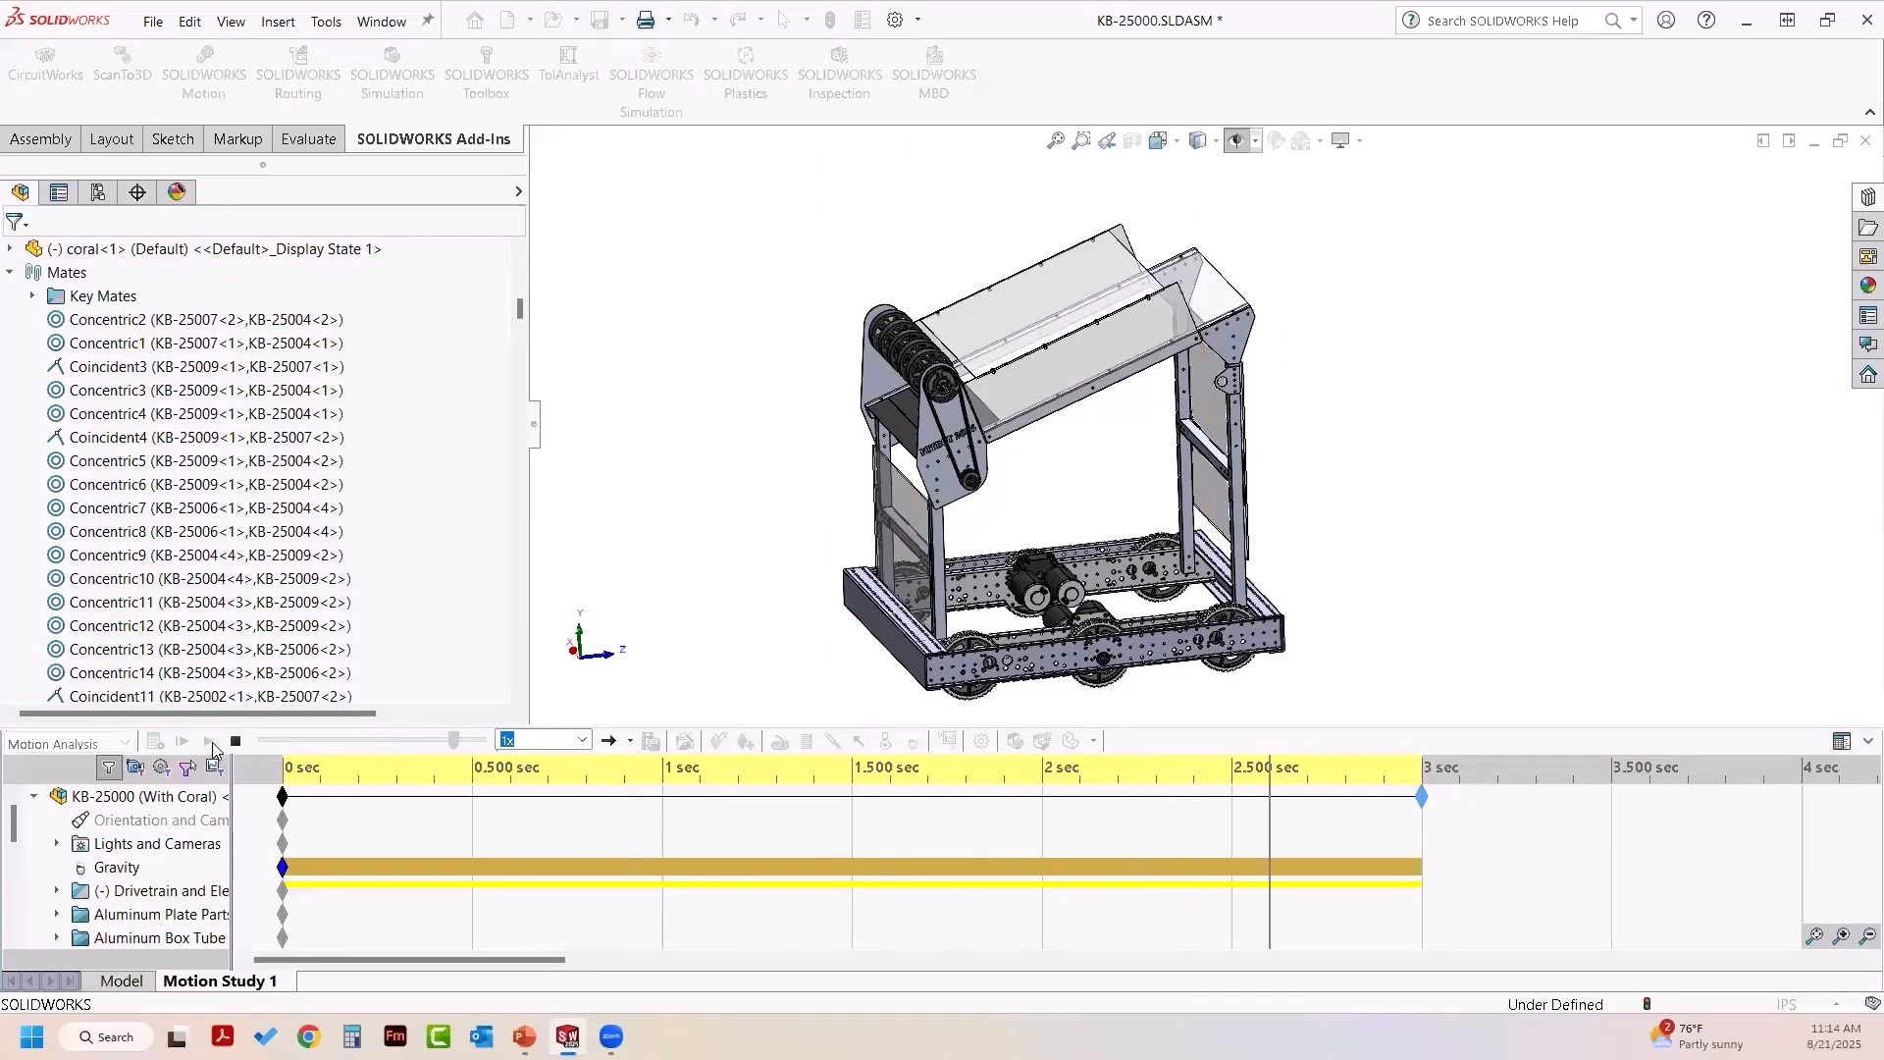
click(182, 743)
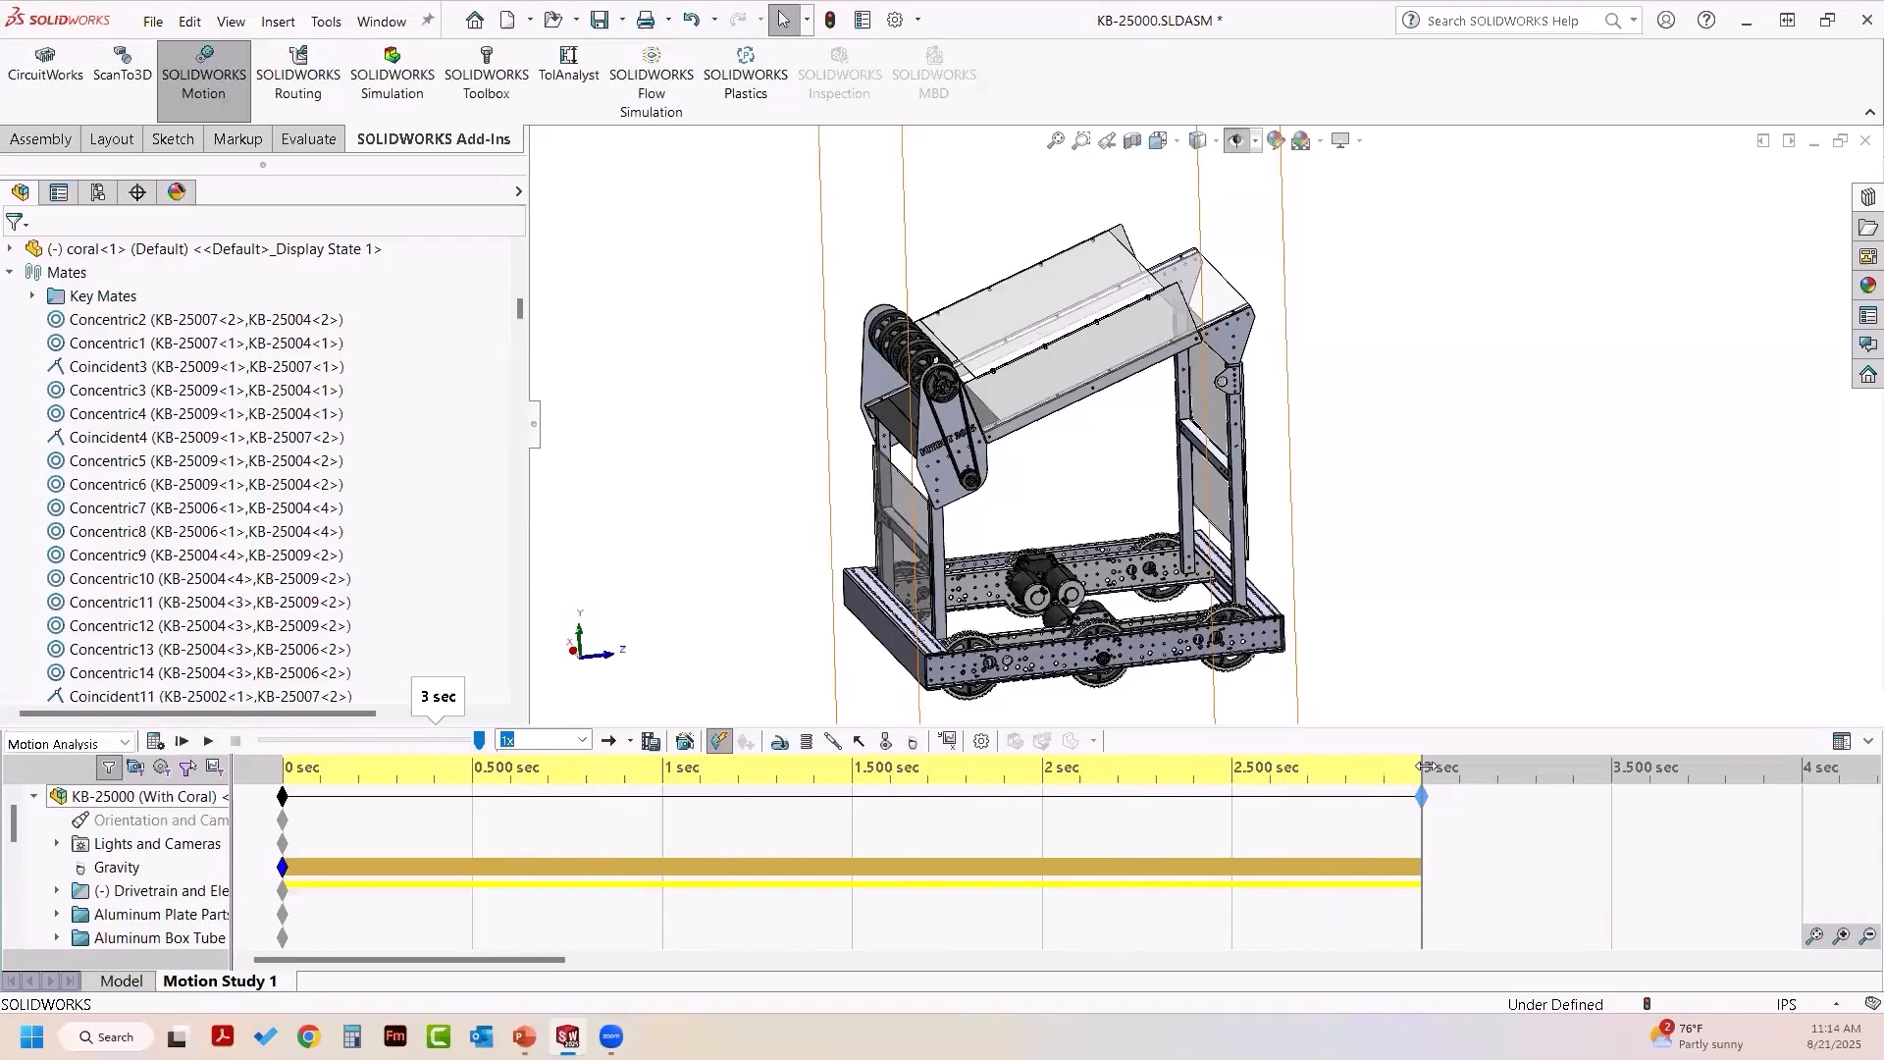
drag(1410, 769, 283, 782)
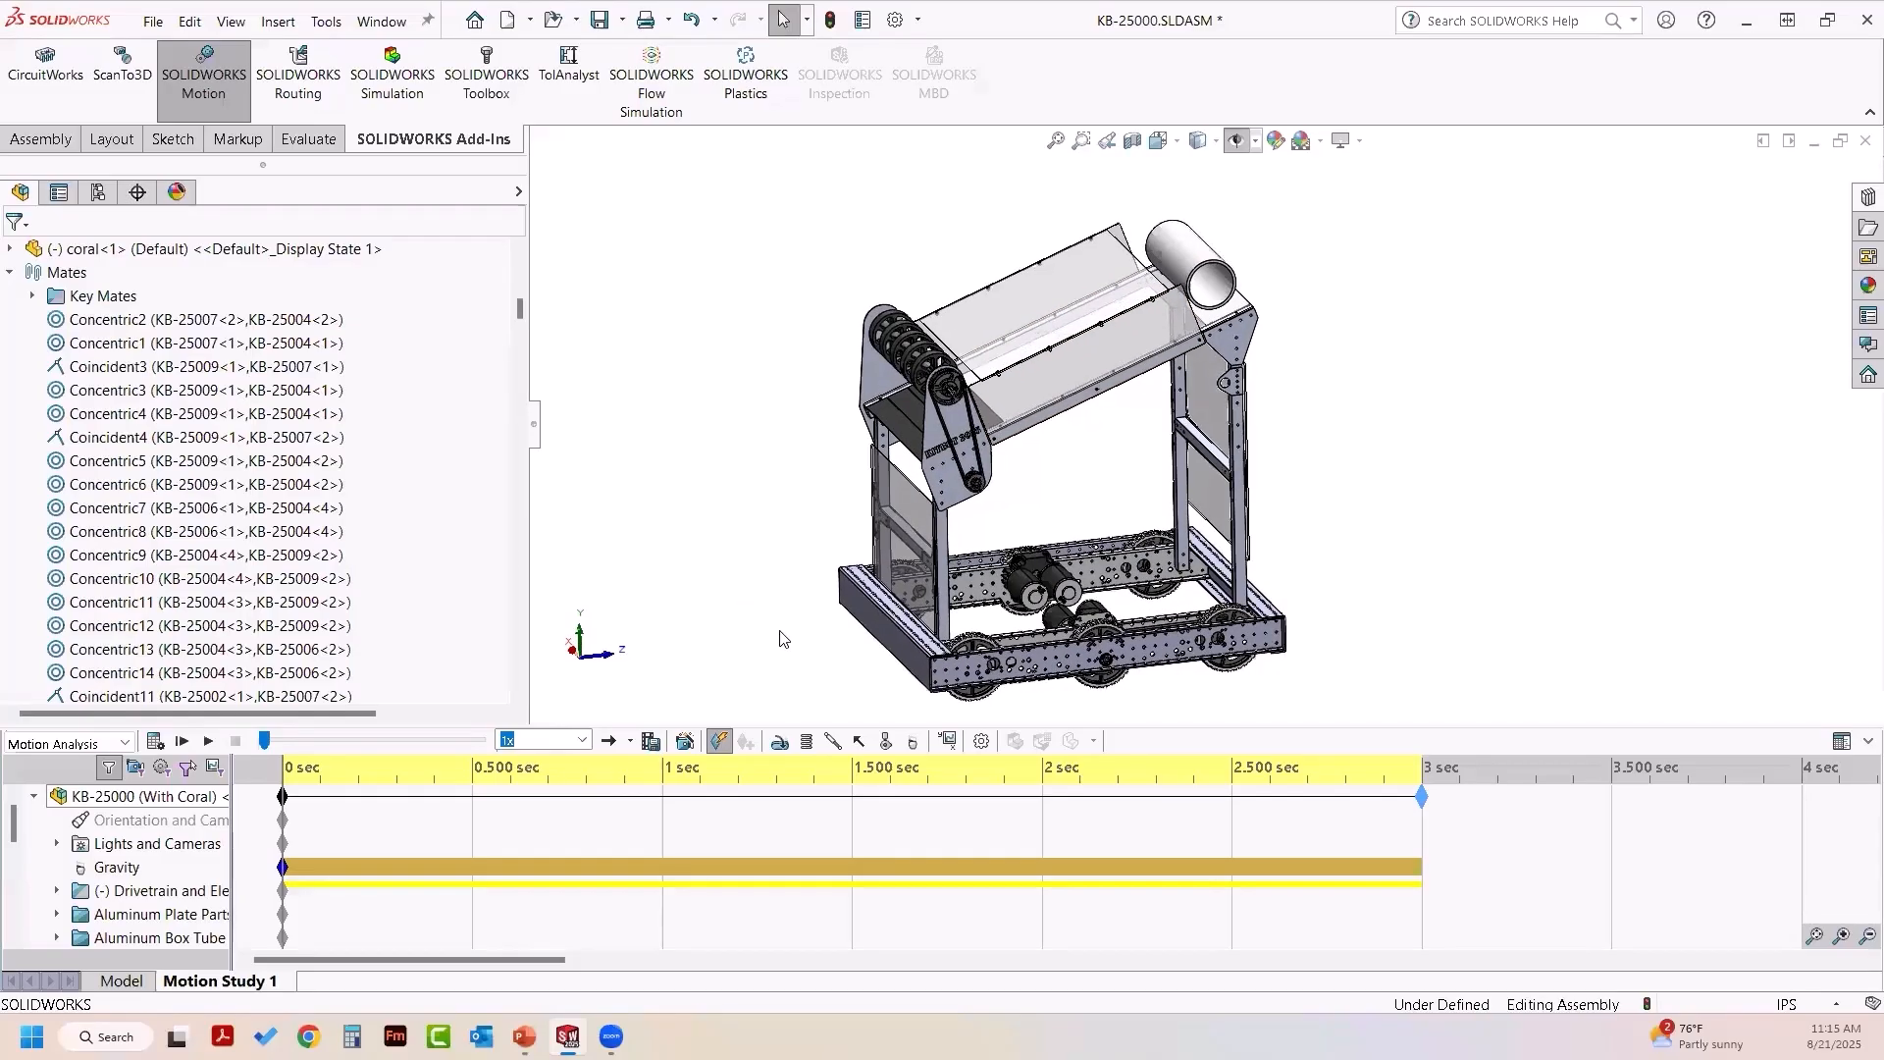
- Start a Solid Bodies contact definition in the motion study
click(884, 742)
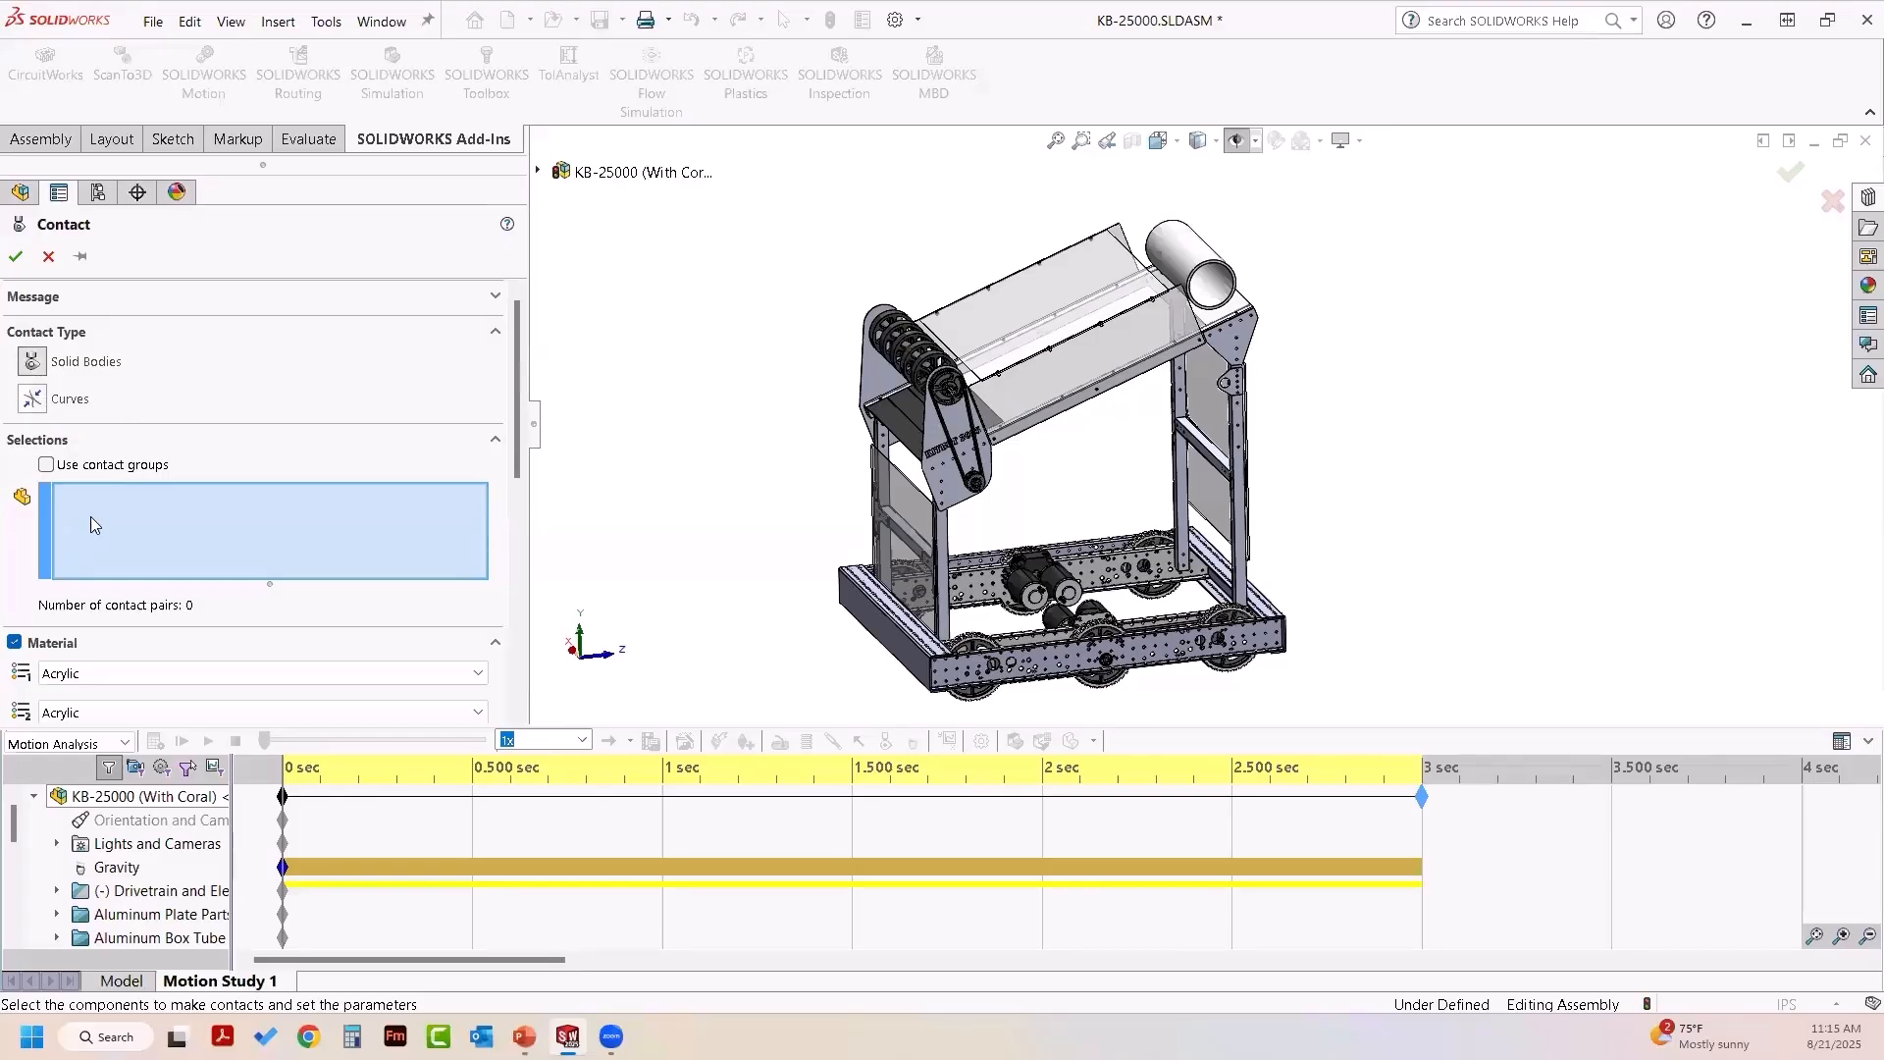
mouse_move(652, 546)
middle_down()
mouse_move(677, 550)
mouse_move(652, 526)
mouse_move(643, 541)
middle_up()
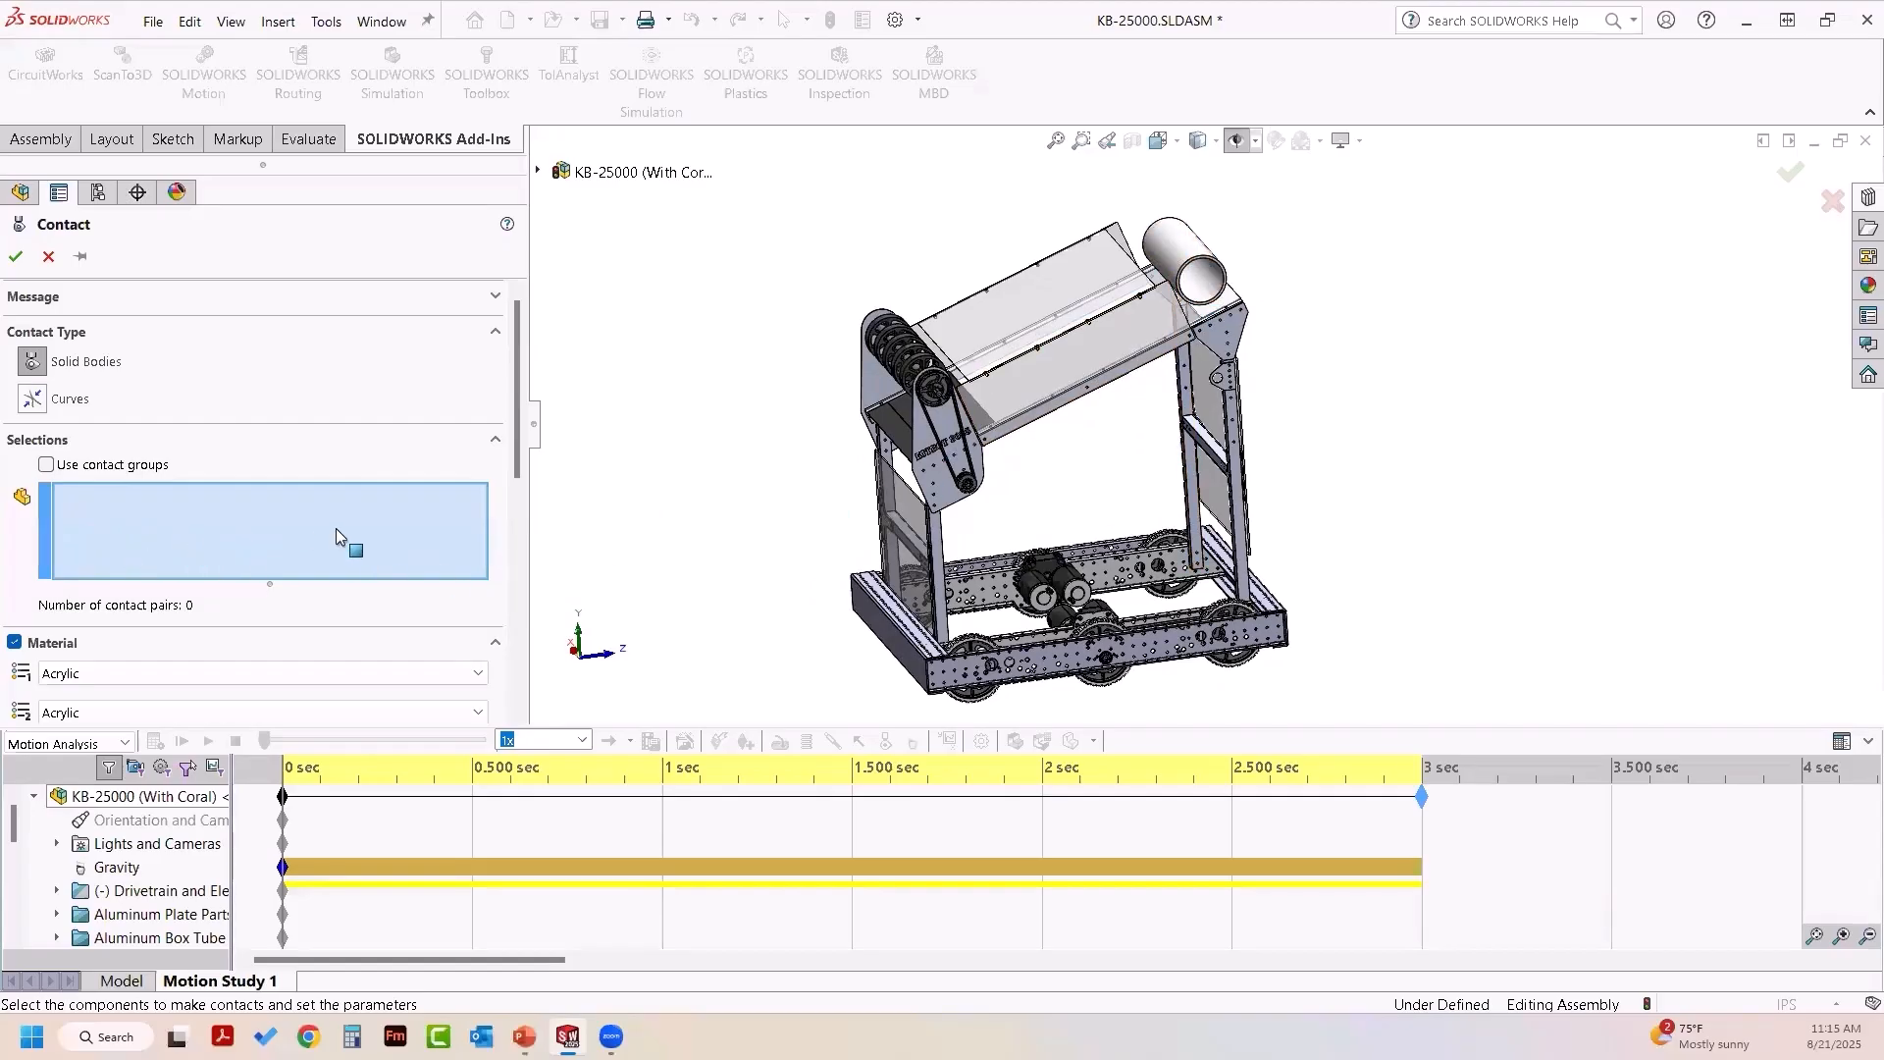
- Select the coral tube, ramp sheet KB-25010 and four gaff tape strips as ungrouped contact bodies, and clear the selections
click(1213, 312)
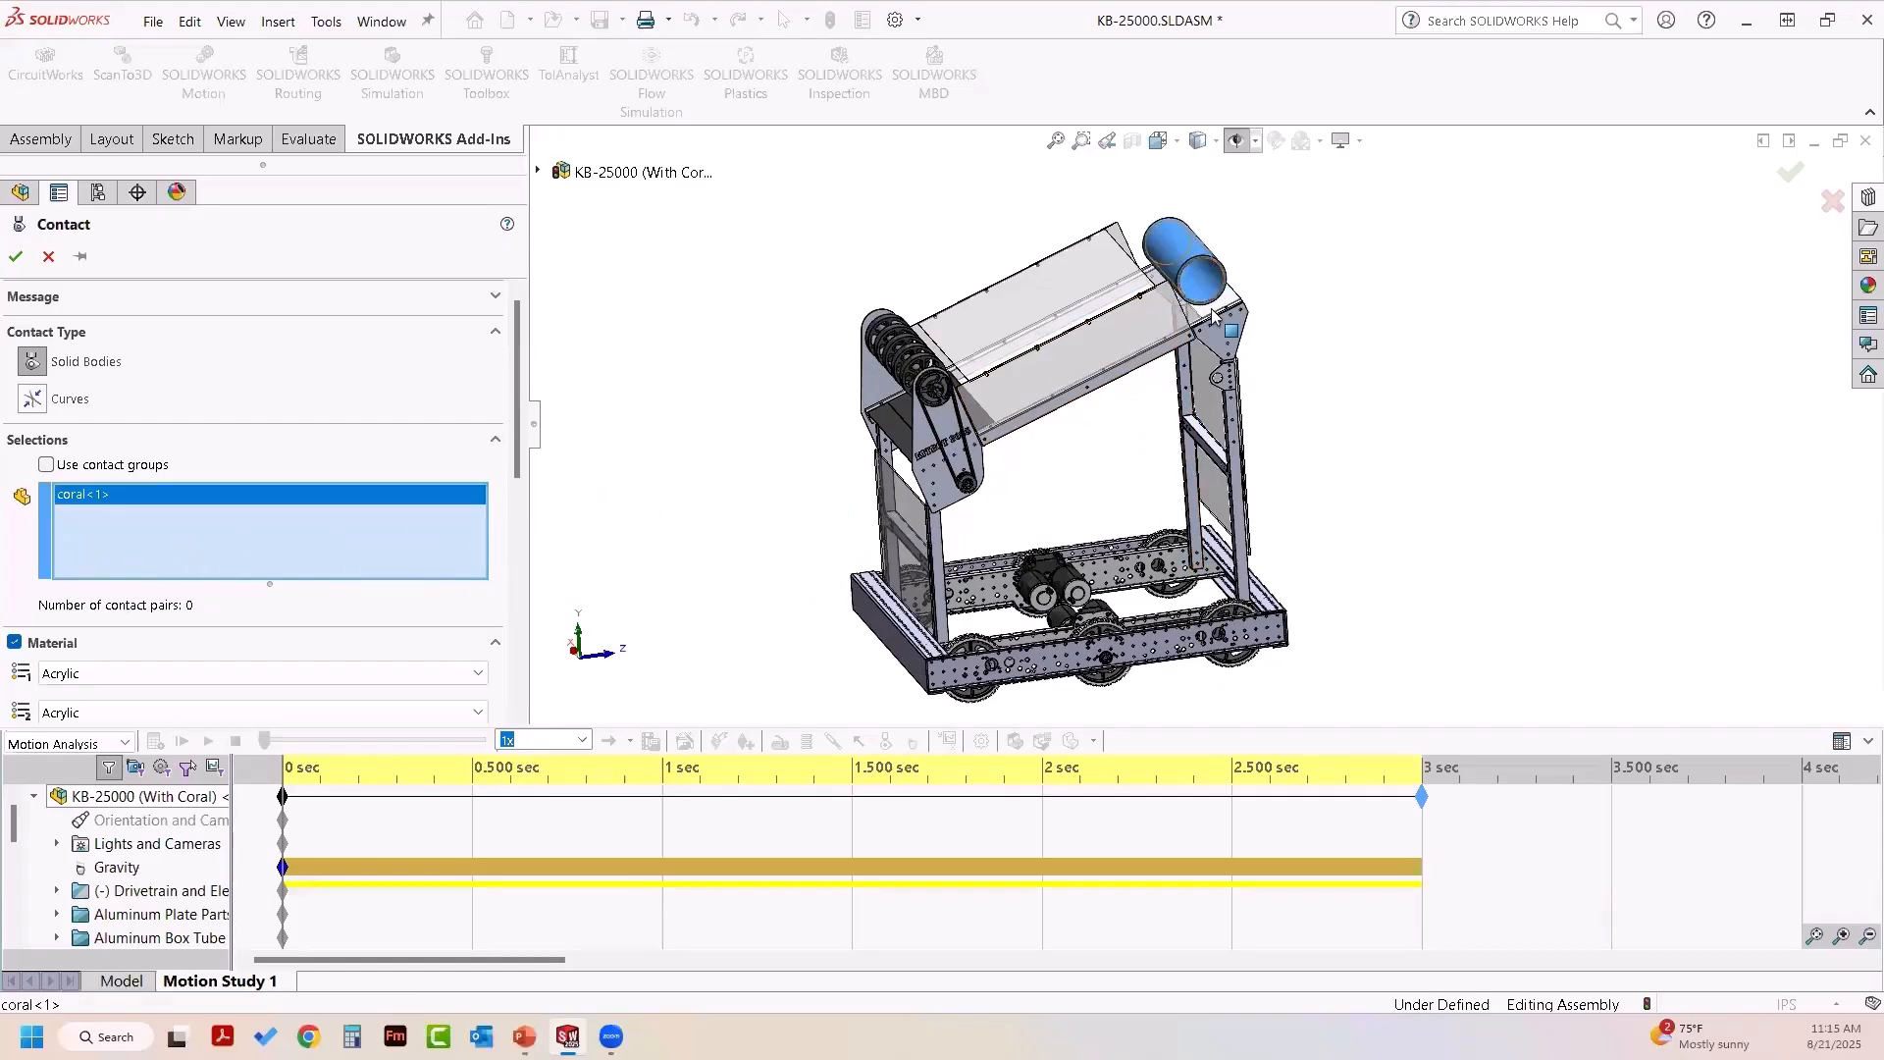
click(1217, 323)
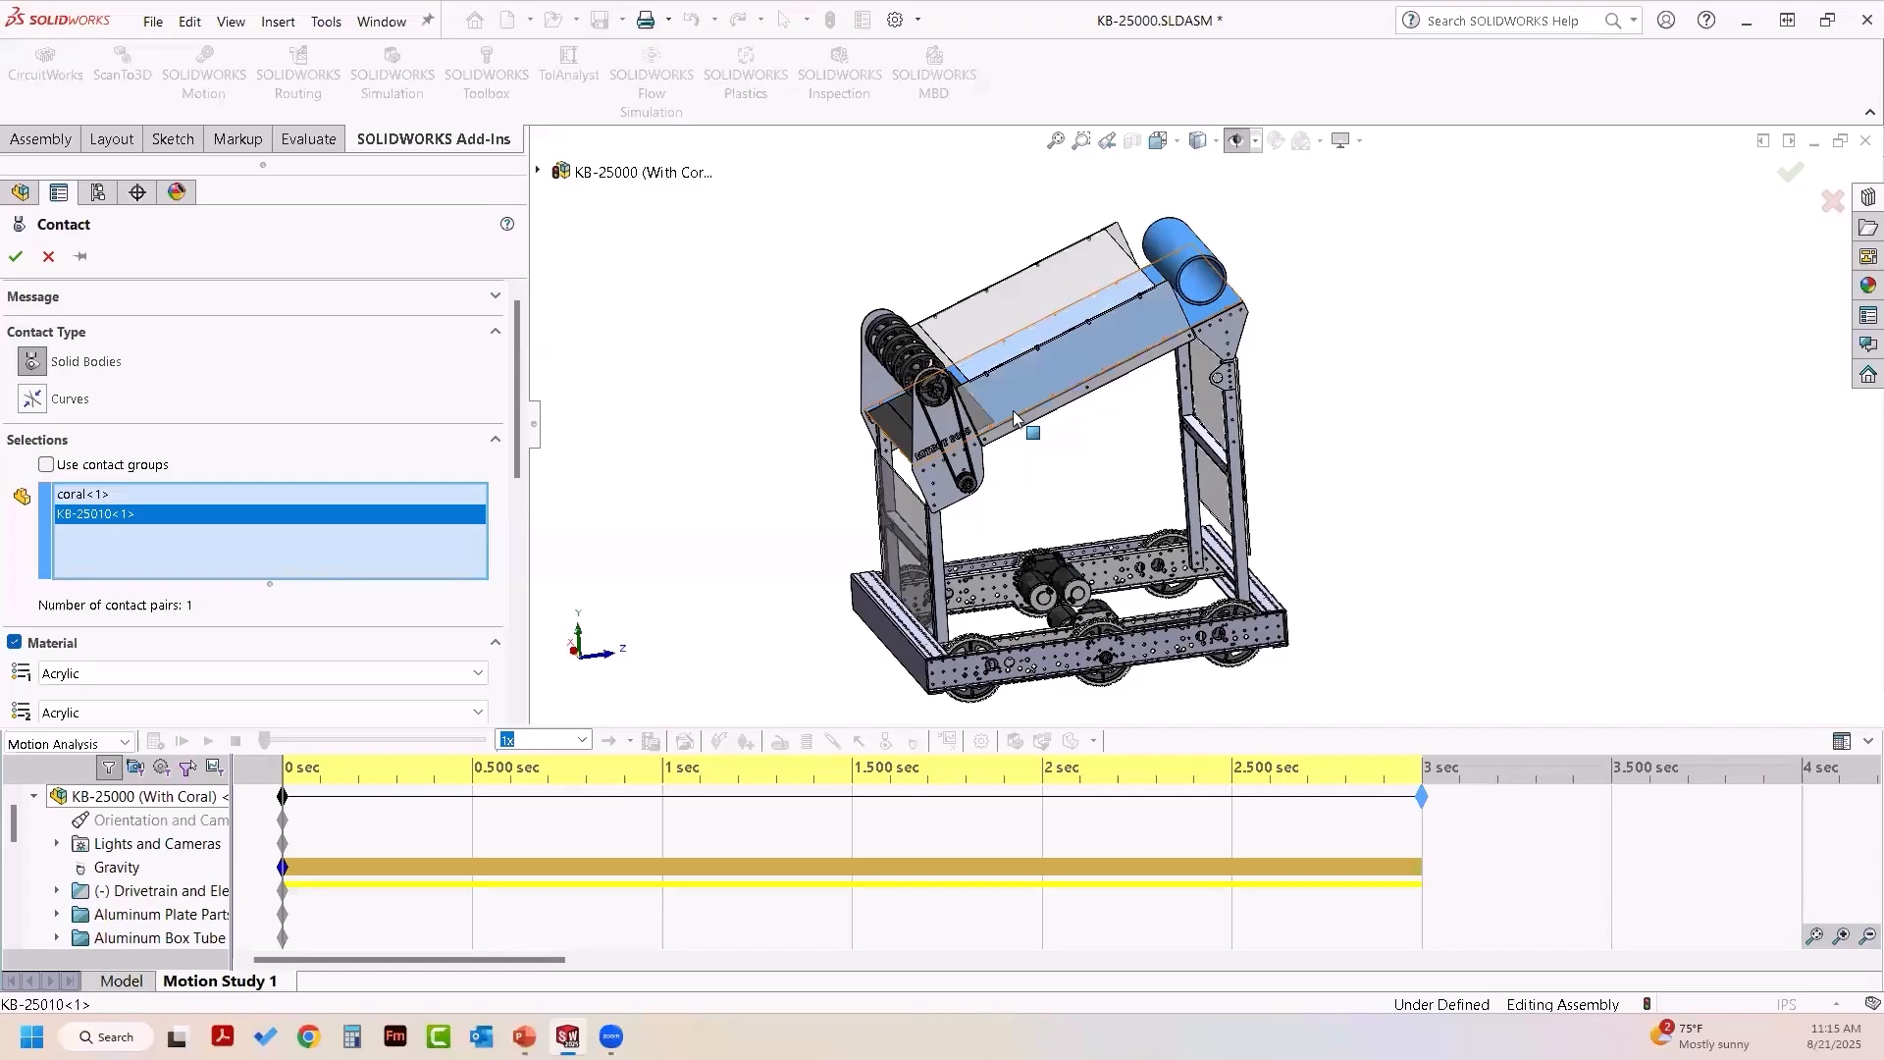
click(900, 429)
click(915, 426)
middle_drag(795, 496, 952, 401)
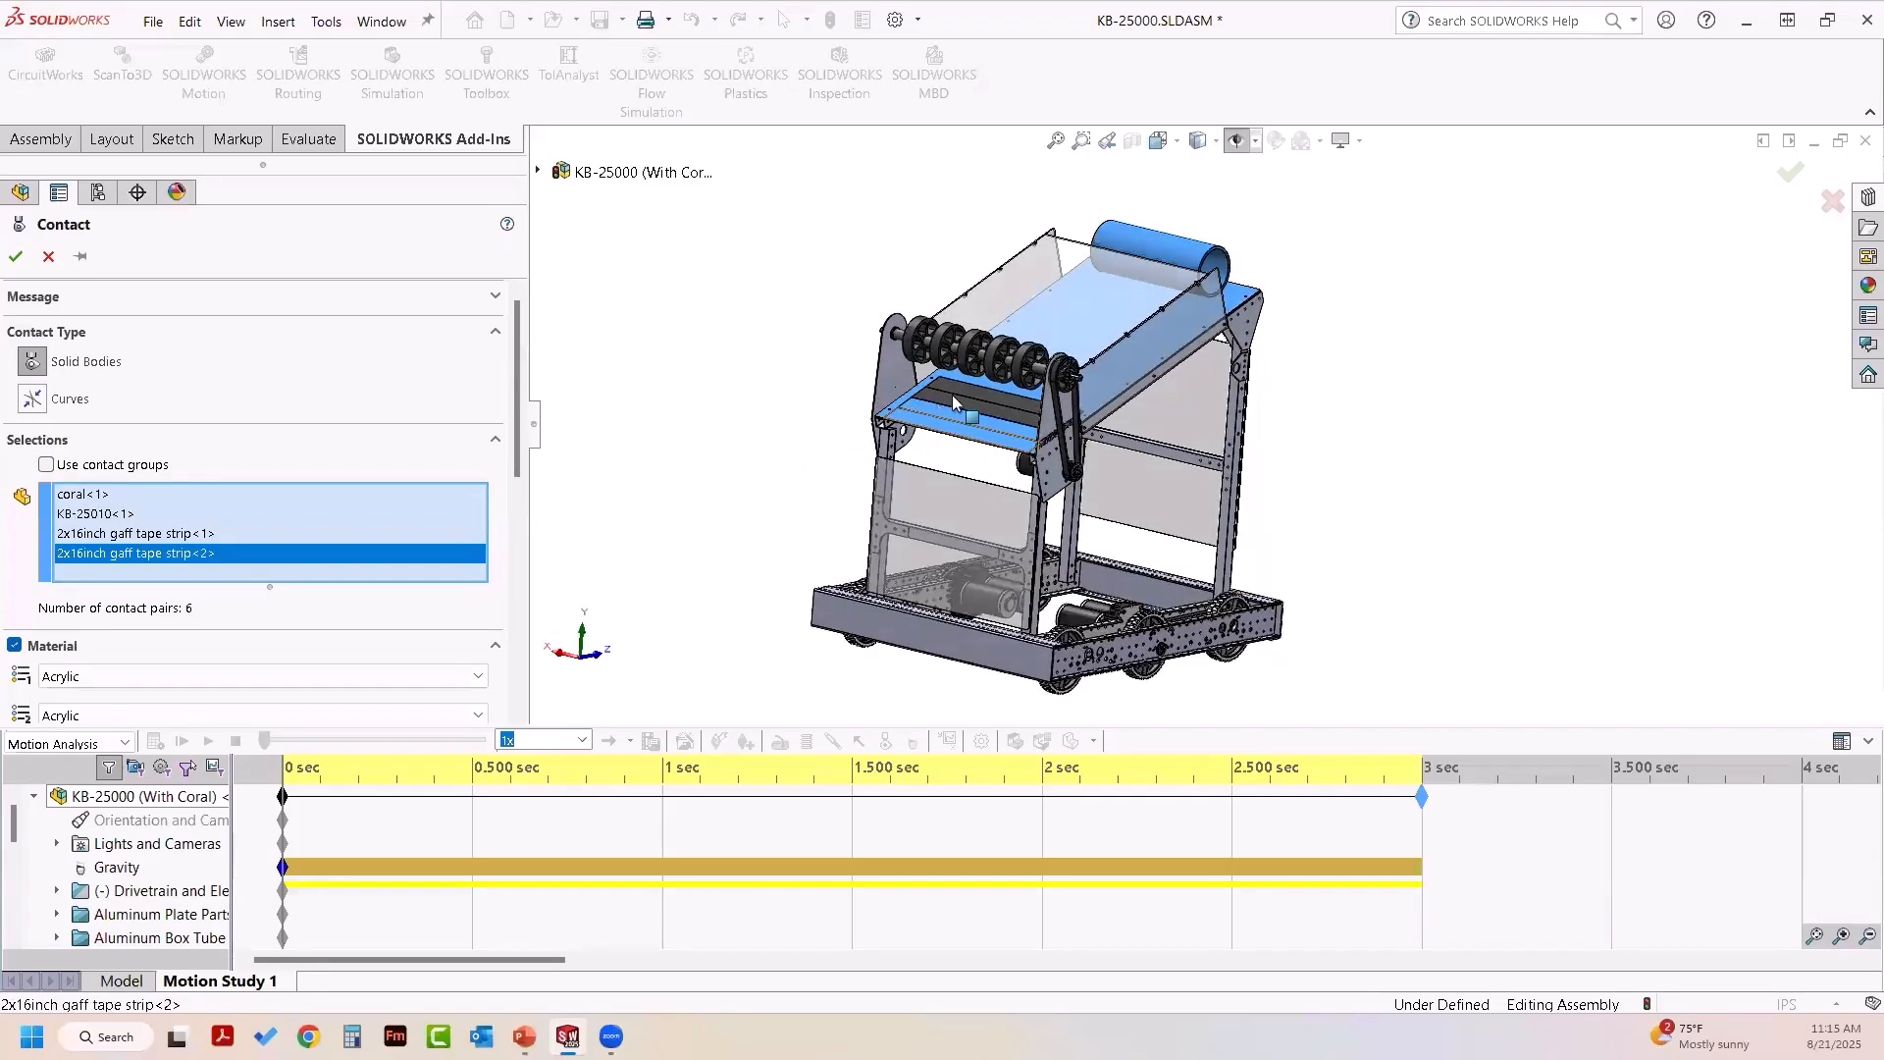
click(956, 391)
click(969, 410)
middle_drag(779, 433, 776, 458)
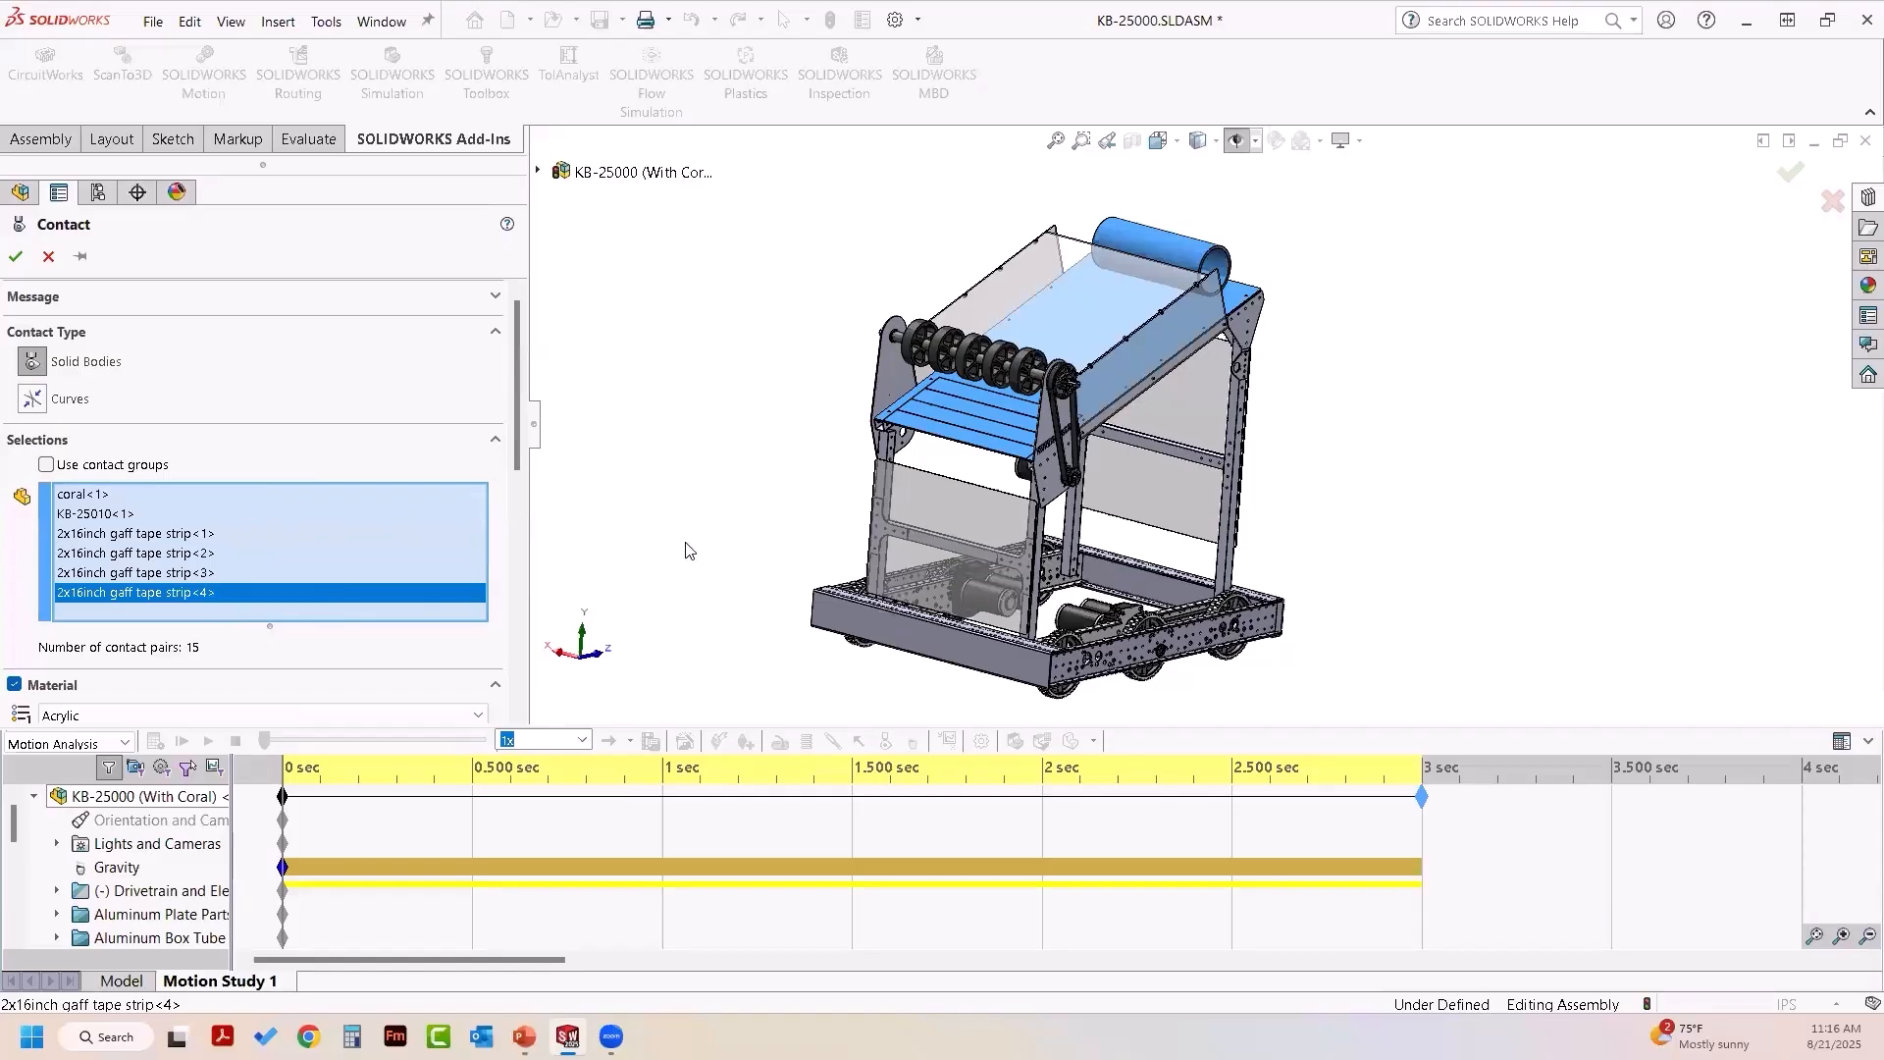
middle_drag(685, 542, 679, 548)
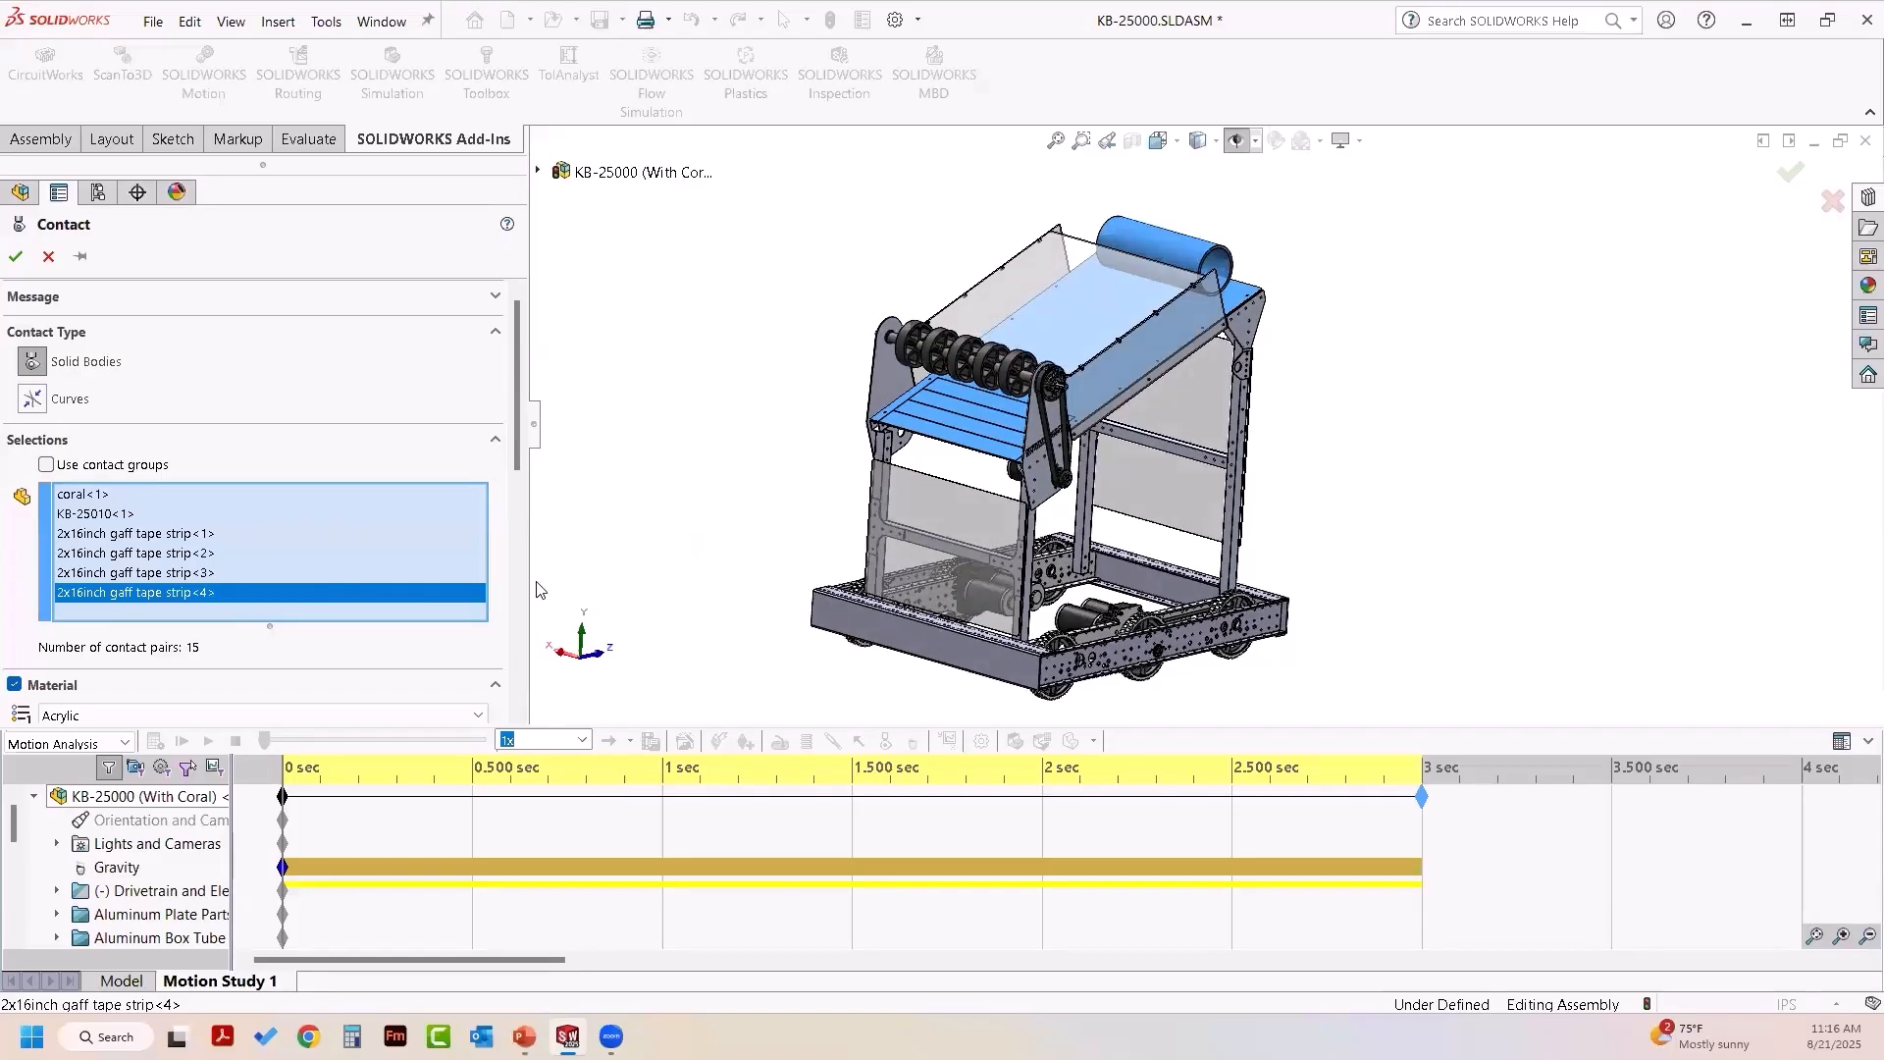
right_click(453, 610)
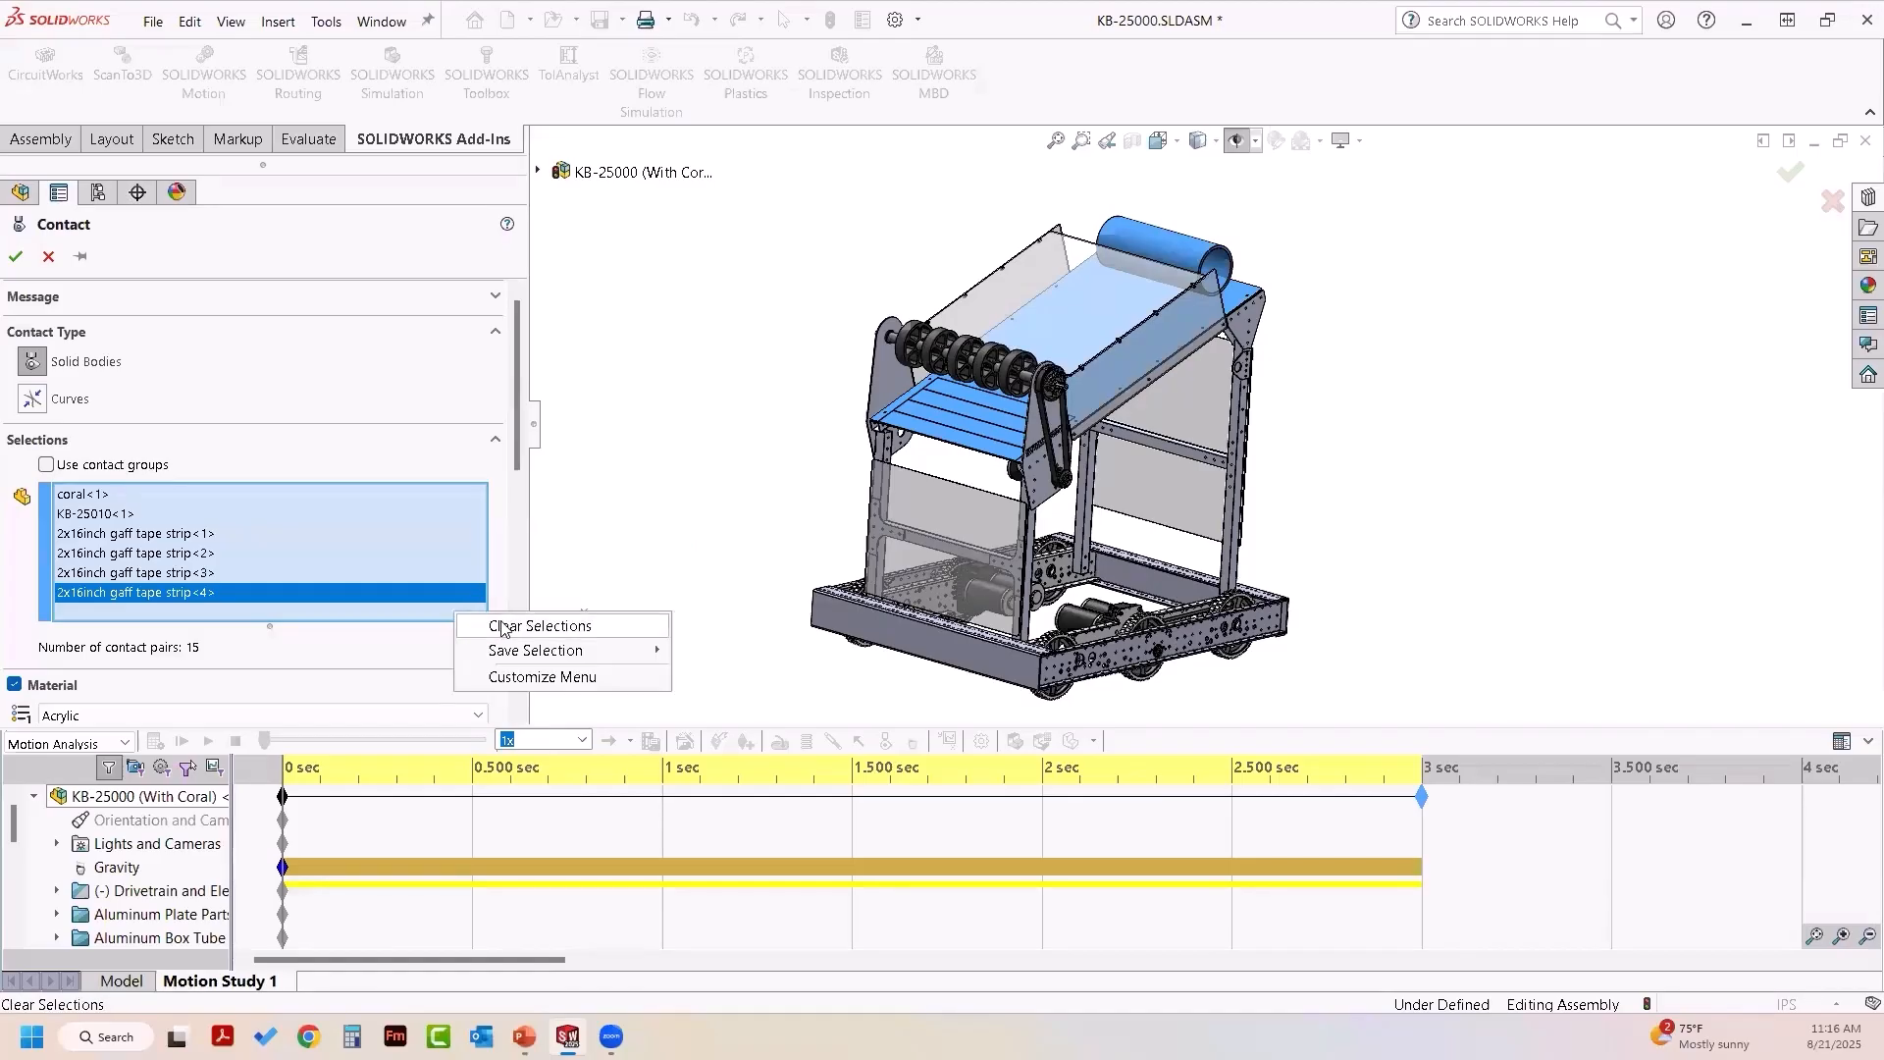
click(502, 625)
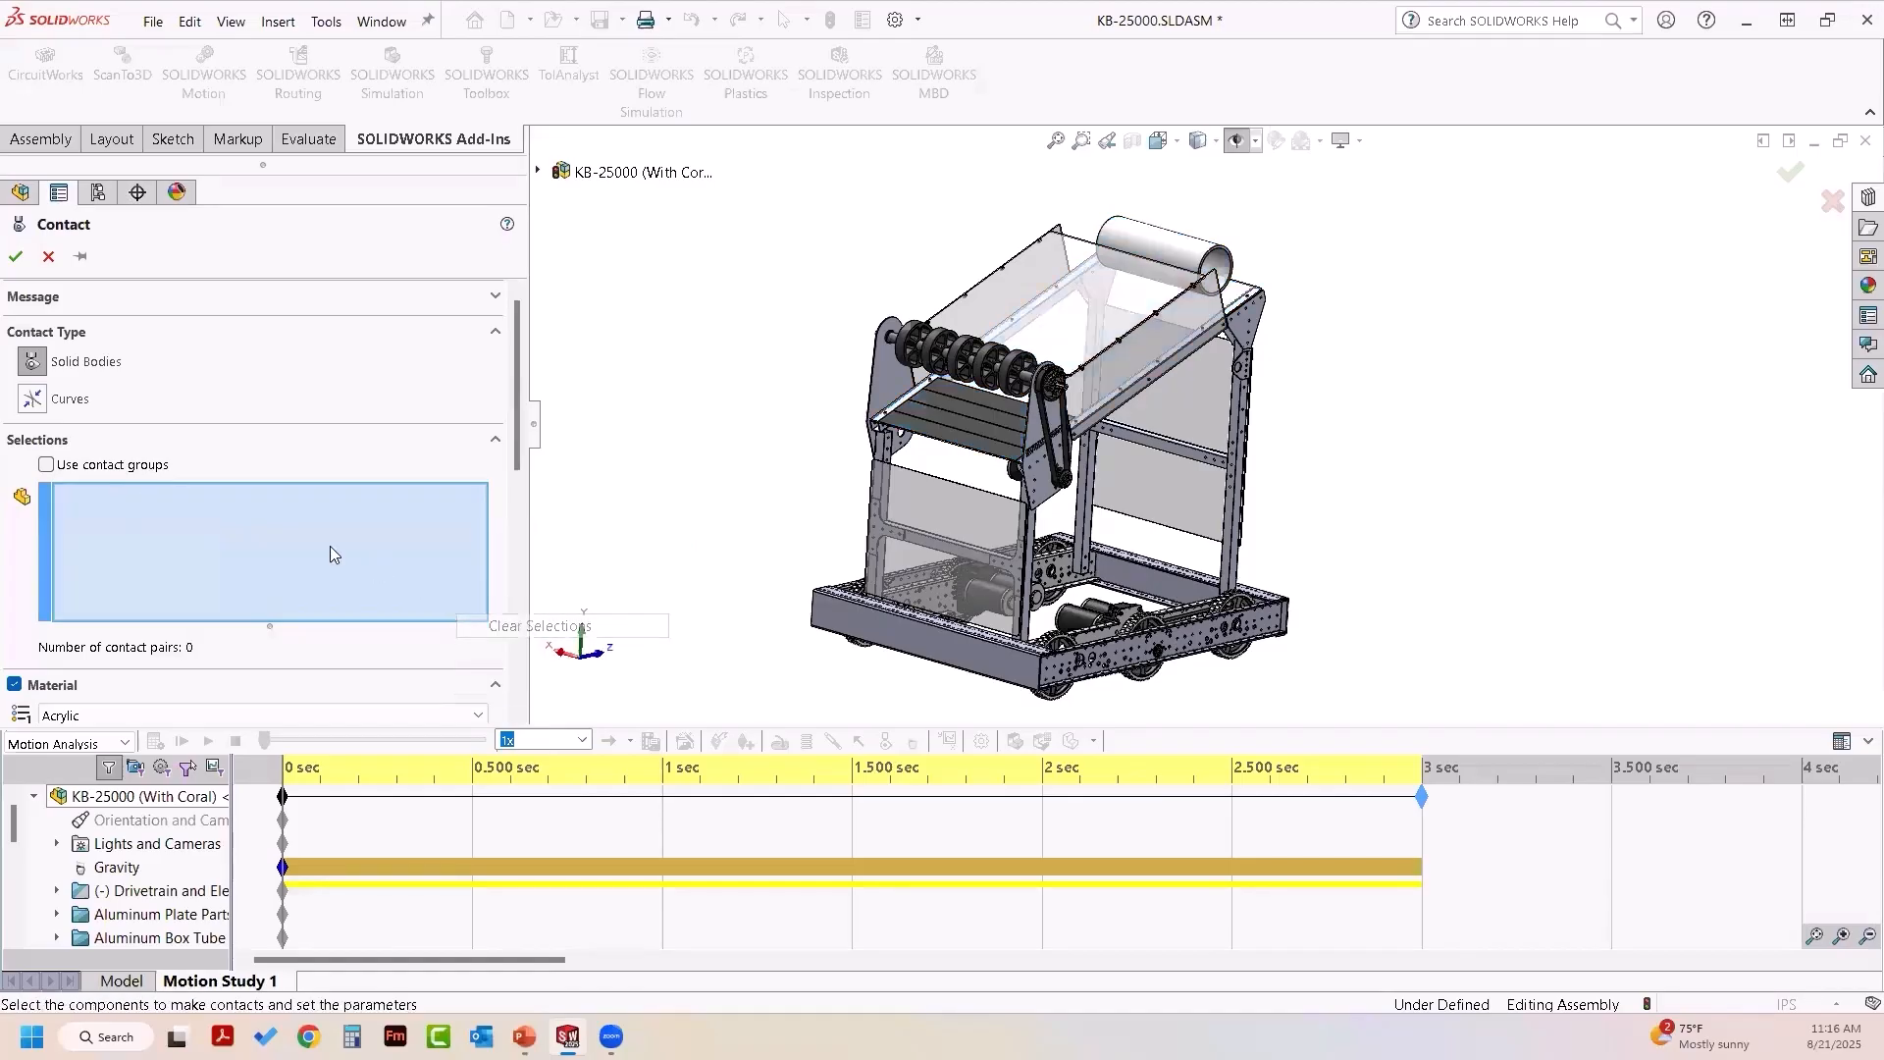
- Enable contact groups and select the coral tube as the first contact group
click(45, 465)
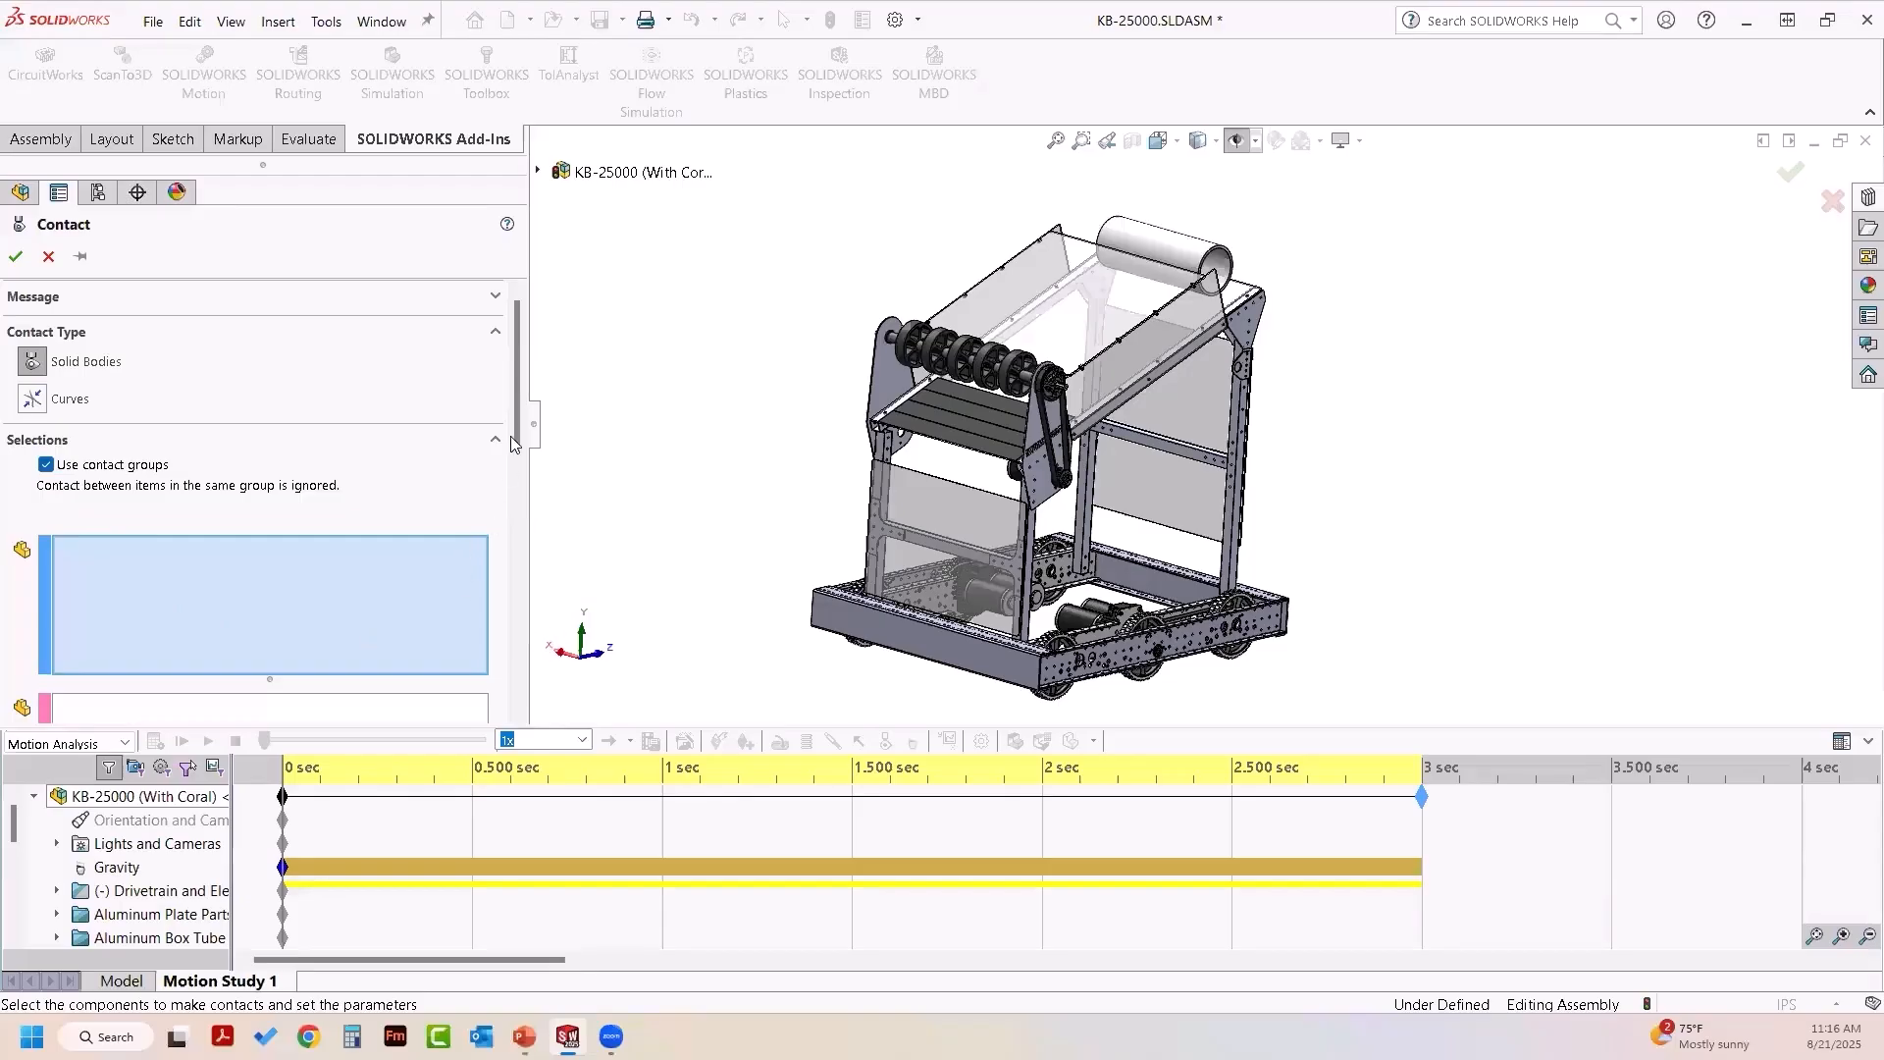
drag(515, 429, 519, 467)
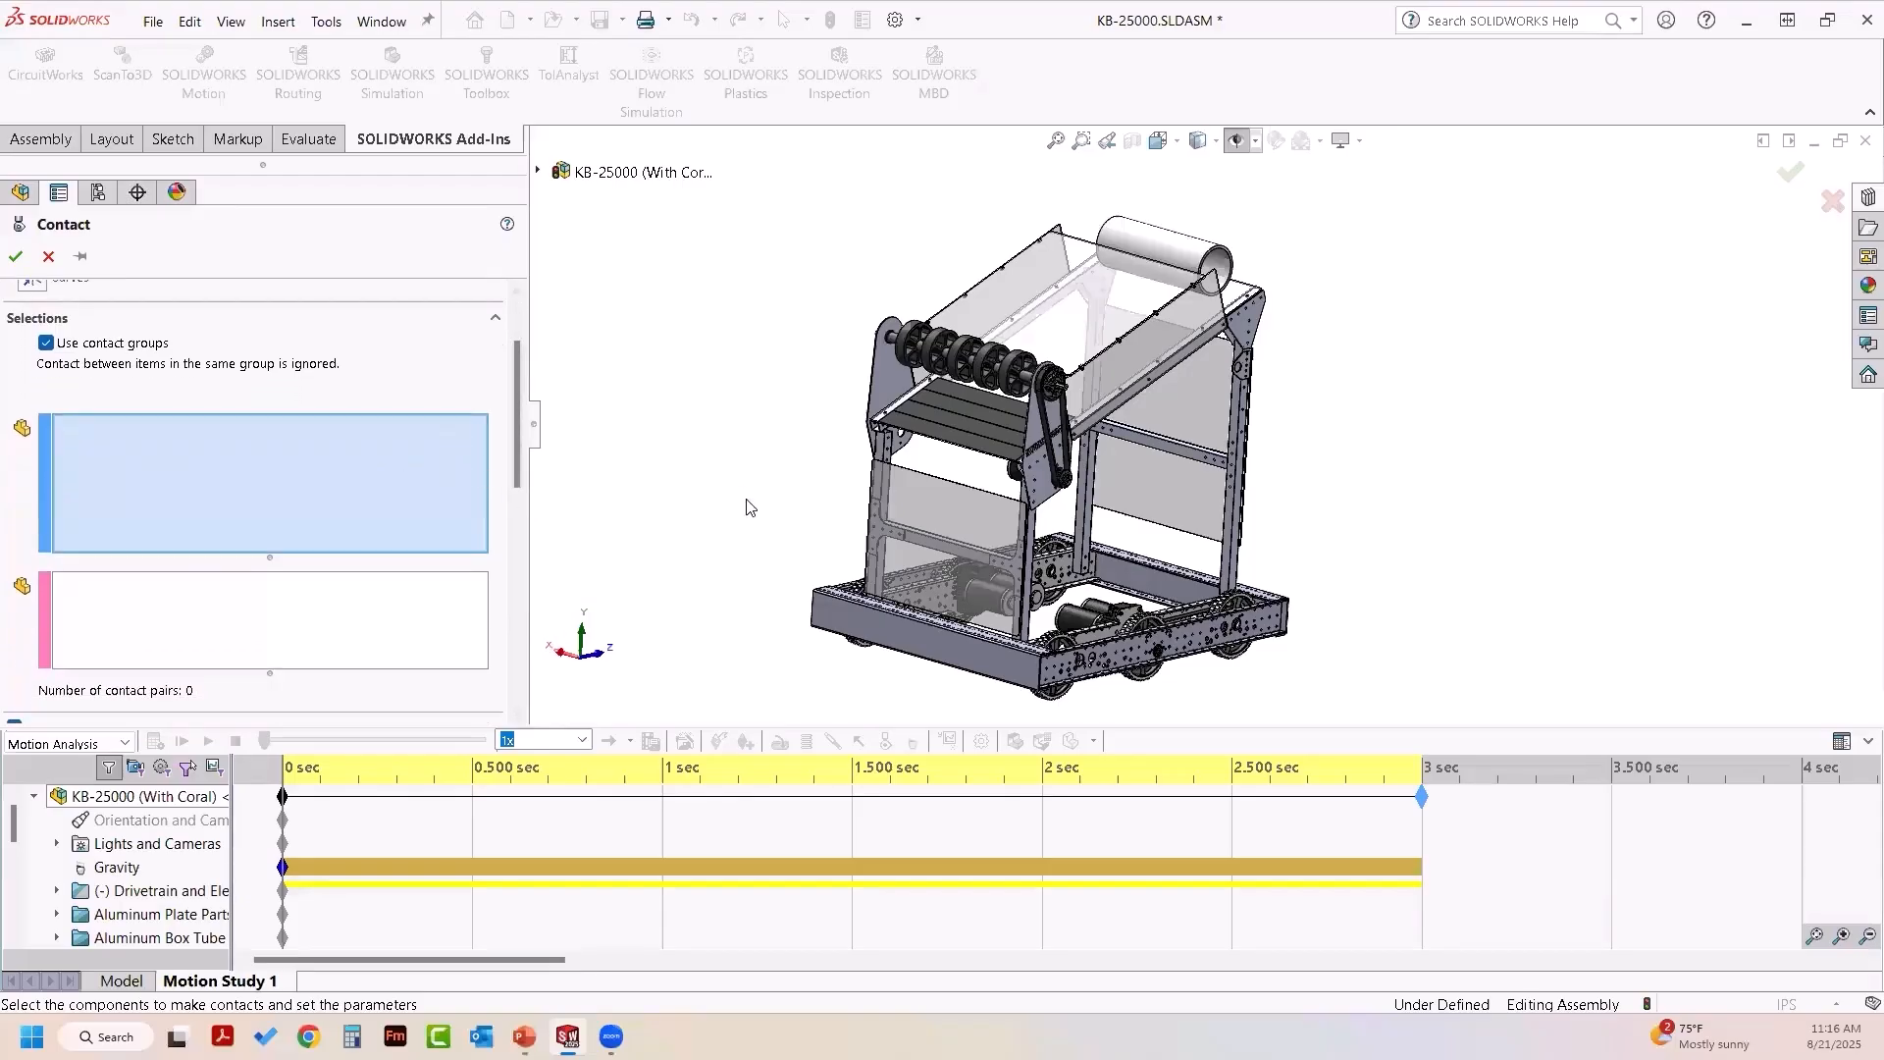
middle_drag(745, 500, 738, 506)
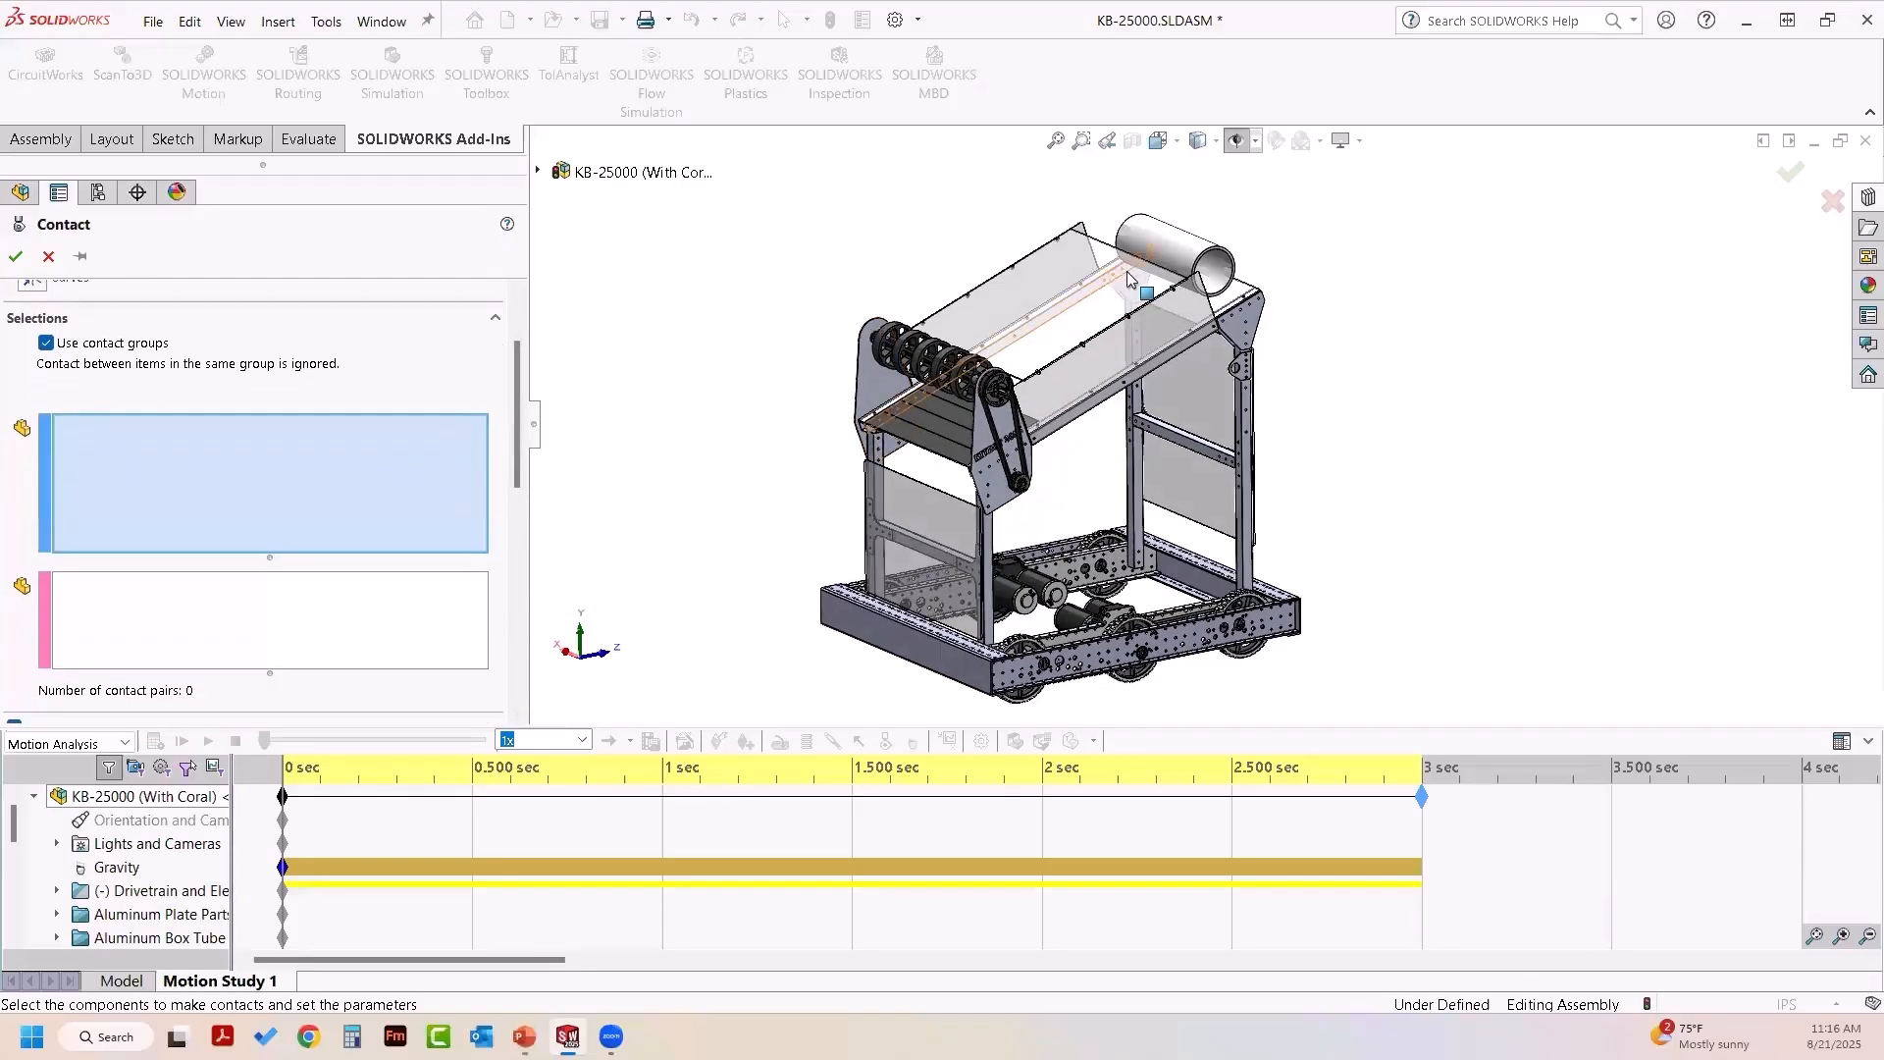
click(1185, 251)
- Select ramp sheet KB-25010 and the four 2x16inch gaff tape strips as the second contact group
click(438, 606)
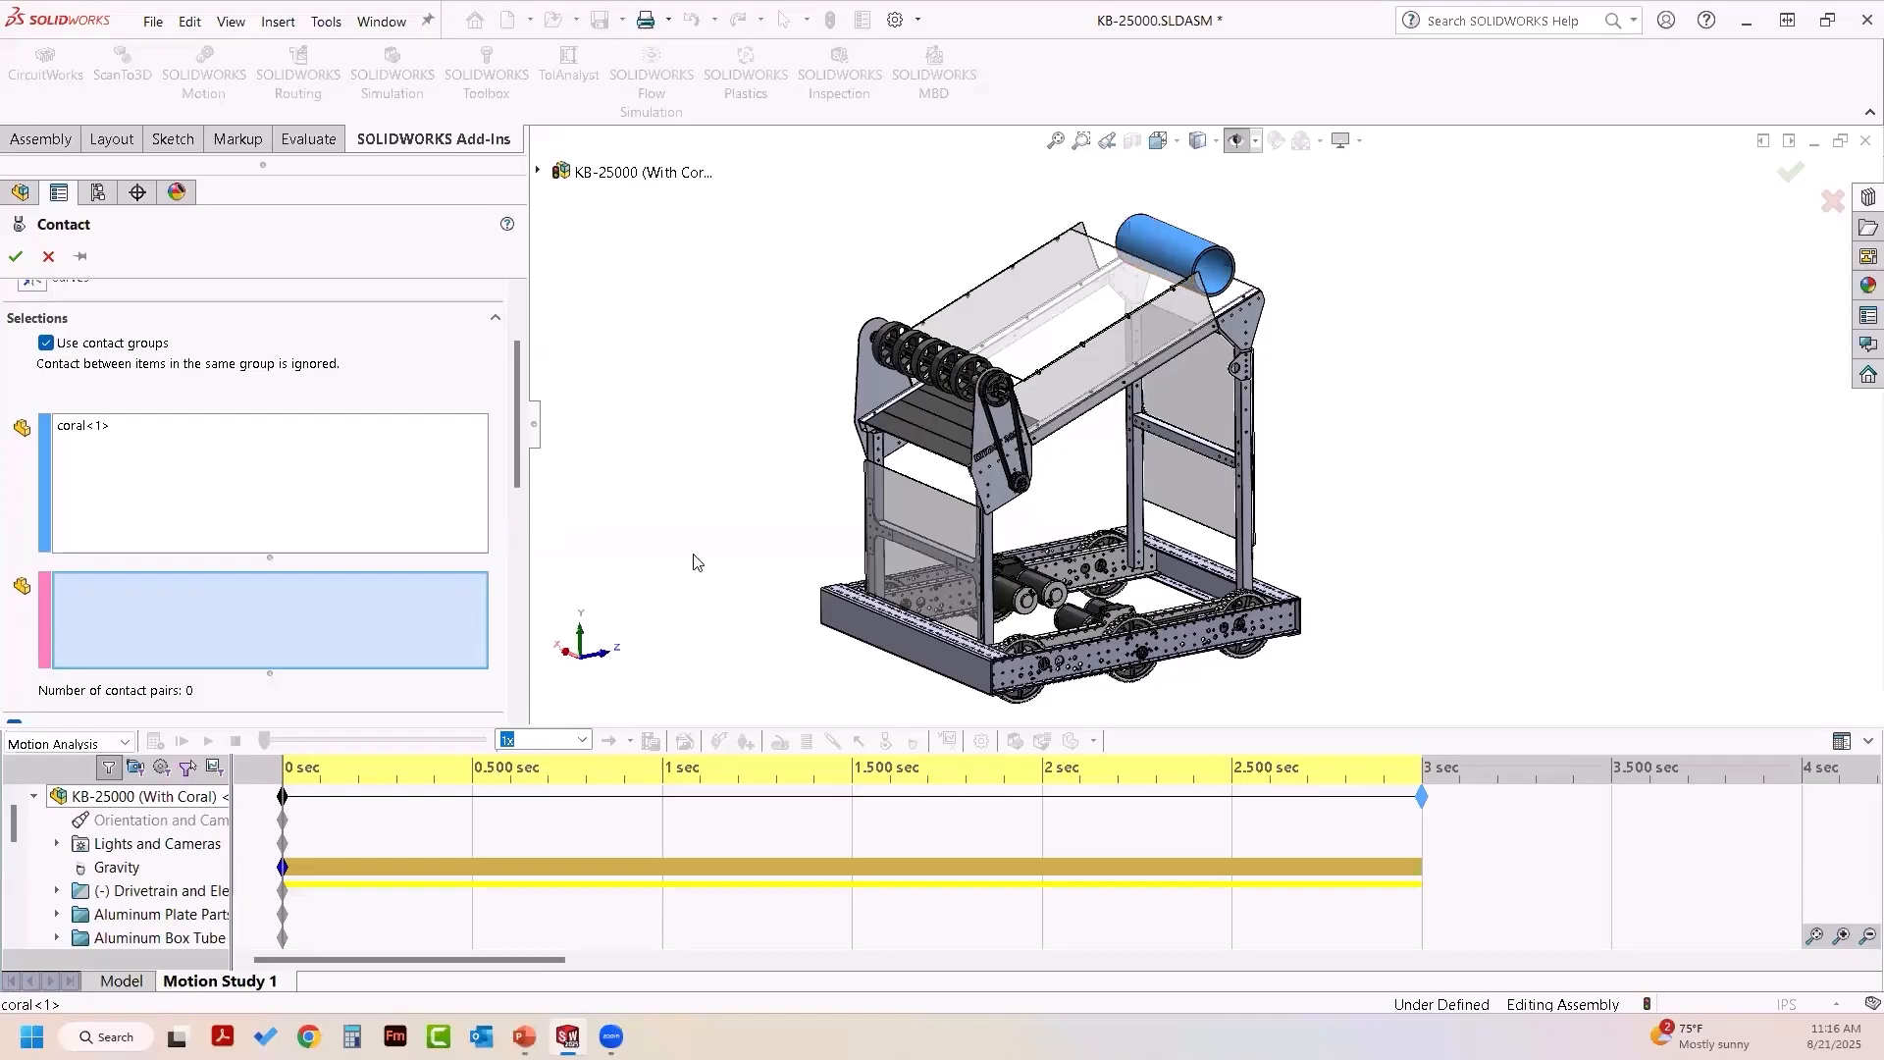
middle_drag(693, 560, 978, 388)
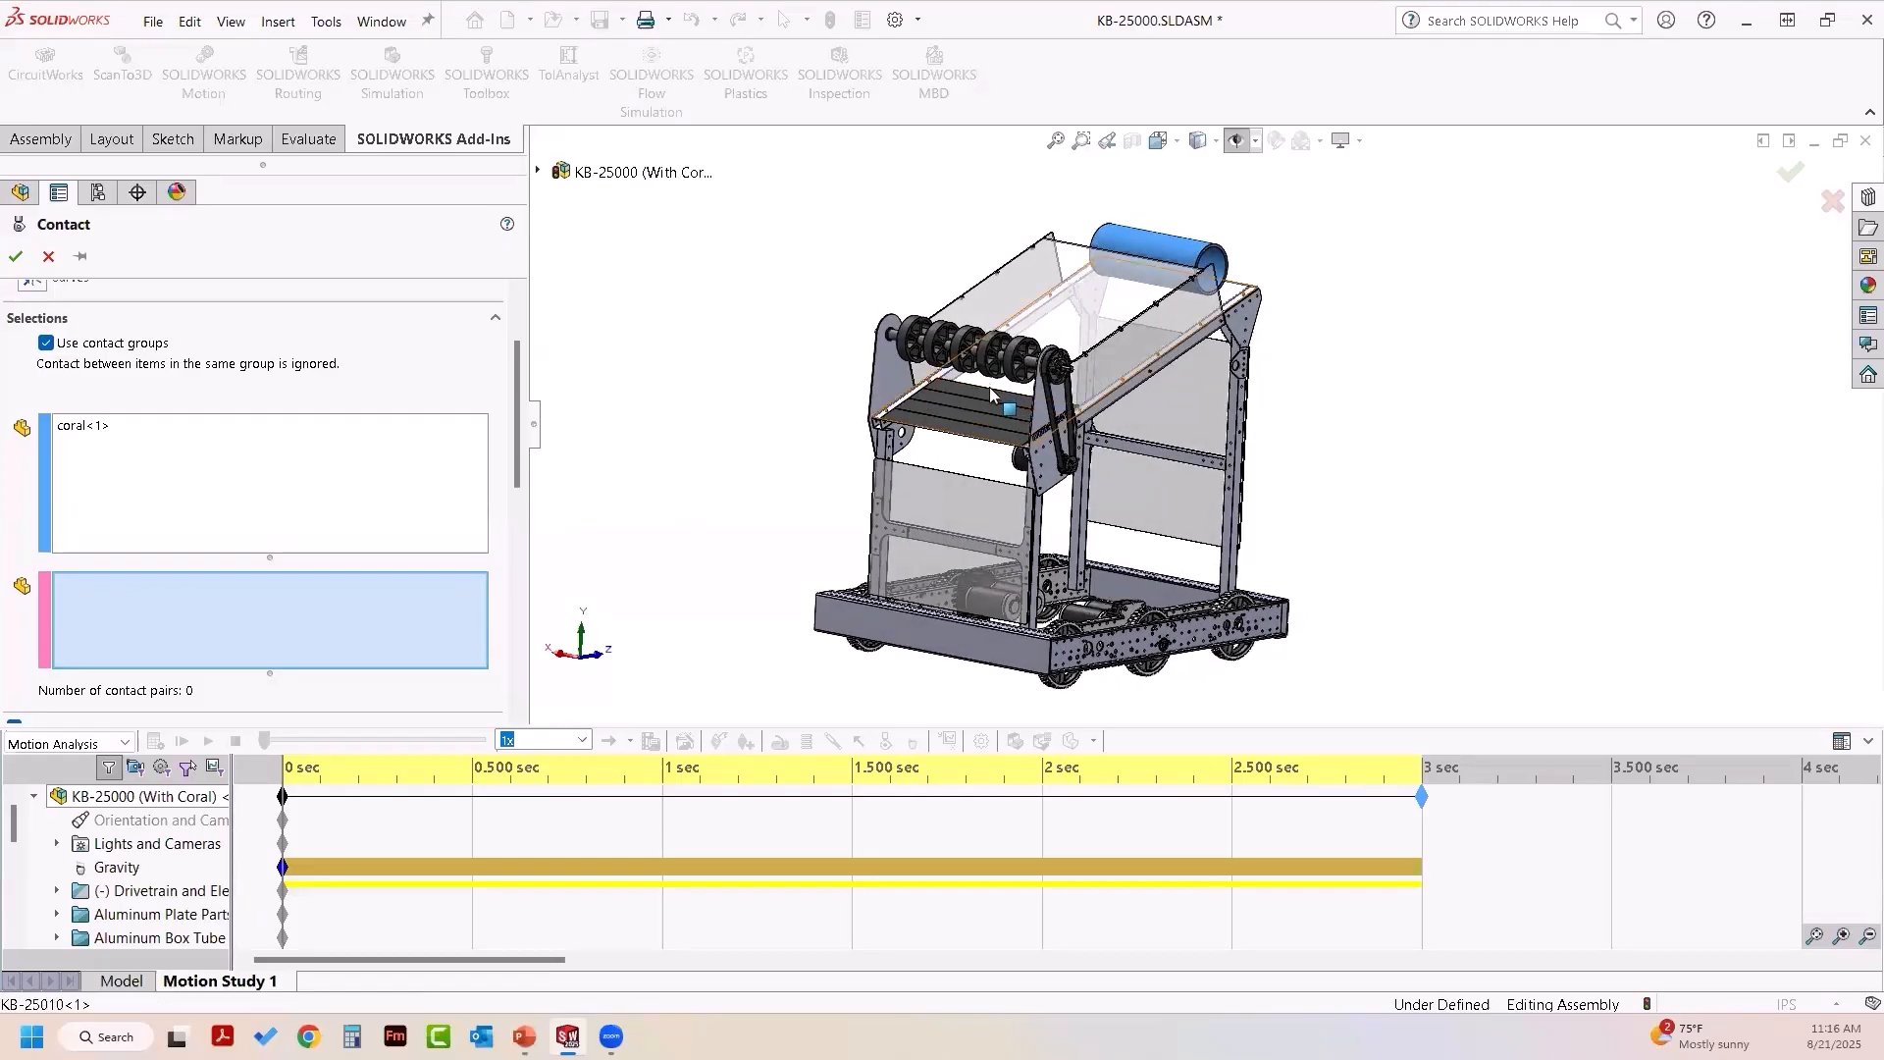
click(987, 391)
click(983, 403)
click(981, 412)
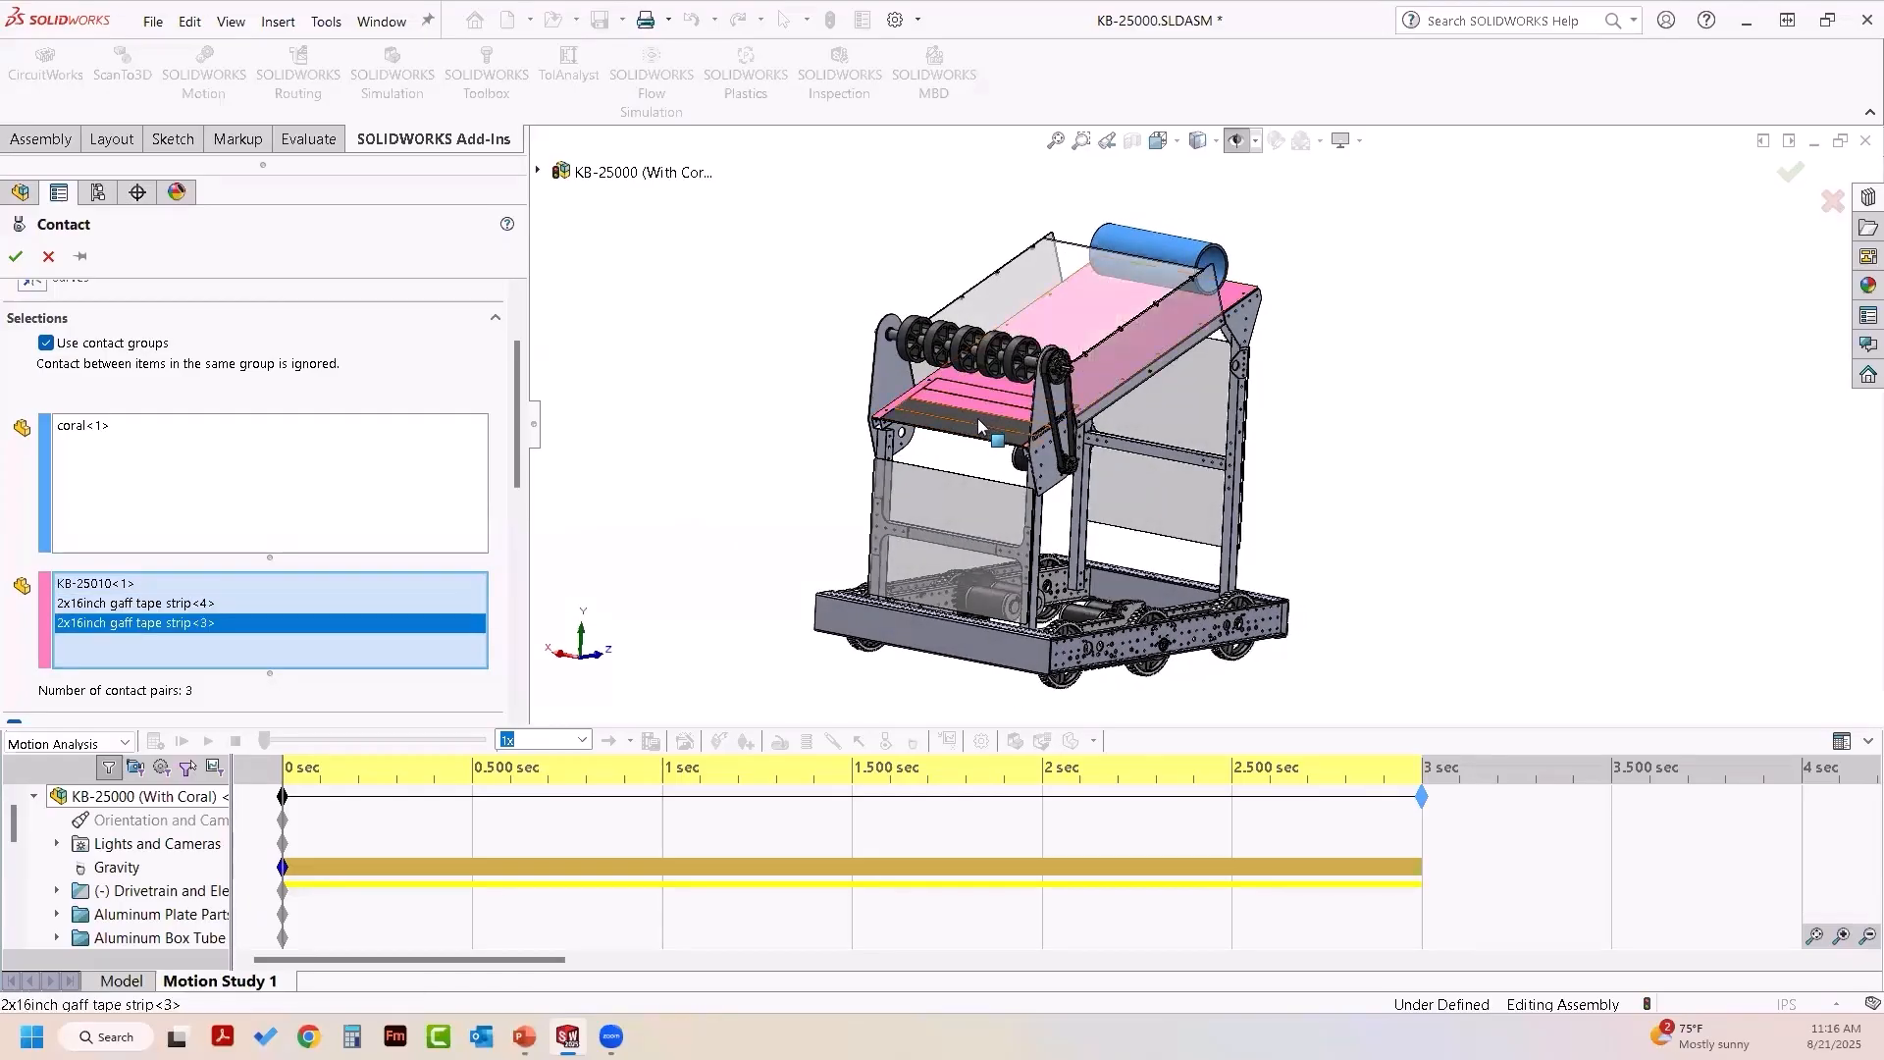
click(980, 426)
click(979, 434)
middle_drag(661, 510, 864, 460)
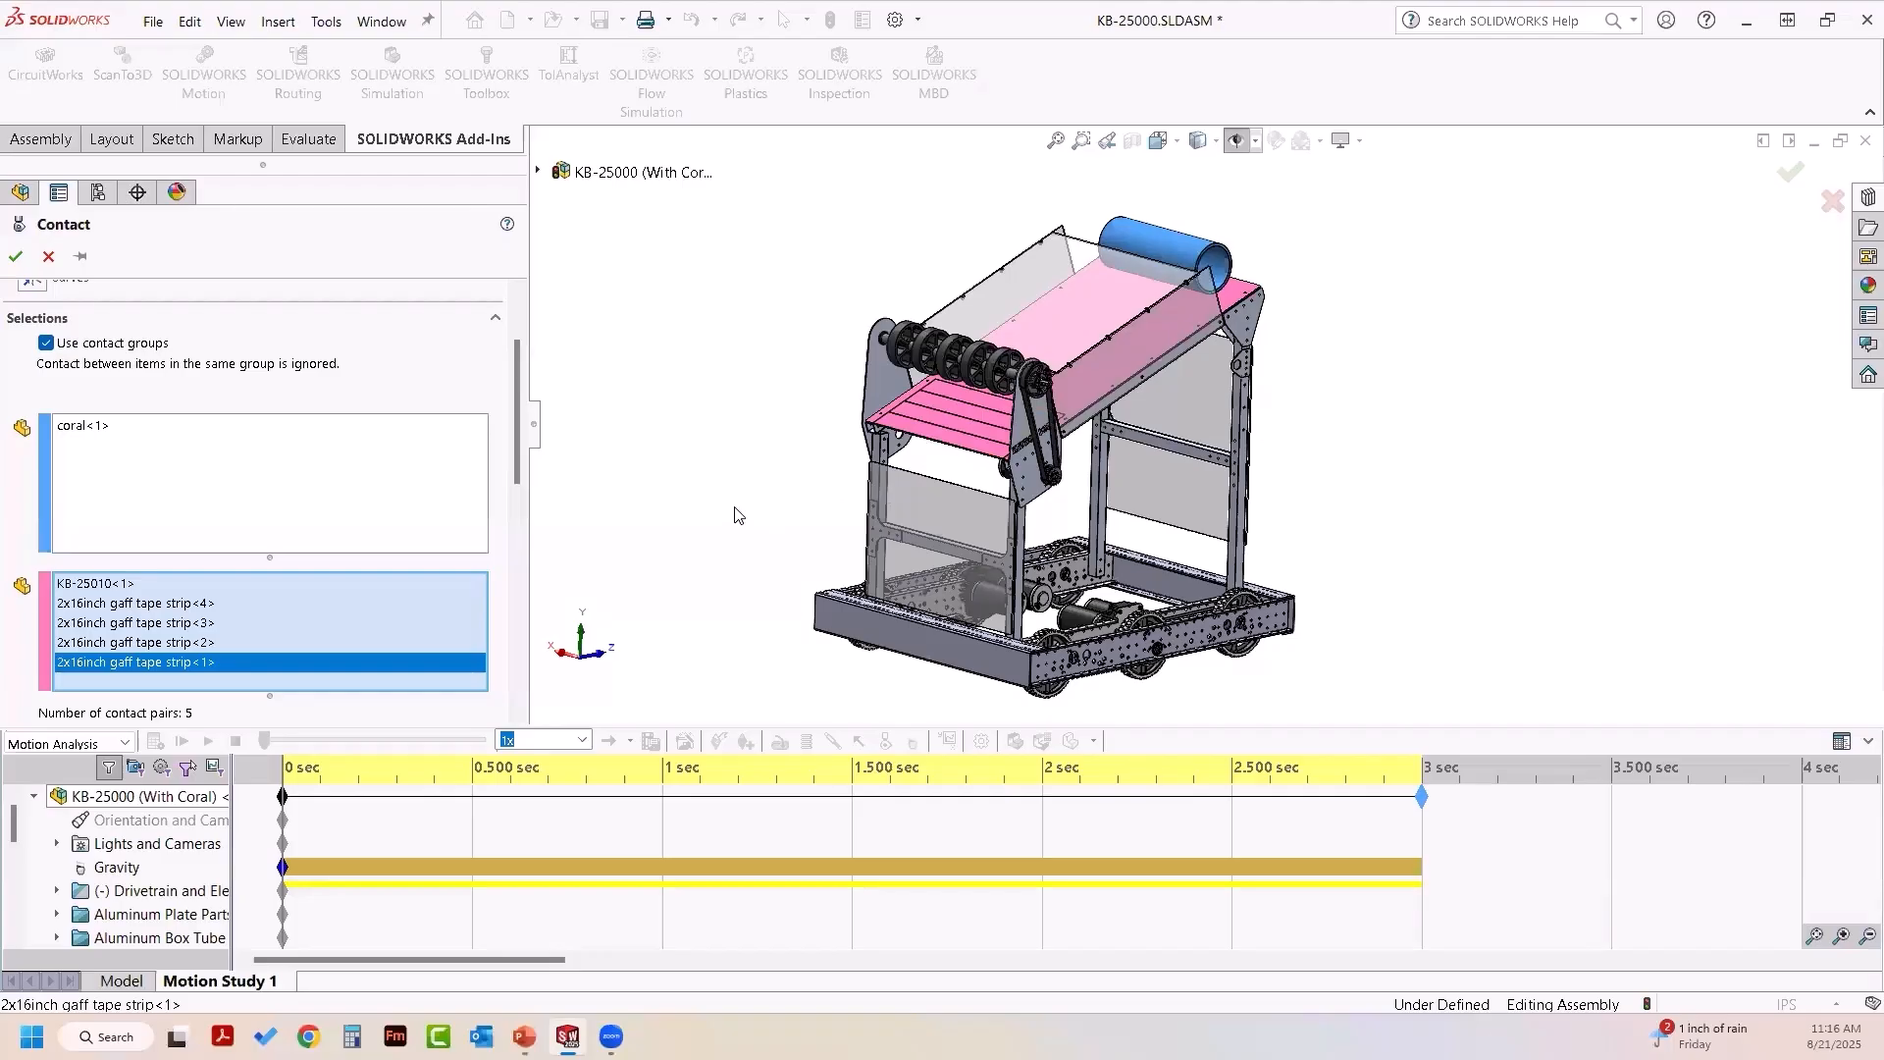
middle_drag(724, 492, 934, 432)
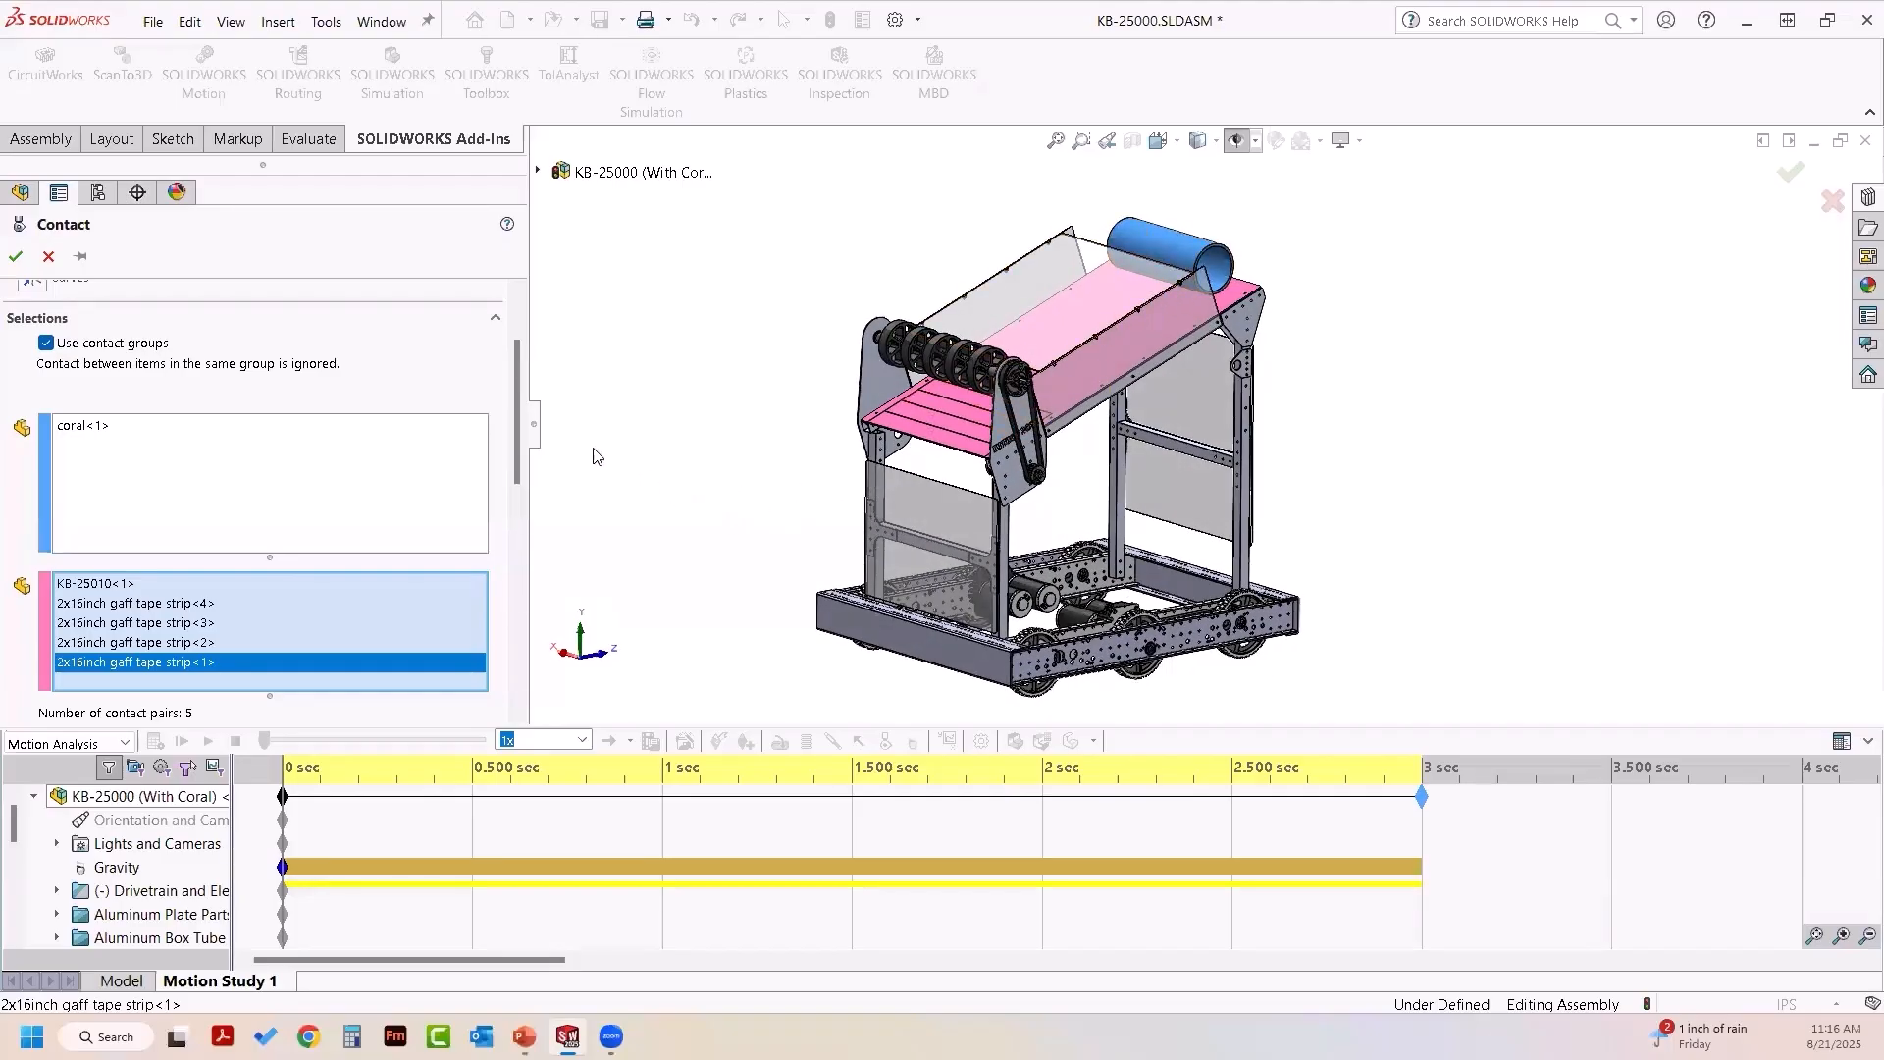
- Set the contact's second material to Nylon
drag(516, 391, 531, 521)
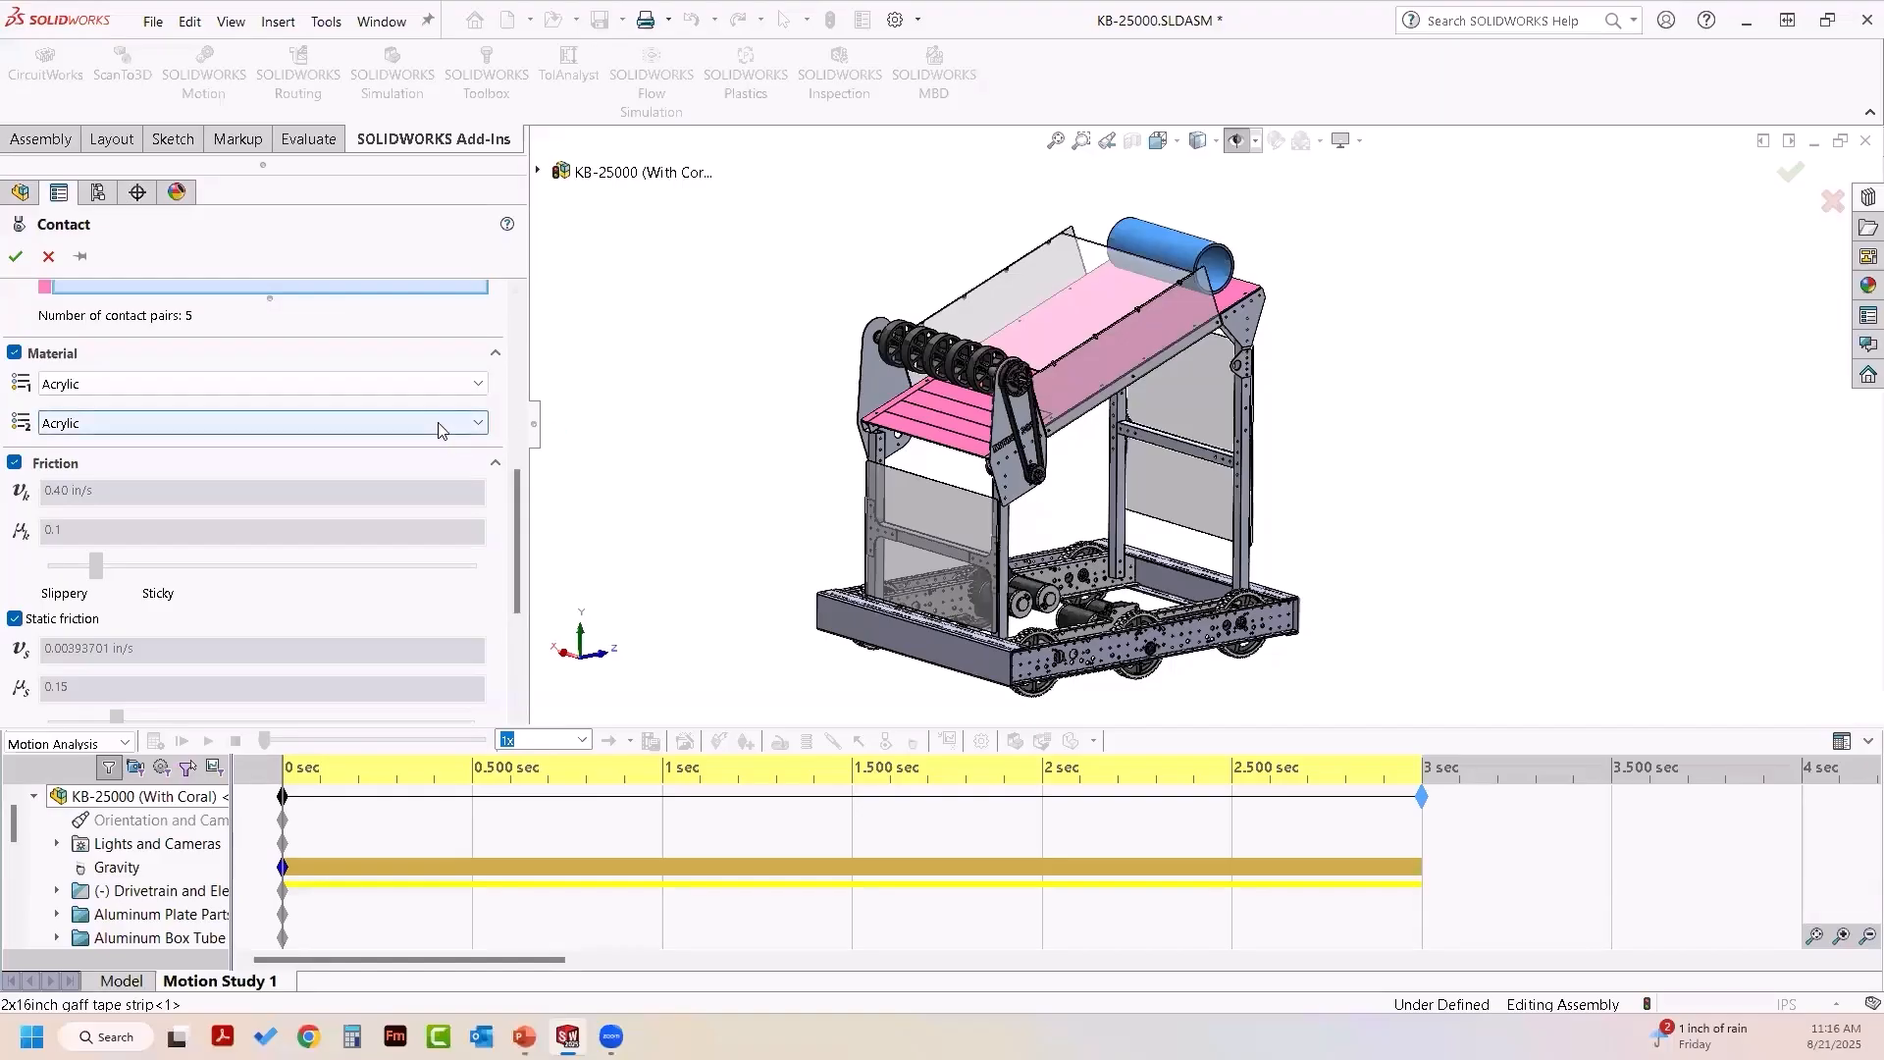
click(387, 426)
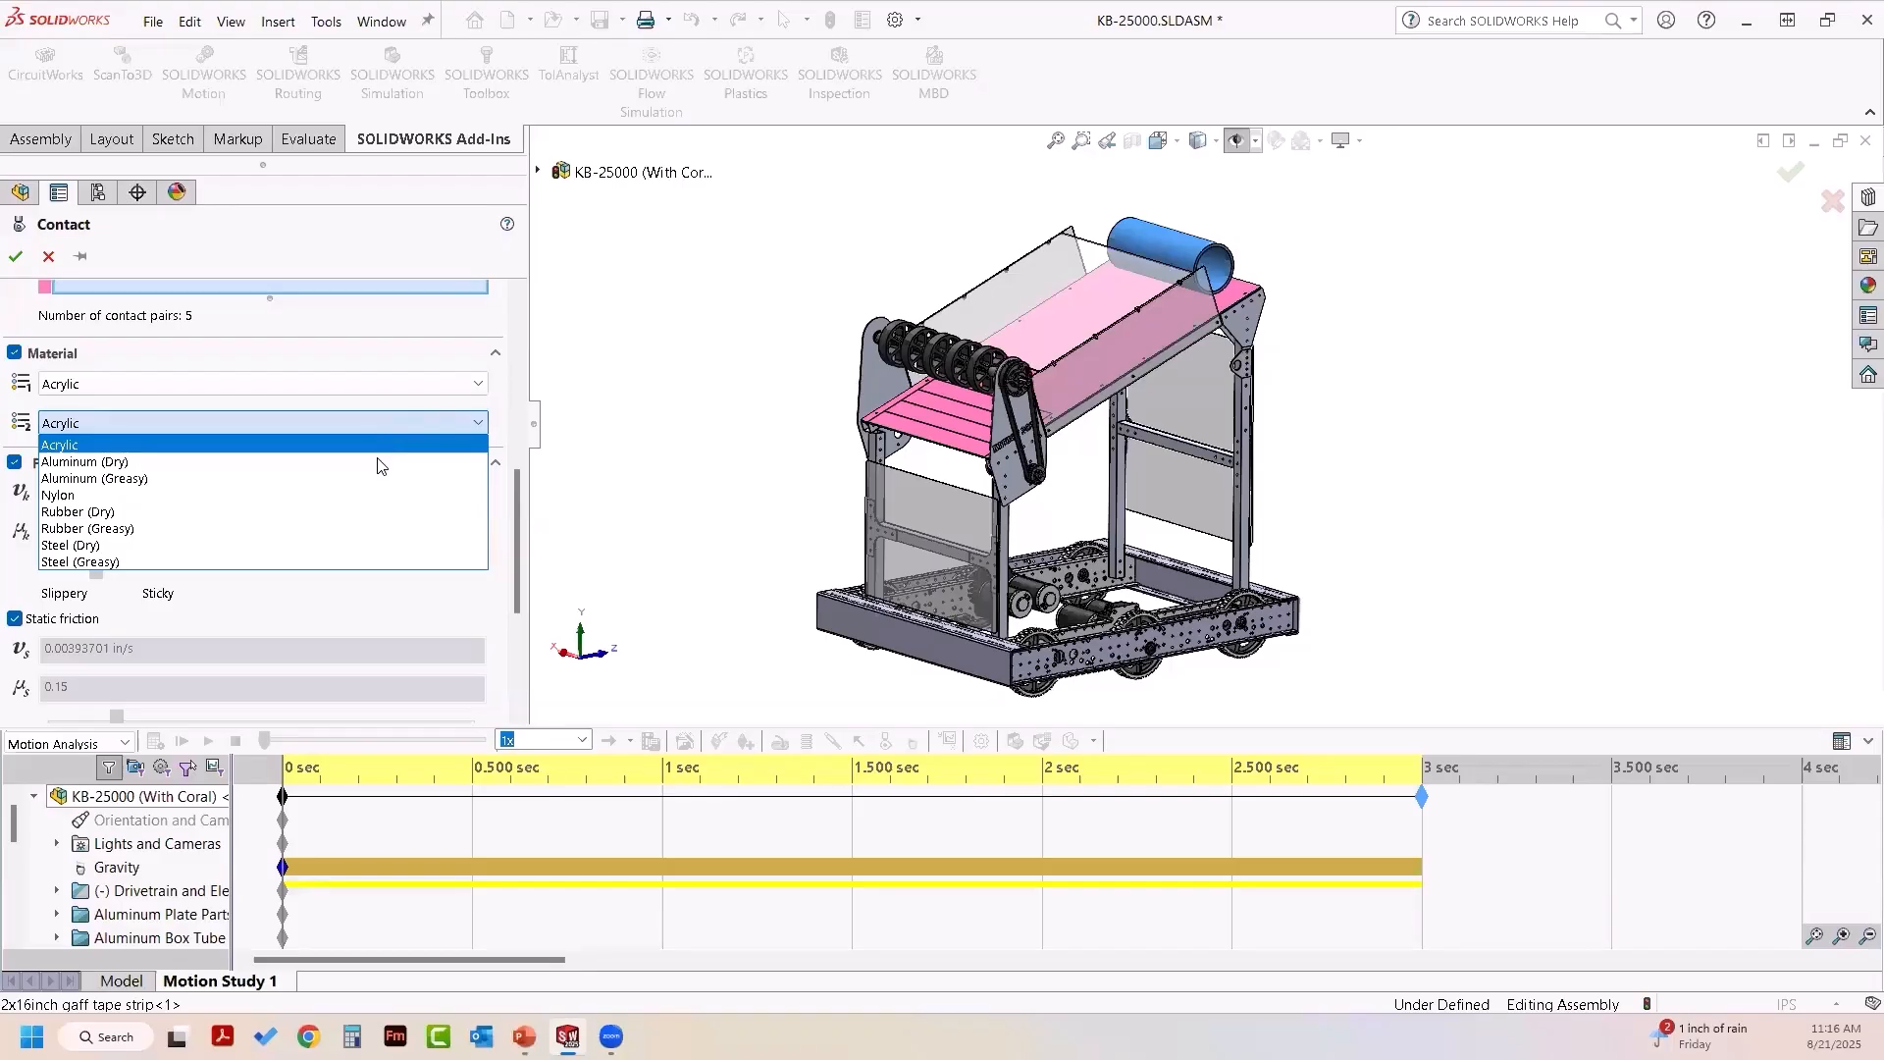
click(378, 496)
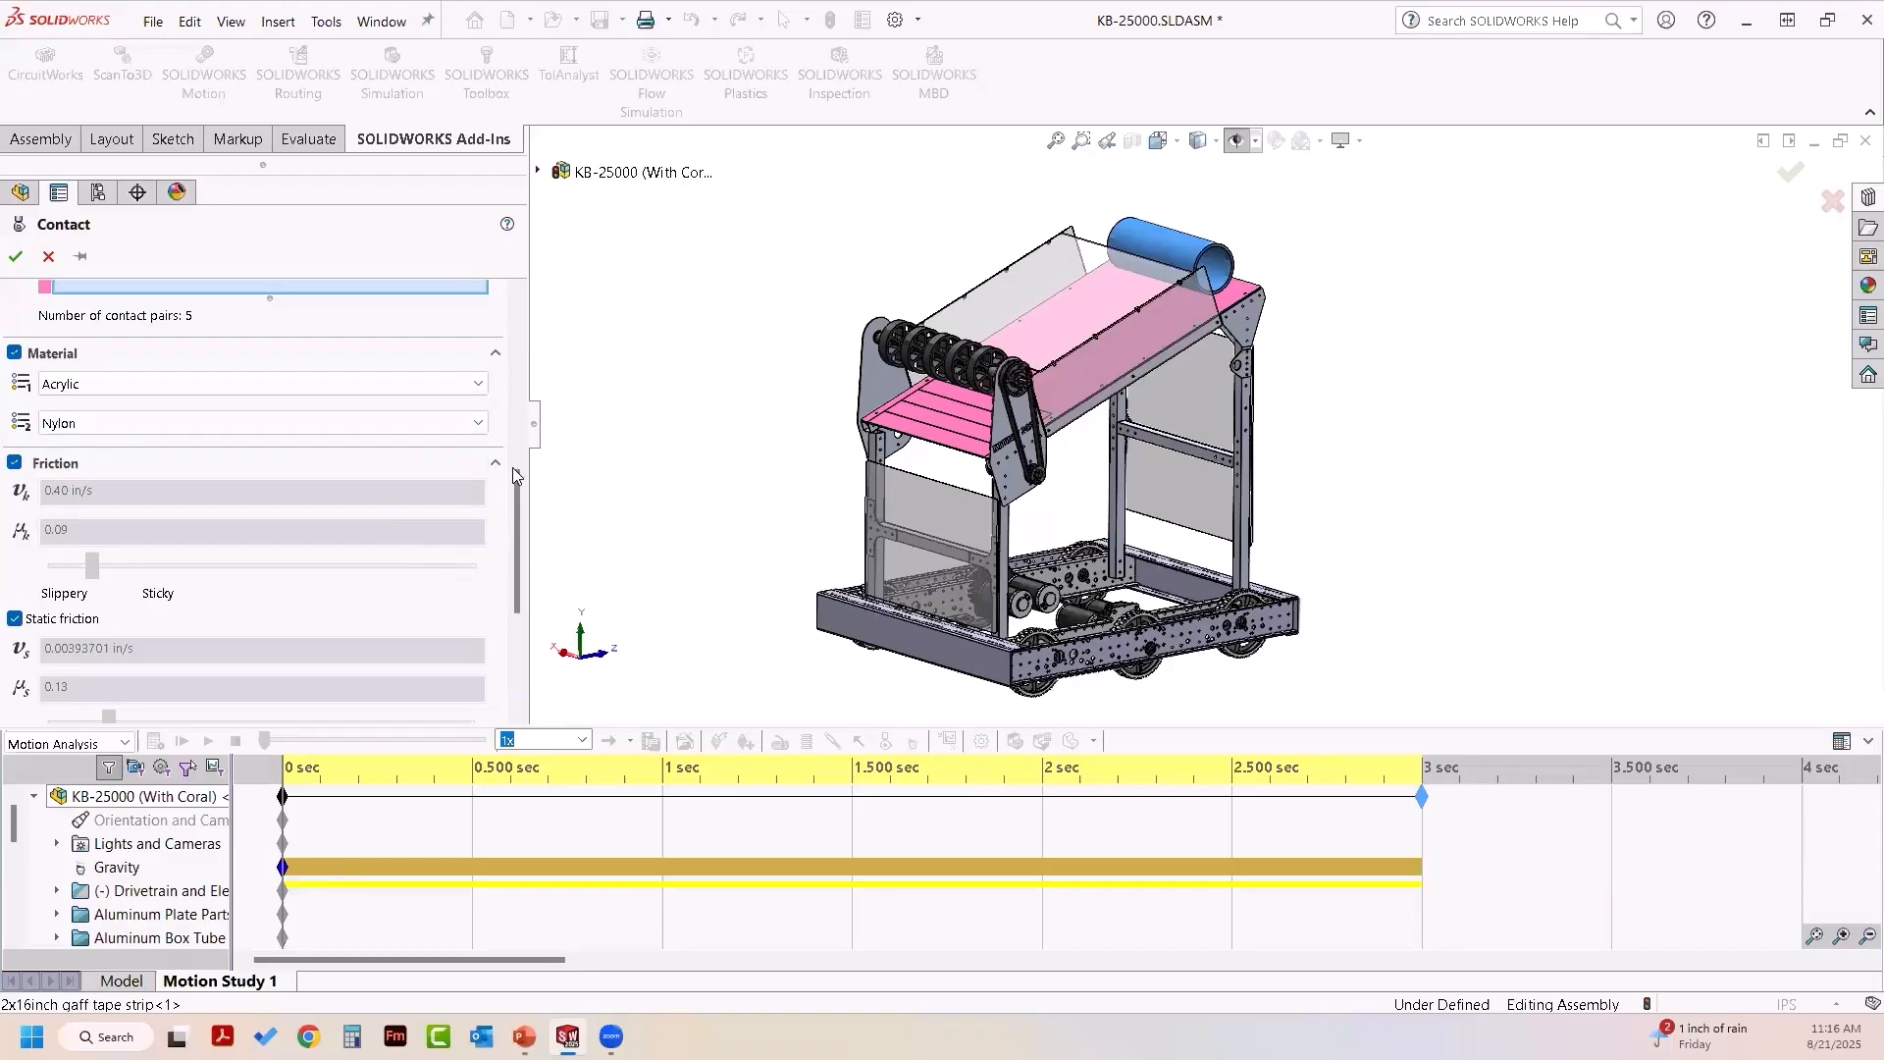
- Review the contact's friction and elastic properties, briefly switching off the material-based values, and accept the contact with Acrylic and Nylon
drag(517, 490, 520, 530)
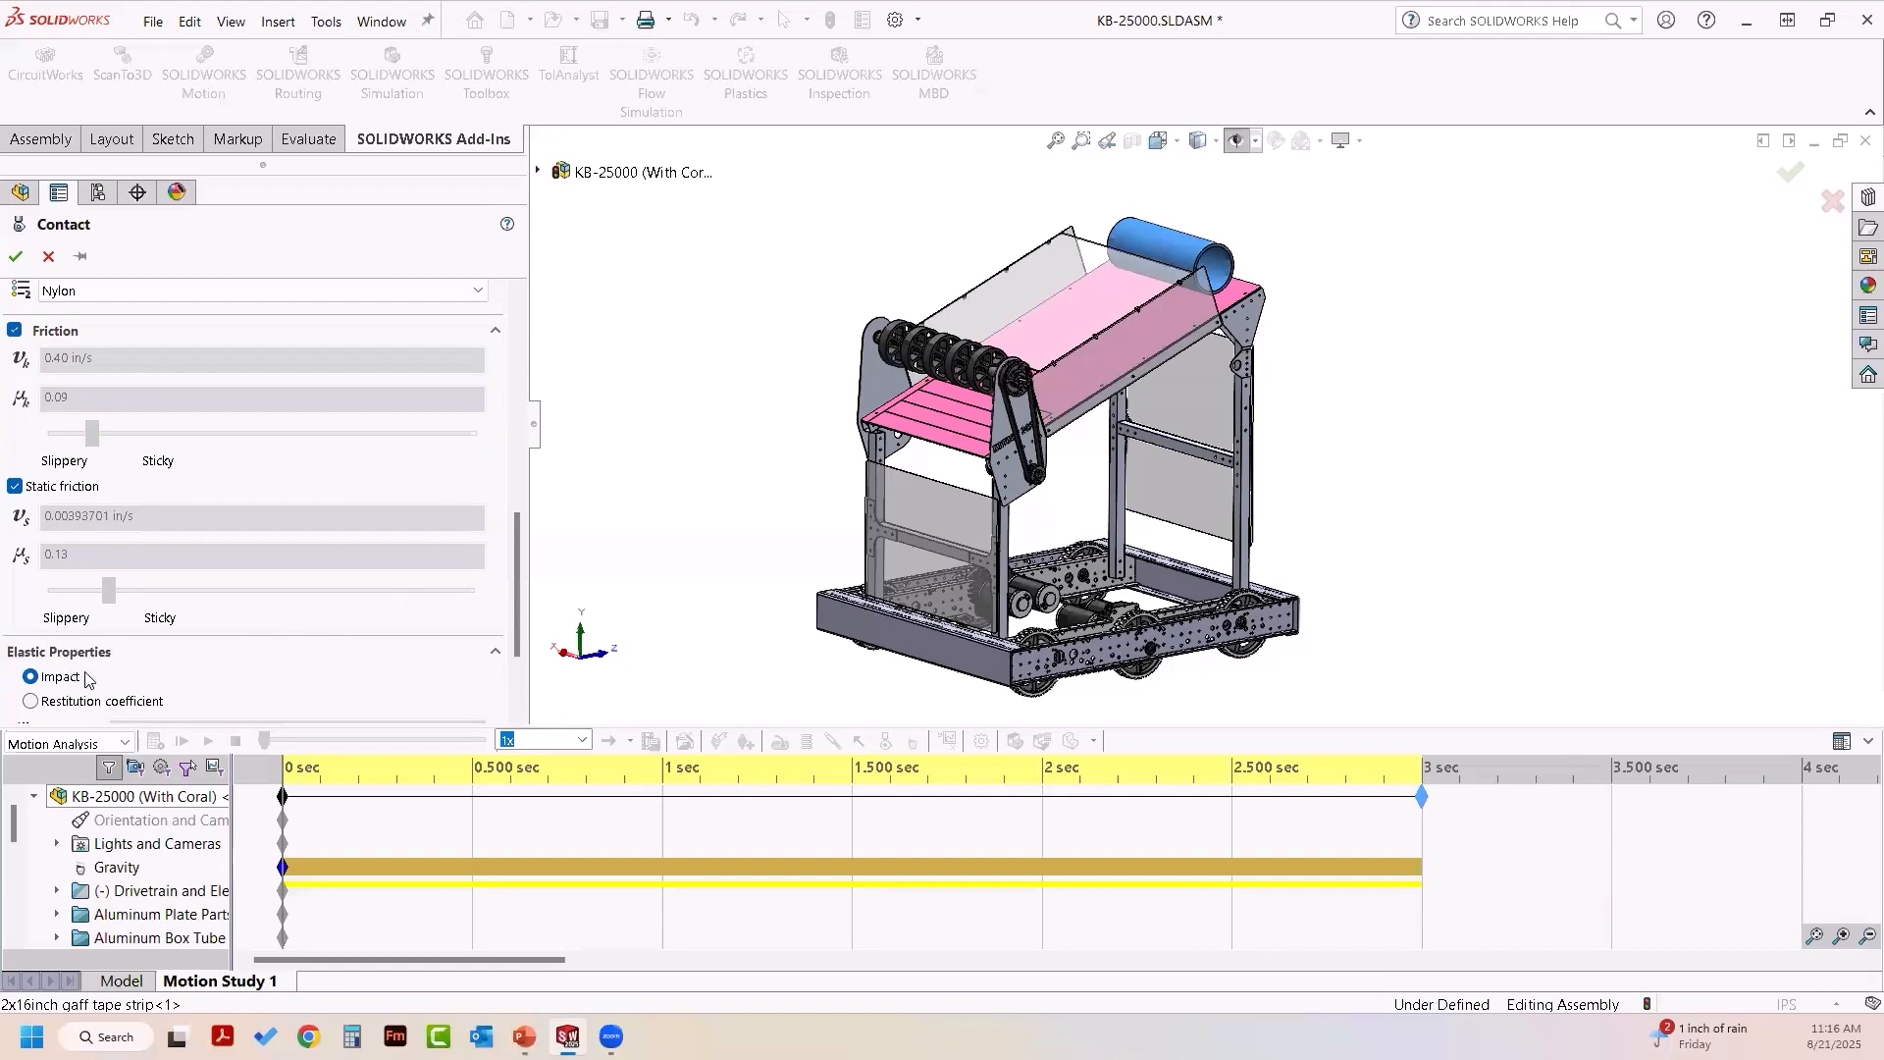
drag(514, 585, 495, 543)
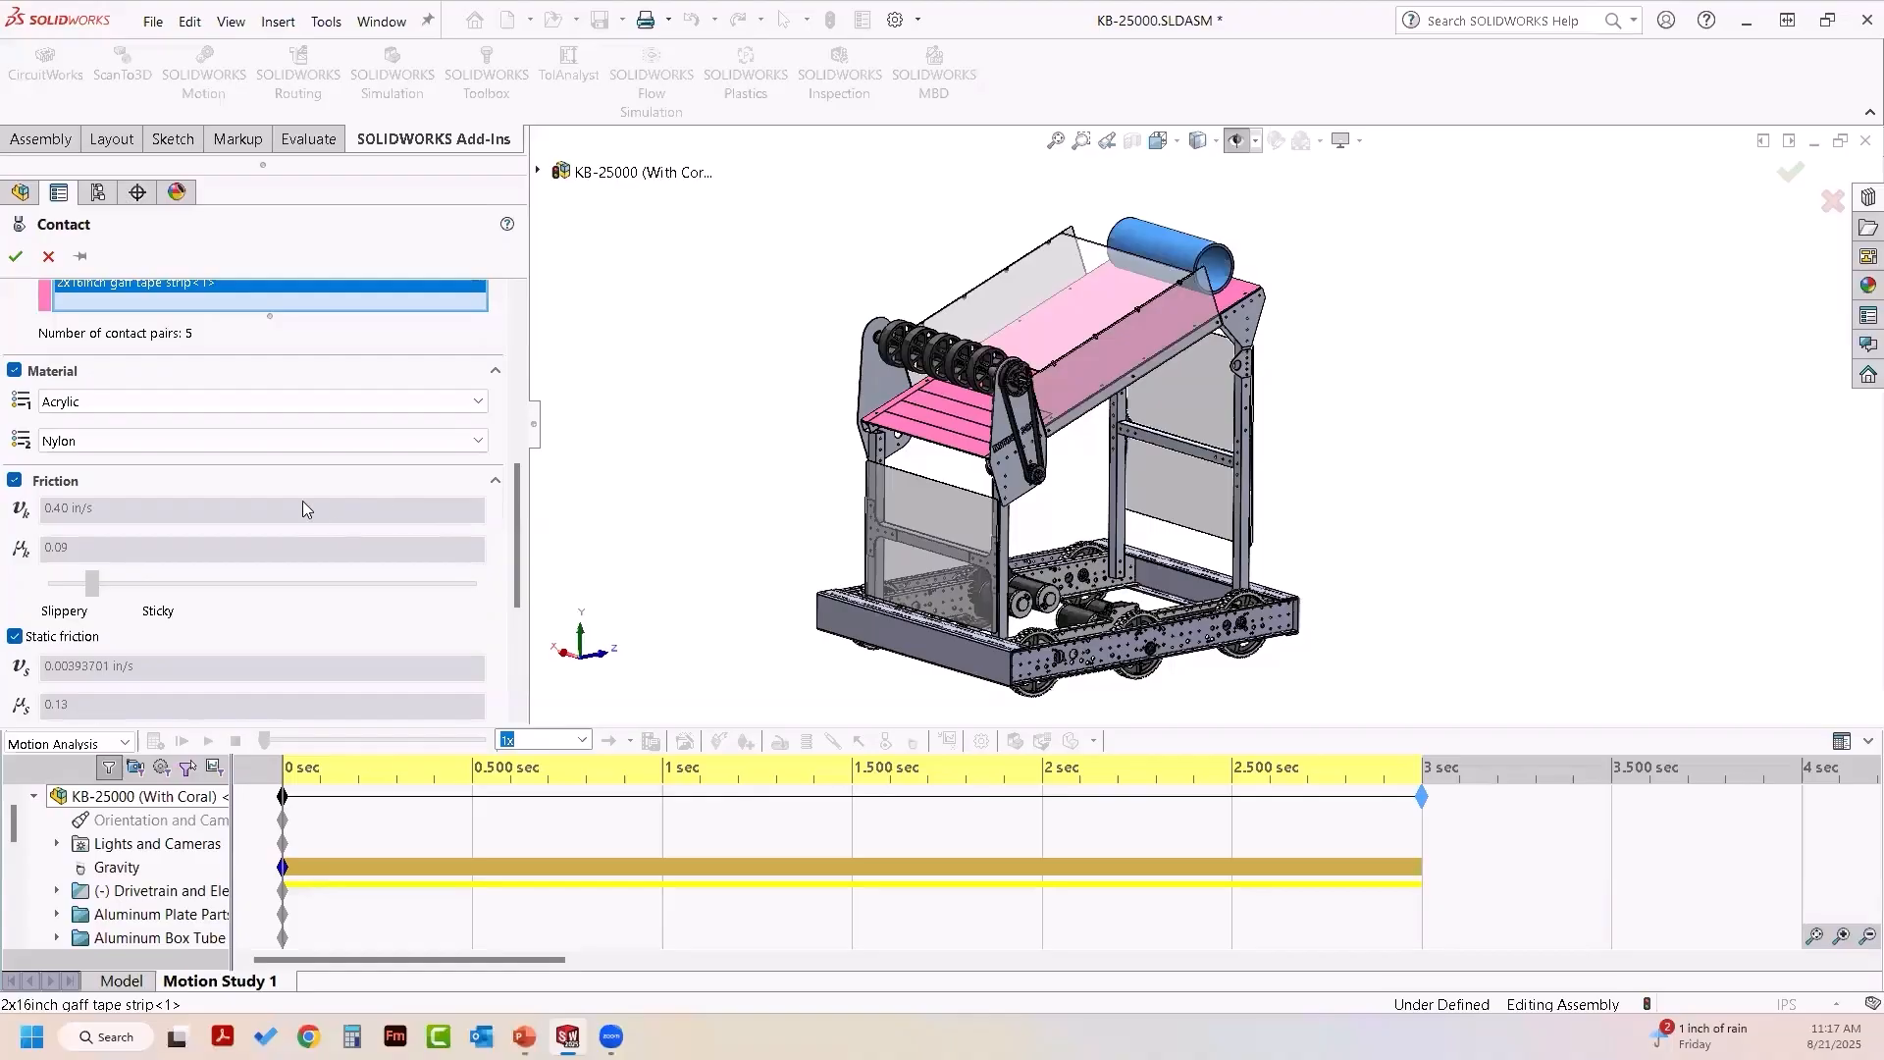
click(13, 371)
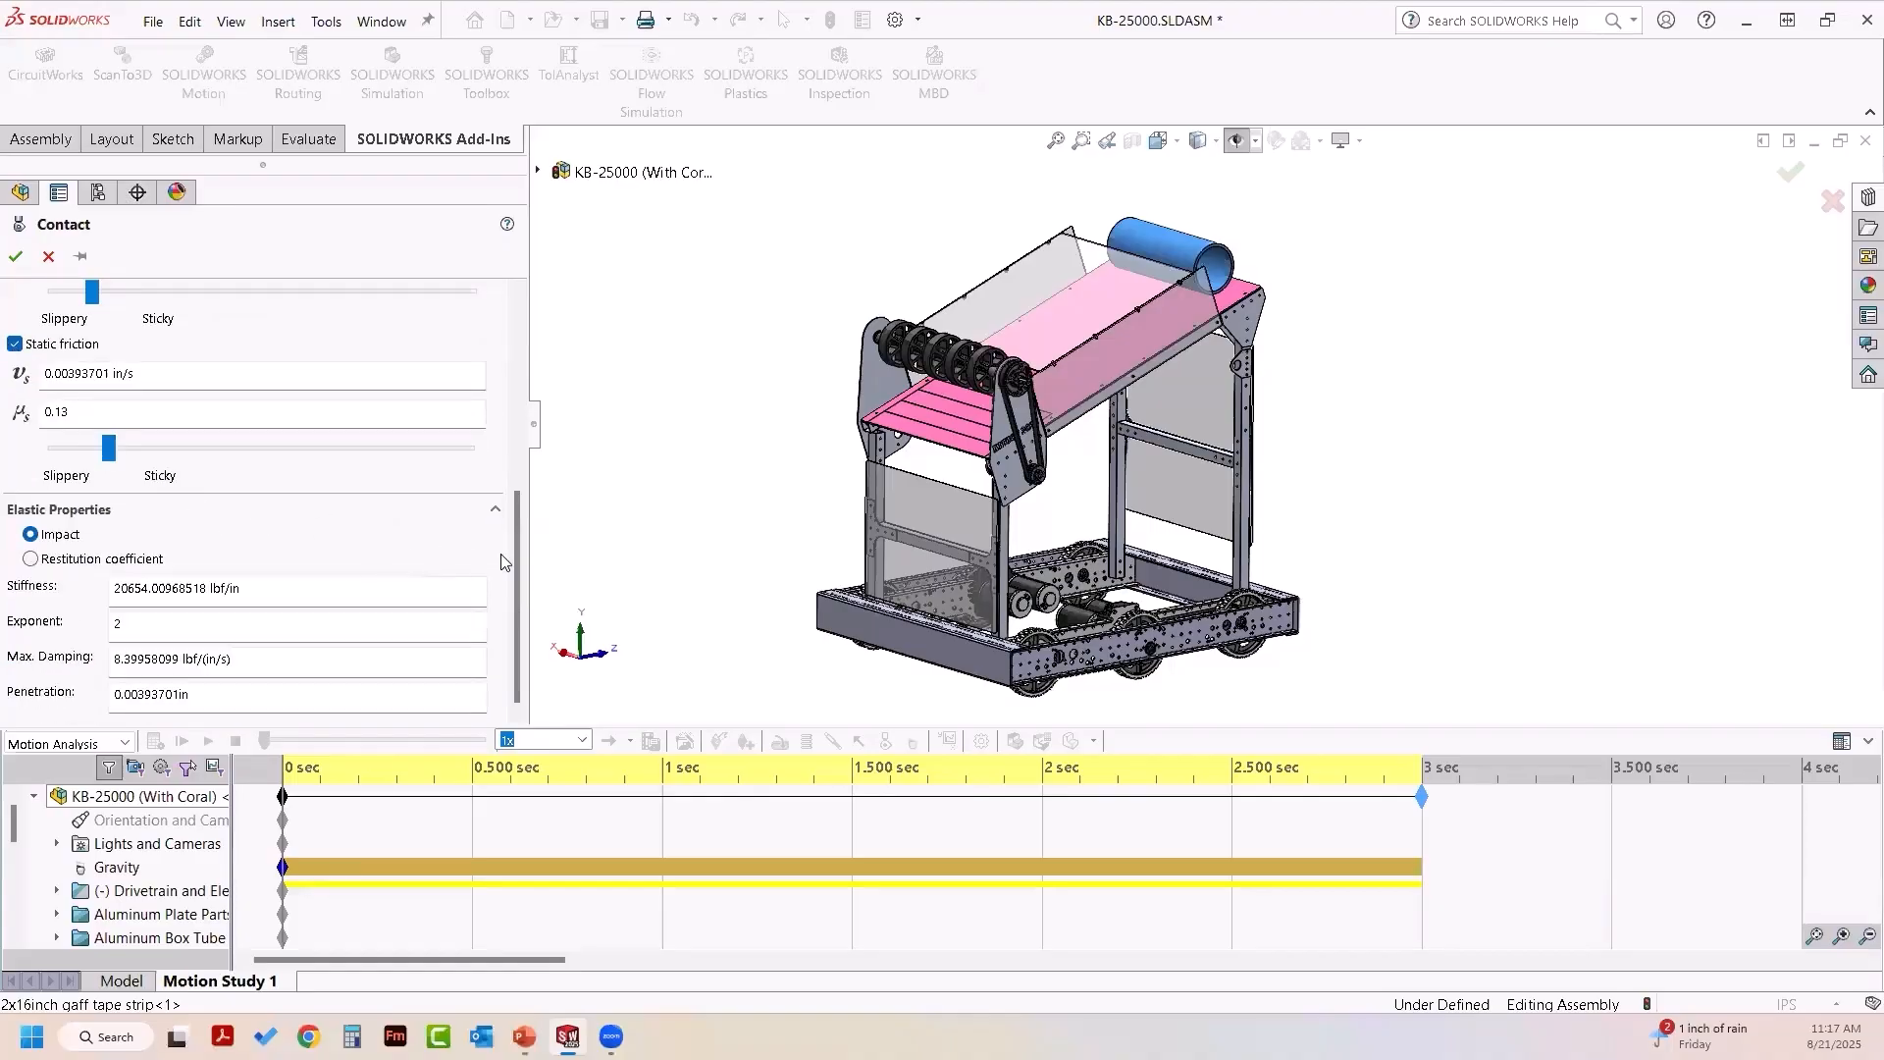
scroll(518, 555, up, 3)
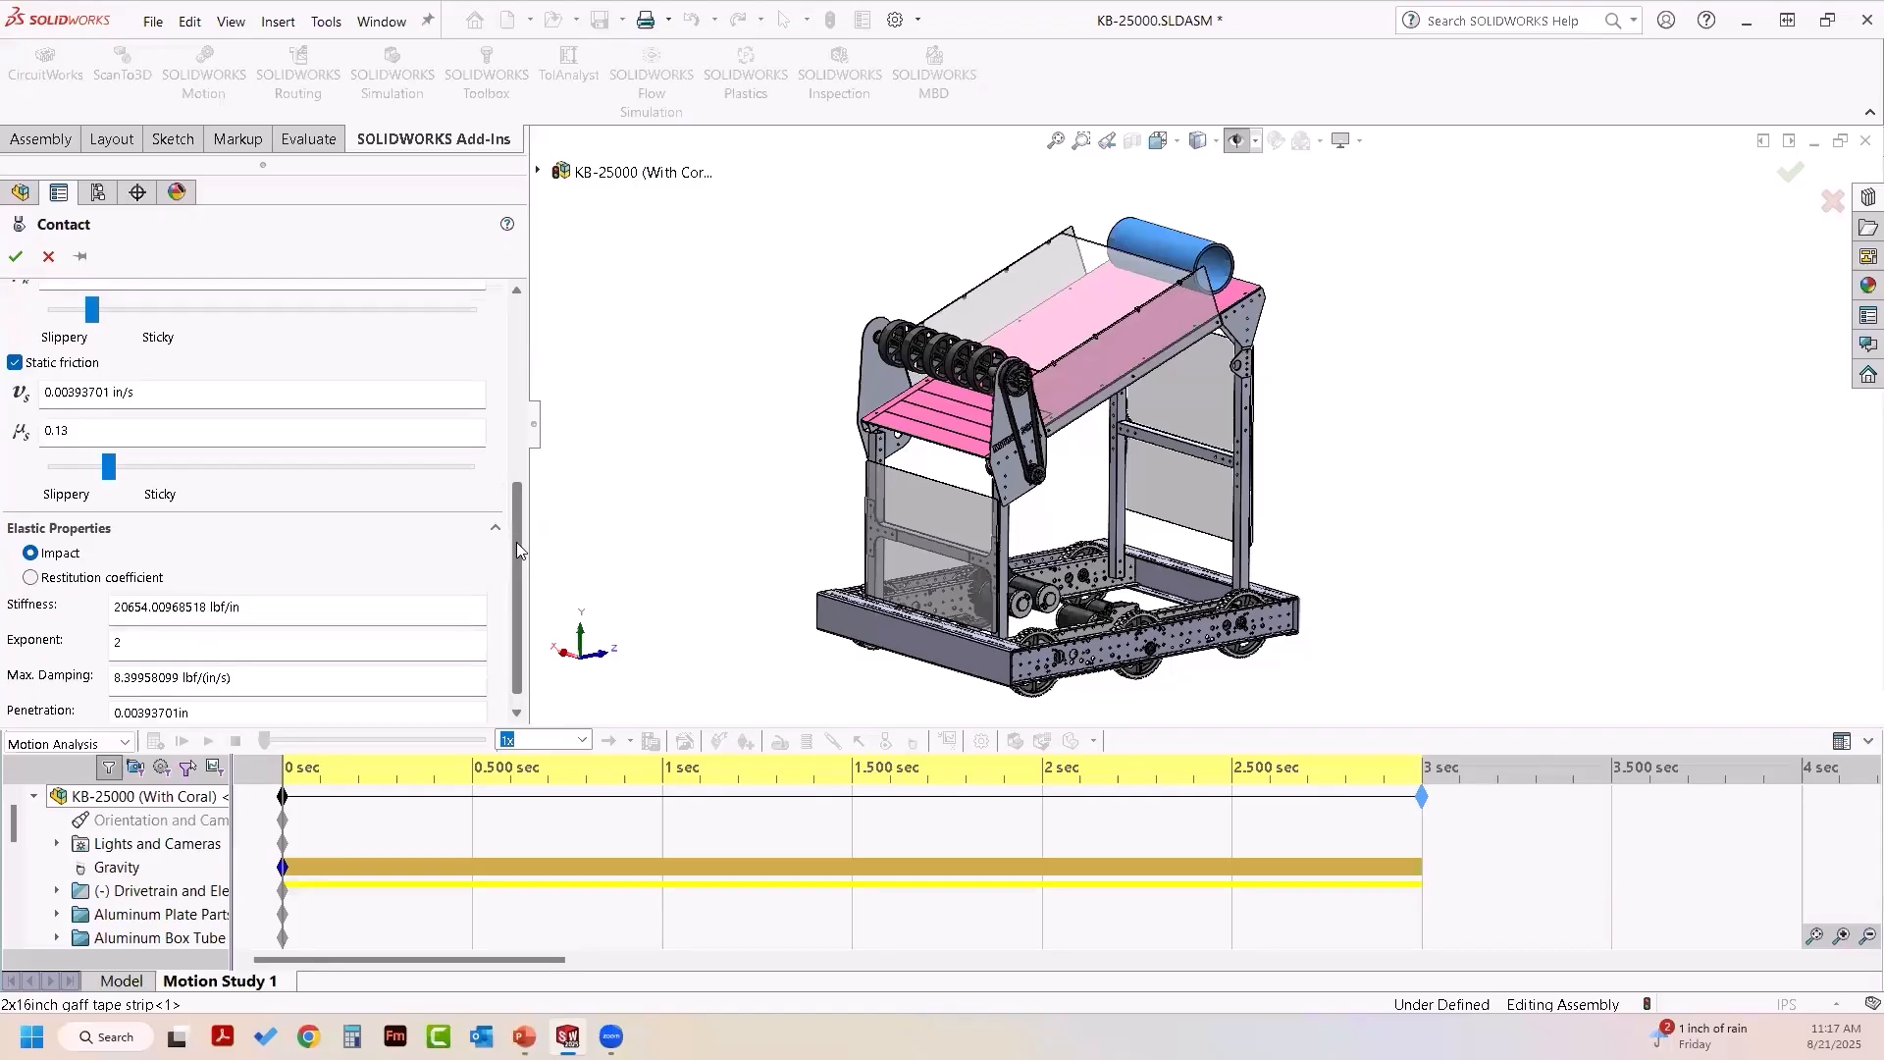
scroll(503, 485, up, 5)
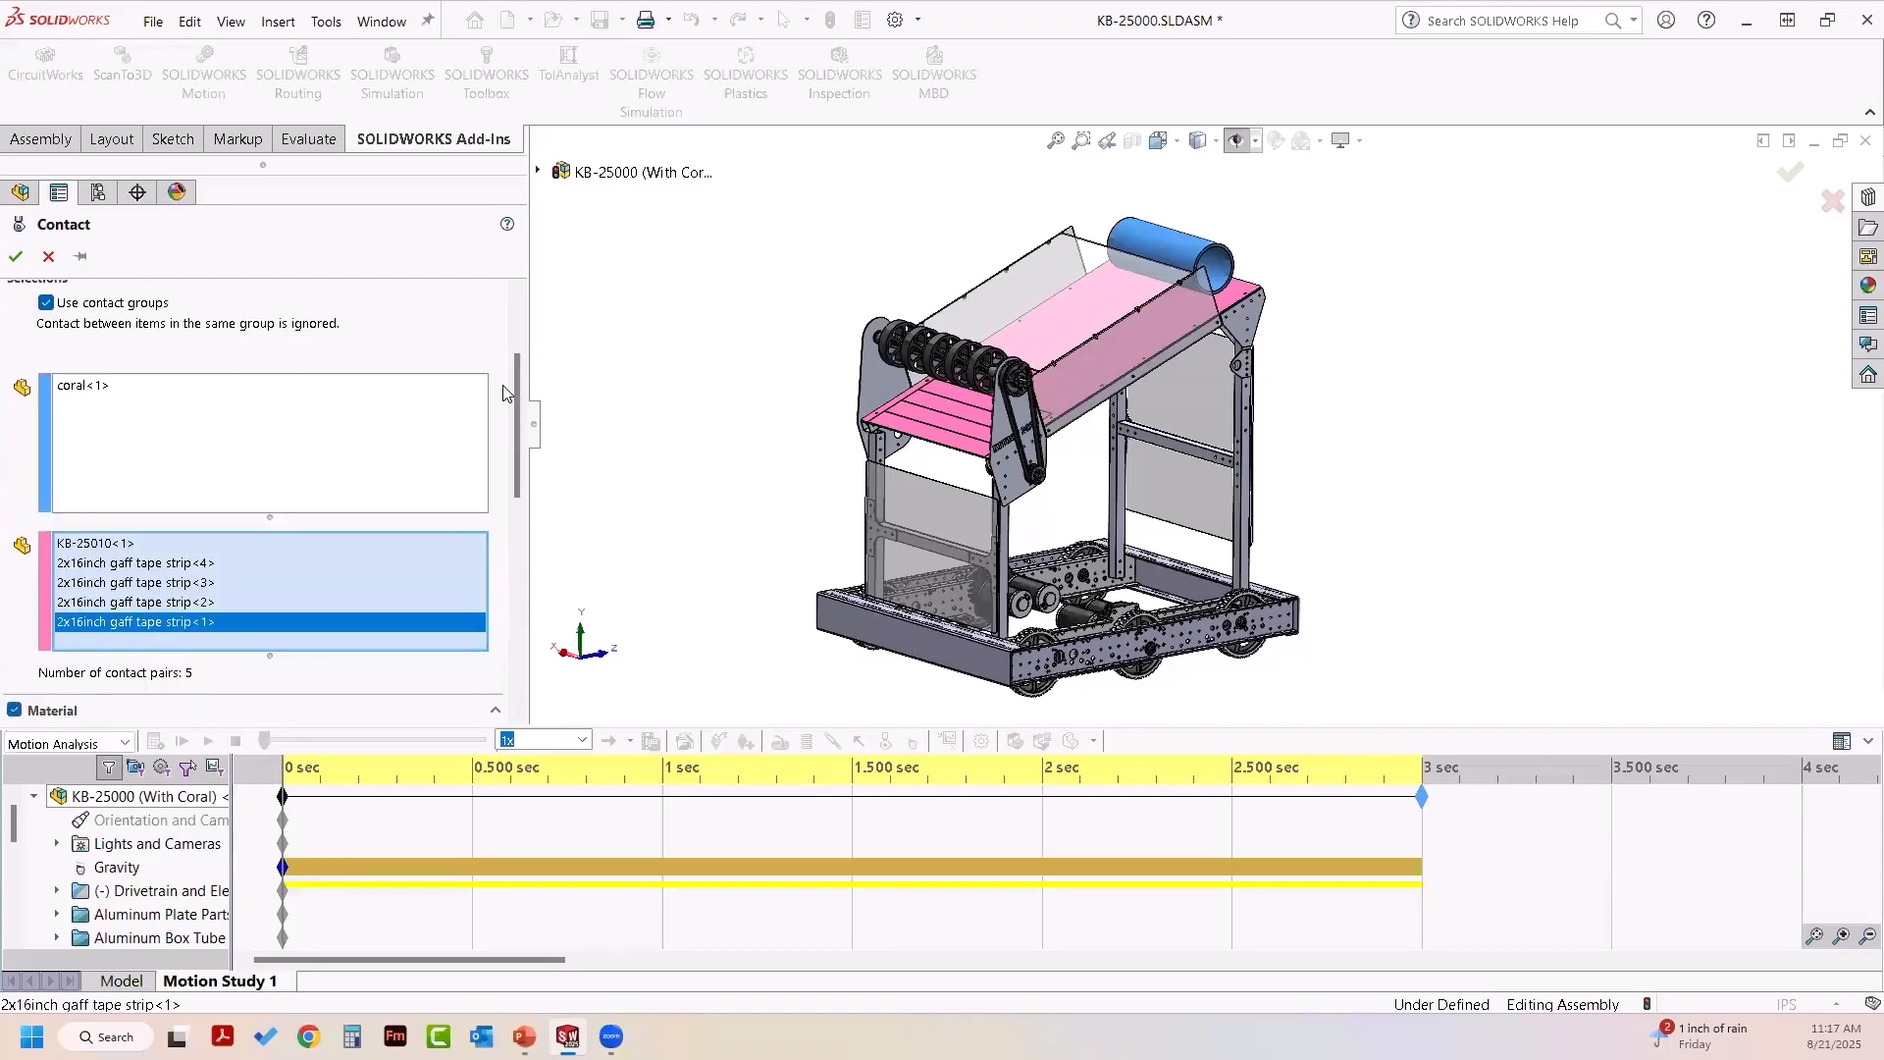
drag(518, 393, 521, 483)
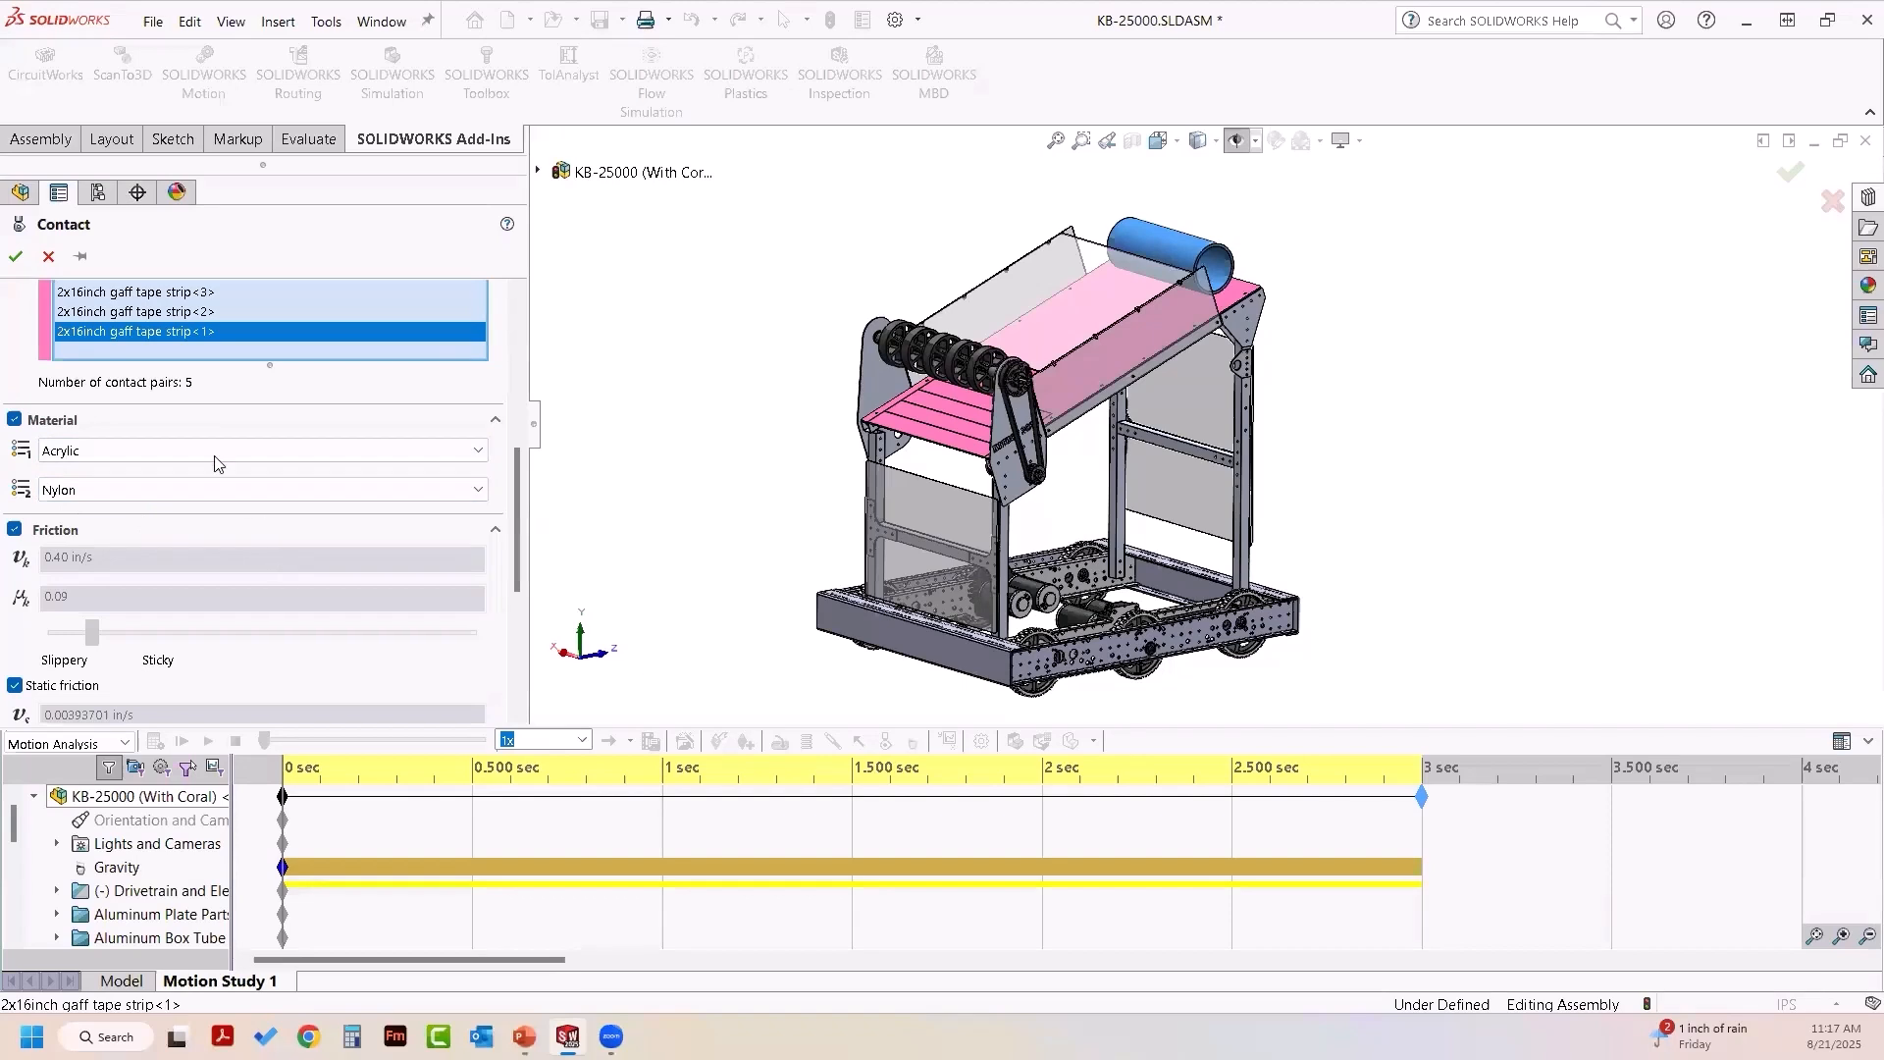
click(15, 258)
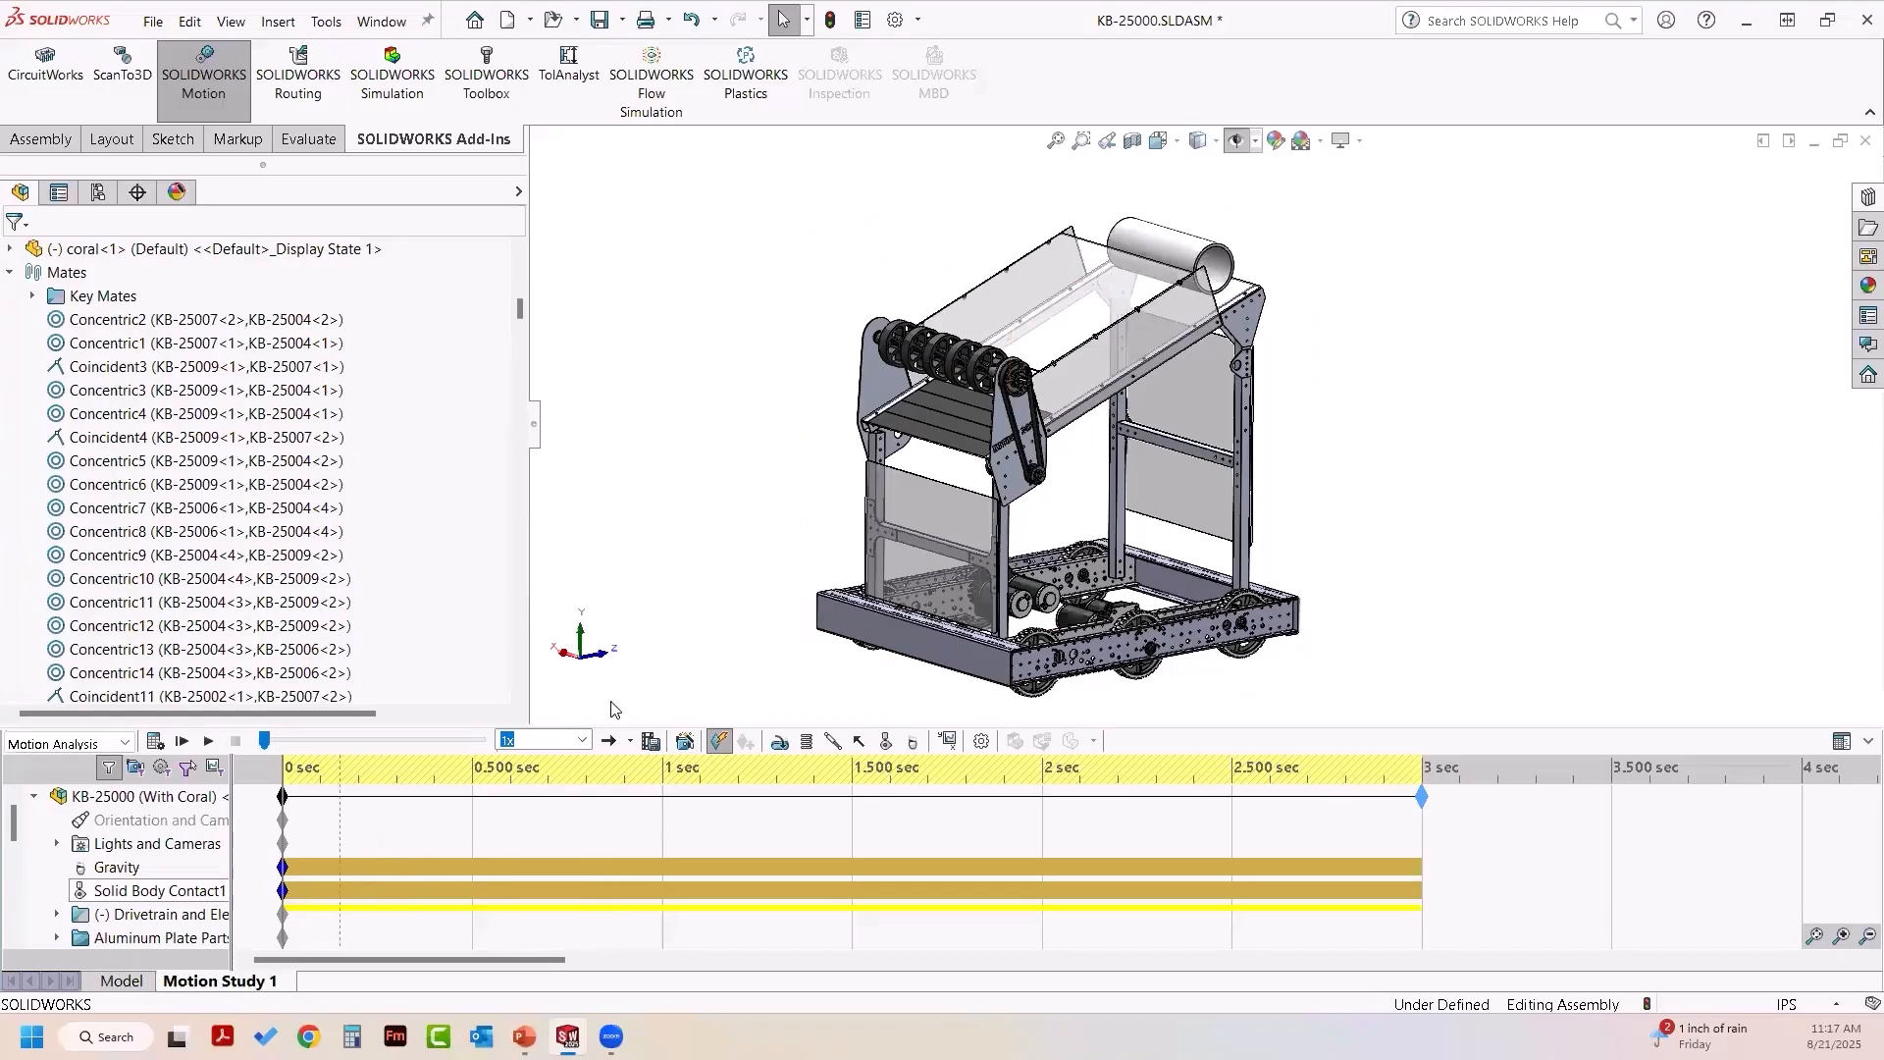
- Calculate the 3-second motion study with the ramp contact and return the timeline to 0 seconds
middle_drag(629, 660, 796, 699)
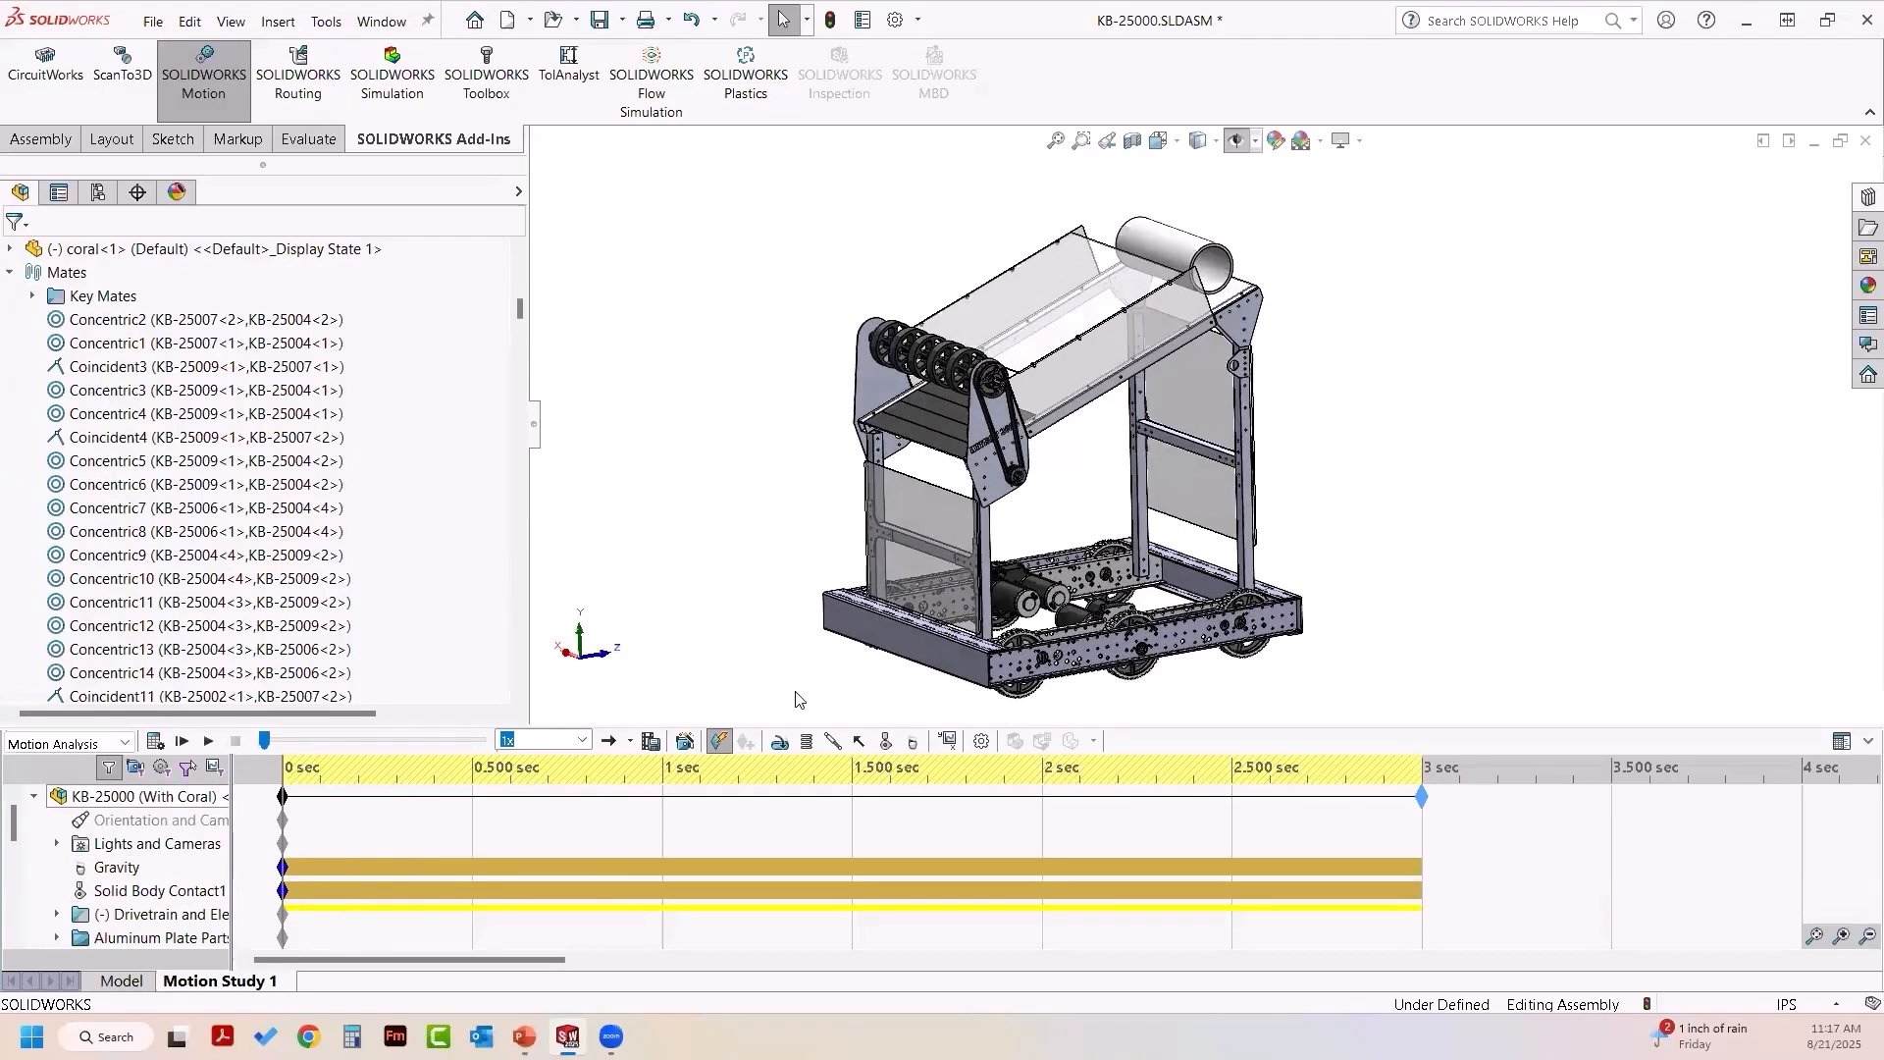
click(156, 741)
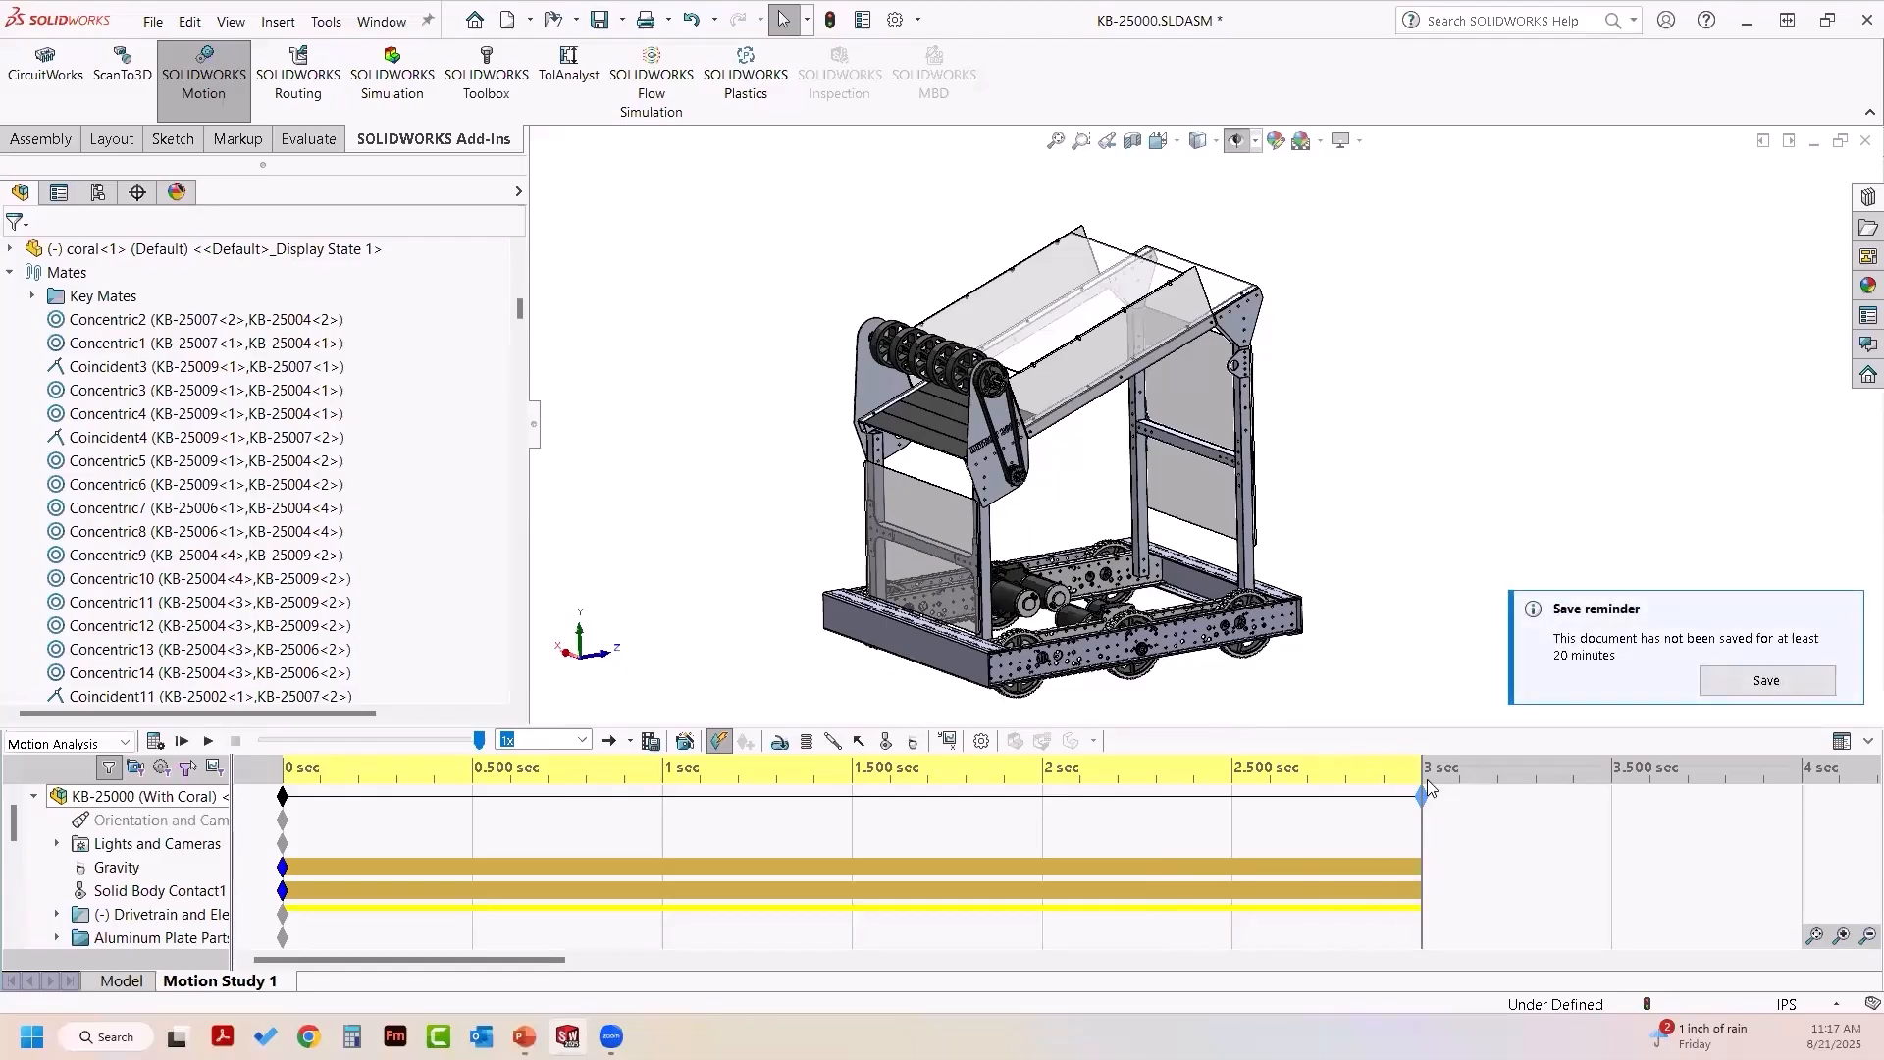
drag(1422, 771, 244, 778)
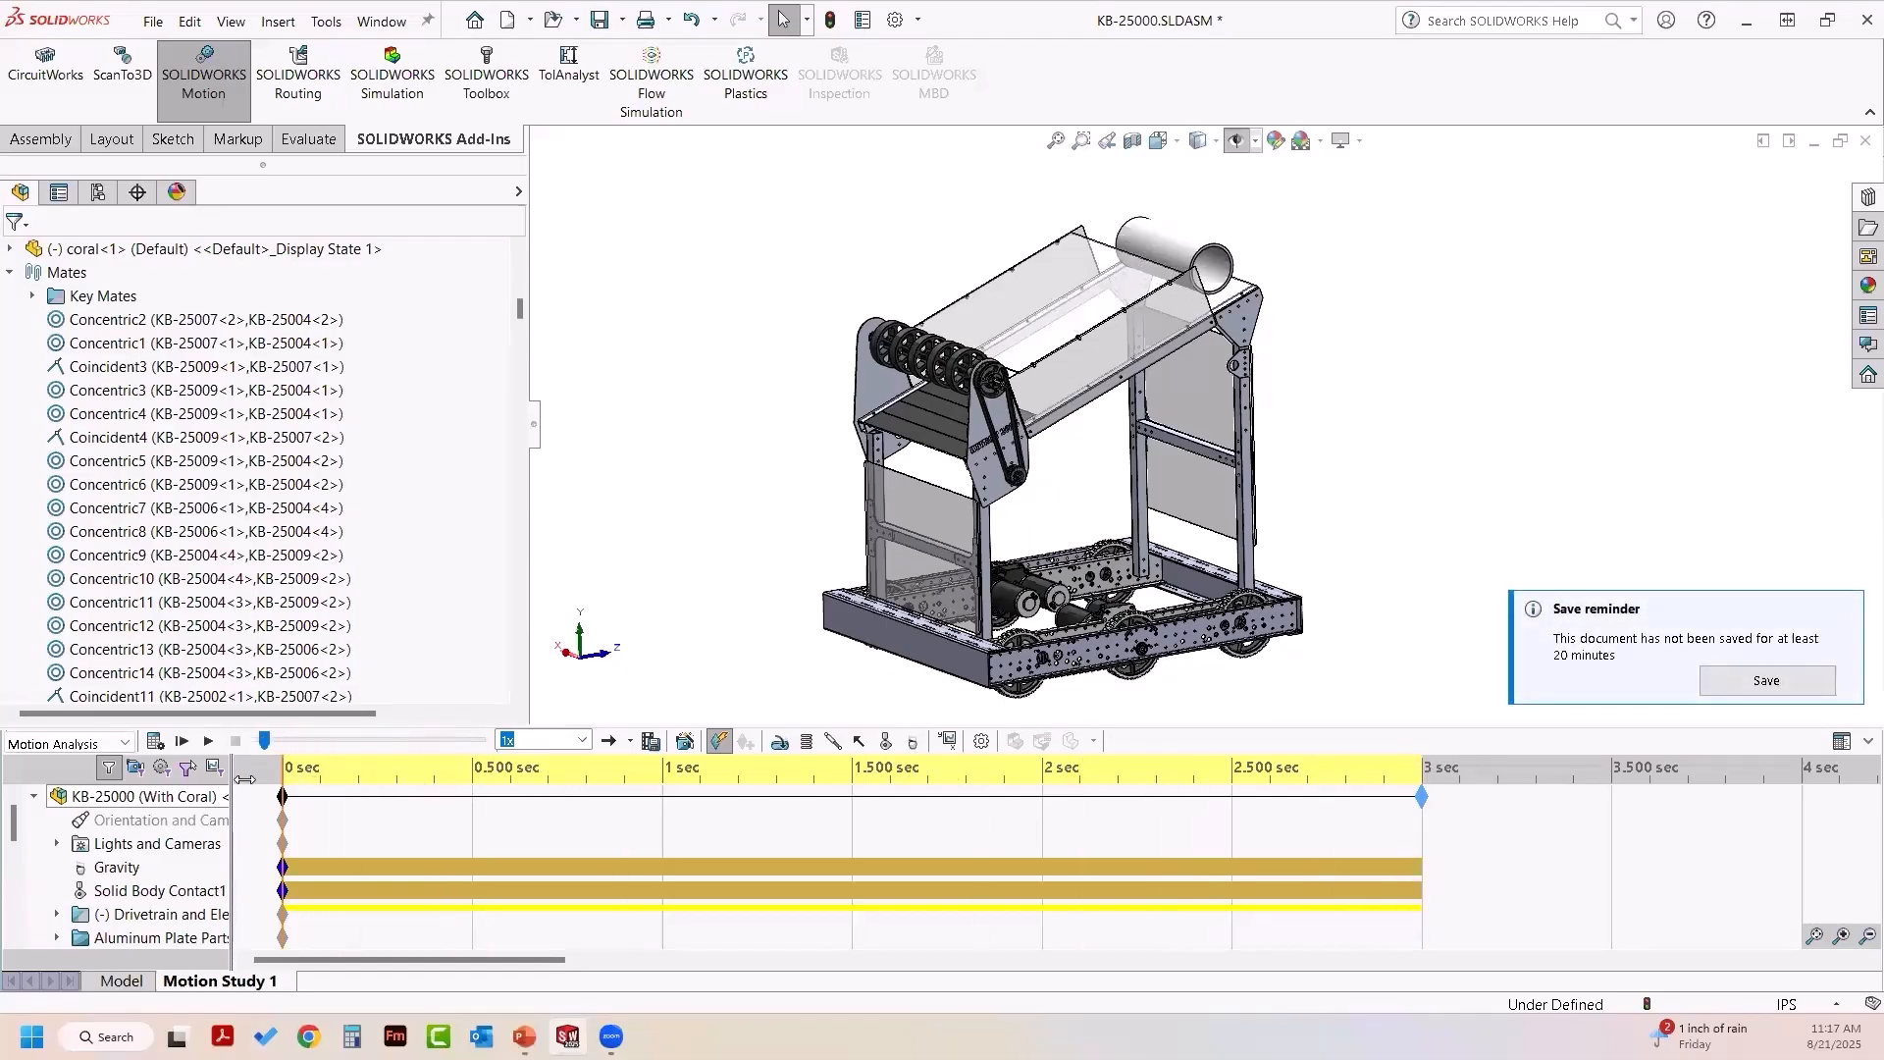
- Start another Solid Bodies contact with contact groups enabled and the coral tube as the first group
click(886, 741)
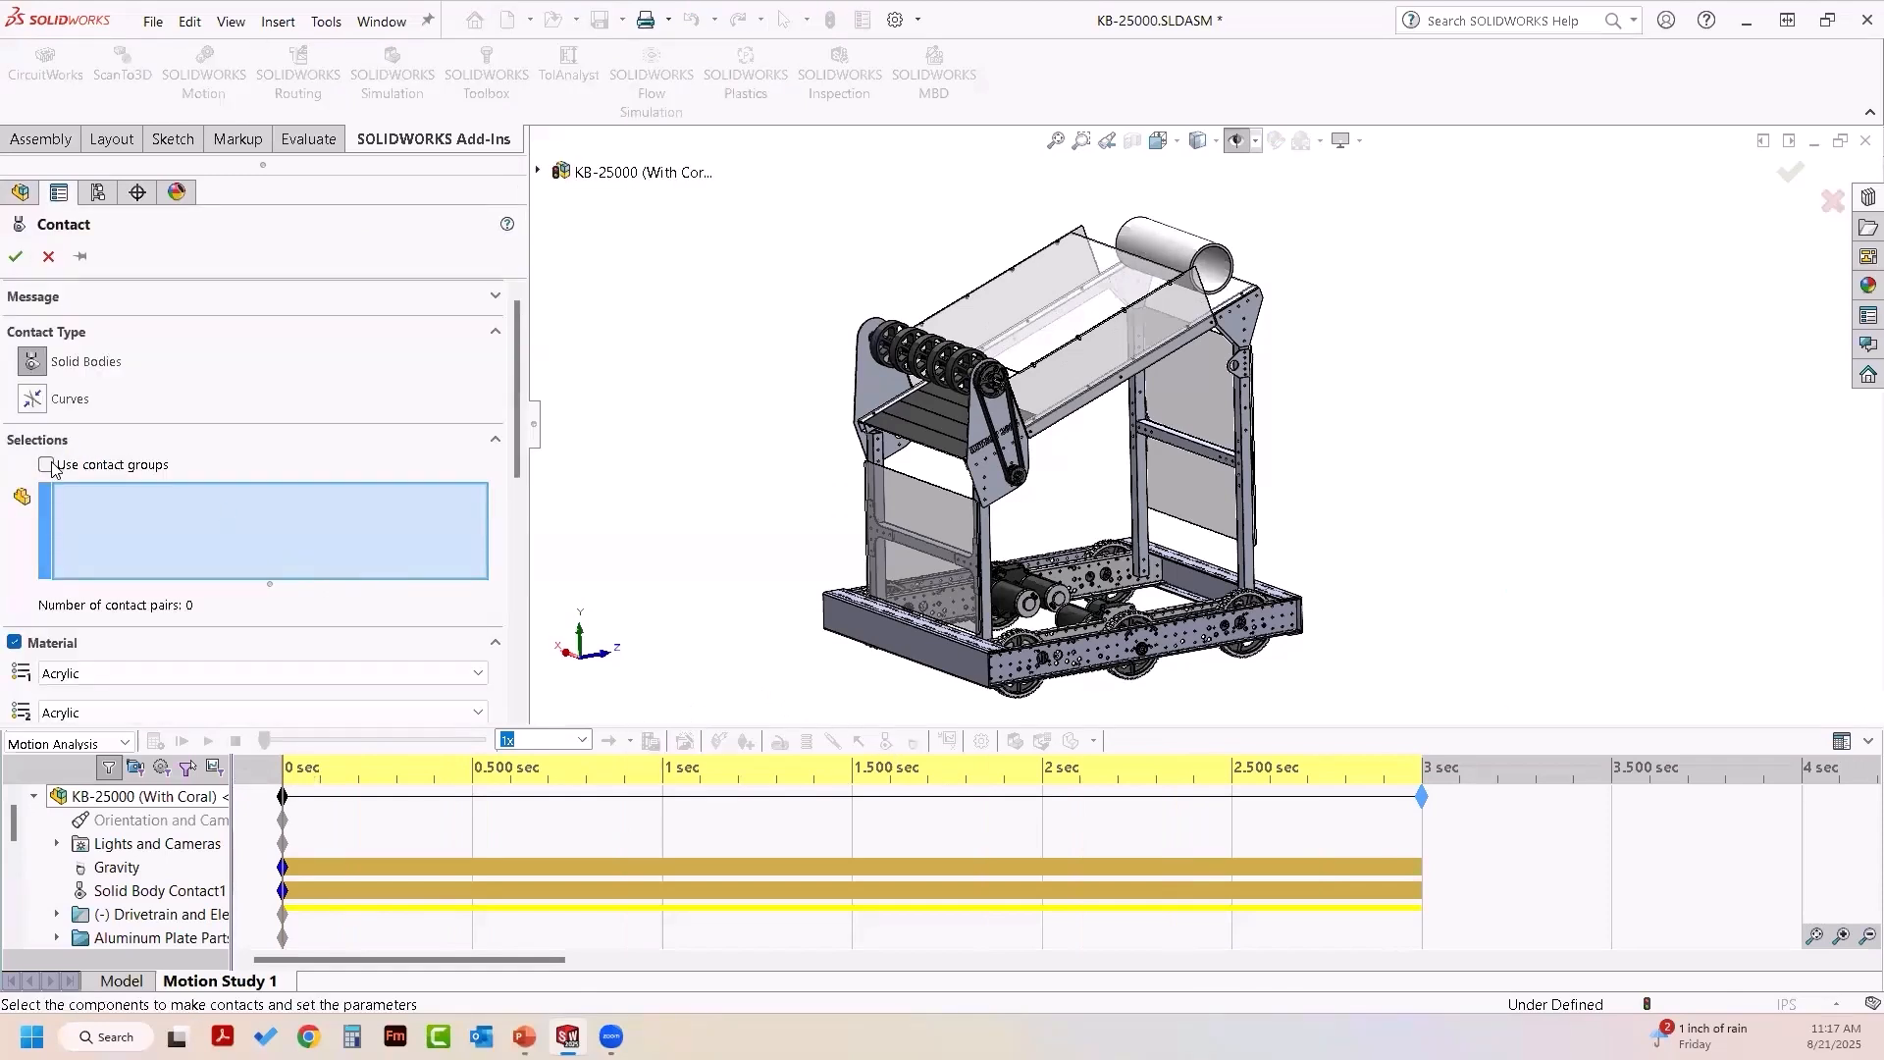
click(89, 467)
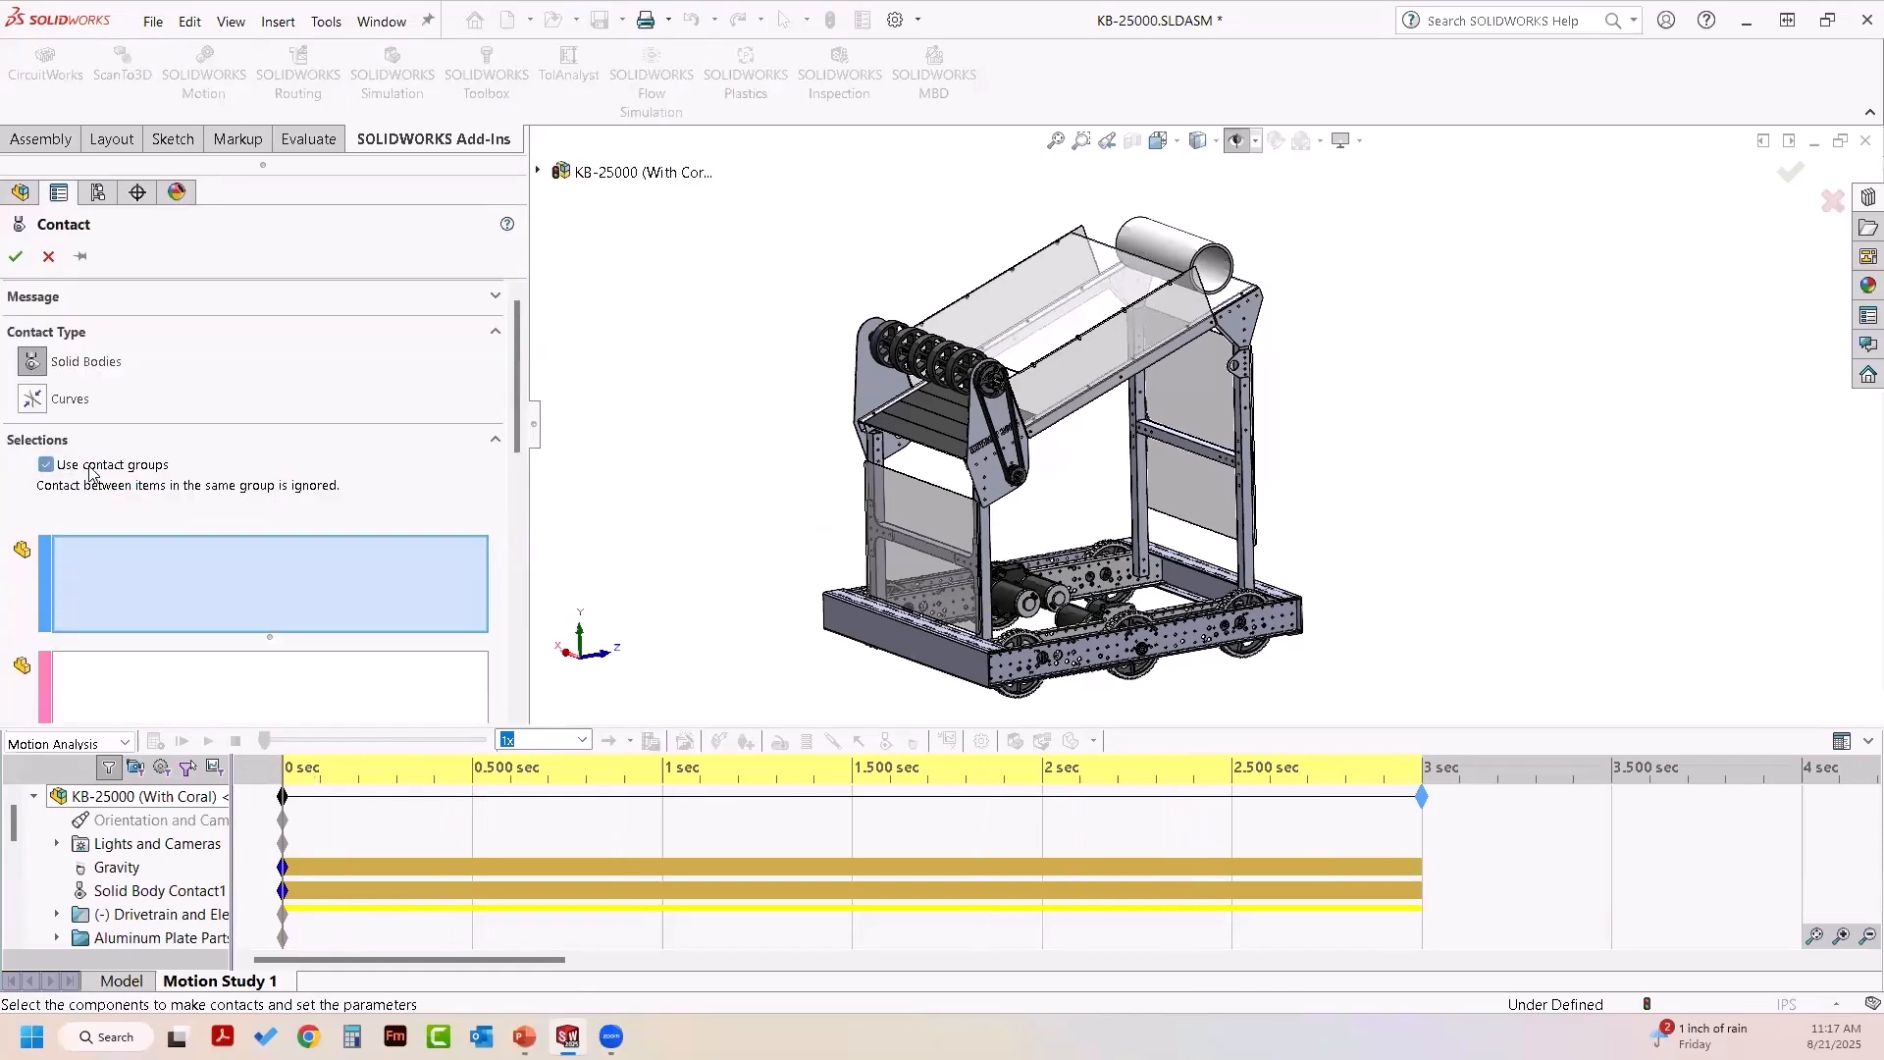
click(1174, 251)
- Select the five 4-inch squish wheels on the upper roller as the second contact group
click(280, 664)
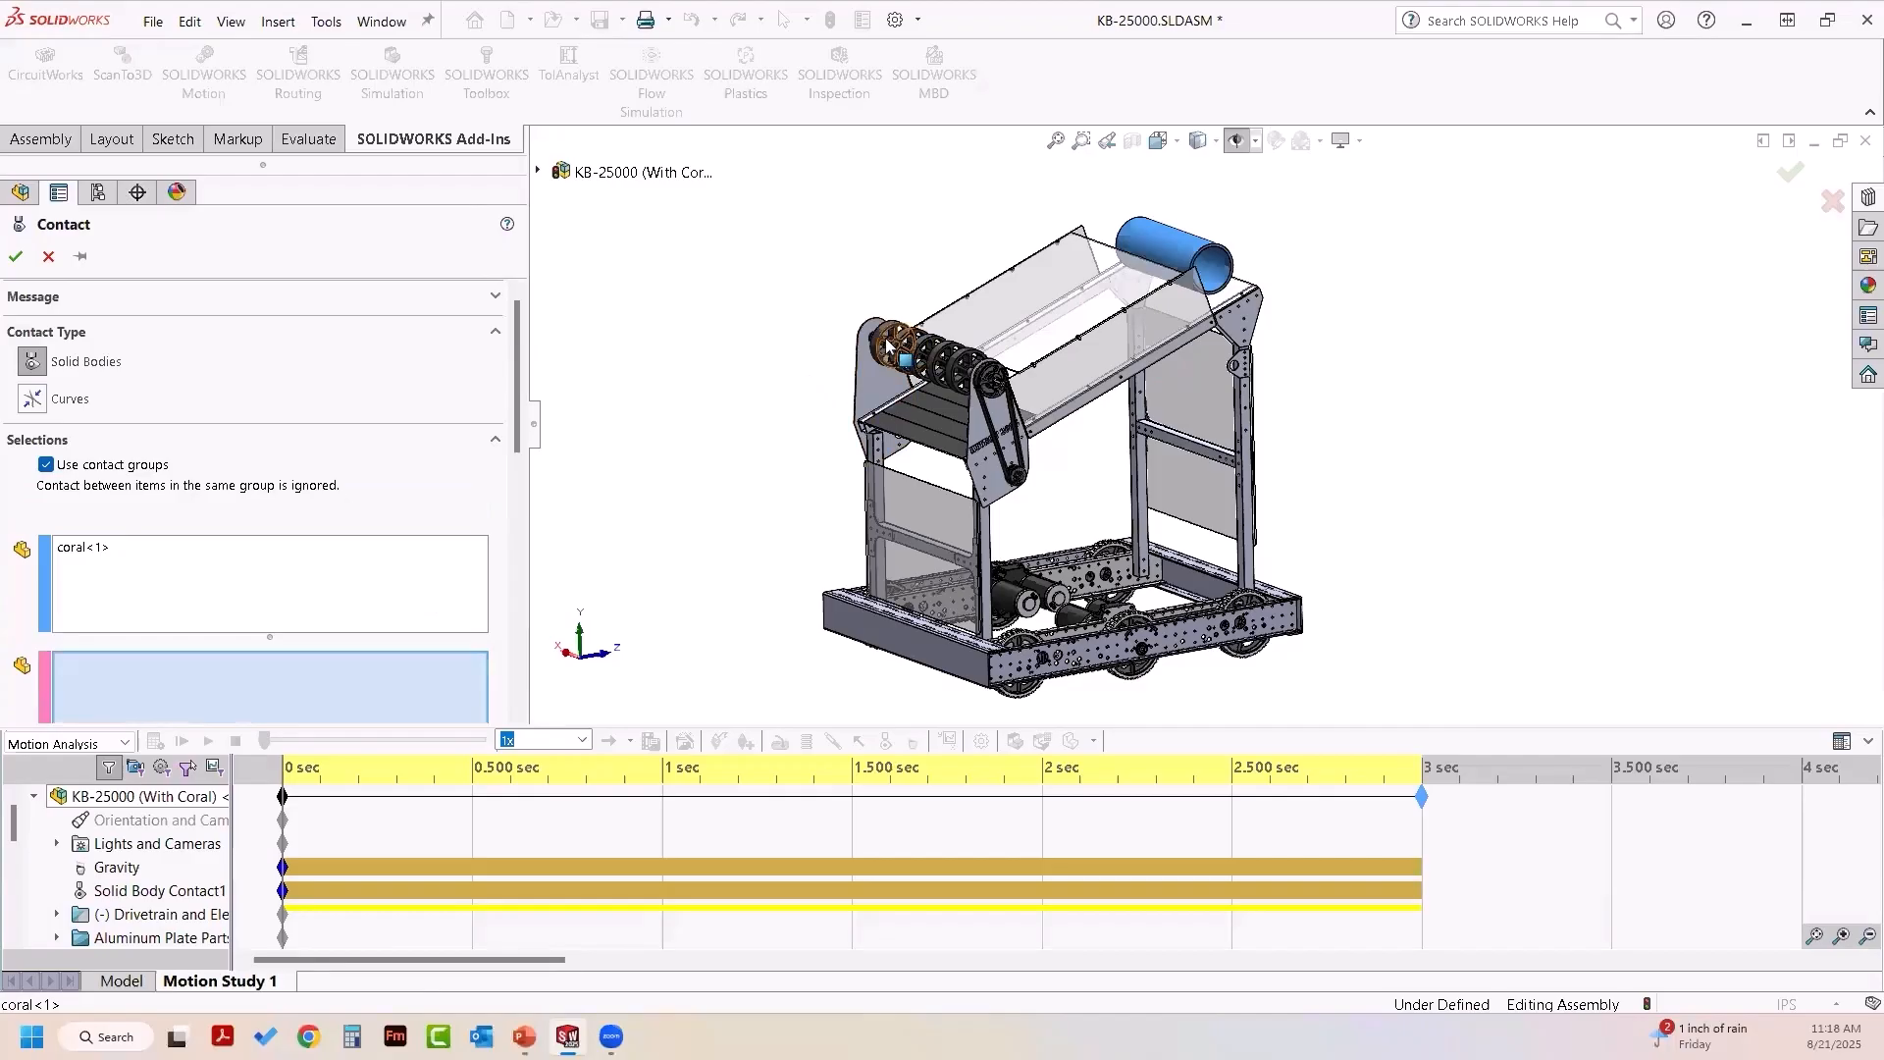
click(893, 350)
click(909, 357)
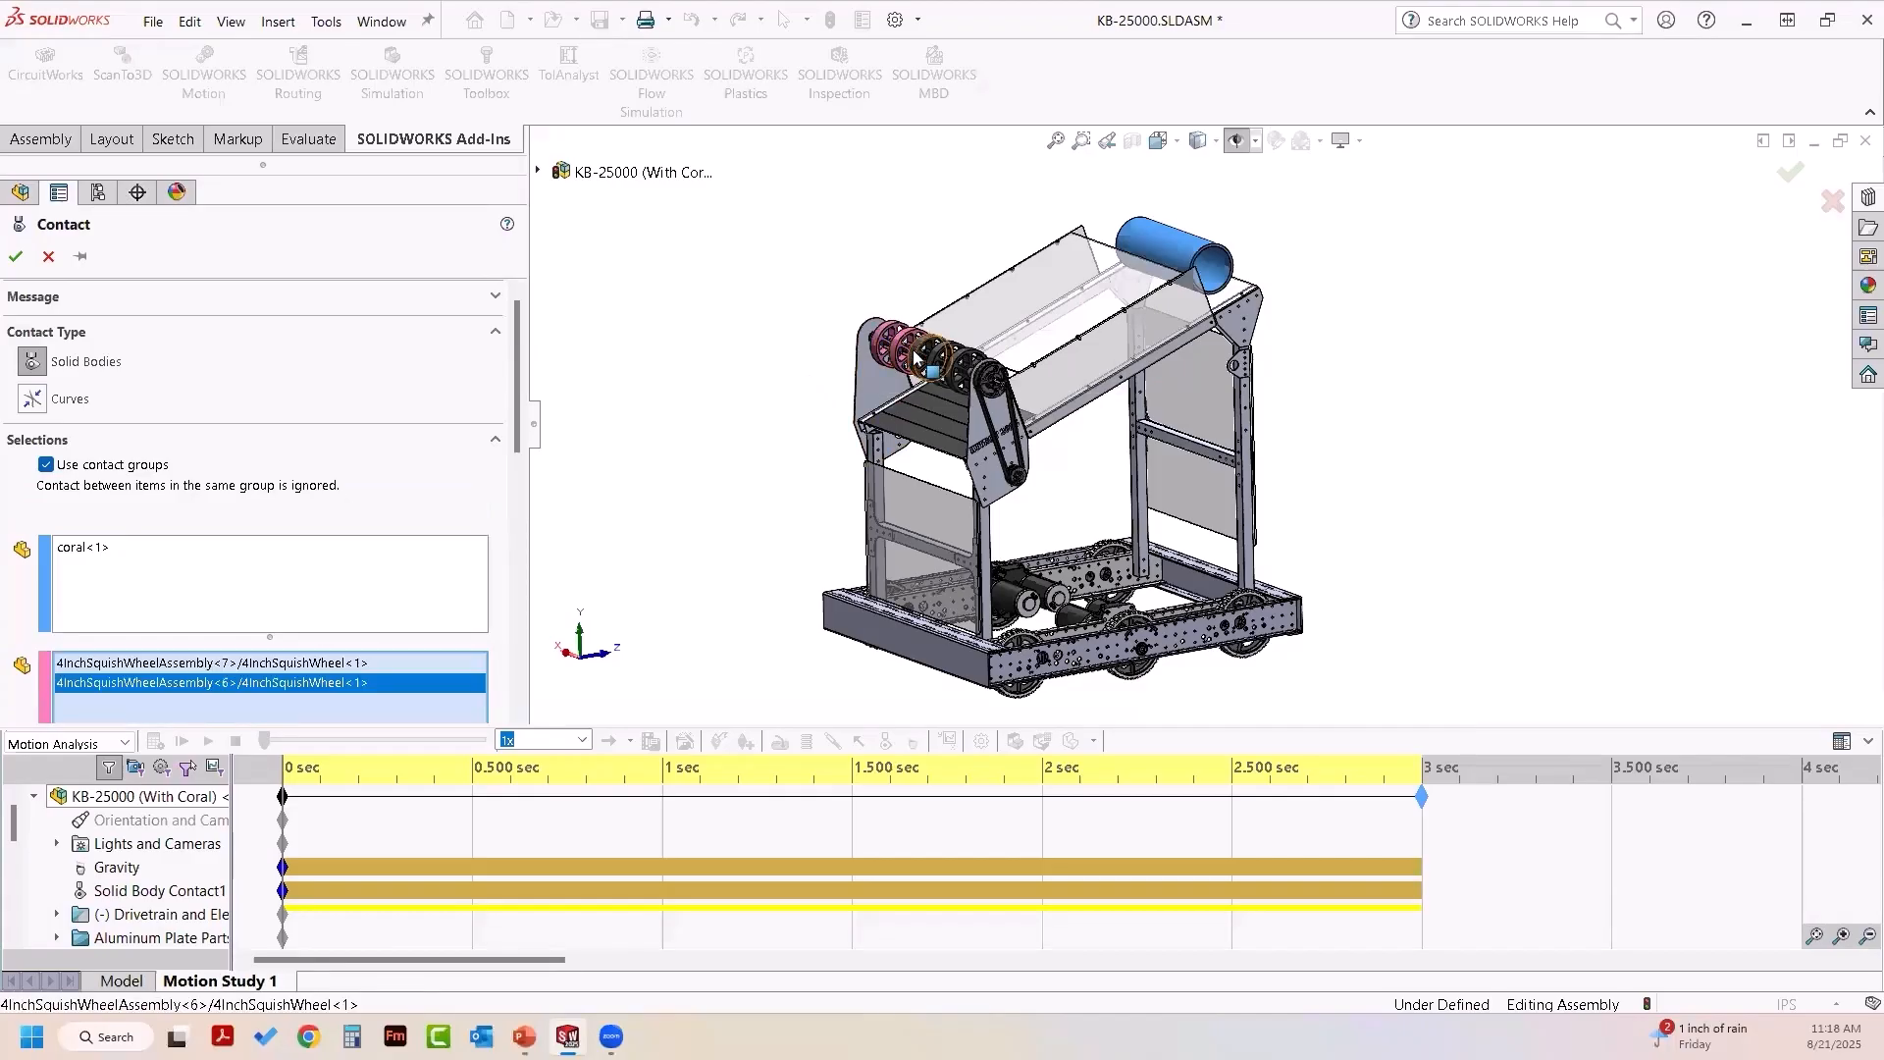
click(924, 364)
click(940, 371)
click(958, 377)
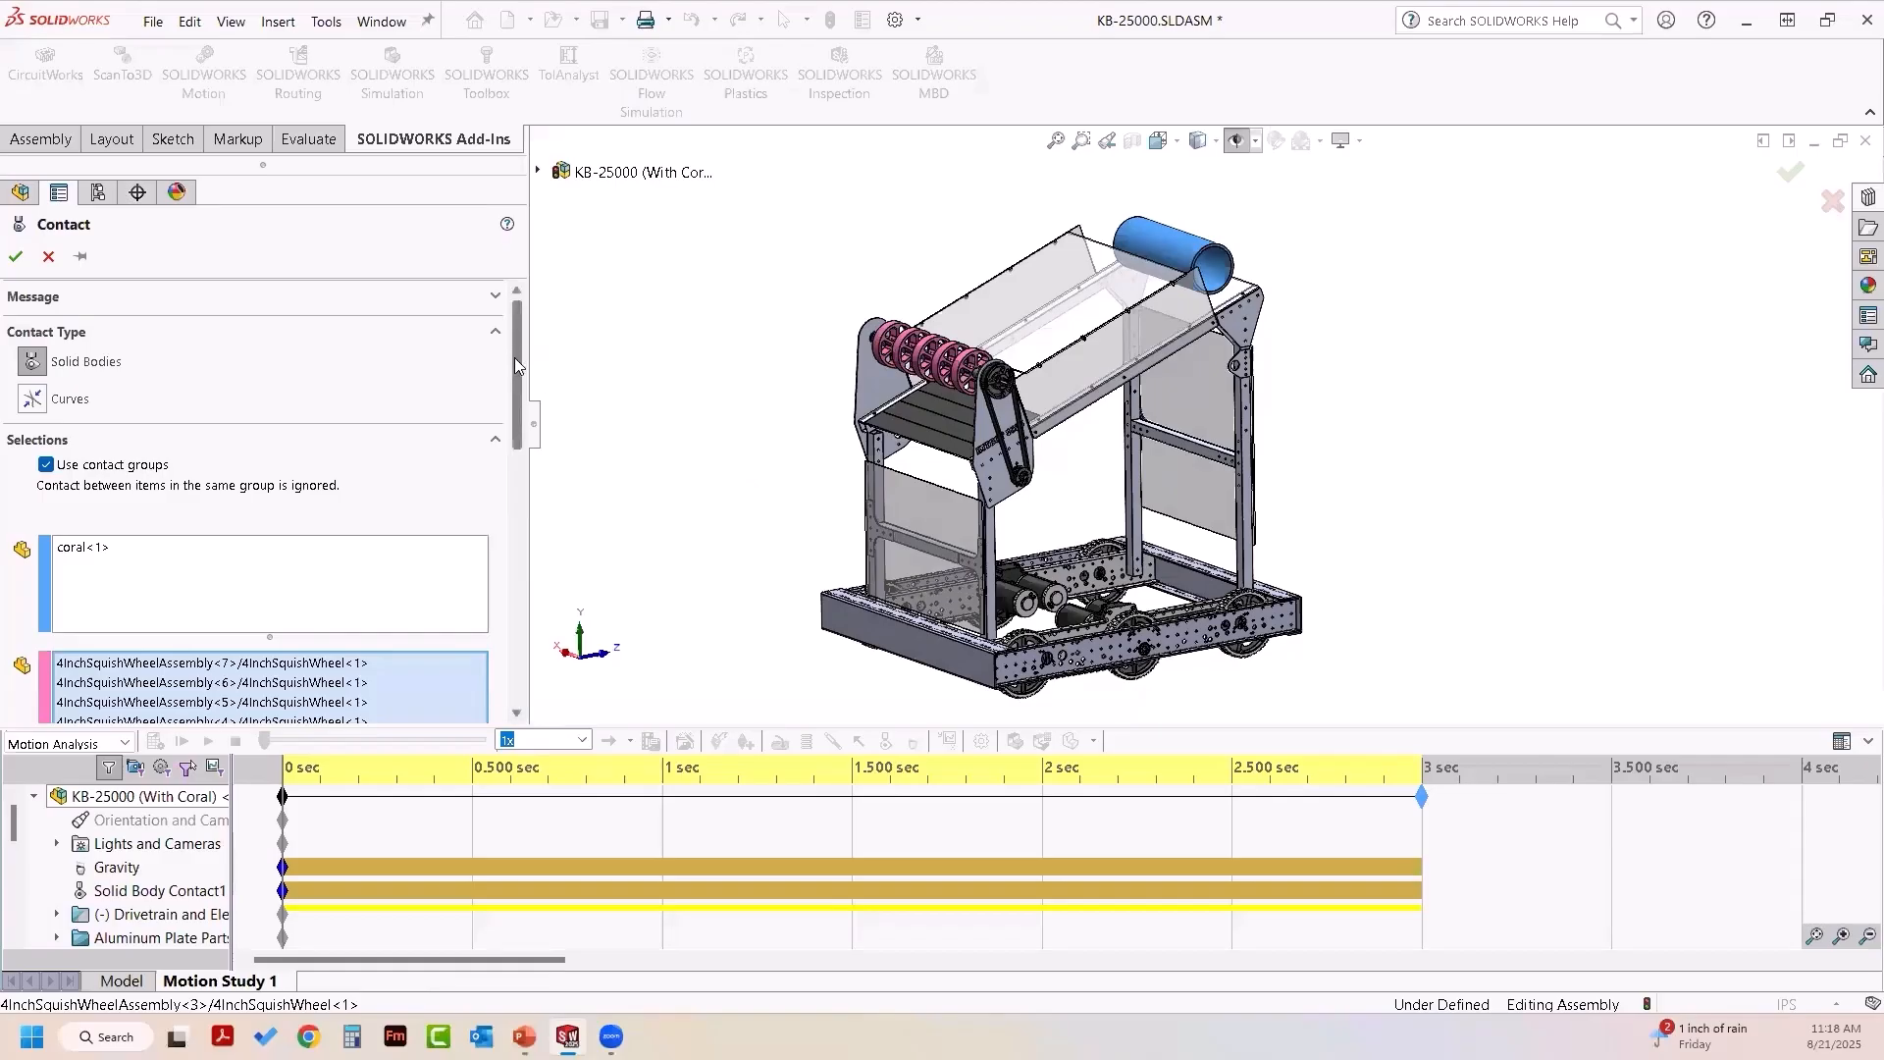
- Set the coral-to-wheel contact materials to Nylon and Rubber (Dry), and accept the contact
drag(514, 357, 498, 493)
scroll(497, 493, down, 1)
click(347, 456)
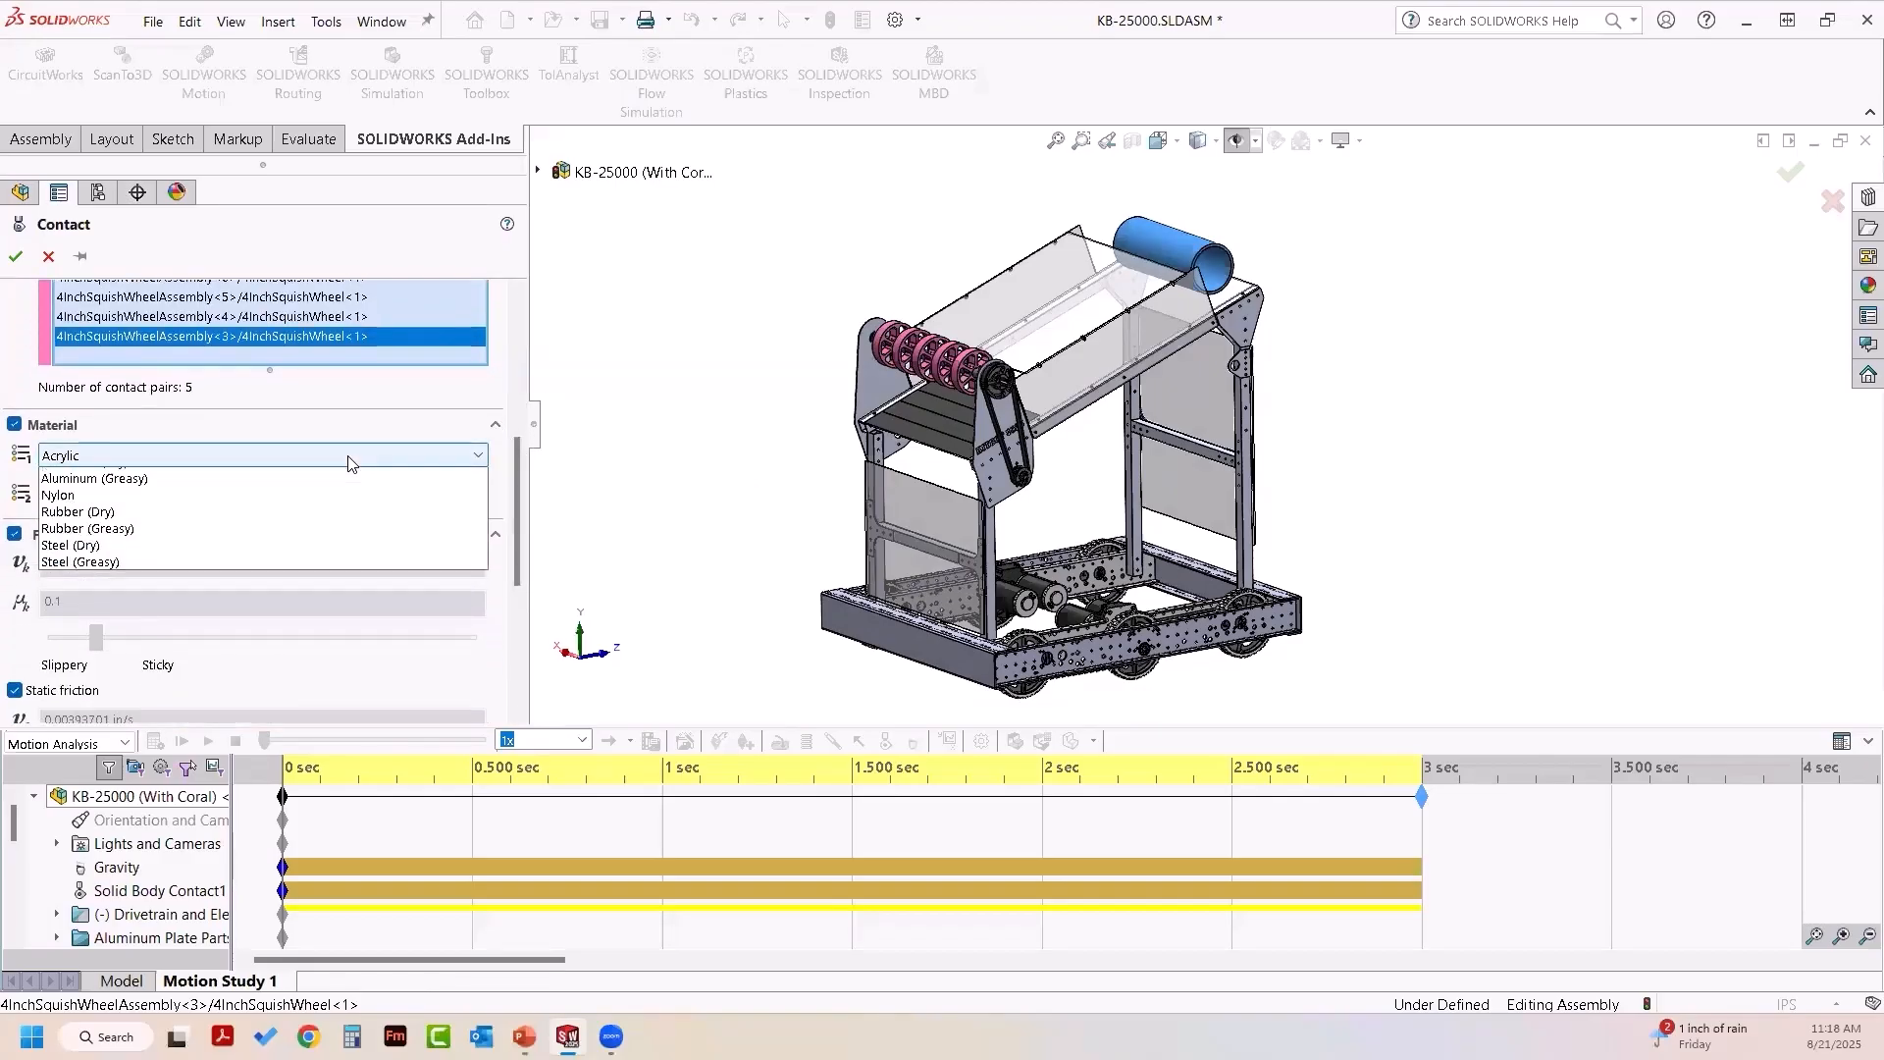
click(317, 527)
click(300, 496)
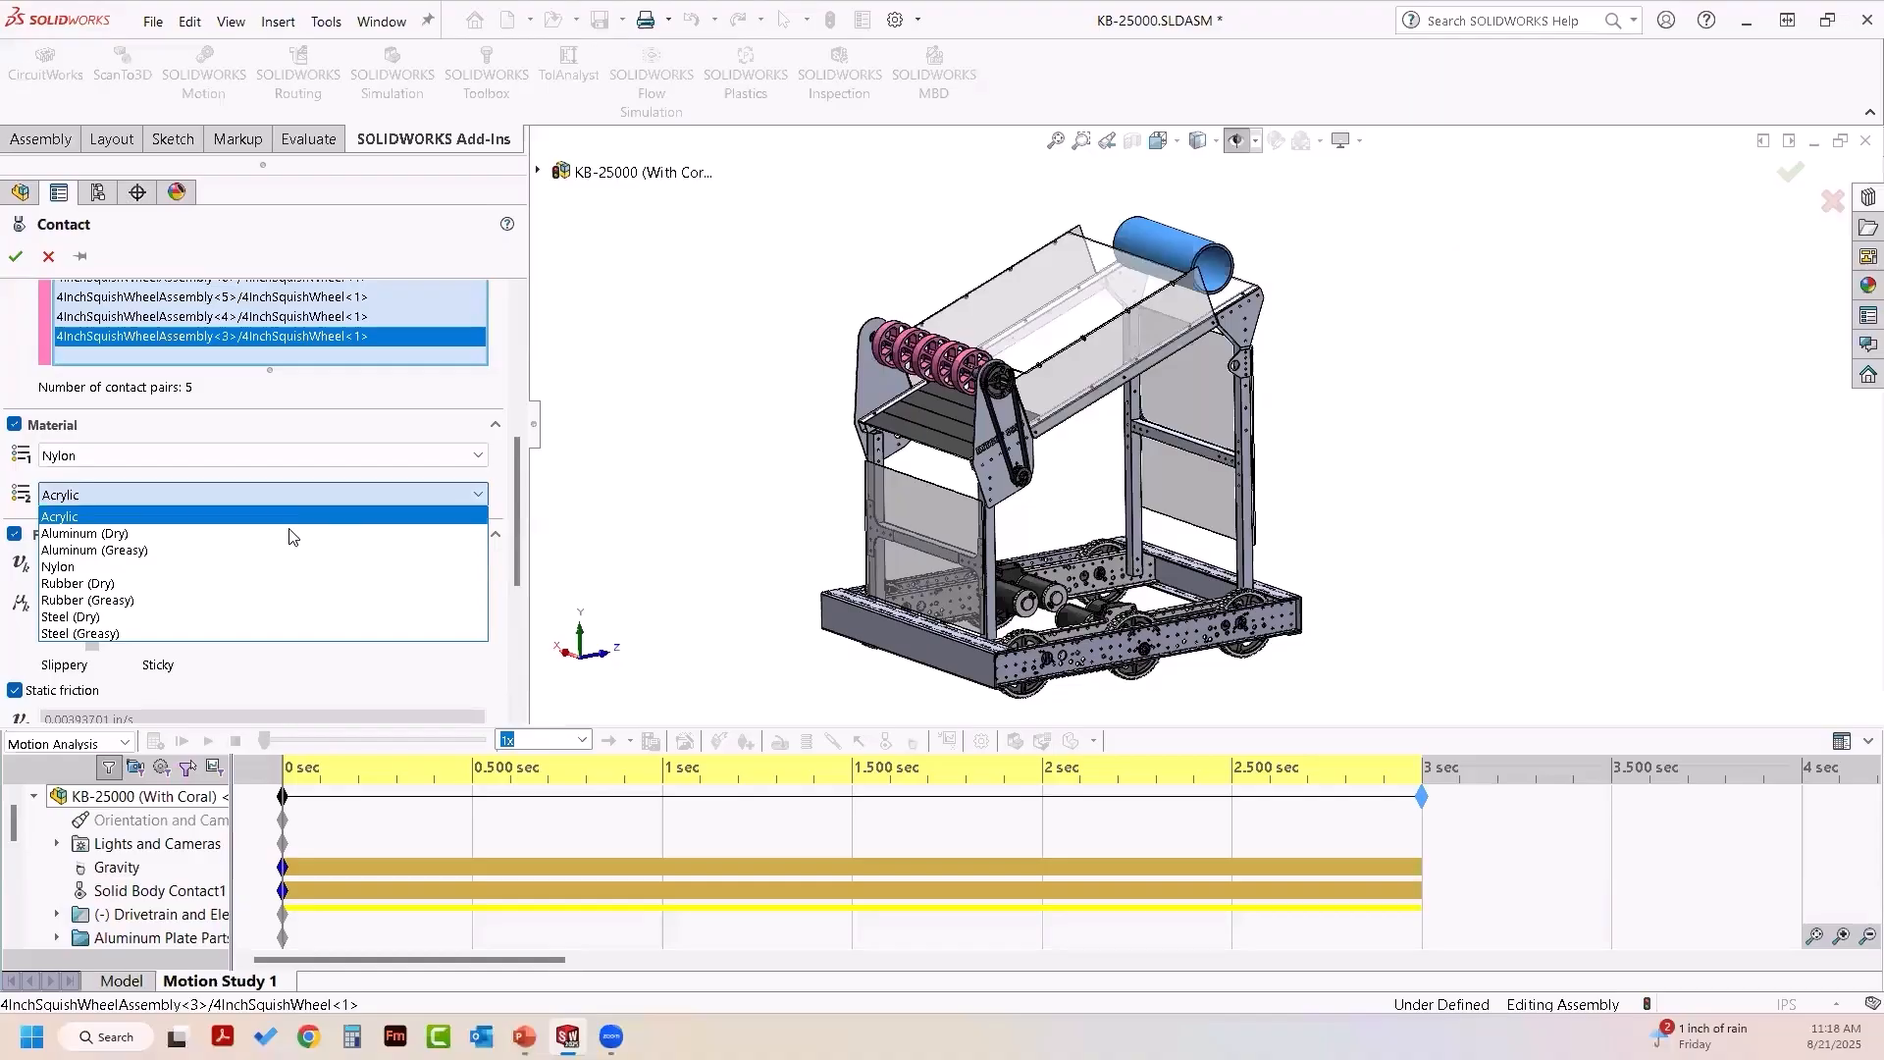
click(274, 583)
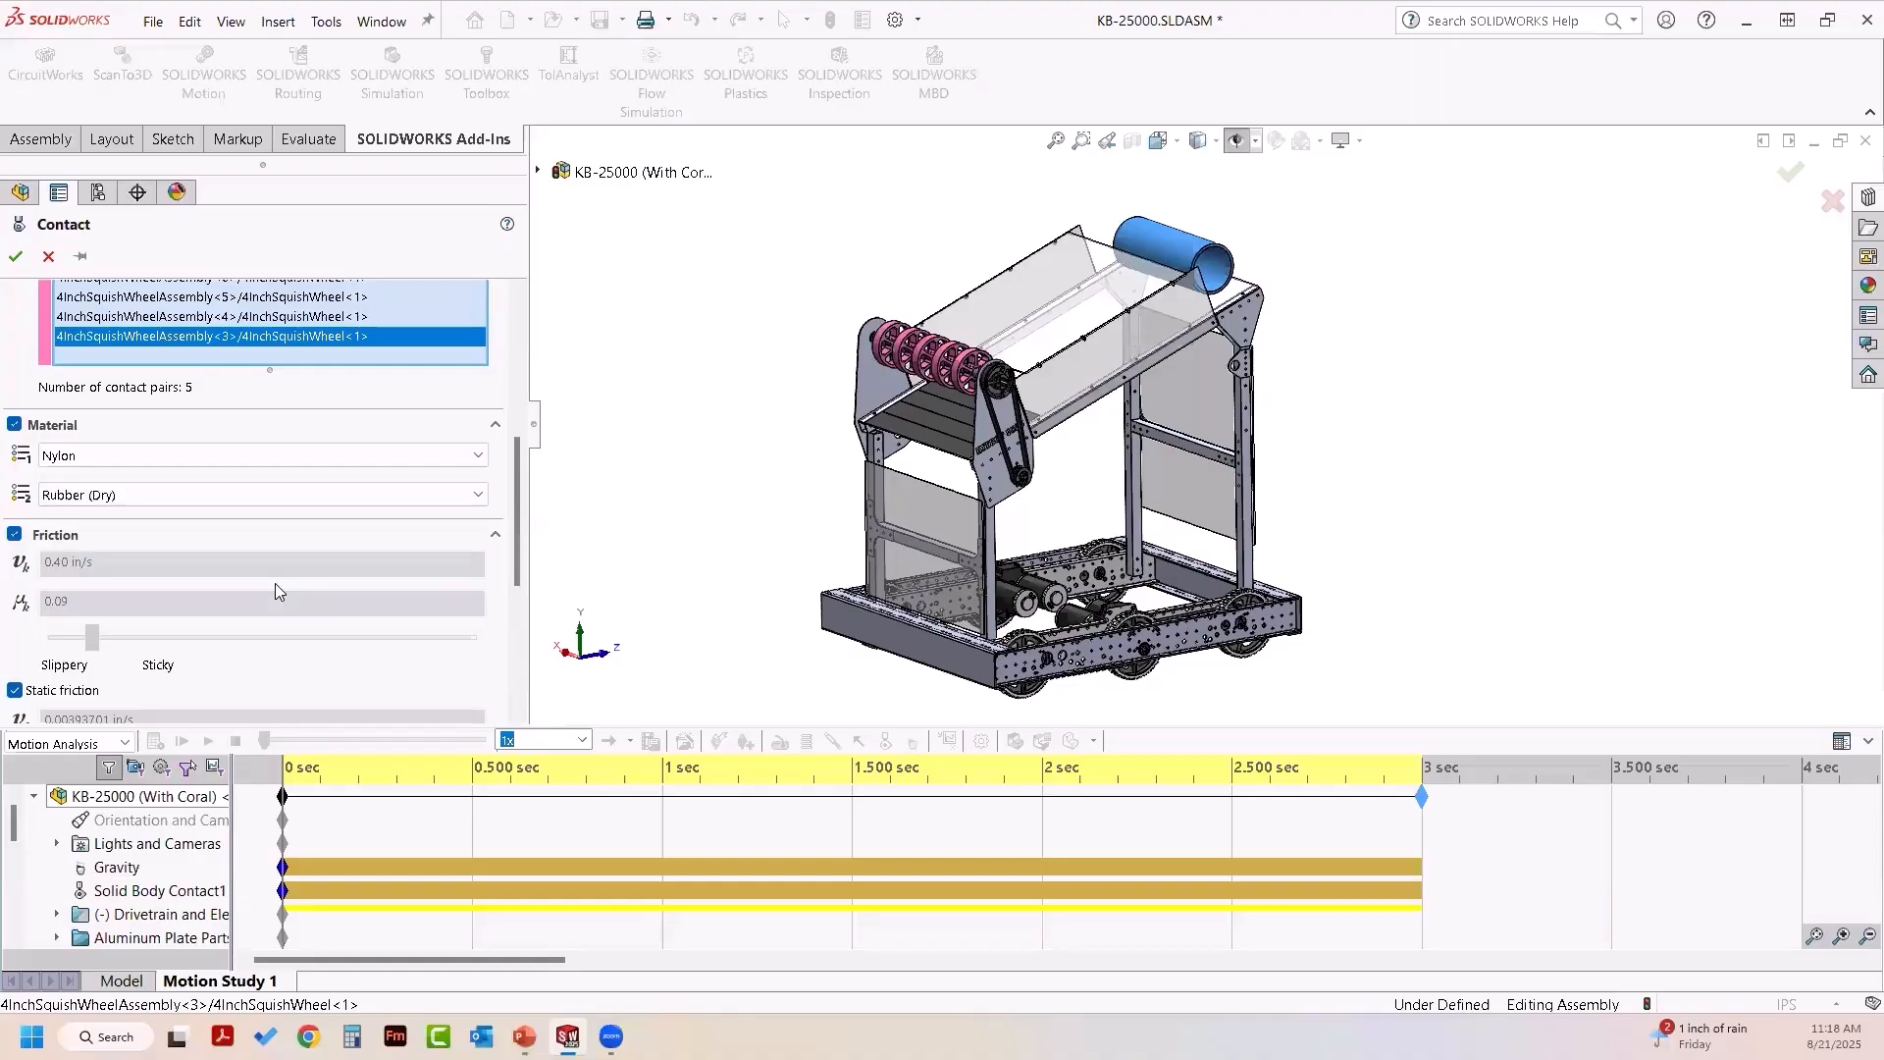
click(15, 256)
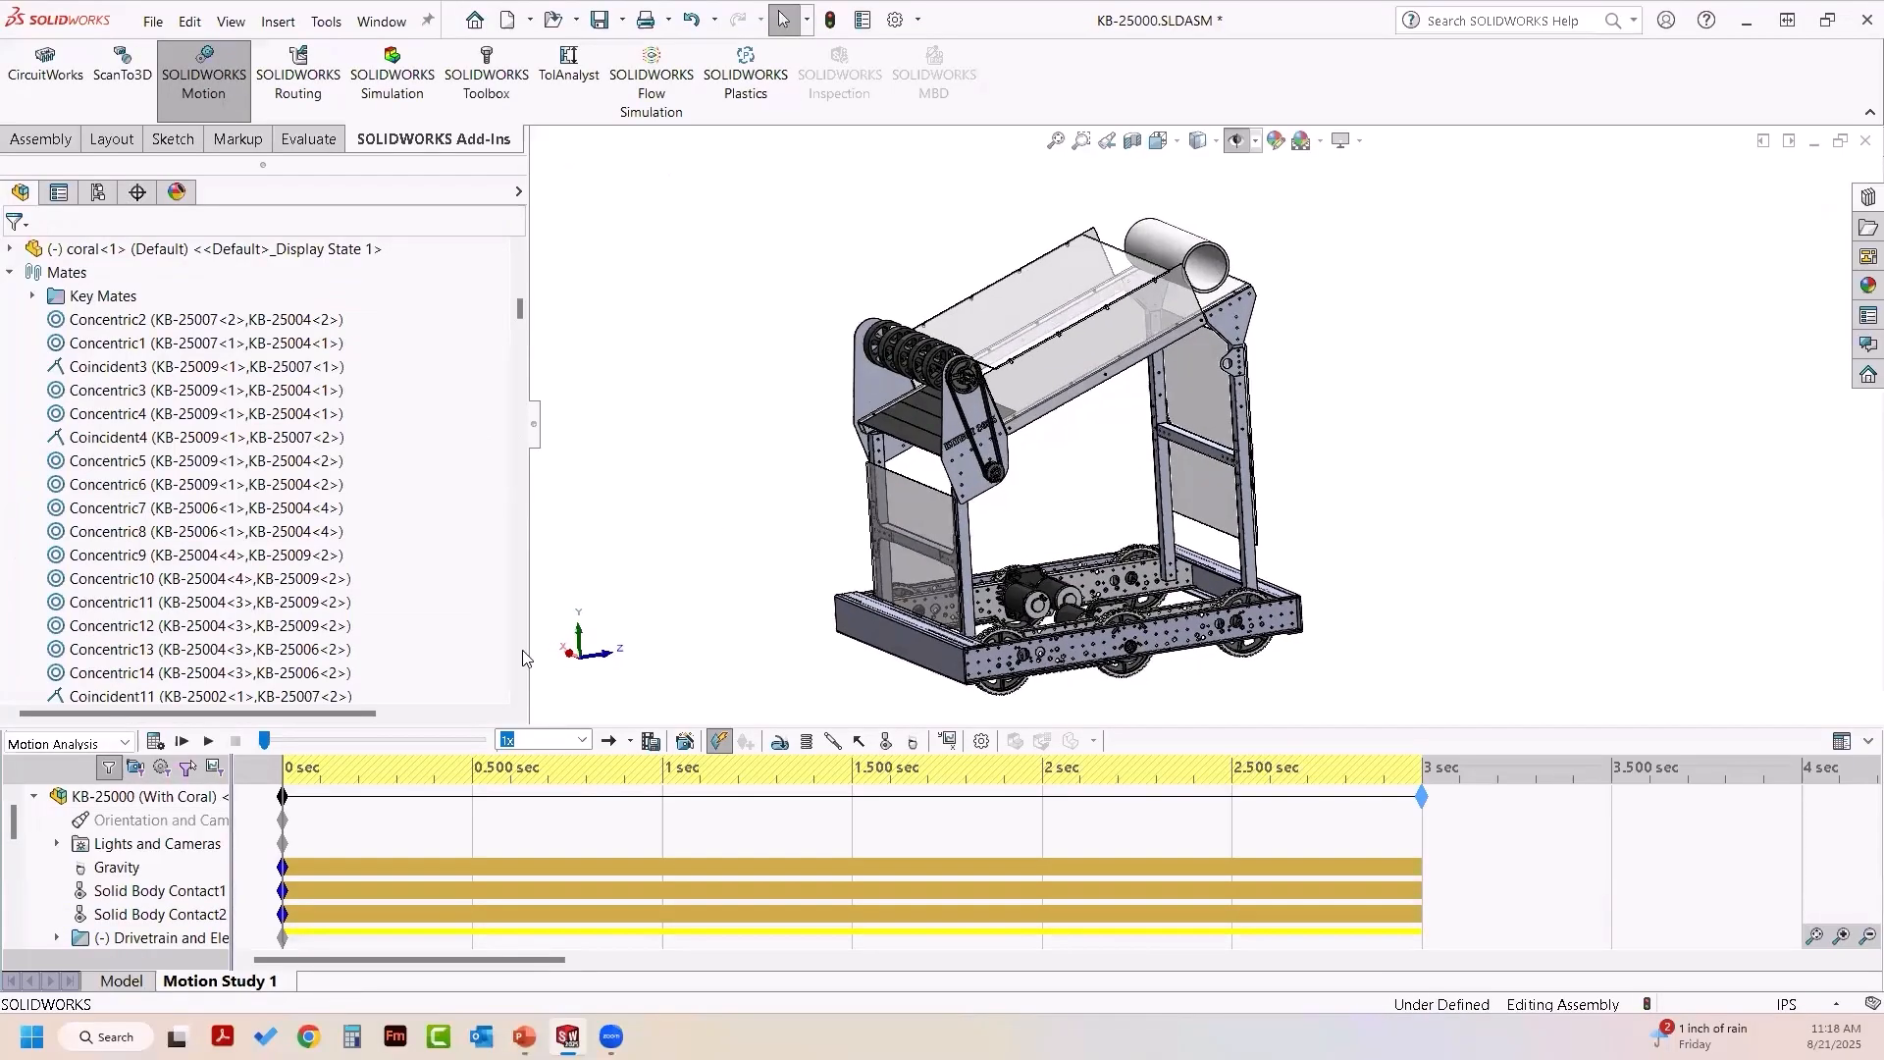
- Recalculate the motion study with the wheel contact, stop it shortly after 1 second, and return the timeline to 0 seconds
click(156, 741)
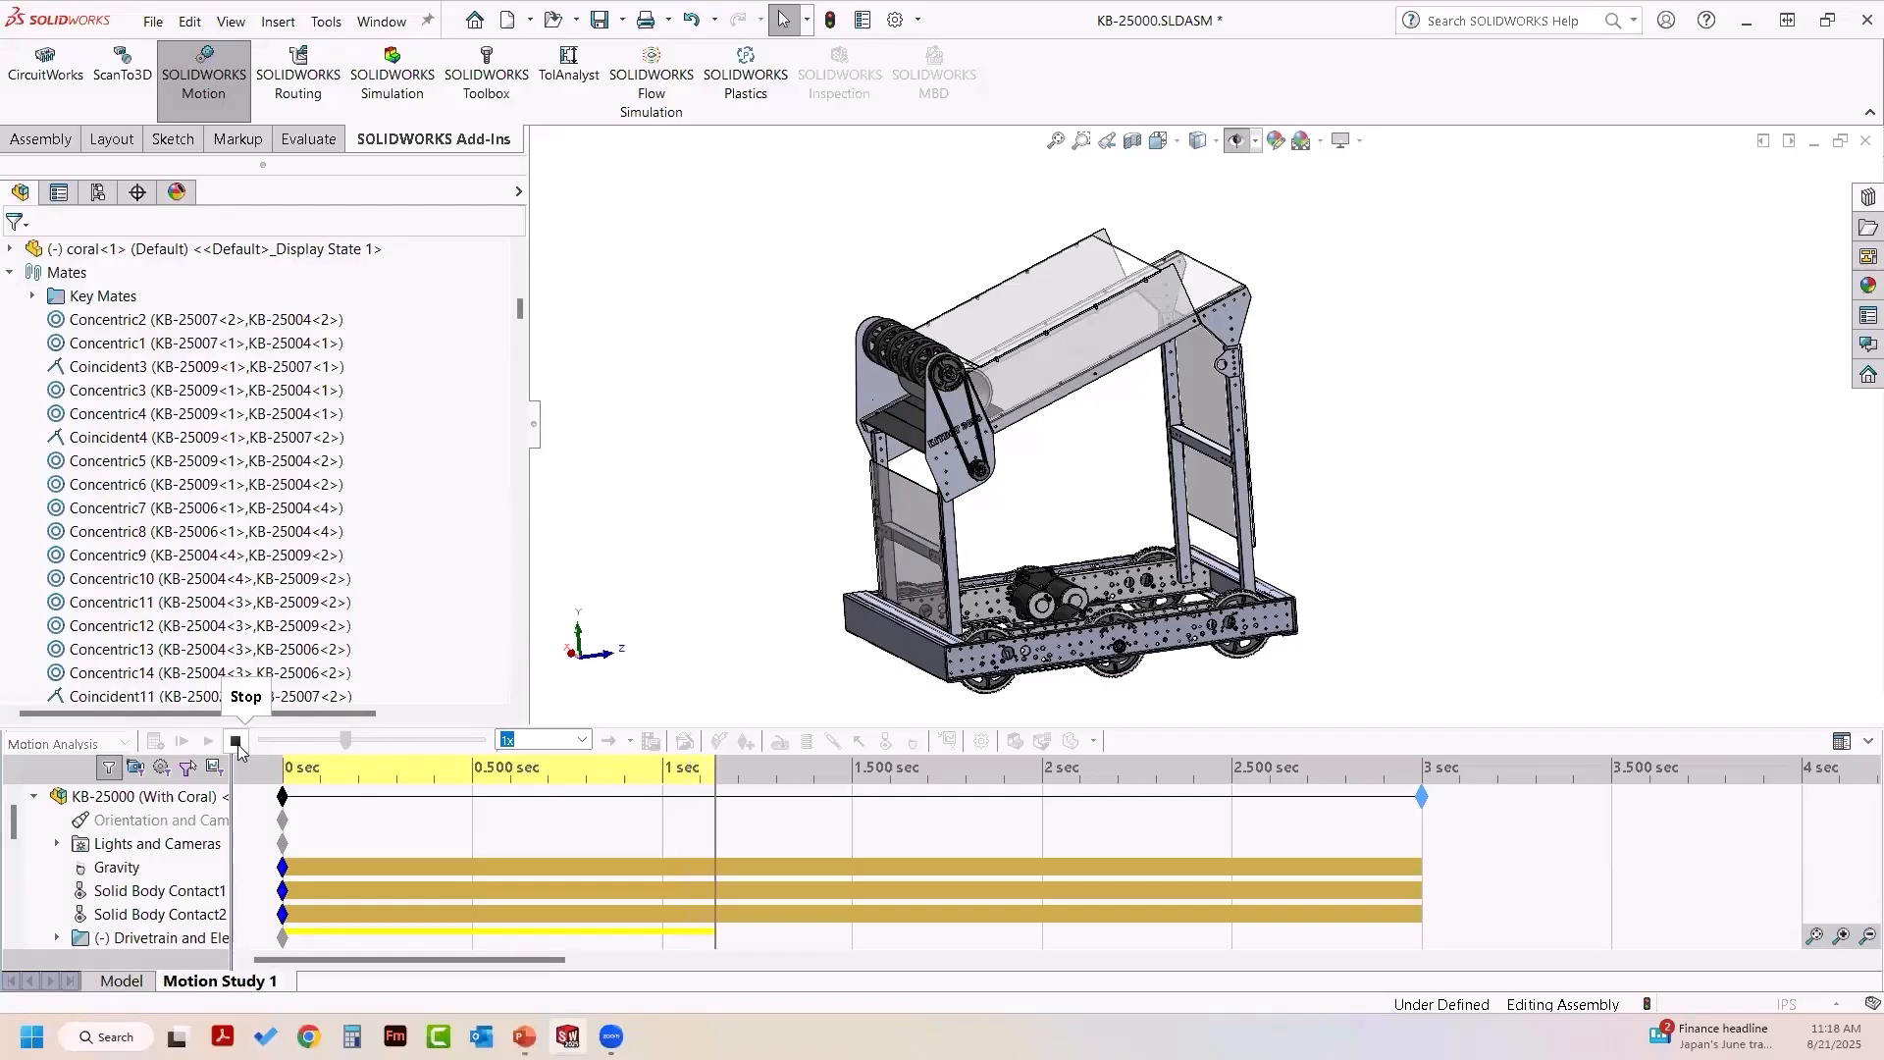
click(235, 742)
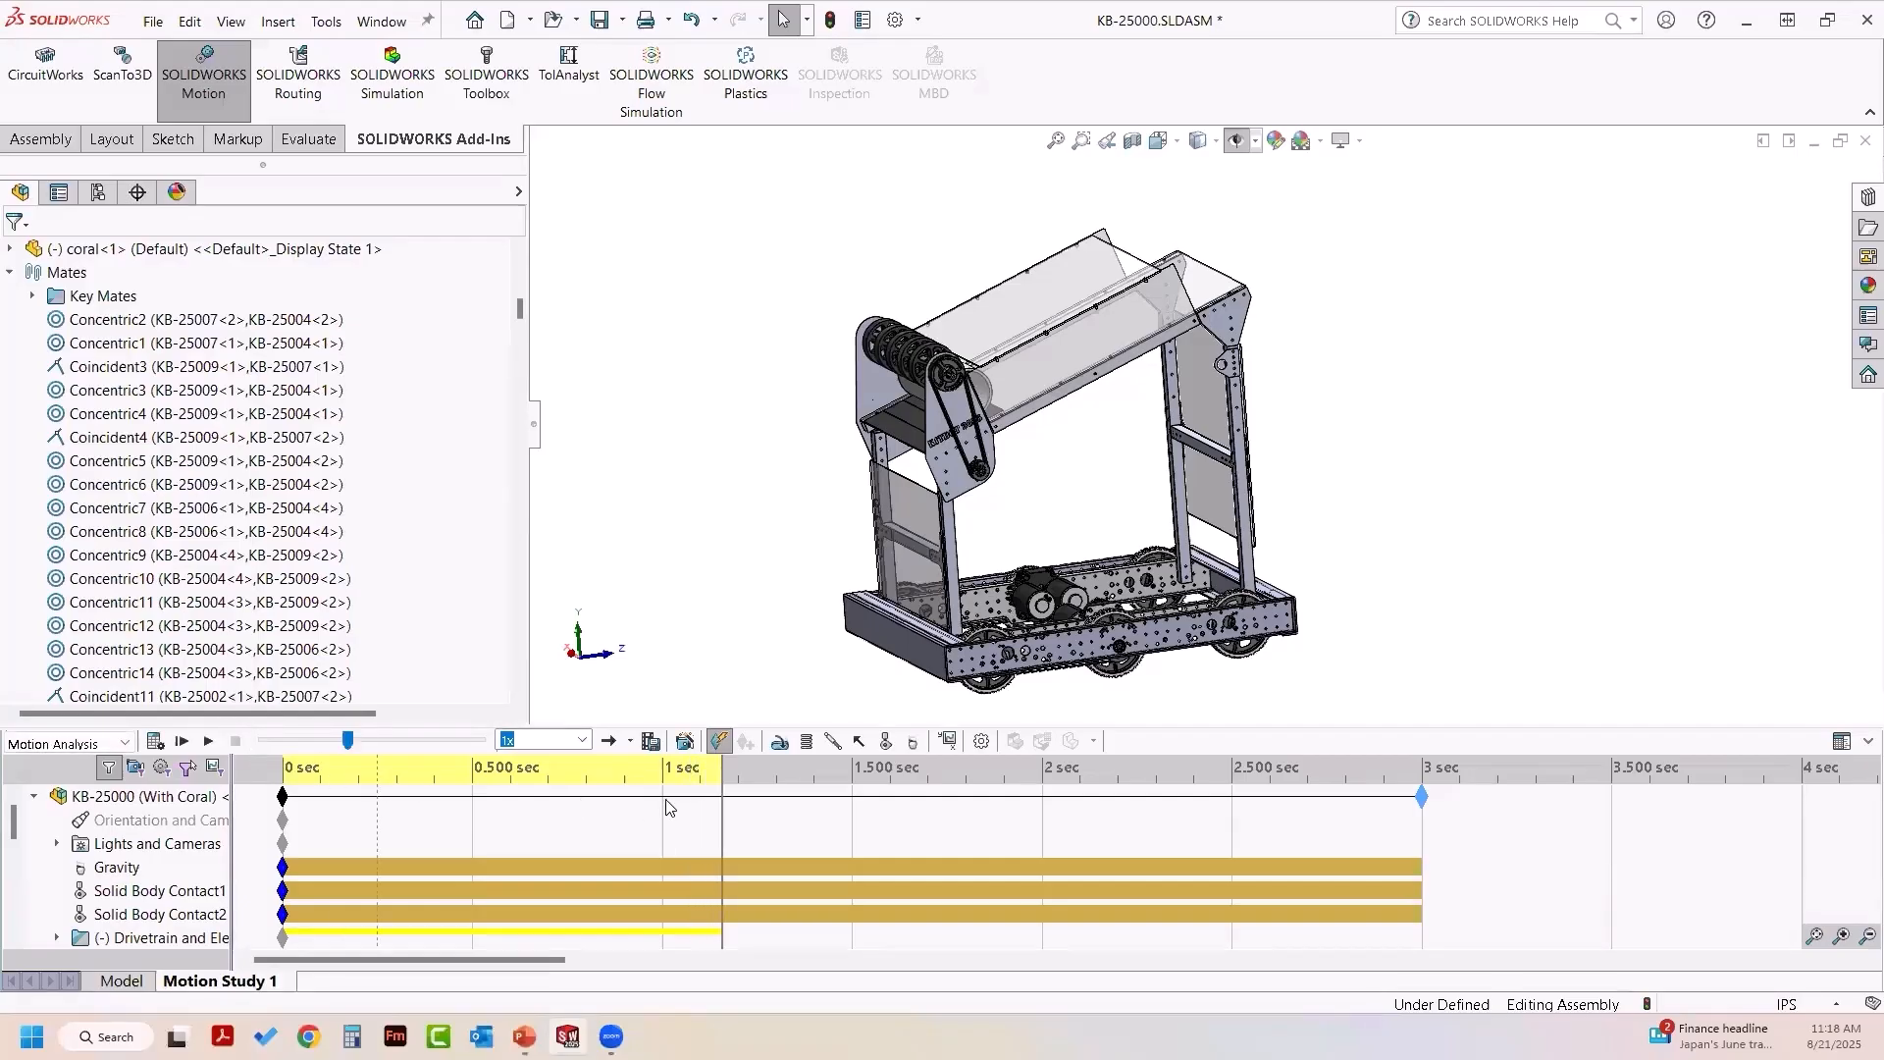
drag(723, 772, 290, 775)
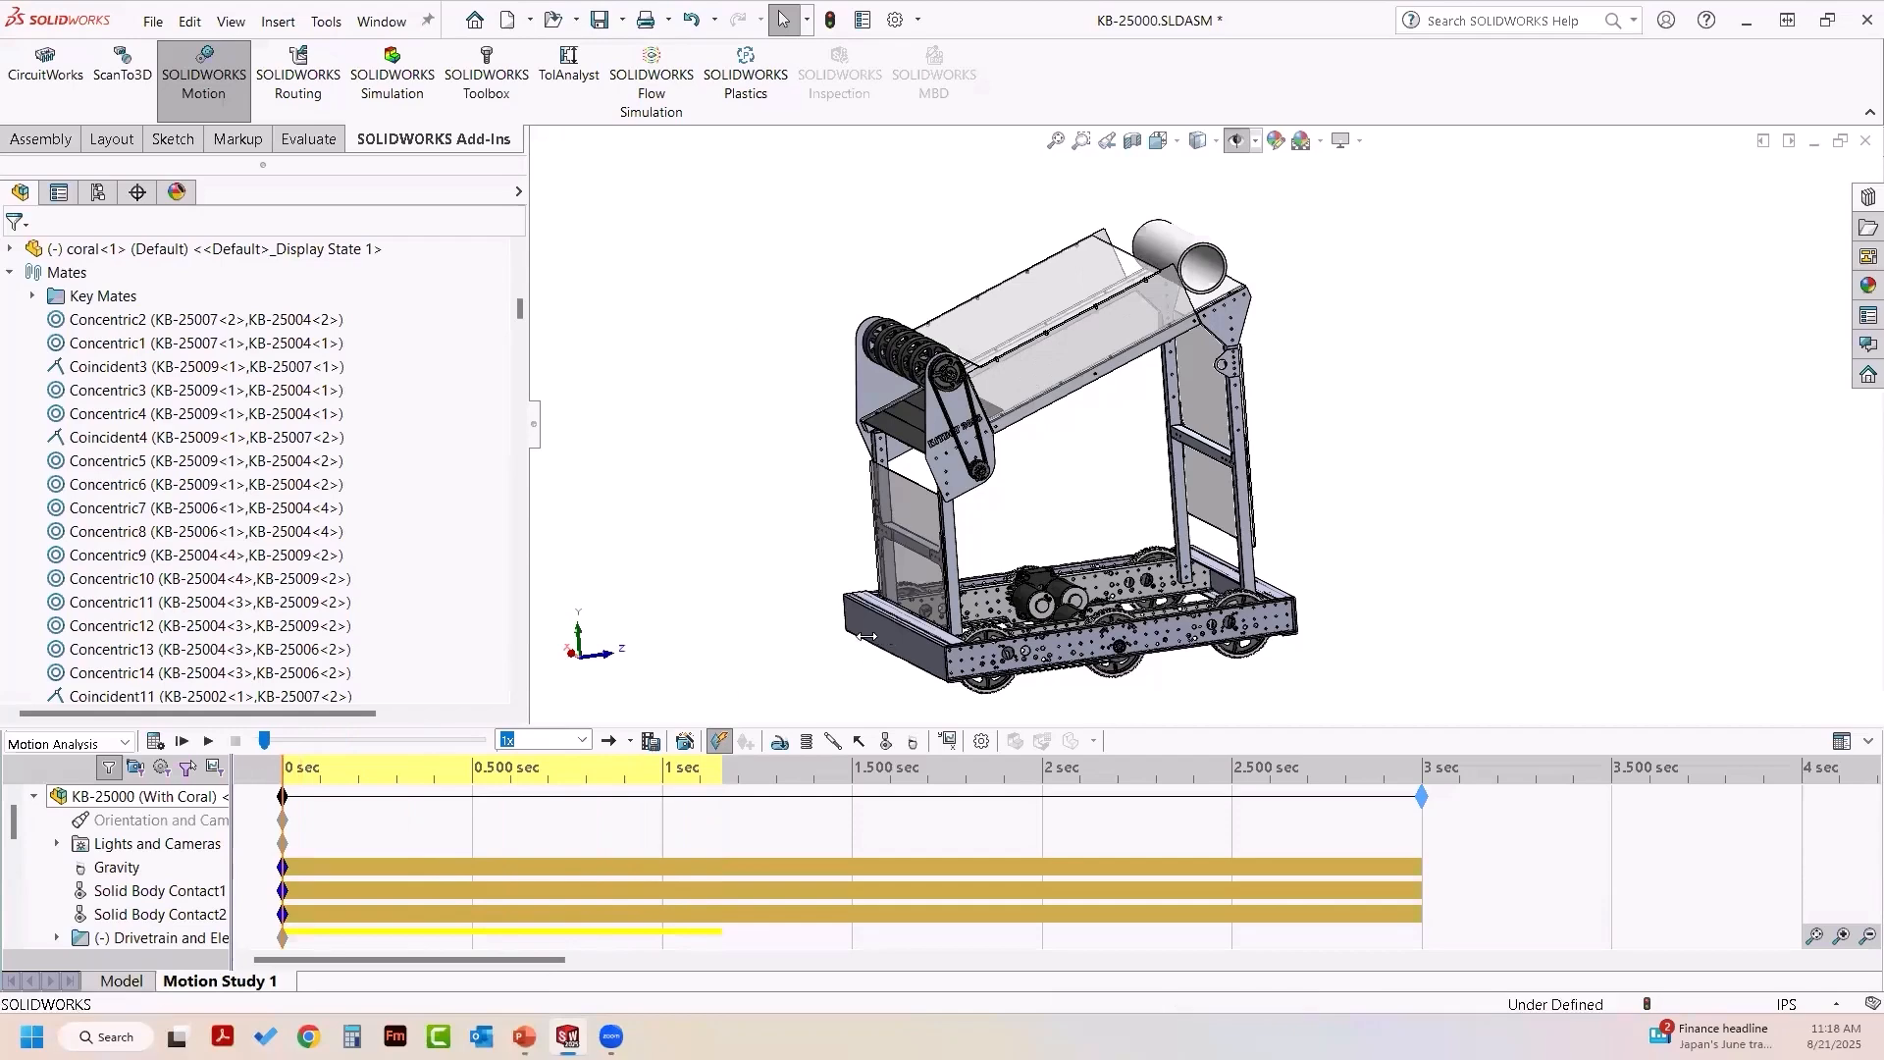
- Start a rotary motor in the motion study and locate it on the circular edge of the lower belt pulley KB-25015
middle_drag(856, 638, 888, 604)
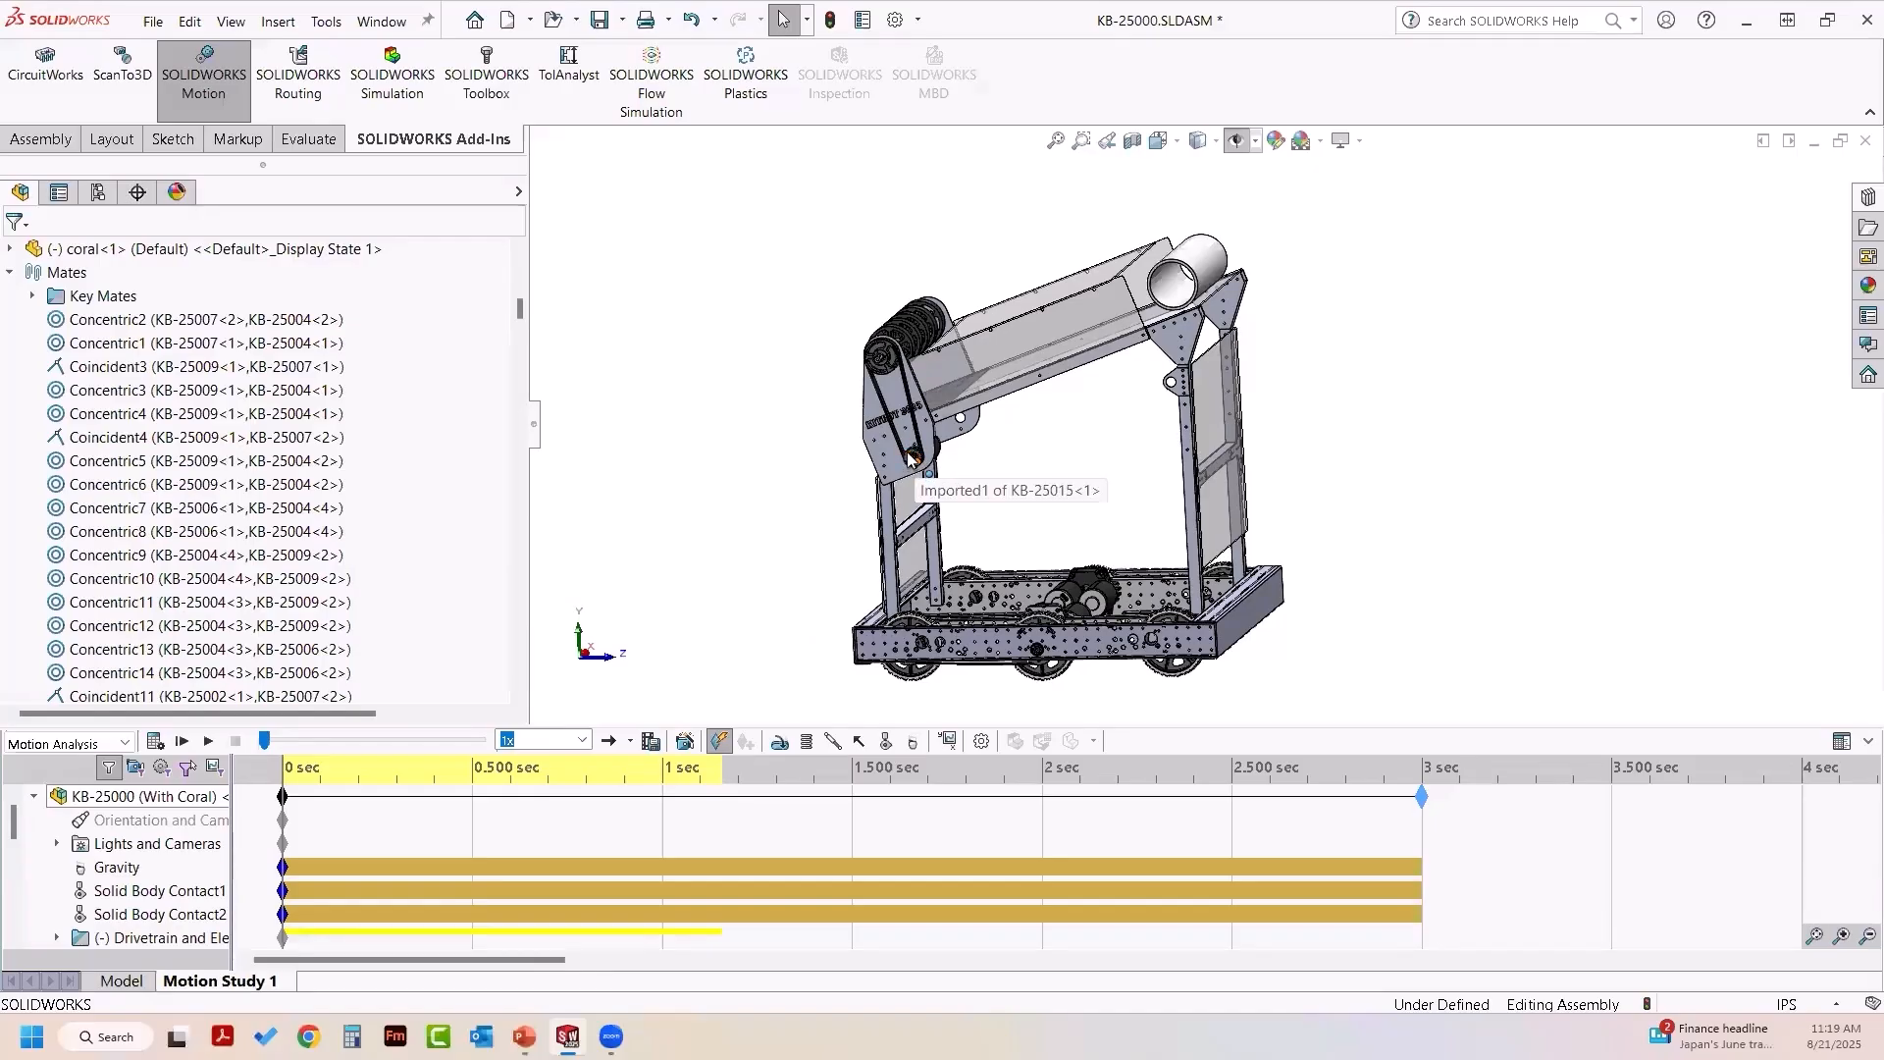
middle_drag(996, 501, 946, 475)
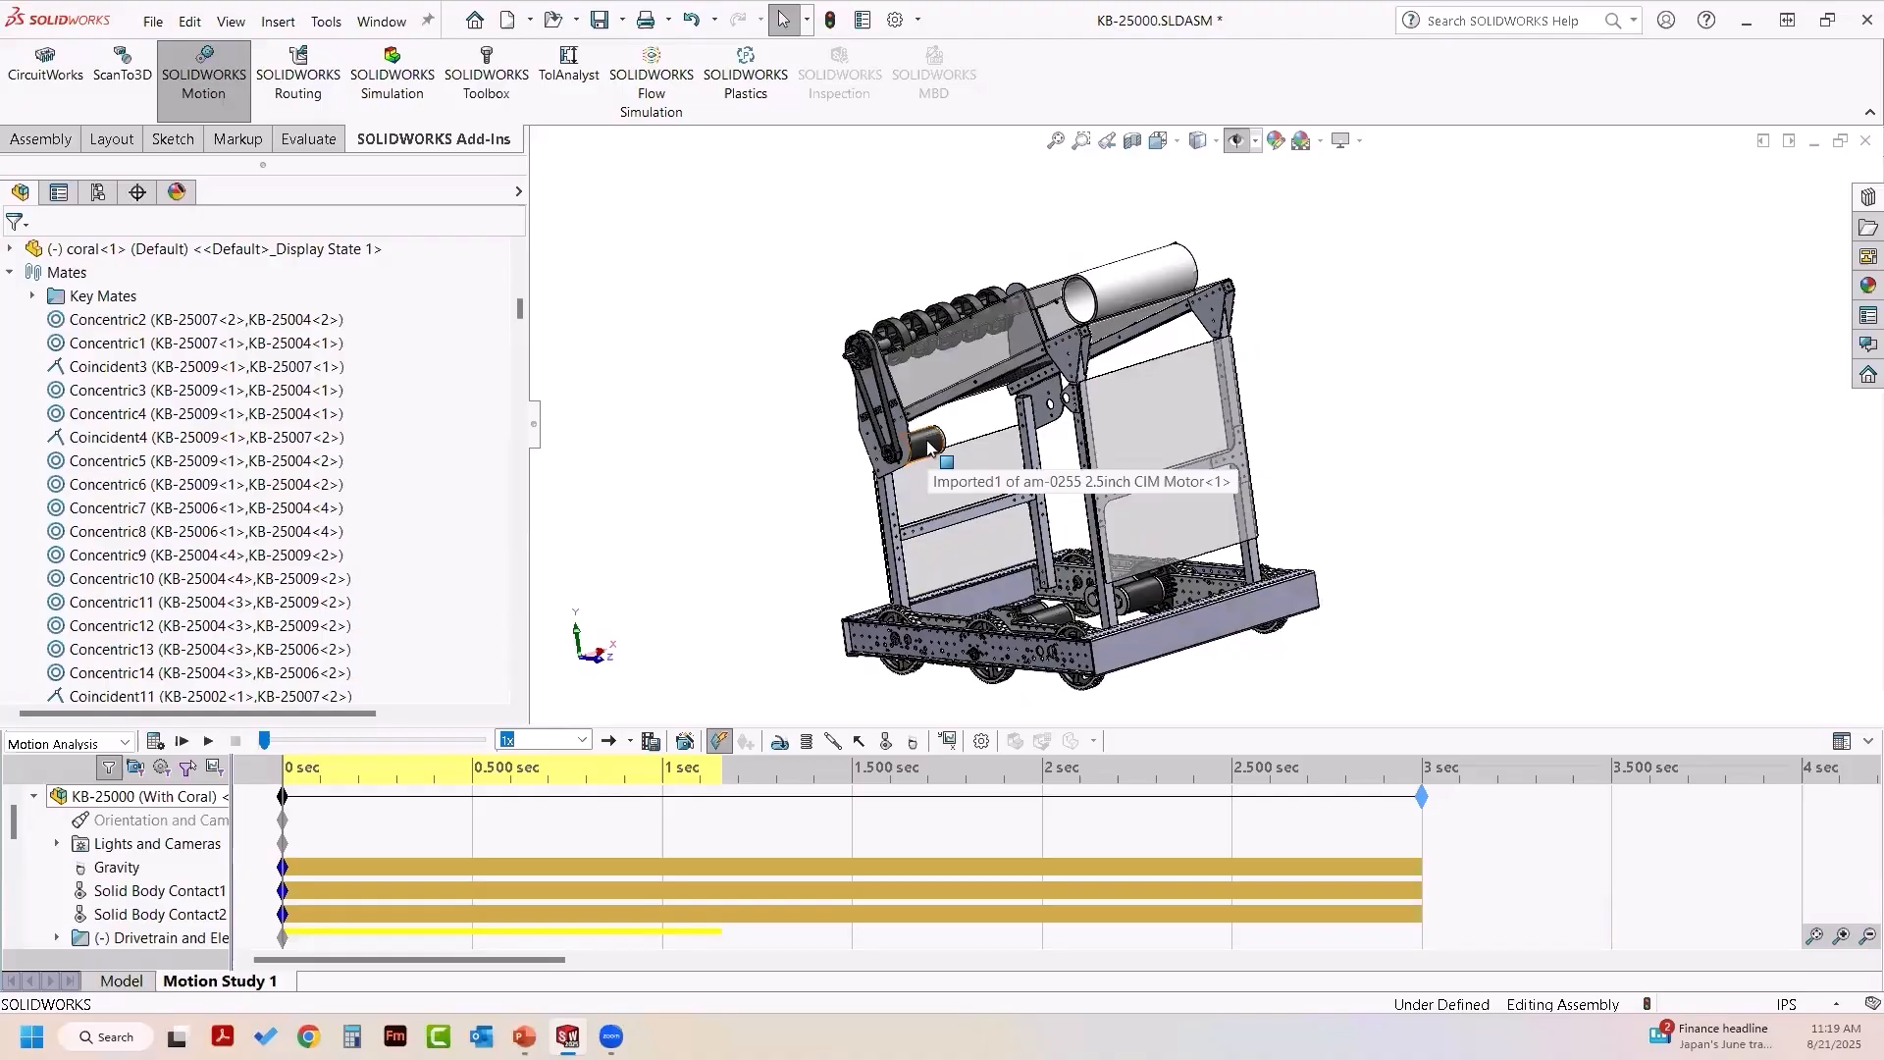
middle_drag(732, 550, 782, 547)
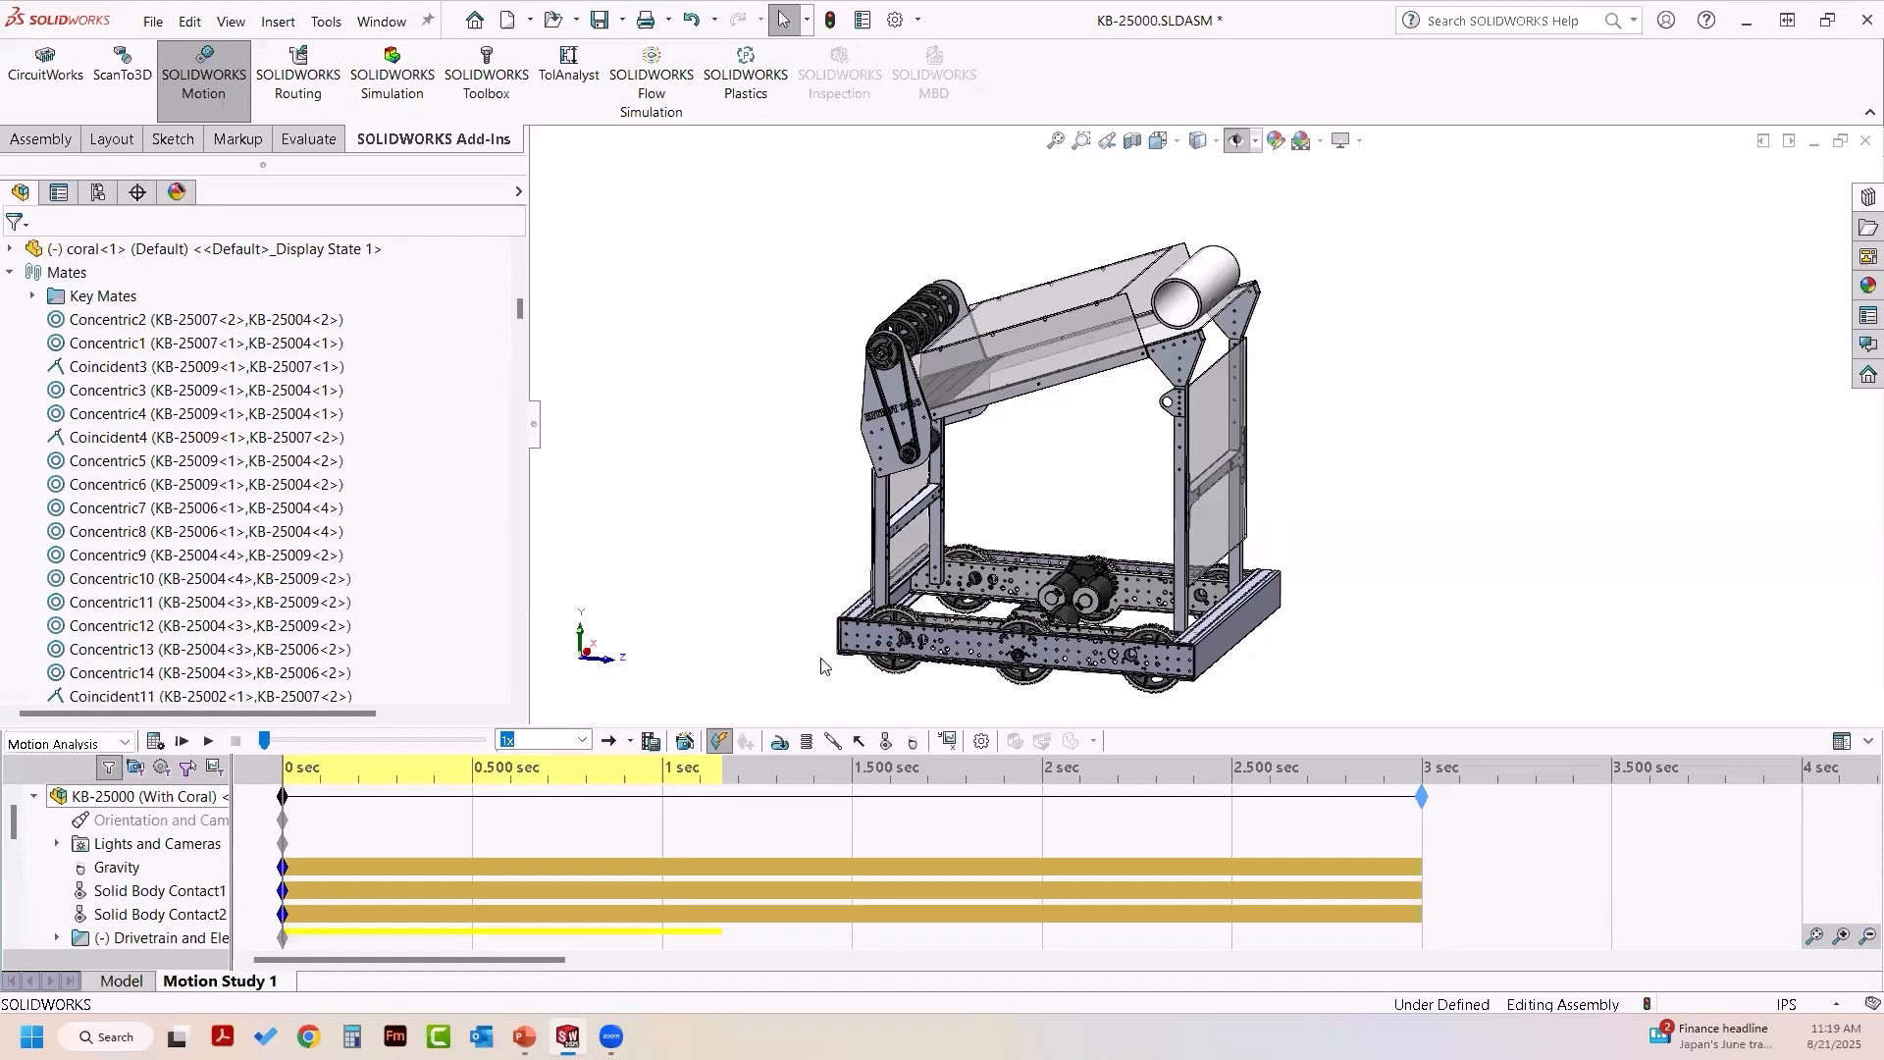
click(782, 743)
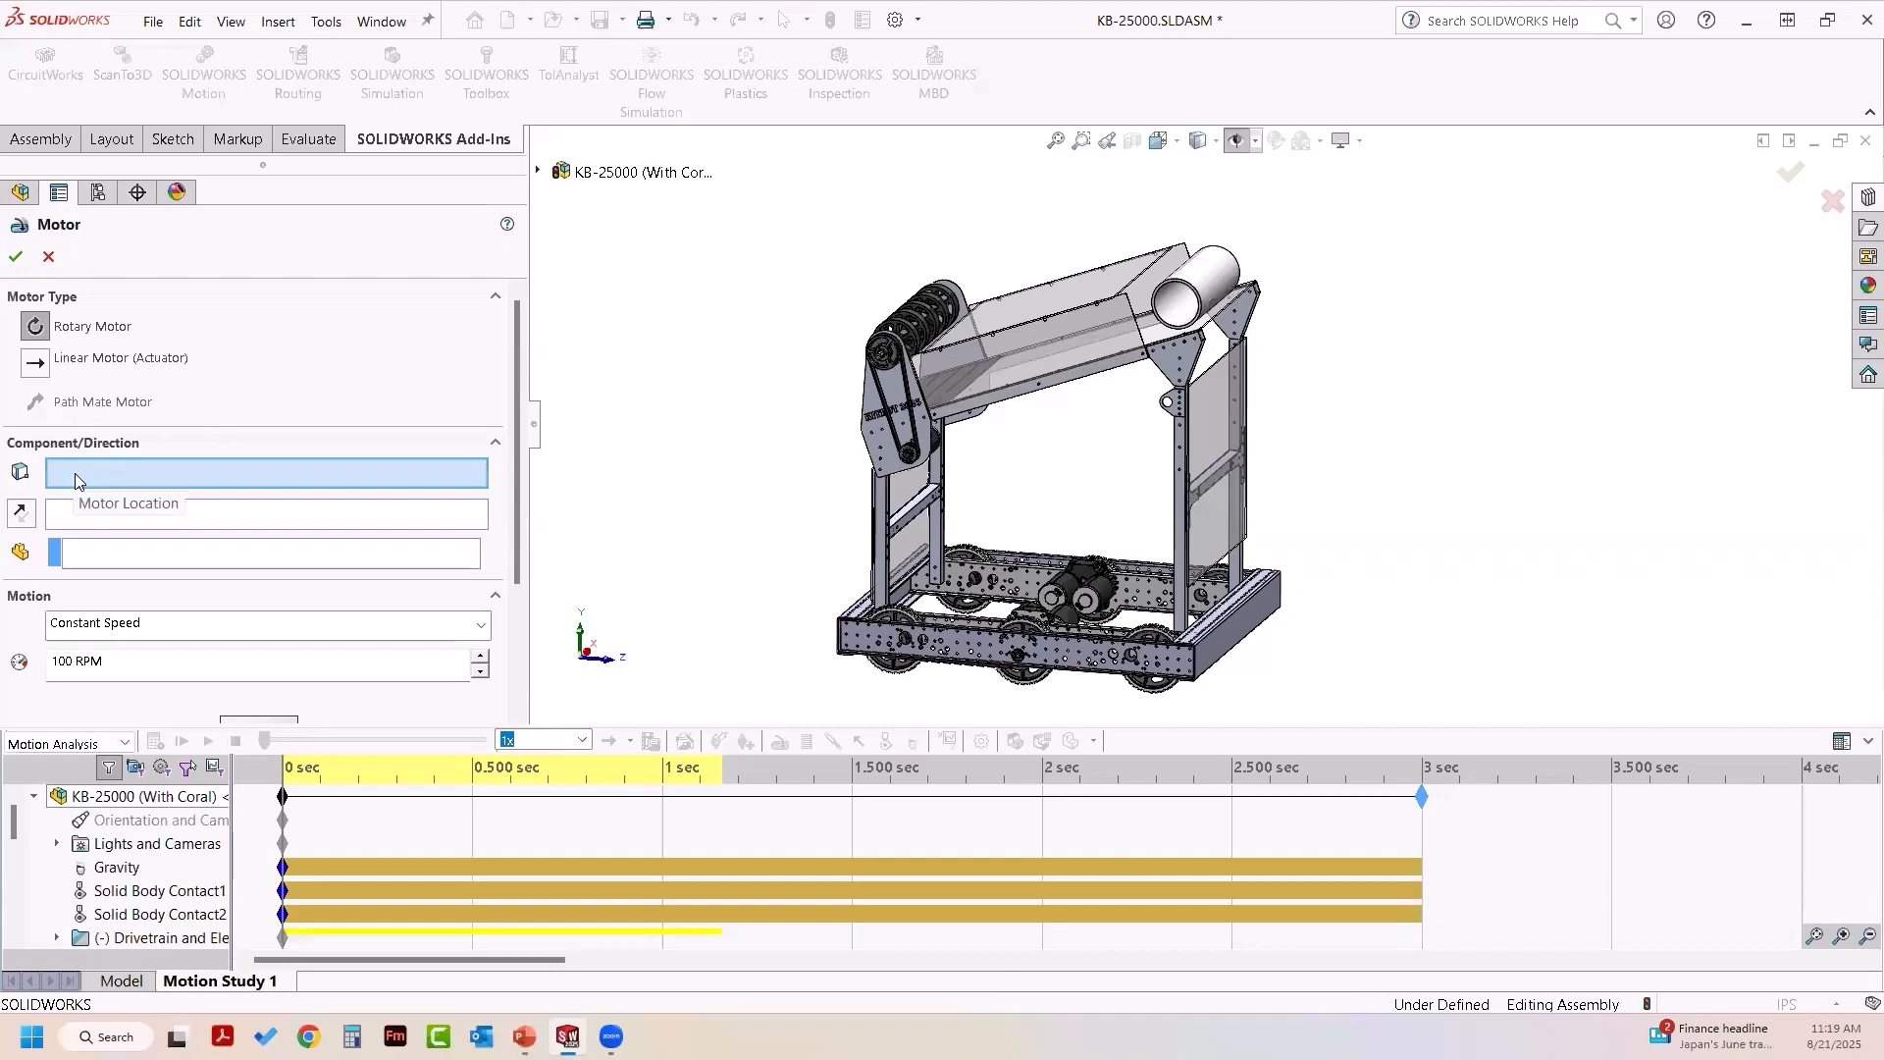
scroll(896, 415, down, 5)
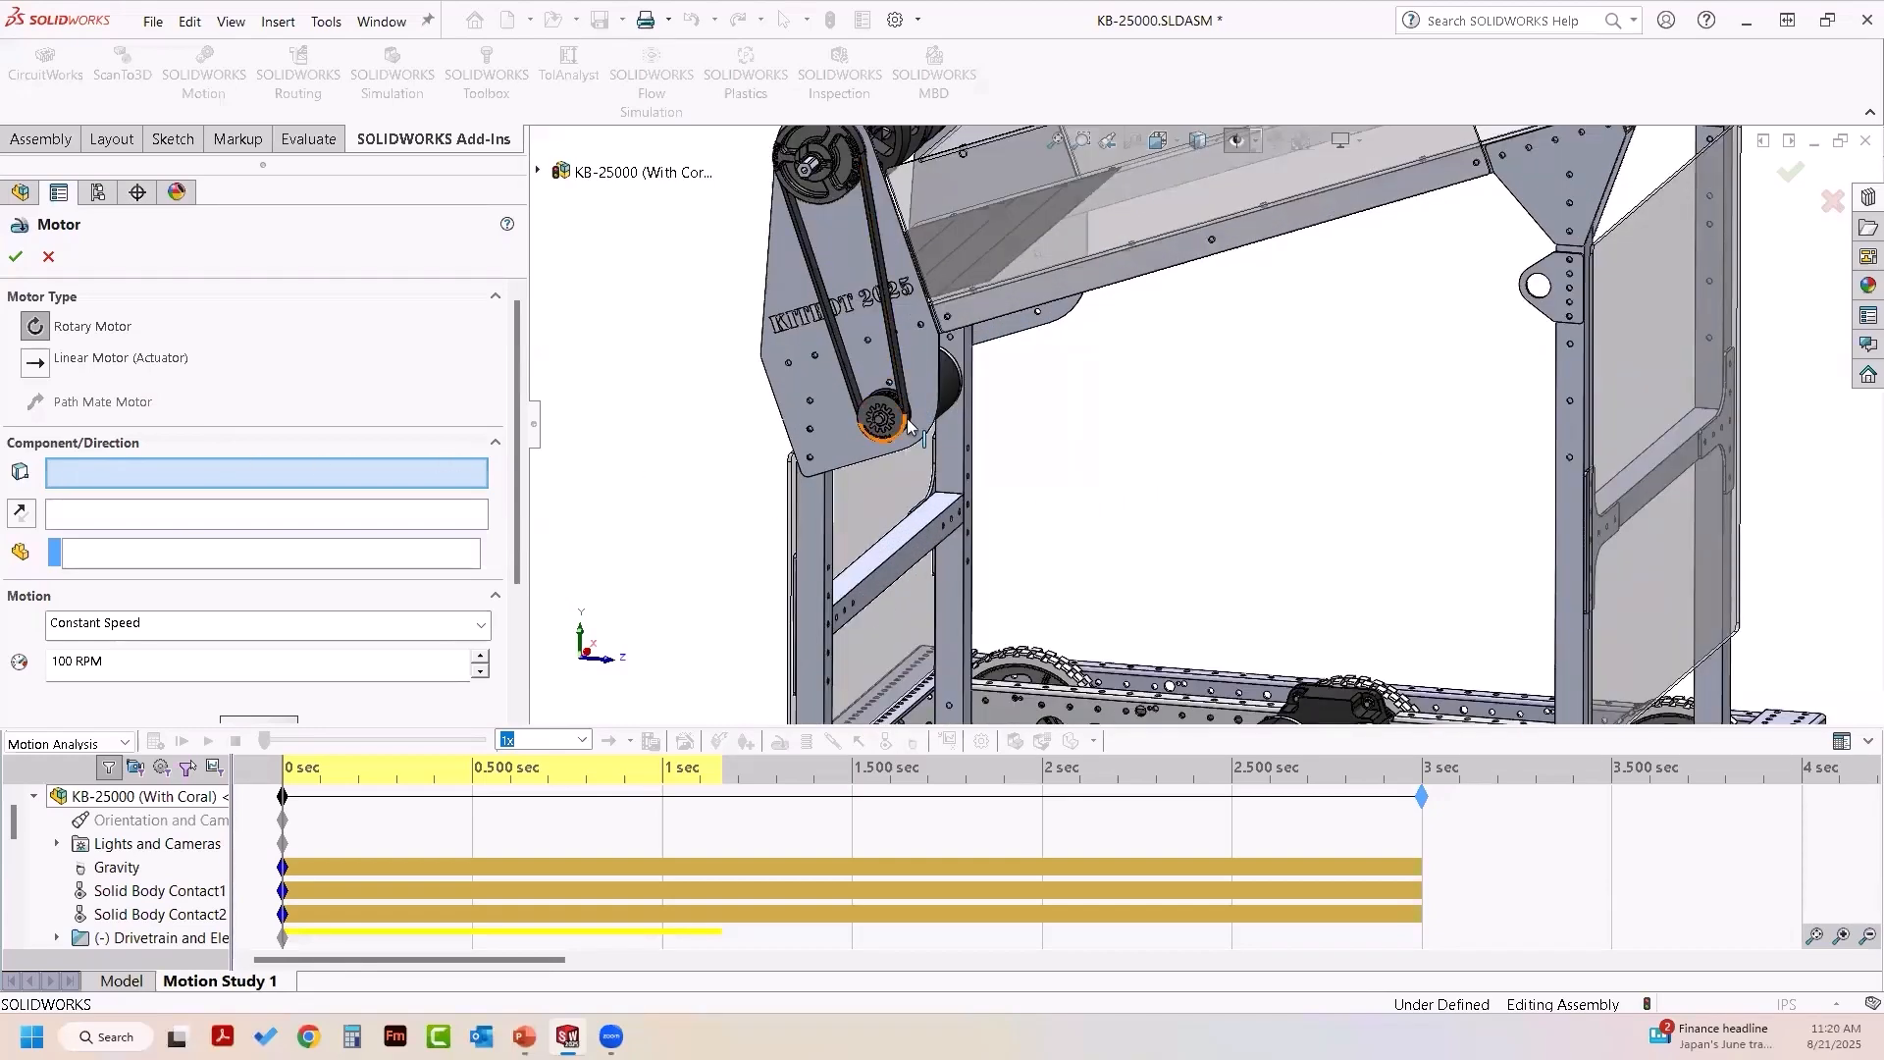
key(g)
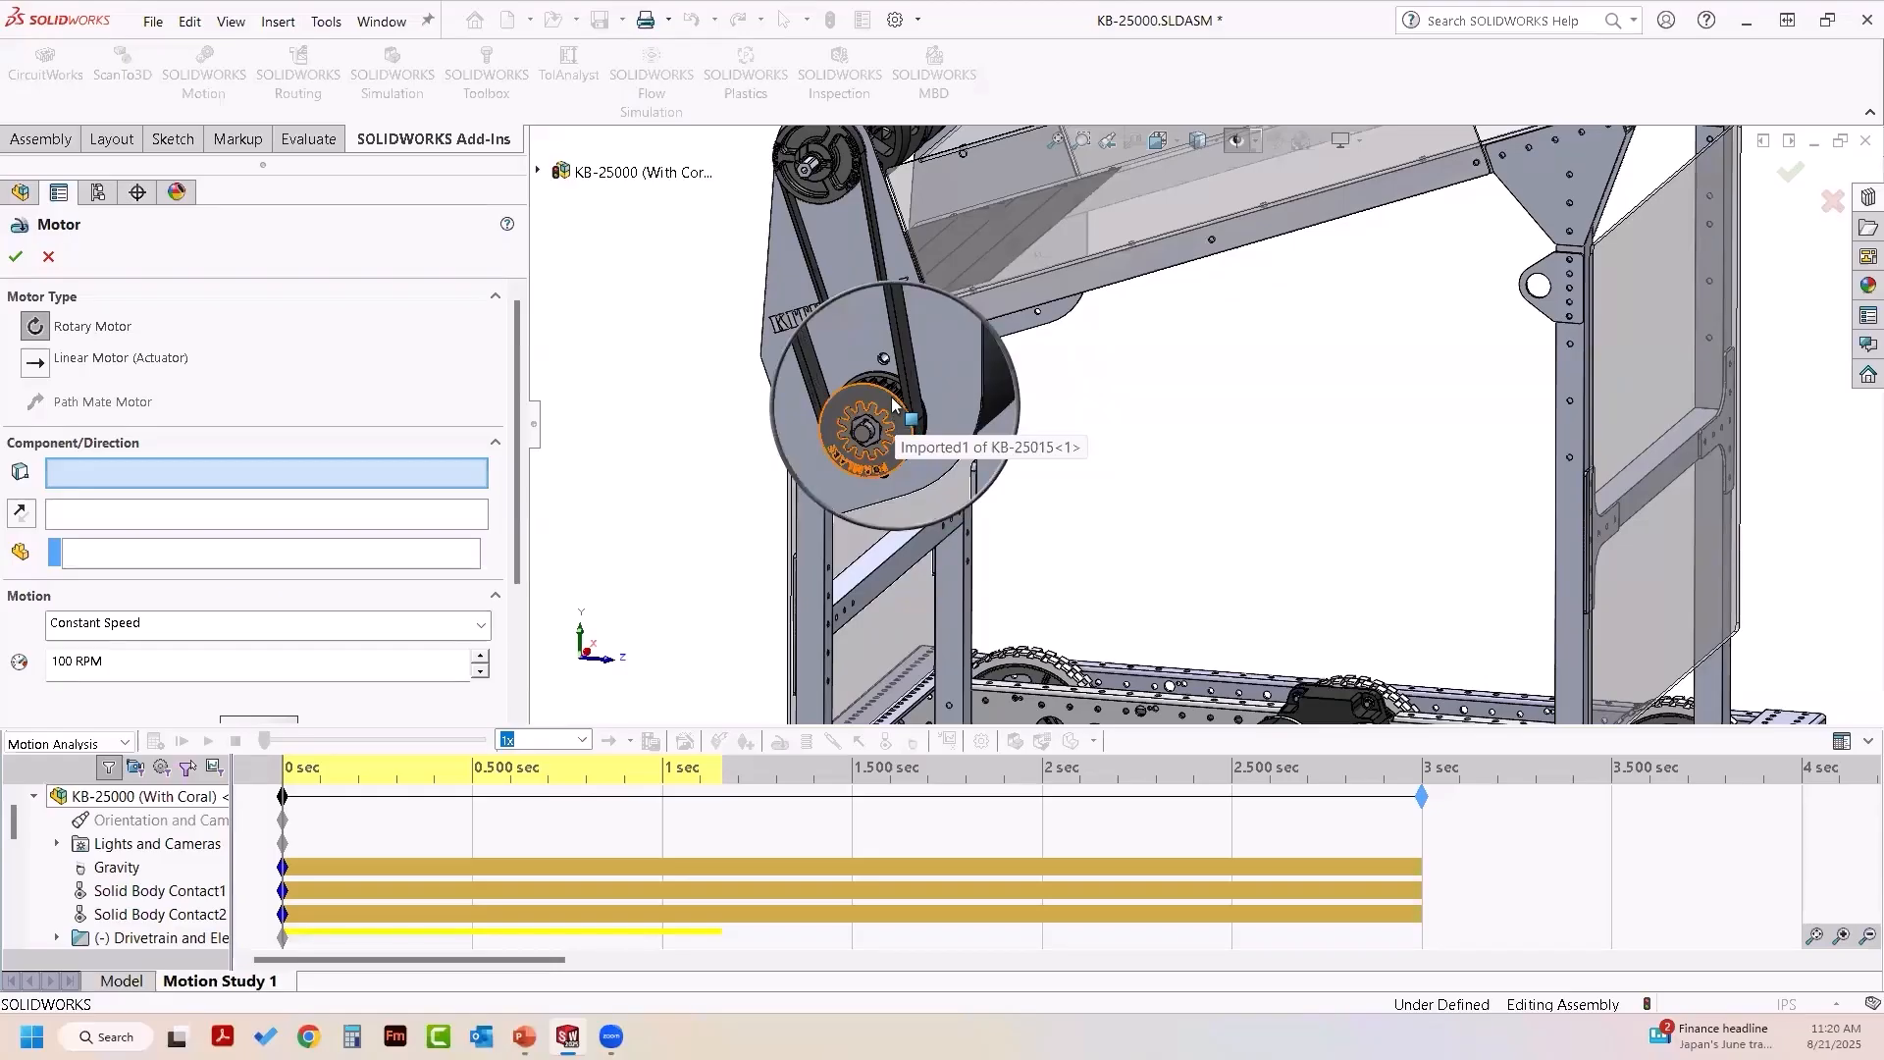
click(893, 395)
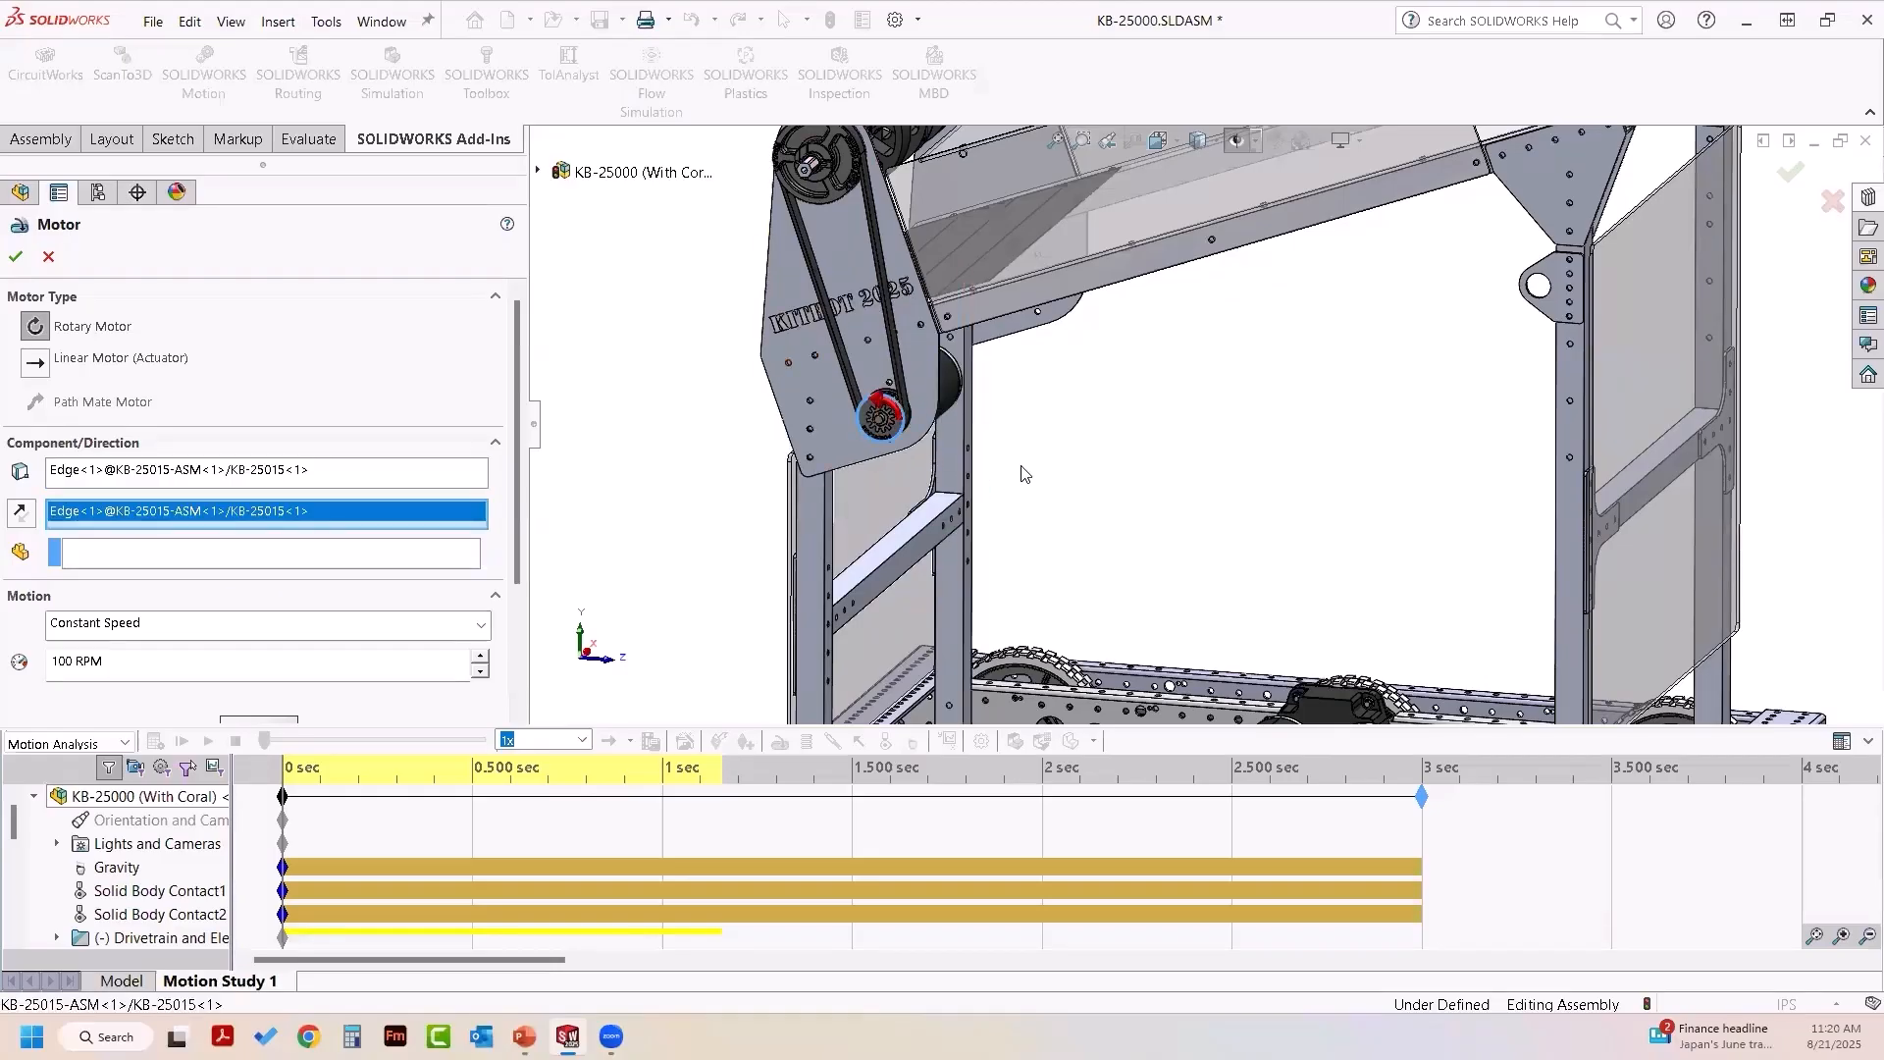
- Reverse the rotary motor's direction and define its motion by Data Points
scroll(970, 412, up, 3)
scroll(969, 412, up, 1)
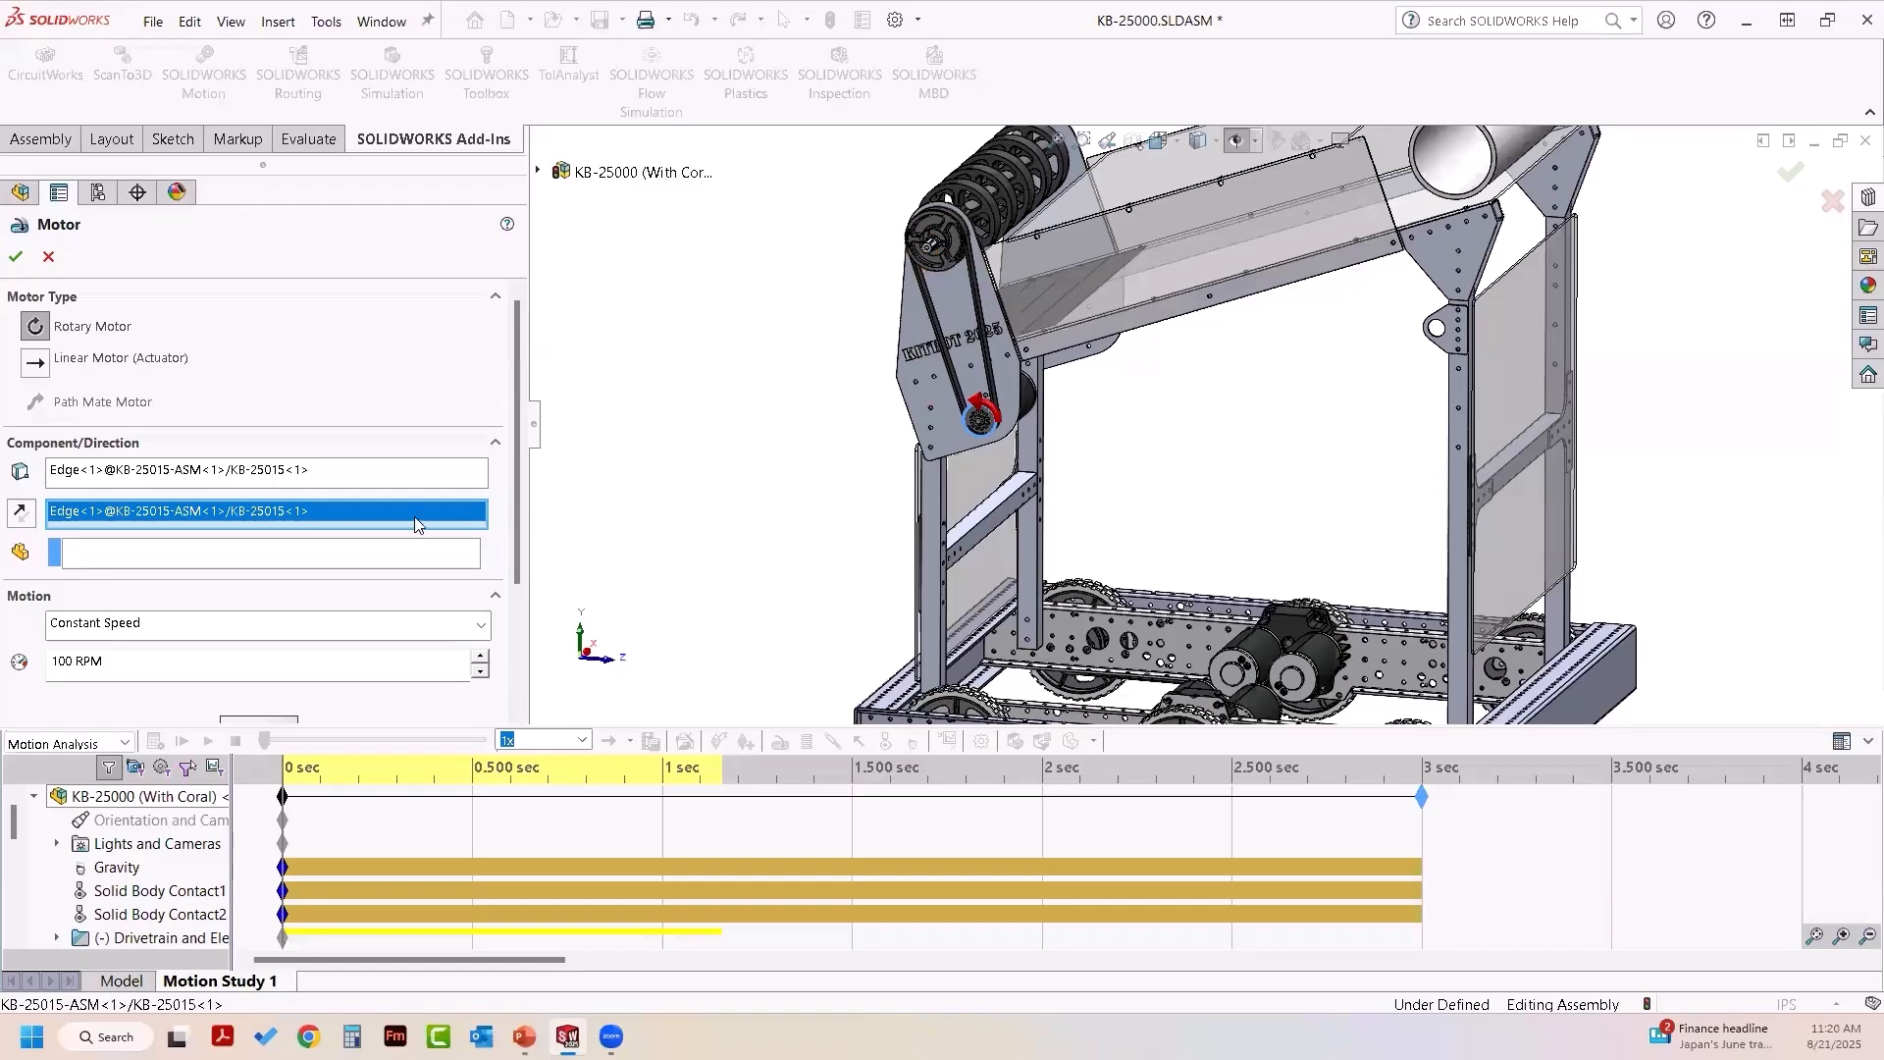
click(22, 513)
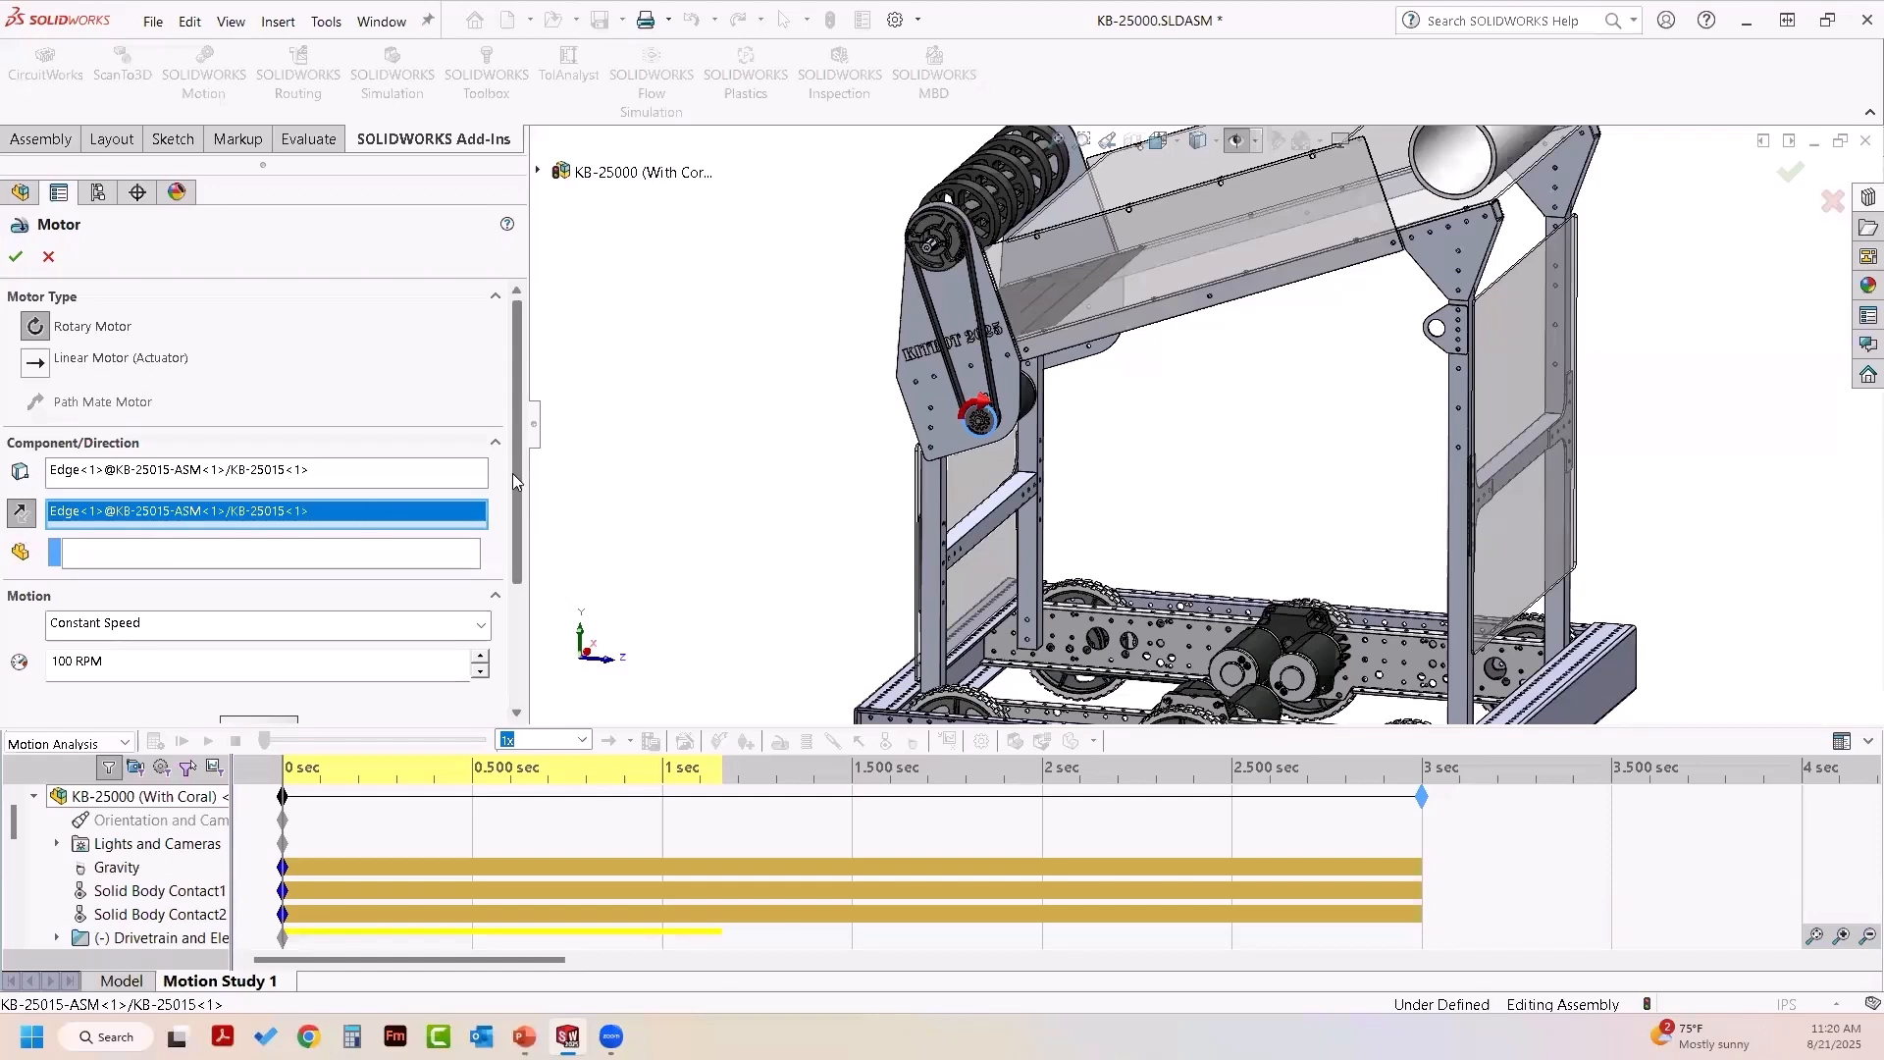
drag(513, 473, 509, 542)
scroll(506, 559, down, 1)
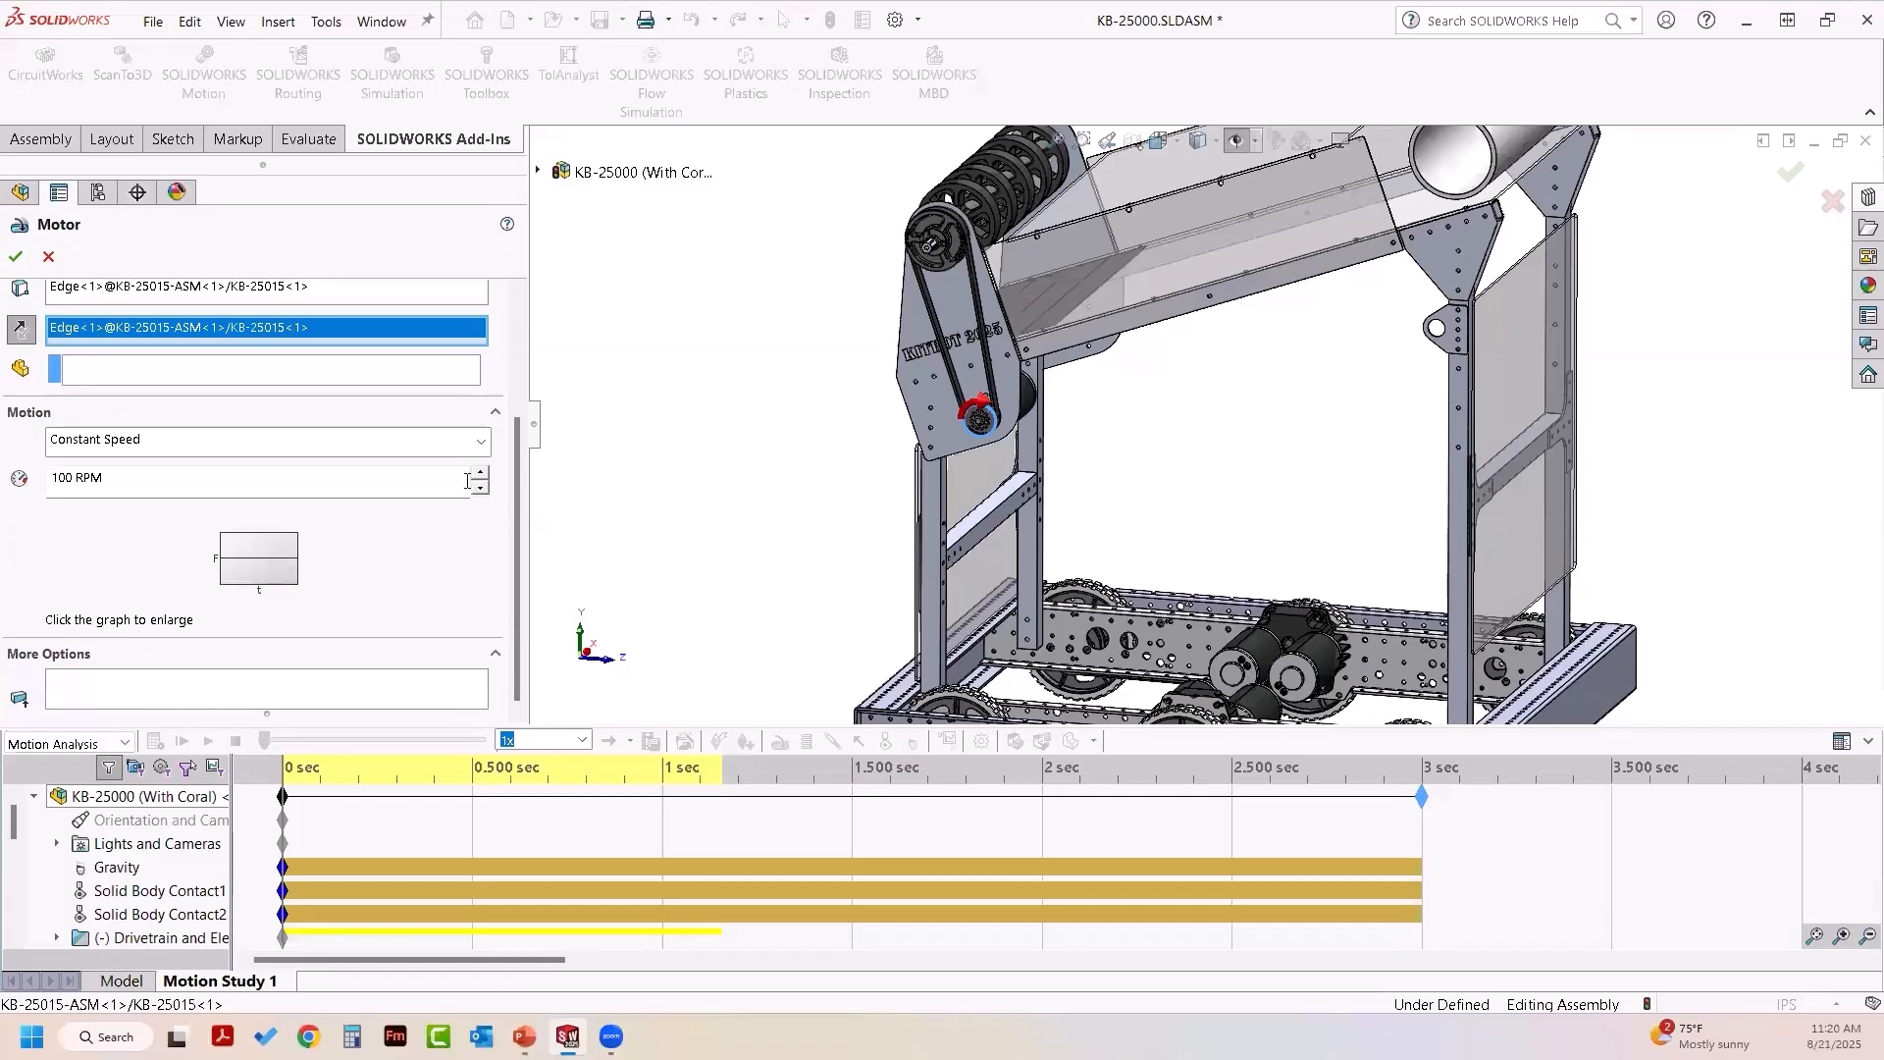
click(481, 442)
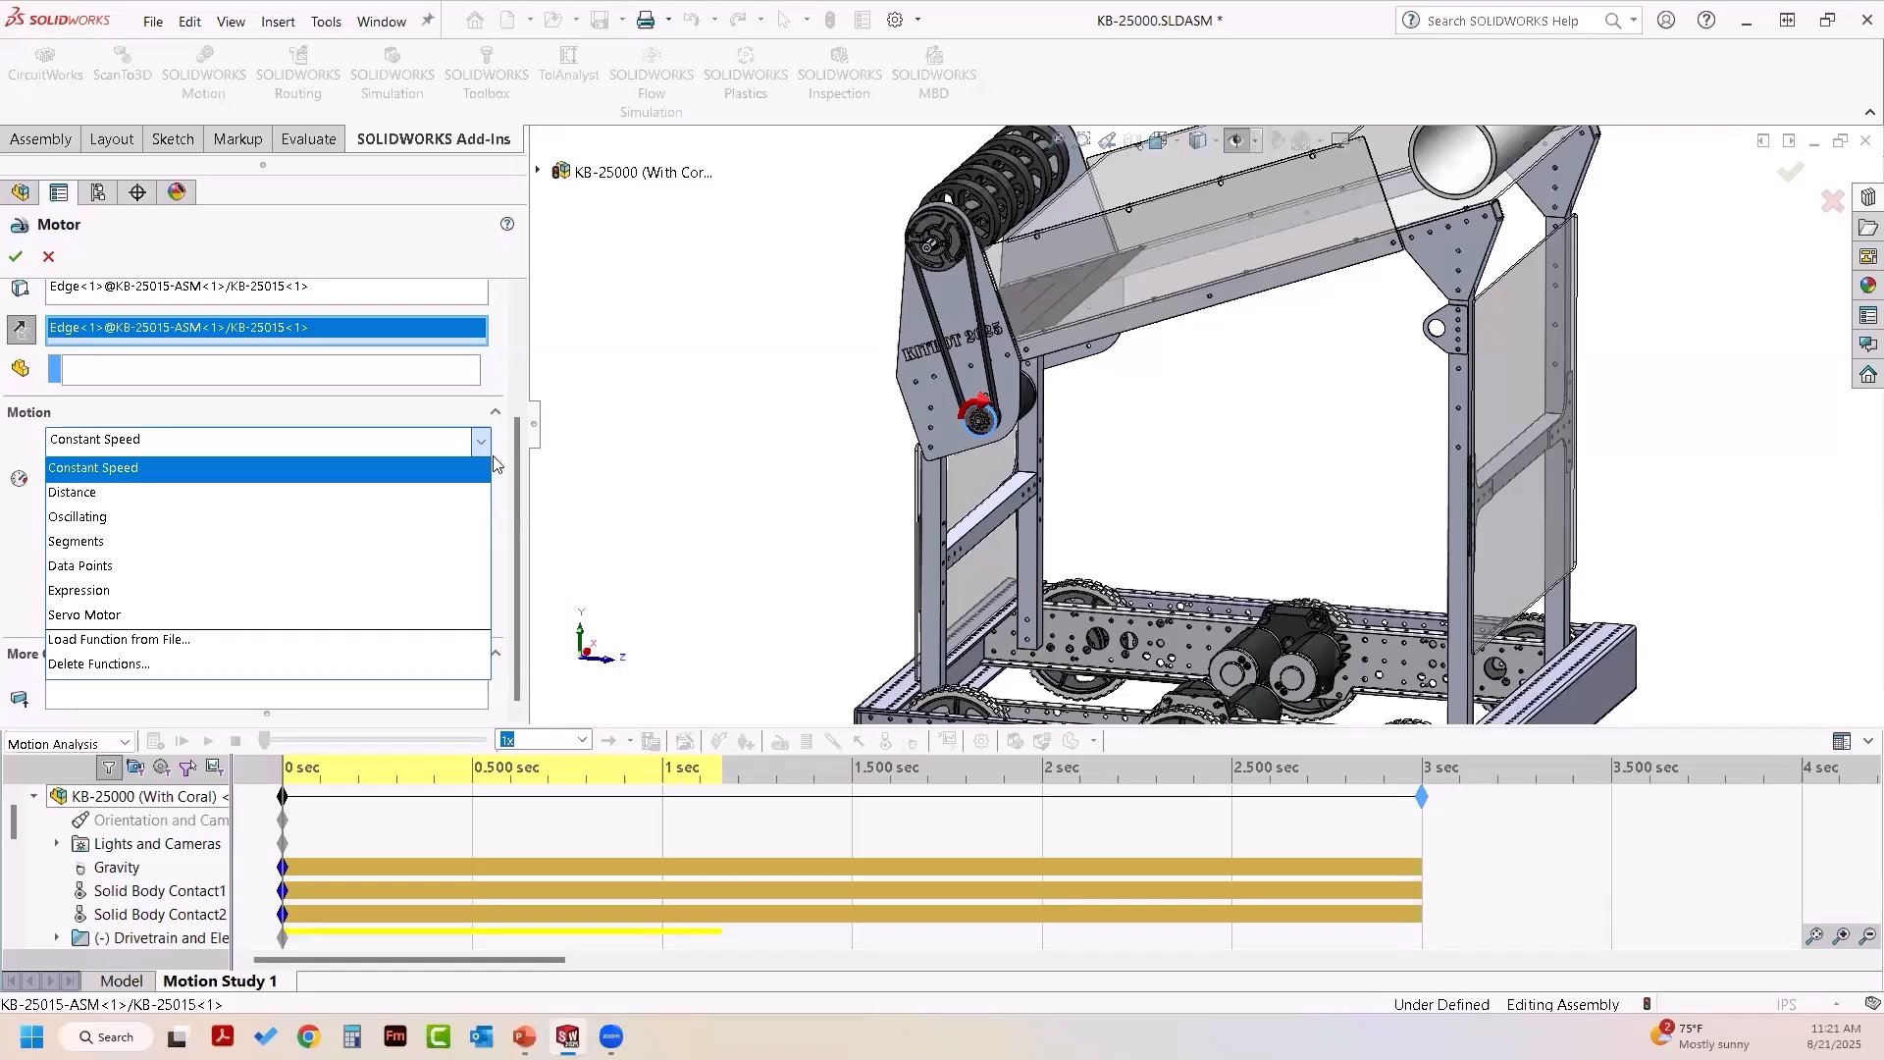
click(393, 574)
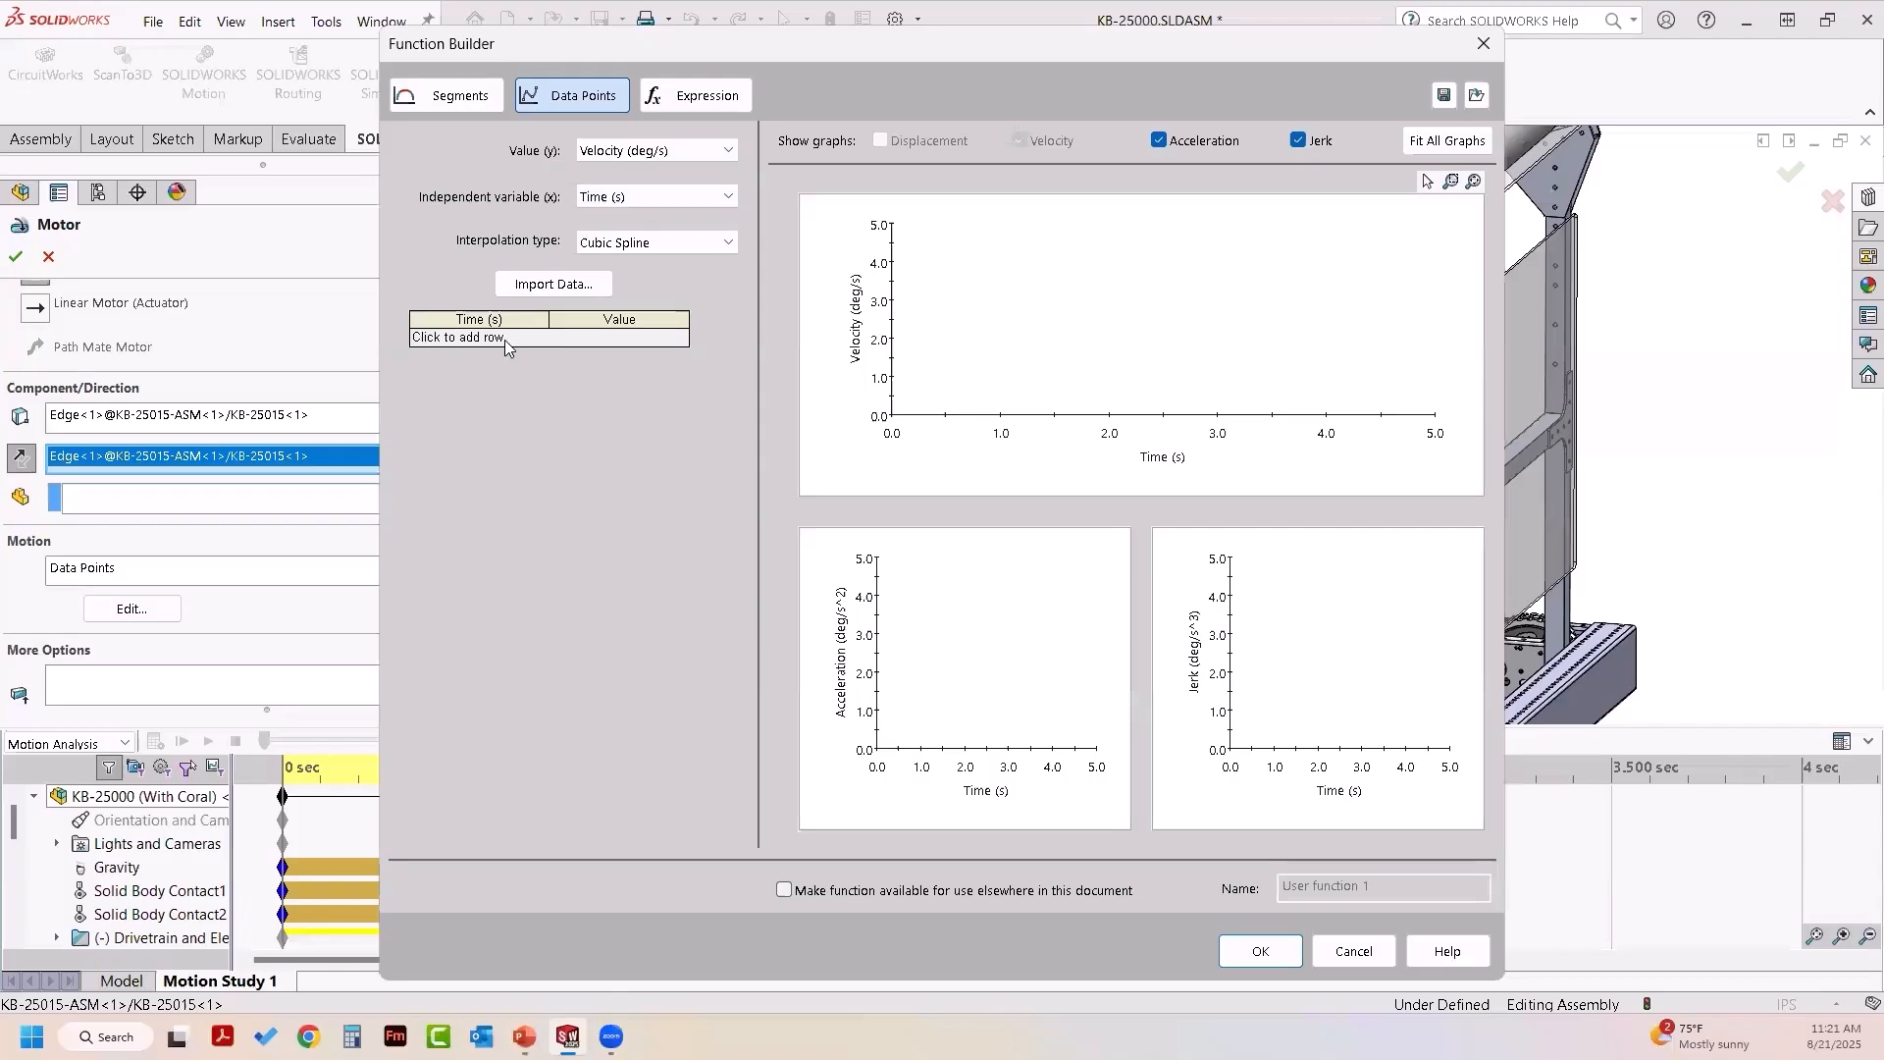
- Add velocity data points of 0 deg/s at 0, 1 and 3 seconds and 360 deg/s at 2 seconds
click(444, 344)
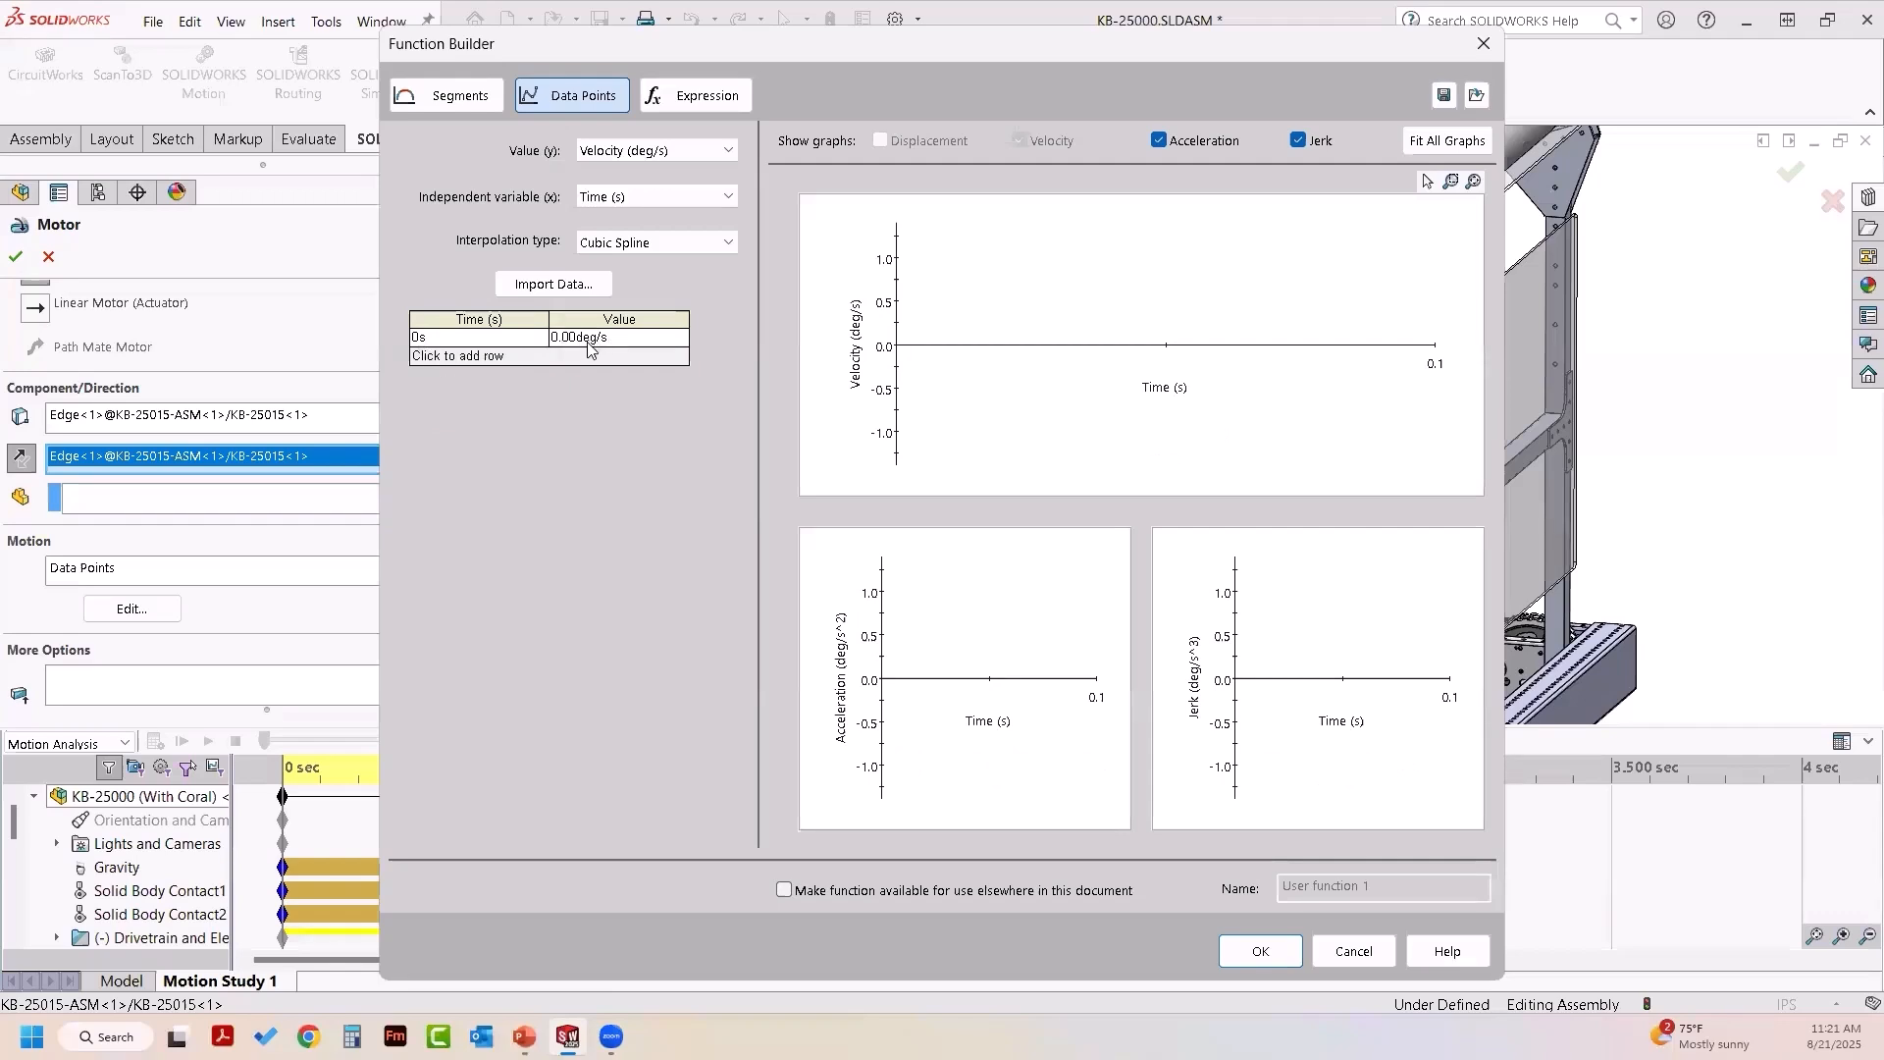
click(473, 359)
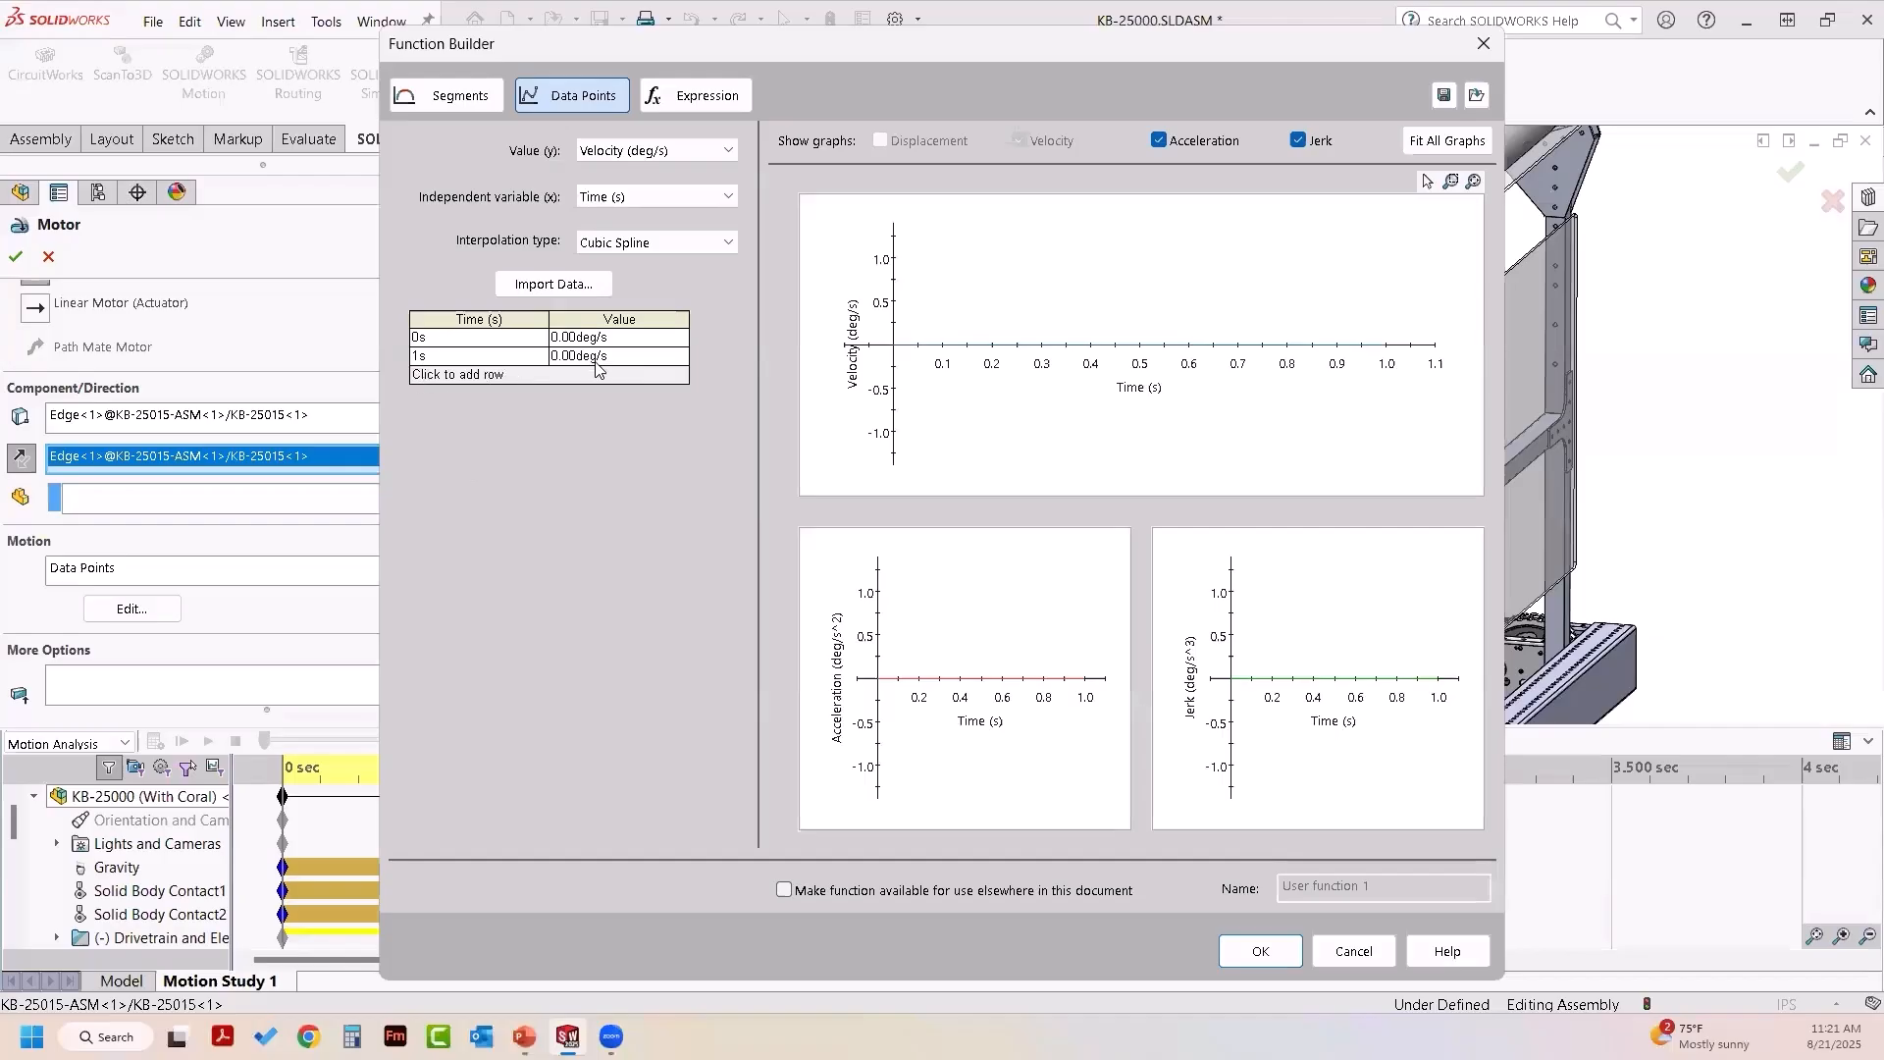
click(477, 378)
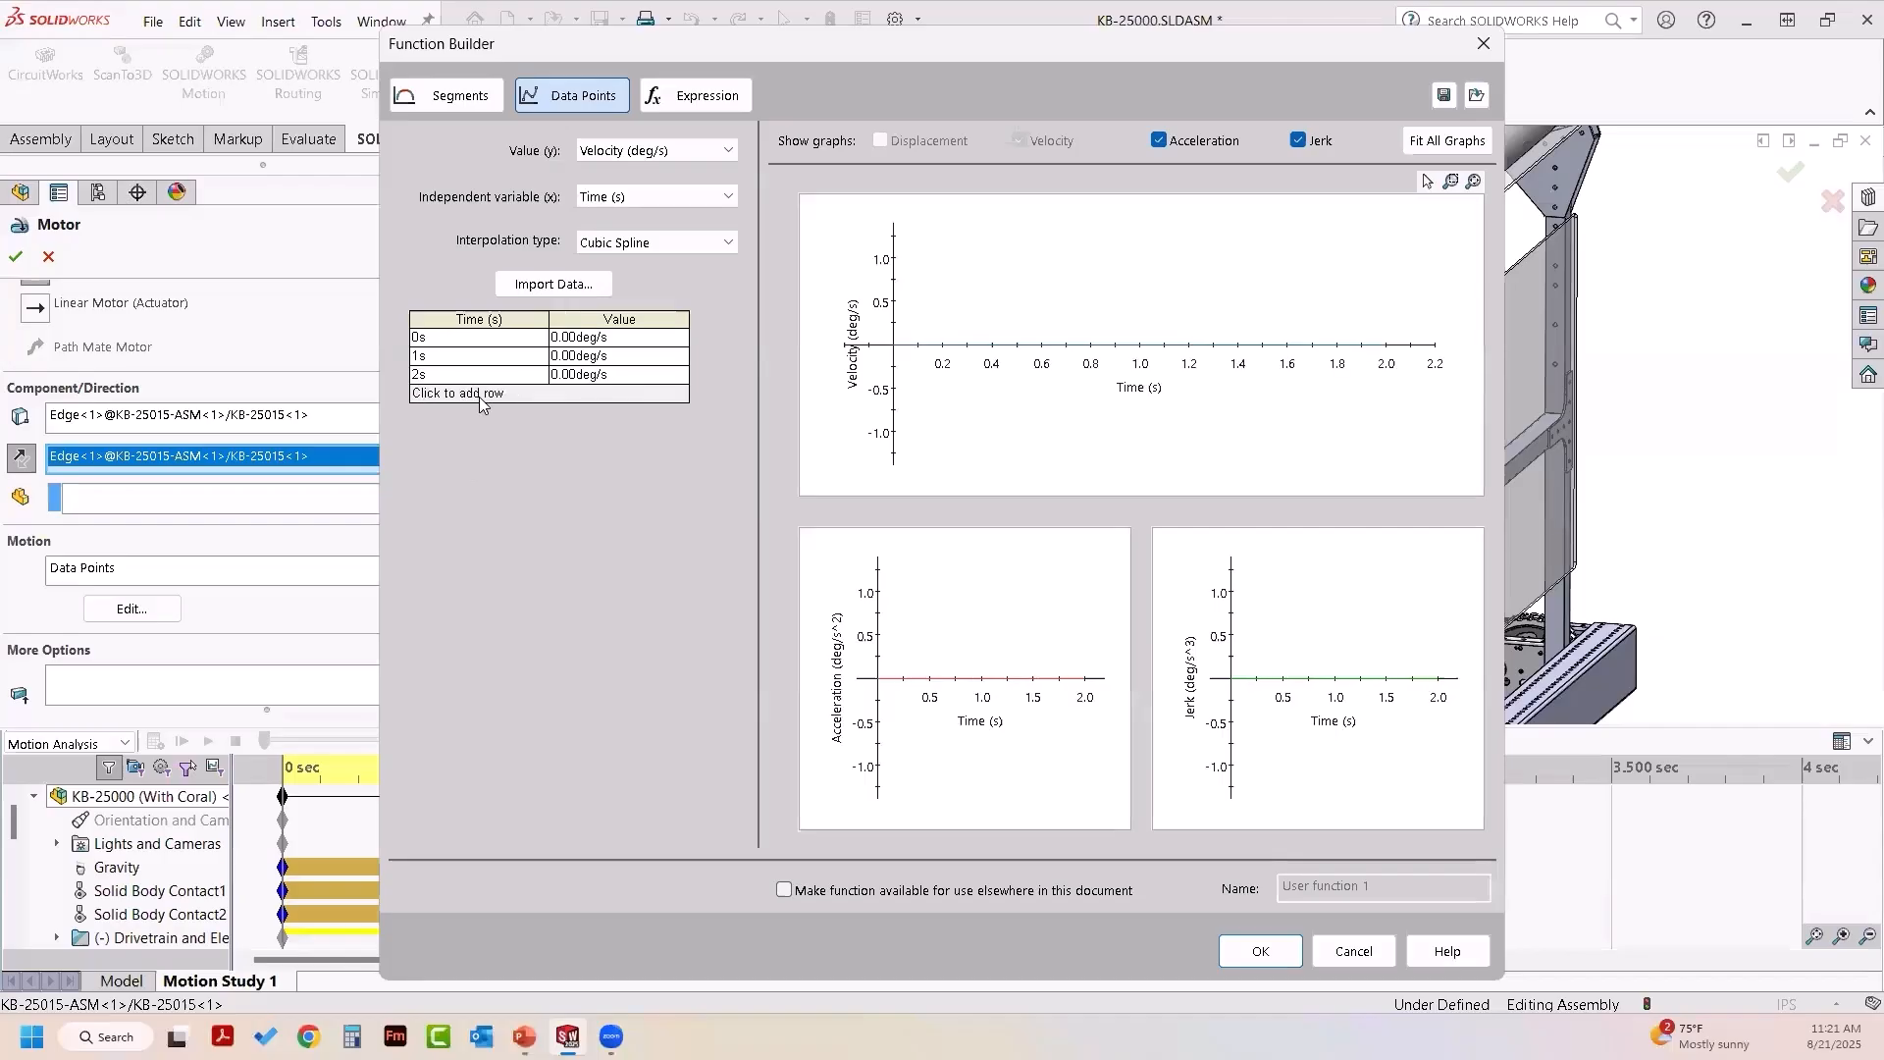
double_click(566, 374)
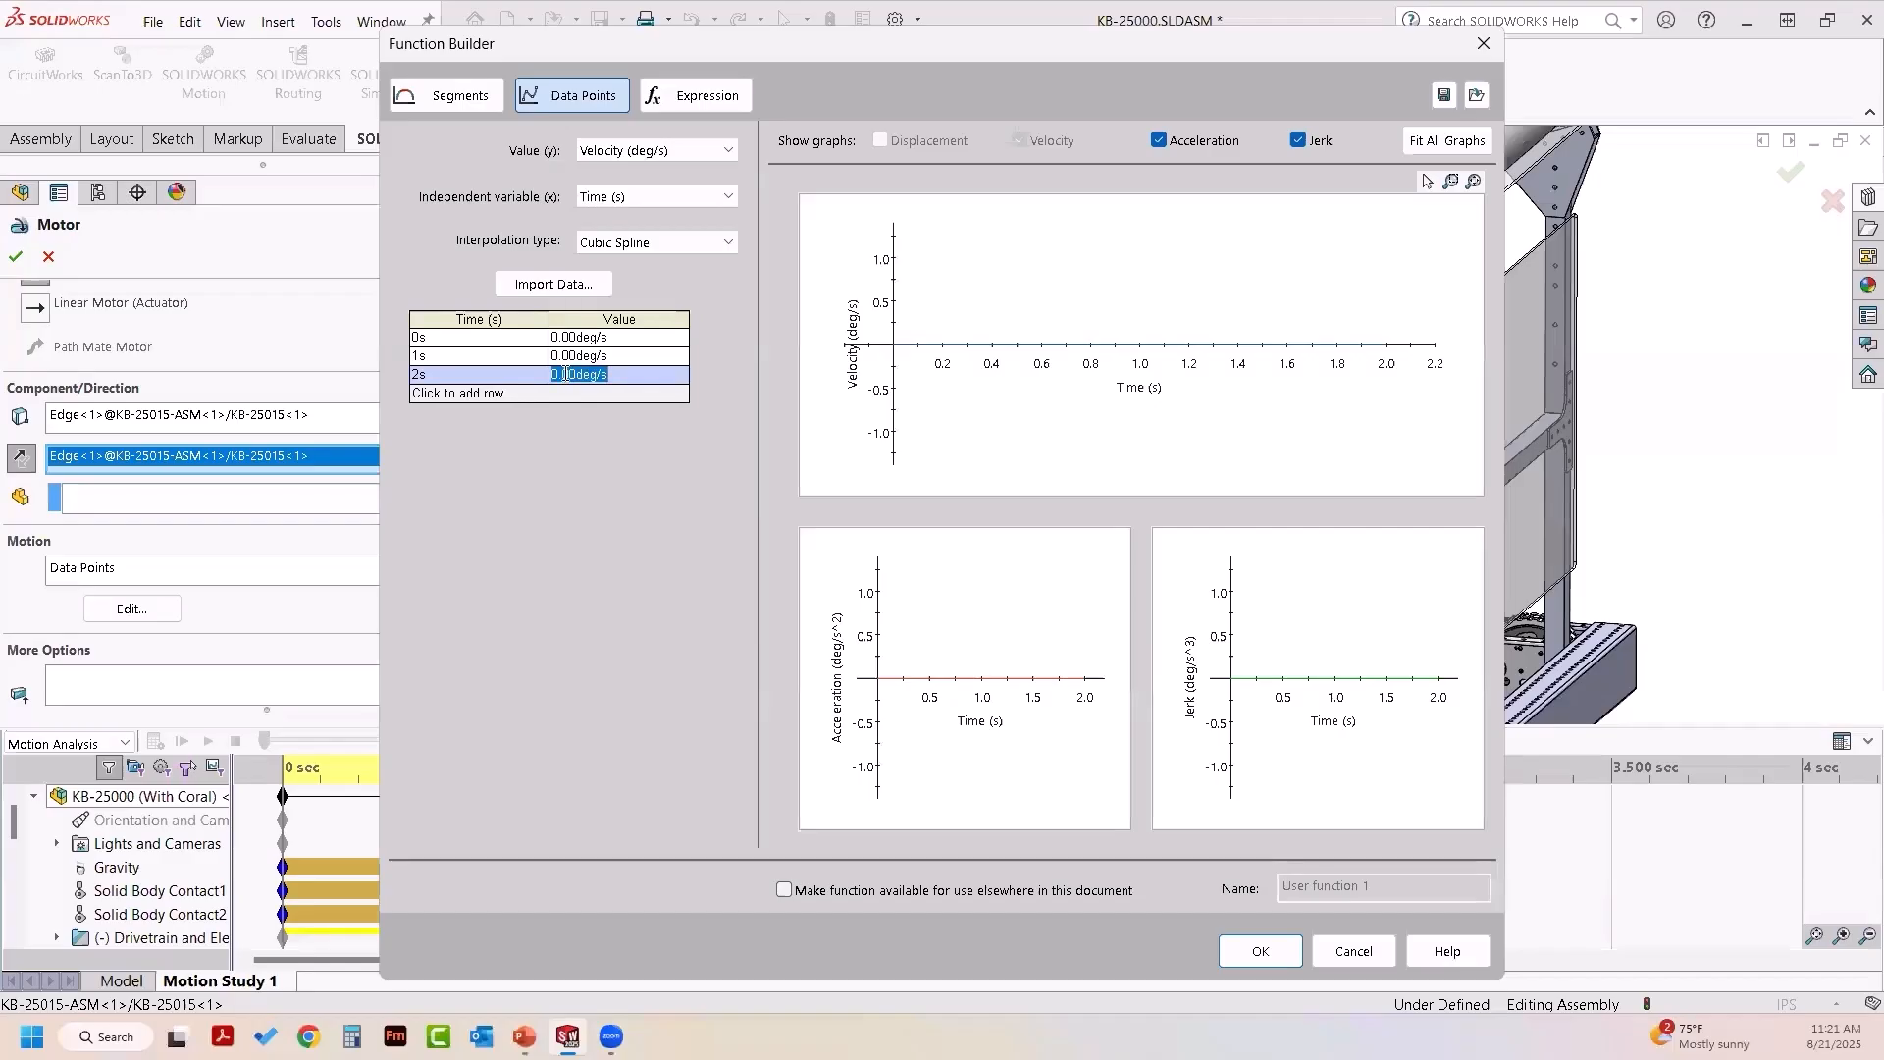
text(360)
click(440, 395)
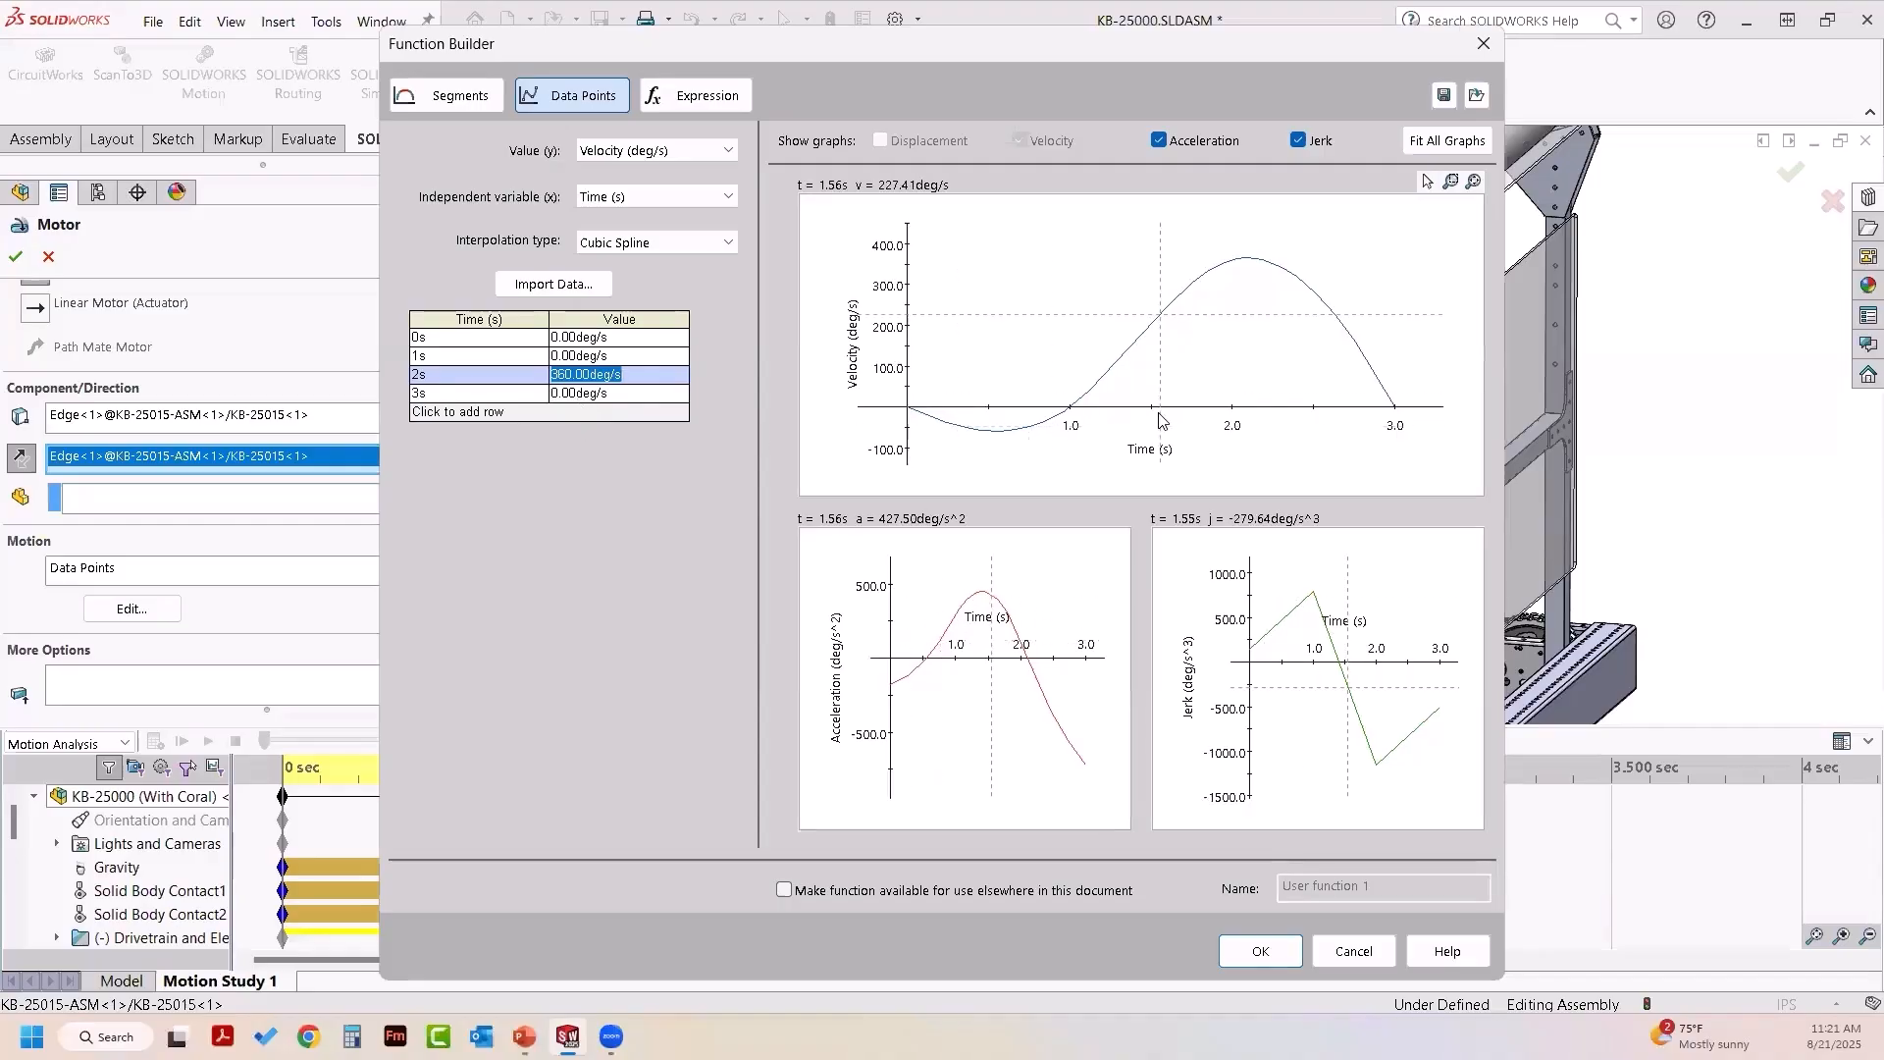
- Set the velocity curve's interpolation type to Linear, then accept the function and the rotary motor
mouse_move(961, 433)
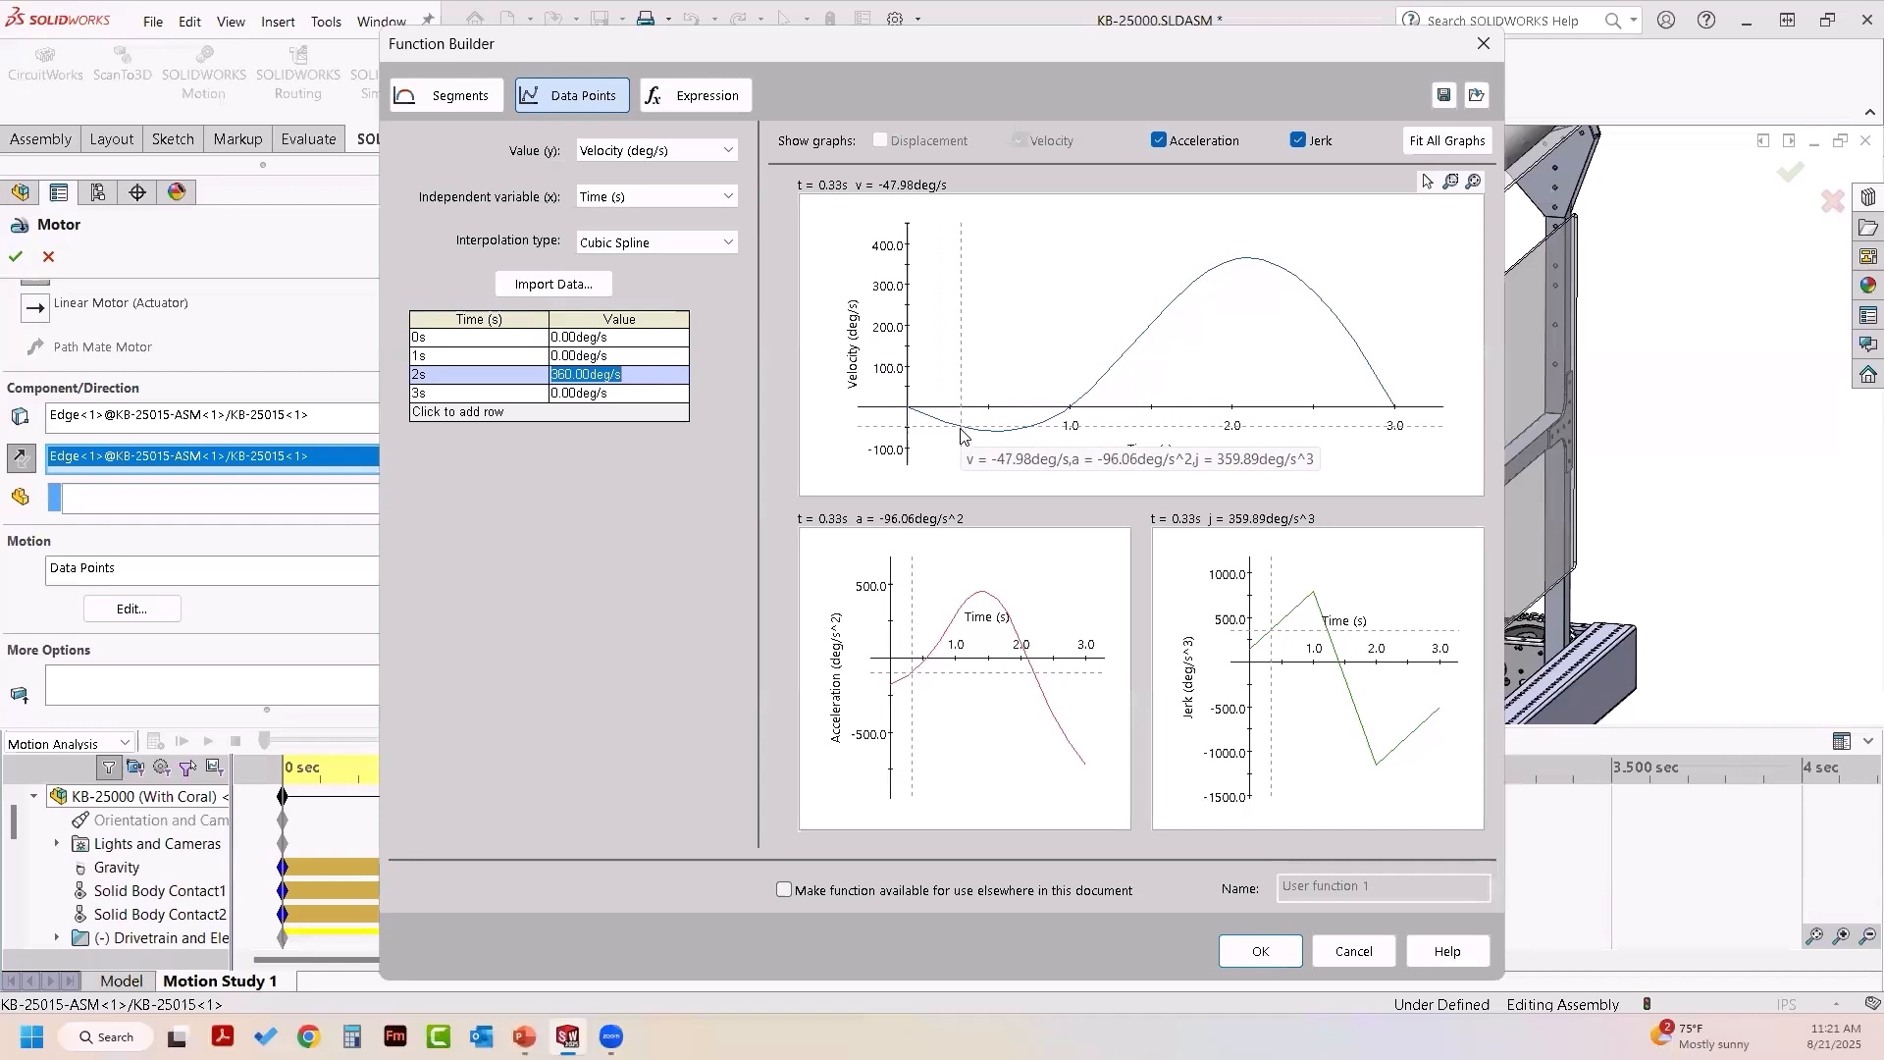
mouse_move(907, 413)
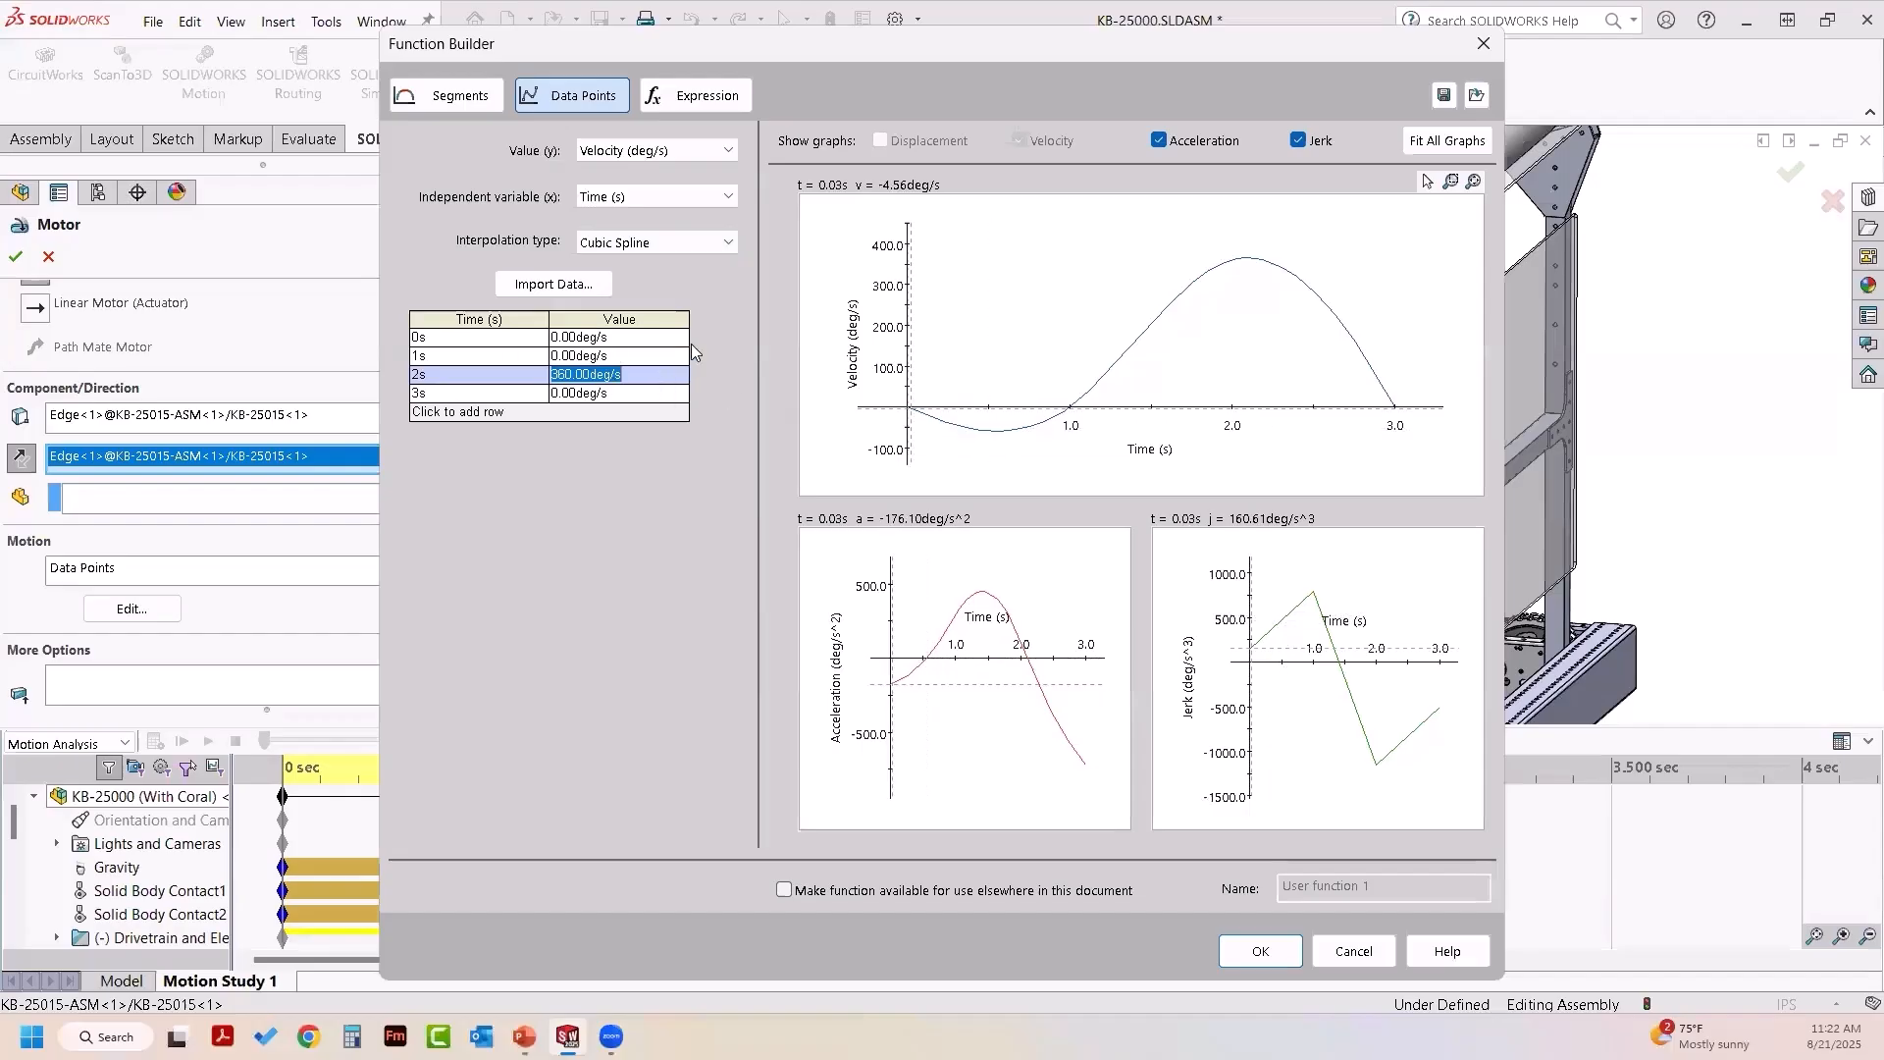
click(603, 248)
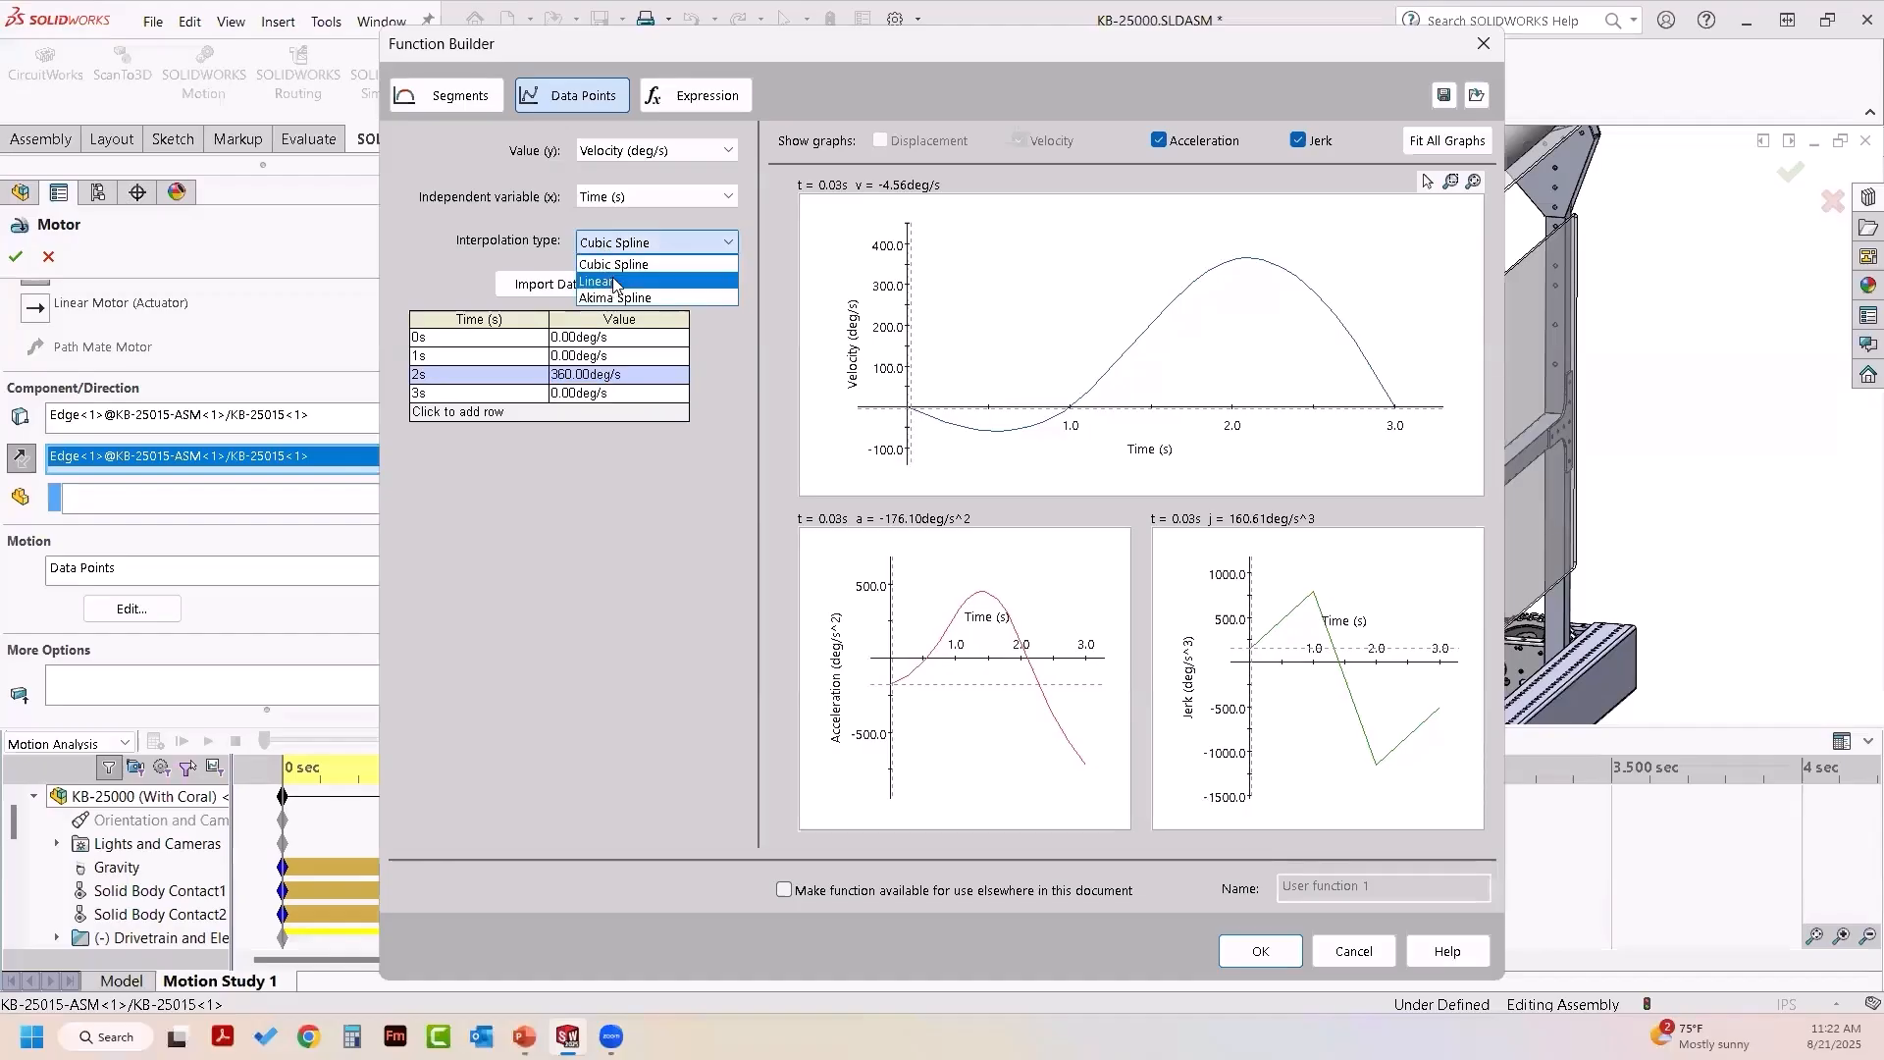
click(614, 282)
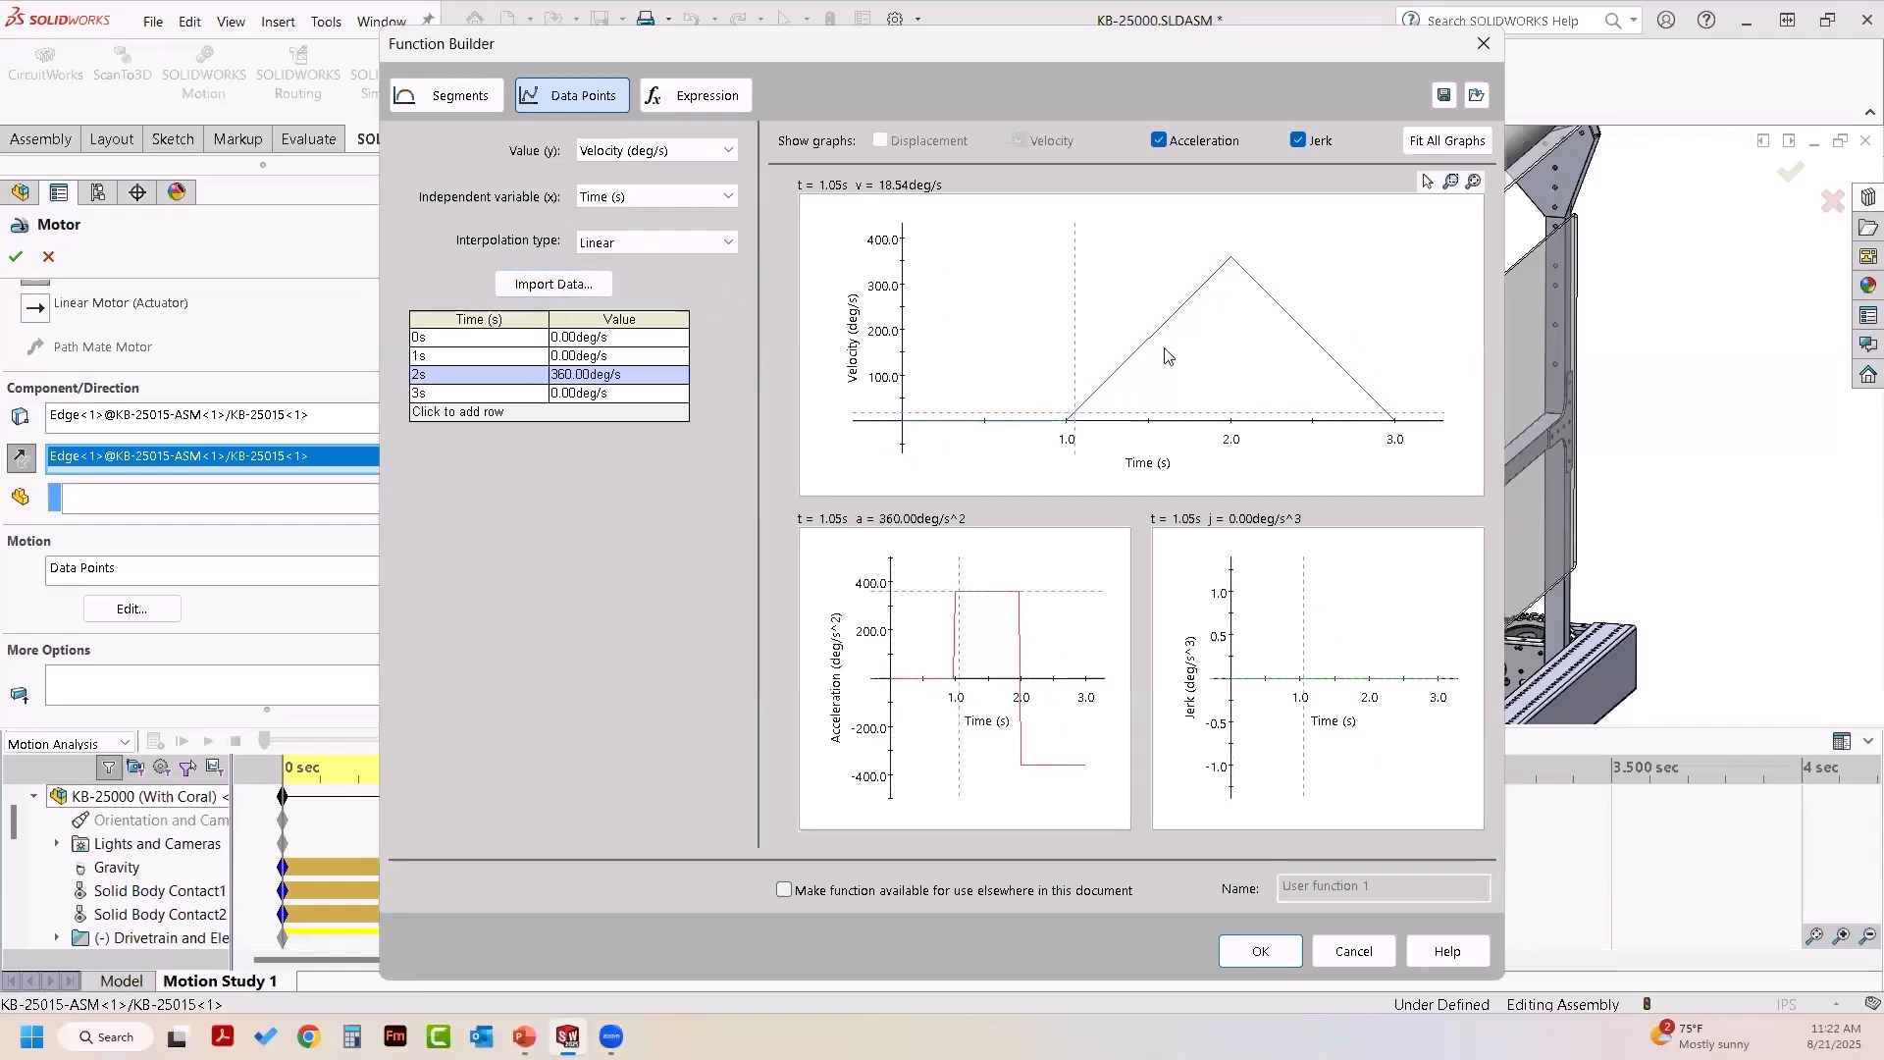
click(1259, 951)
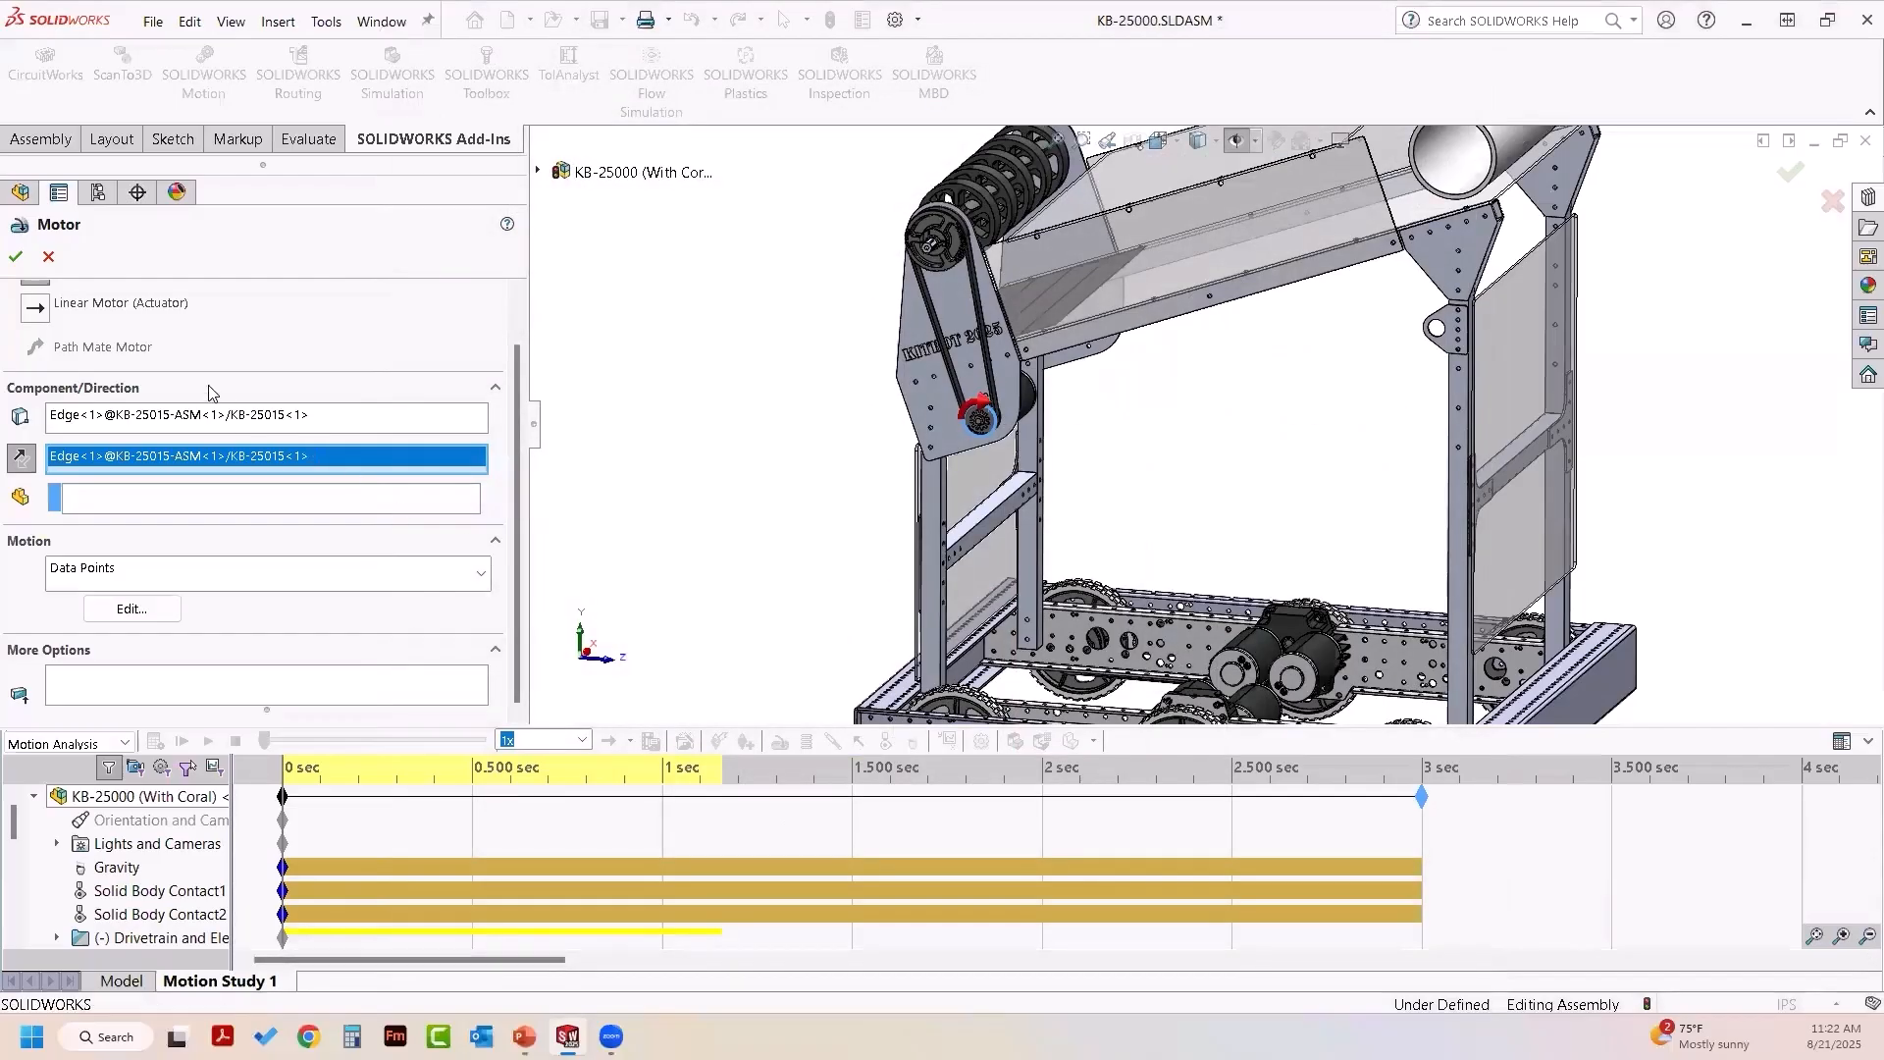
click(16, 257)
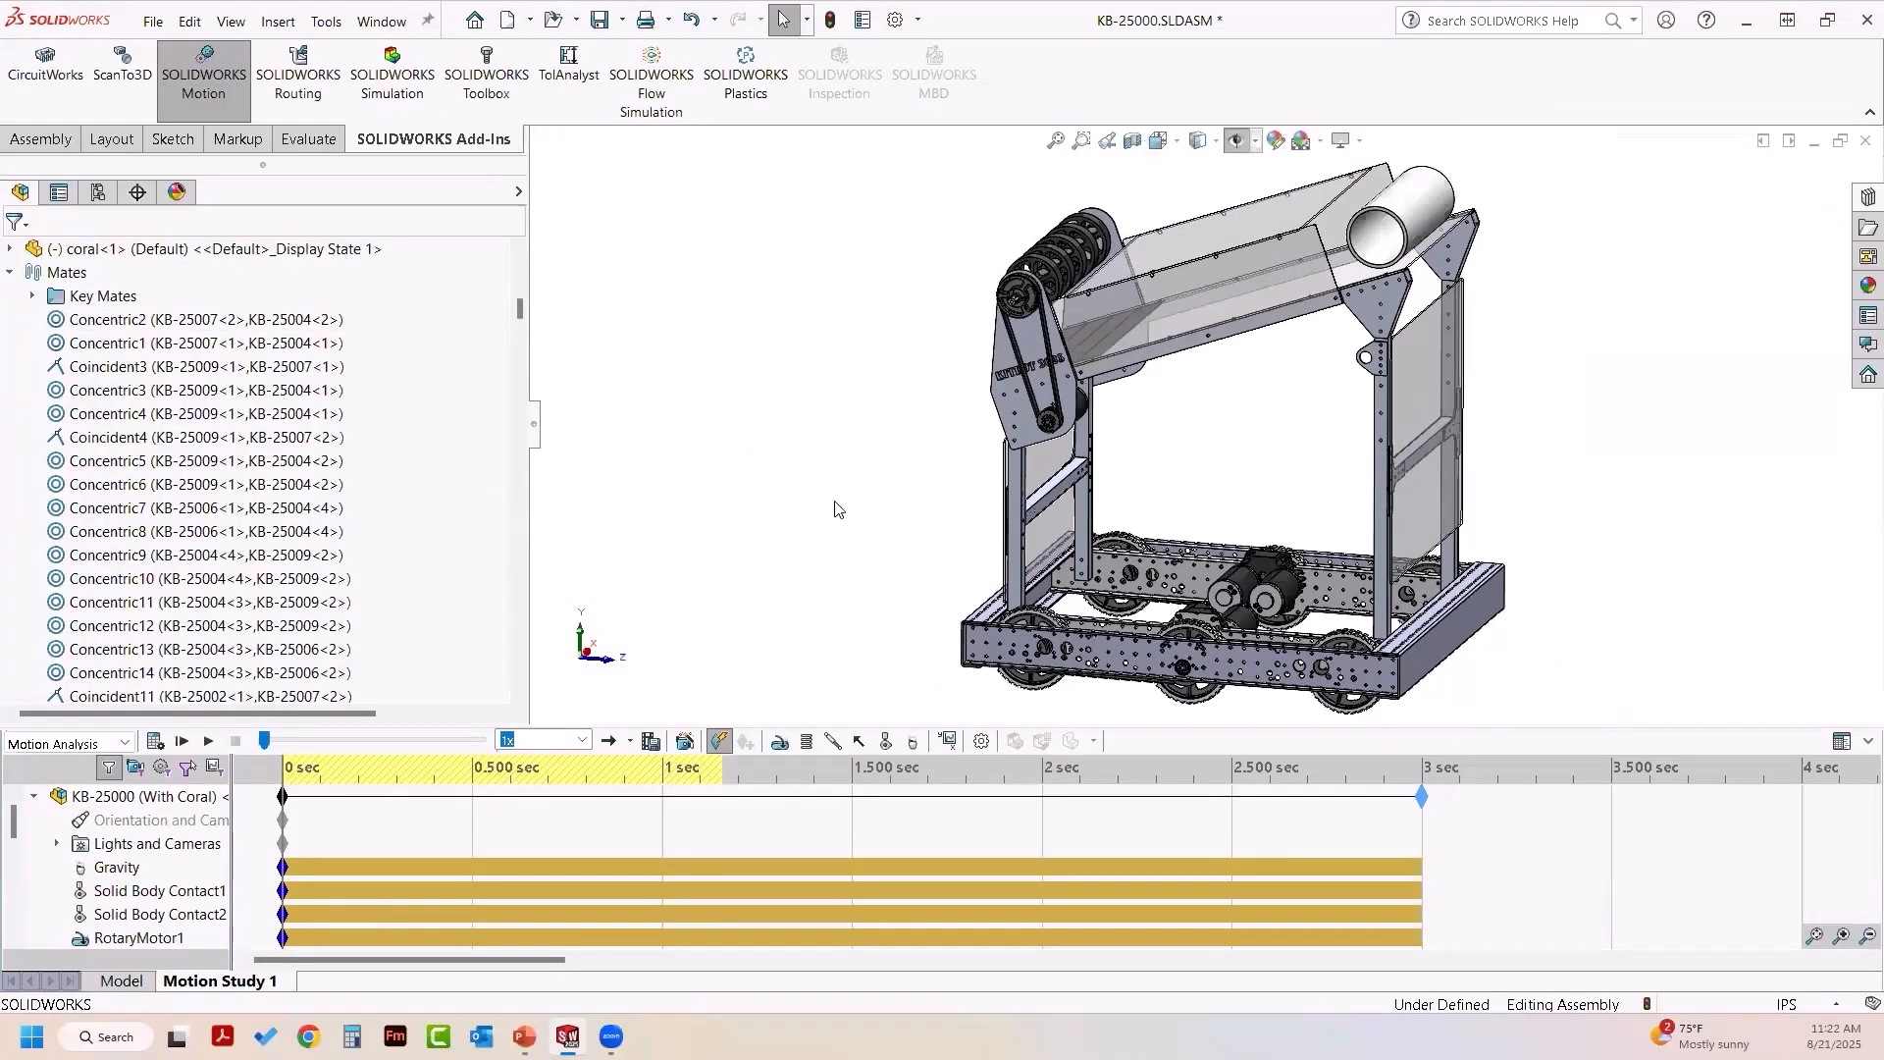
- Recalculate the study with the motor, stop it shortly after 2 seconds, and activate the Modified Wheels configuration
click(155, 744)
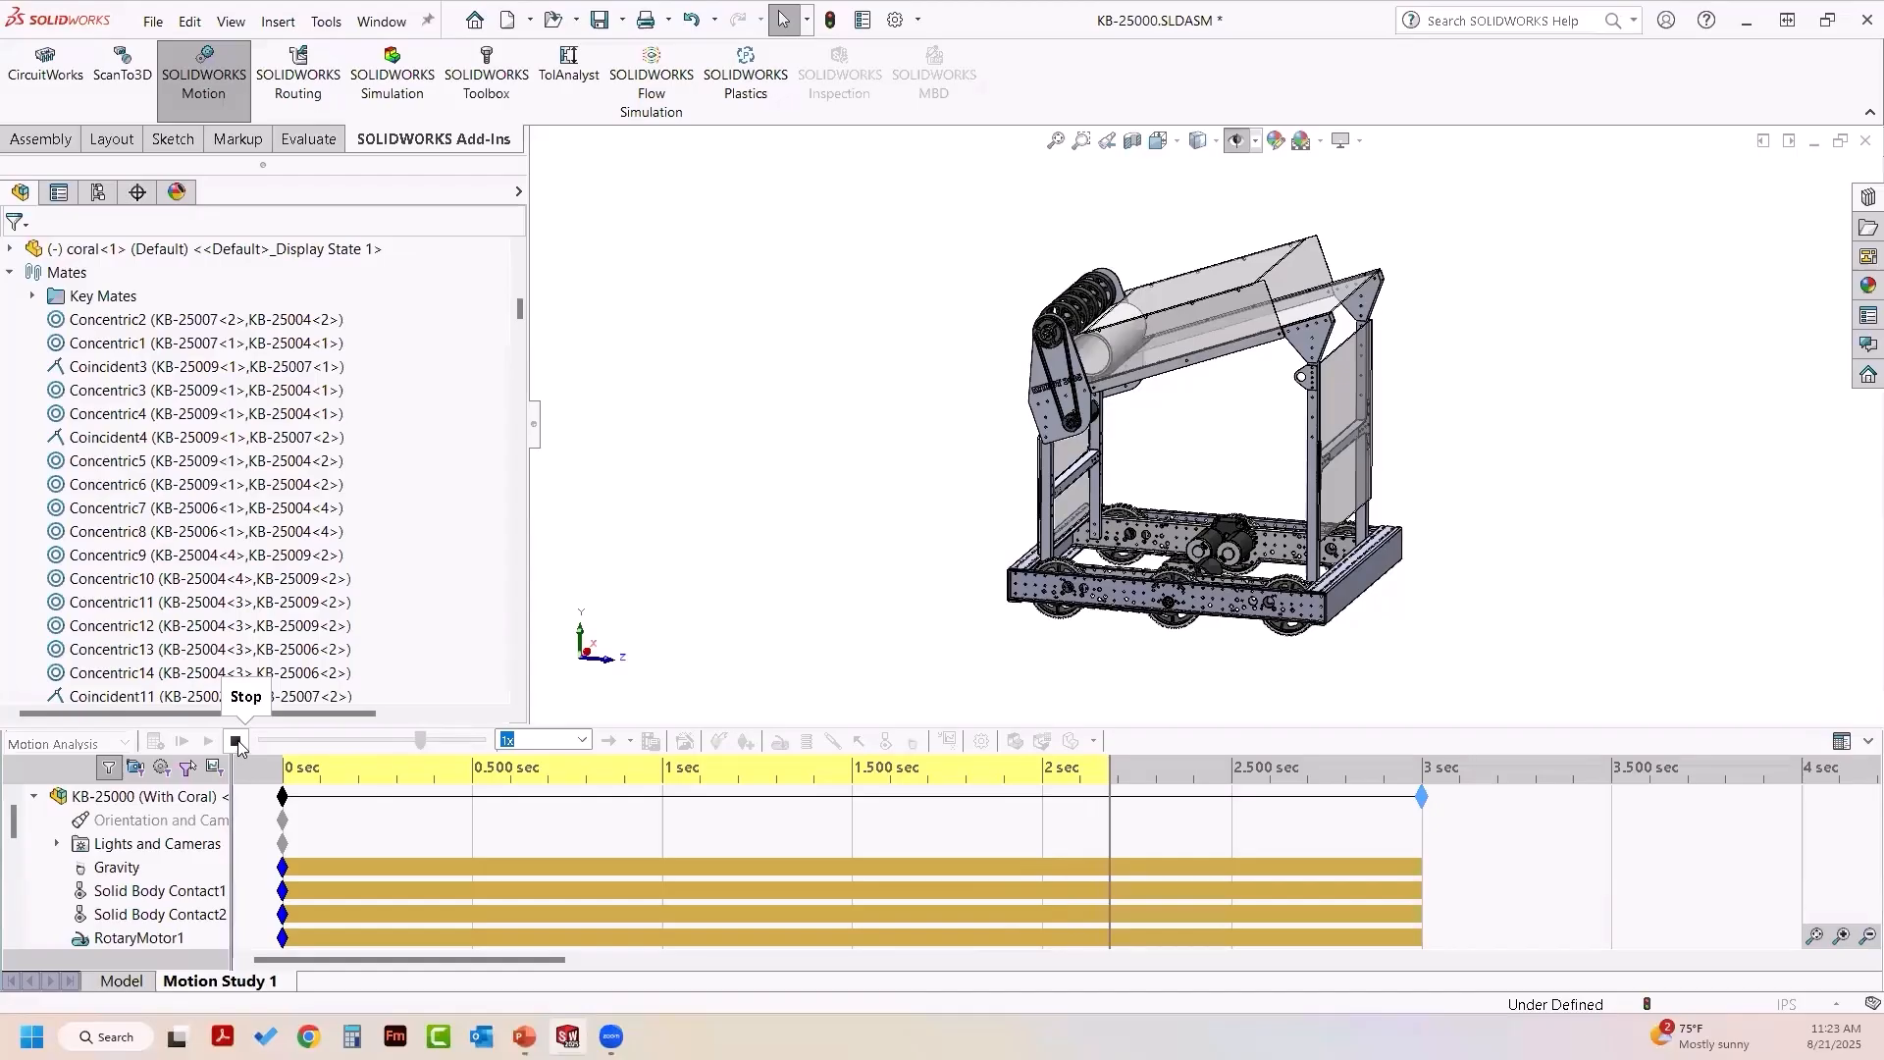
click(236, 743)
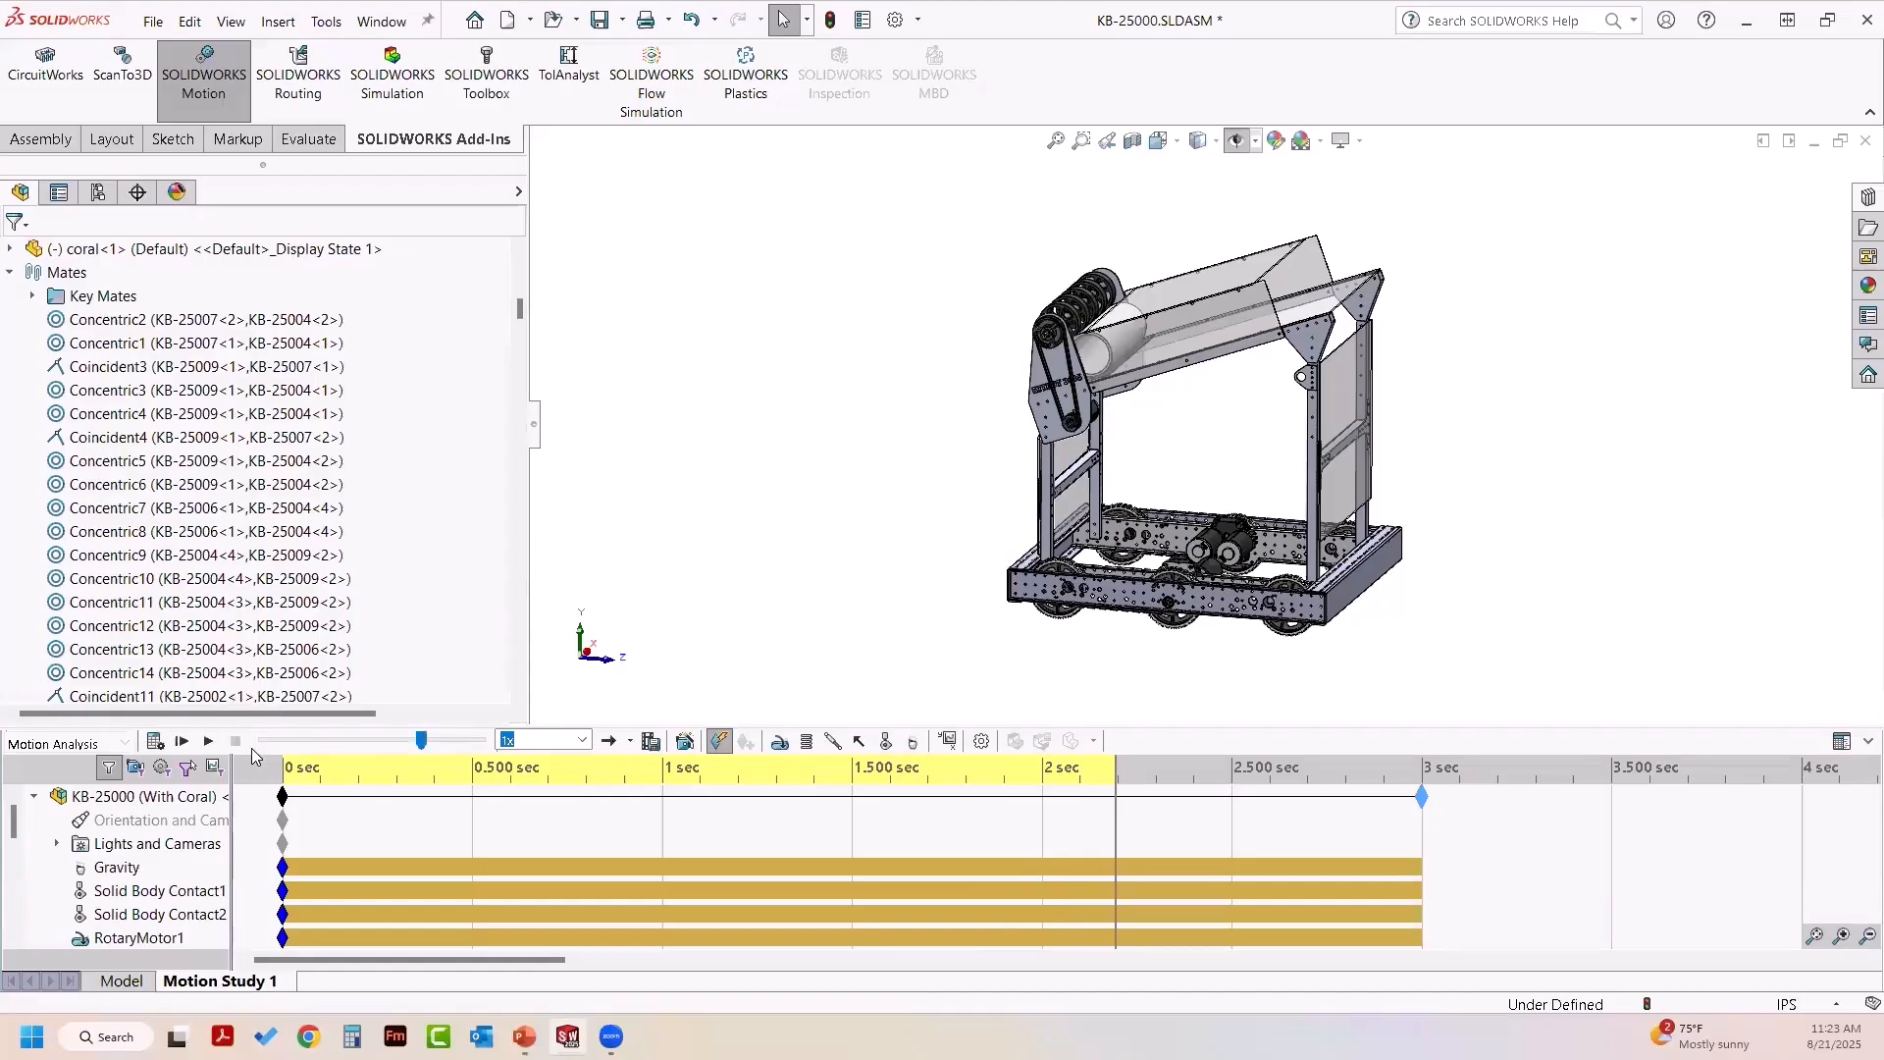
click(103, 193)
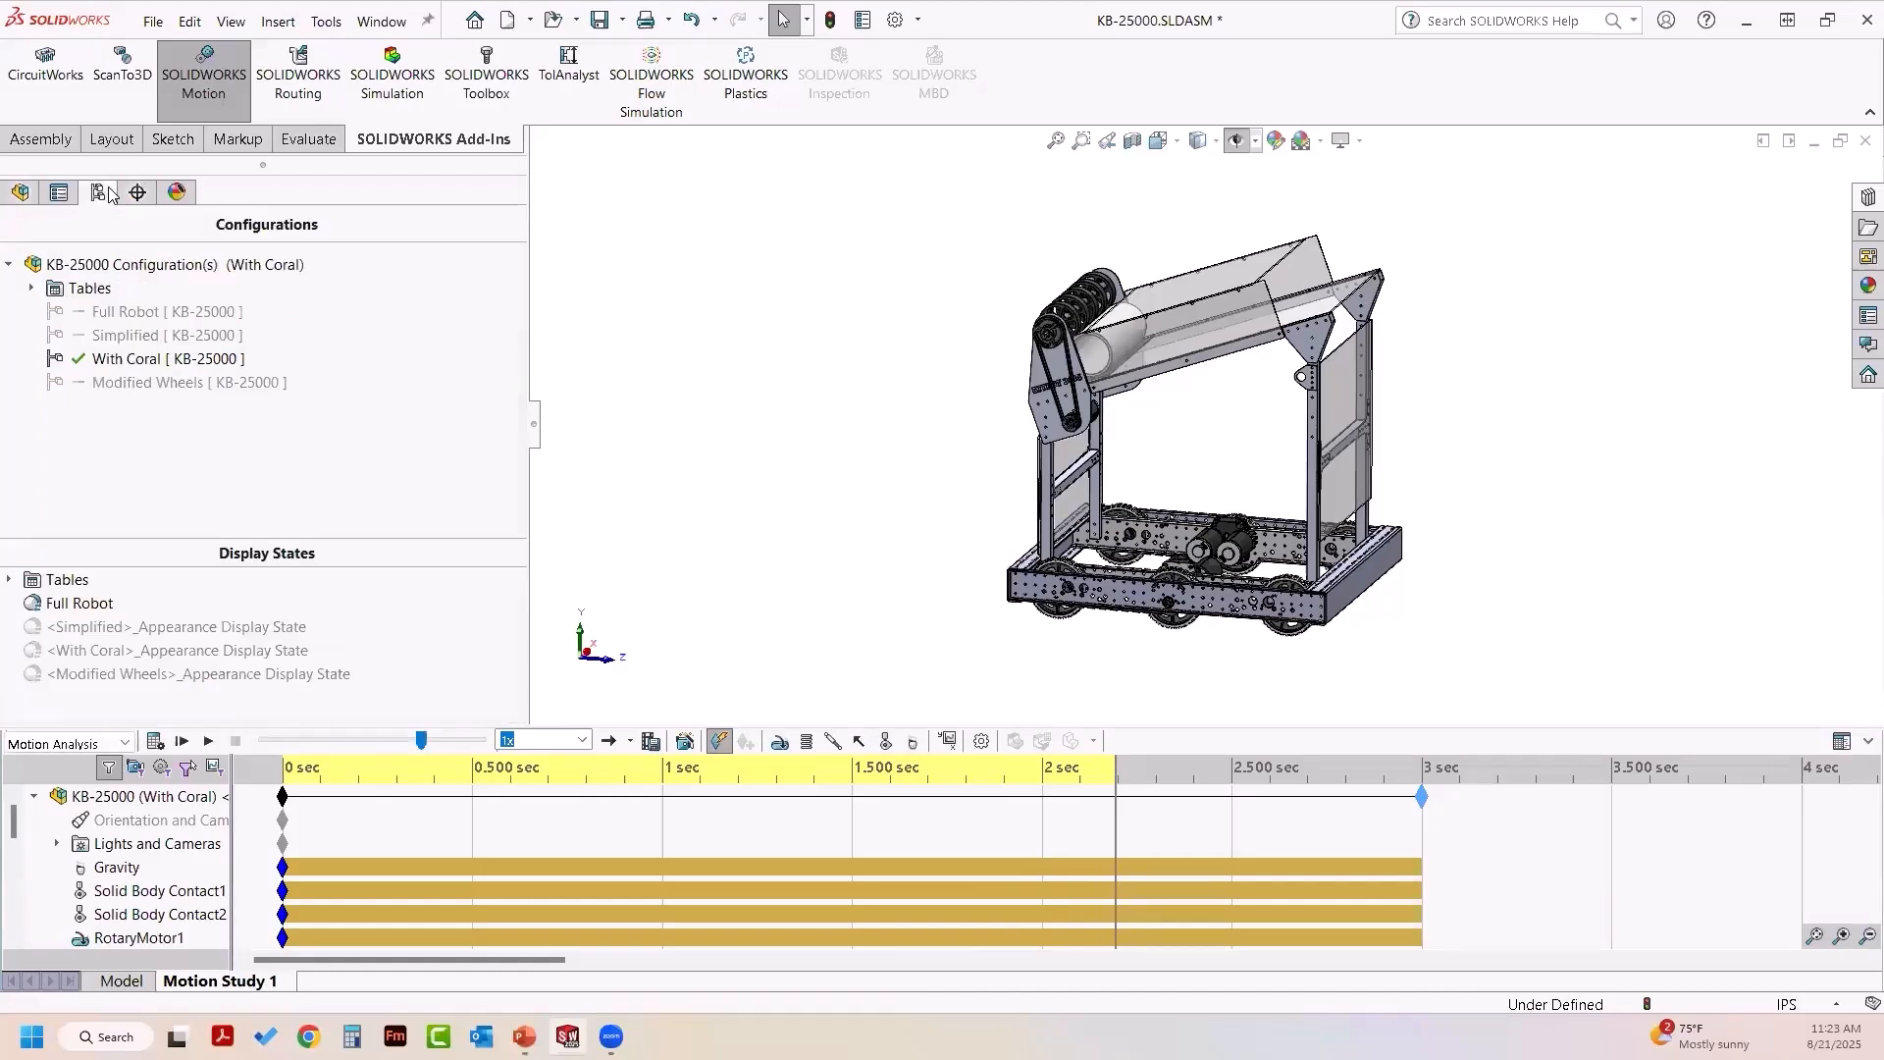
click(142, 389)
click(146, 385)
double_click(226, 380)
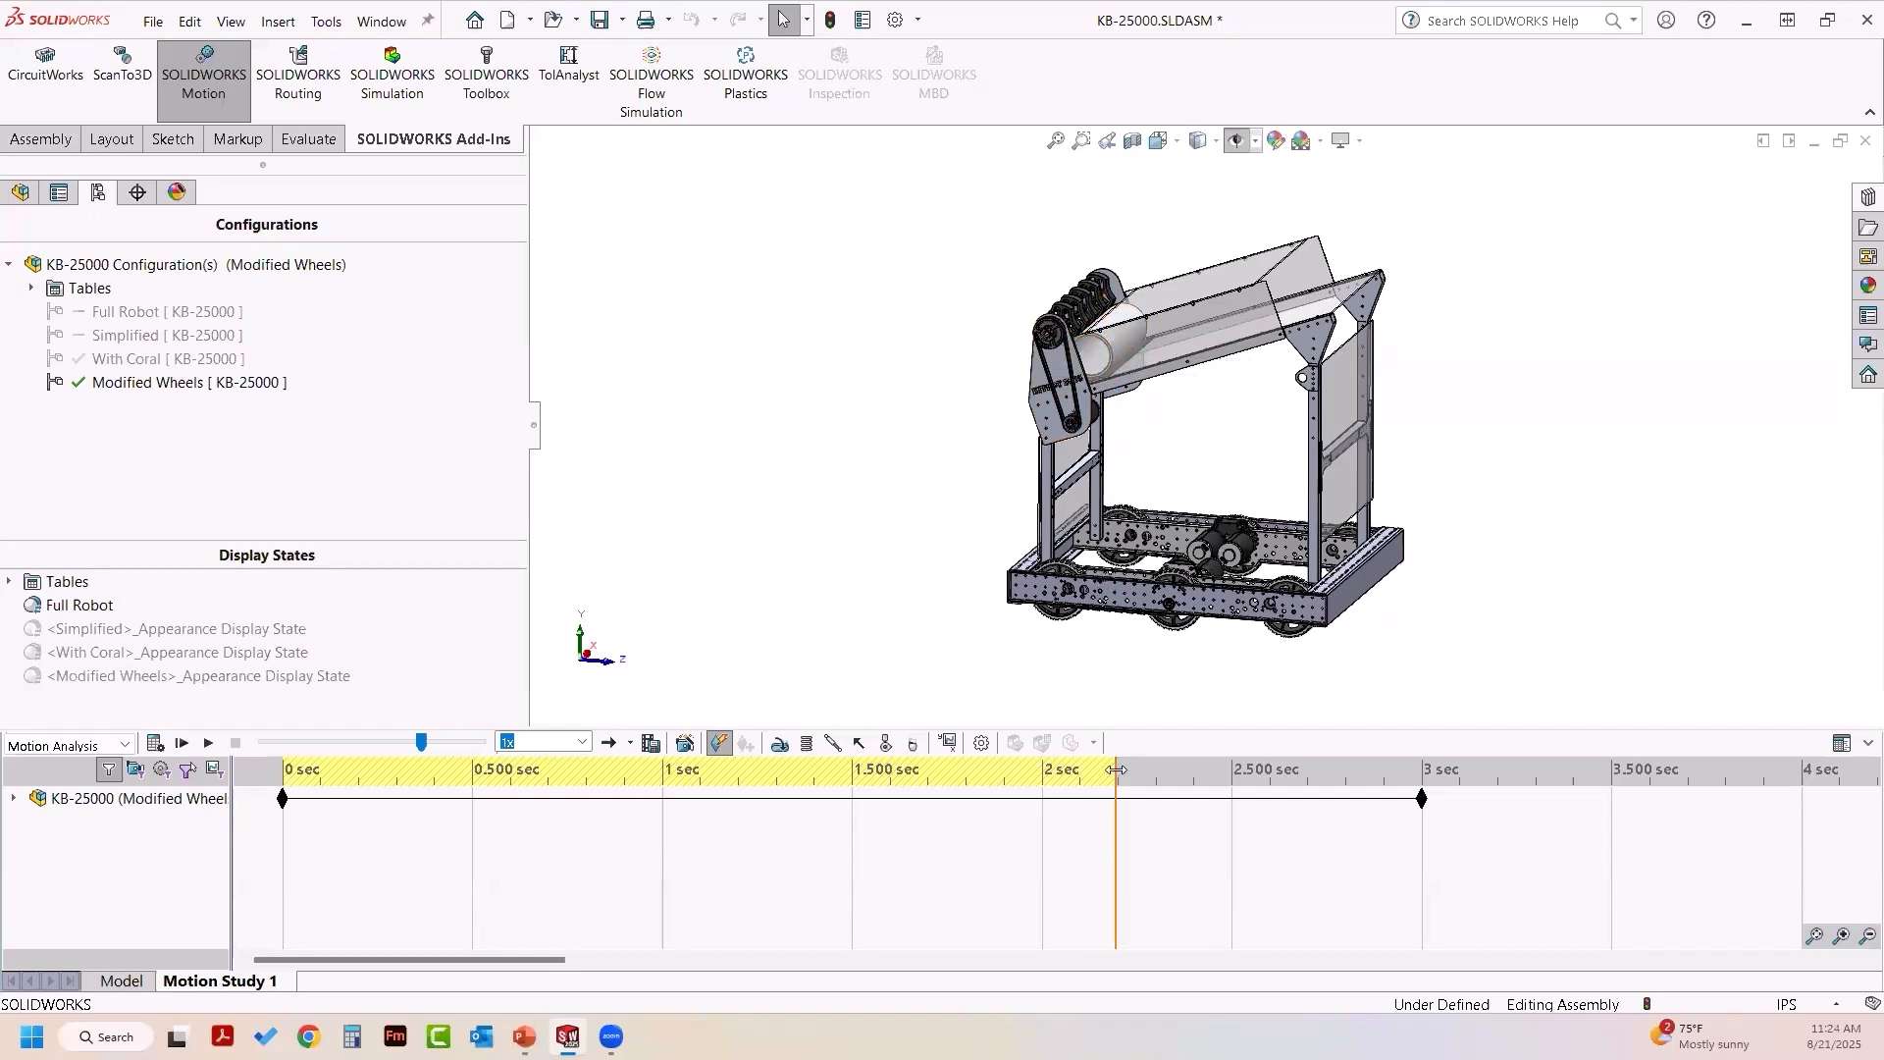
- Return the timeline to 0 seconds and calculate the full 3-second study with the Modified Wheels configuration
drag(1116, 769, 282, 769)
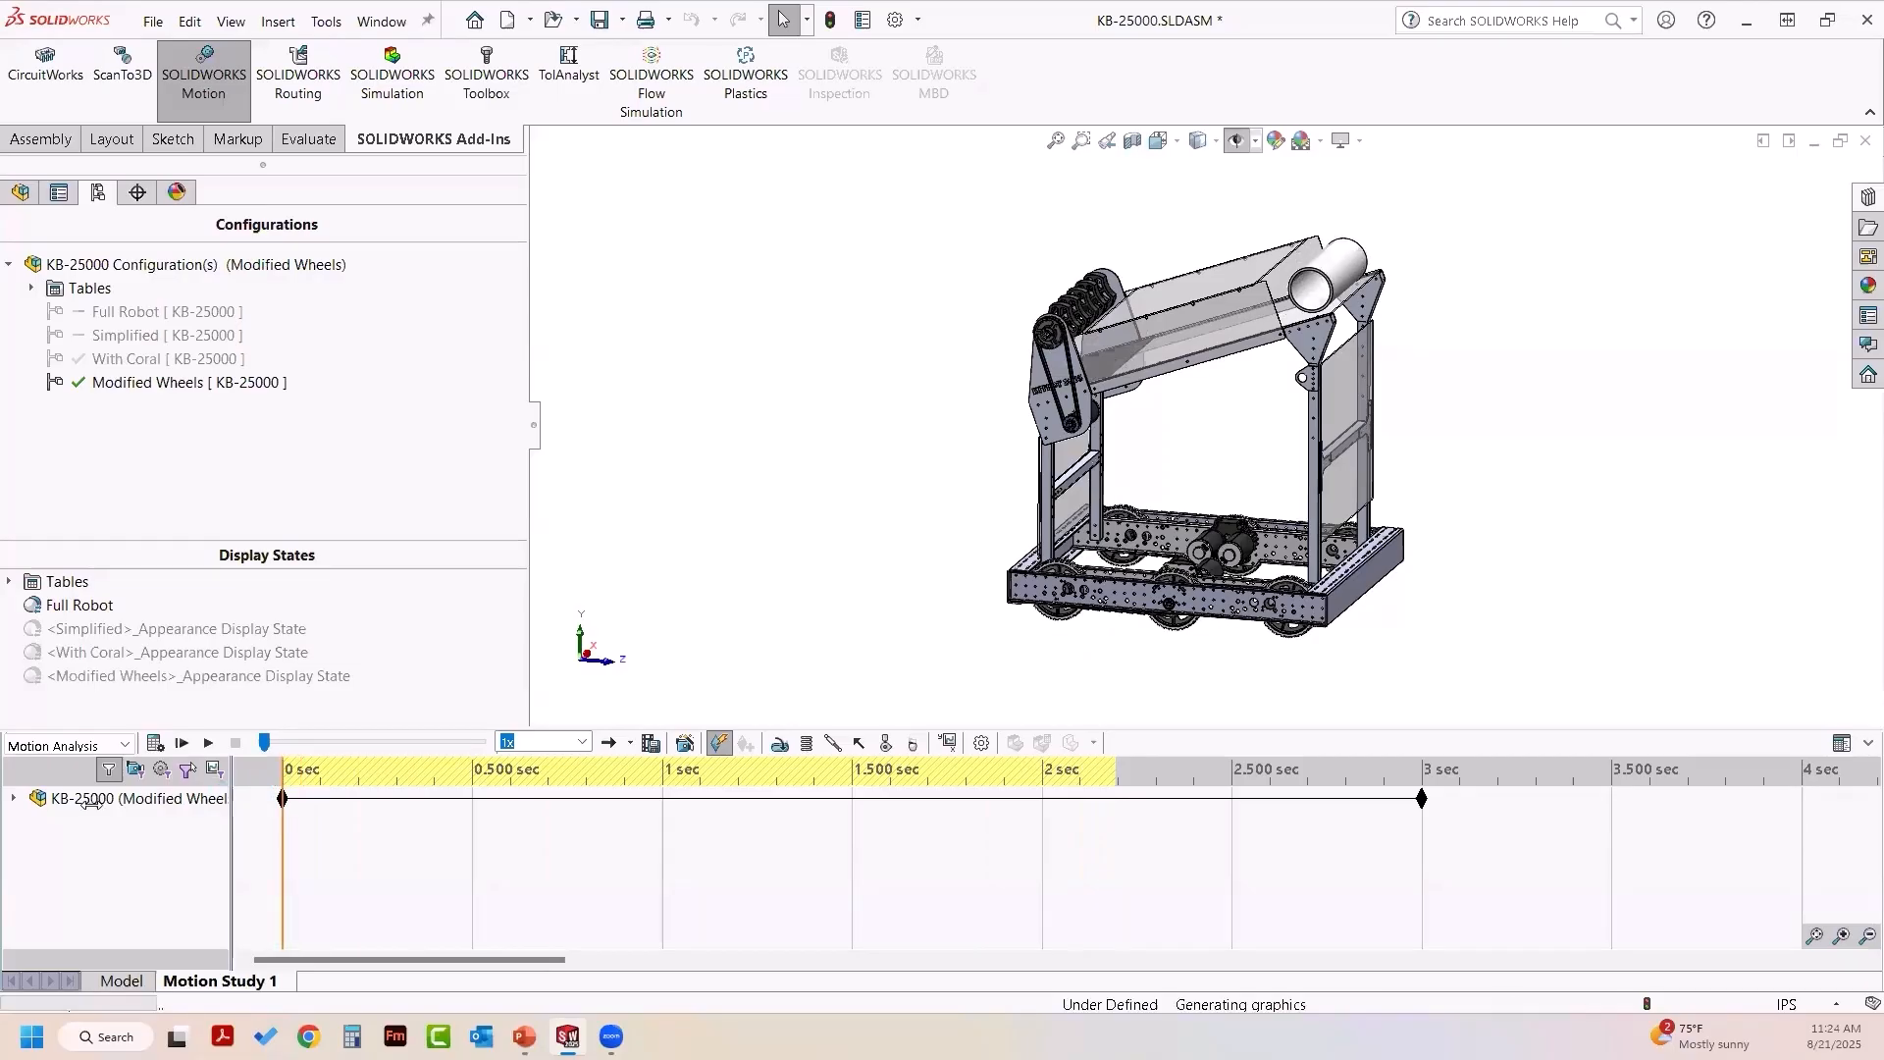
click(14, 802)
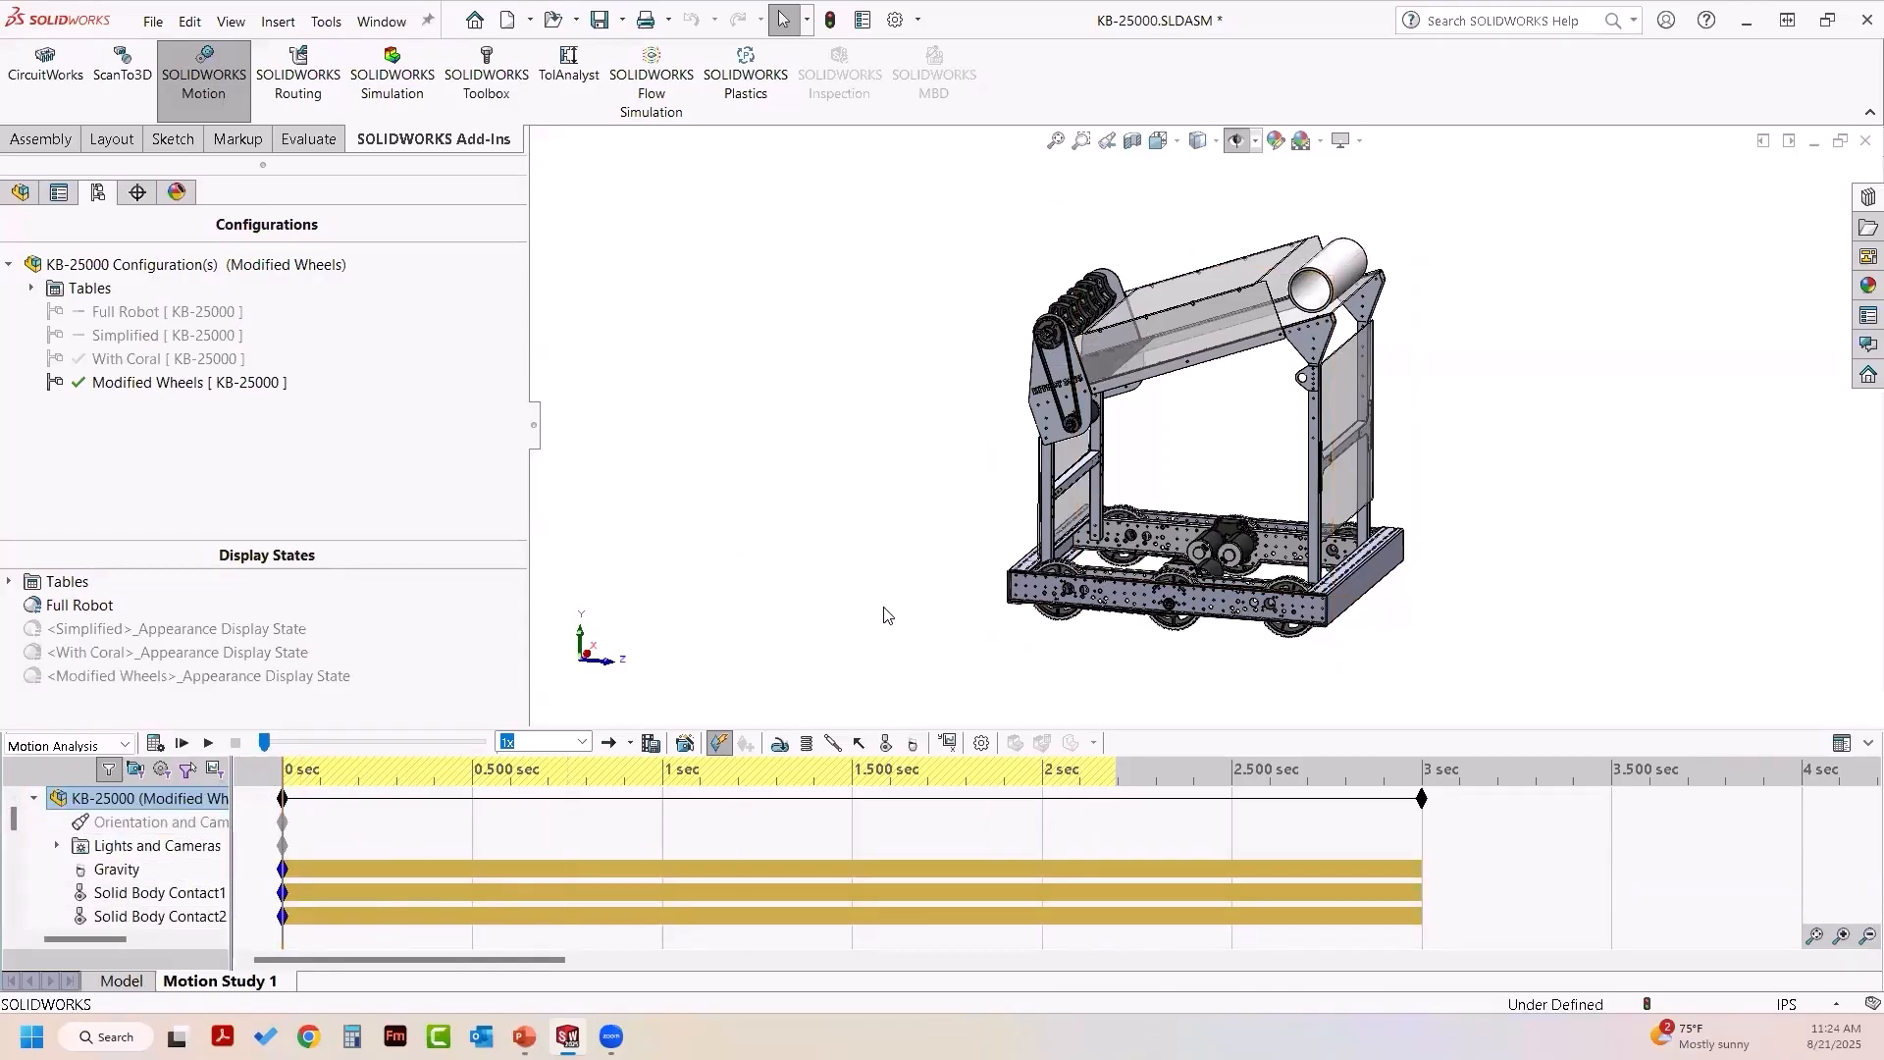
click(155, 745)
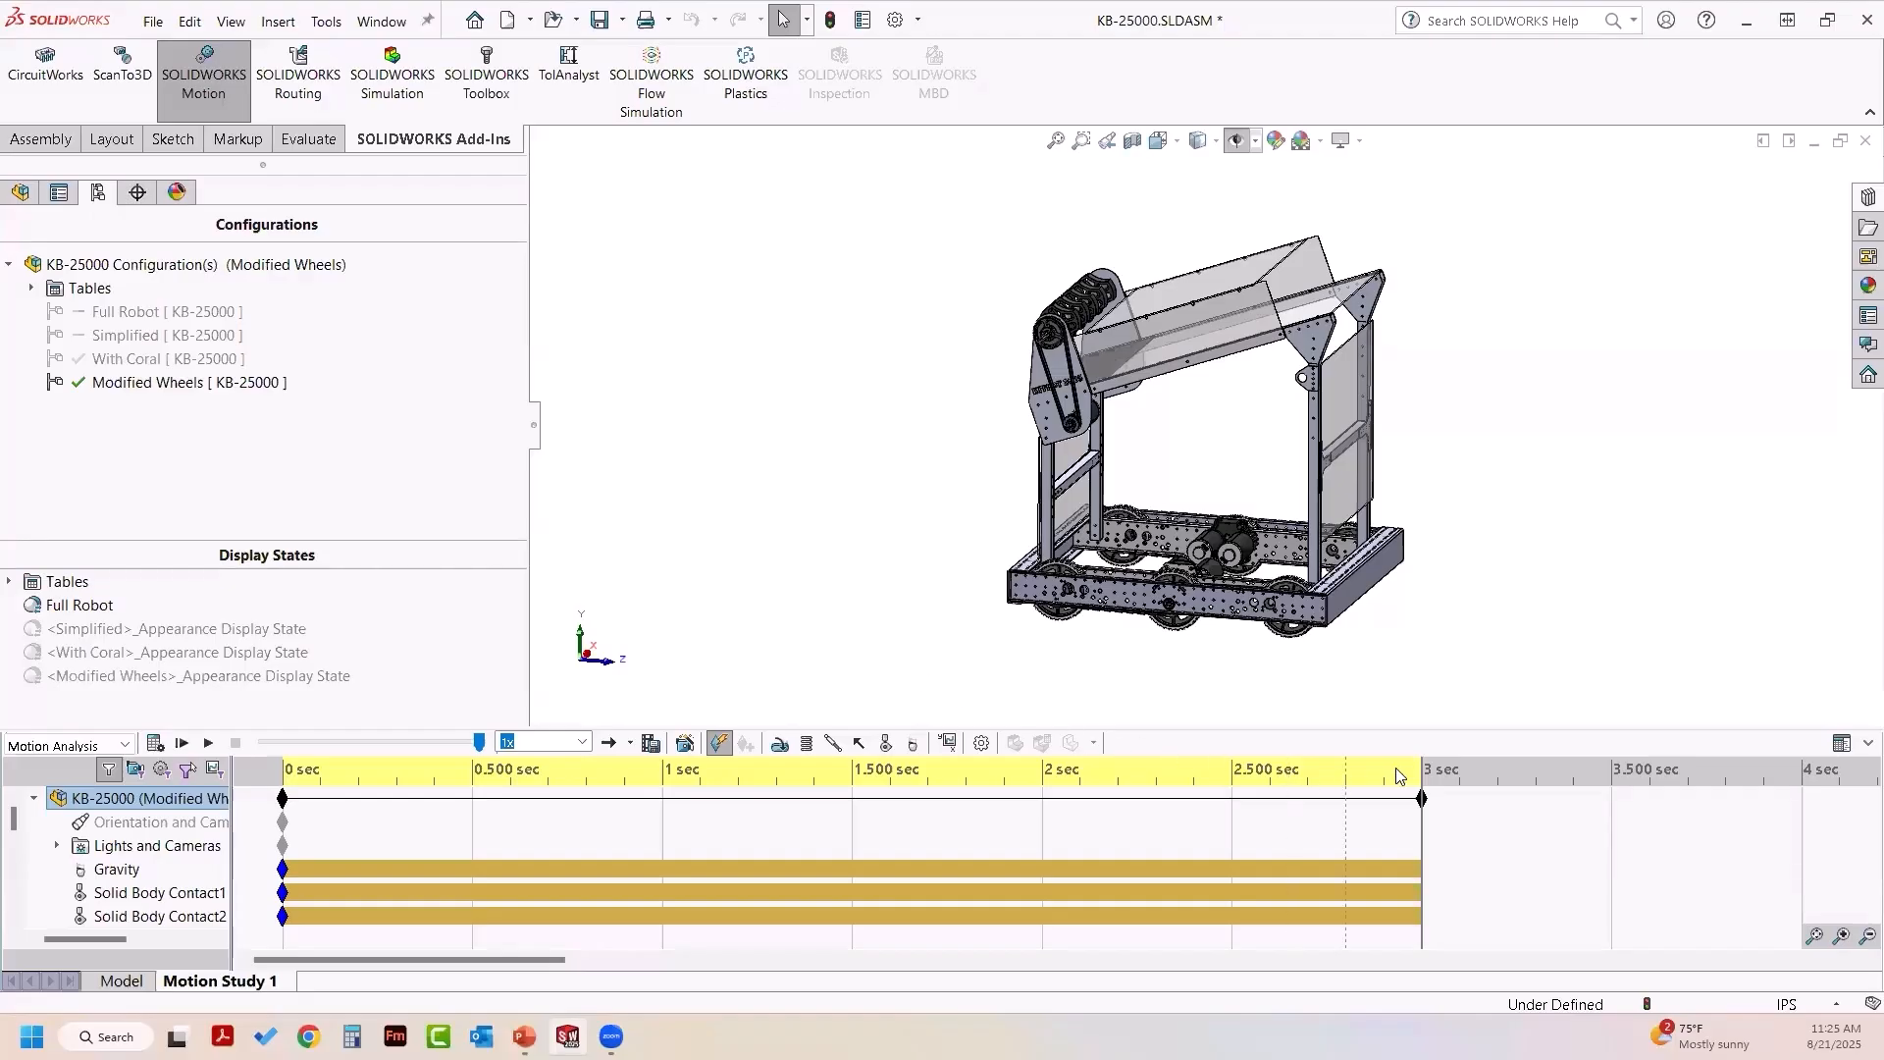
- View the robot from its roller side and return the calculated study's timeline to 0 seconds
drag(1410, 775, 1423, 827)
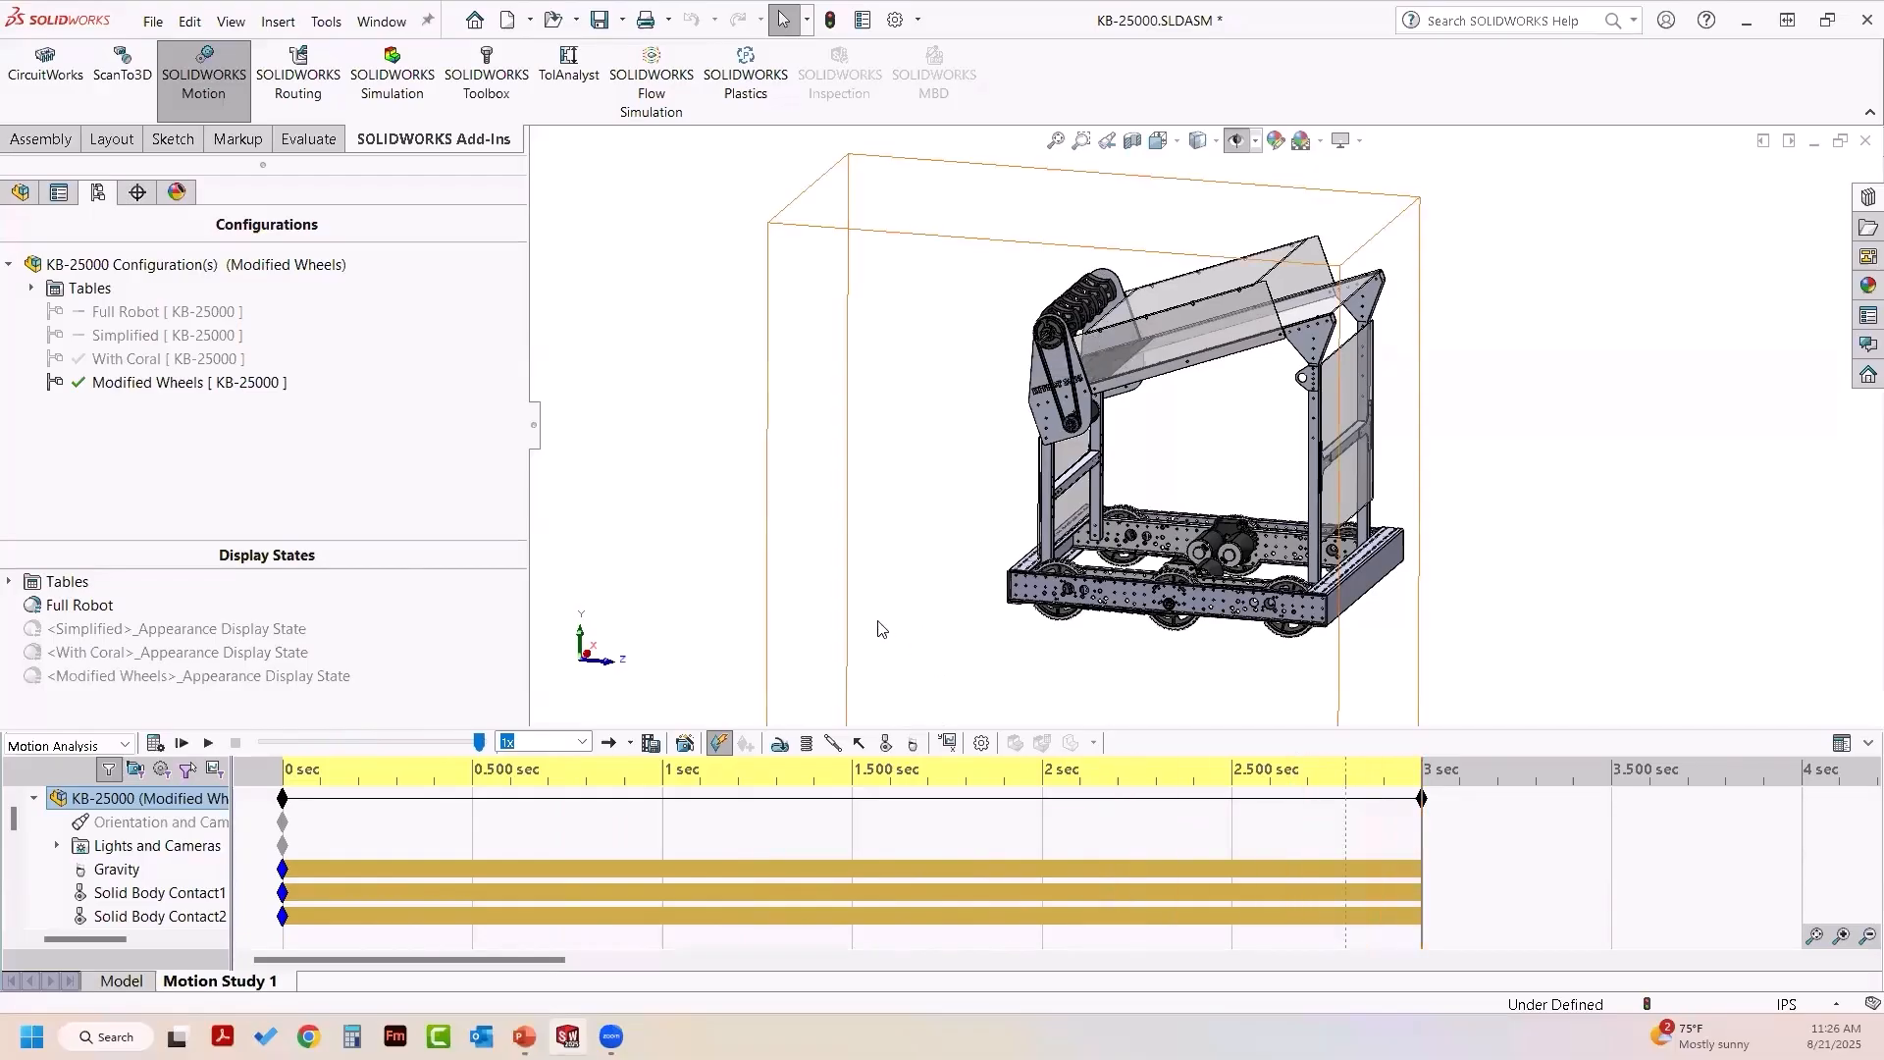
middle_drag(862, 585, 909, 602)
middle_drag(912, 513, 913, 568)
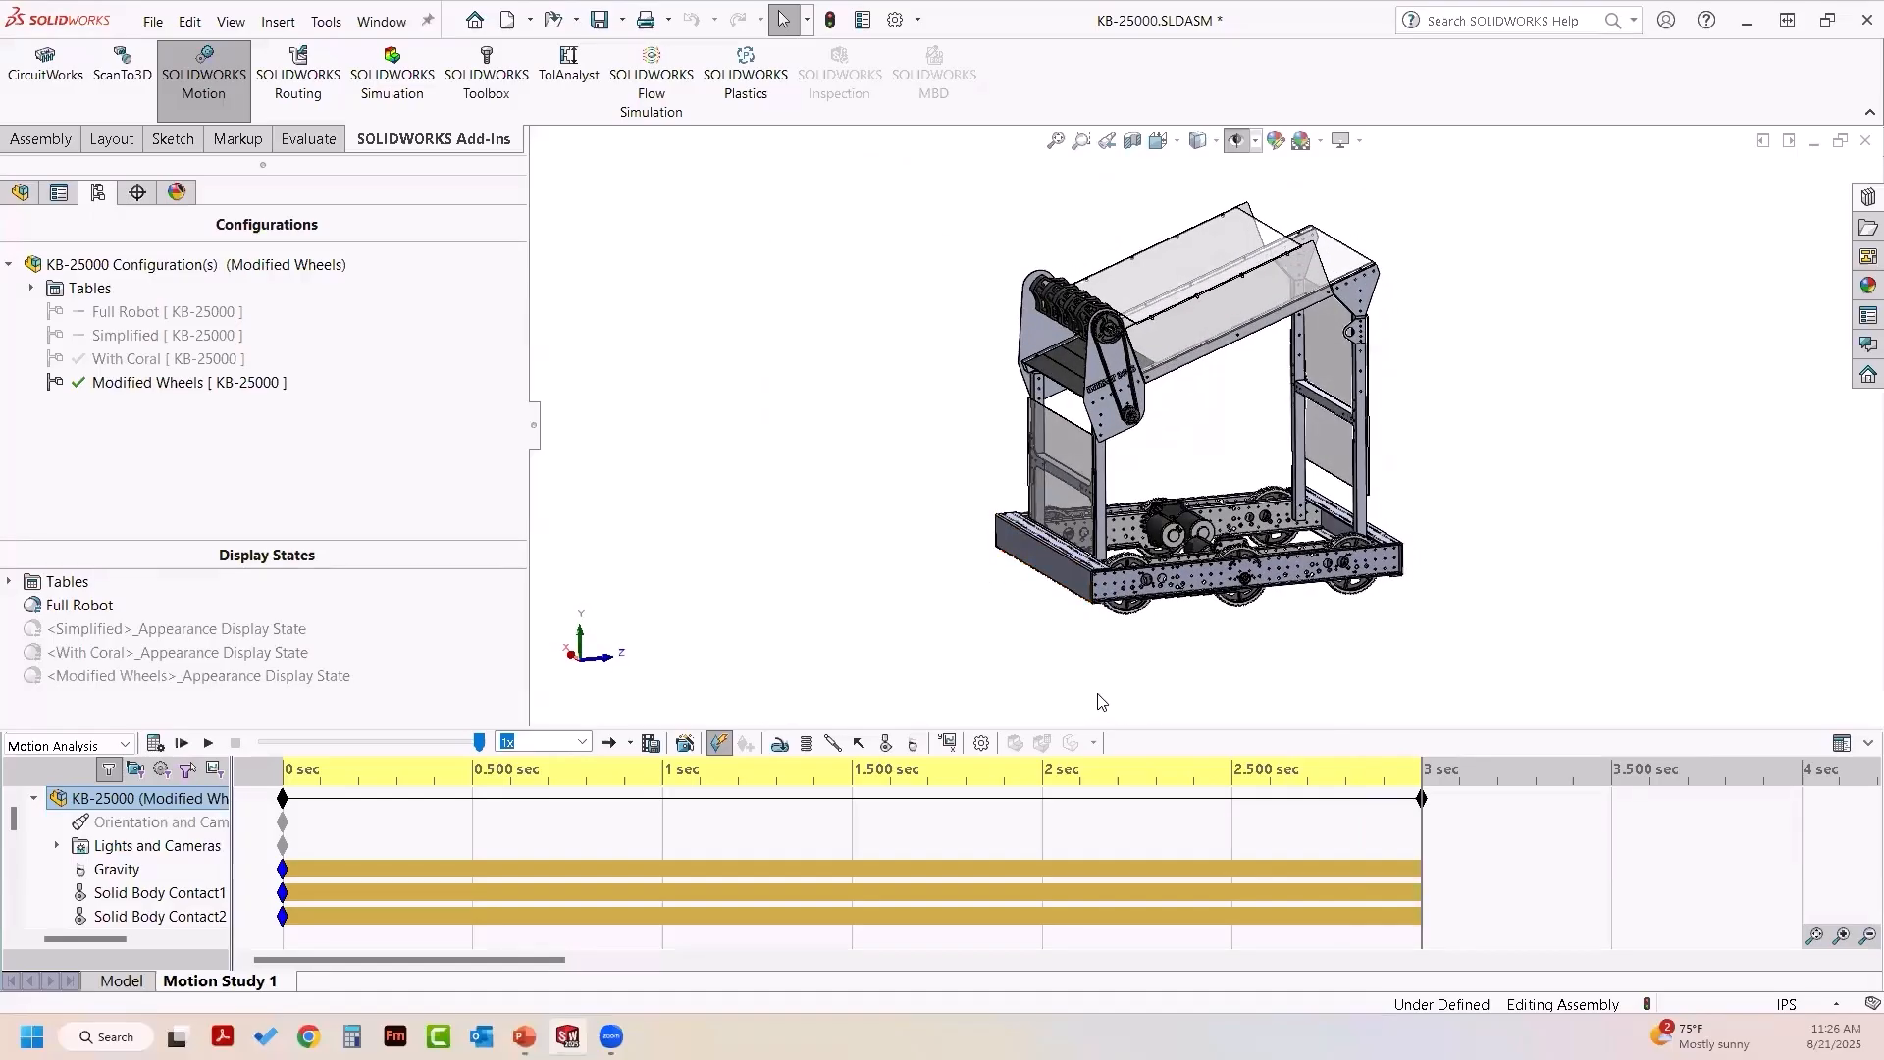
click(951, 734)
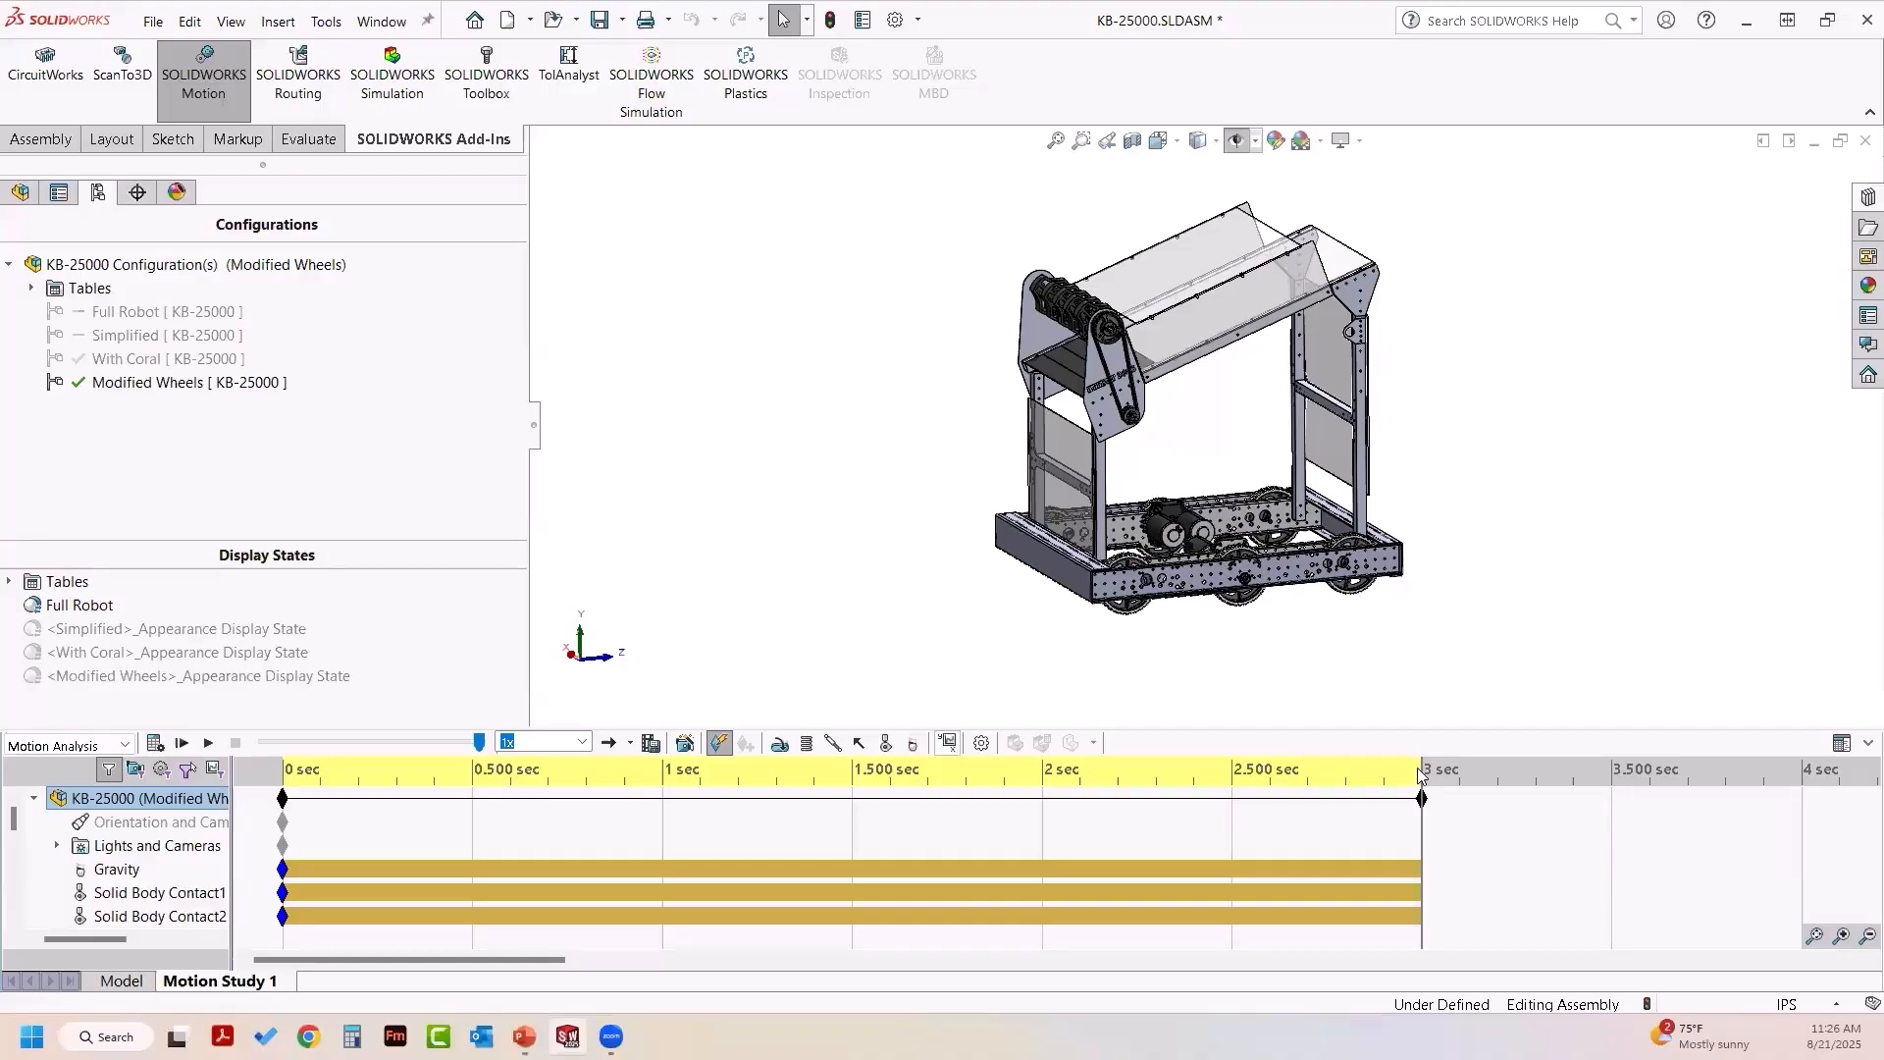
click(305, 773)
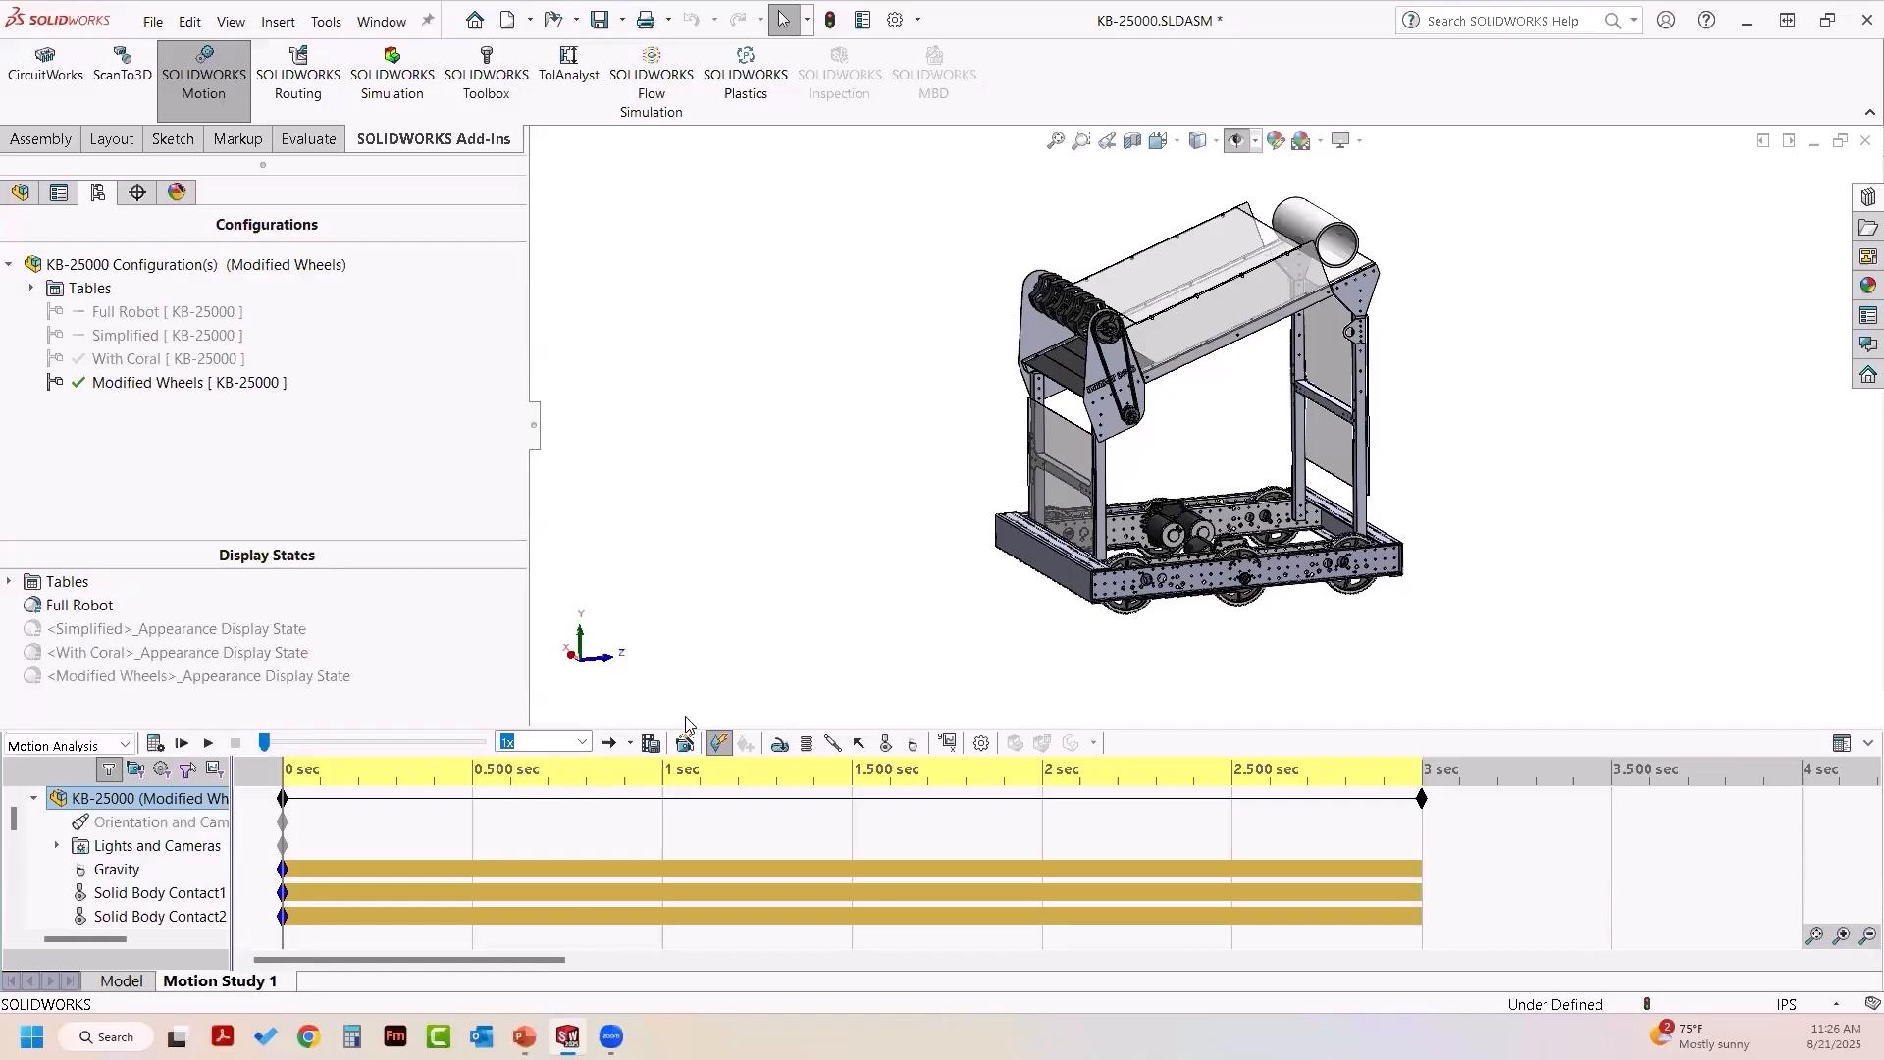
- Create a Displacement/Velocity/Acceleration Trace Path result from the circular end edge of the coral tube
click(947, 746)
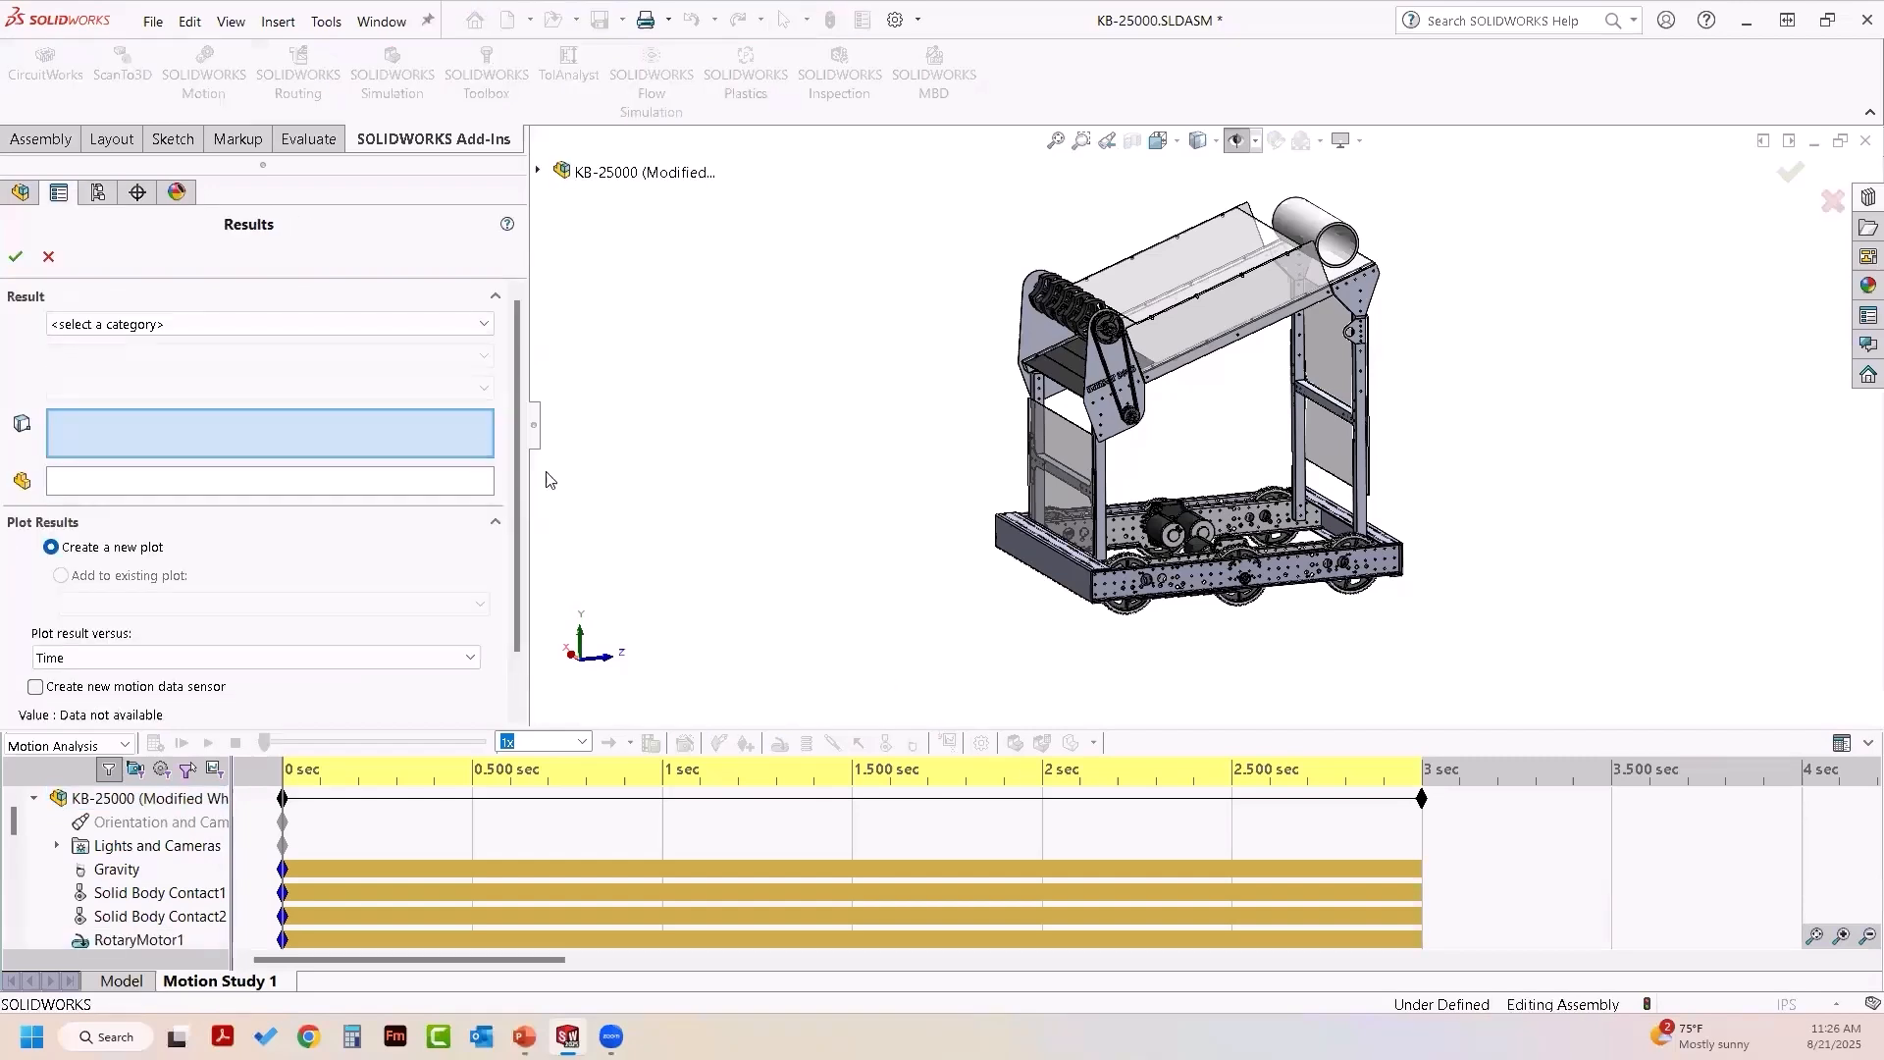
click(263, 325)
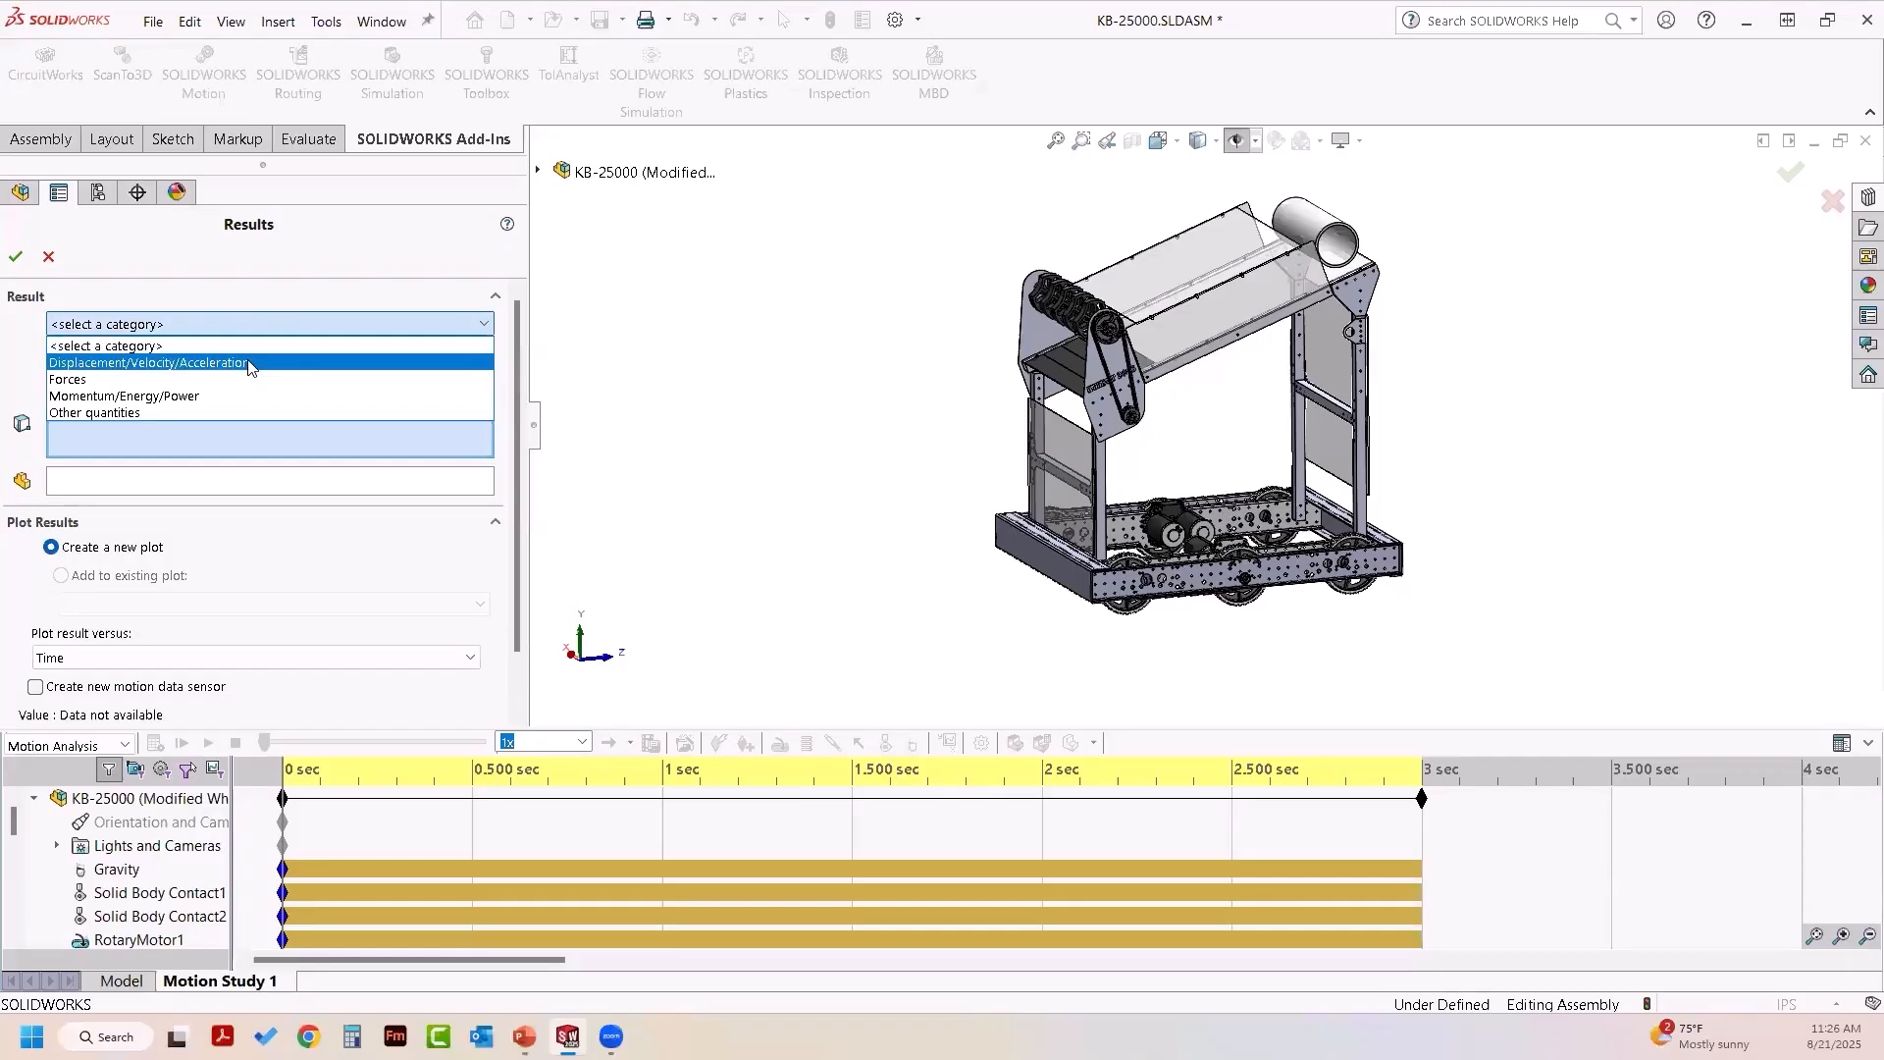
click(249, 364)
click(248, 359)
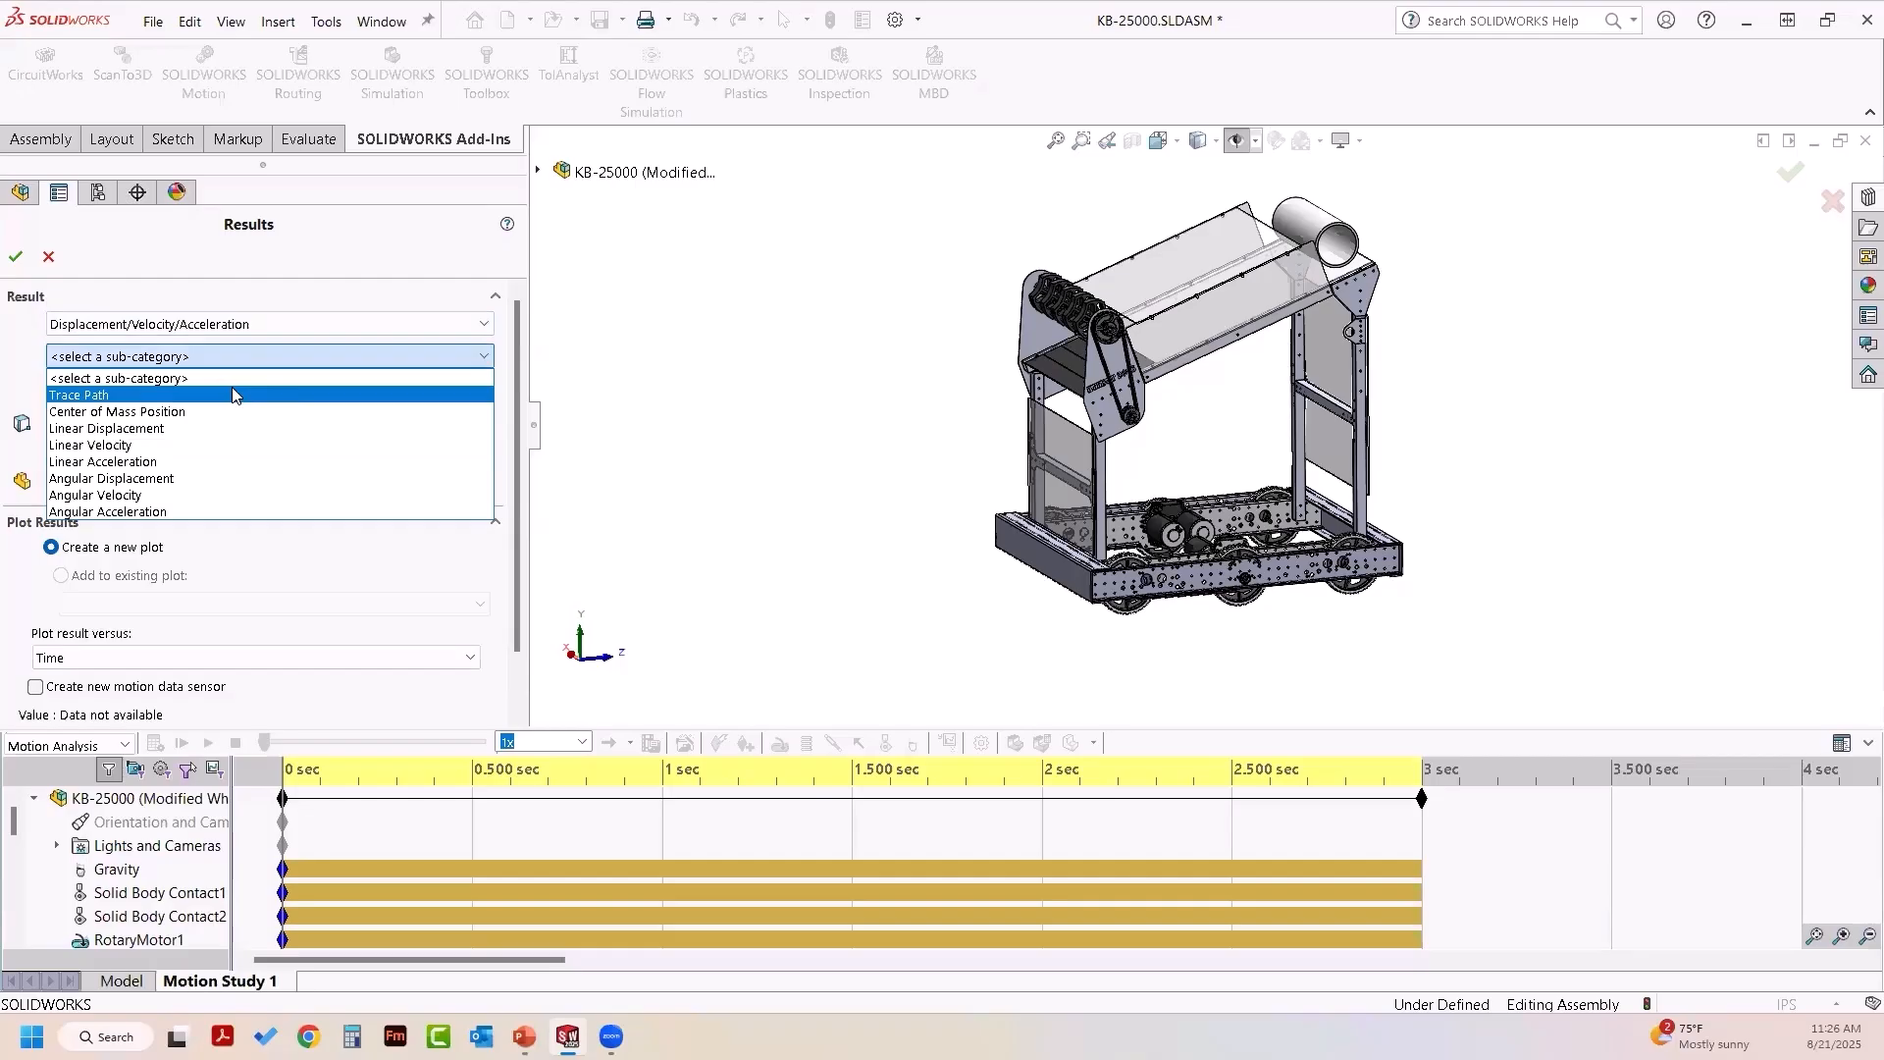
click(233, 396)
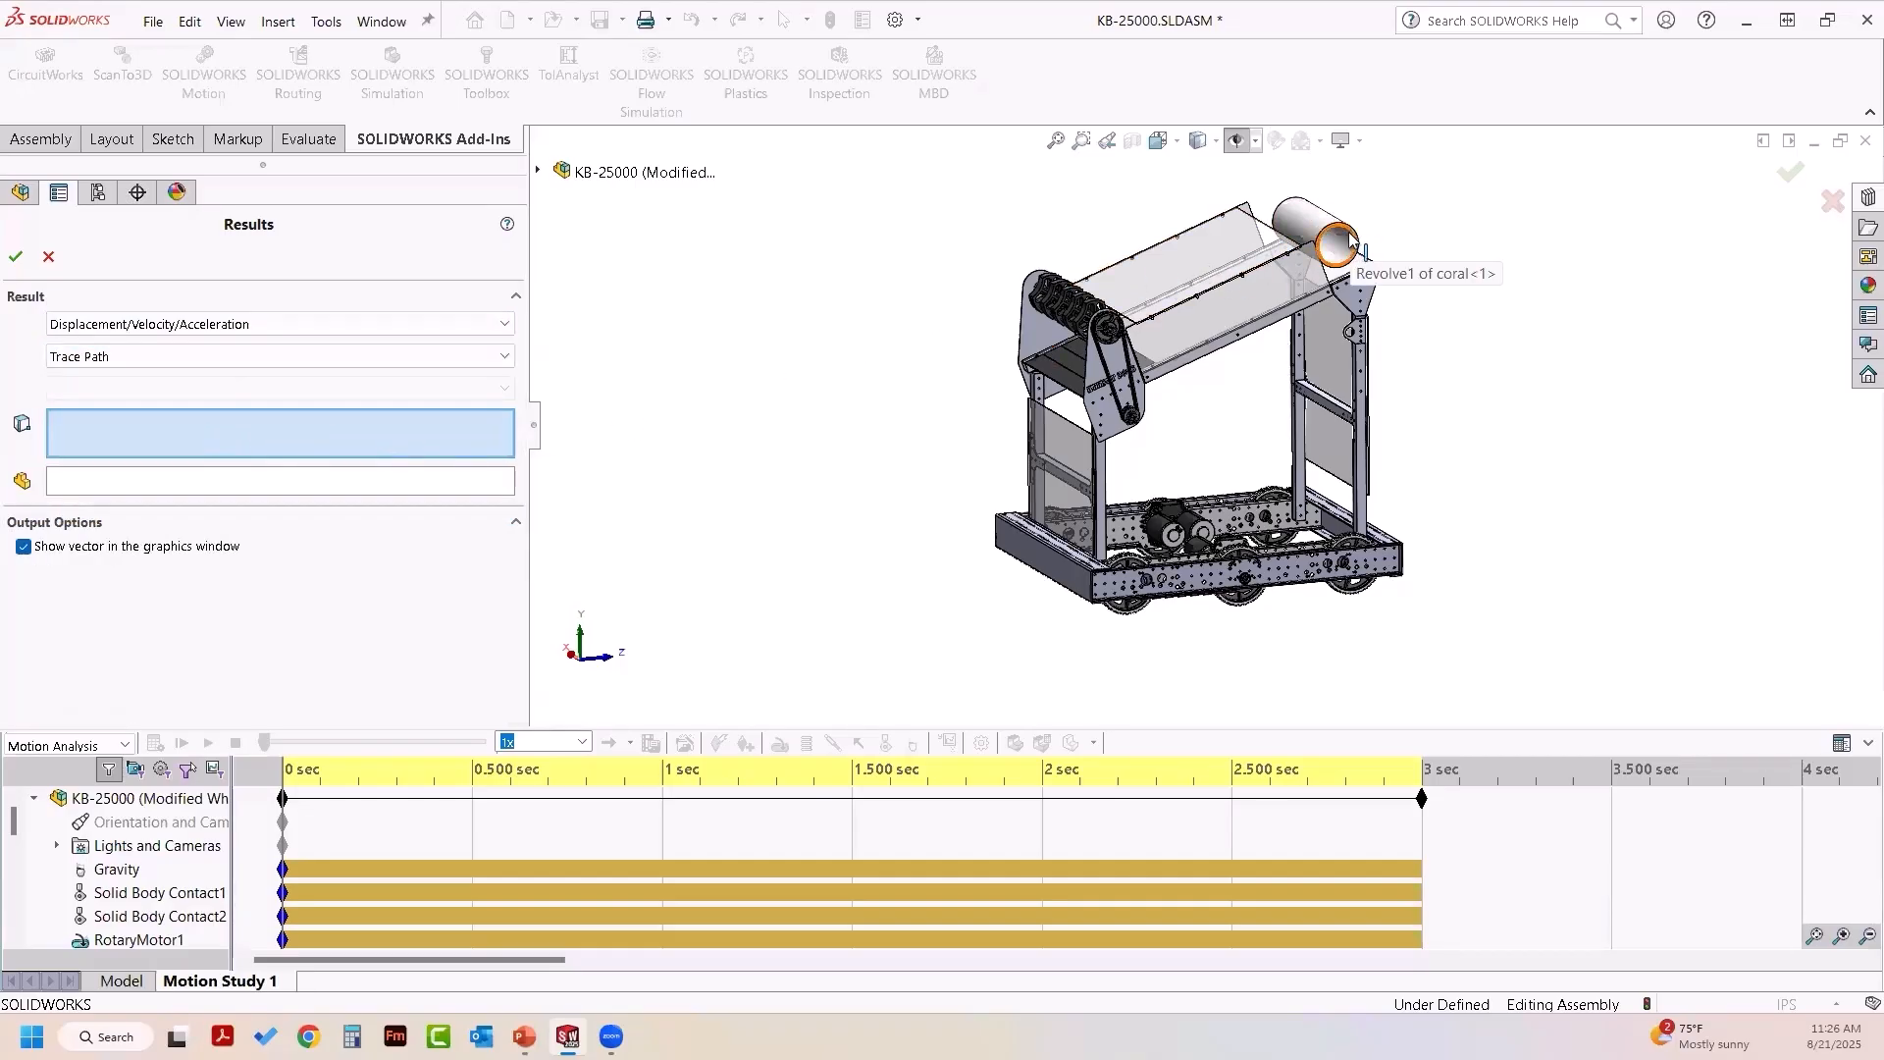
scroll(1352, 246, down, 1)
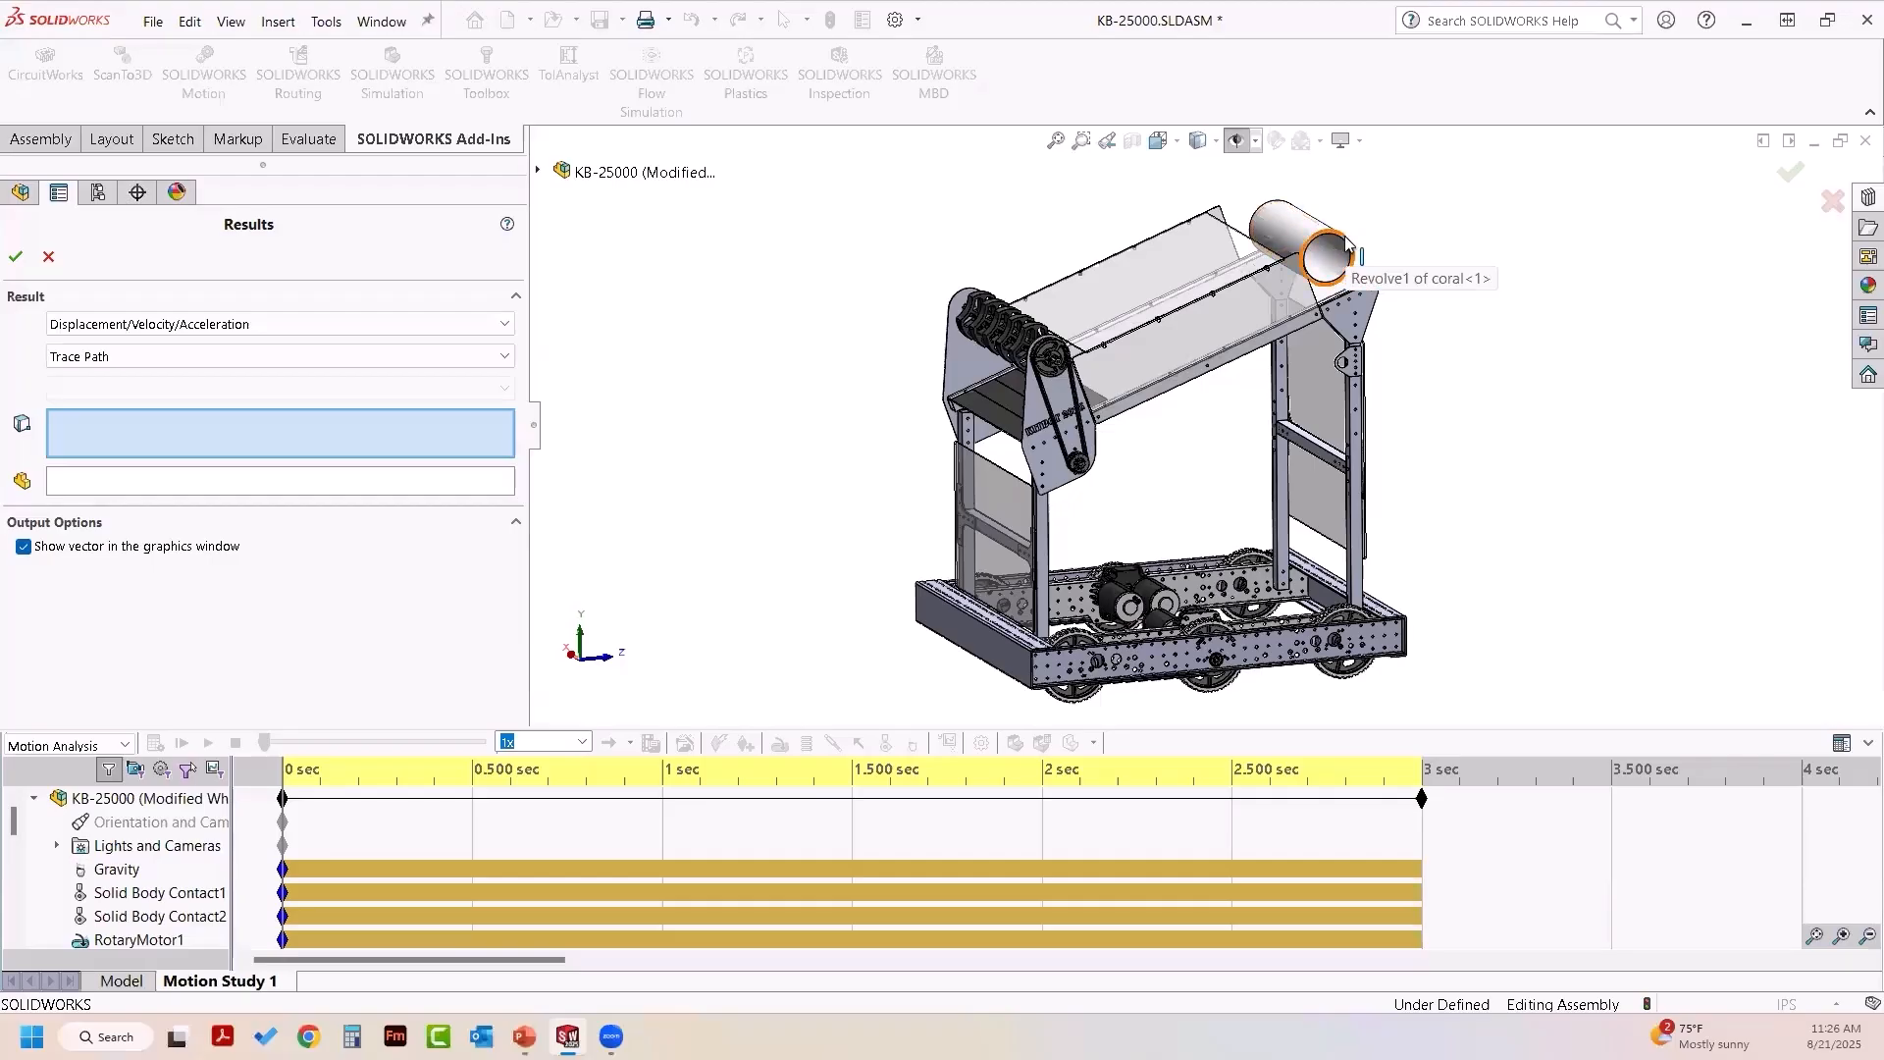
click(1347, 245)
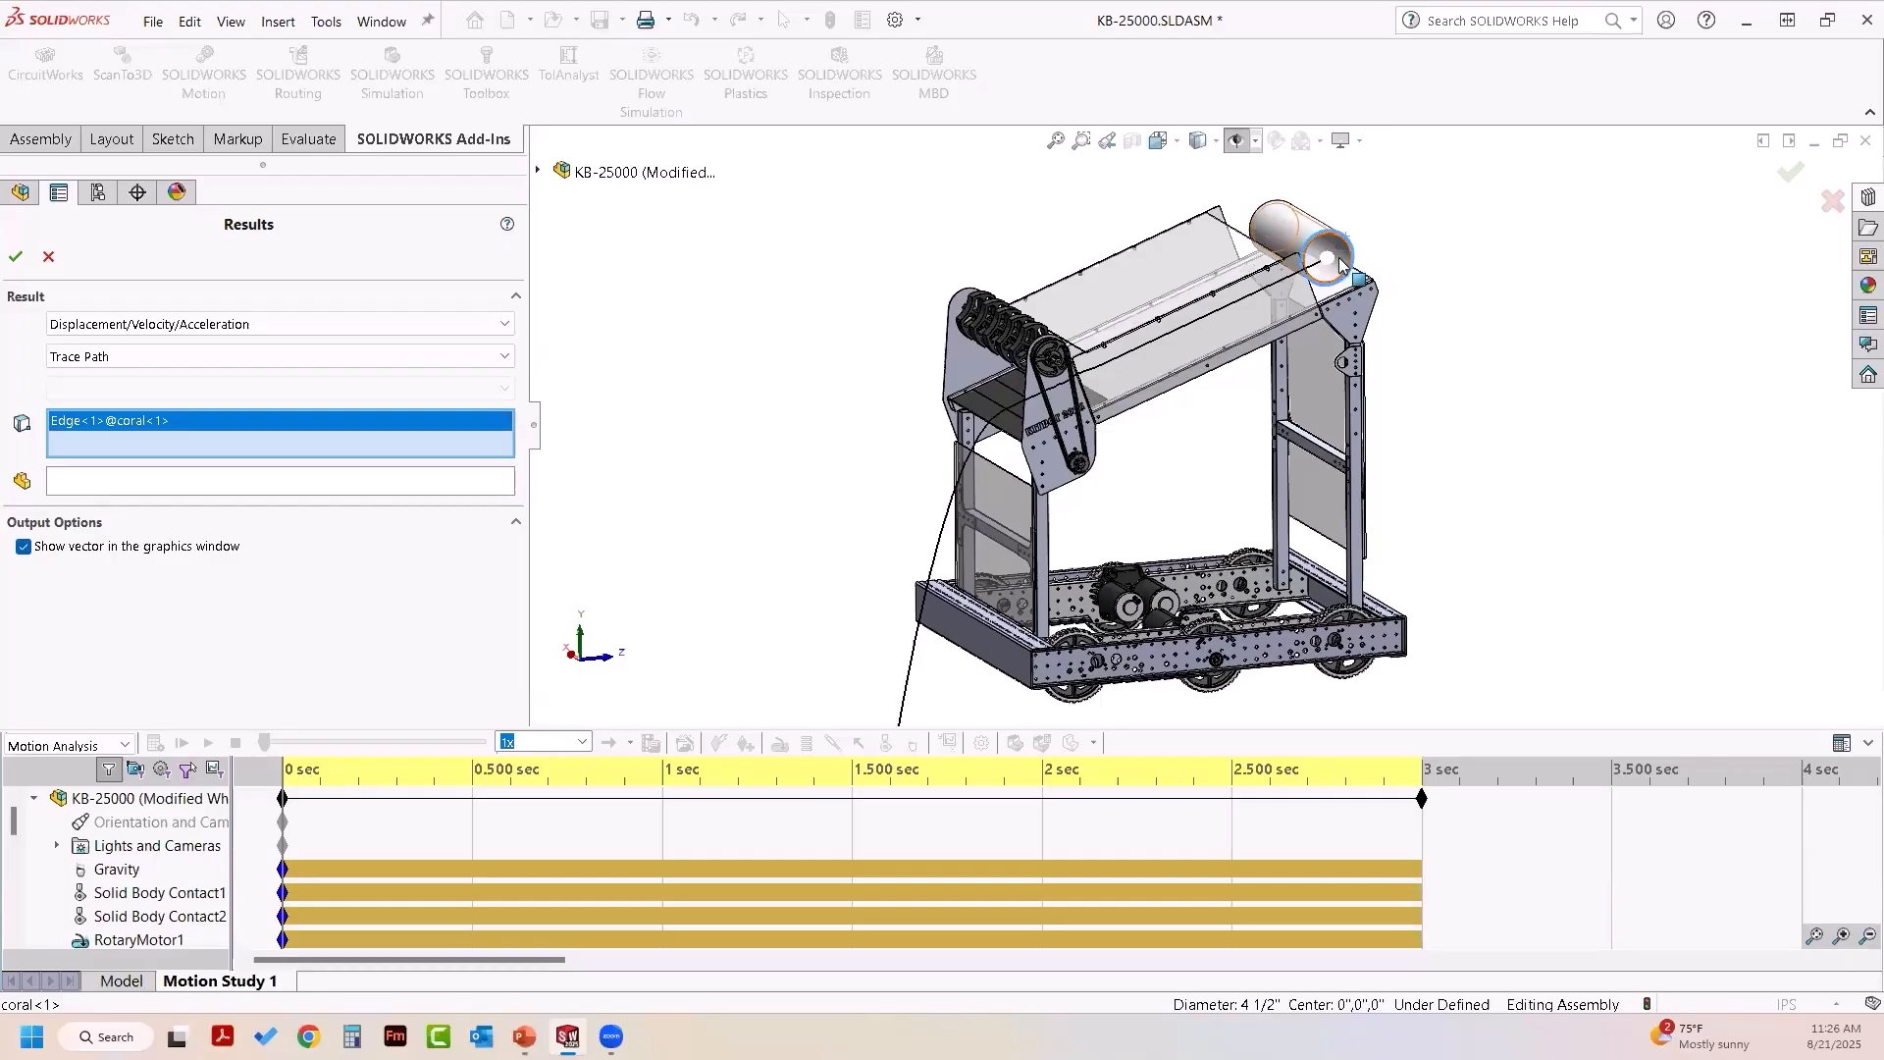
middle_drag(824, 566, 808, 545)
scroll(810, 546, up, 1)
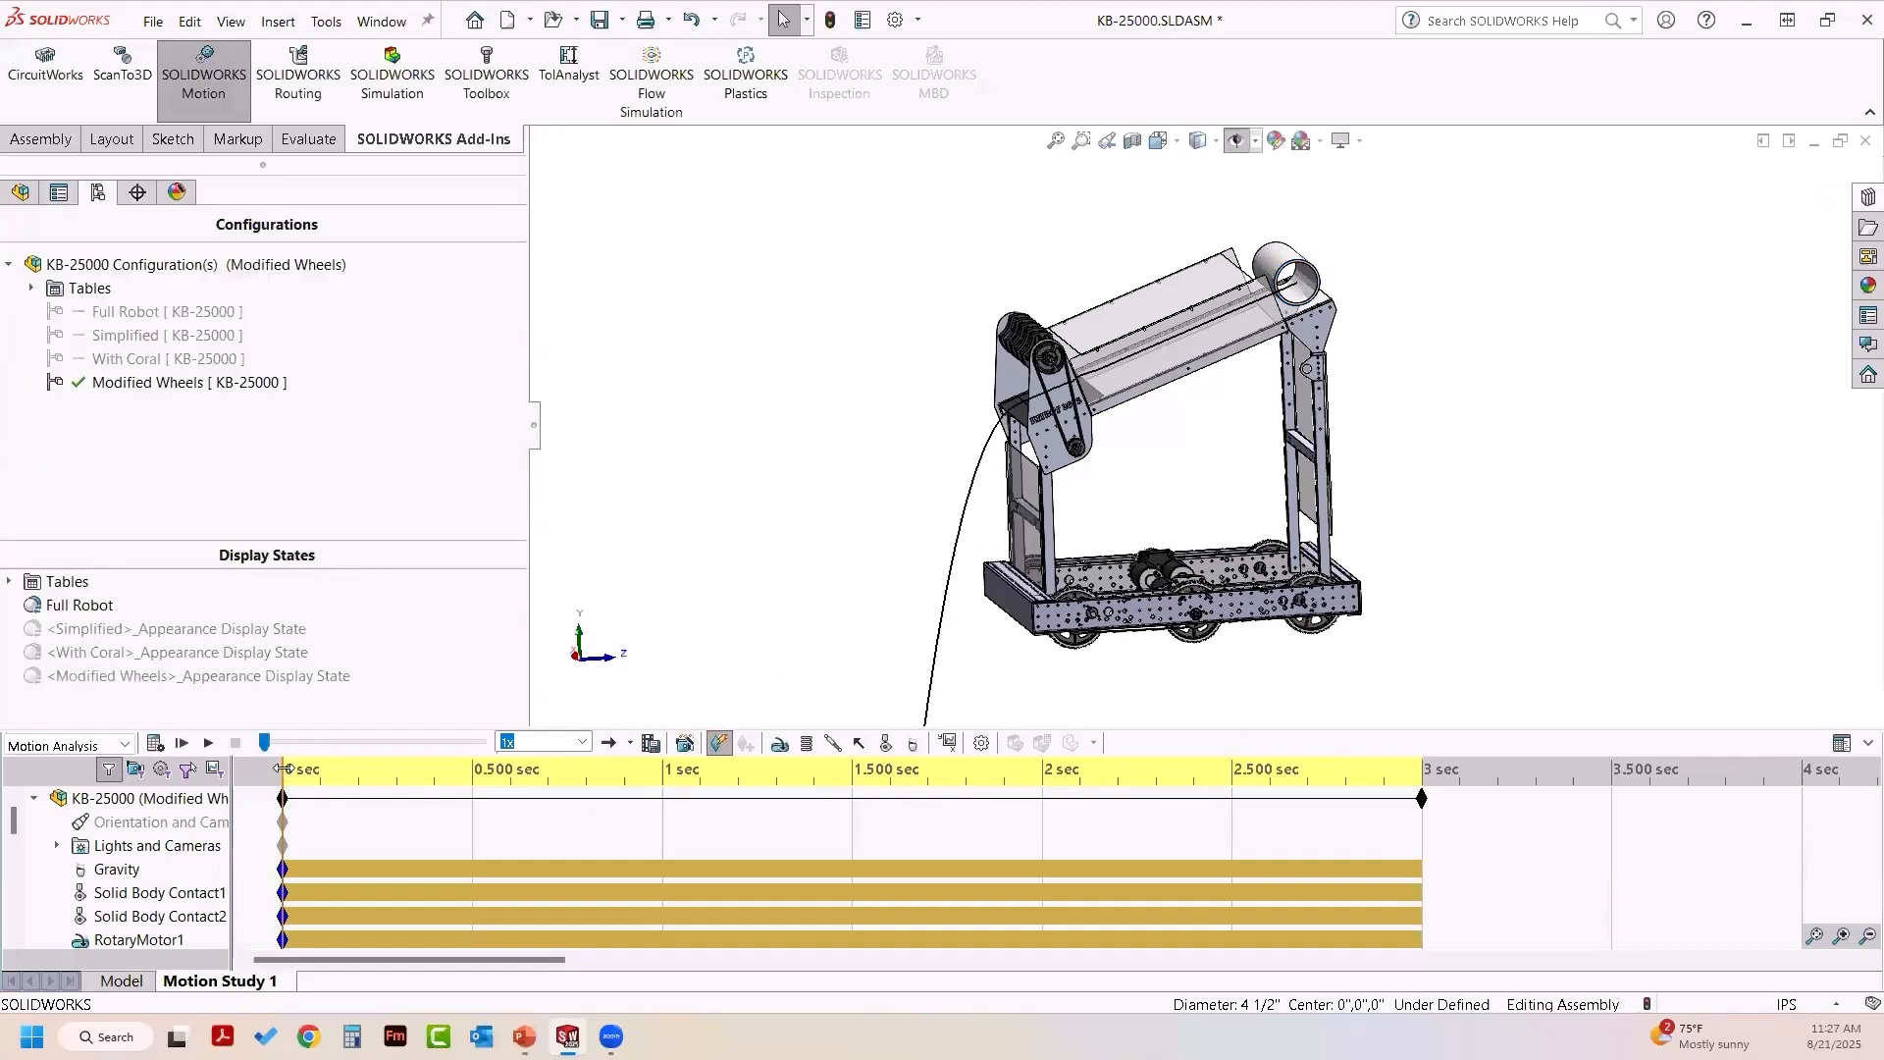
- Scrub the timeline forward past 2 seconds and back to about 1.65 seconds to examine the coral's motion along its trace path
drag(302, 771, 1117, 777)
drag(966, 779, 908, 777)
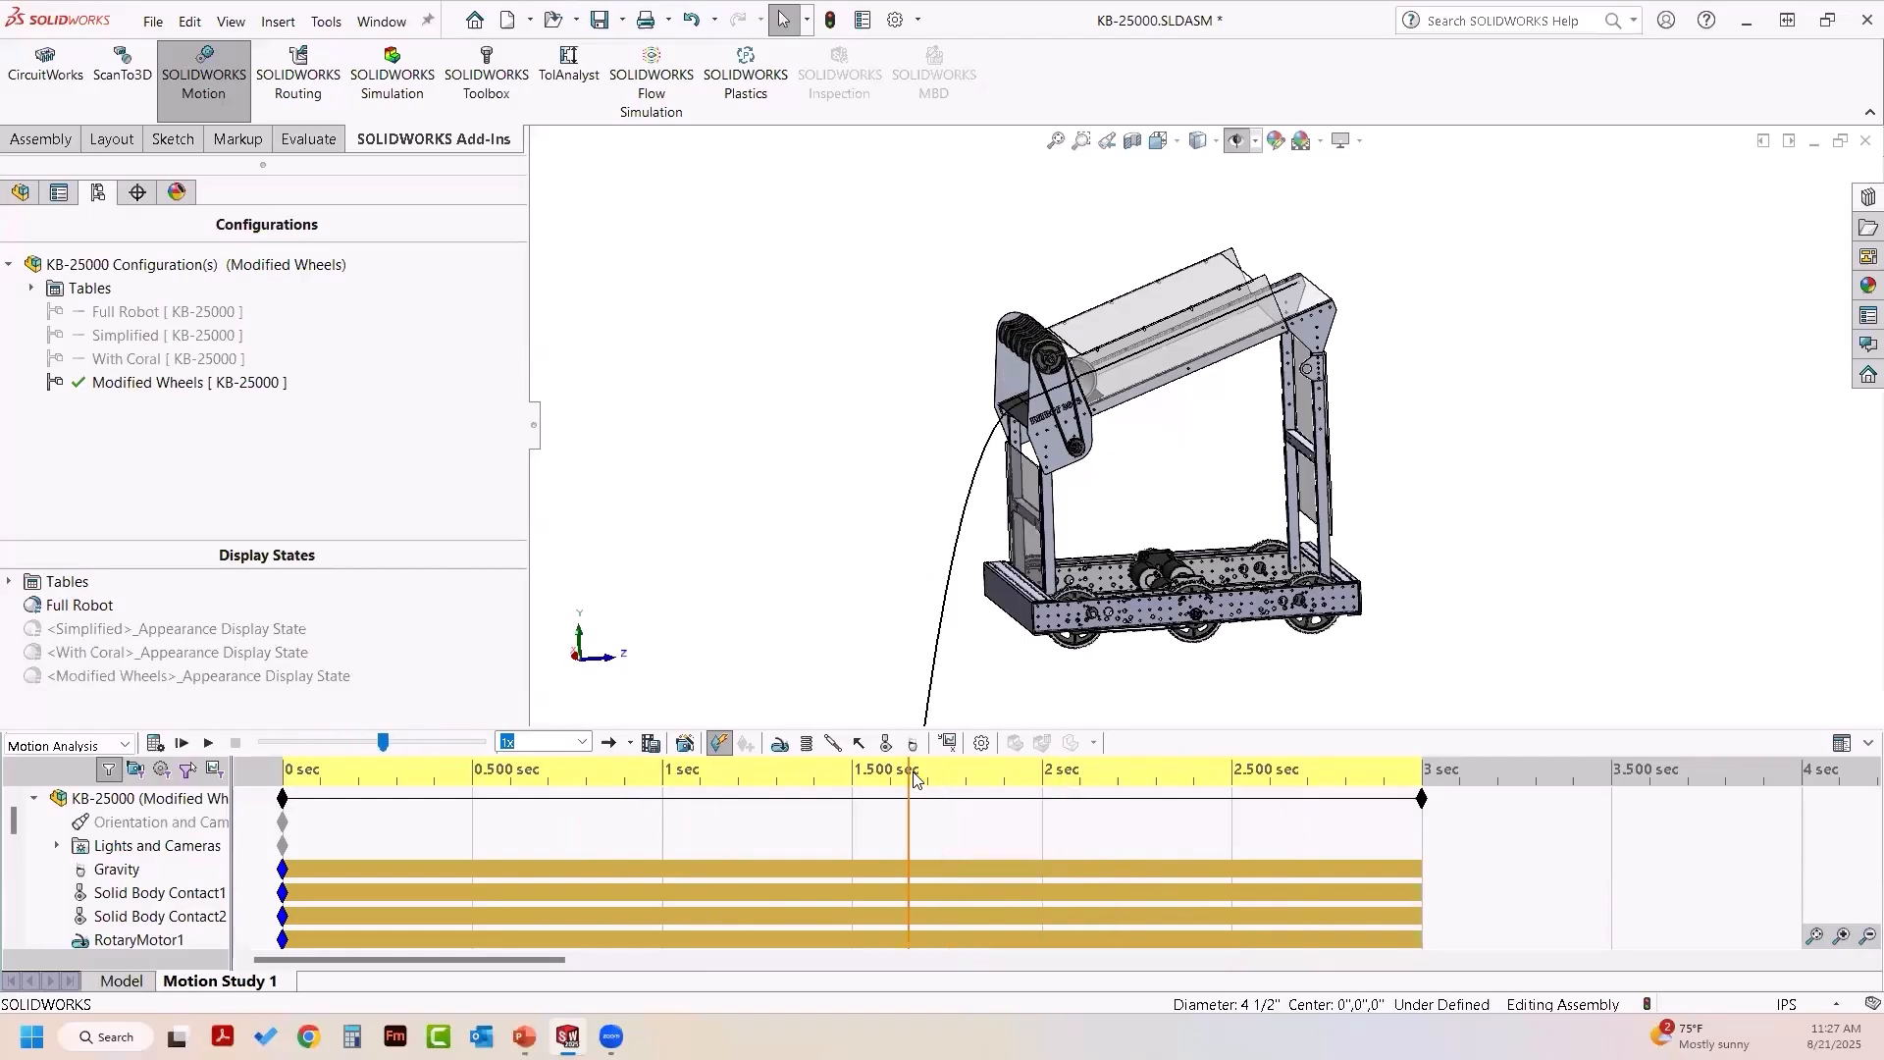
- Return the motion study timeline to 0 seconds
middle_drag(903, 622, 907, 594)
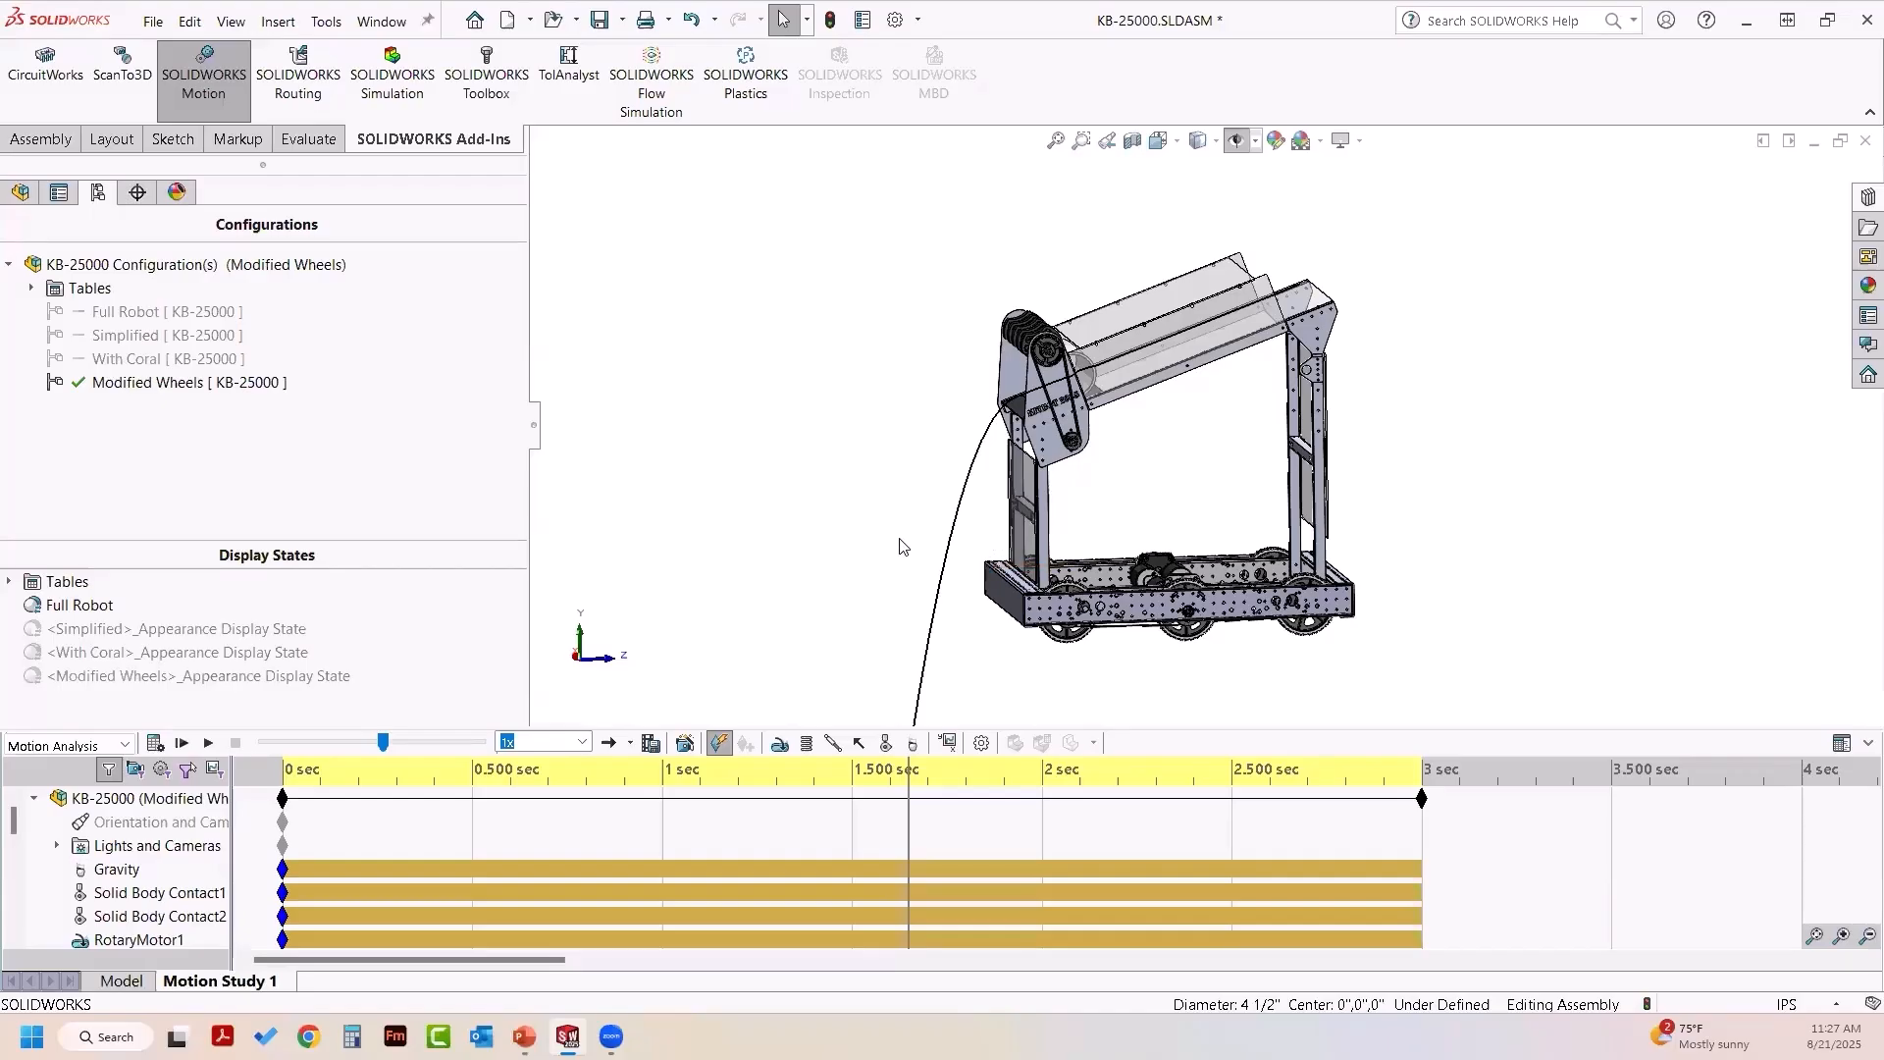
middle_drag(897, 544, 902, 557)
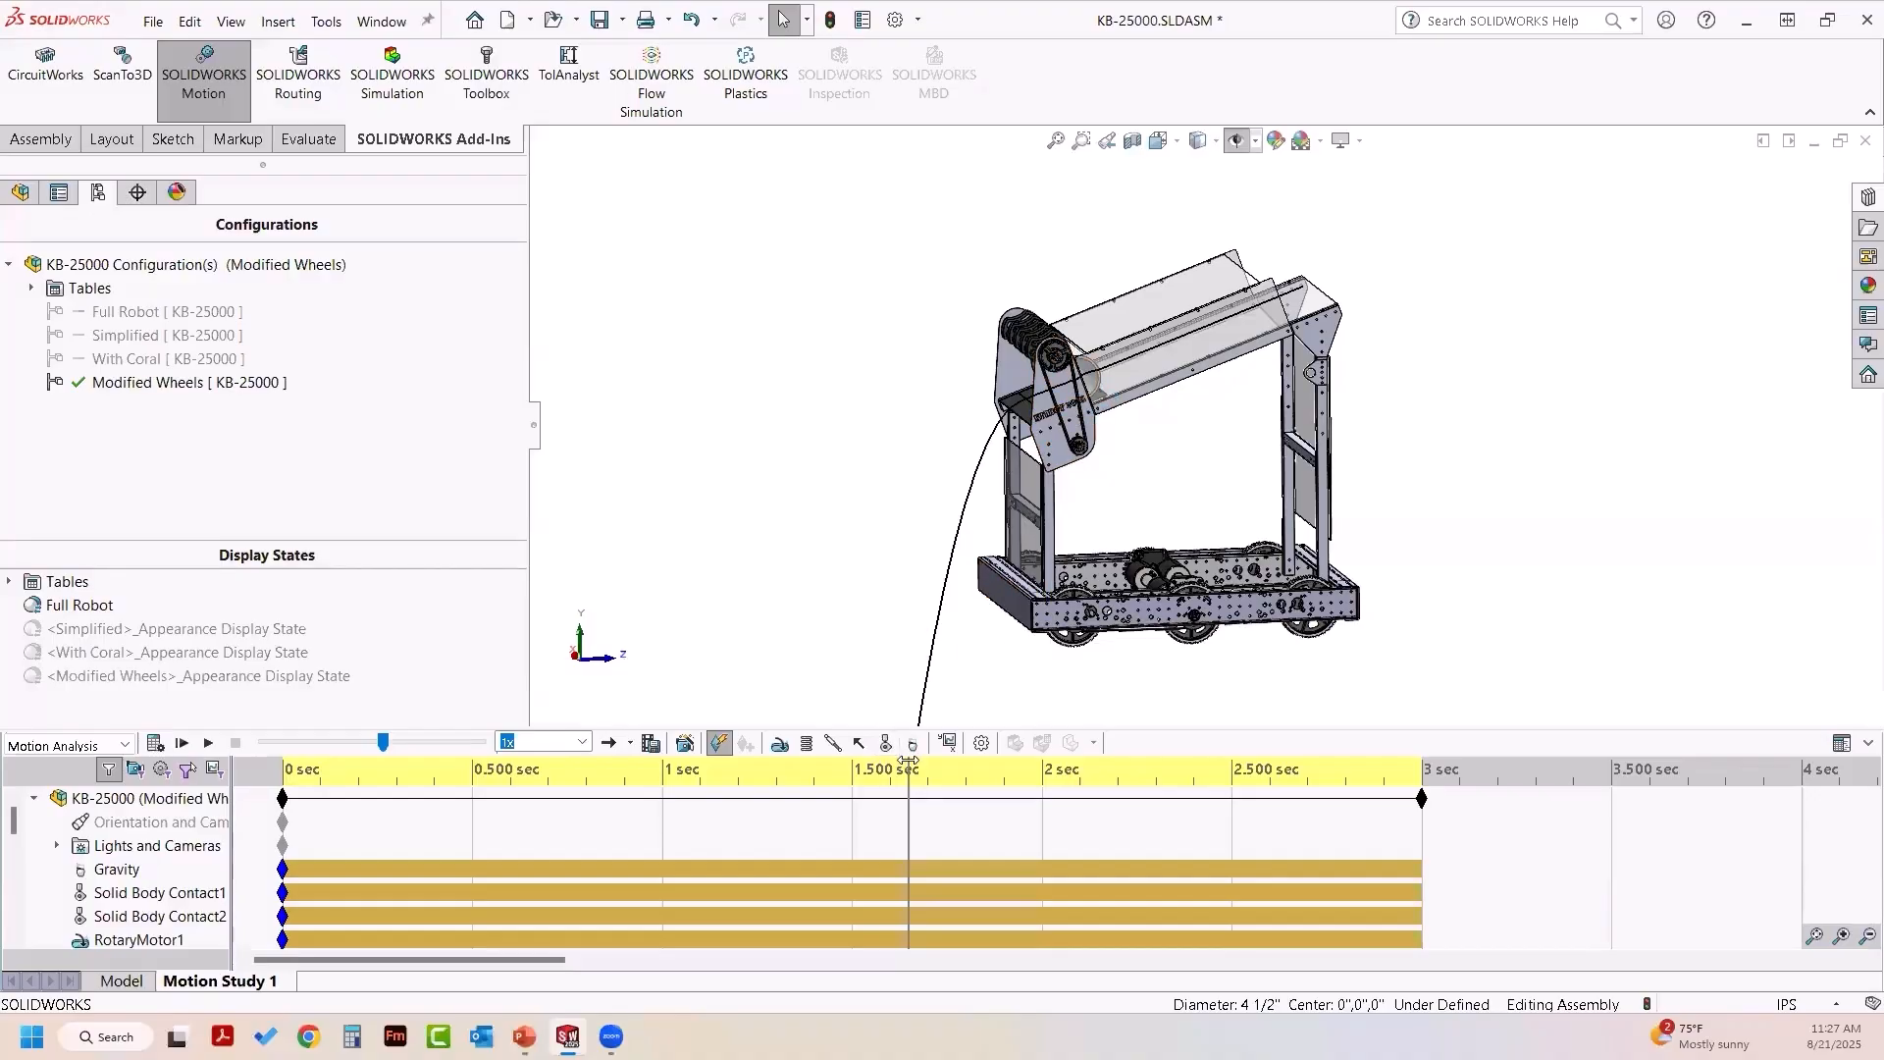
drag(906, 760, 281, 761)
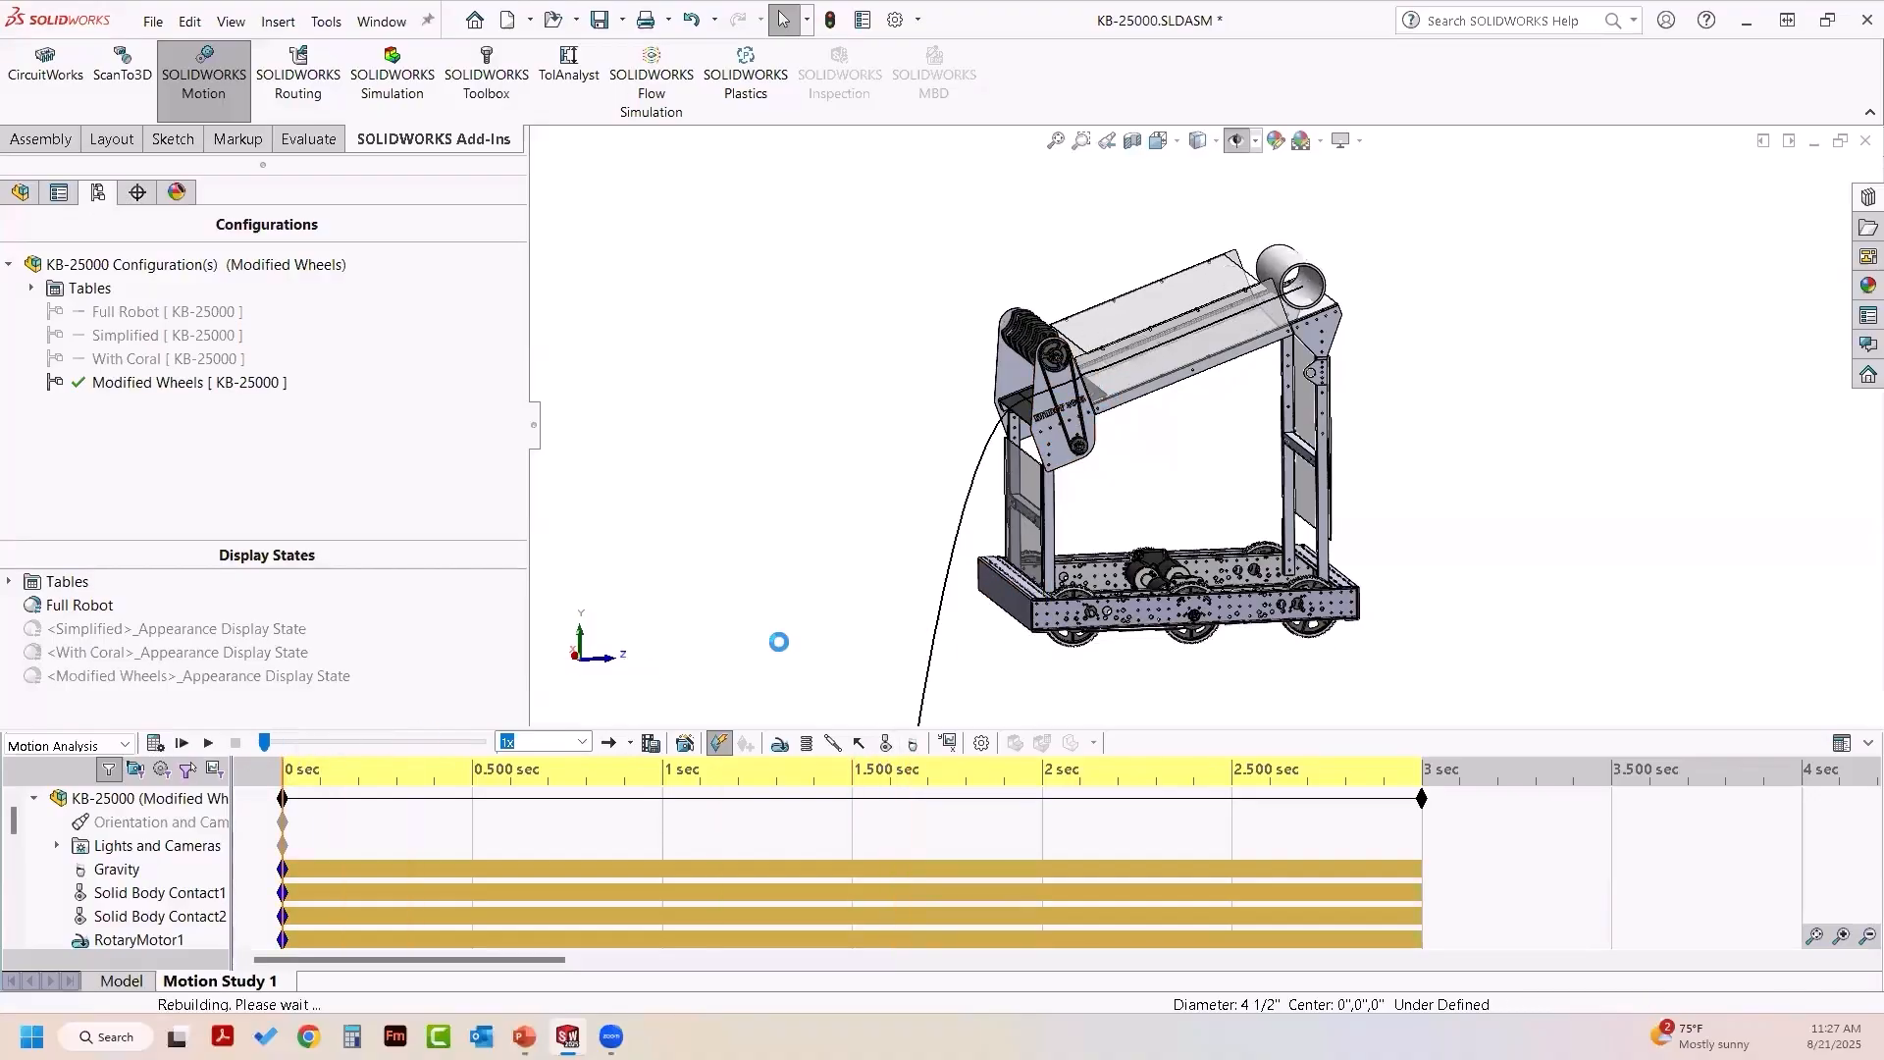
- Create a Displacement/Velocity/Acceleration plot of the Z Component of Linear Displacement from the coral tube's circular end edge
click(948, 744)
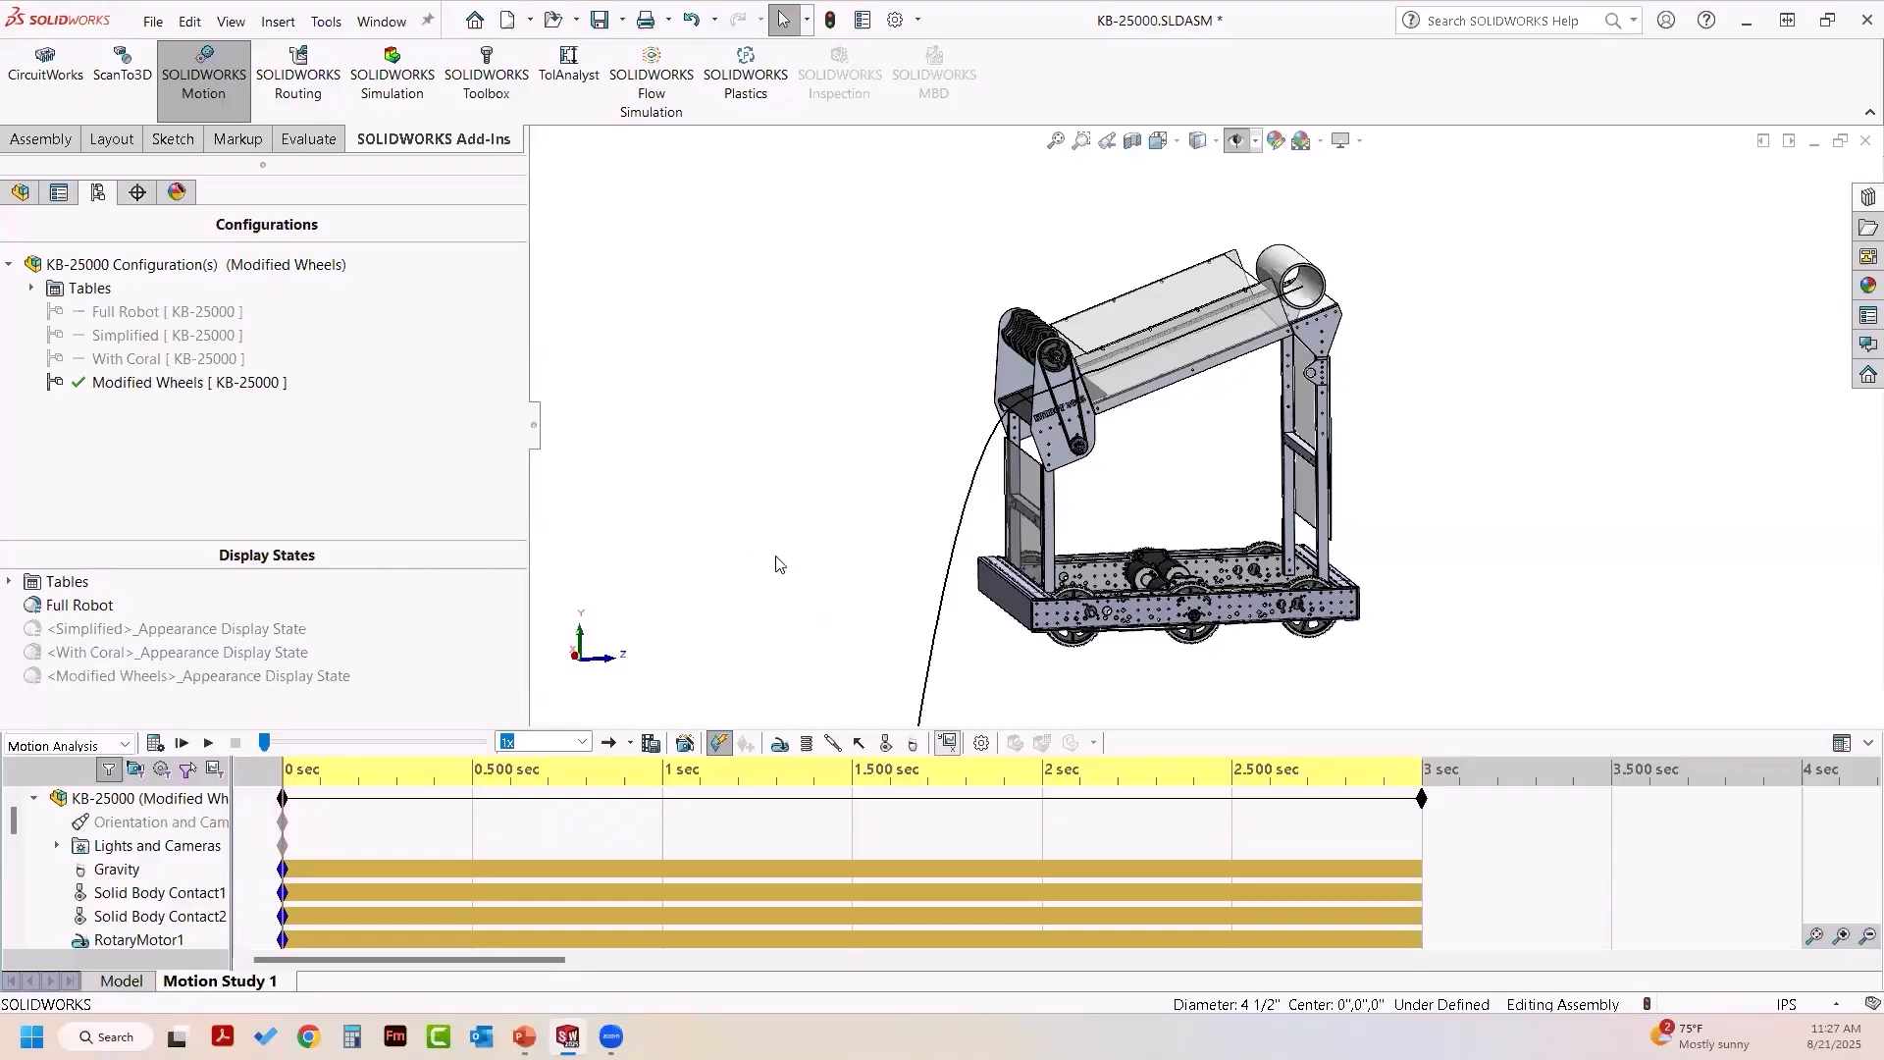
click(214, 325)
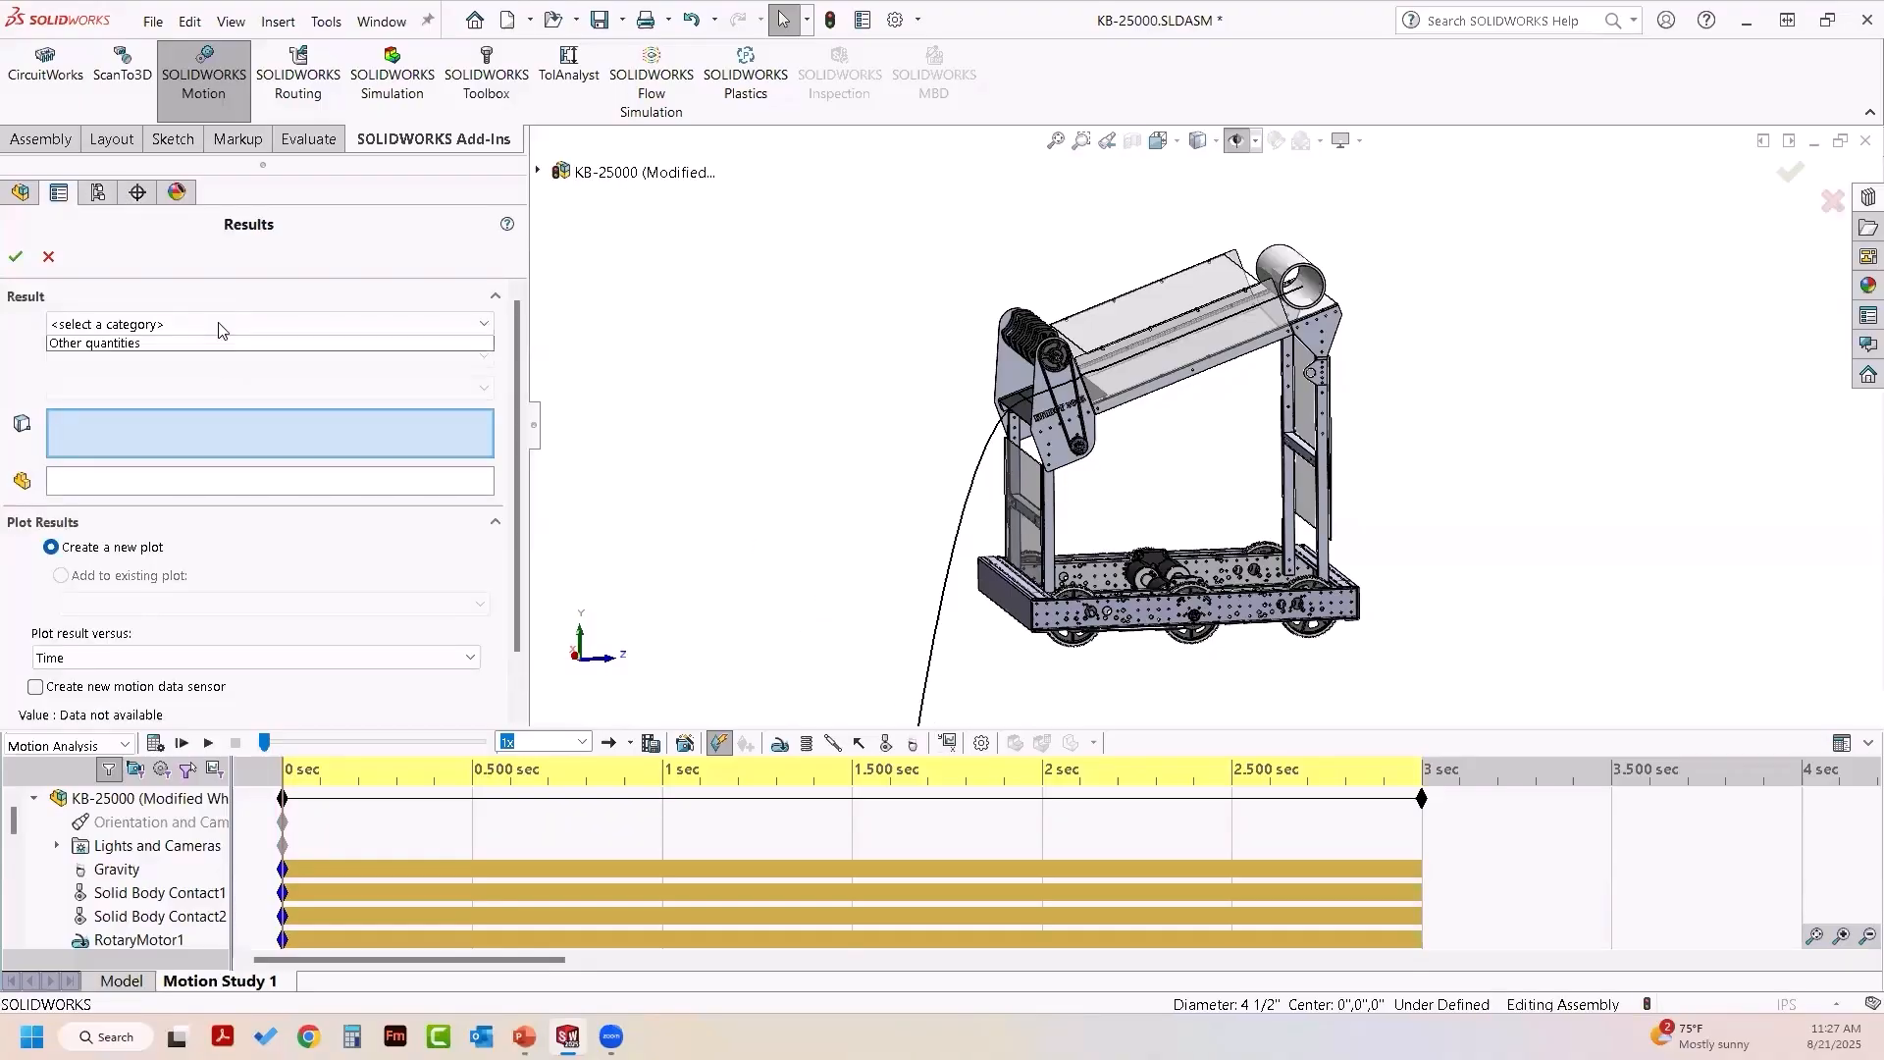
click(215, 364)
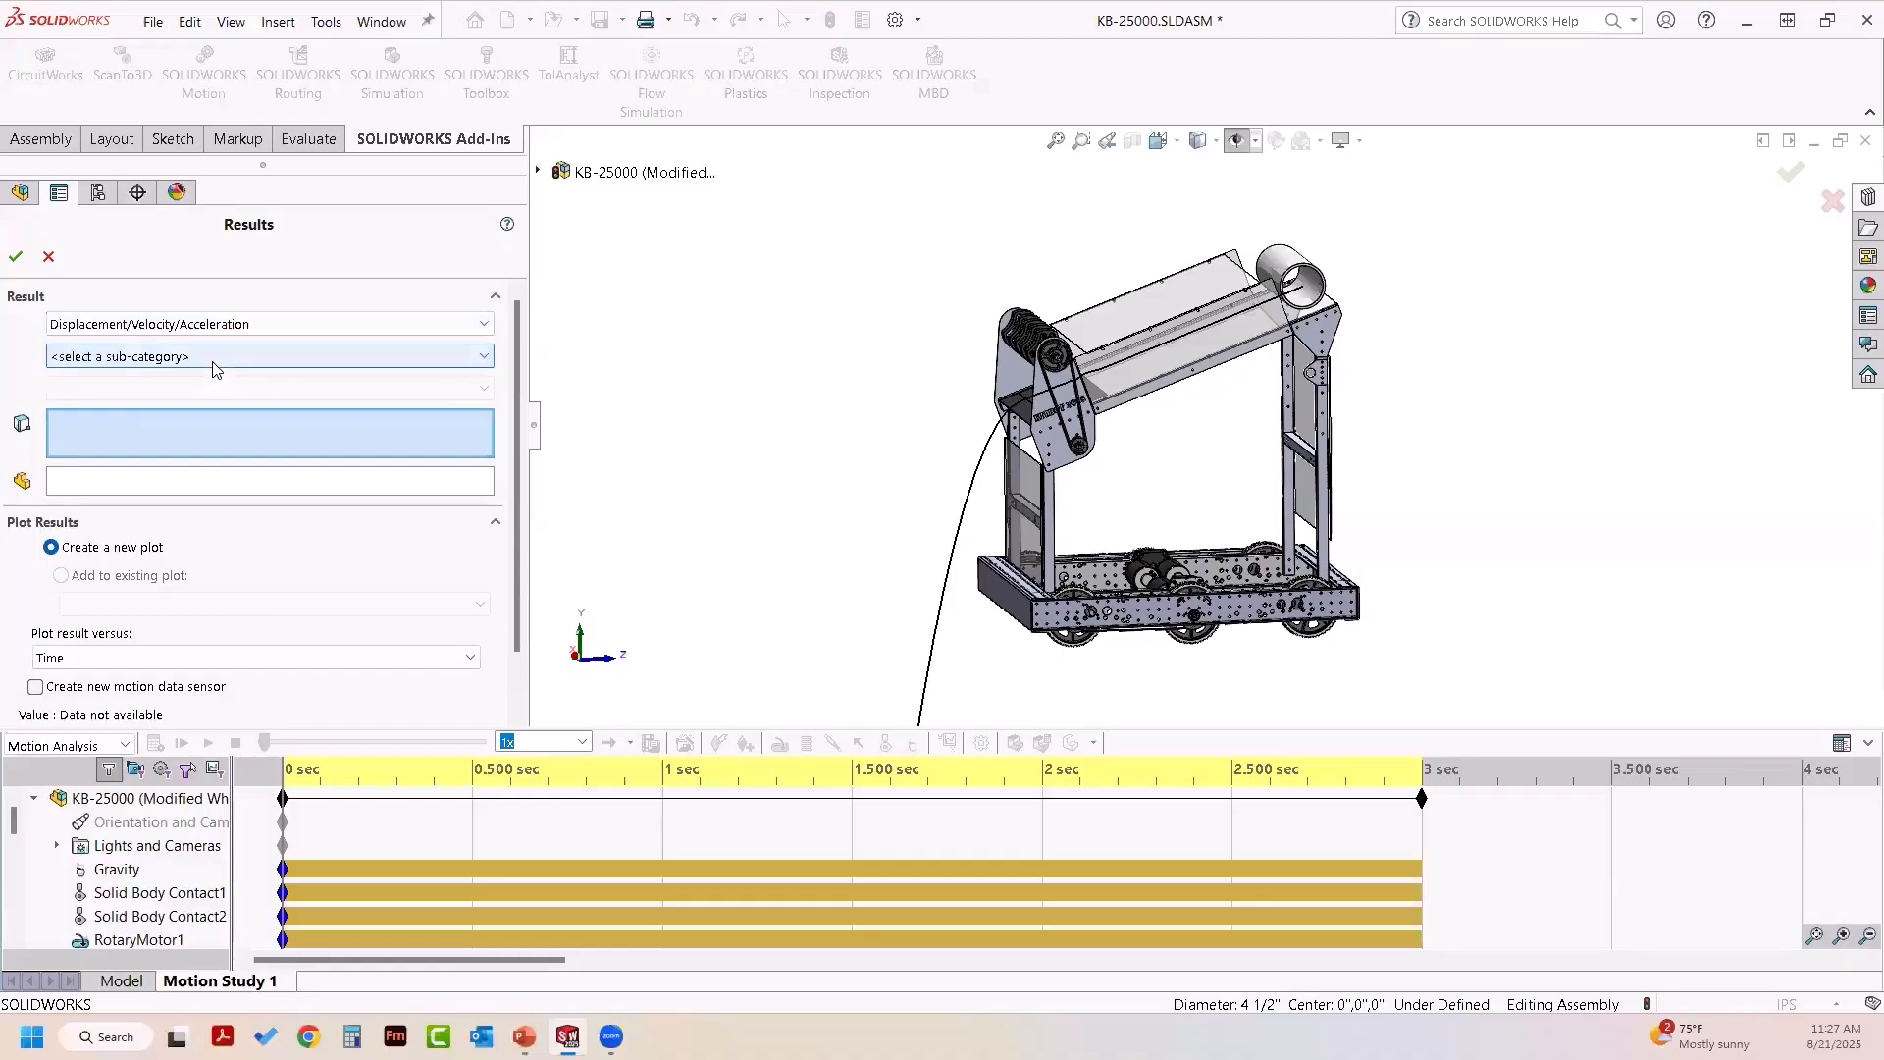
click(210, 360)
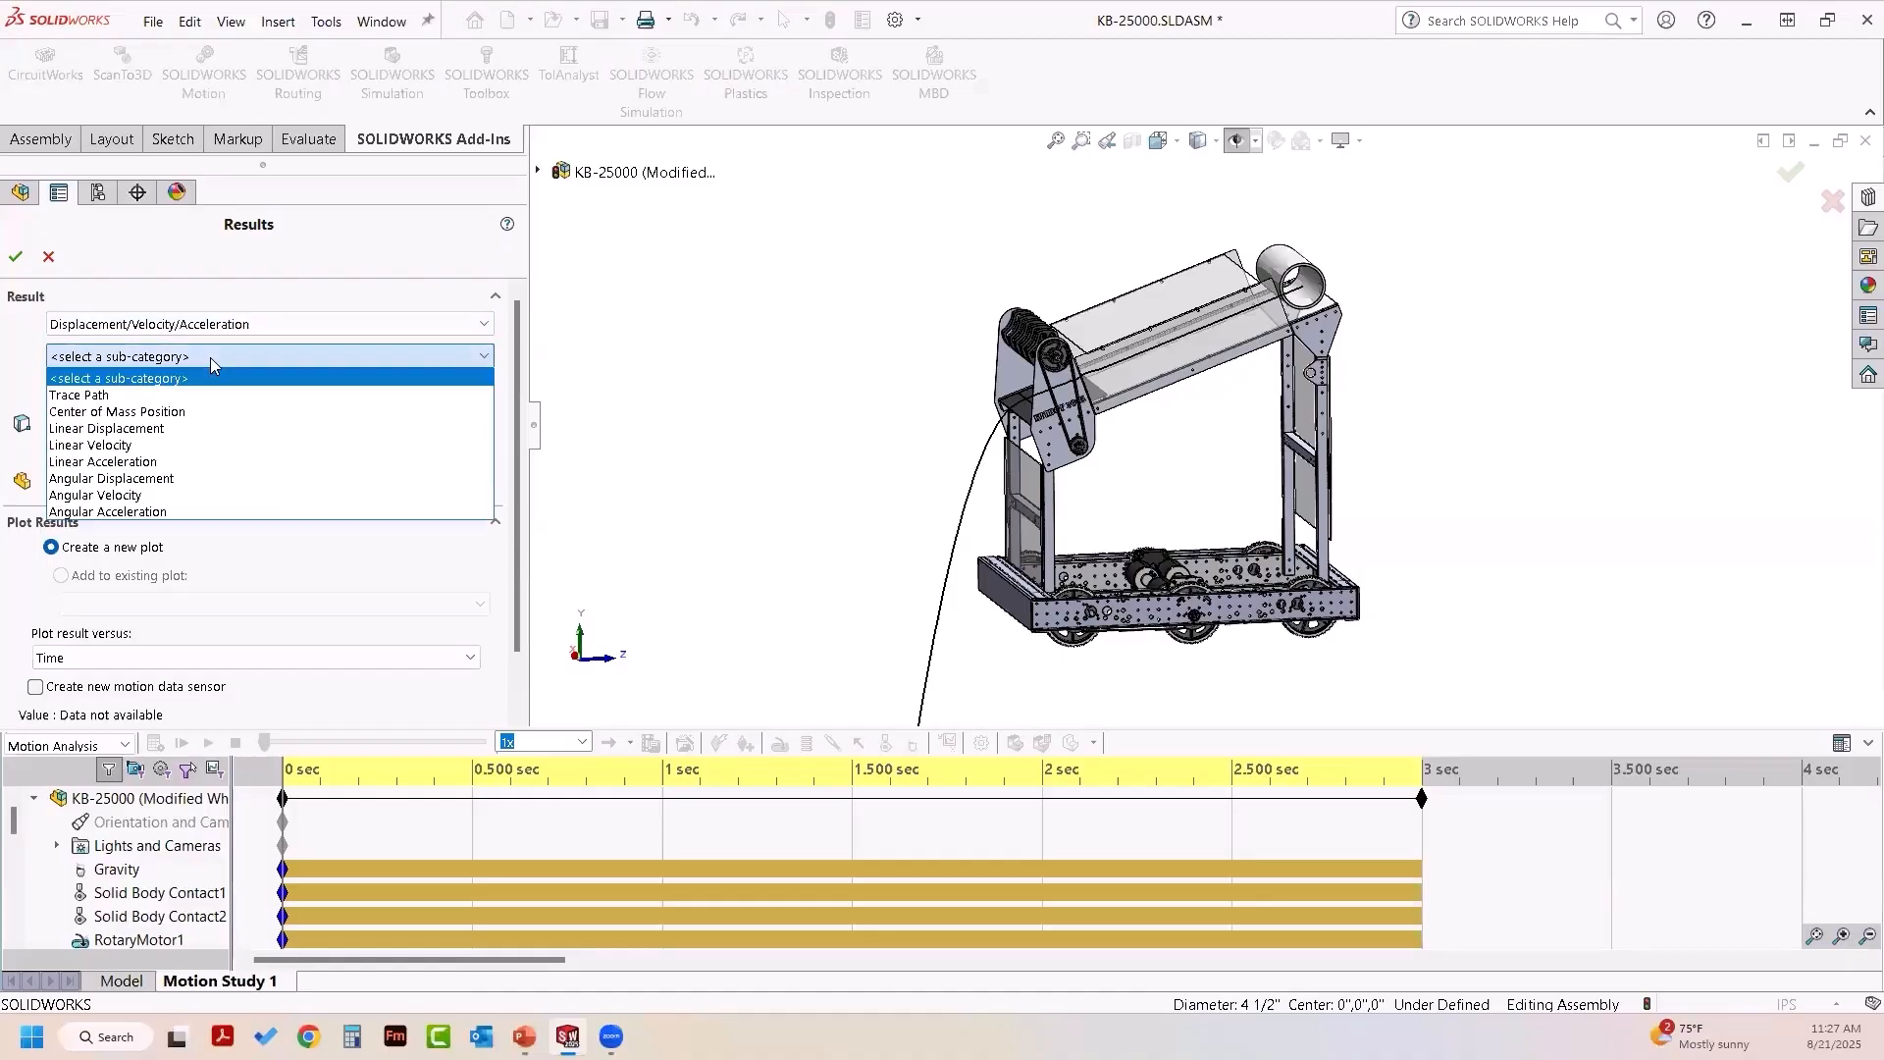
click(208, 429)
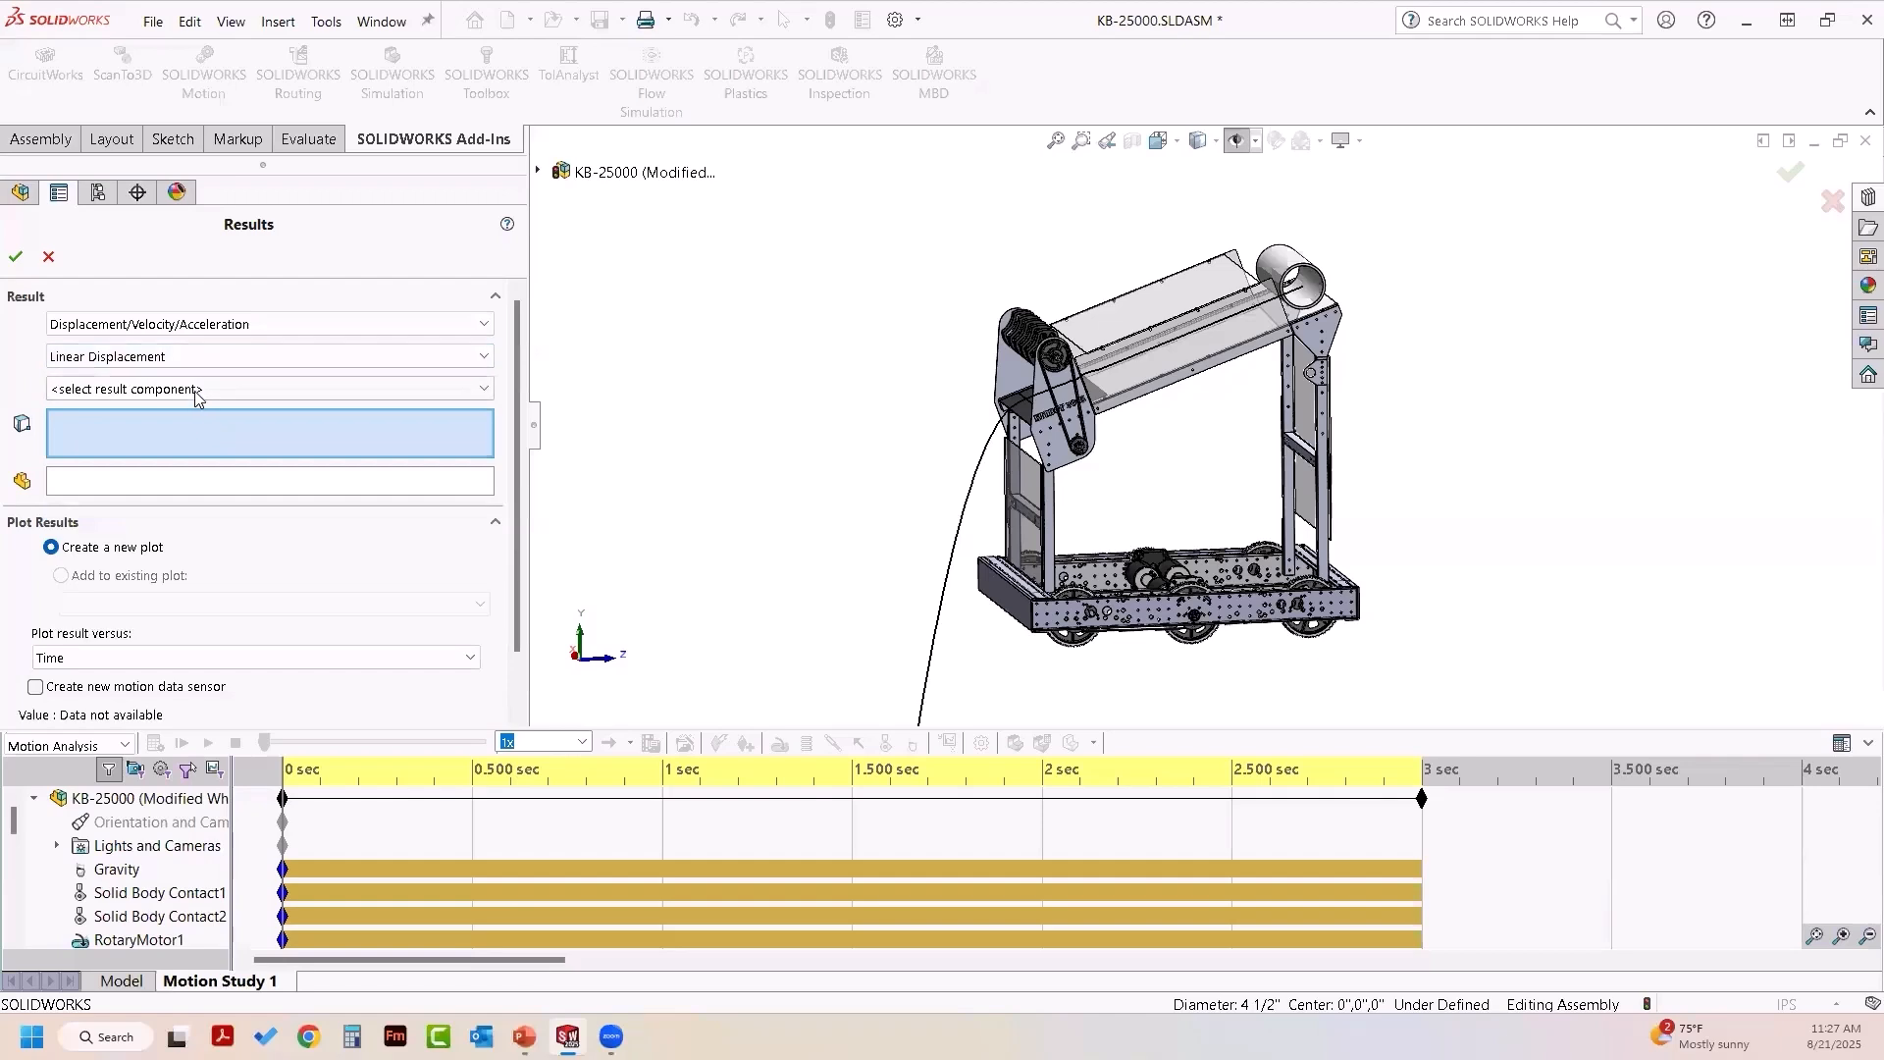
click(194, 390)
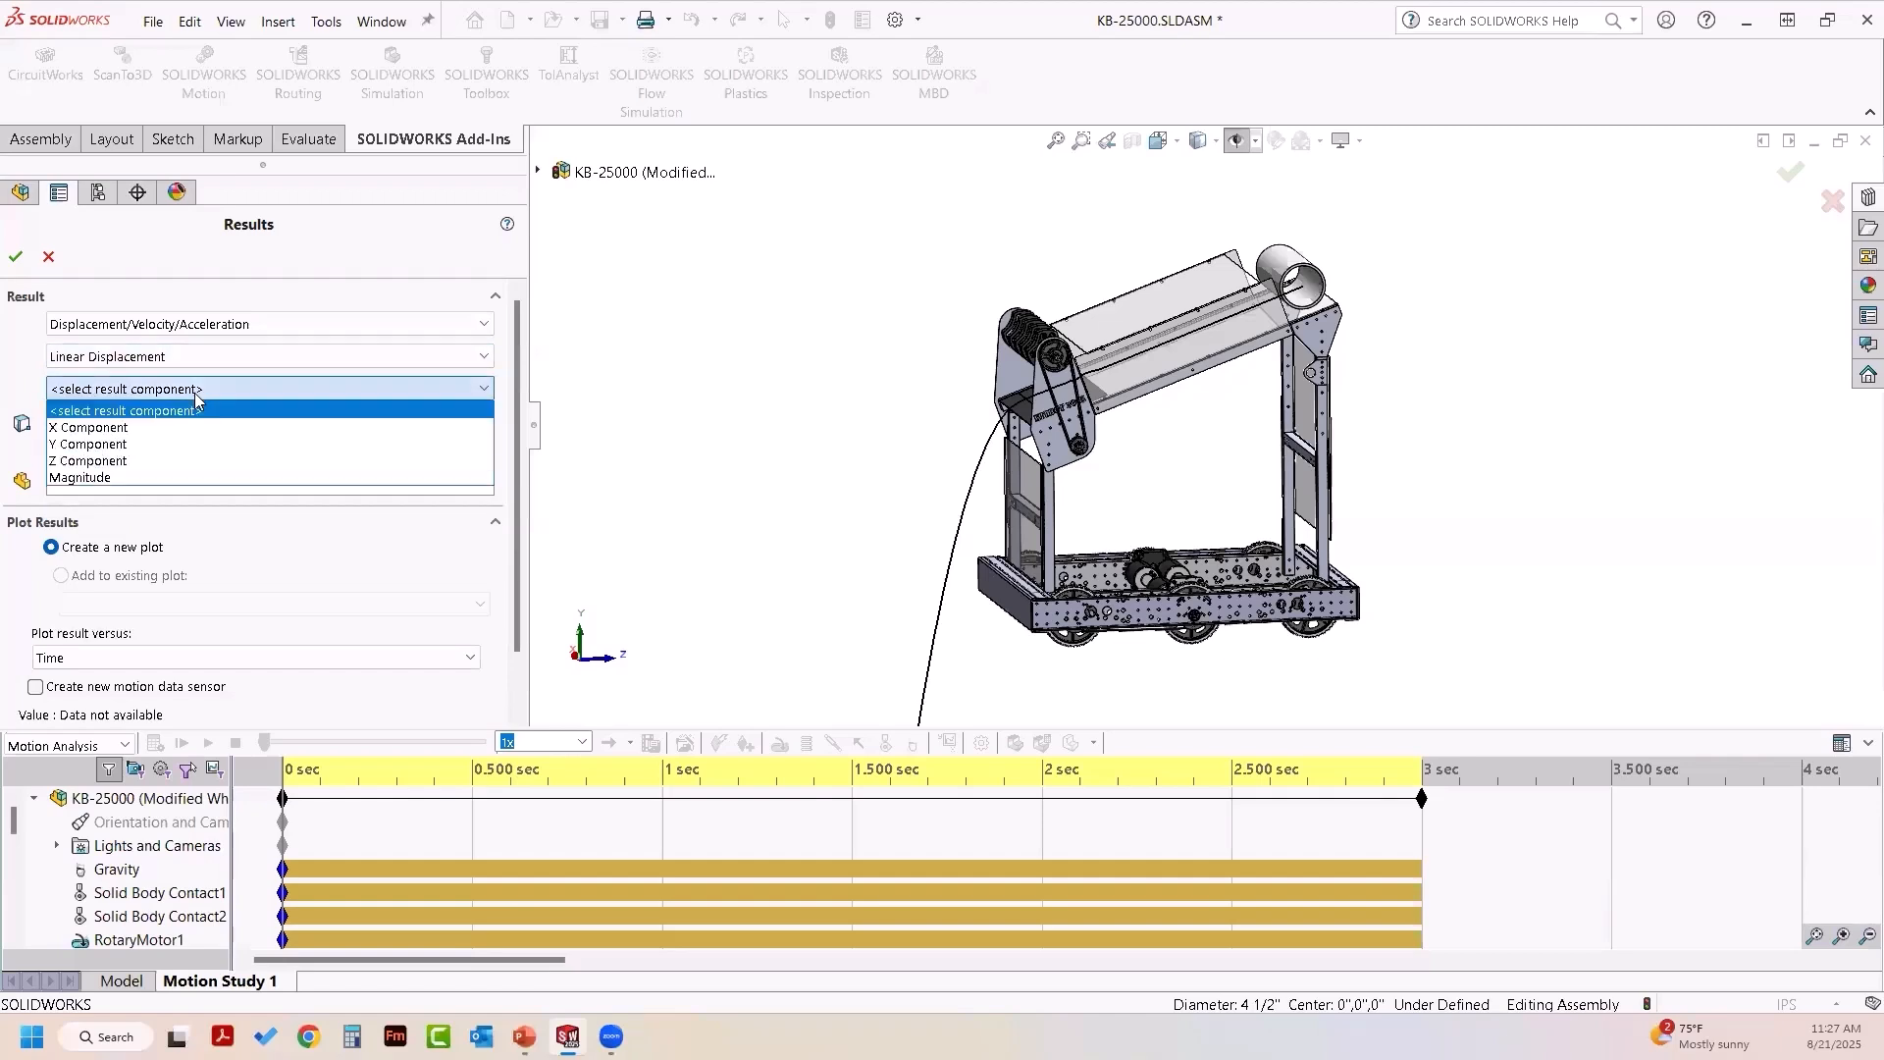
click(178, 459)
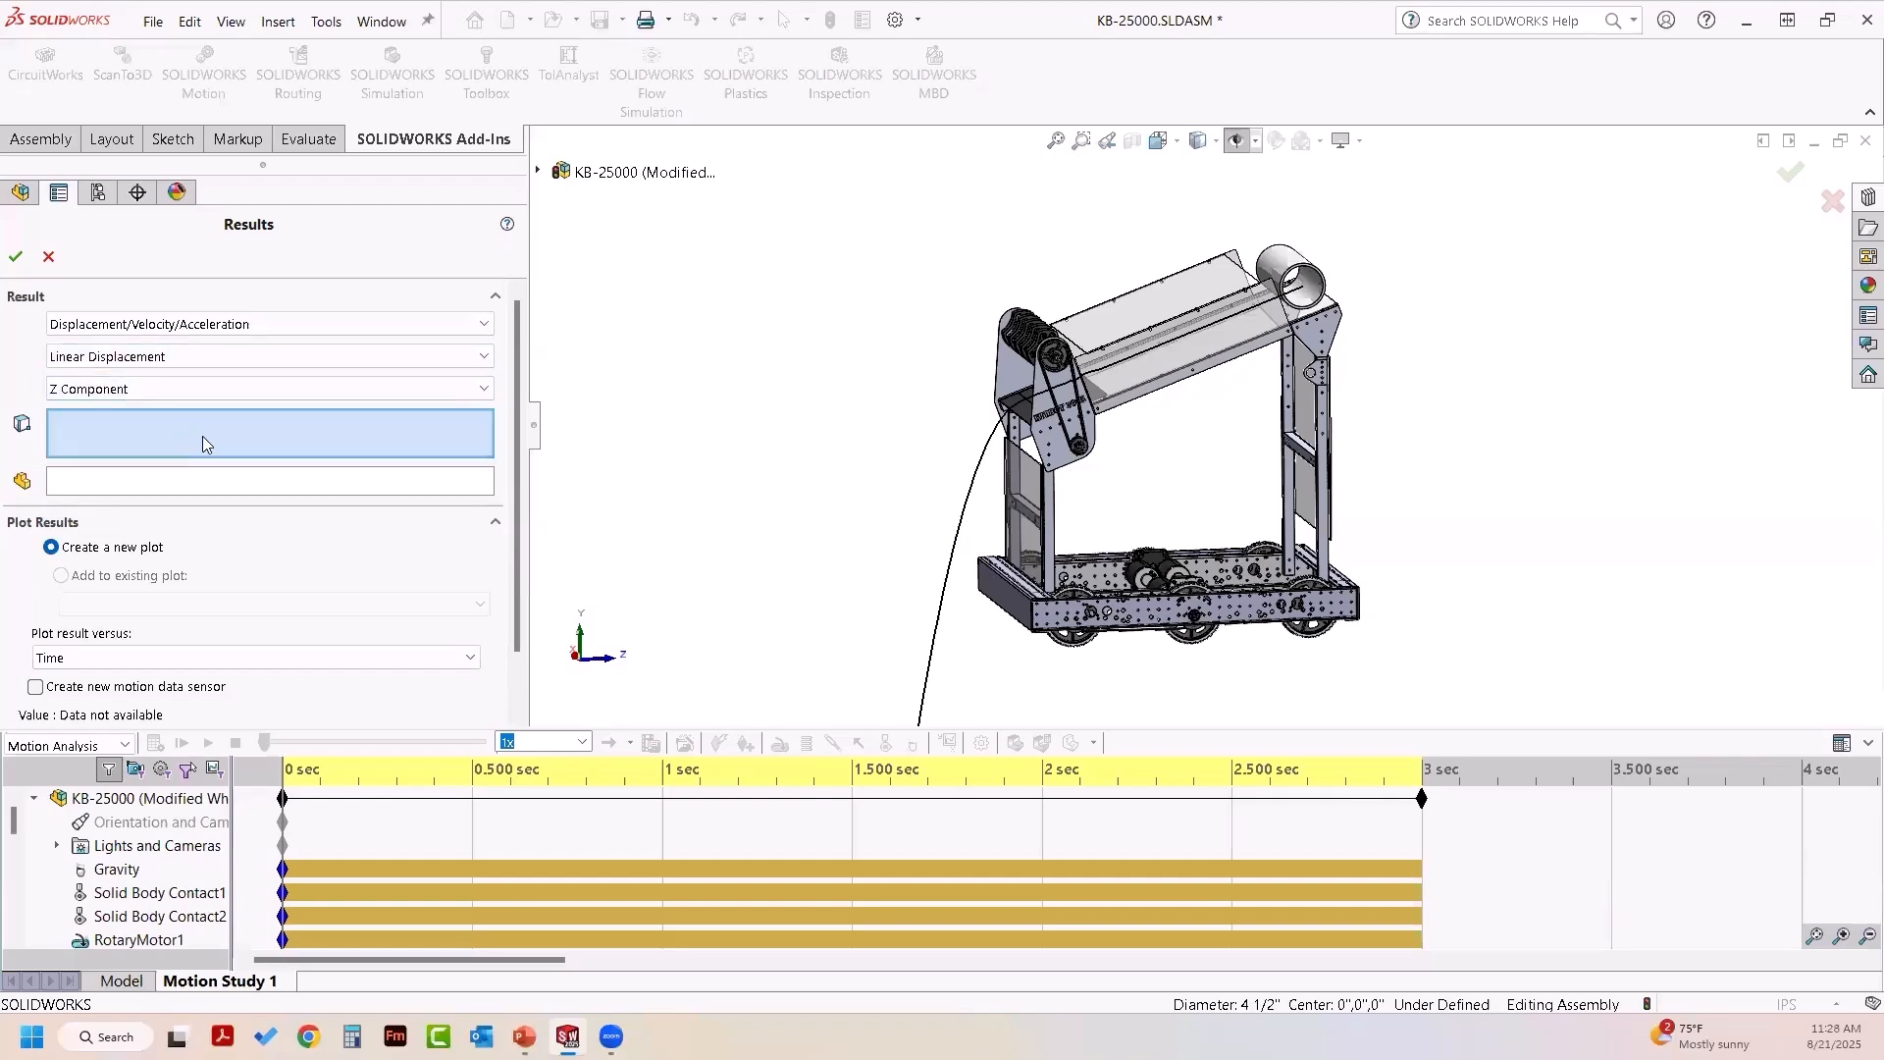
click(1325, 284)
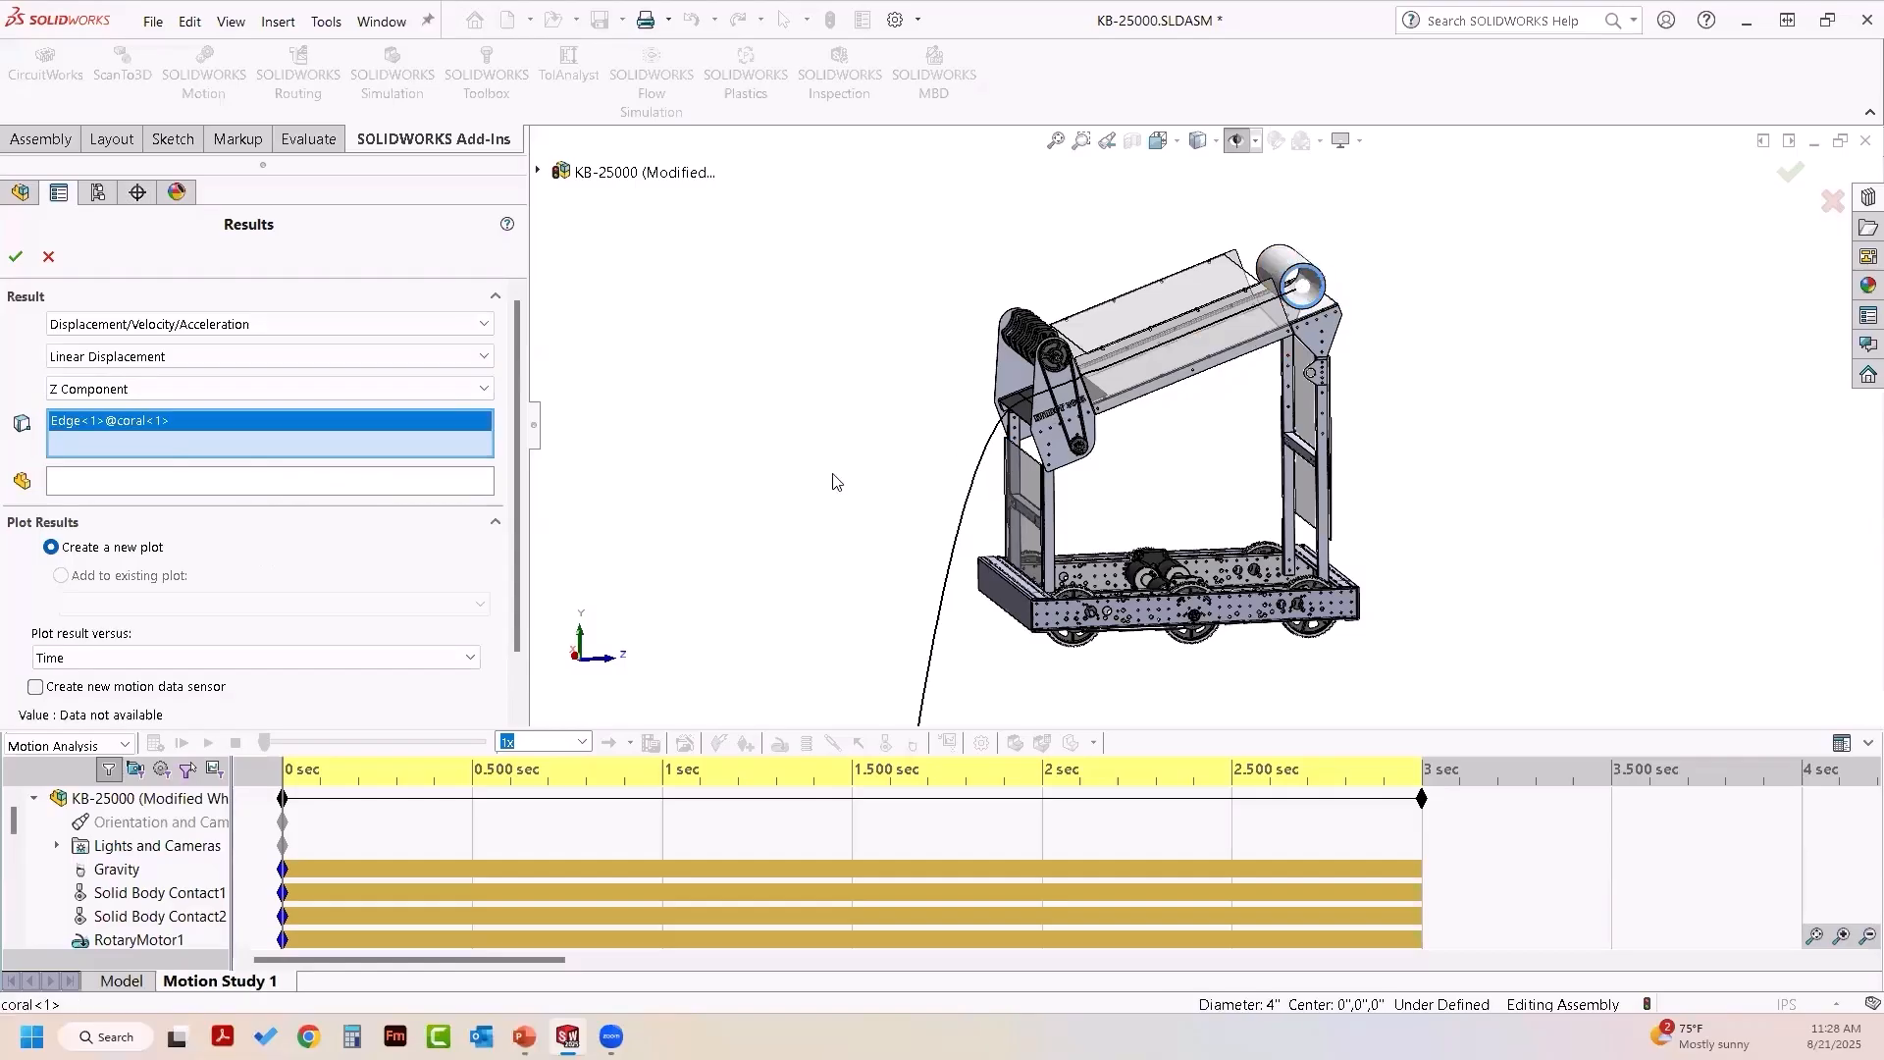
middle_drag(837, 474, 900, 534)
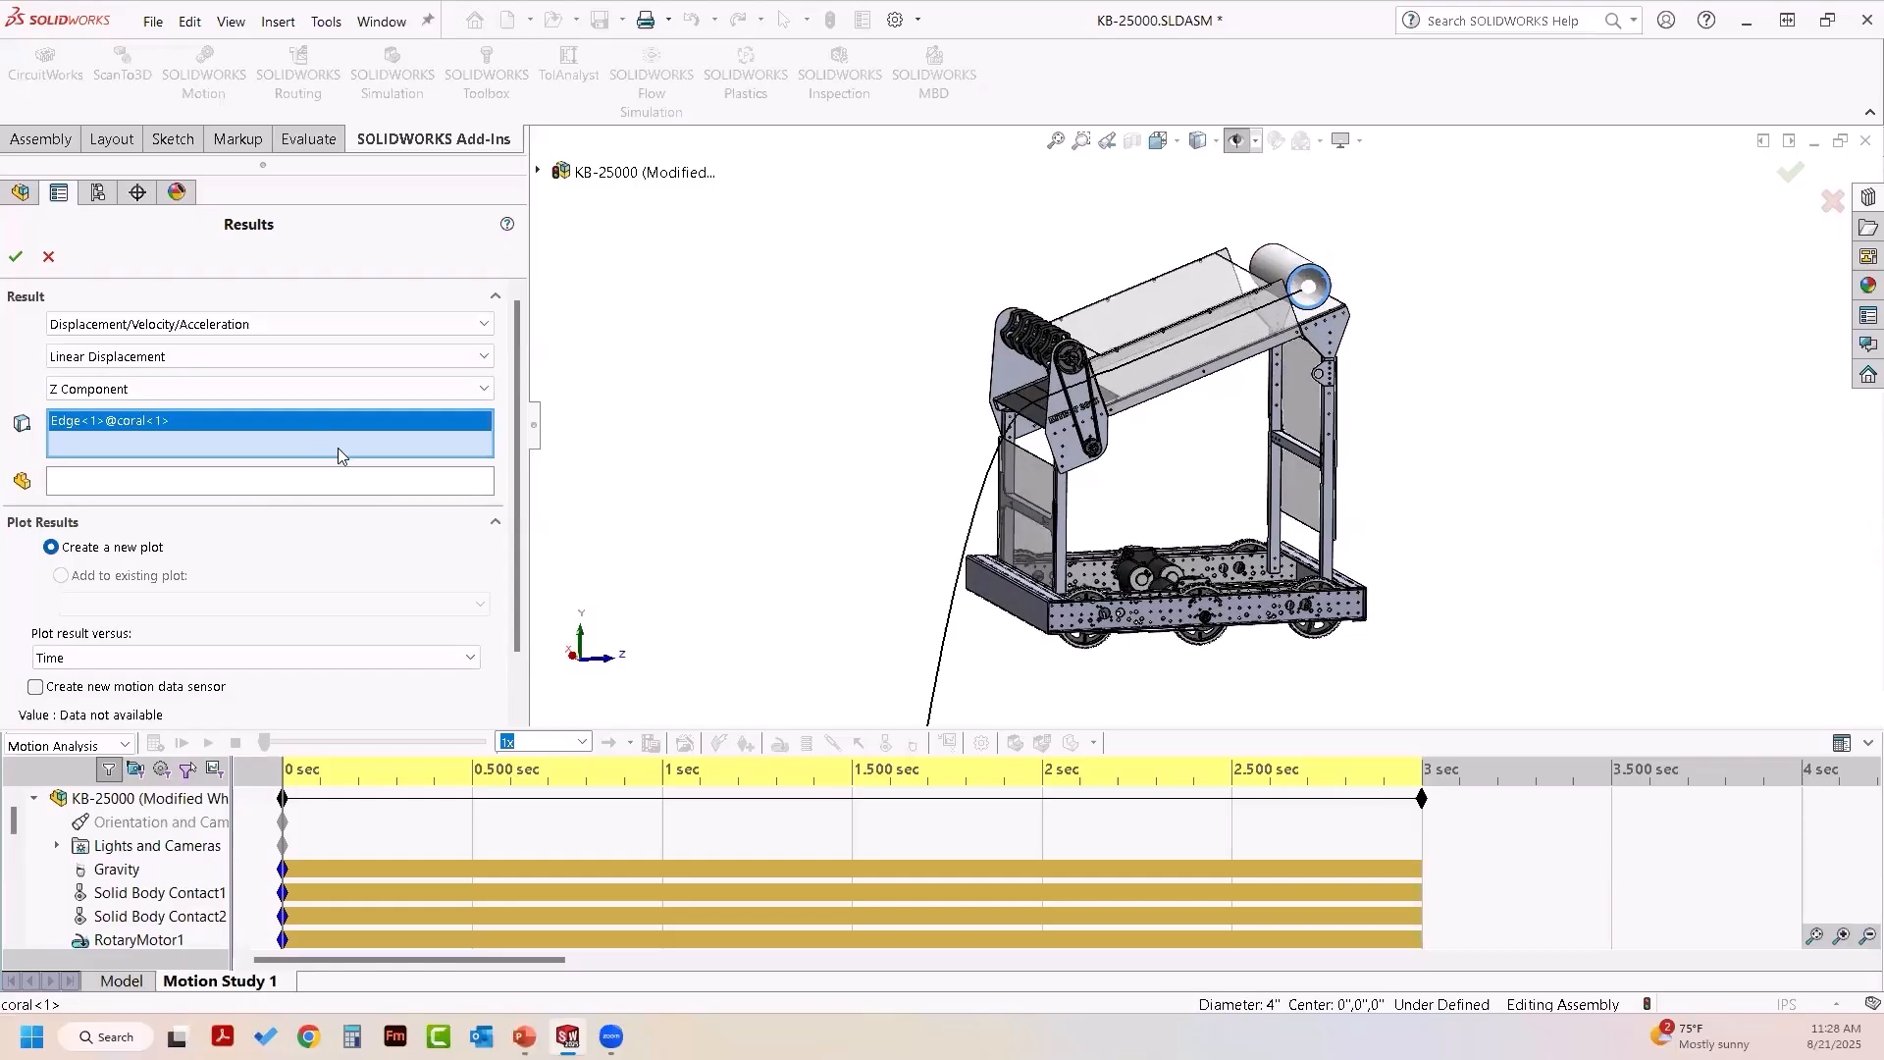
click(1025, 614)
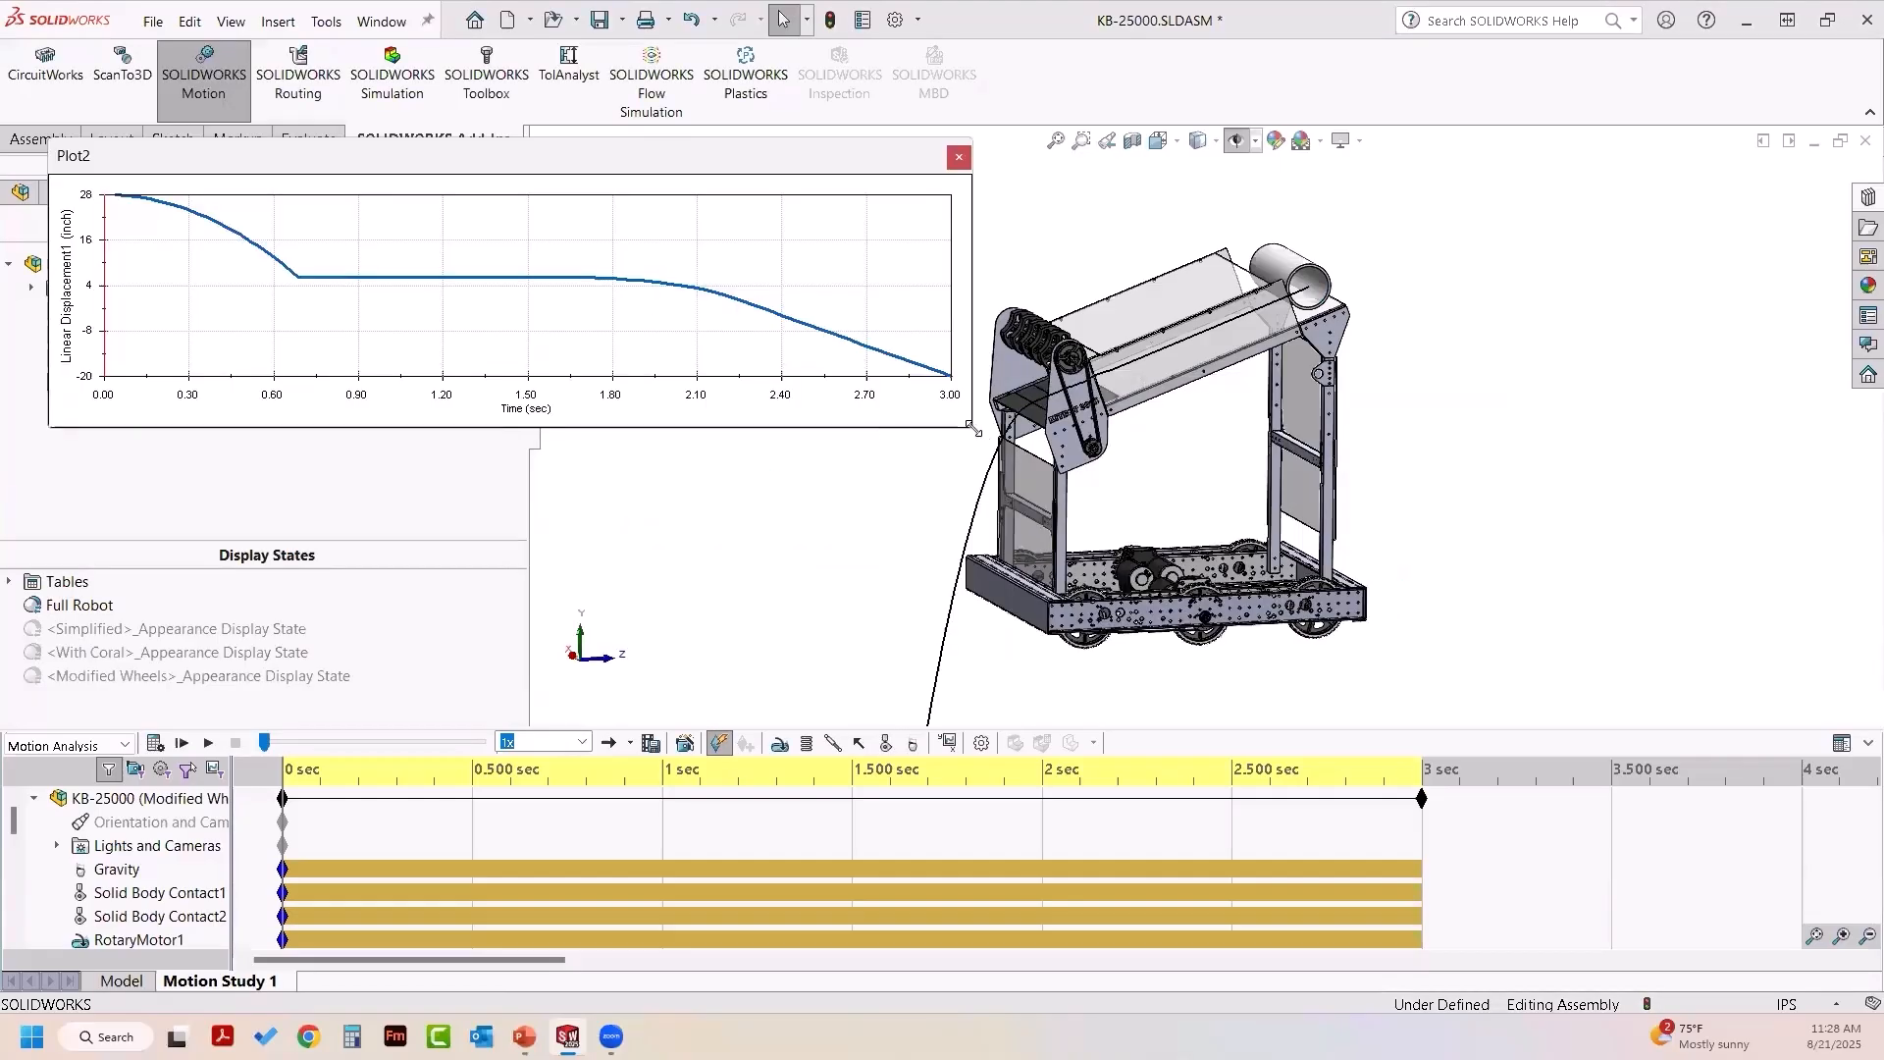
- Resize the displacement plot, scrub the timeline to about 1.7 seconds and back to 0 to compare the motion, and close the plot
drag(971, 427, 694, 550)
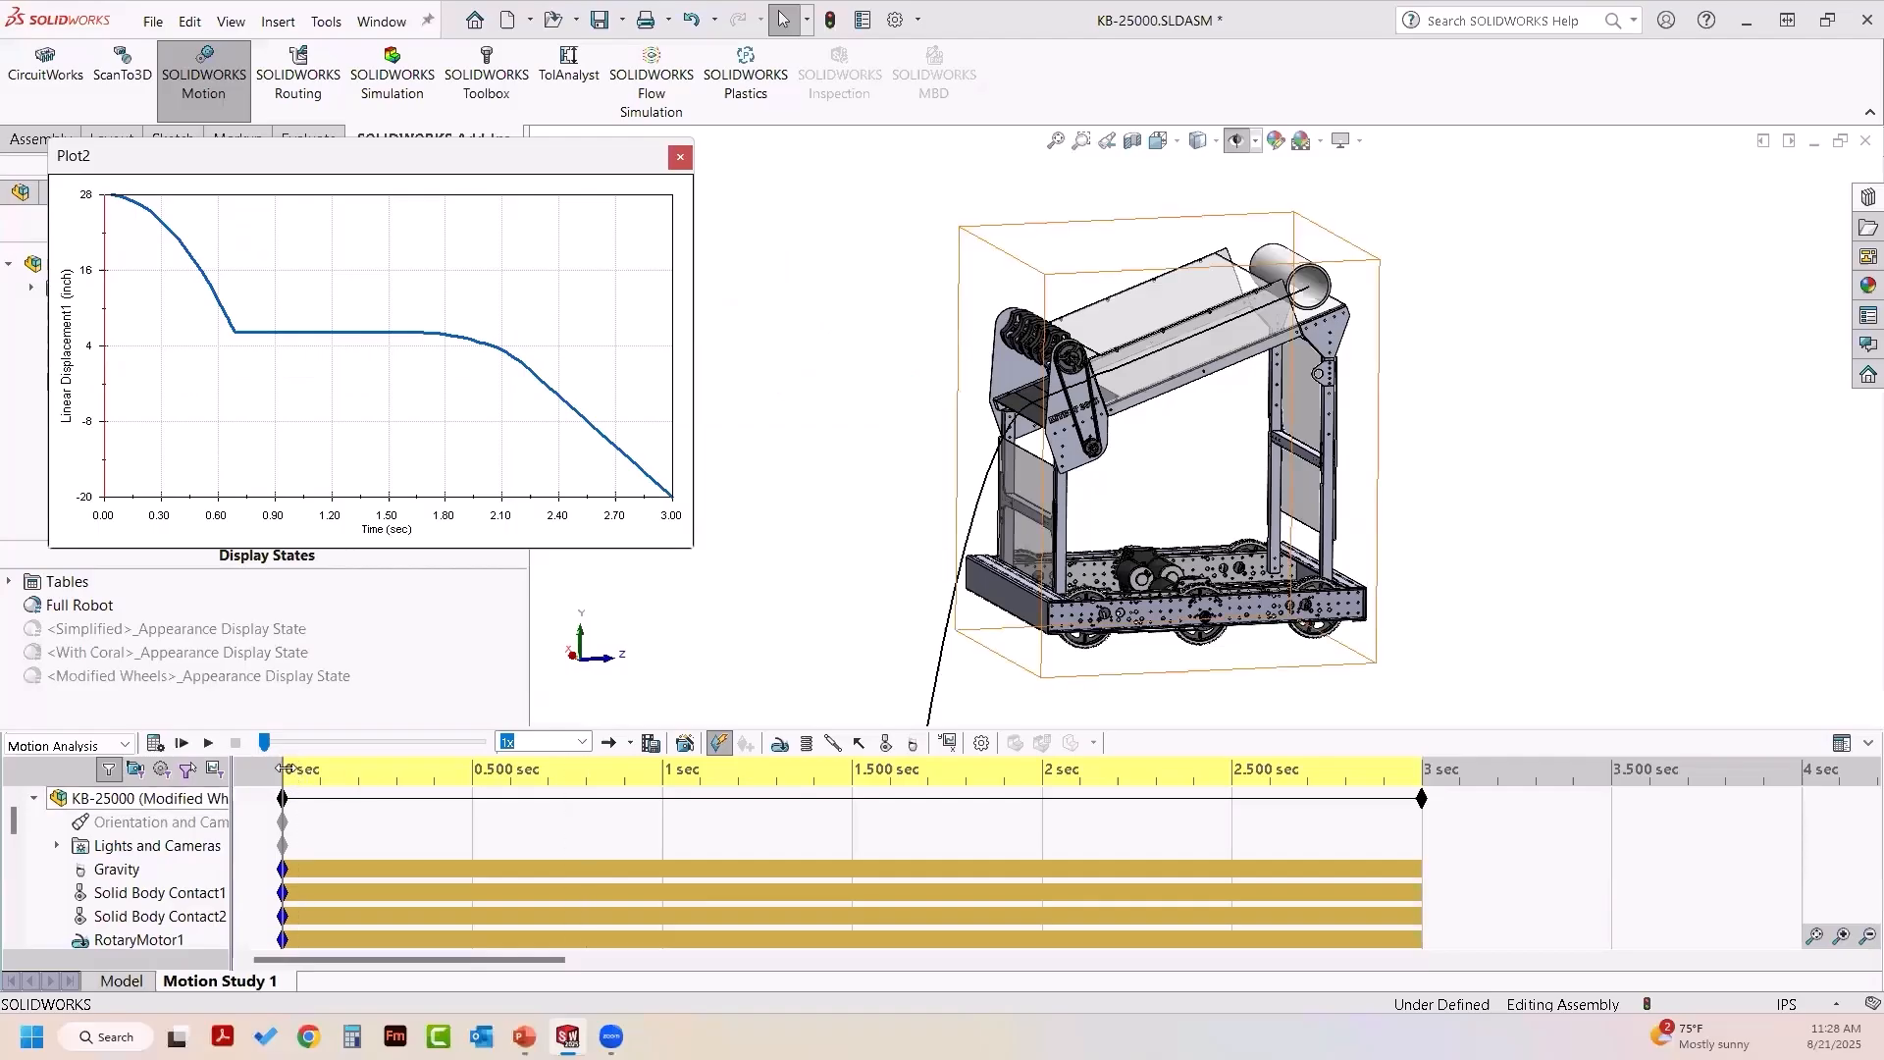
mouse_move(286, 770)
mouse_down()
mouse_move(615, 785)
mouse_move(952, 771)
mouse_up()
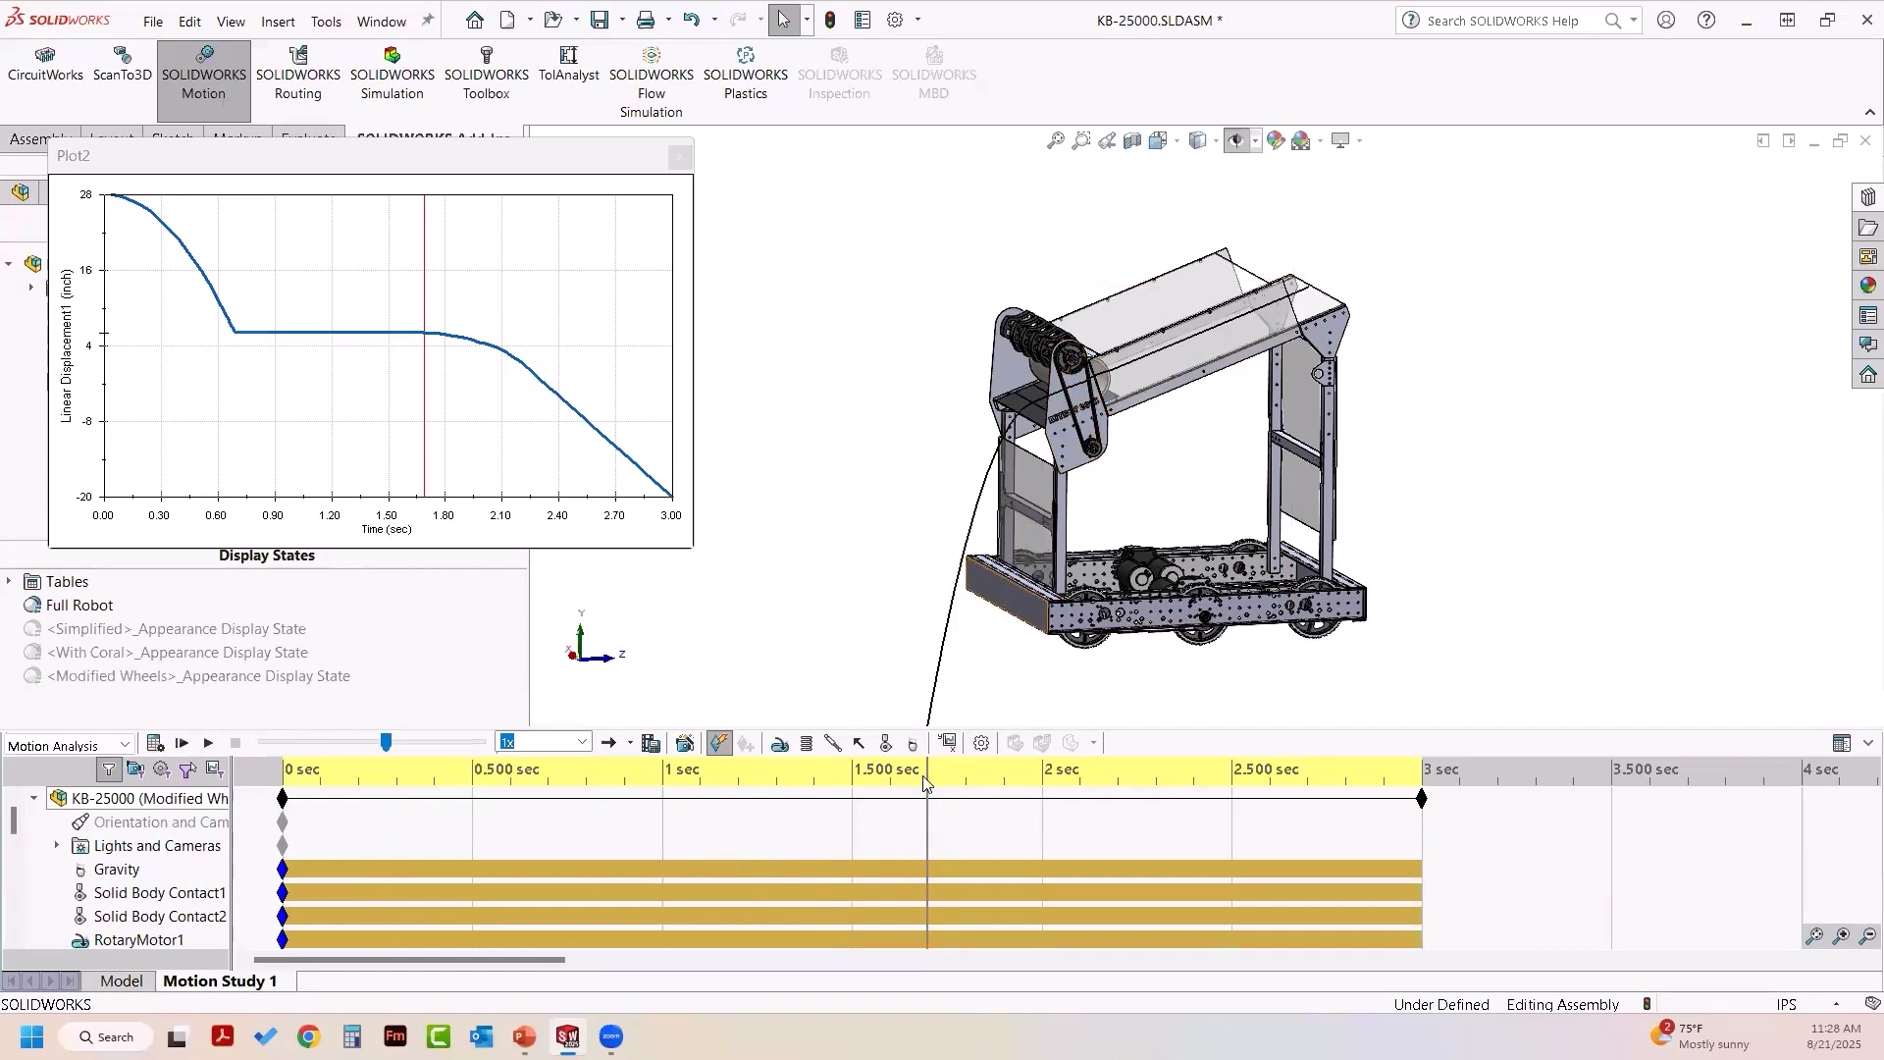
mouse_move(927, 770)
mouse_down()
mouse_move(1256, 775)
mouse_move(1102, 797)
mouse_move(284, 796)
mouse_up()
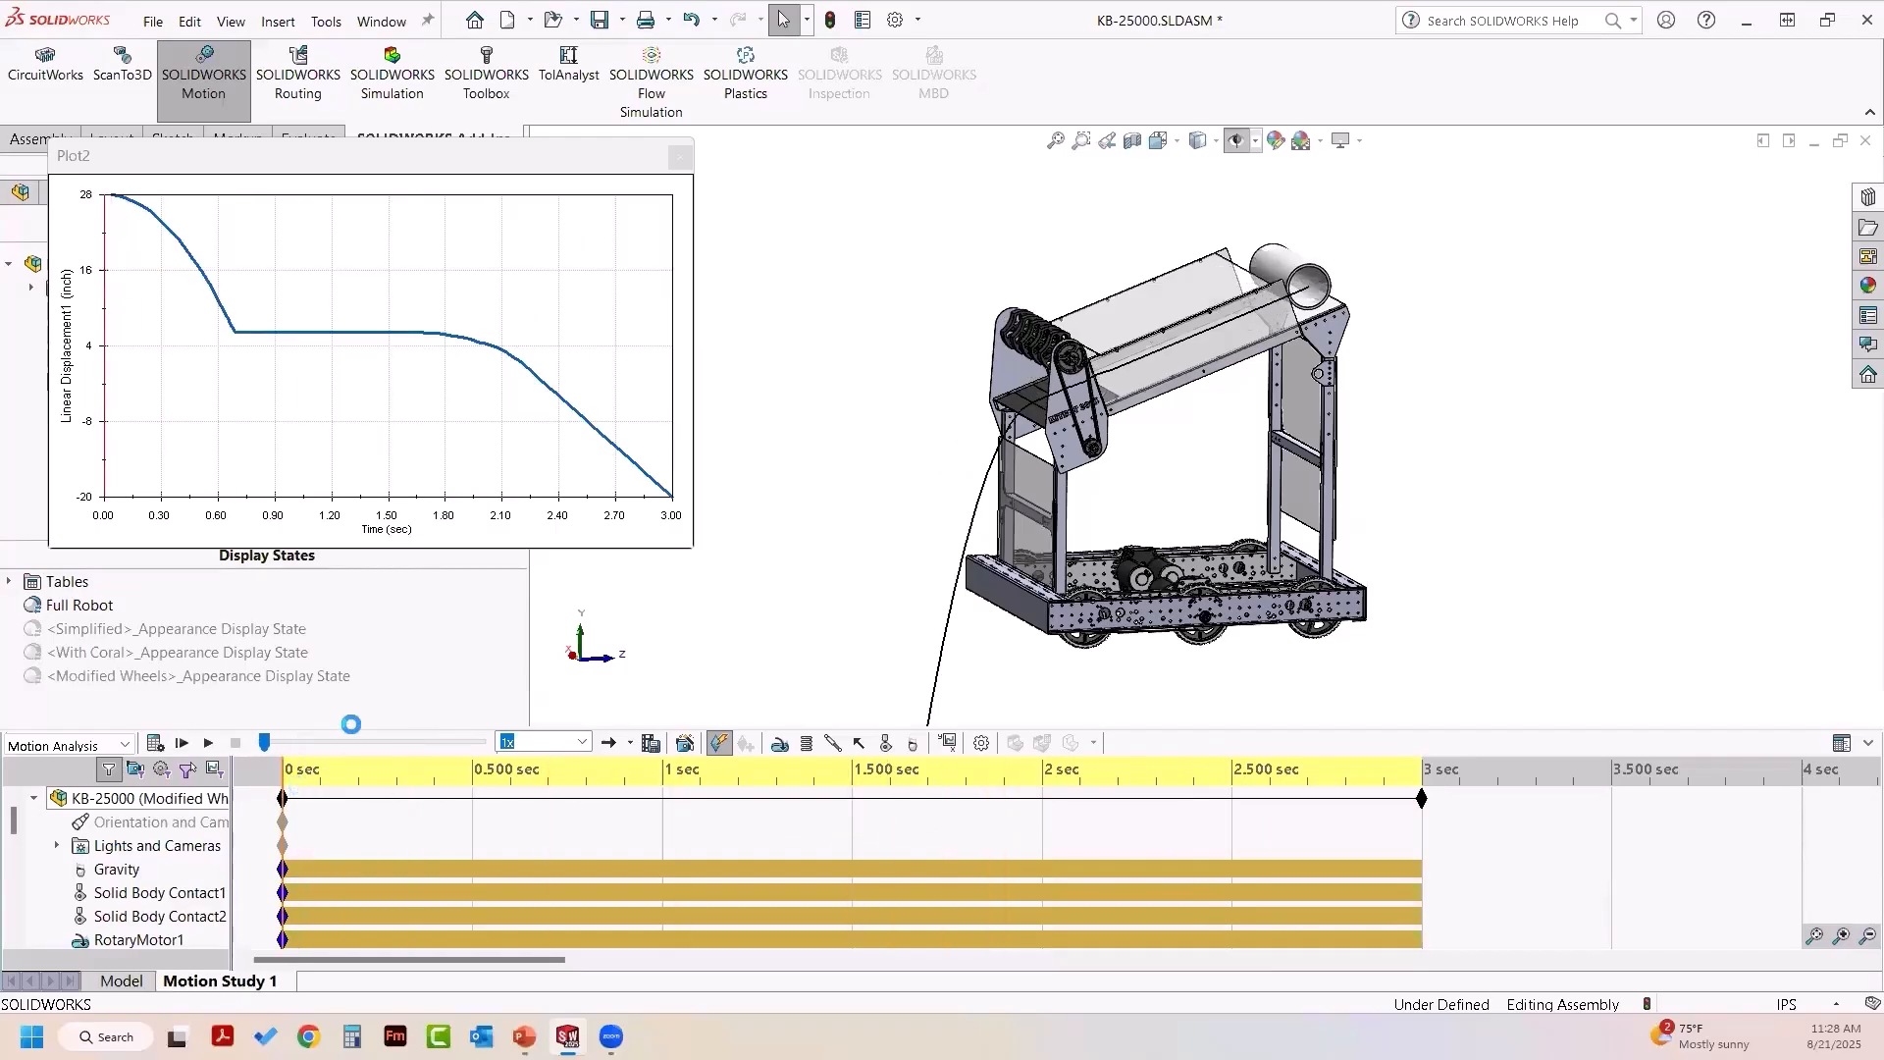
click(680, 157)
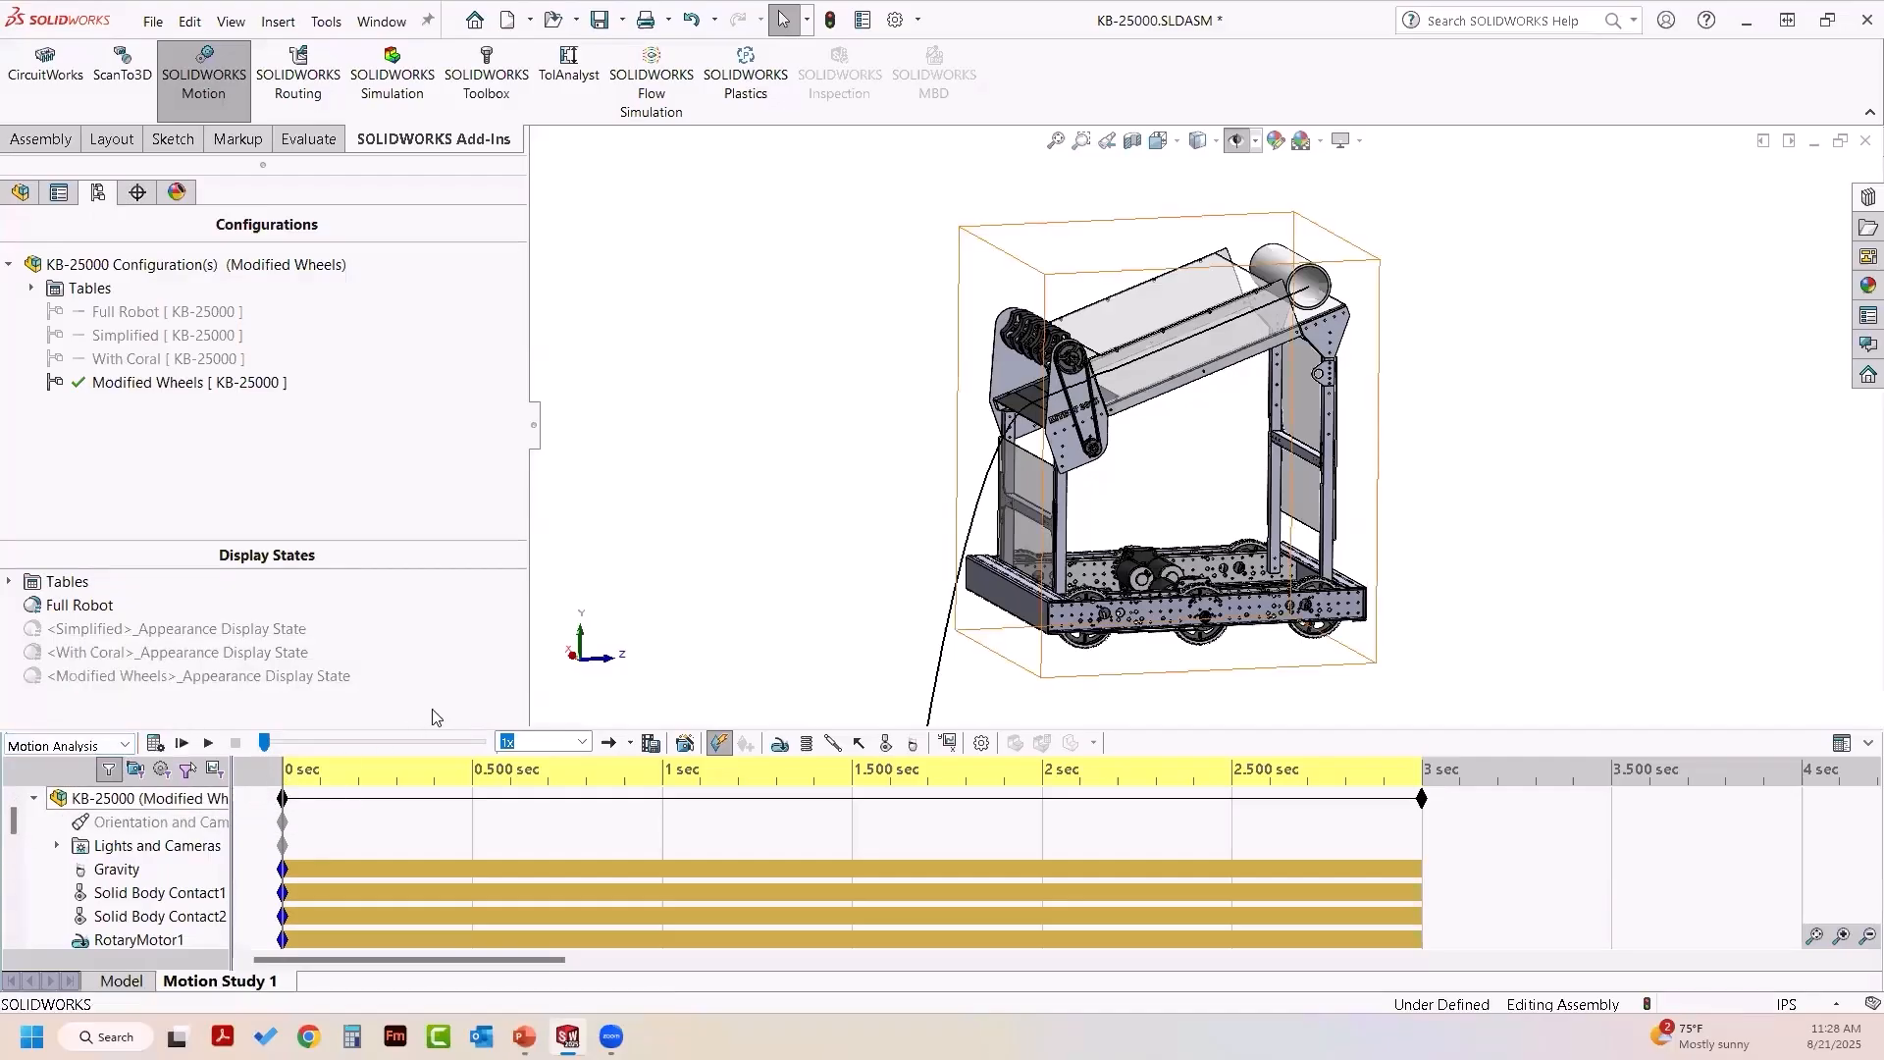
click(947, 743)
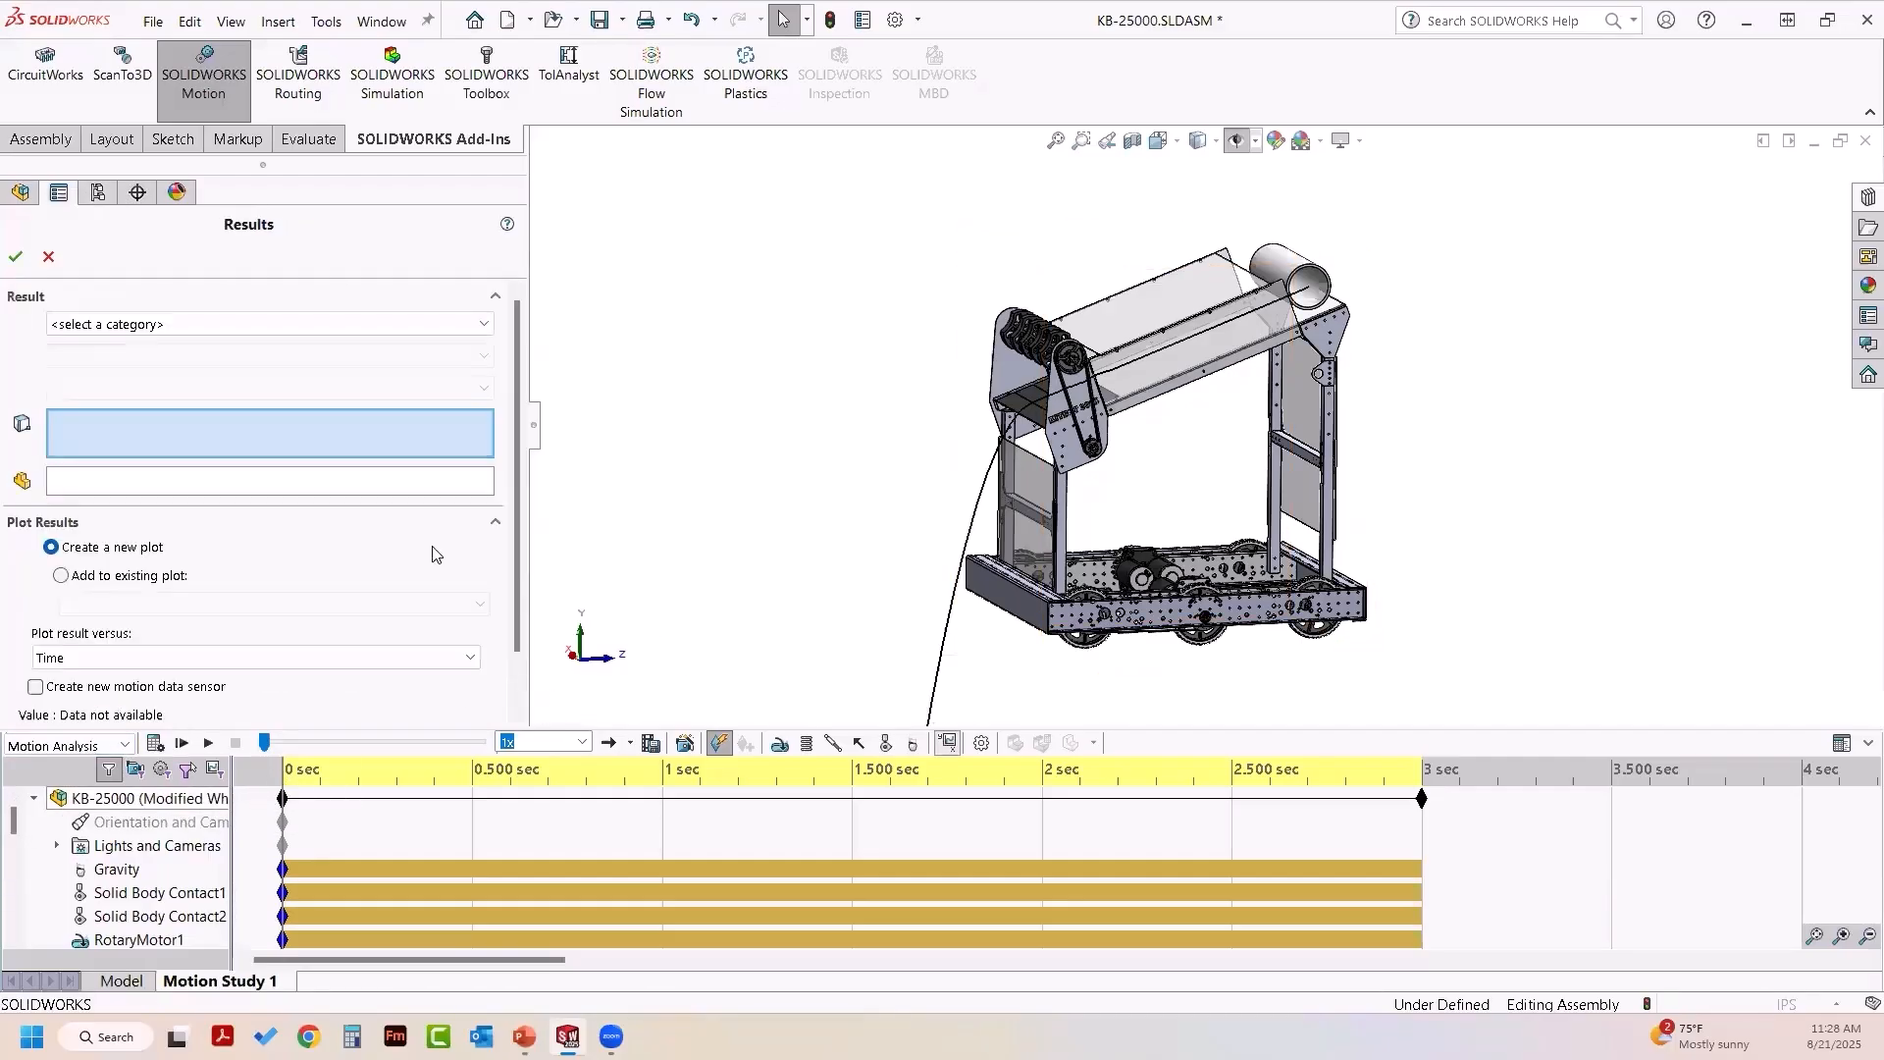
click(215, 326)
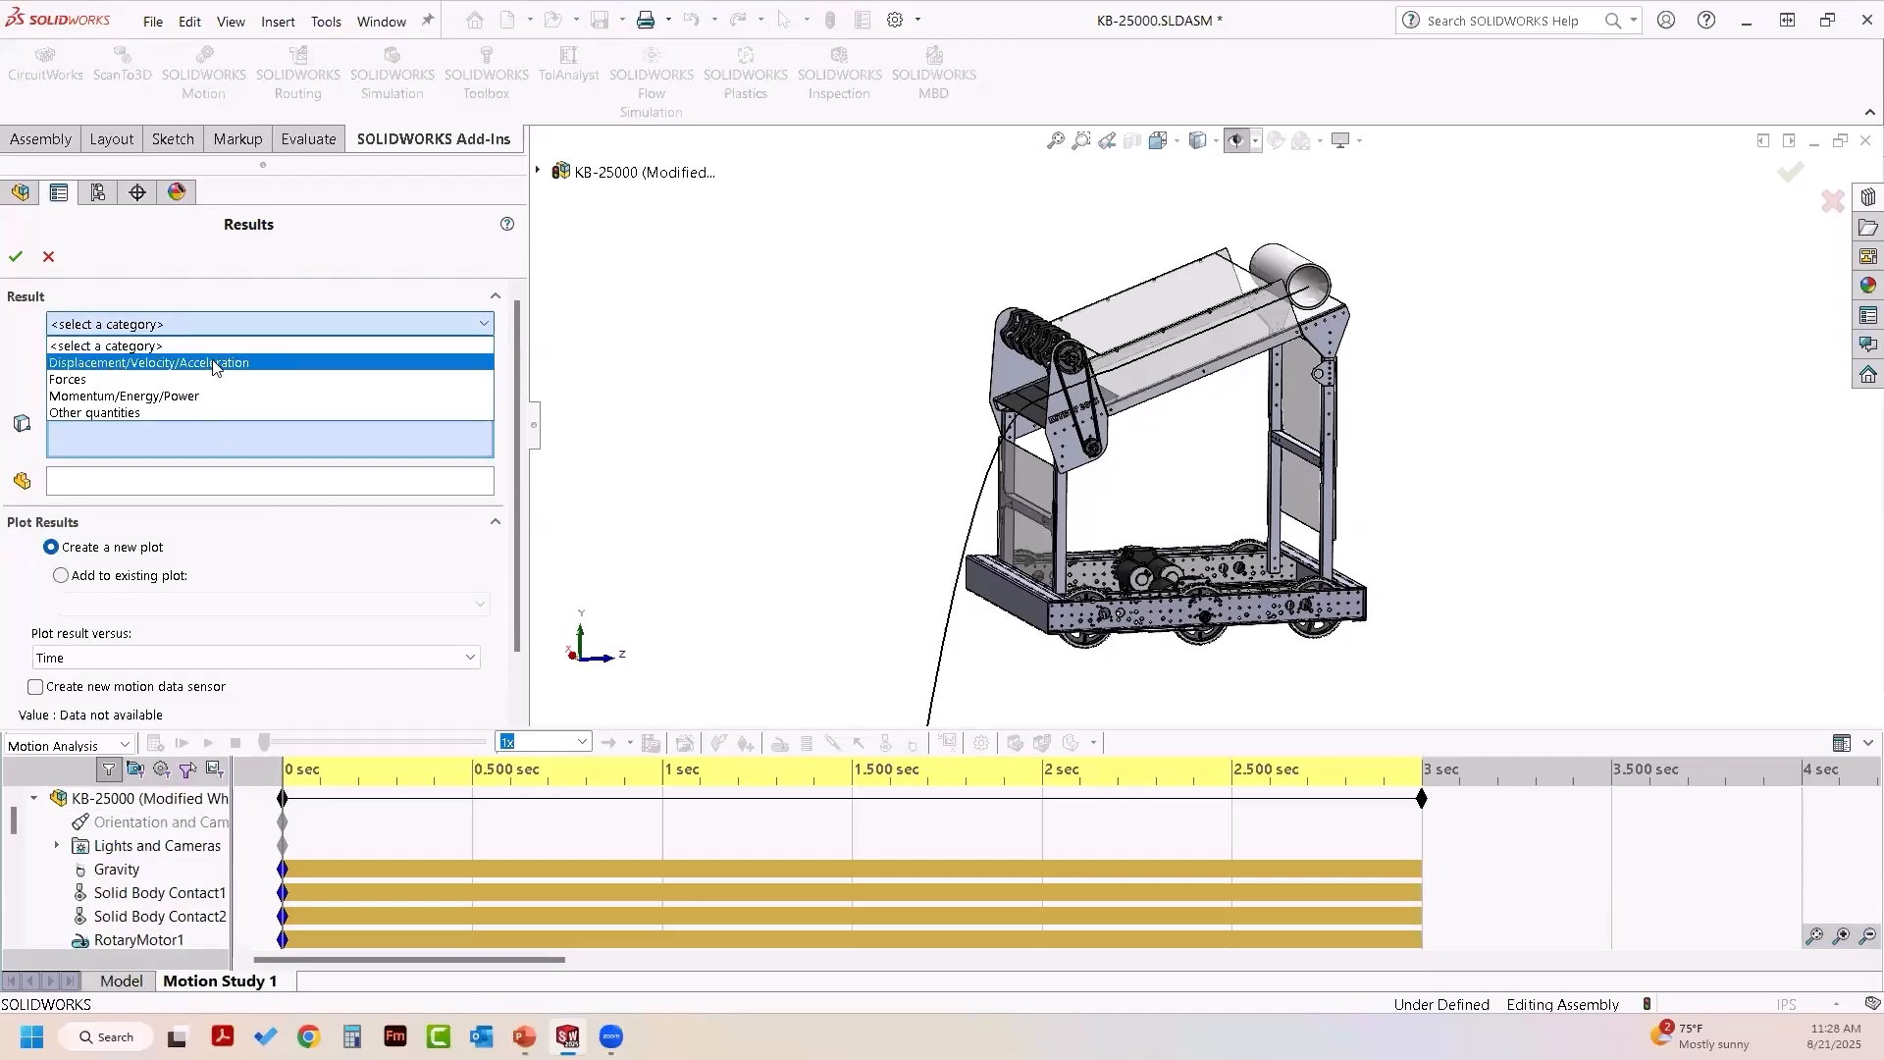
click(215, 364)
click(218, 365)
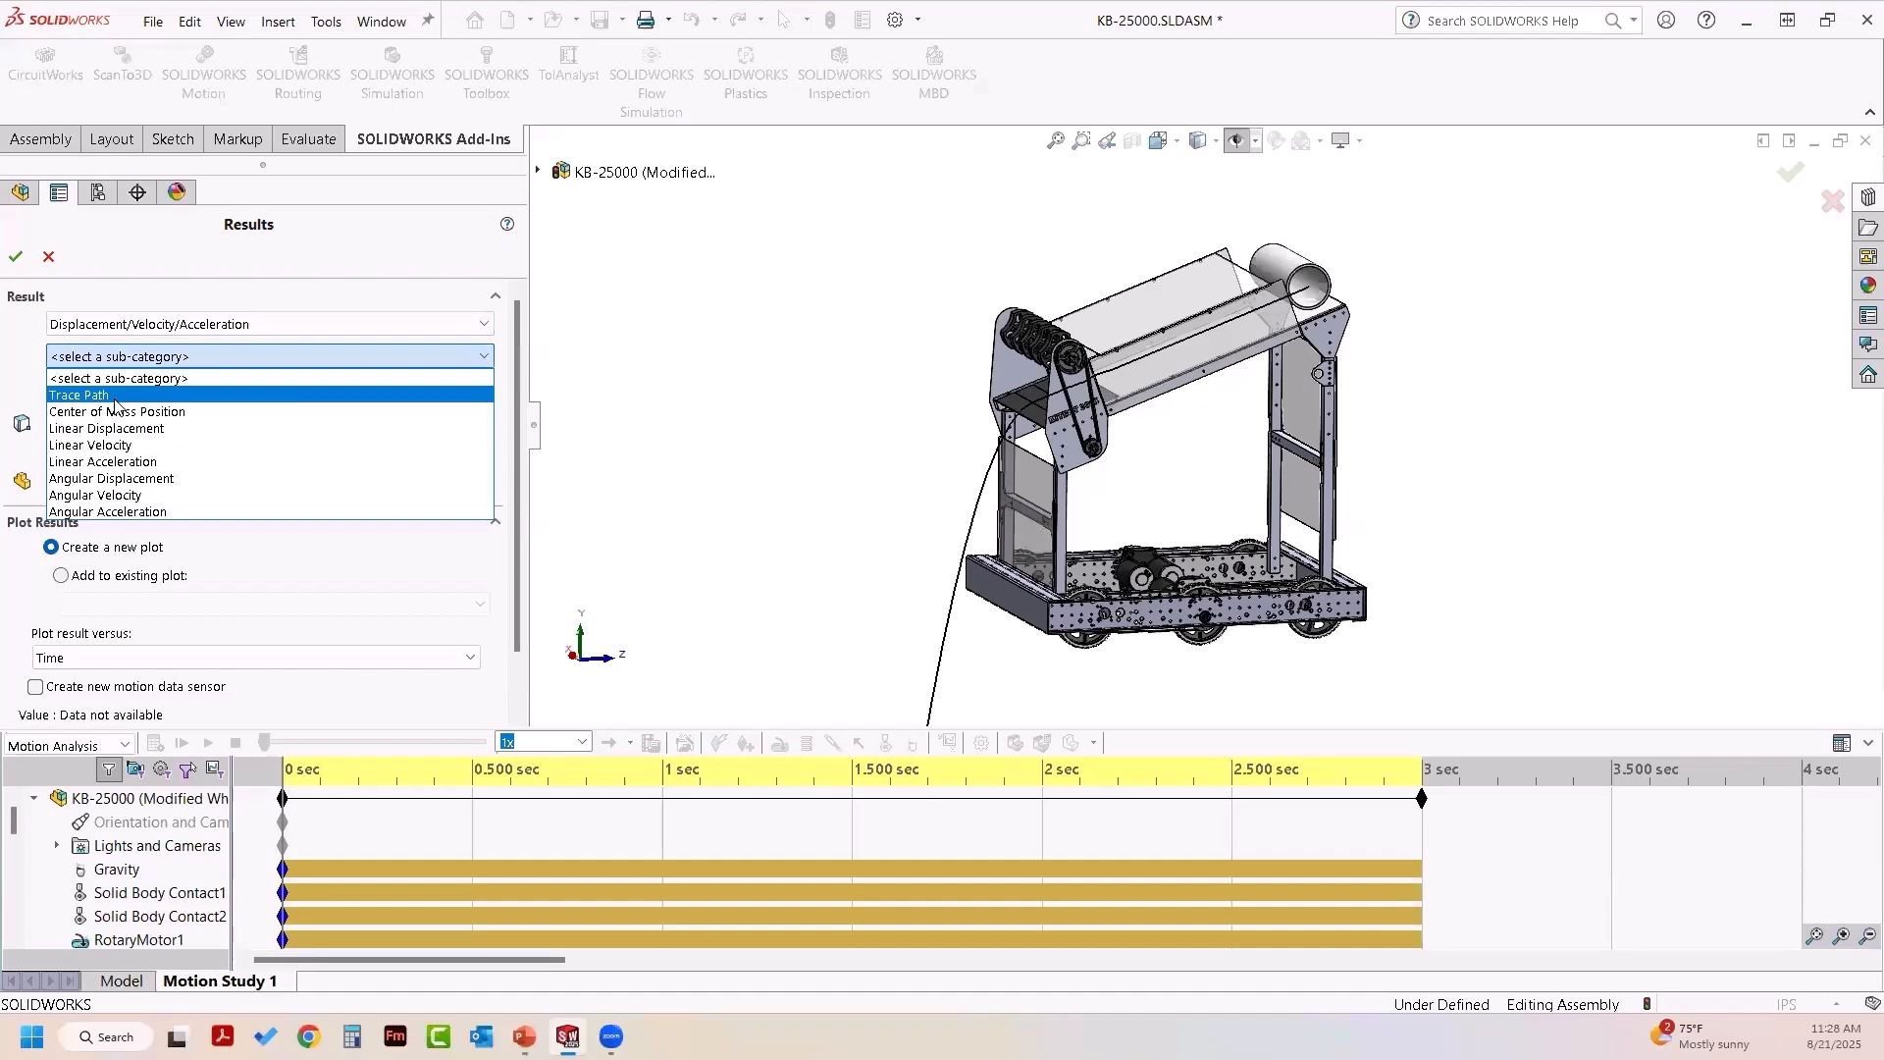
click(48, 256)
click(48, 256)
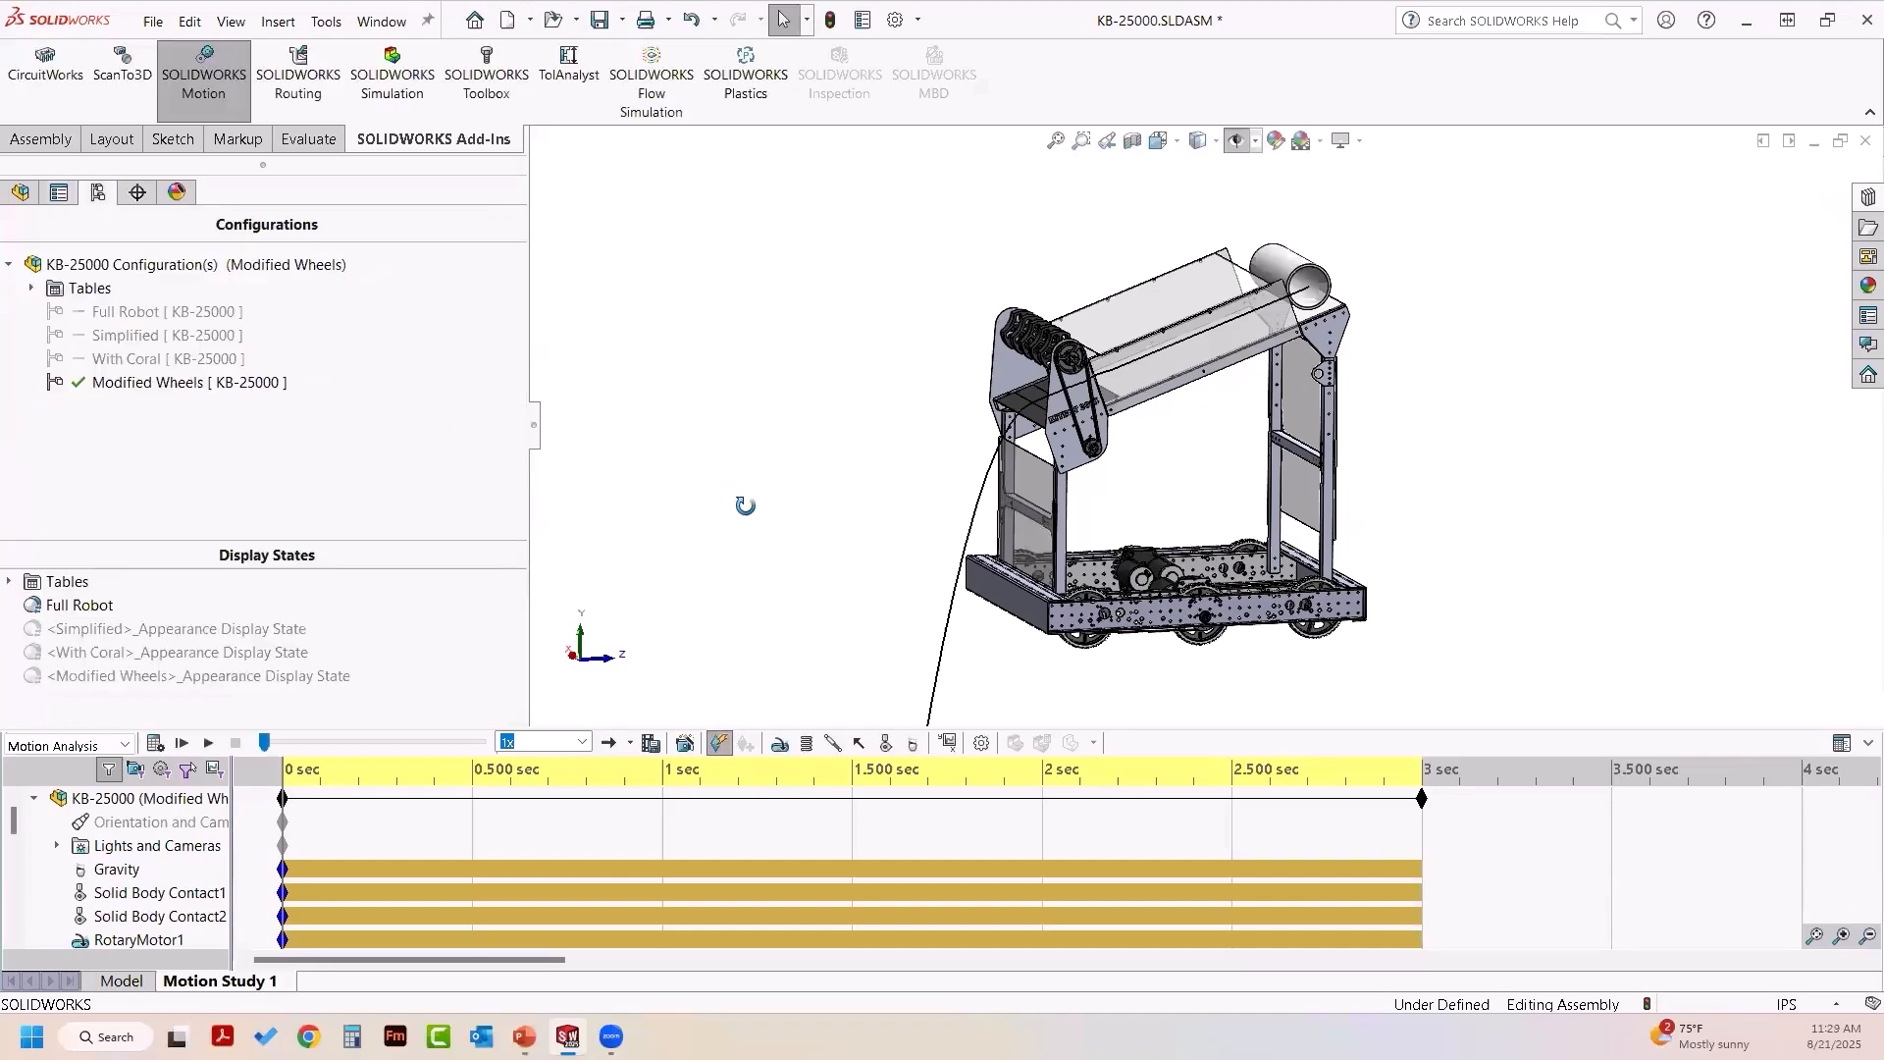
- Start a new result definition and expand the study's Results folder to review the existing plots
click(948, 744)
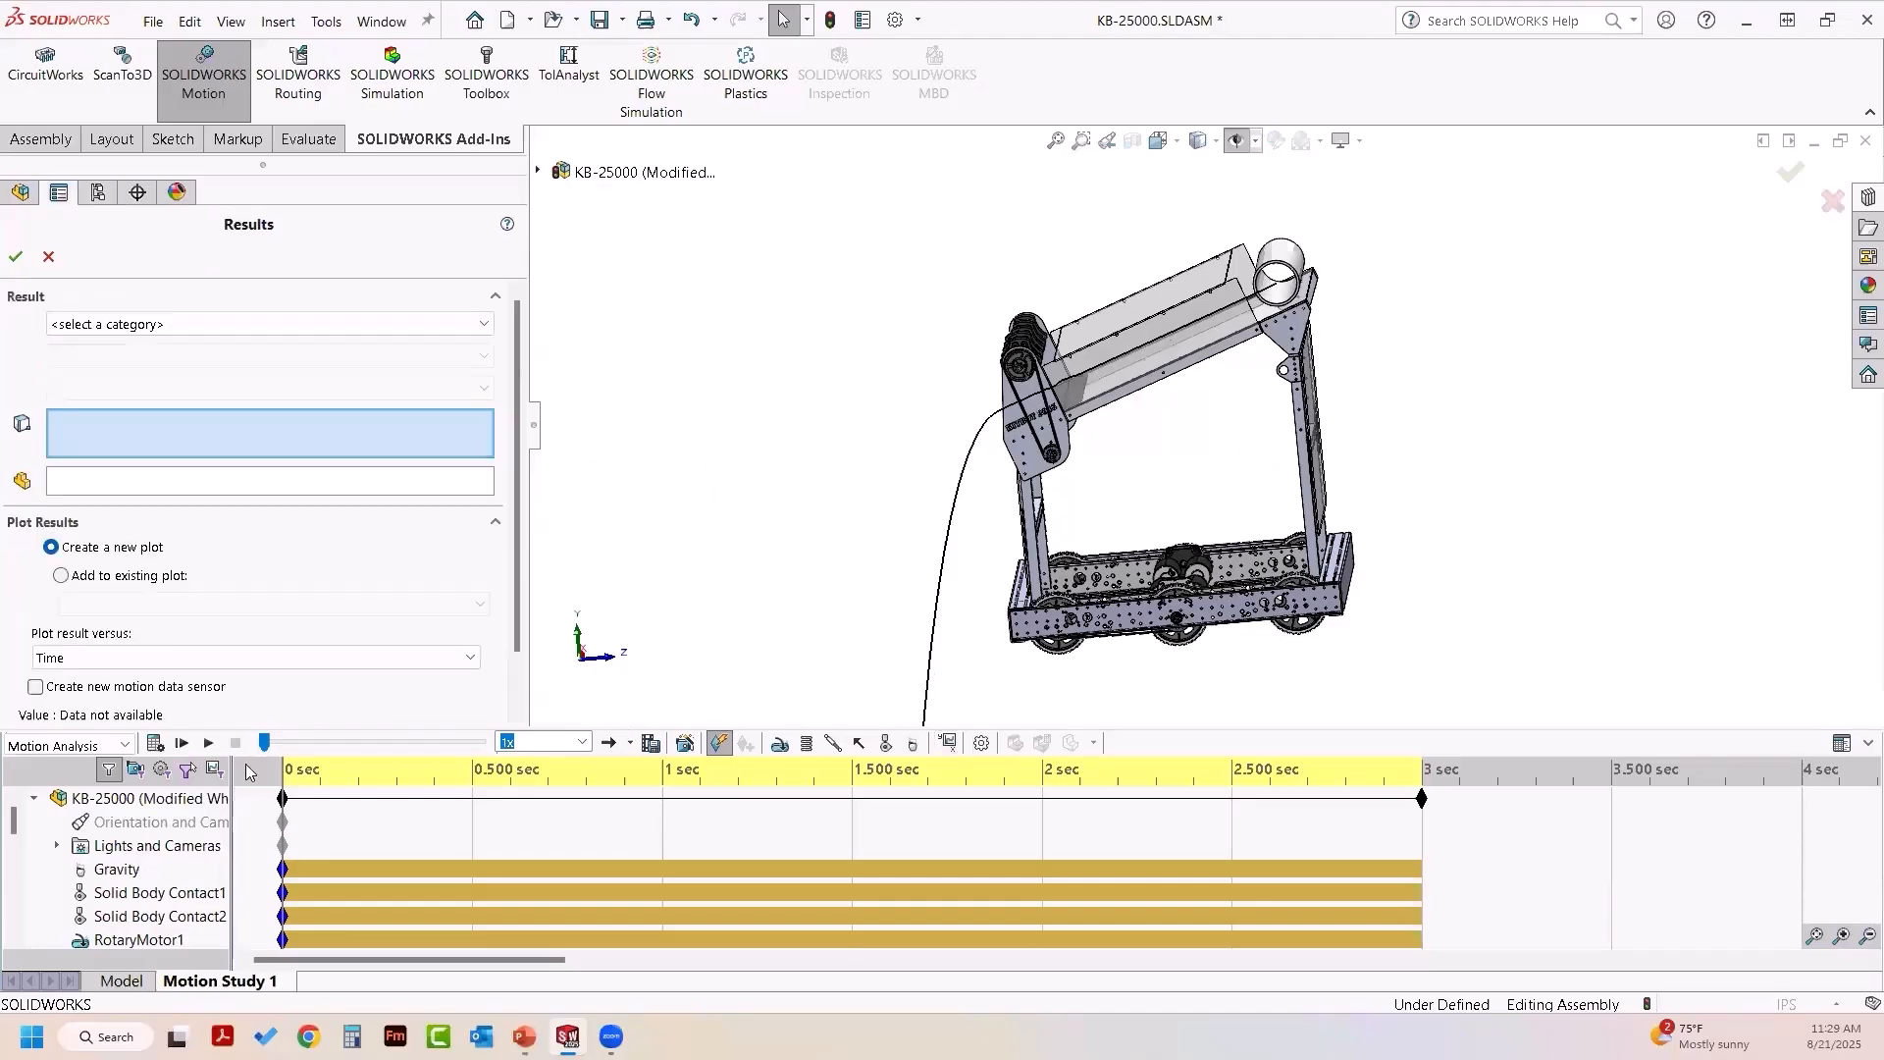
drag(12, 818, 25, 962)
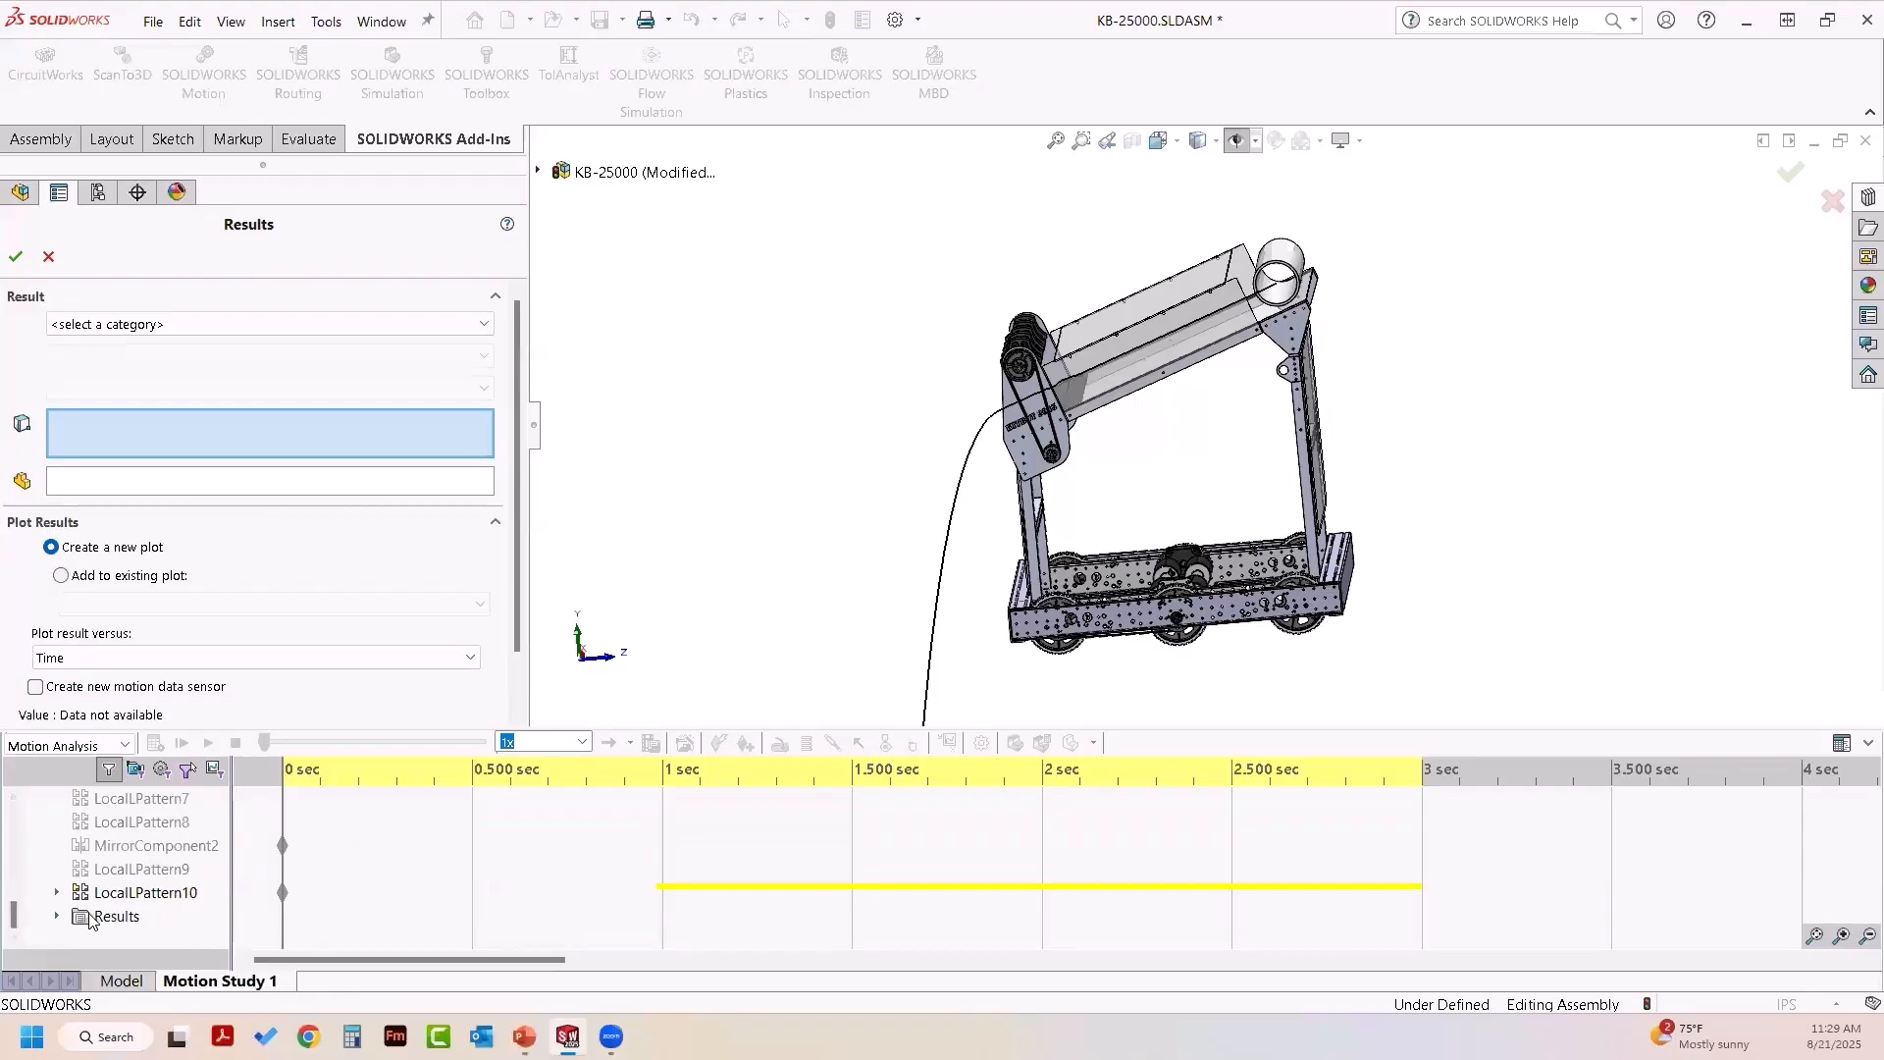
click(56, 915)
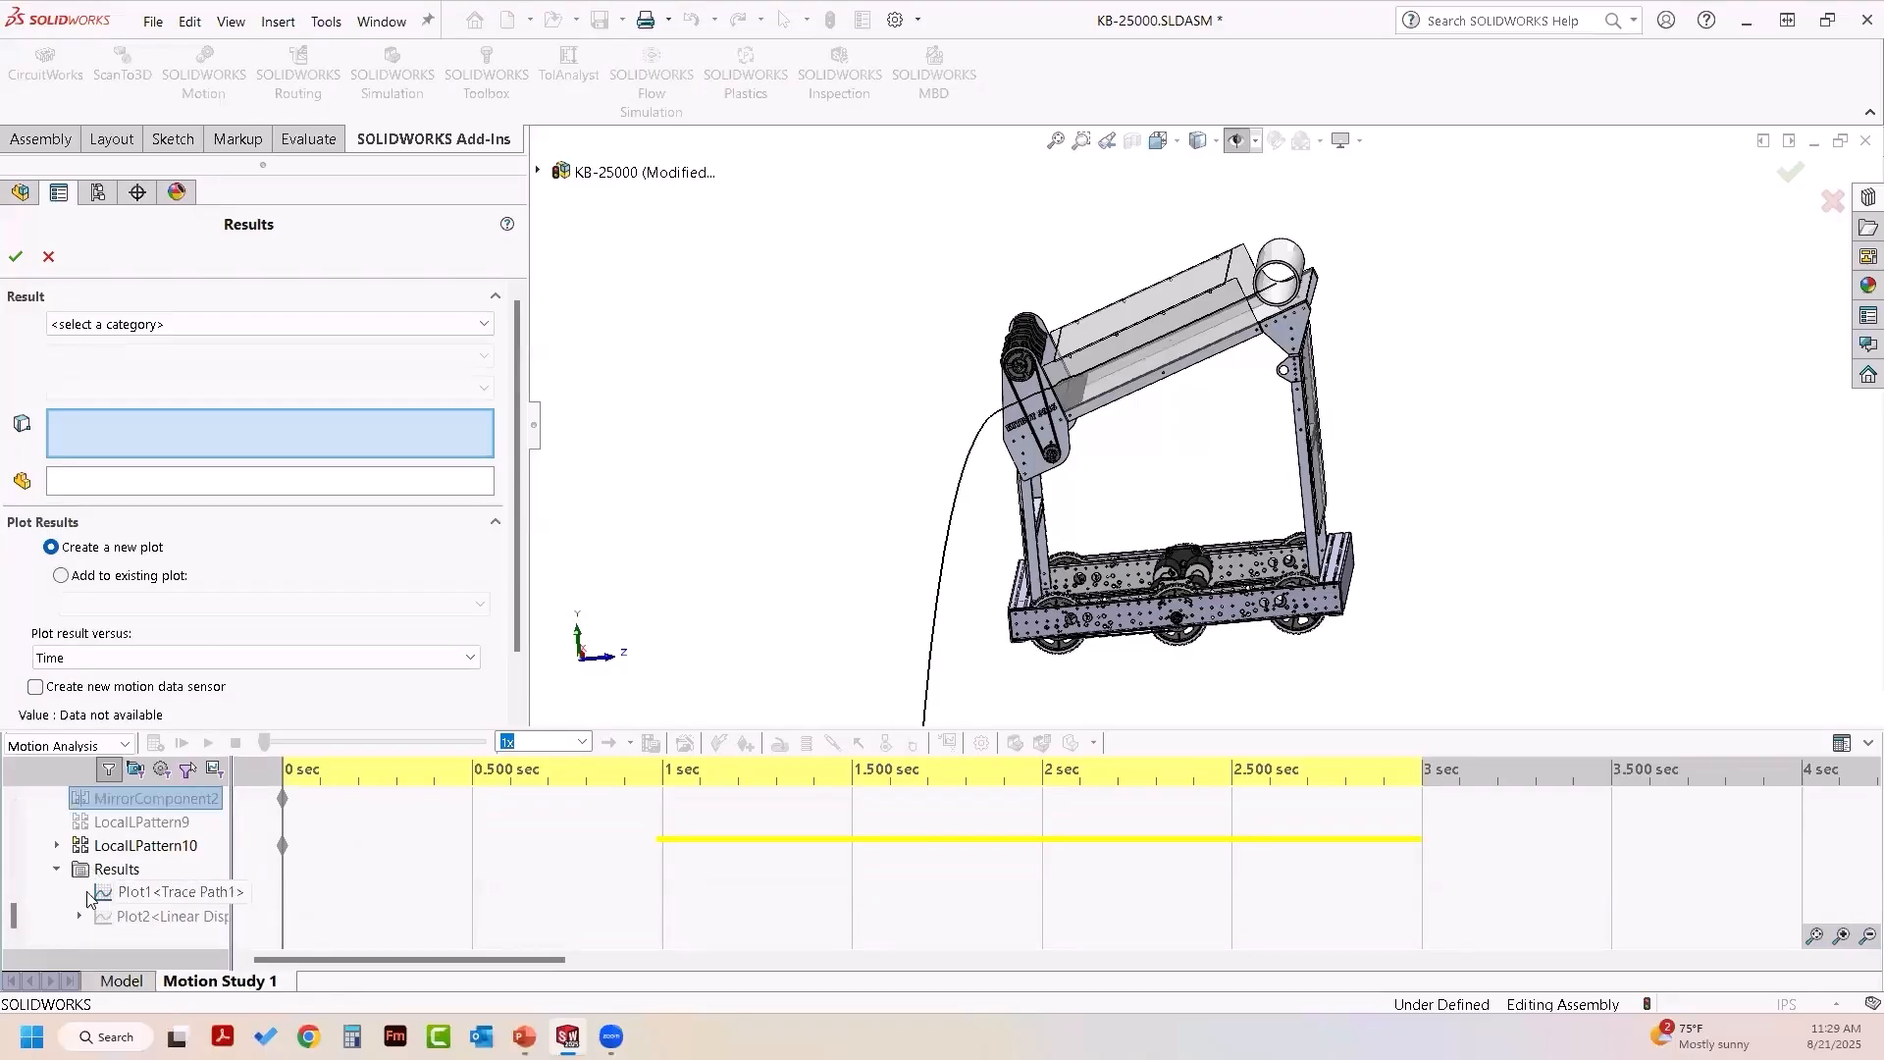
drag(13, 916, 25, 792)
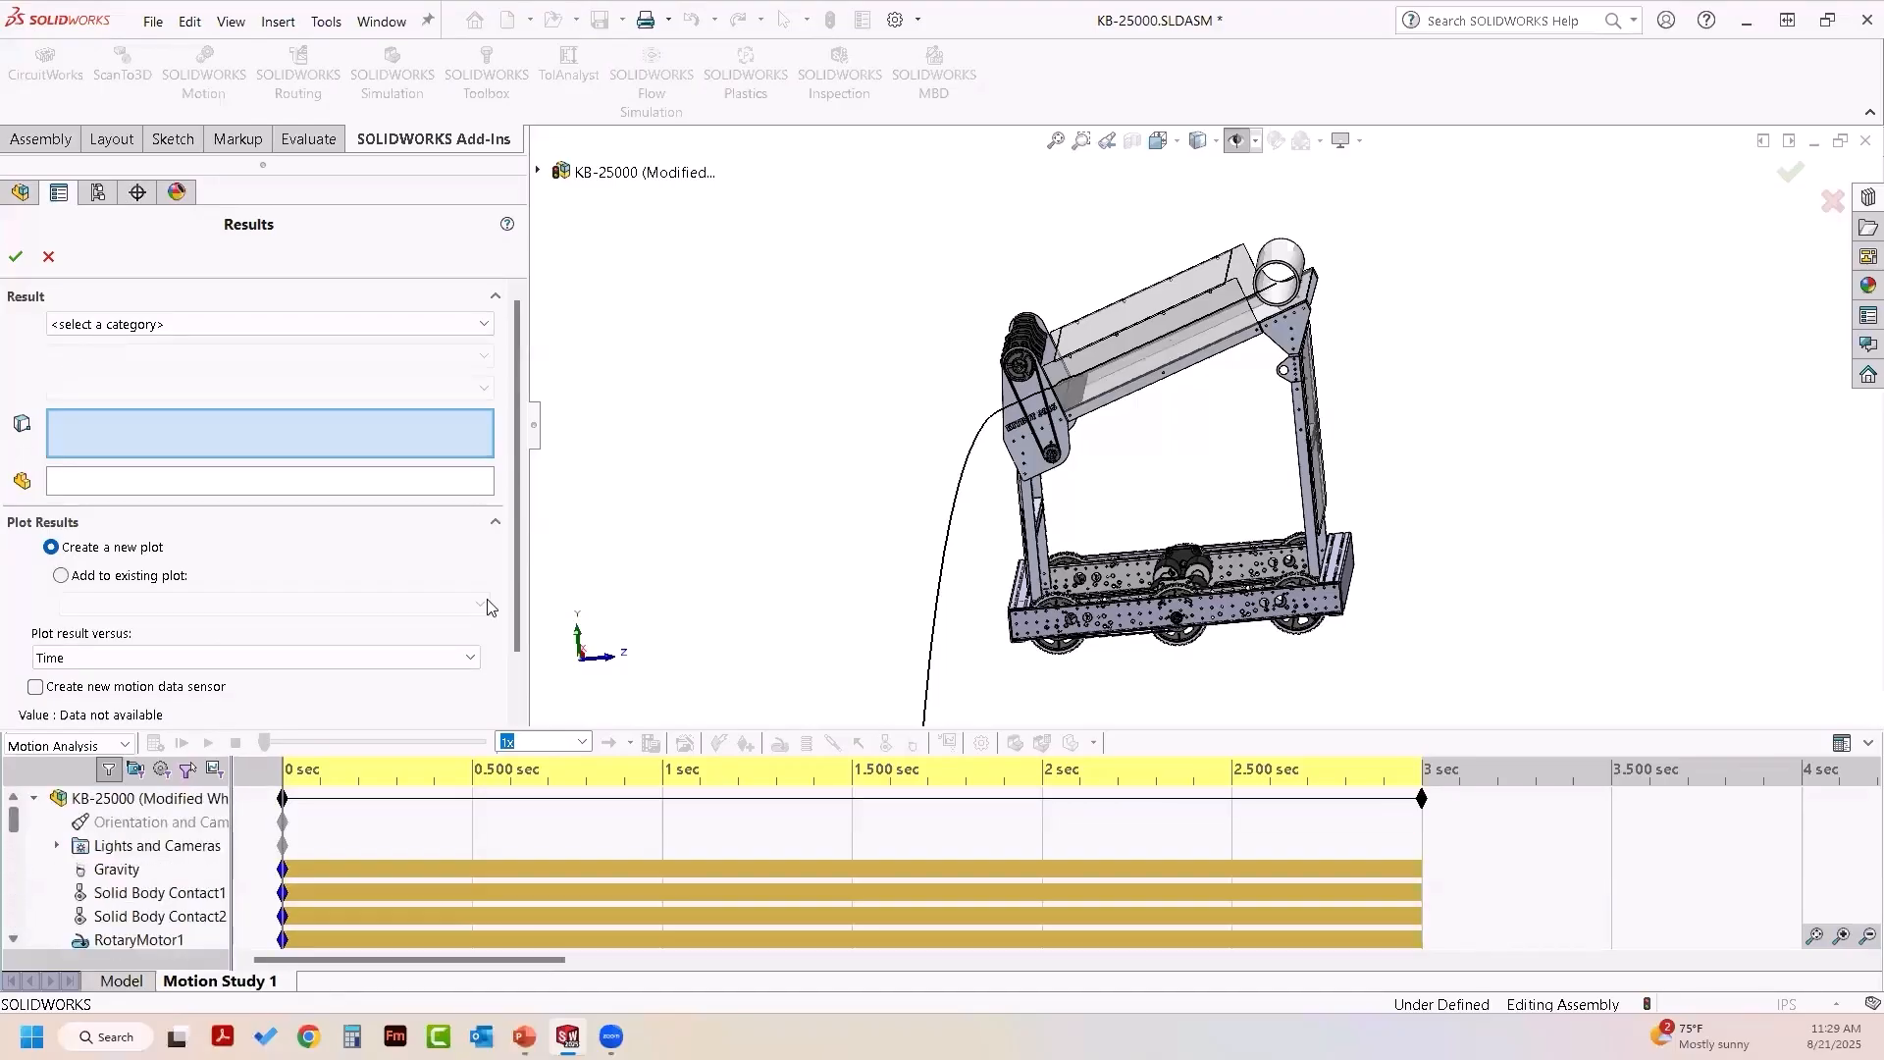
middle_drag(873, 488, 886, 482)
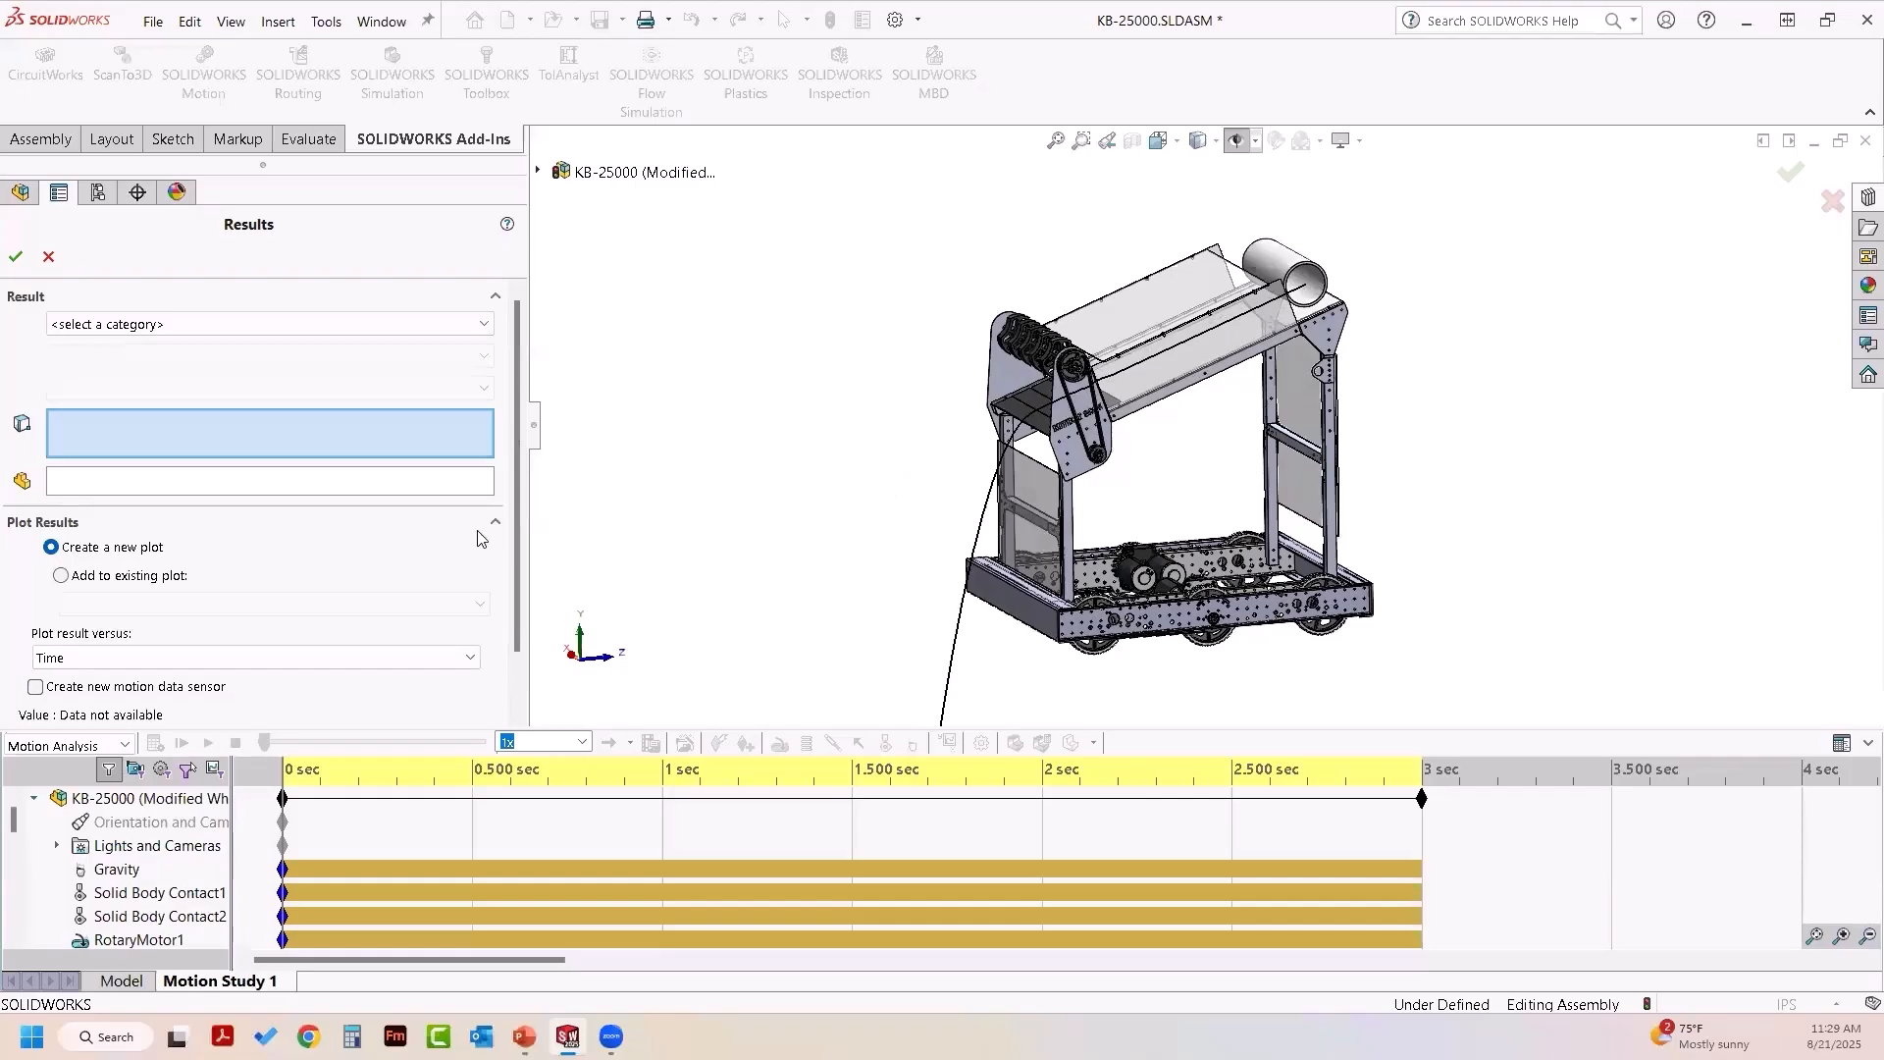
- Create a Forces plot of the Motor Torque Magnitude for RotaryMotor1 versus time, and make the plot window taller and narrower
click(324, 325)
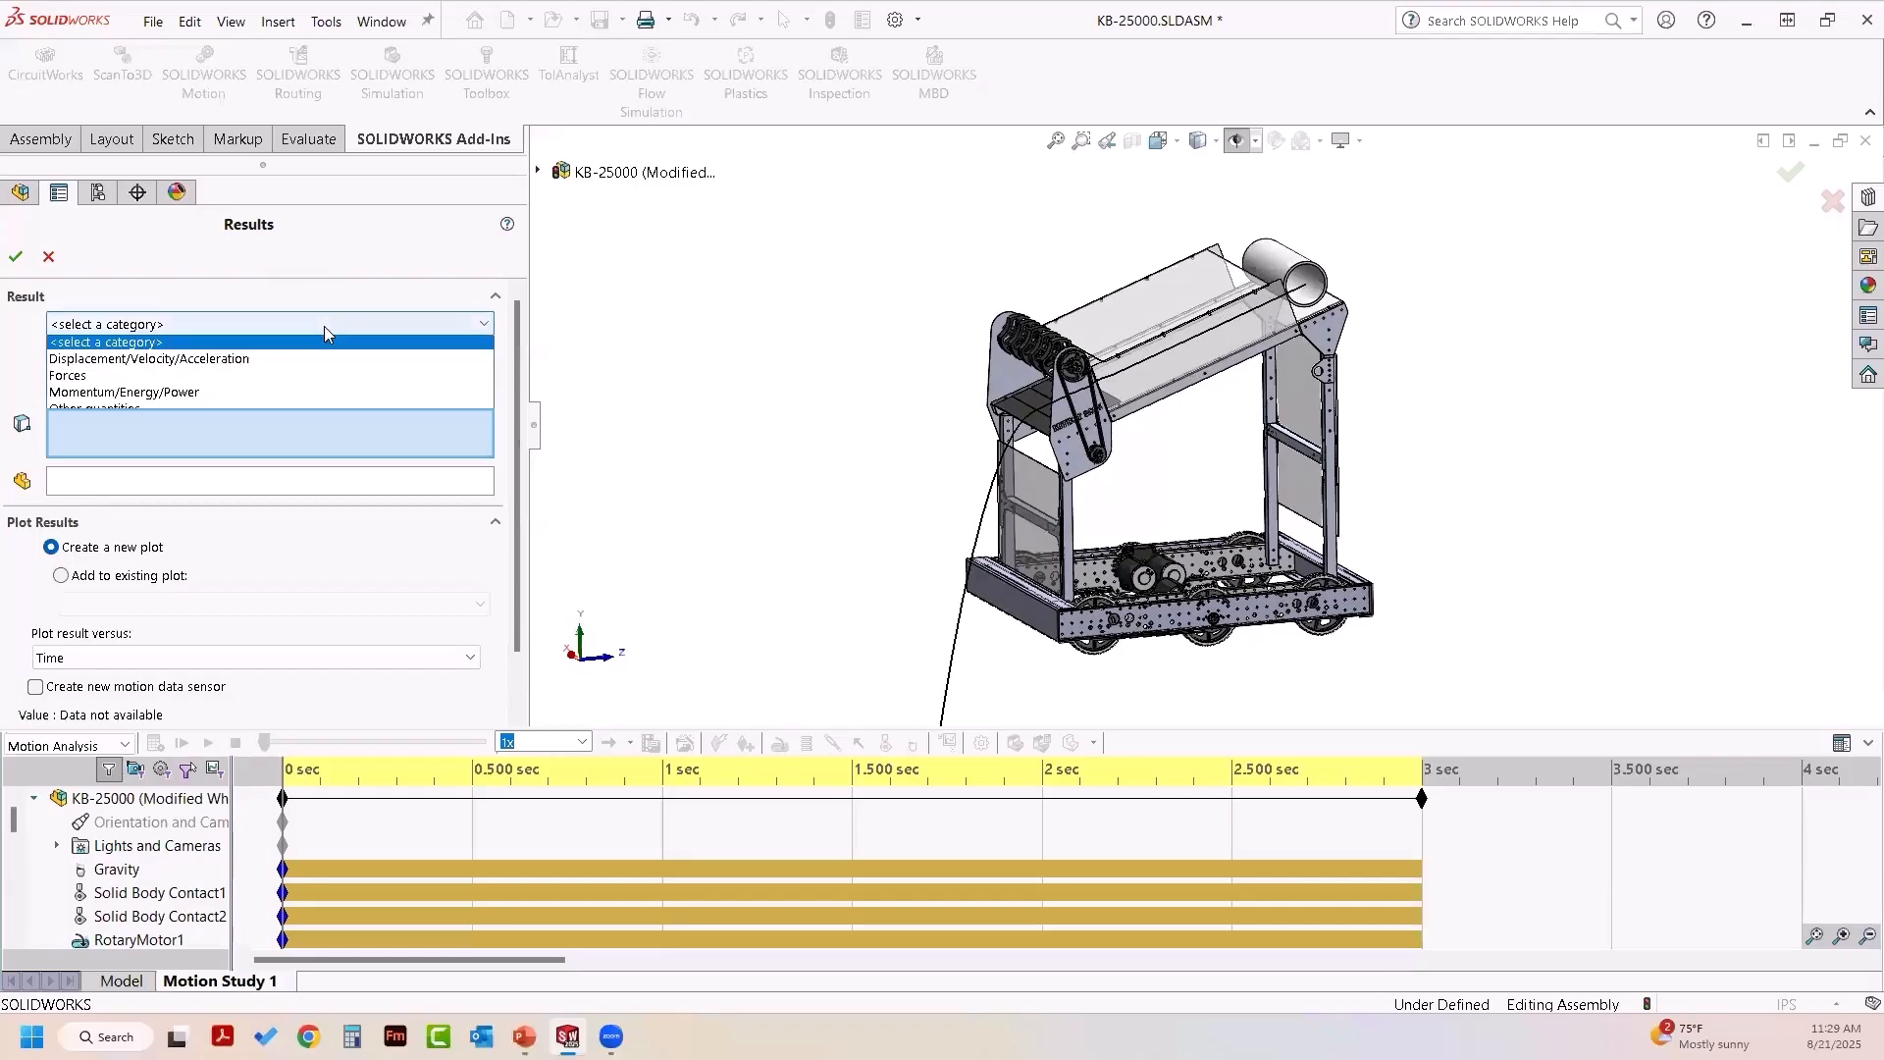
click(301, 386)
click(280, 357)
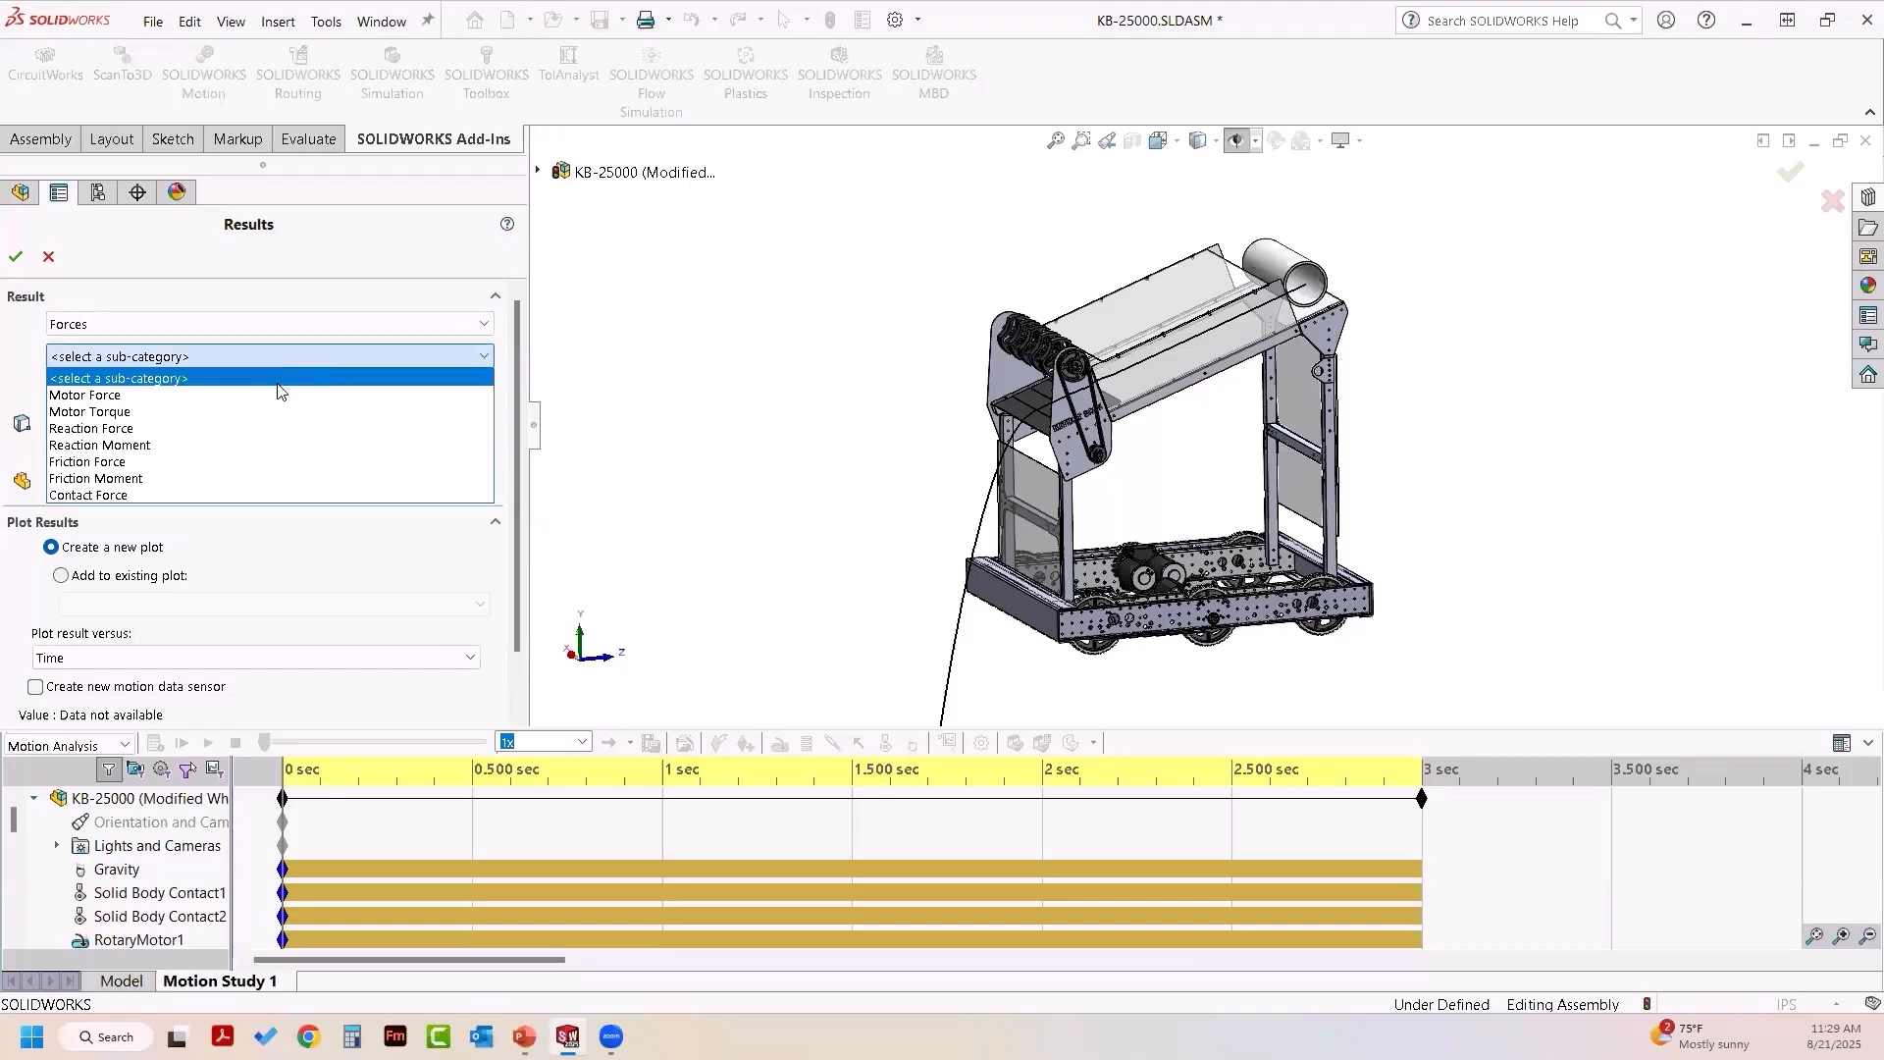
click(276, 411)
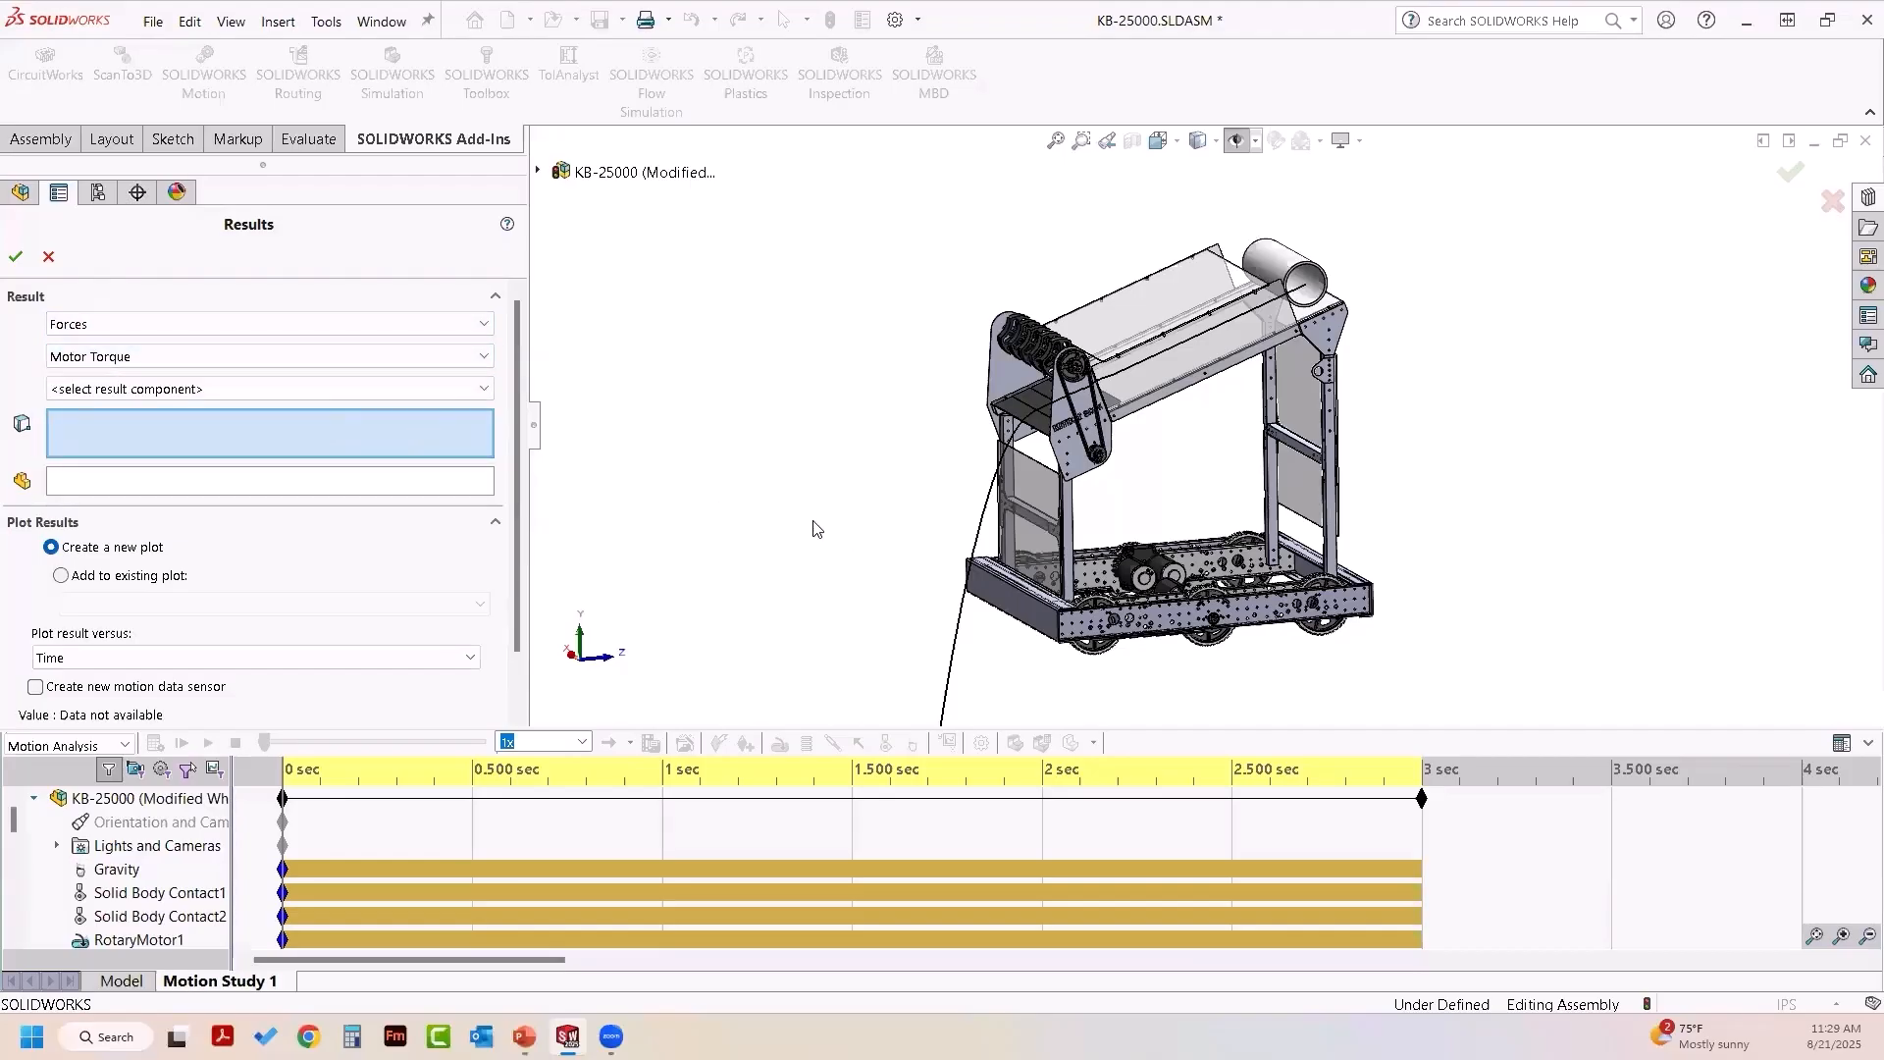
middle_drag(828, 524, 841, 534)
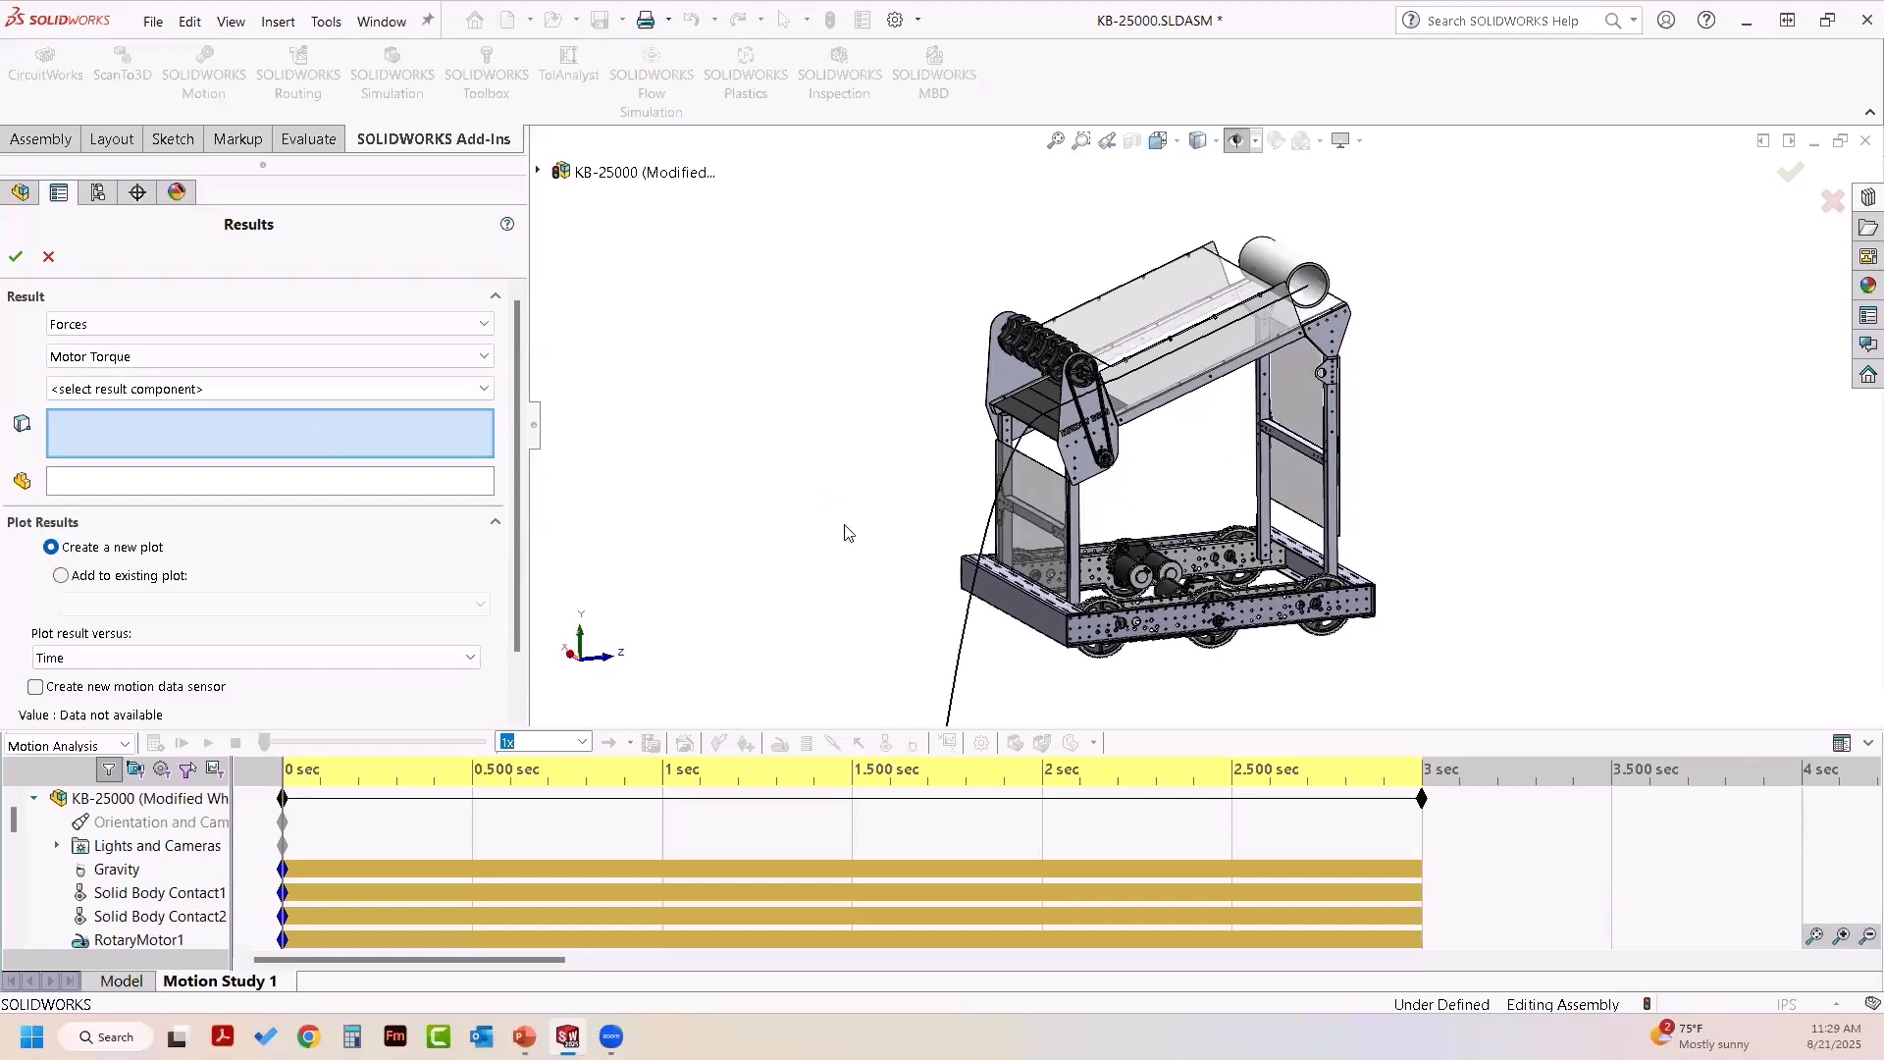
click(227, 397)
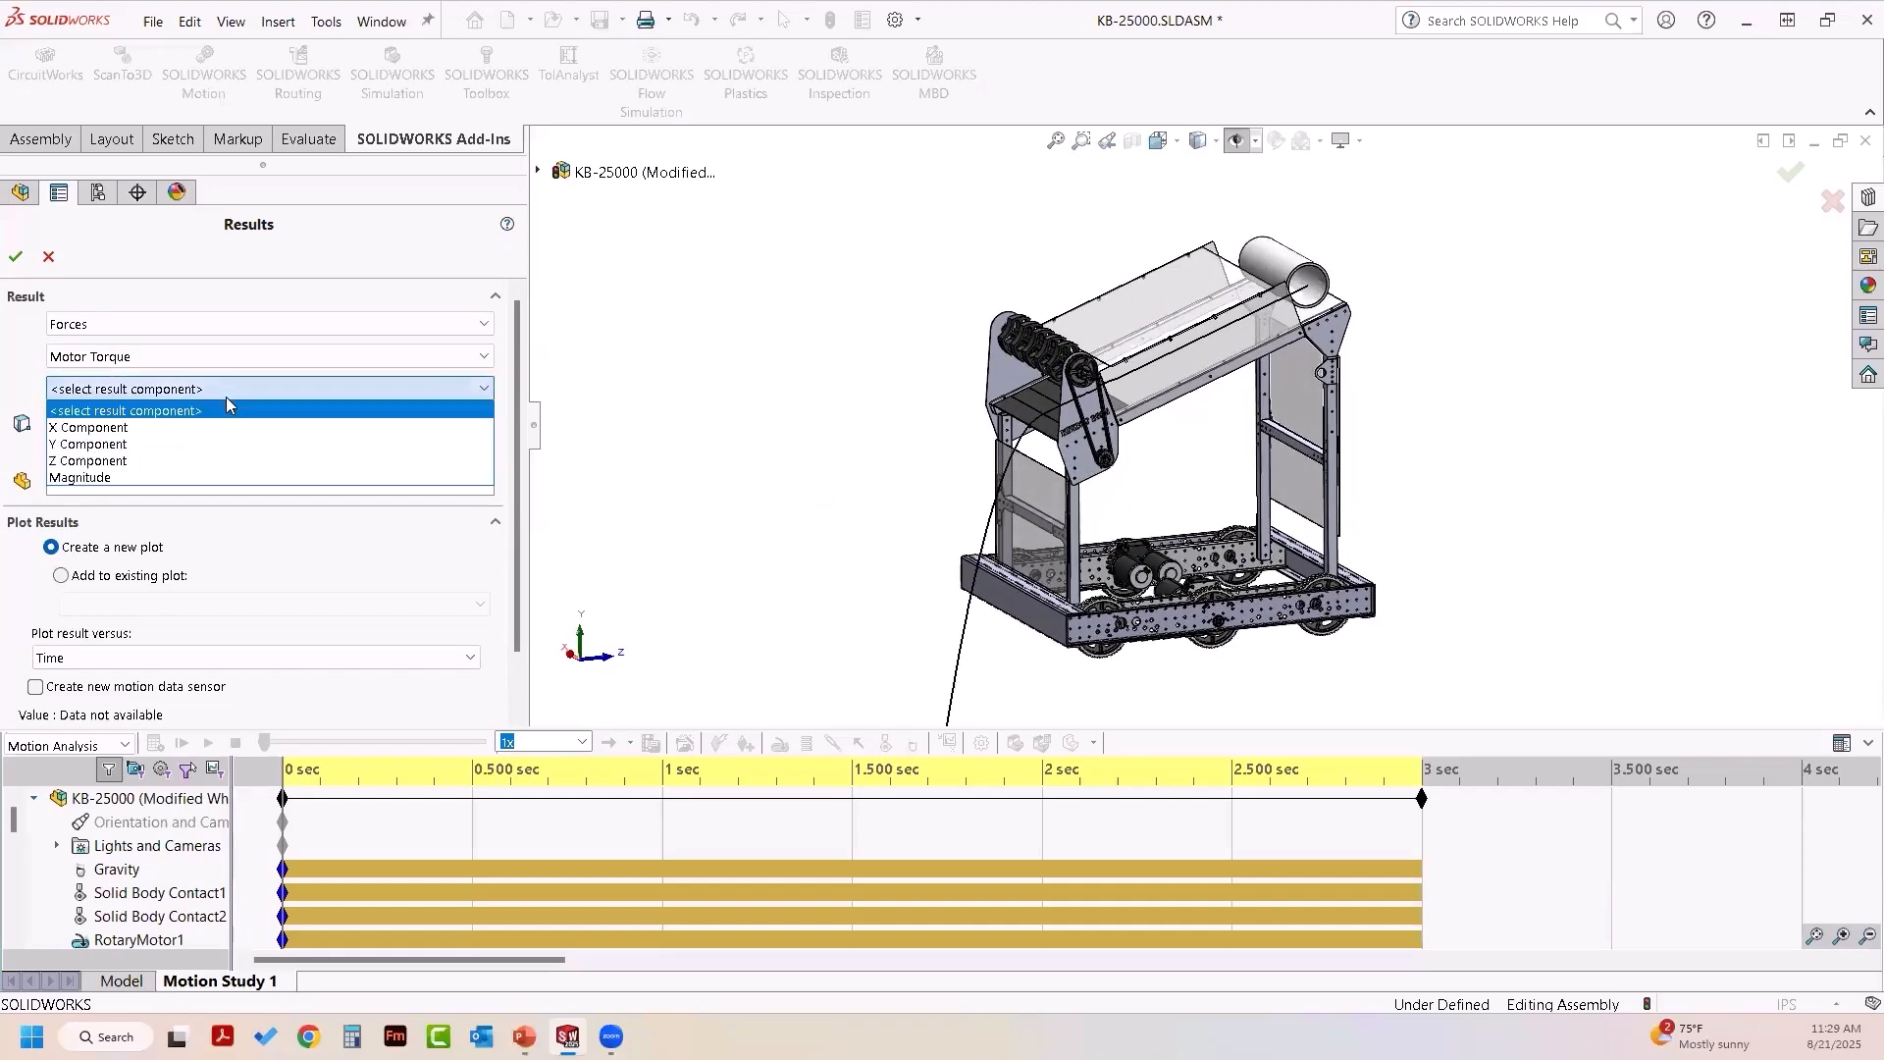
click(199, 478)
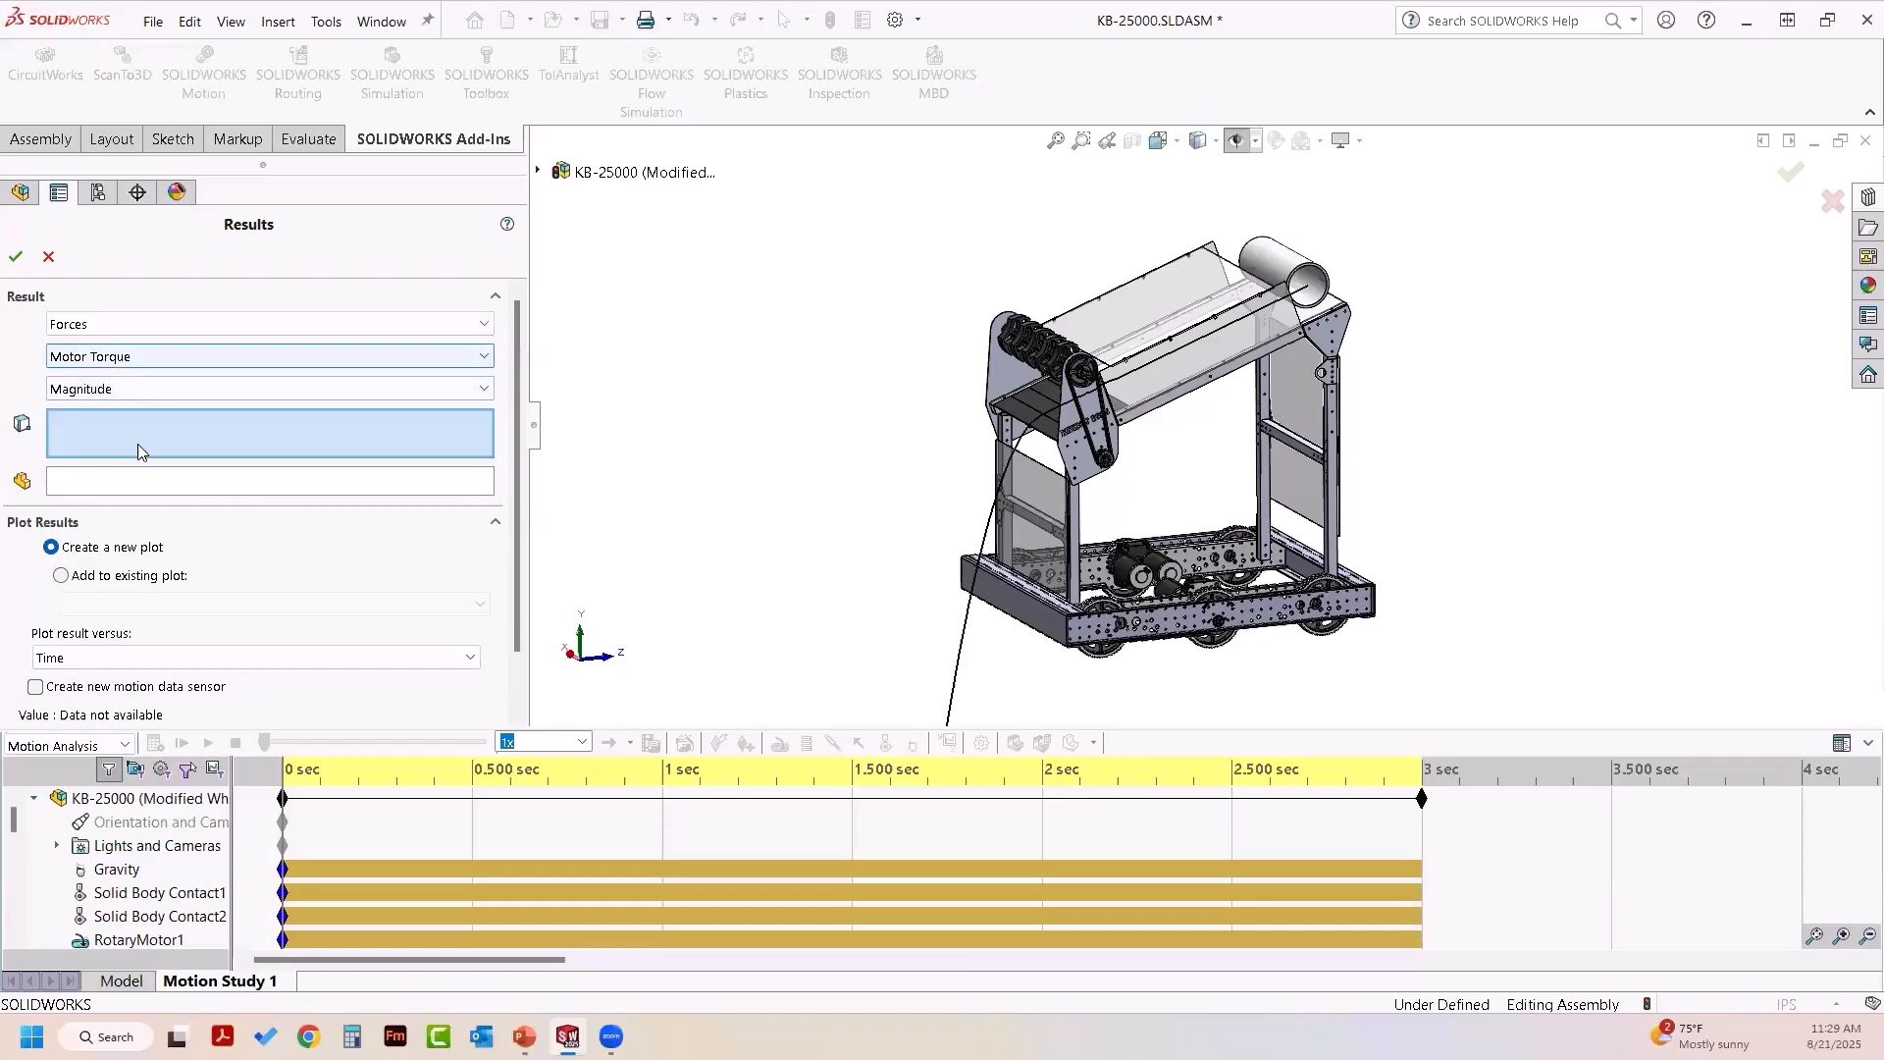
click(134, 940)
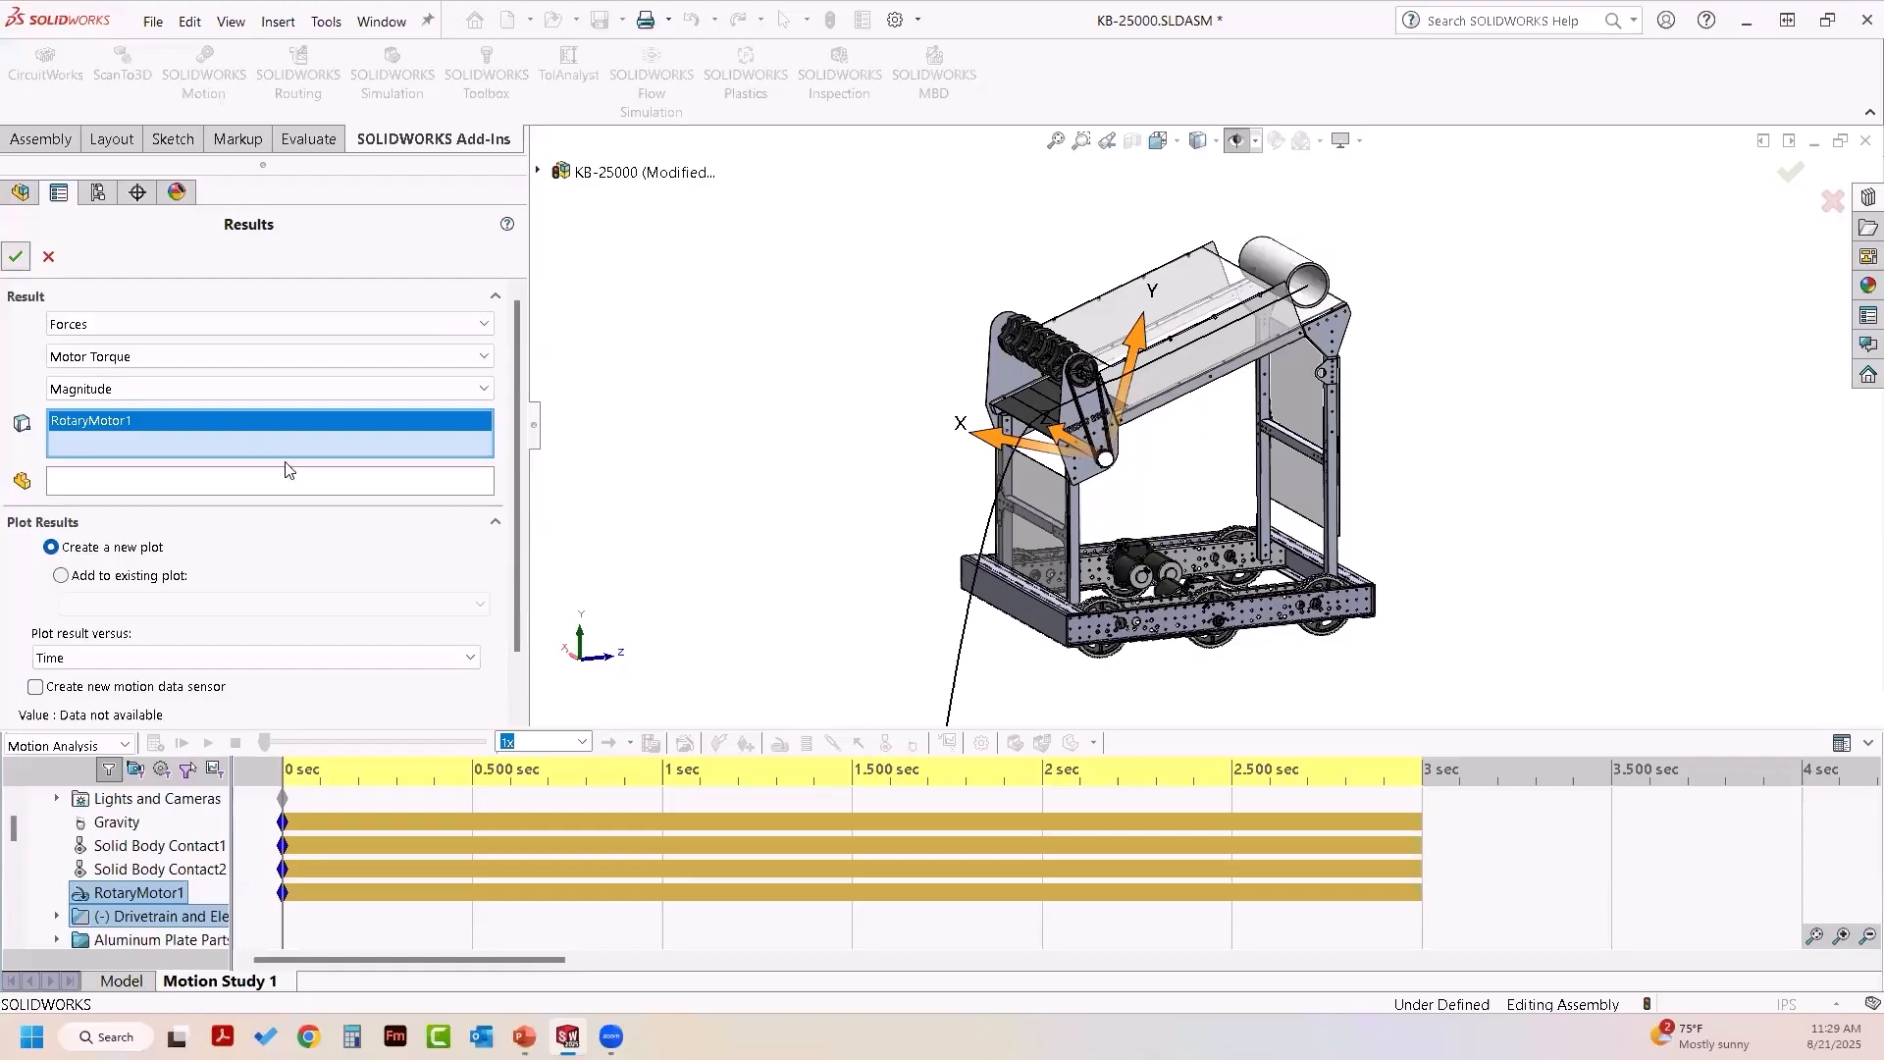
key(Return)
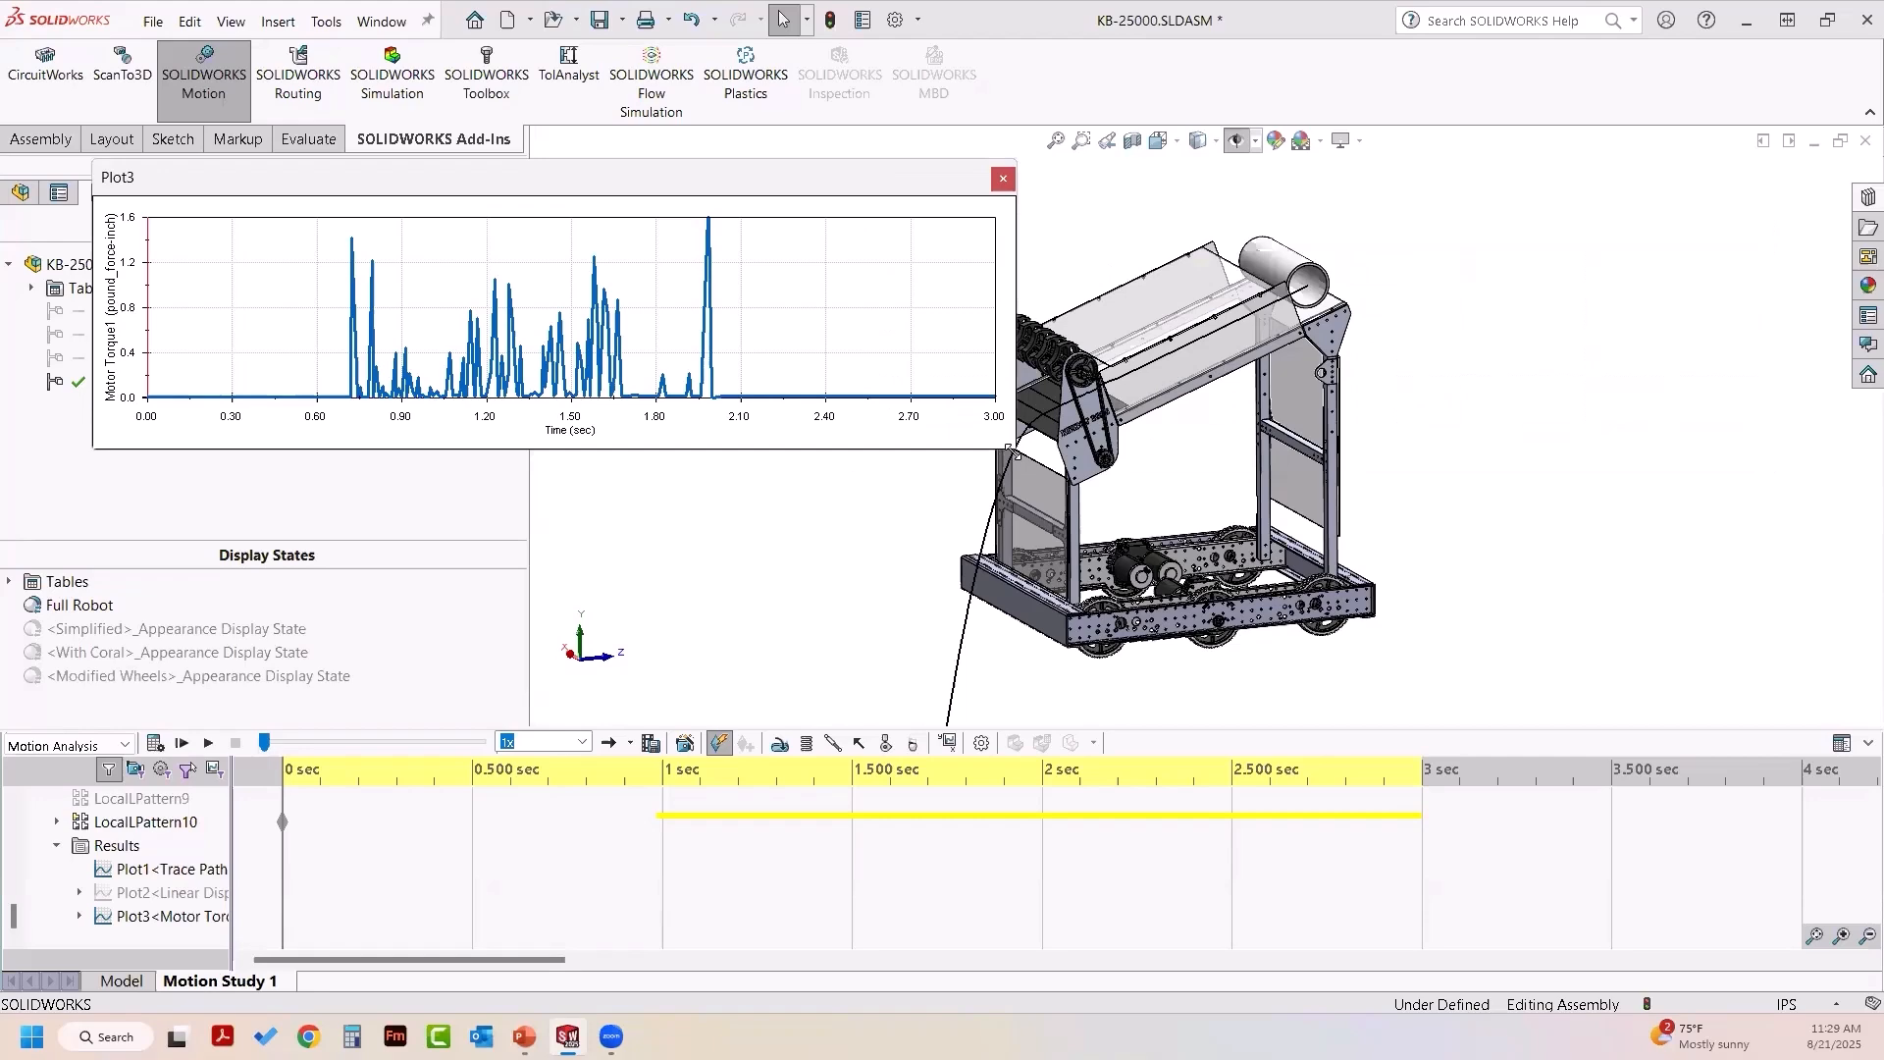
drag(848, 651, 849, 649)
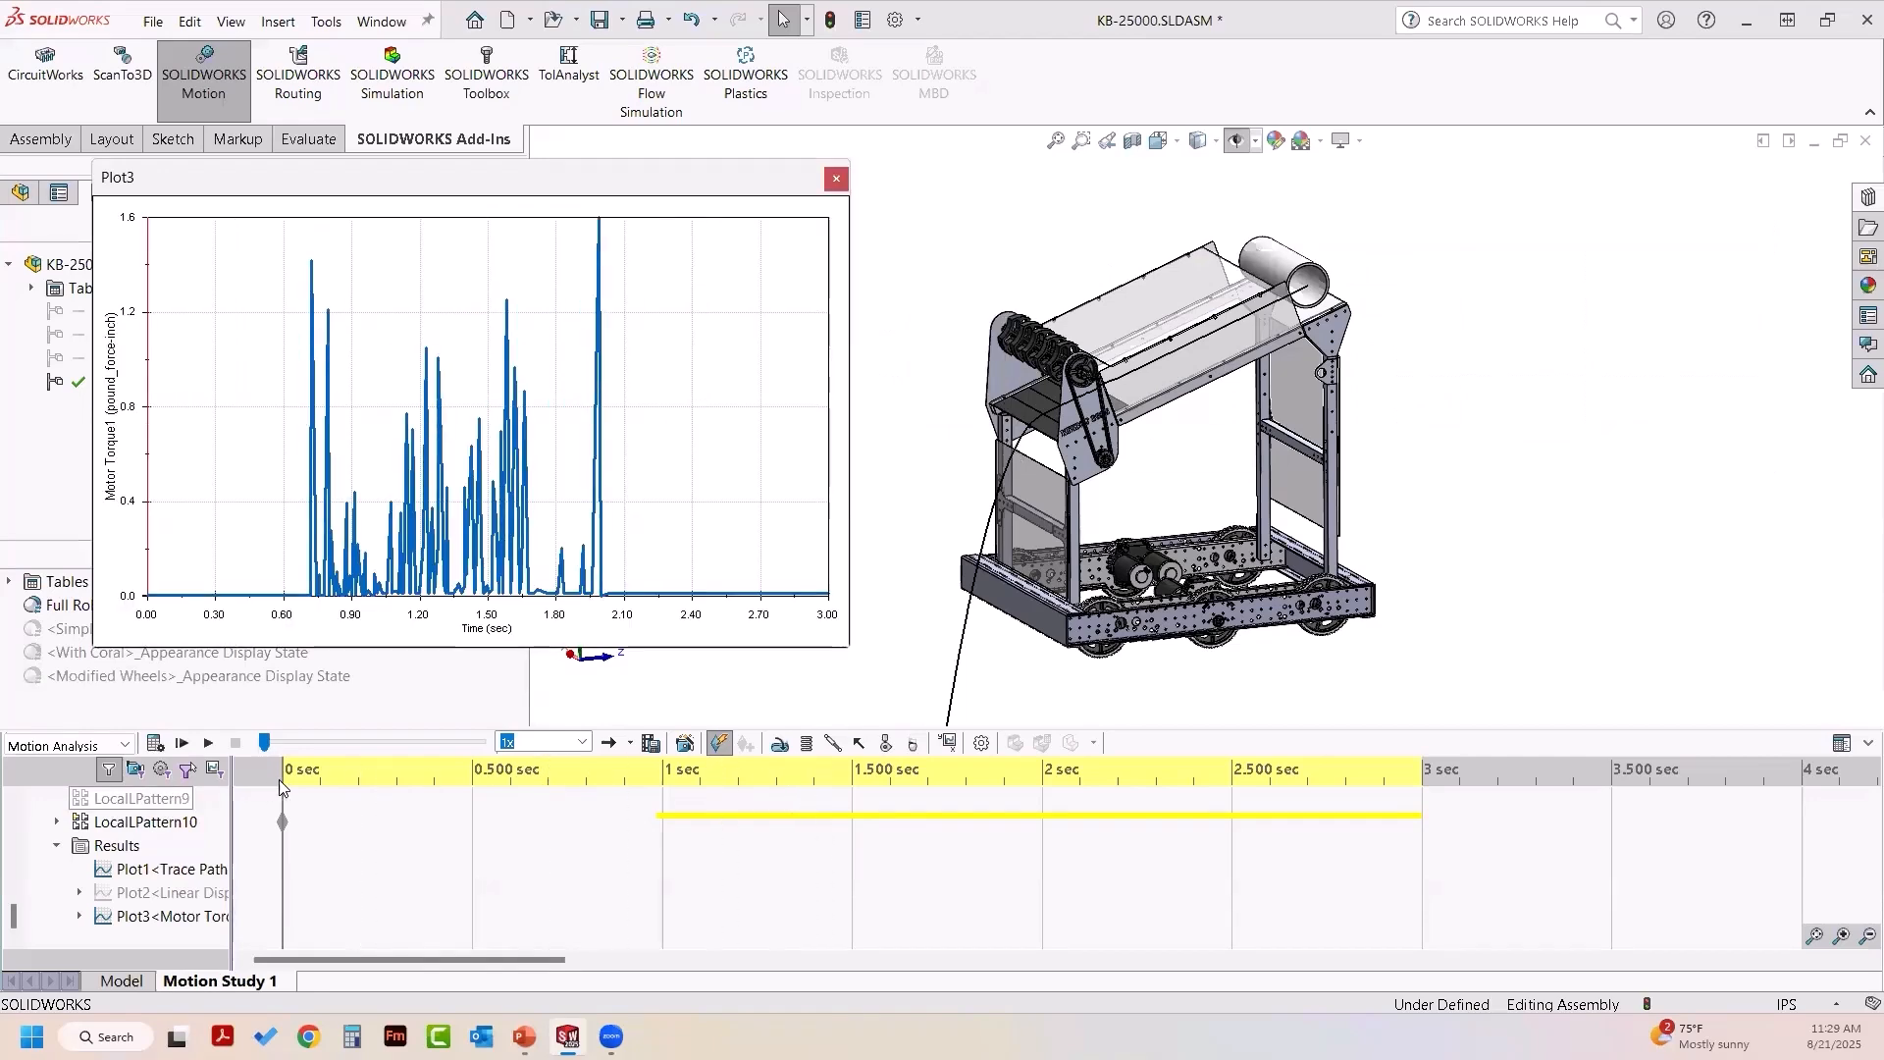
- Scrub the timeline to about 1.6, 2.05 and 1.7 seconds to compare the coral's motion with the motor torque peaks, and close the plot
mouse_move(283, 777)
mouse_down()
mouse_move(708, 817)
mouse_move(991, 803)
mouse_move(890, 797)
mouse_up()
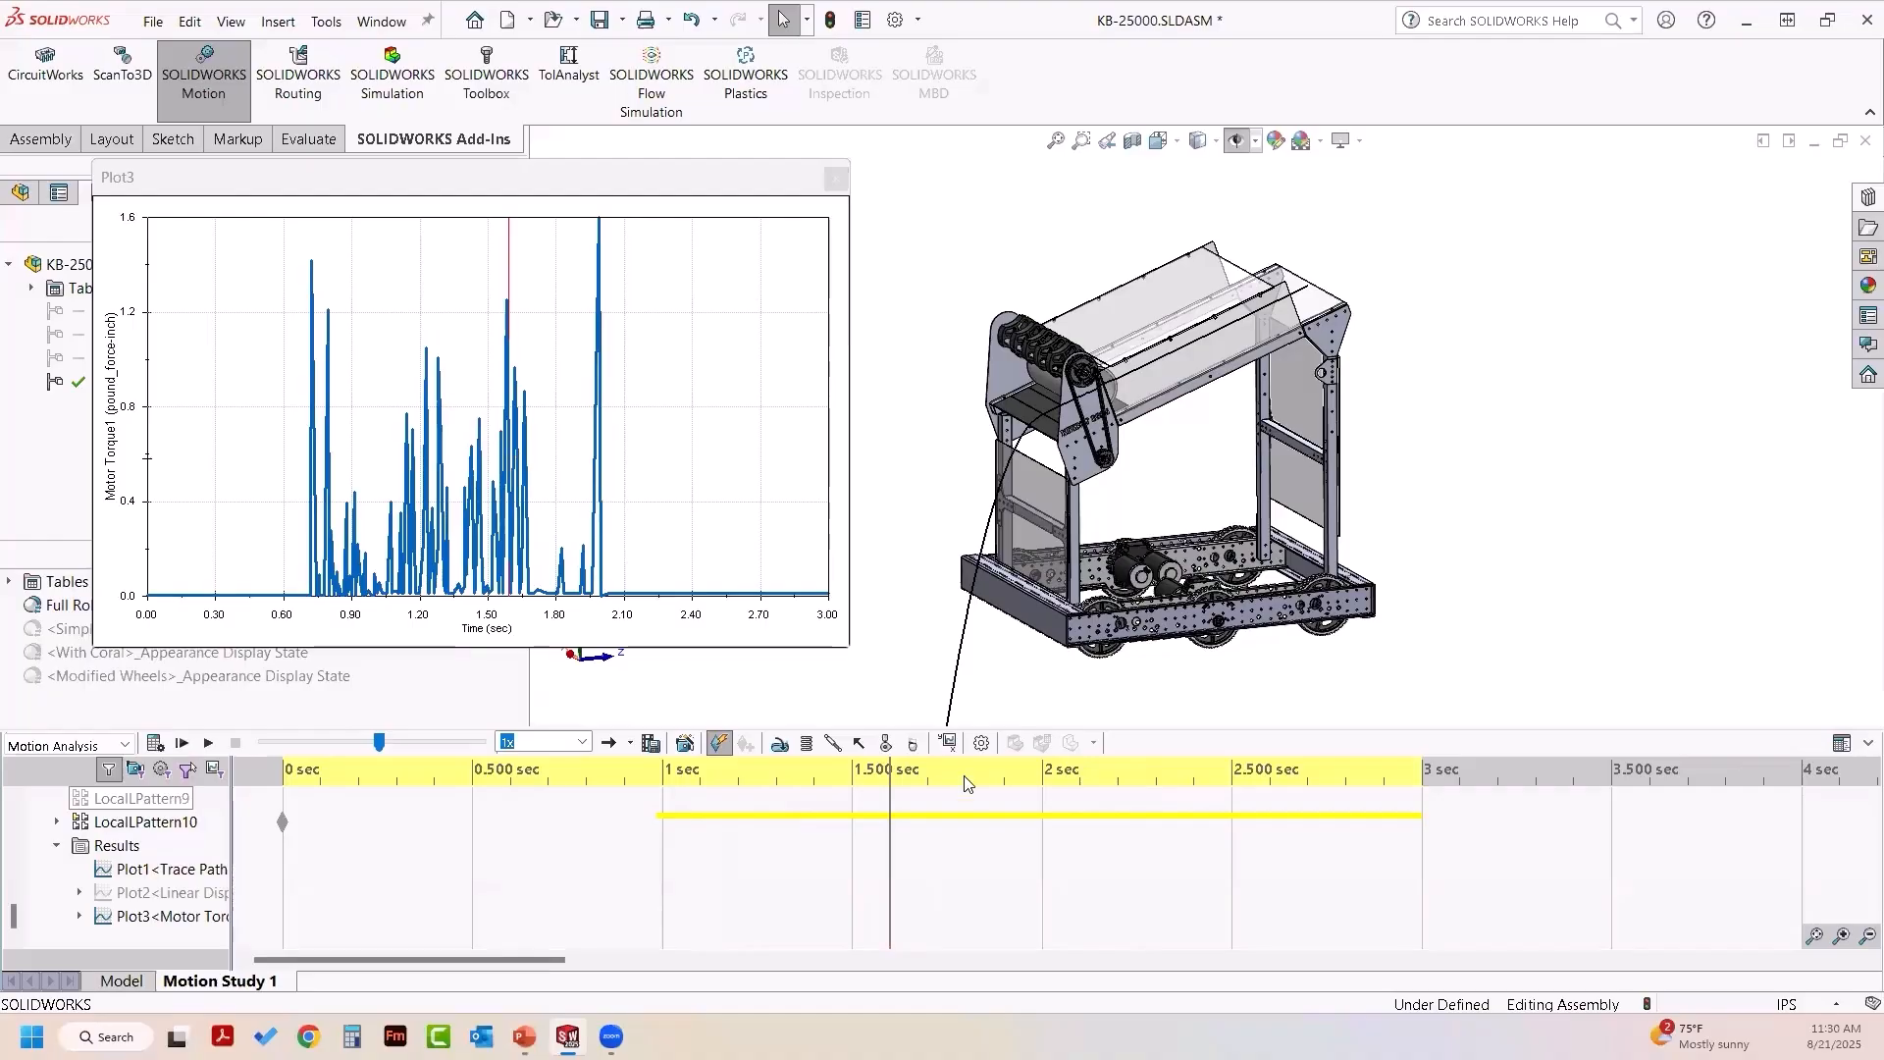
drag(904, 768, 1060, 778)
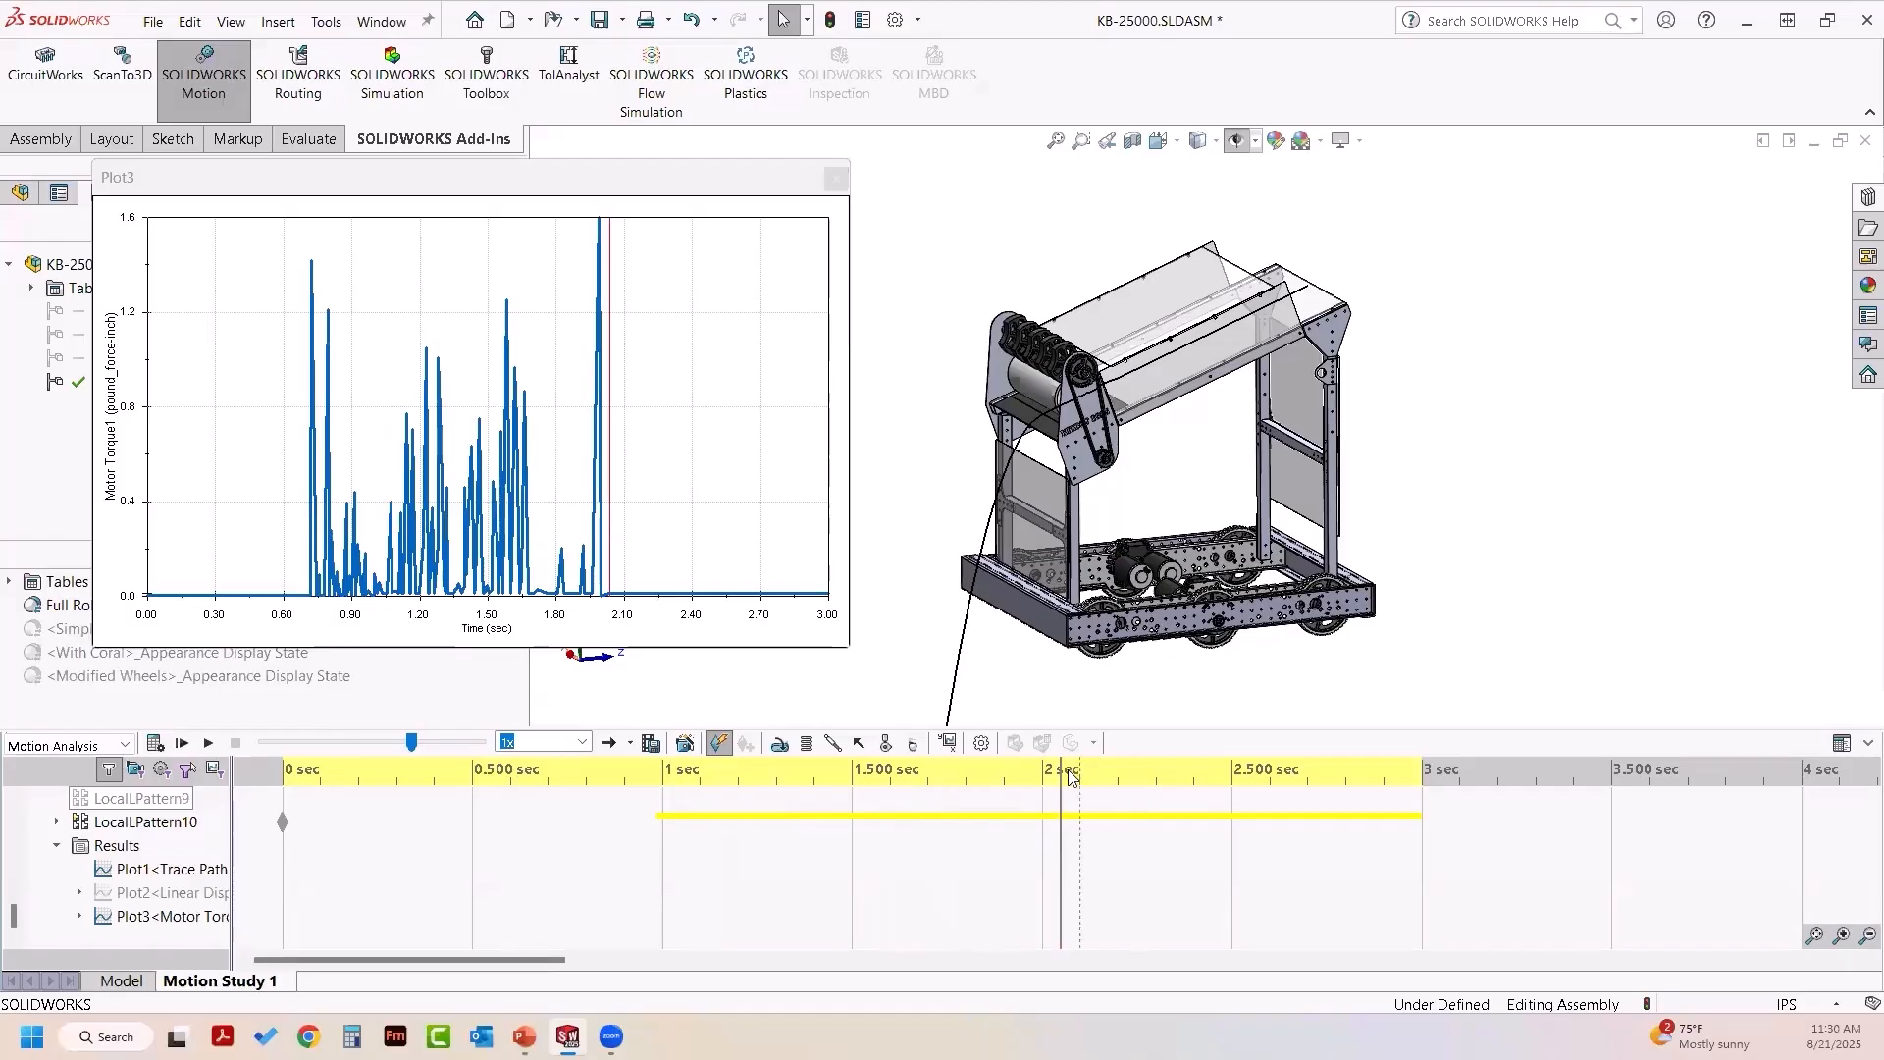
mouse_move(1062, 771)
mouse_down()
mouse_move(1161, 772)
mouse_move(927, 775)
mouse_up()
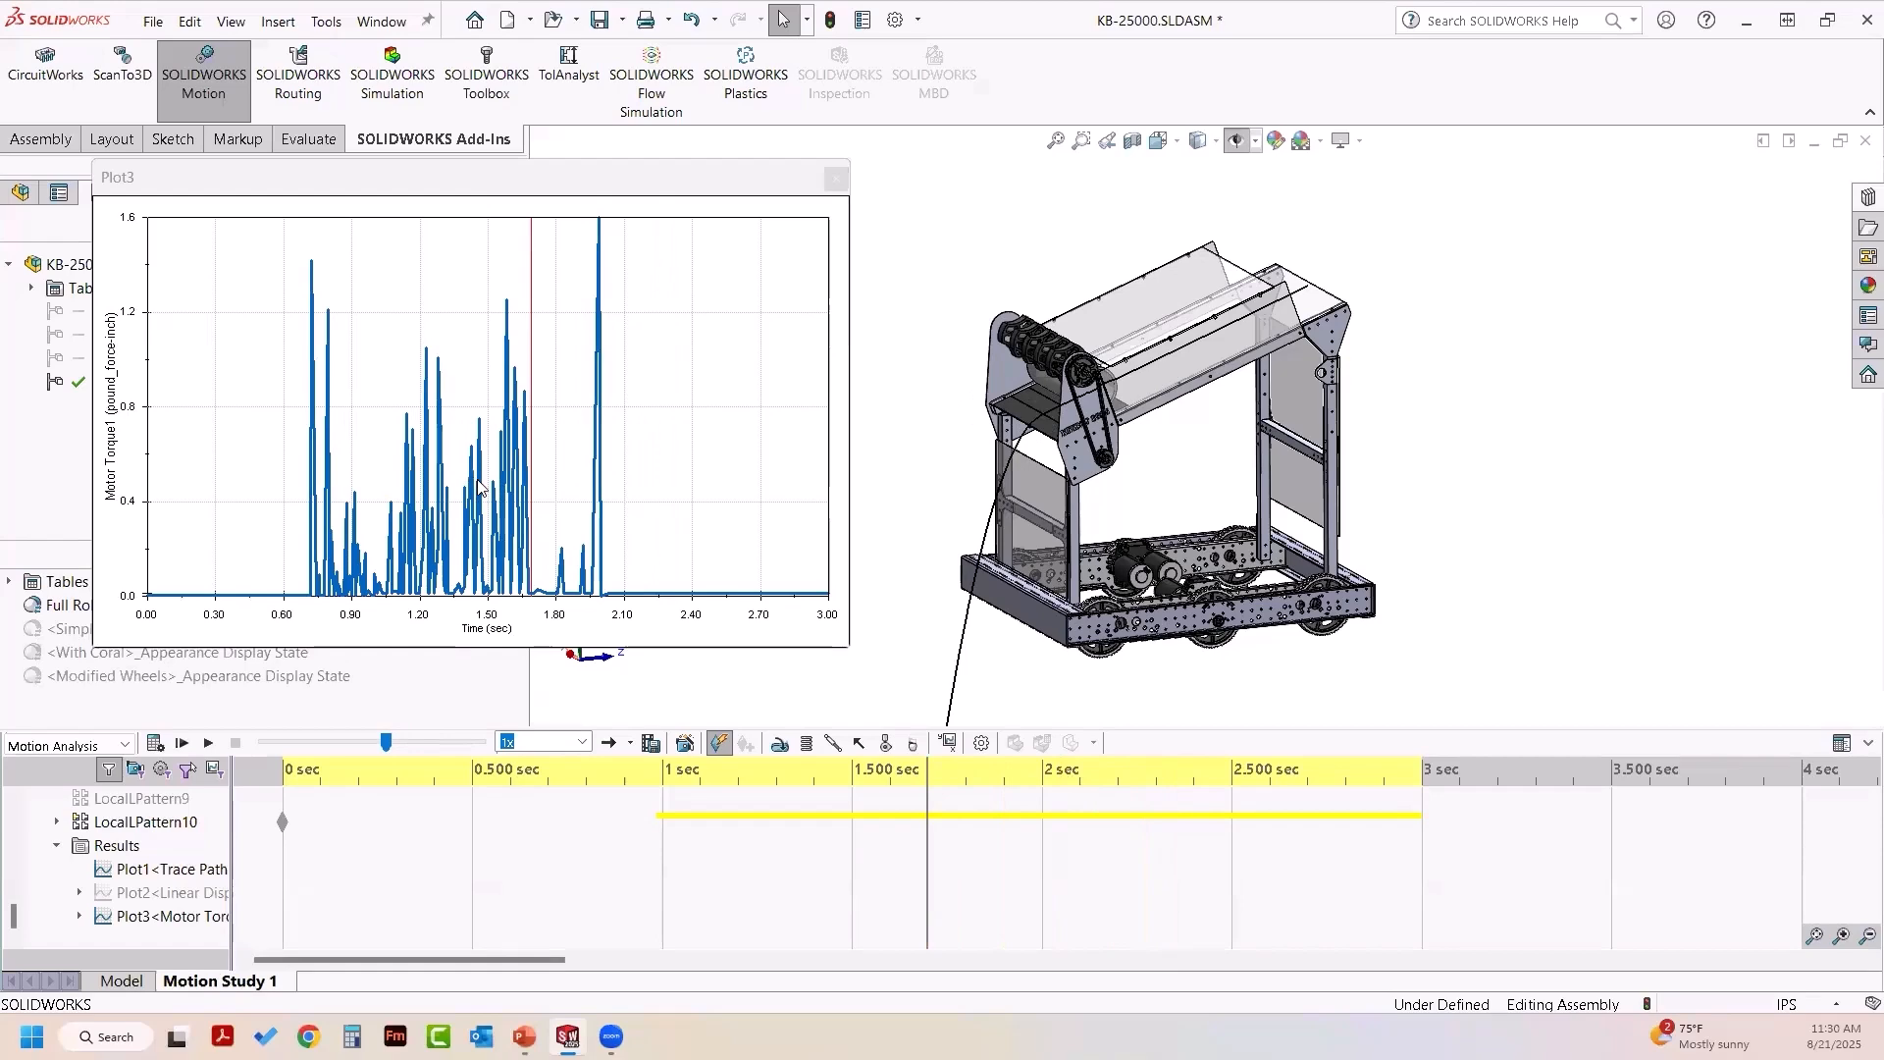
click(836, 179)
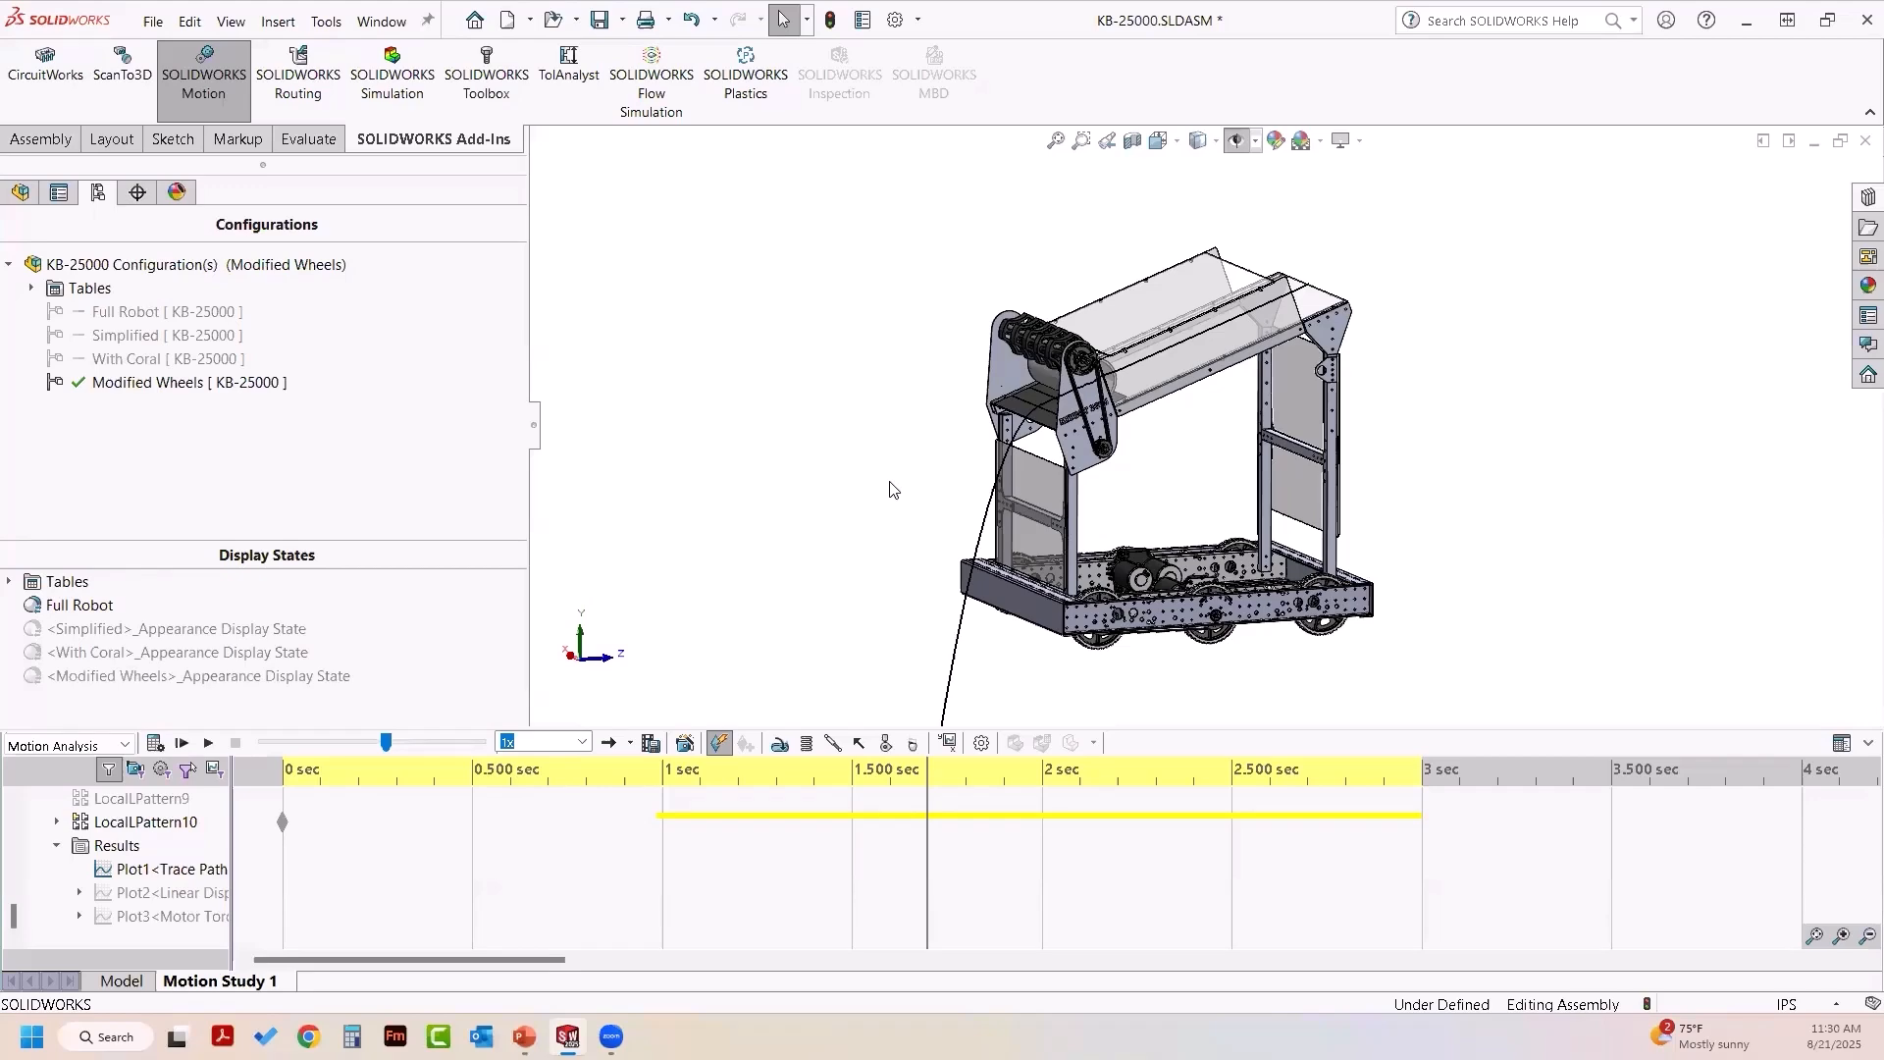
- Close the KB-25000 assembly without saving its changes and open the recent GrabberAssembly.SLDASM
middle_drag(837, 481, 828, 504)
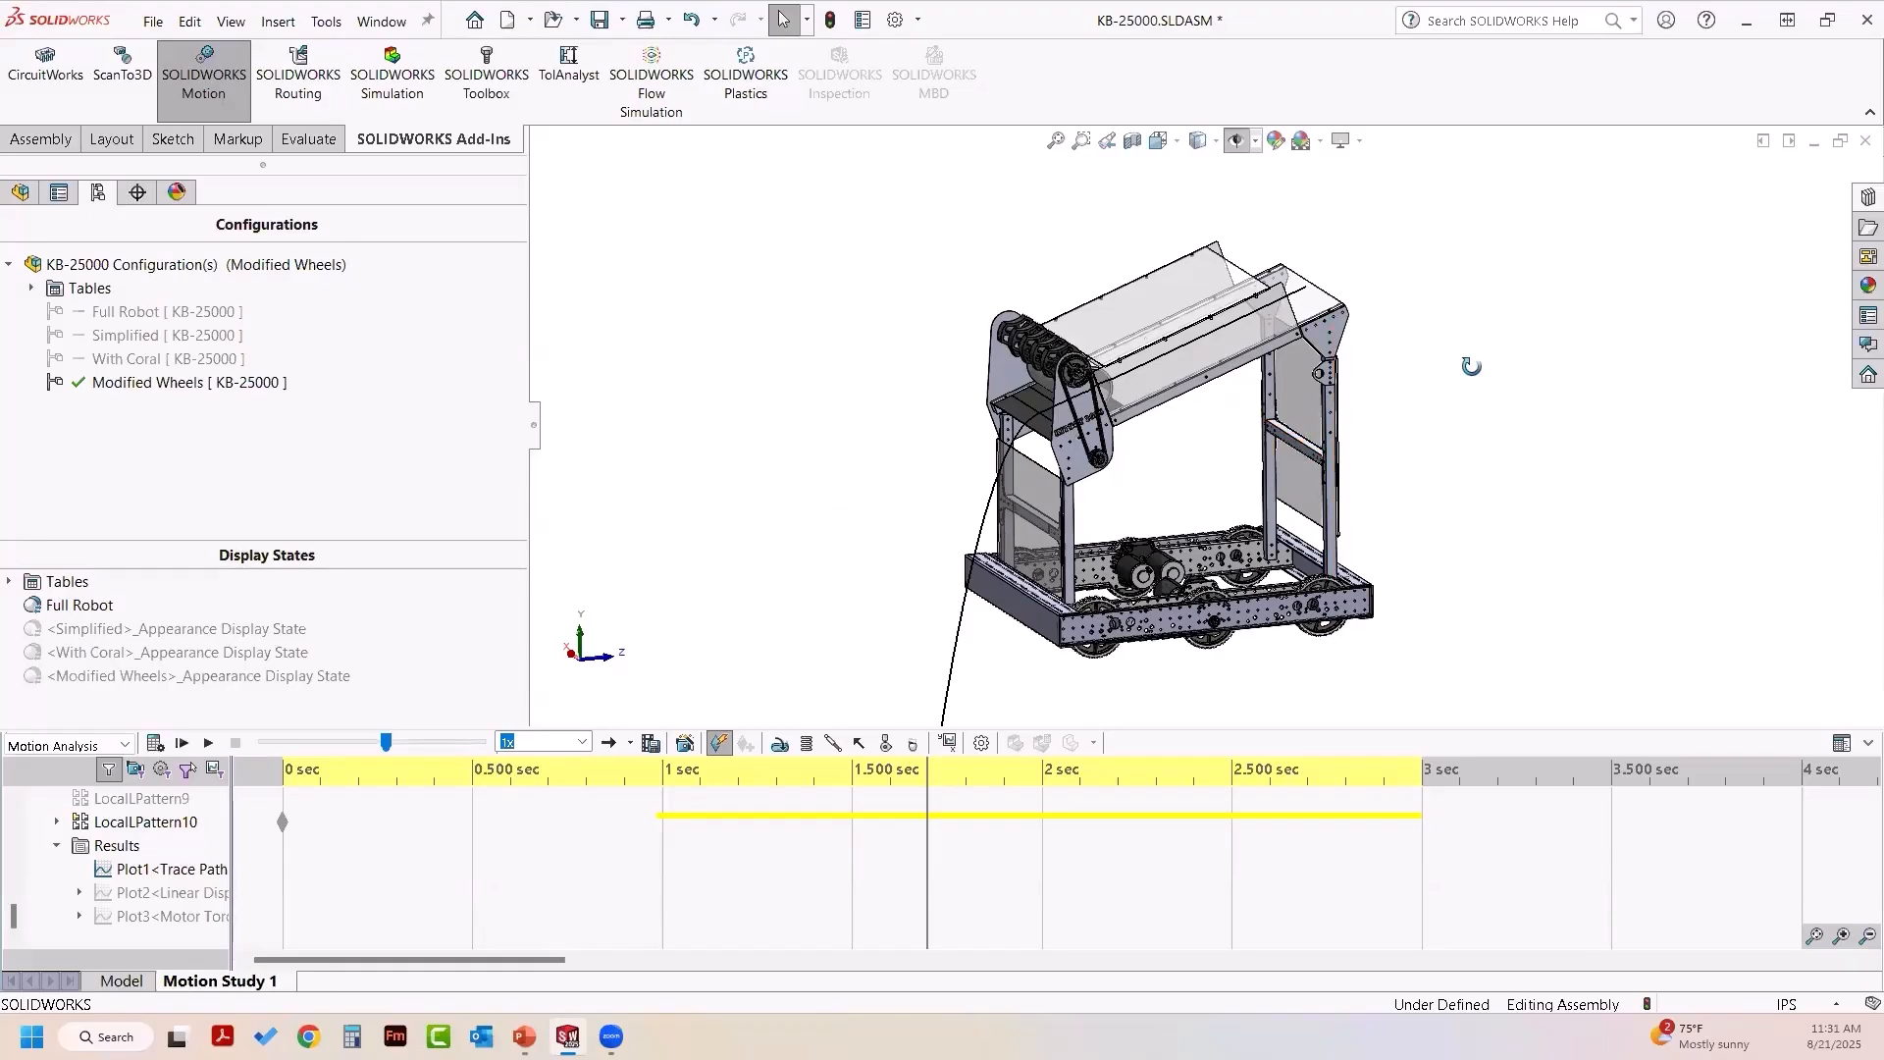
middle_drag(1464, 365, 1515, 350)
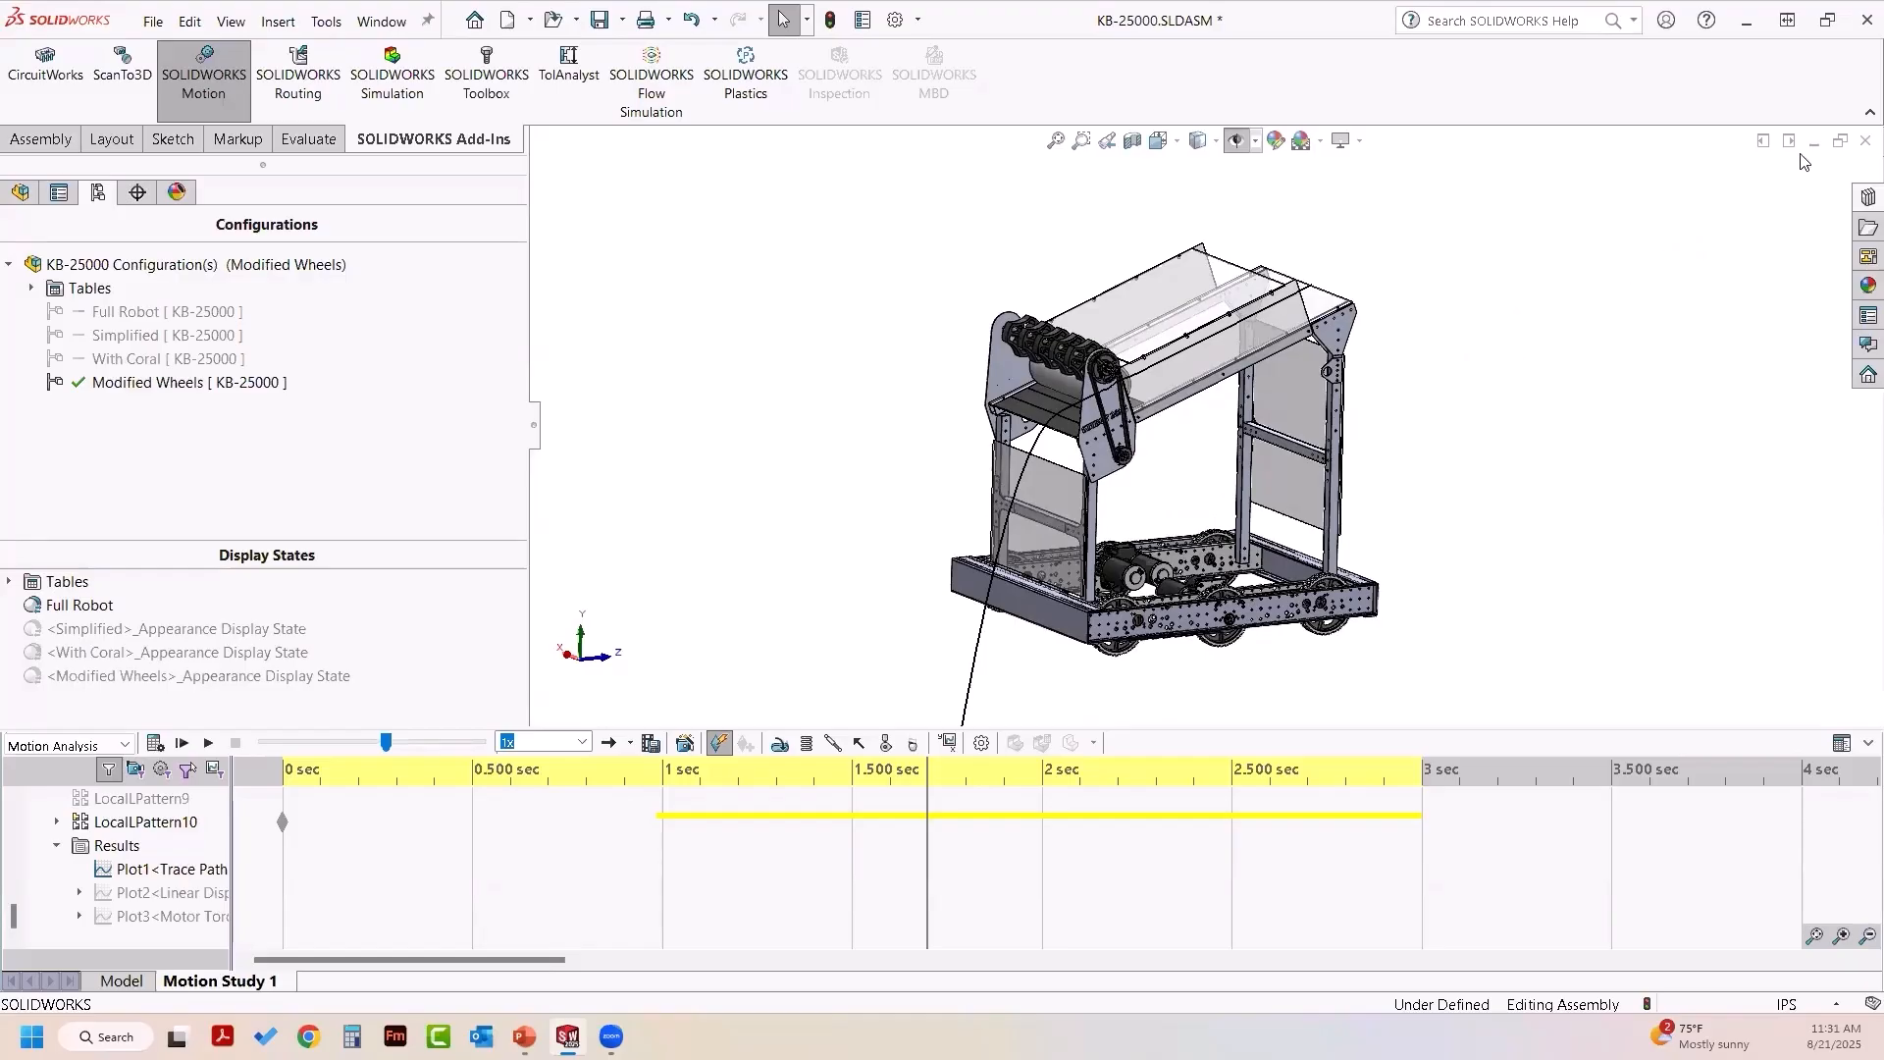
click(1861, 140)
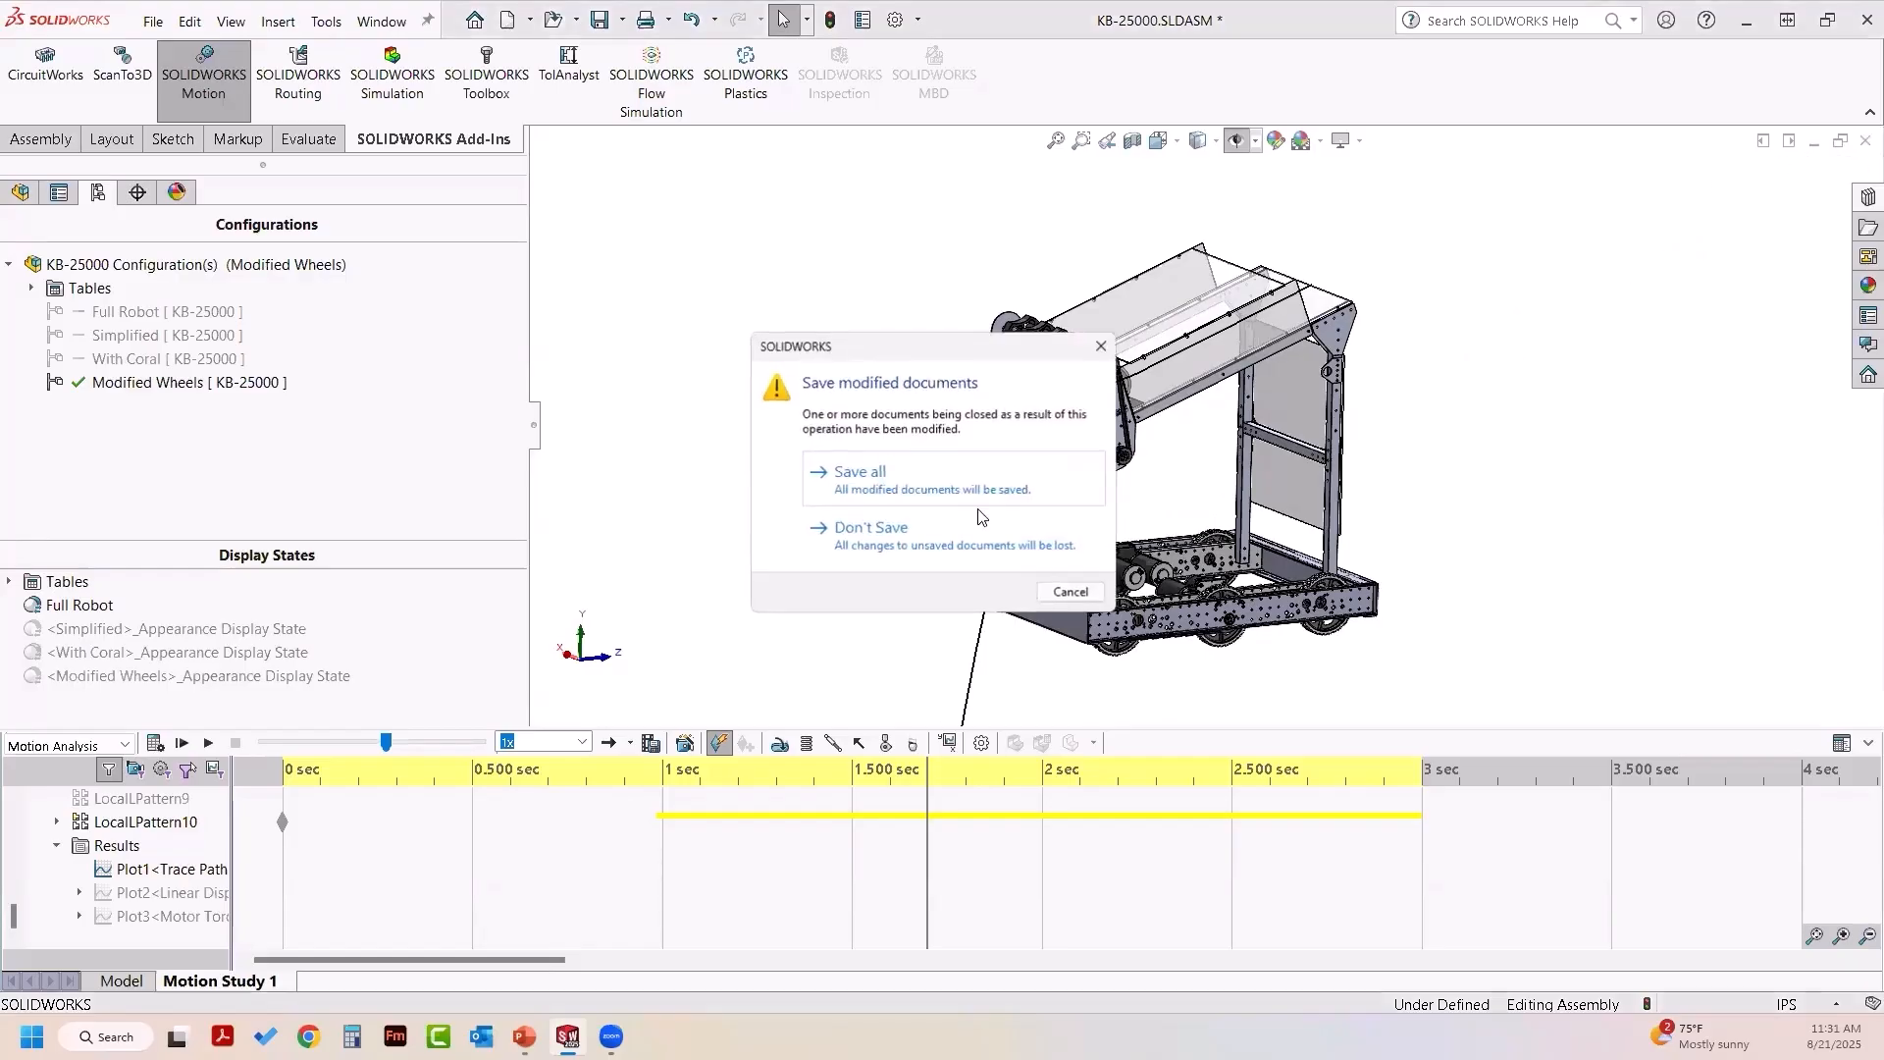
click(949, 543)
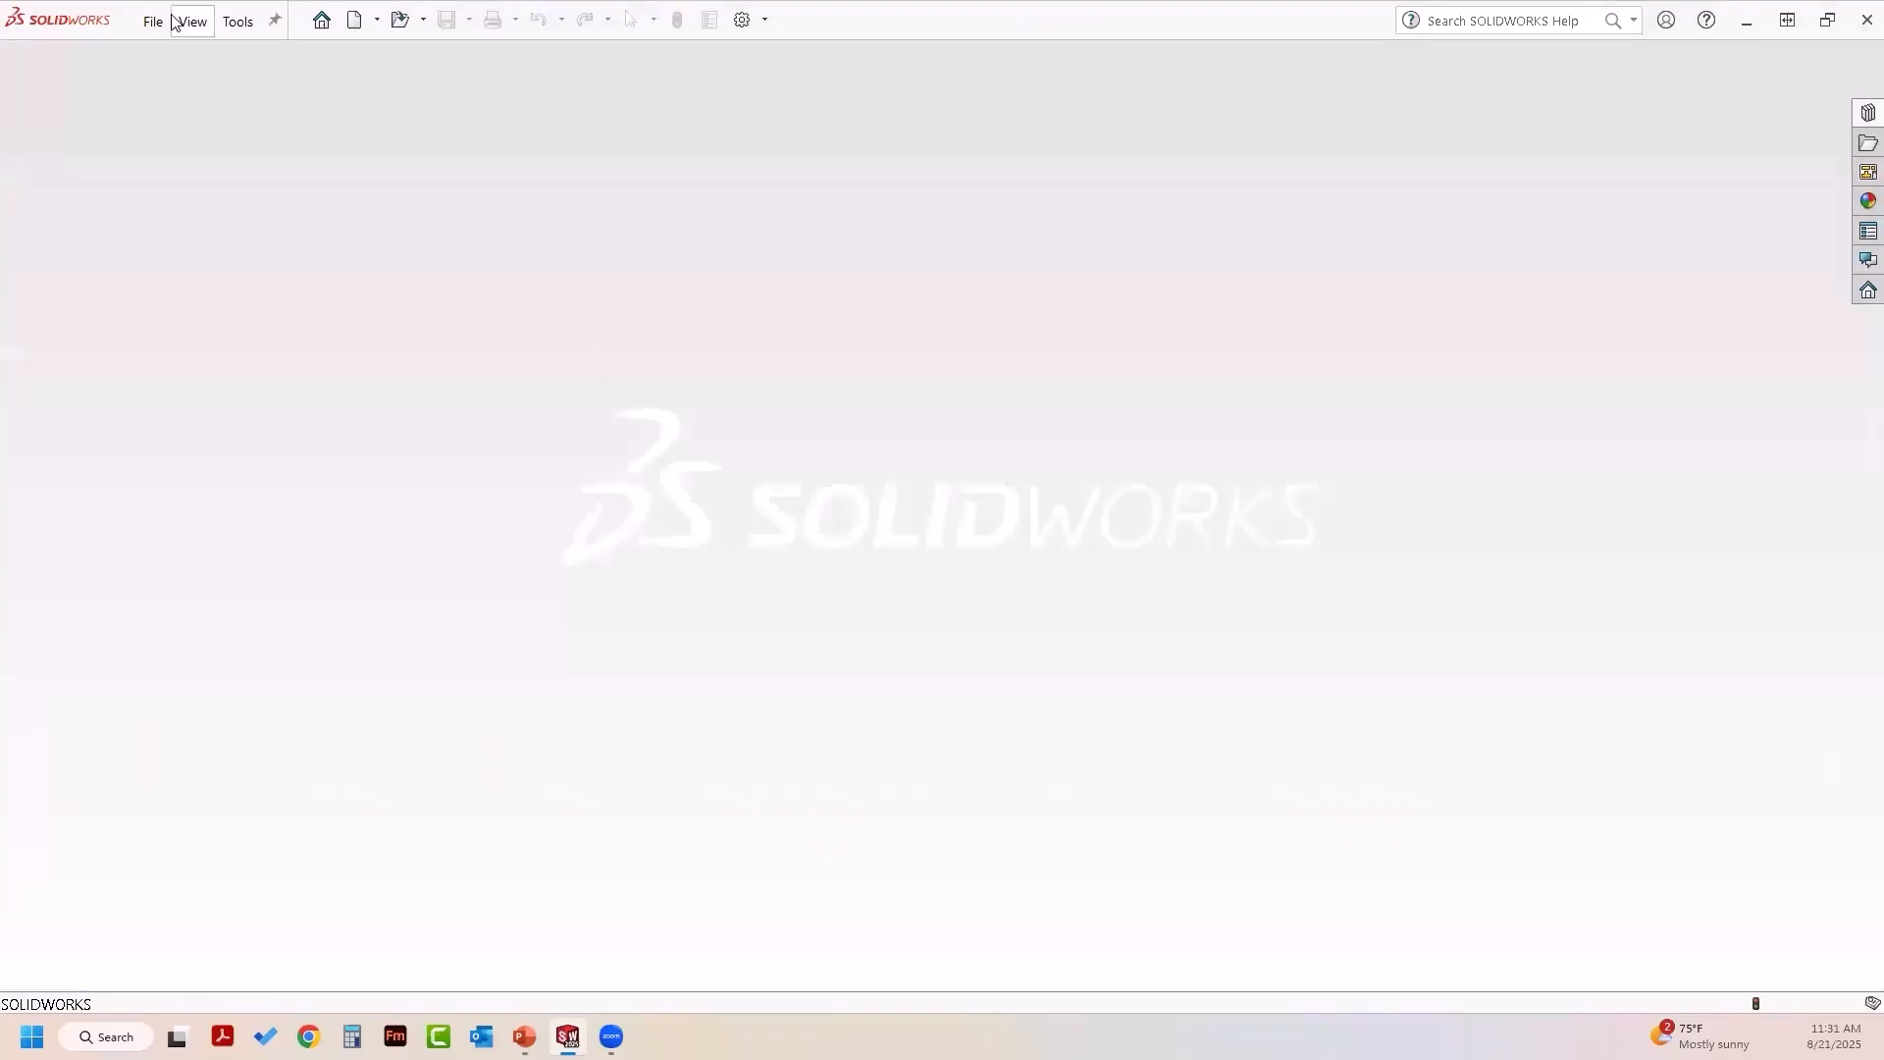
click(154, 20)
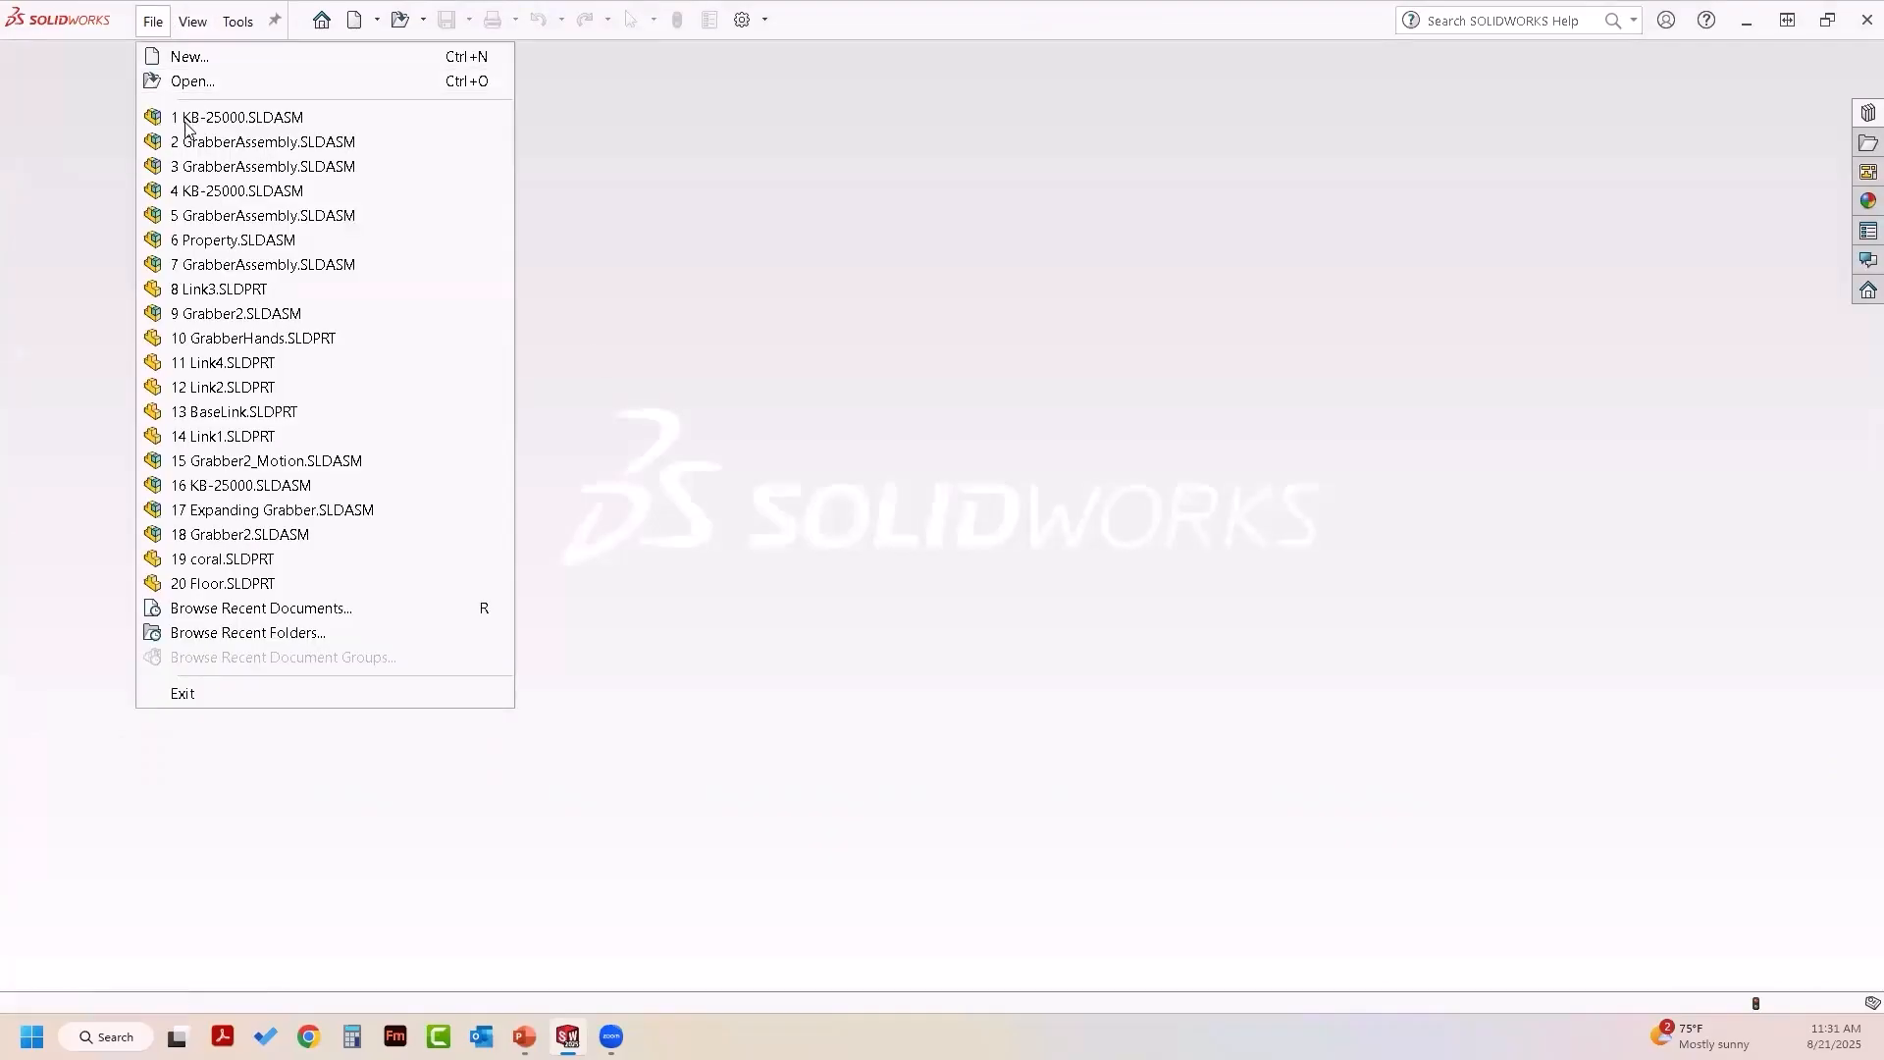
click(283, 220)
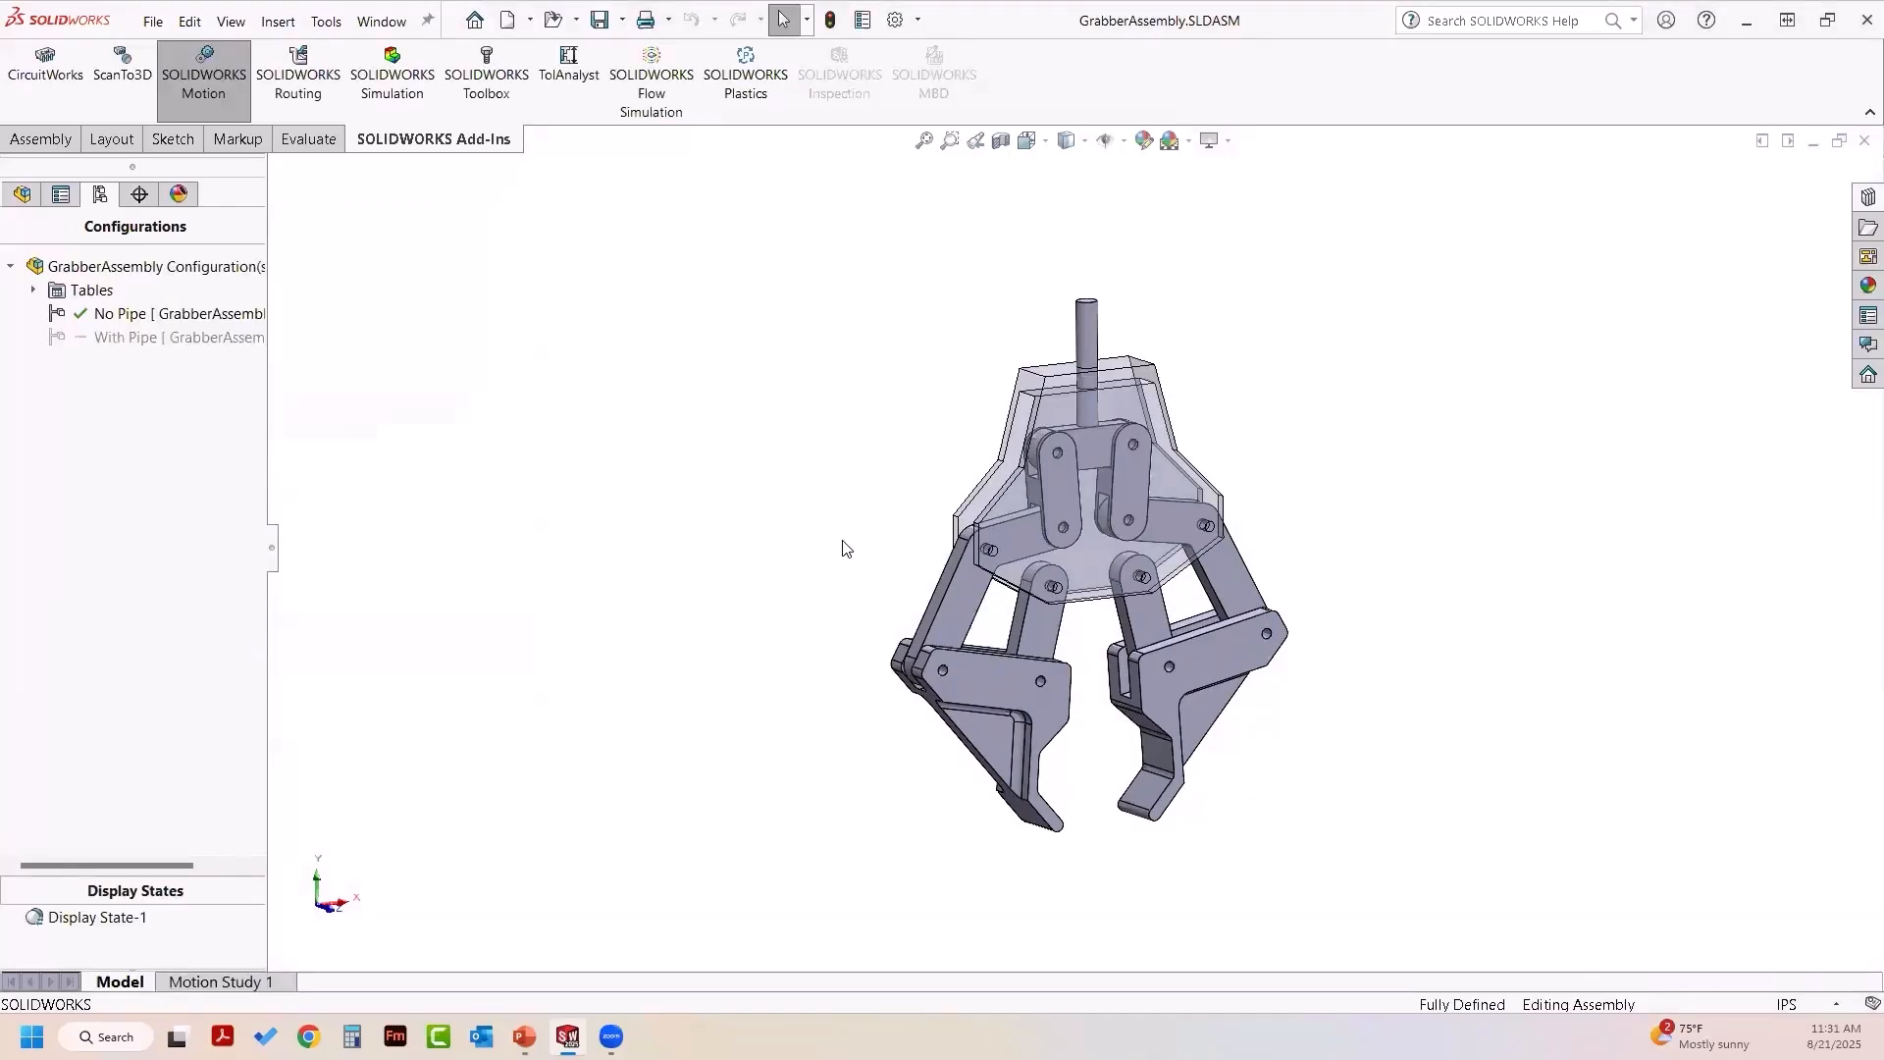
- Move the Link1 rod upward in the No Pipe configuration so the grabber hands close together
ctrl+middle_drag(794, 549, 733, 570)
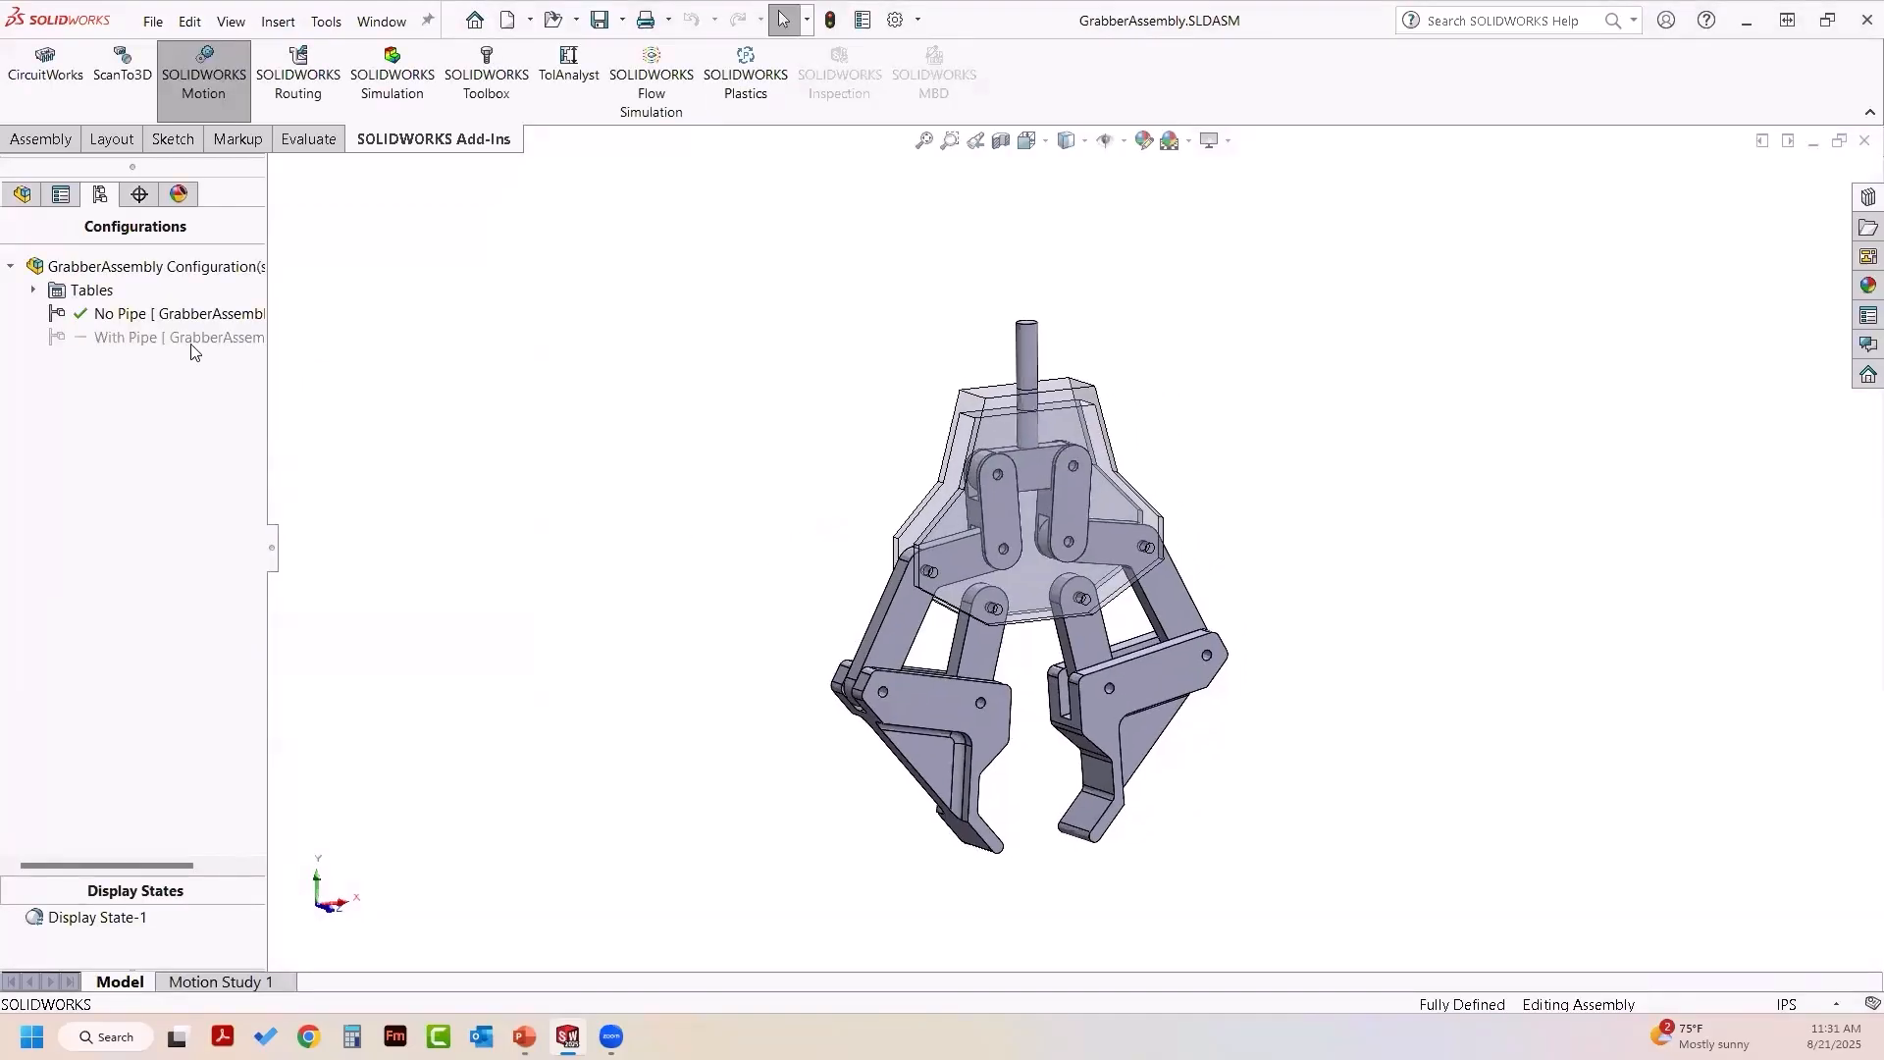
drag(1027, 324, 1028, 273)
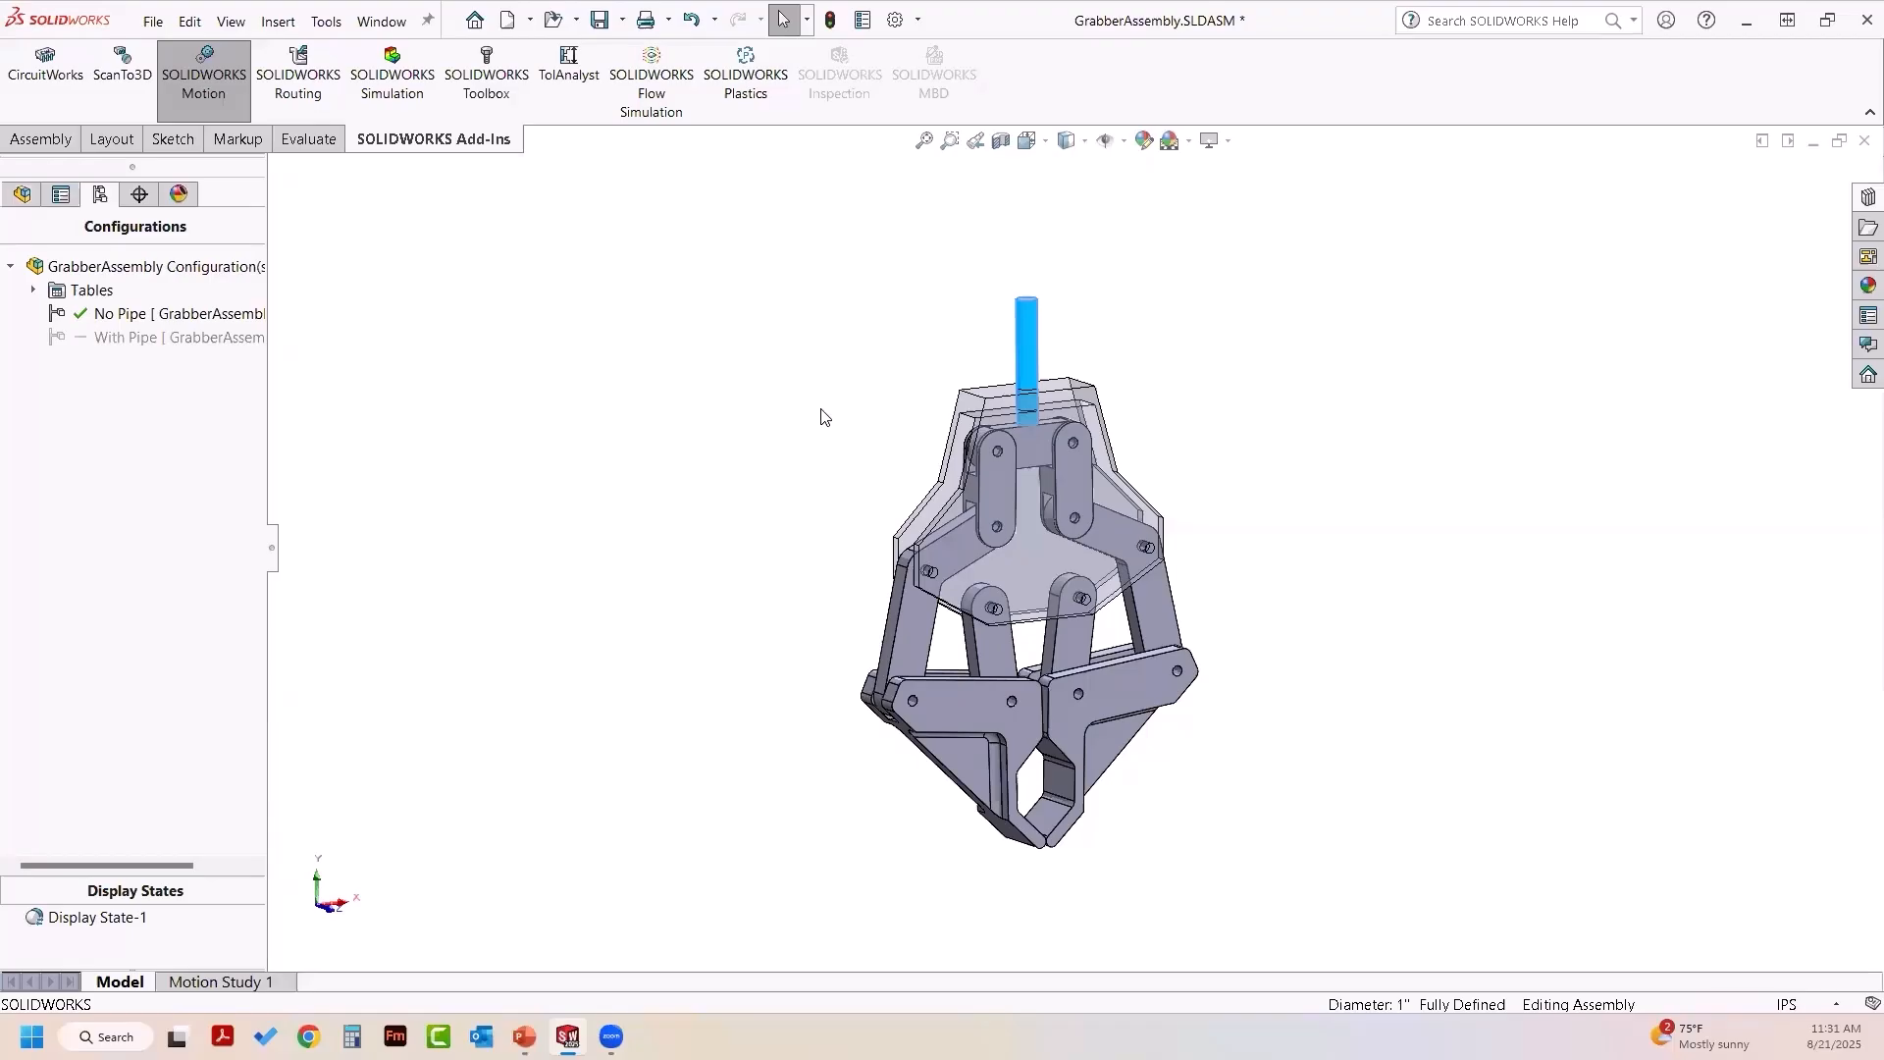
mouse_move(613, 519)
middle_down()
mouse_move(572, 504)
mouse_move(605, 518)
middle_up()
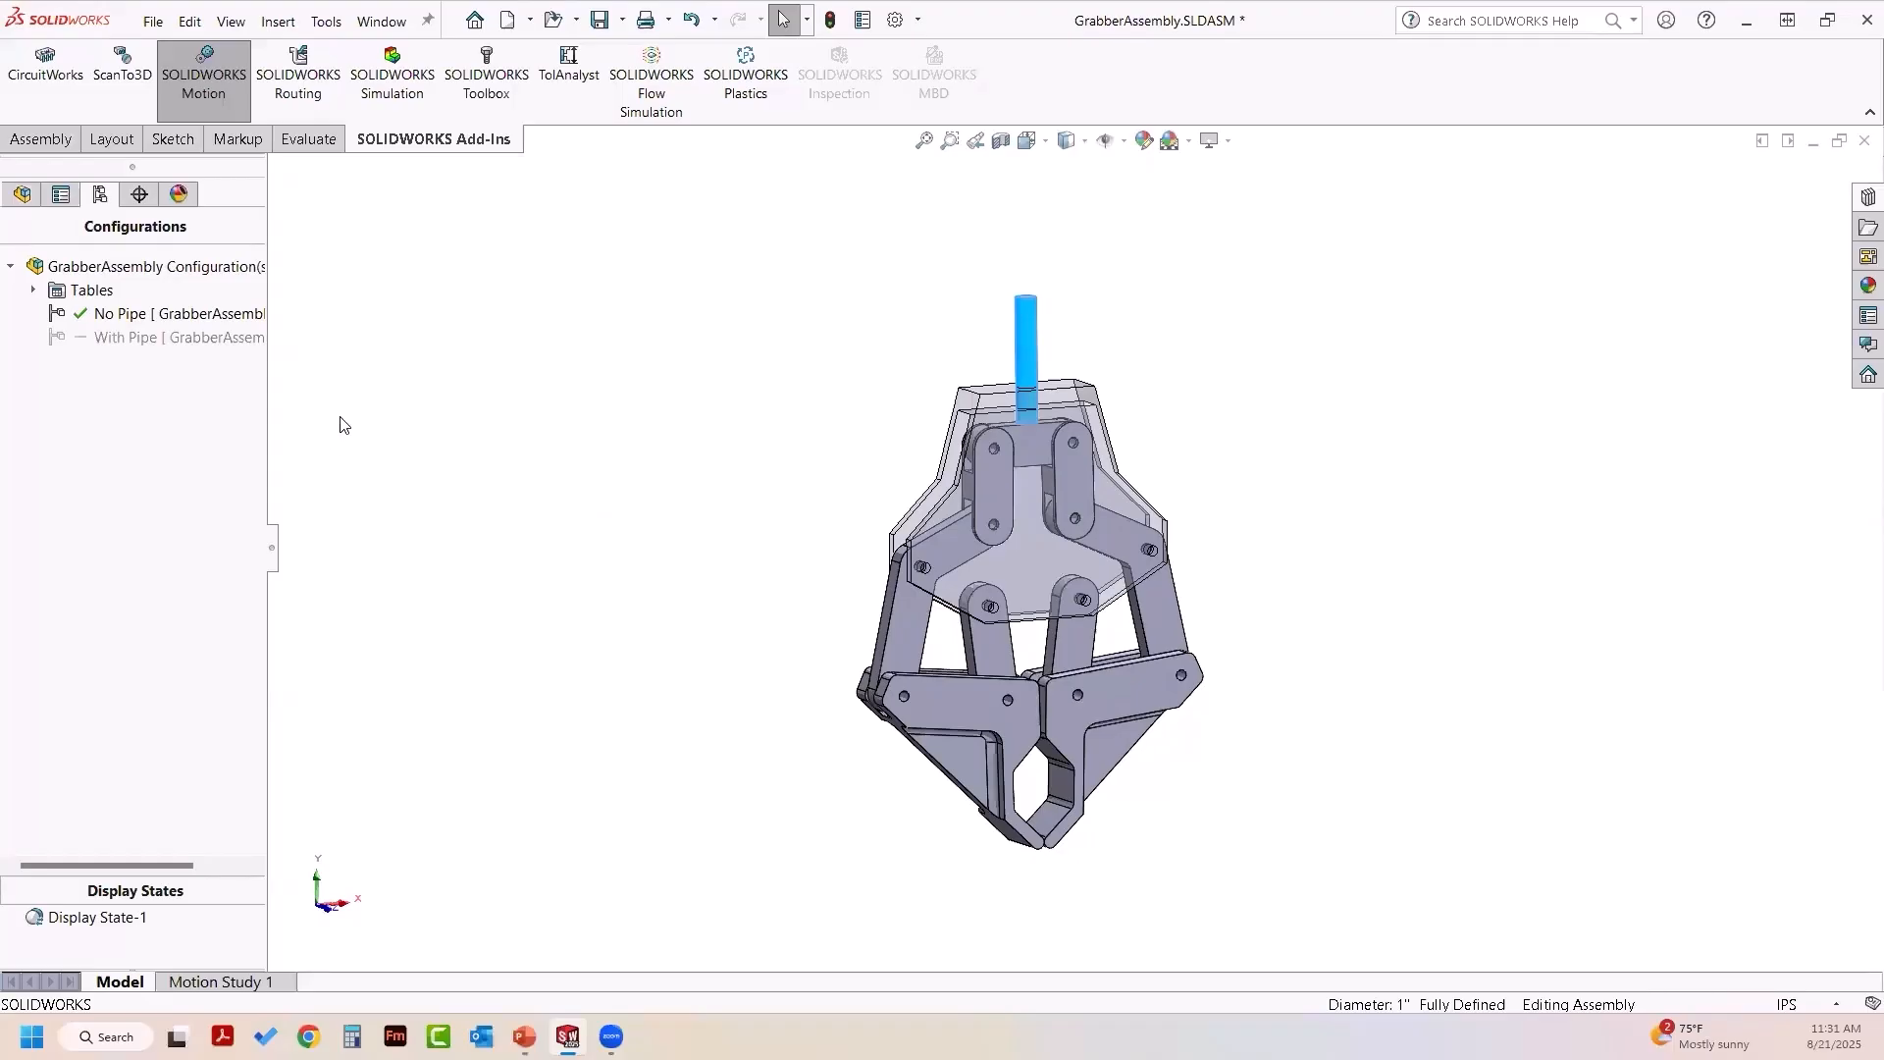
- Activate the With Pipe configuration and try to move the Link1 rod downward
double_click(198, 344)
middle_drag(476, 505, 537, 537)
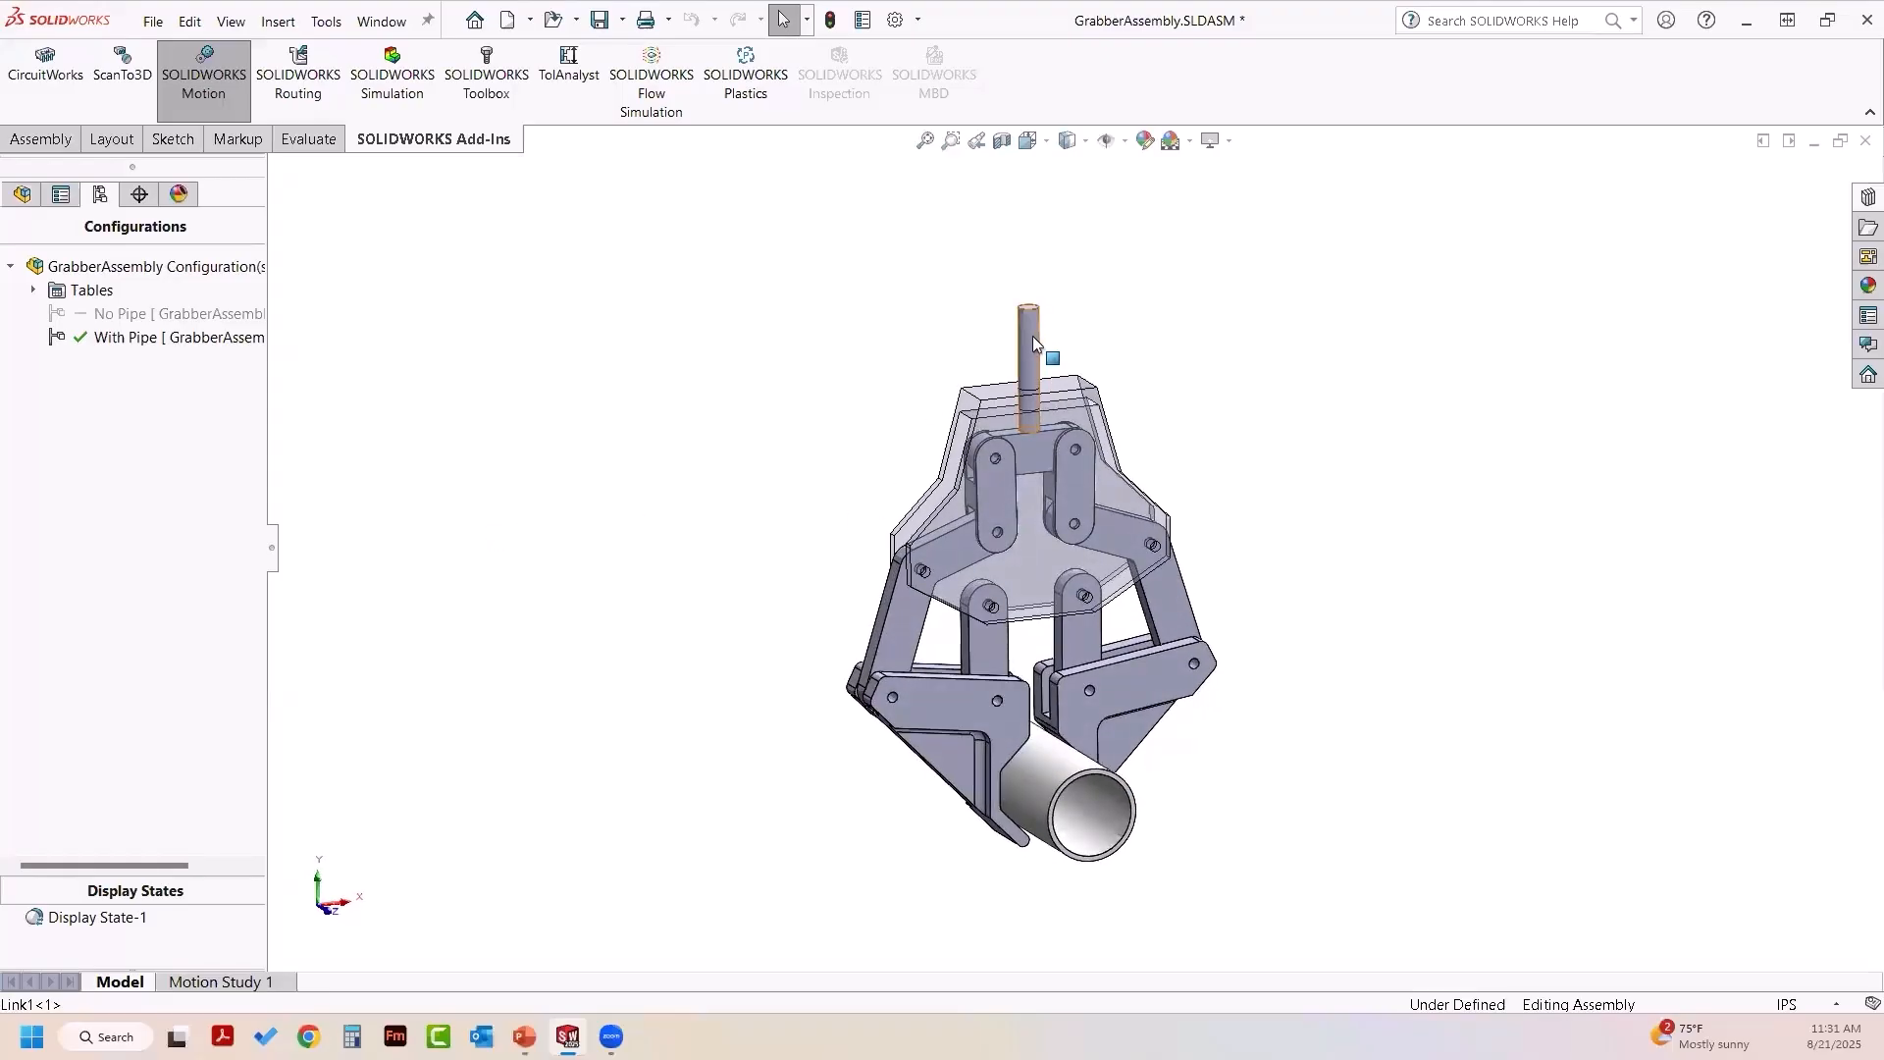
drag(1031, 338, 1038, 381)
drag(1032, 339, 1035, 385)
- Show the assembly's component tree and examine how the Link1 rod, the linkage and the pipe are arranged
click(21, 196)
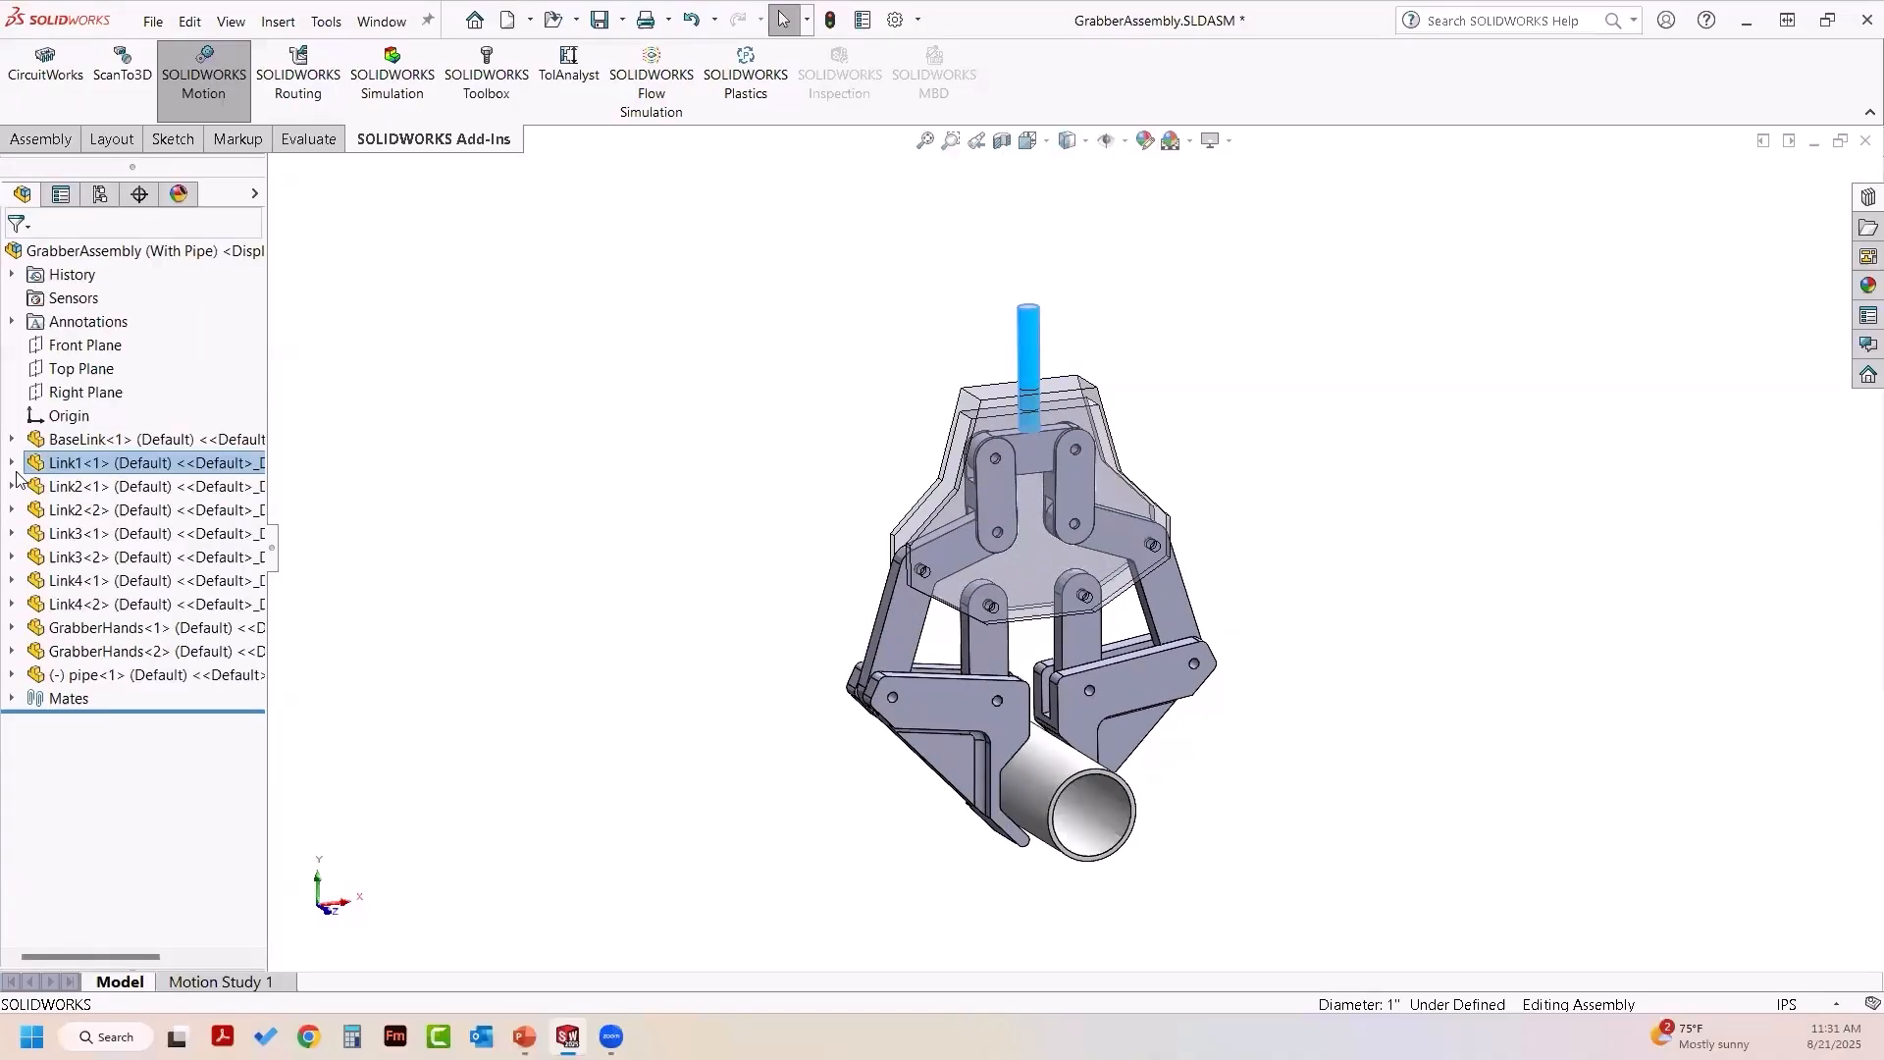
mouse_move(1032, 326)
mouse_down()
mouse_move(1032, 392)
mouse_move(1024, 324)
mouse_up()
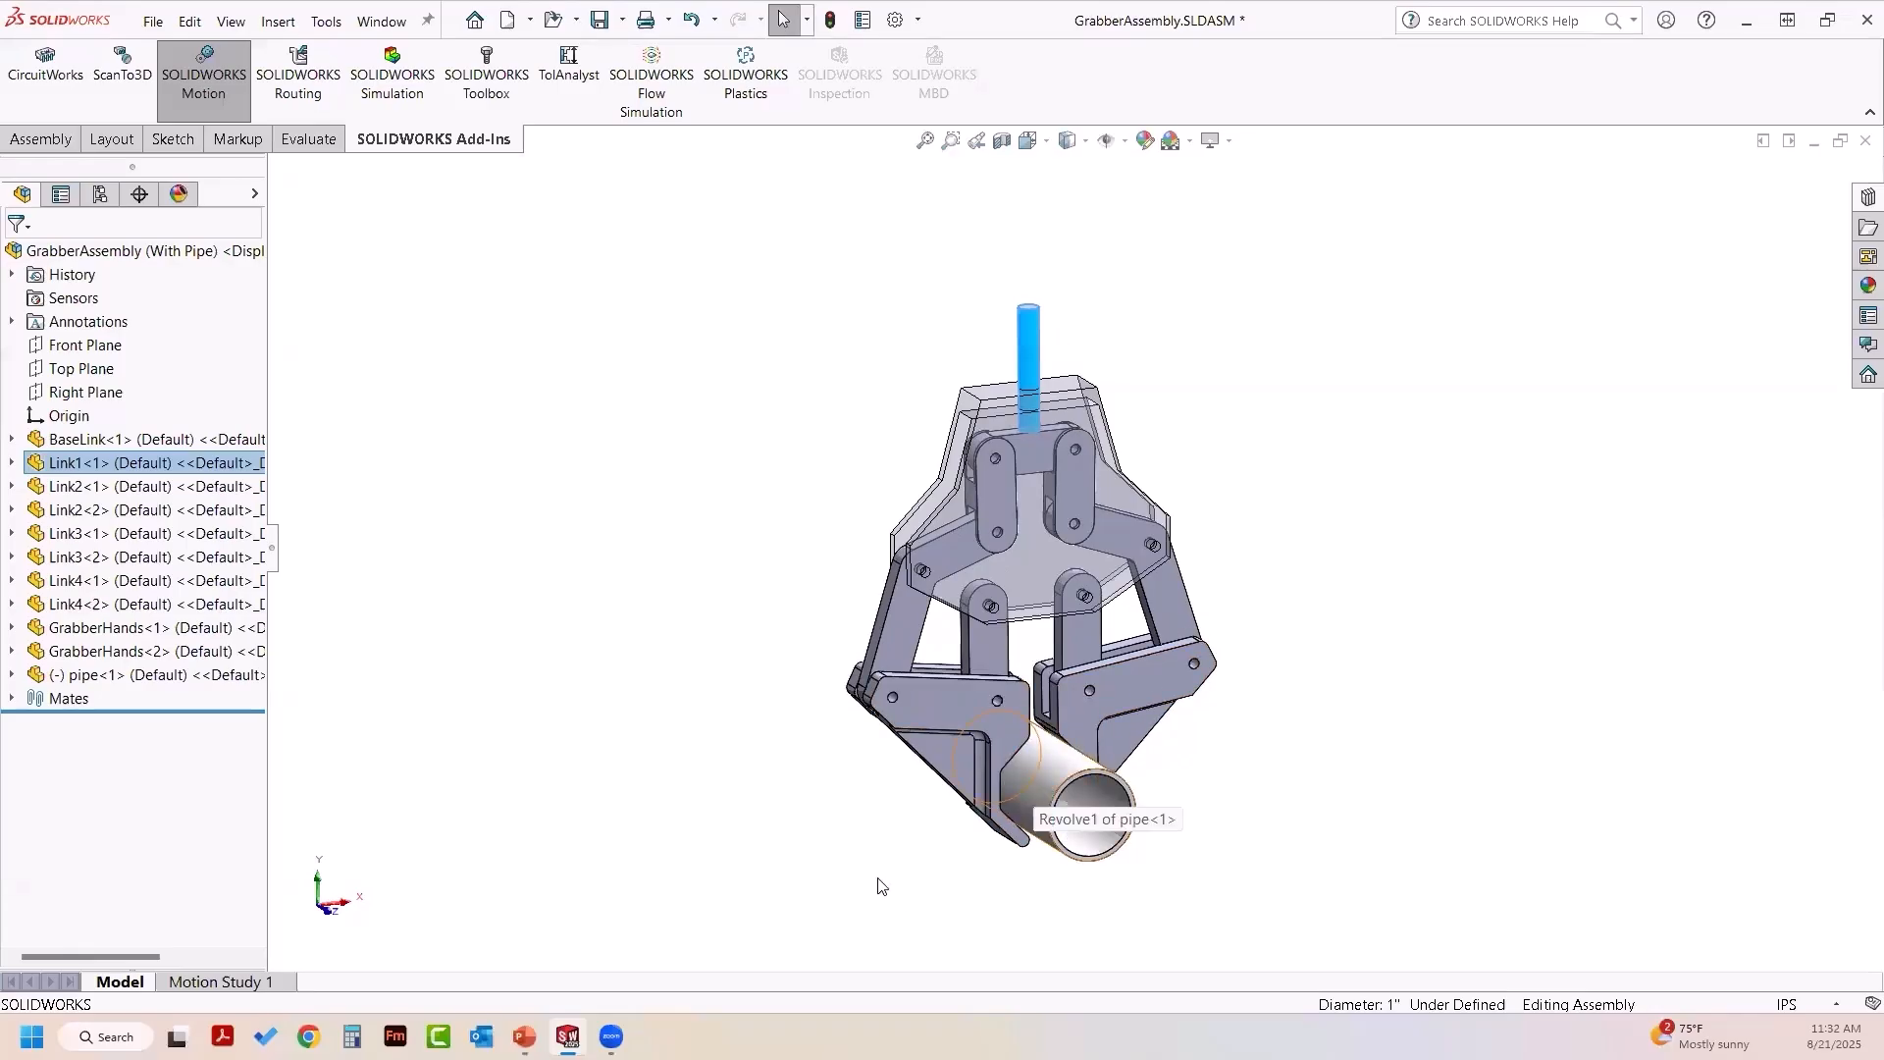
middle_drag(846, 871, 839, 862)
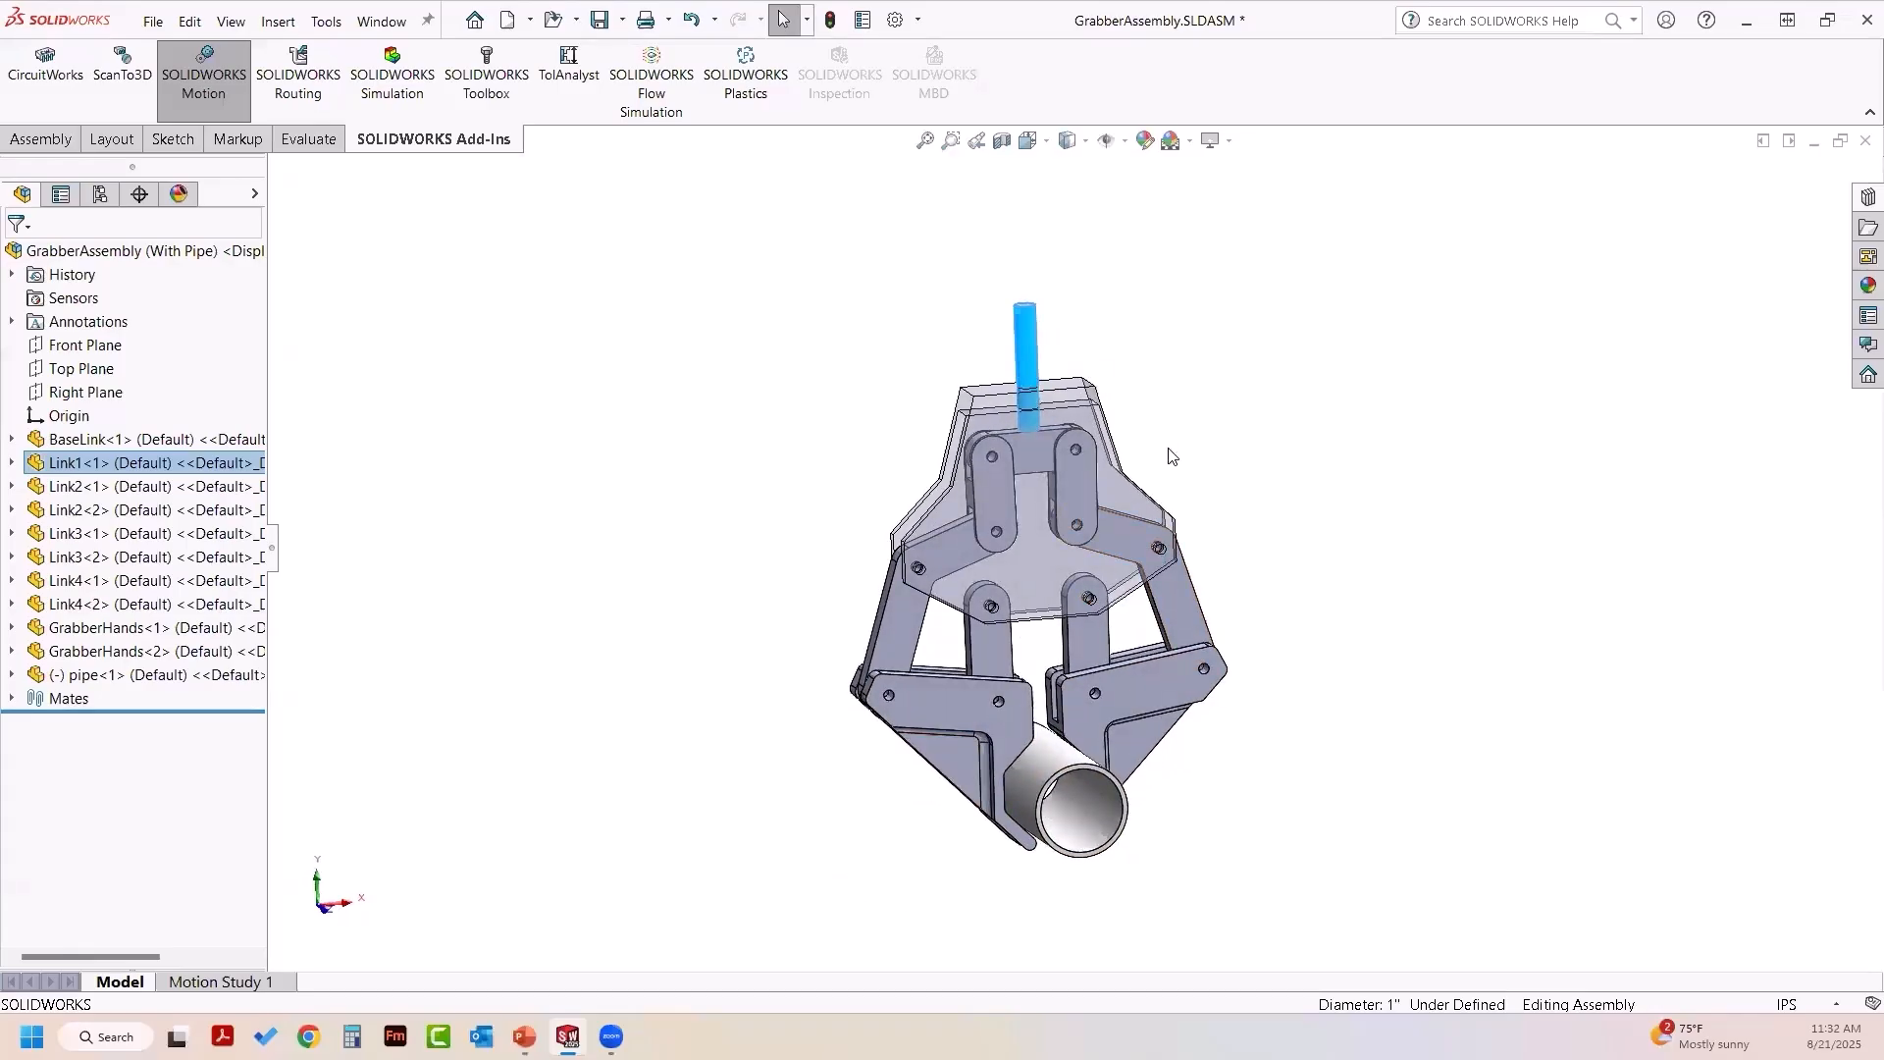
middle_drag(1208, 475, 1166, 457)
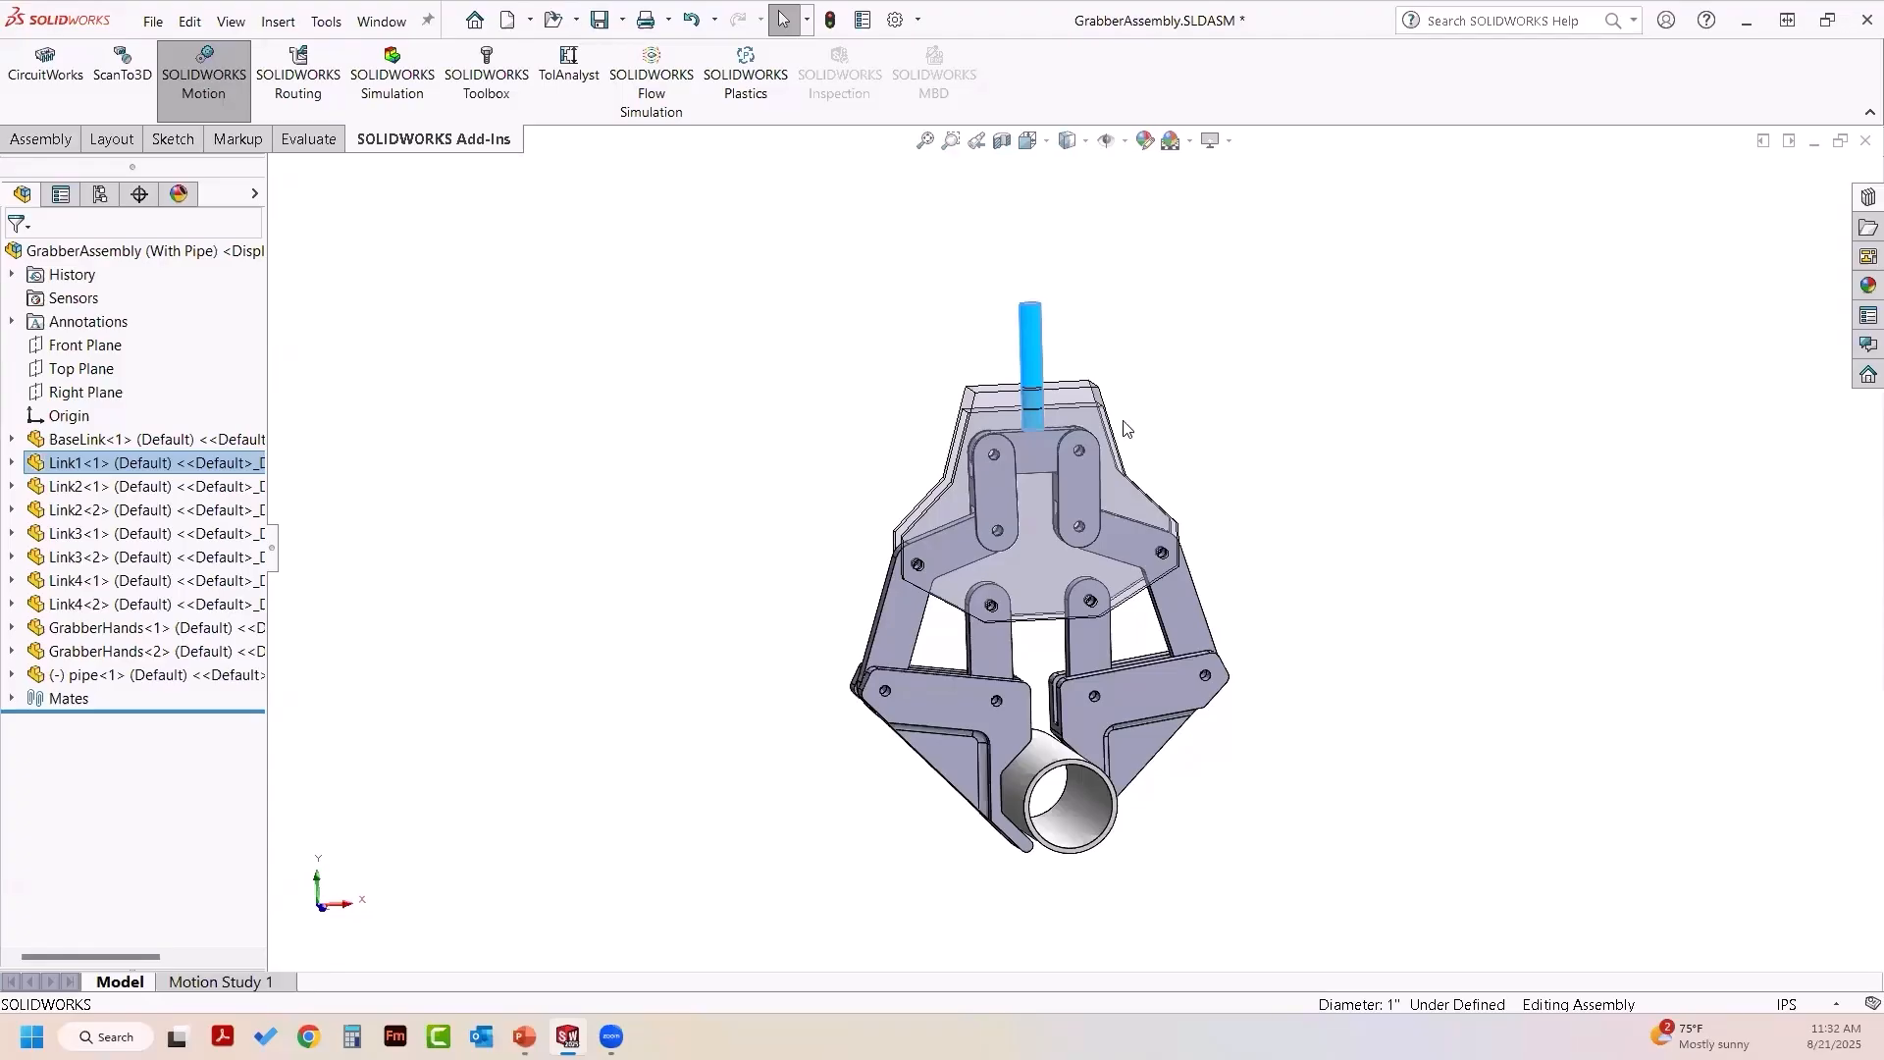
middle_drag(1157, 416, 1151, 413)
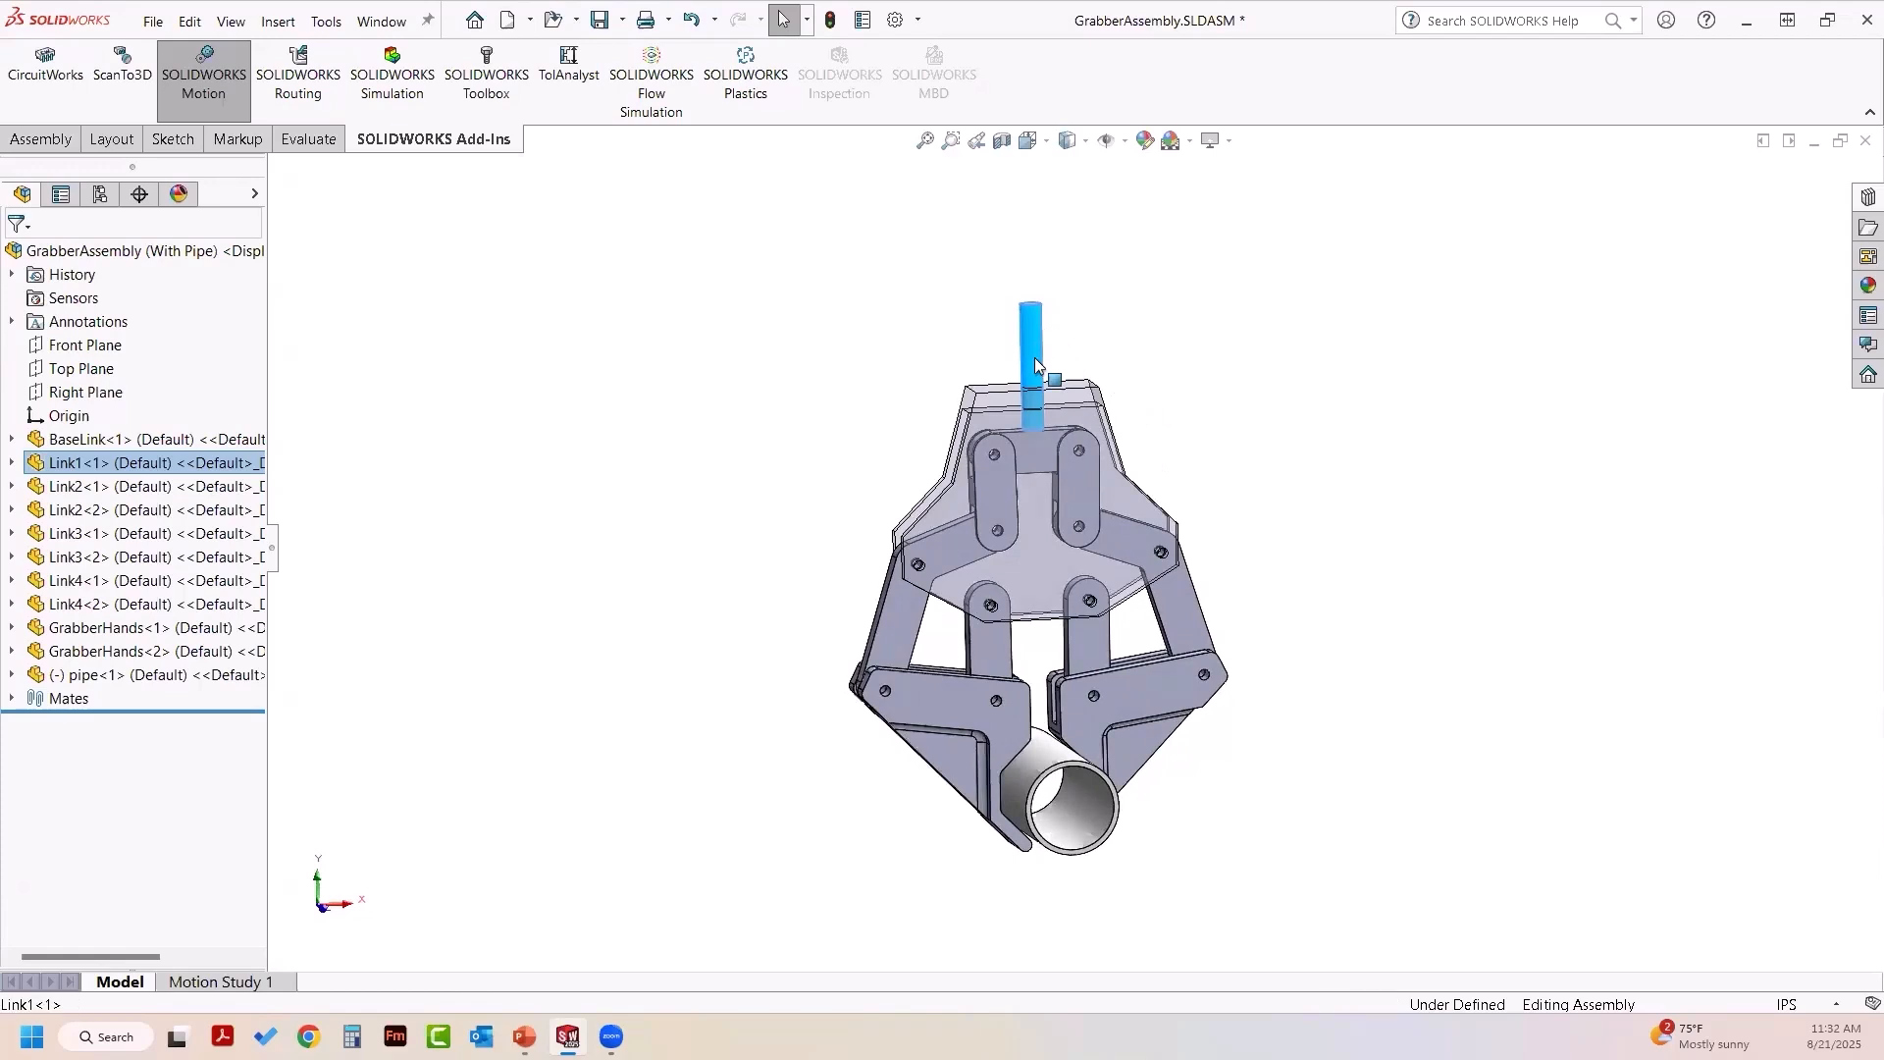
mouse_move(1026, 330)
mouse_down()
mouse_move(1031, 368)
mouse_move(1037, 335)
mouse_up()
middle_drag(1150, 367, 1167, 377)
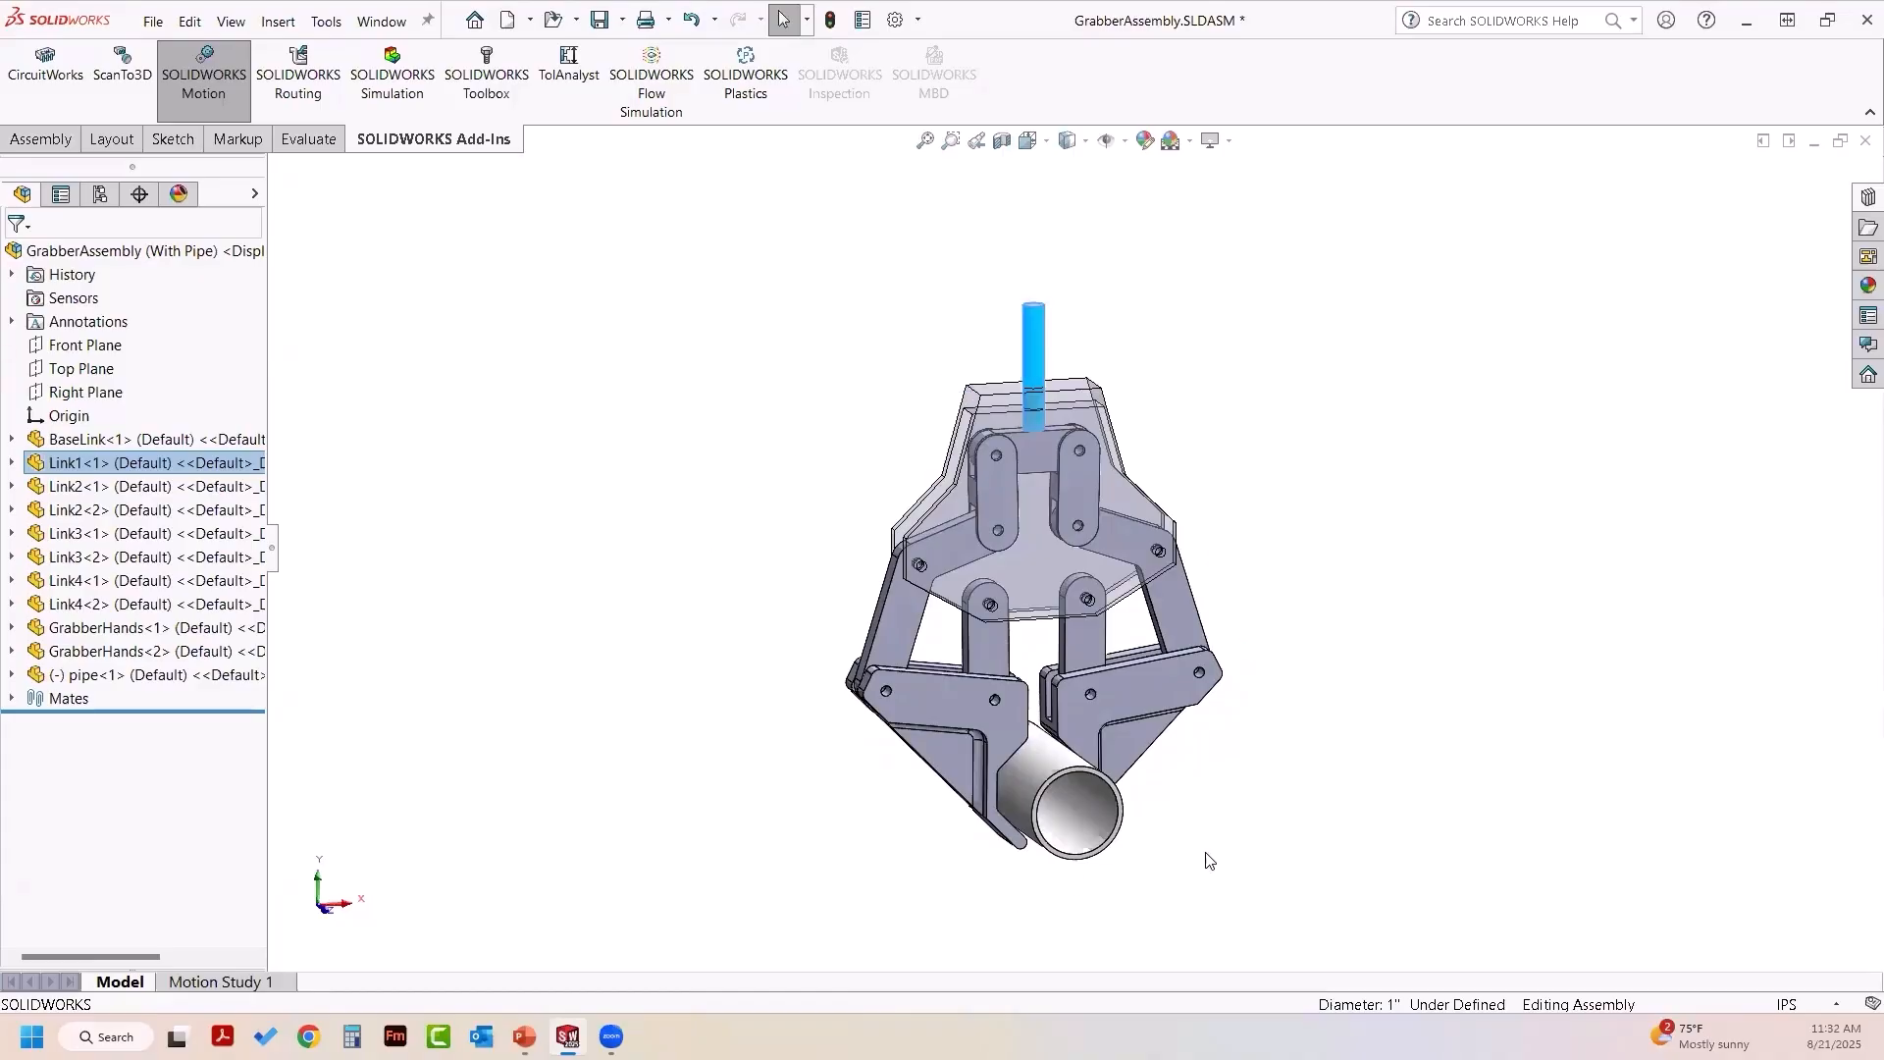
middle_drag(1190, 828, 1203, 846)
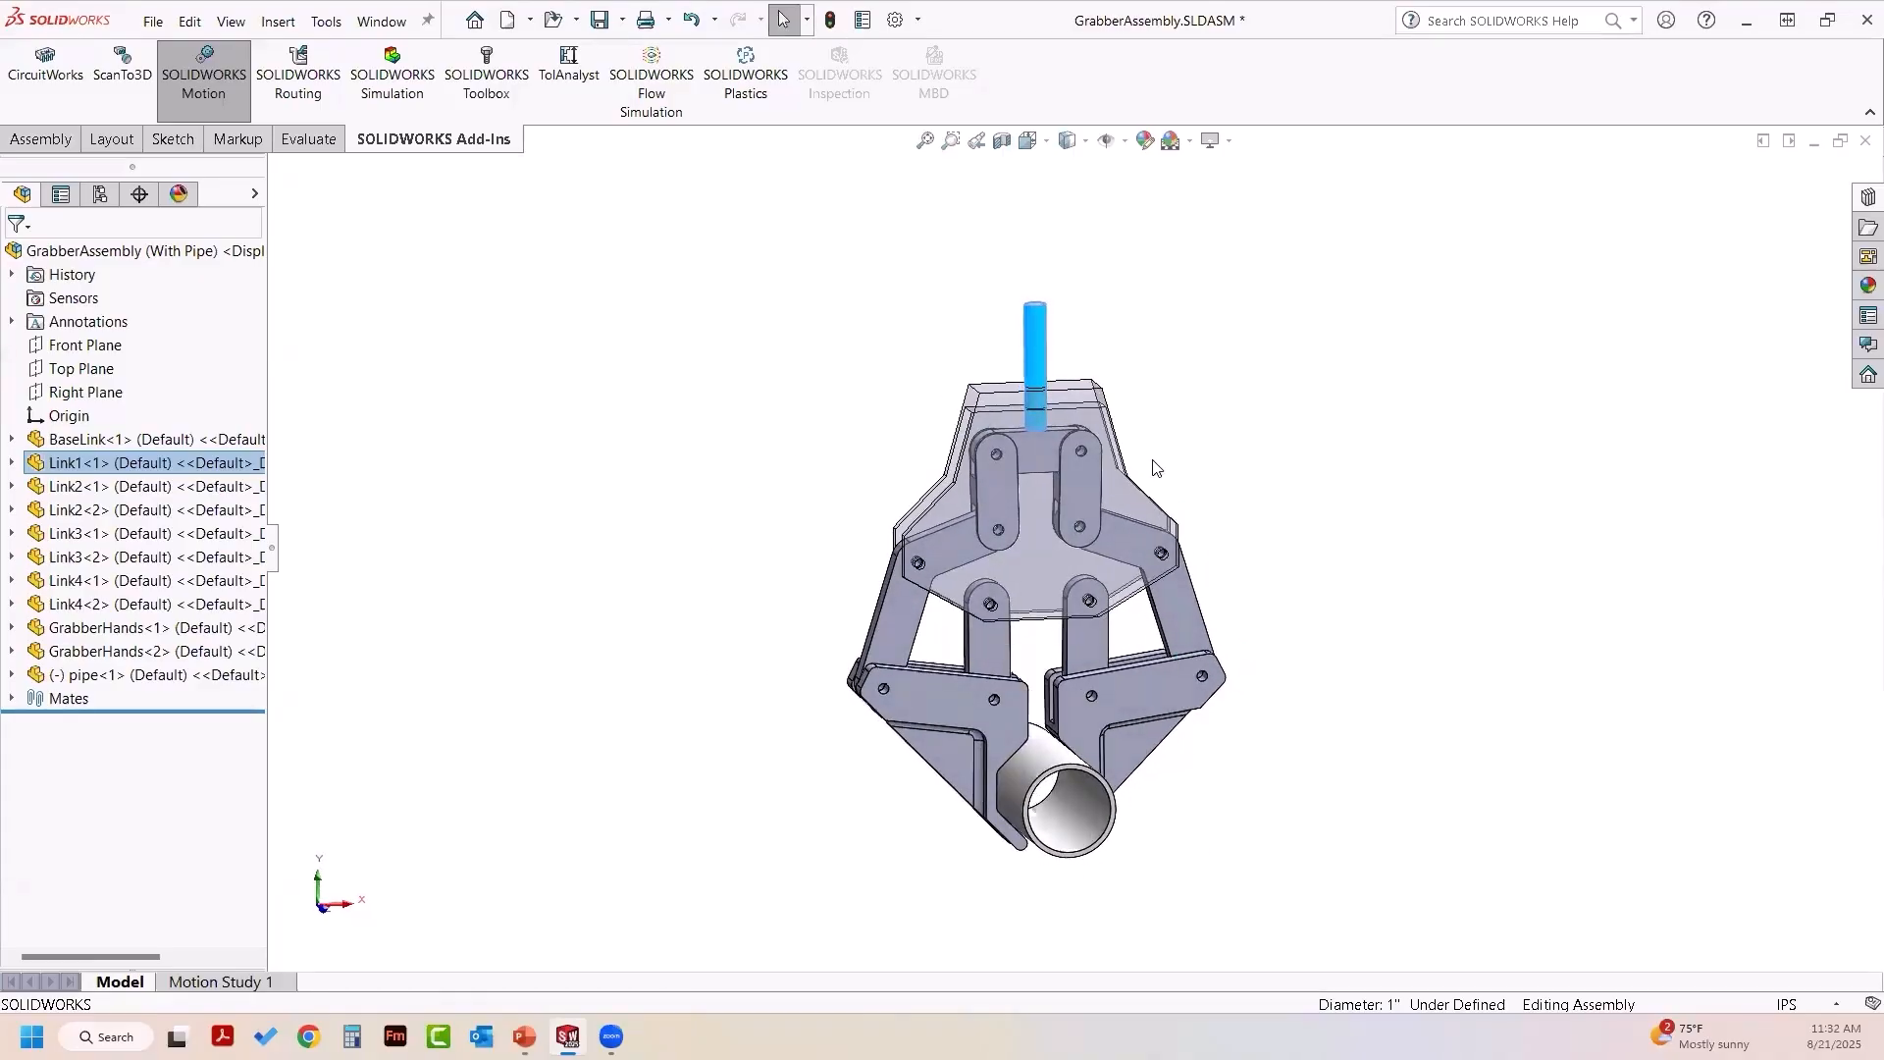
- Examine the Link1 rod and the bent Link3 arm that carry the gripping load to the pipe
scroll(1187, 521, down, 2)
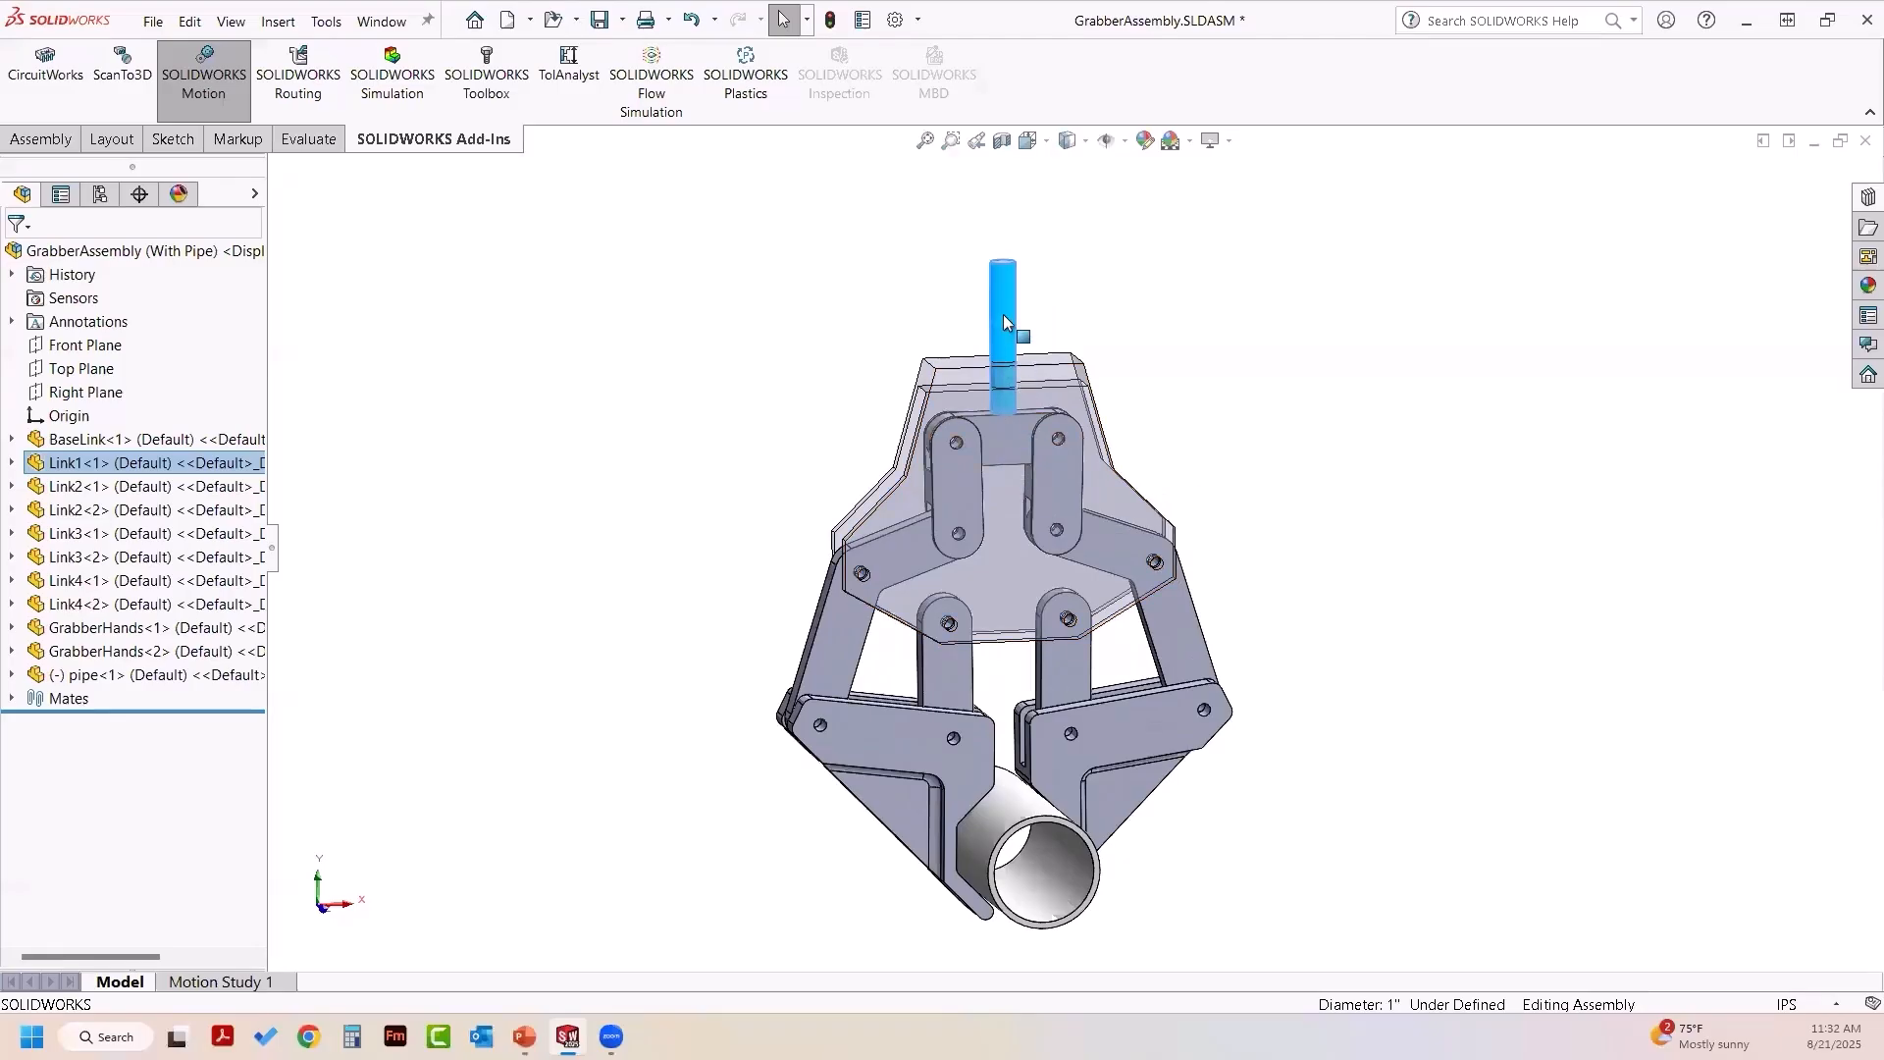
mouse_move(999, 310)
mouse_down()
mouse_move(998, 345)
mouse_move(997, 308)
mouse_up()
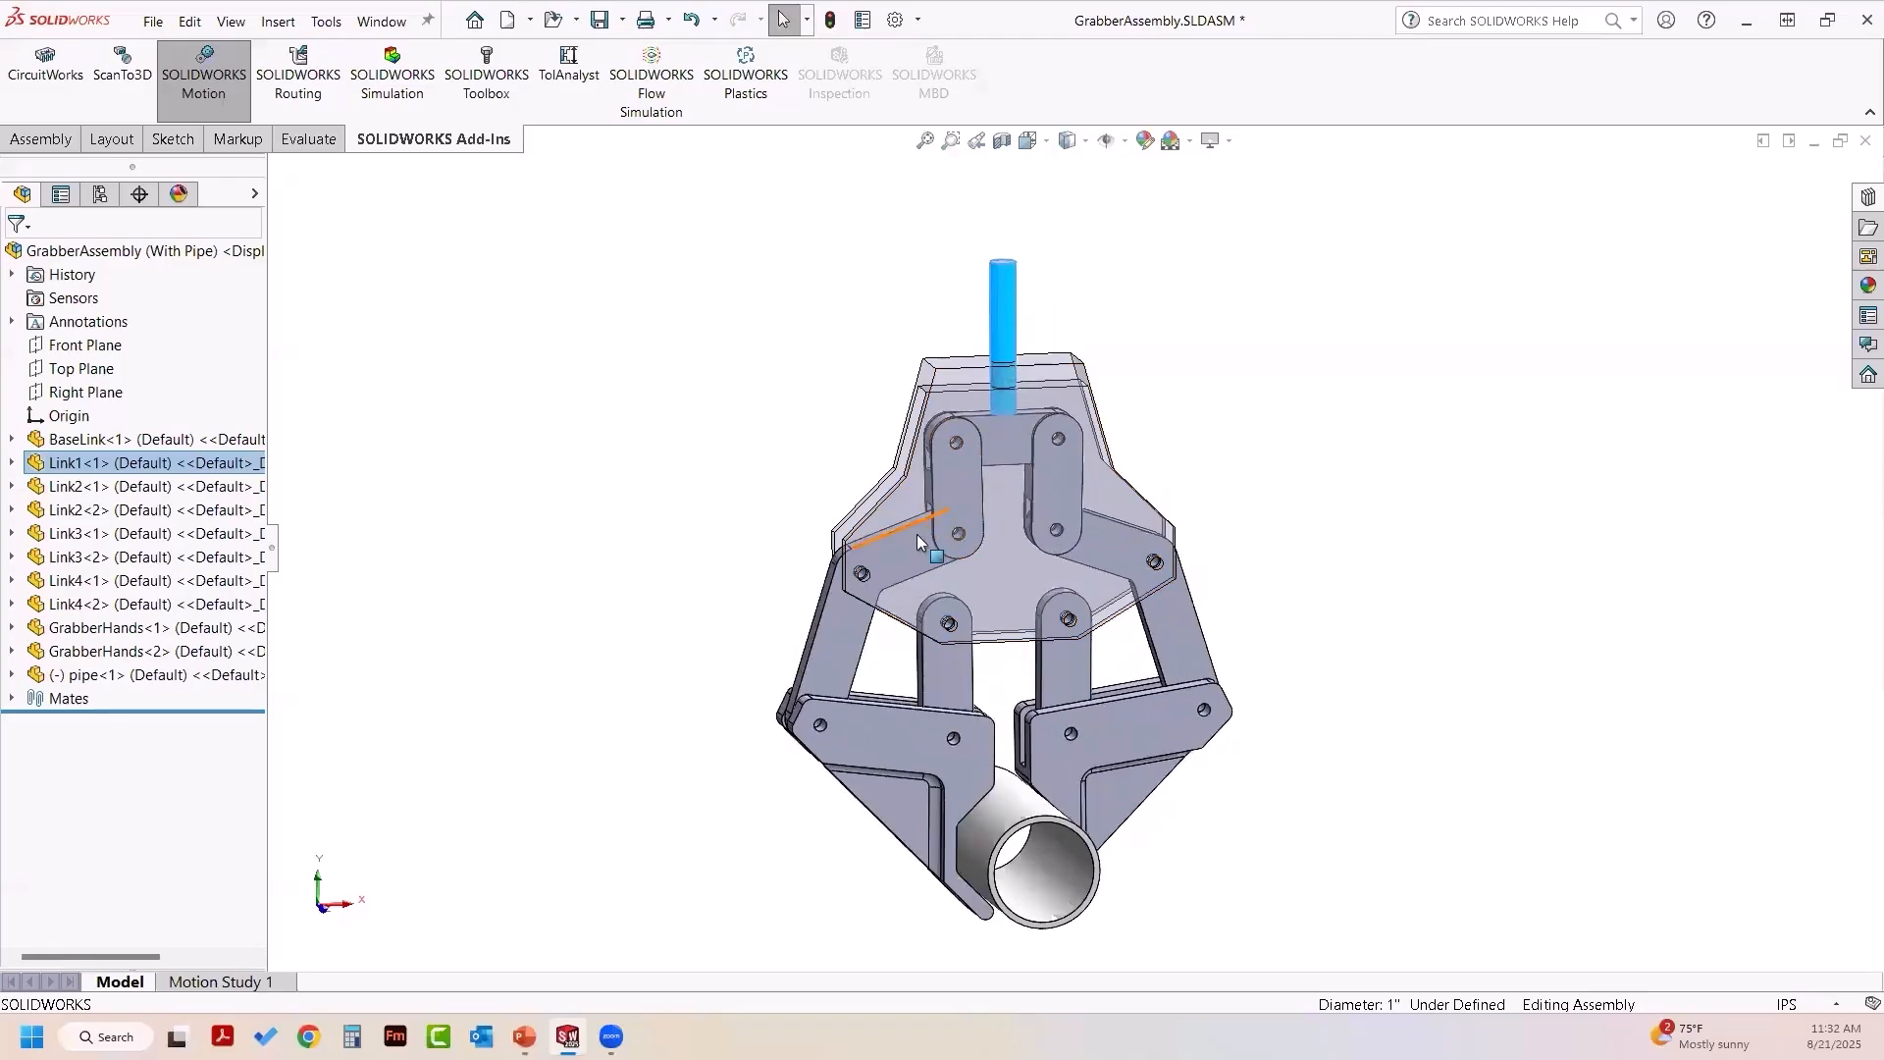
click(845, 635)
click(751, 642)
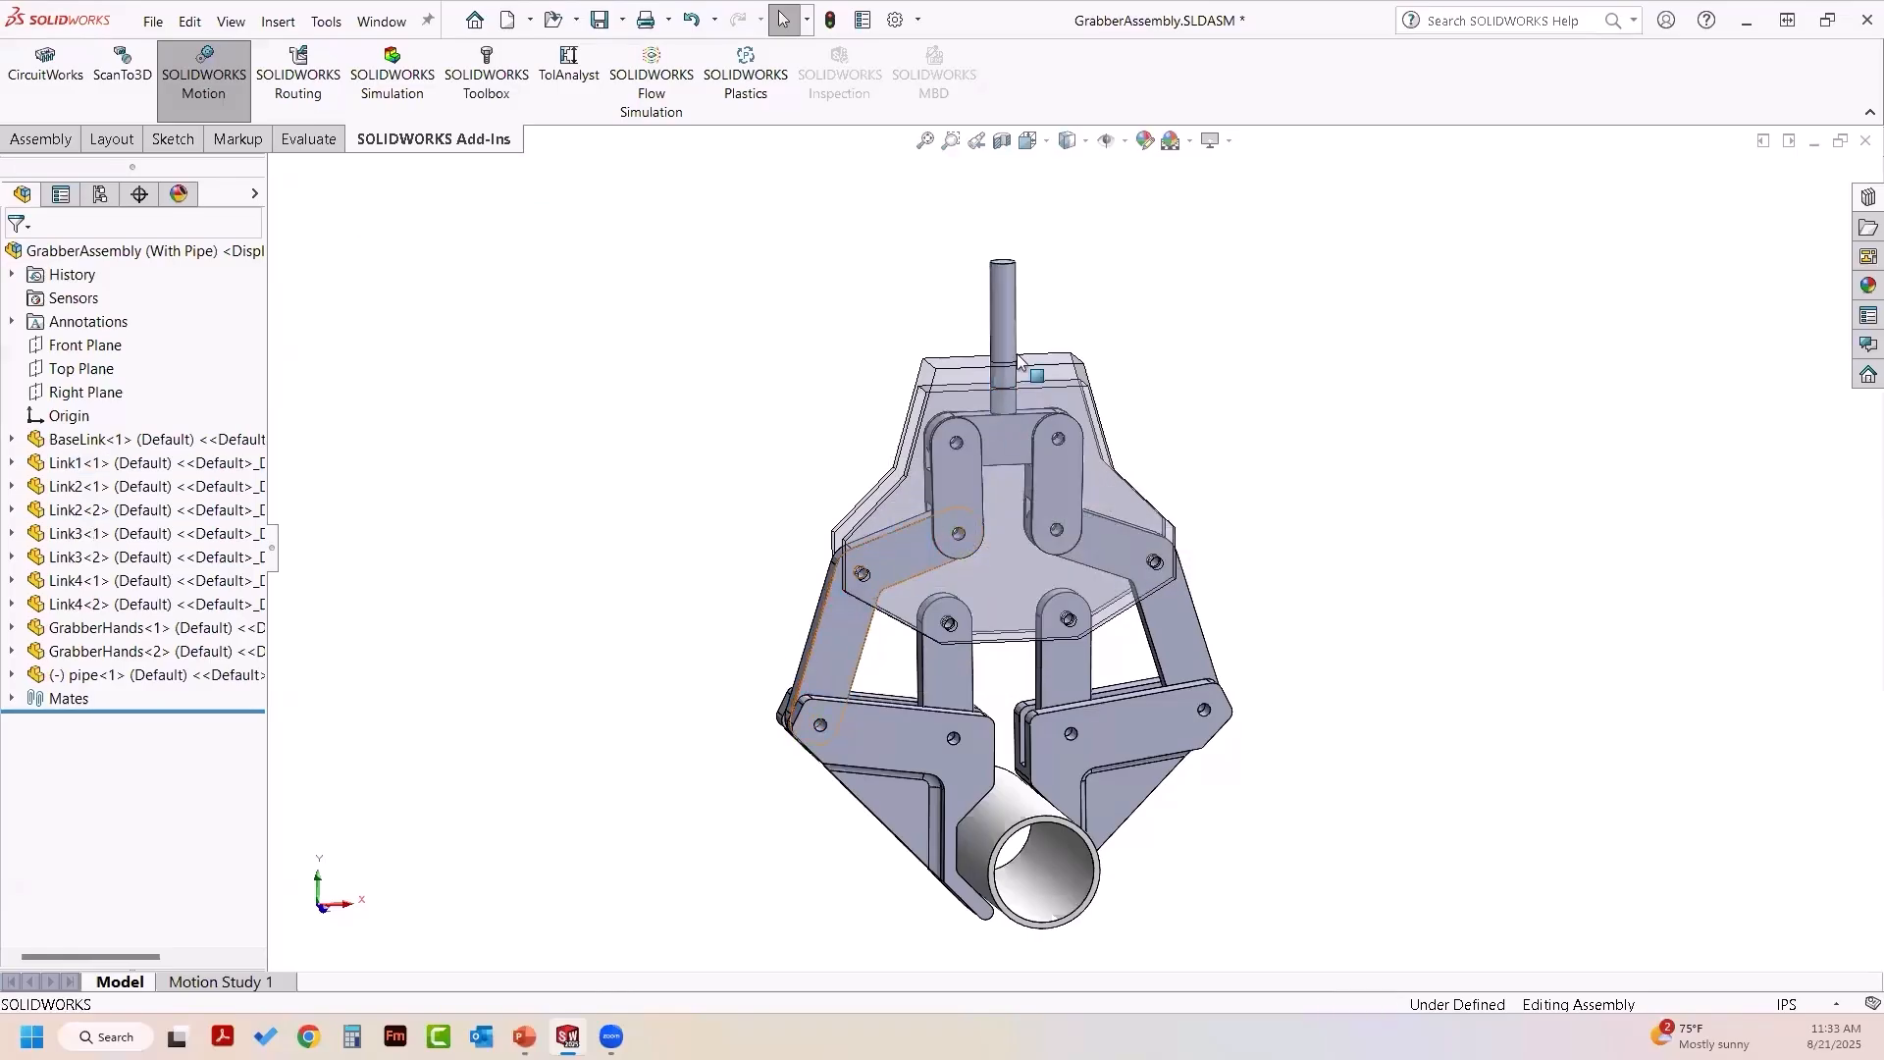
click(1009, 309)
mouse_move(1013, 320)
mouse_down()
mouse_move(1017, 341)
mouse_move(1009, 306)
mouse_up()
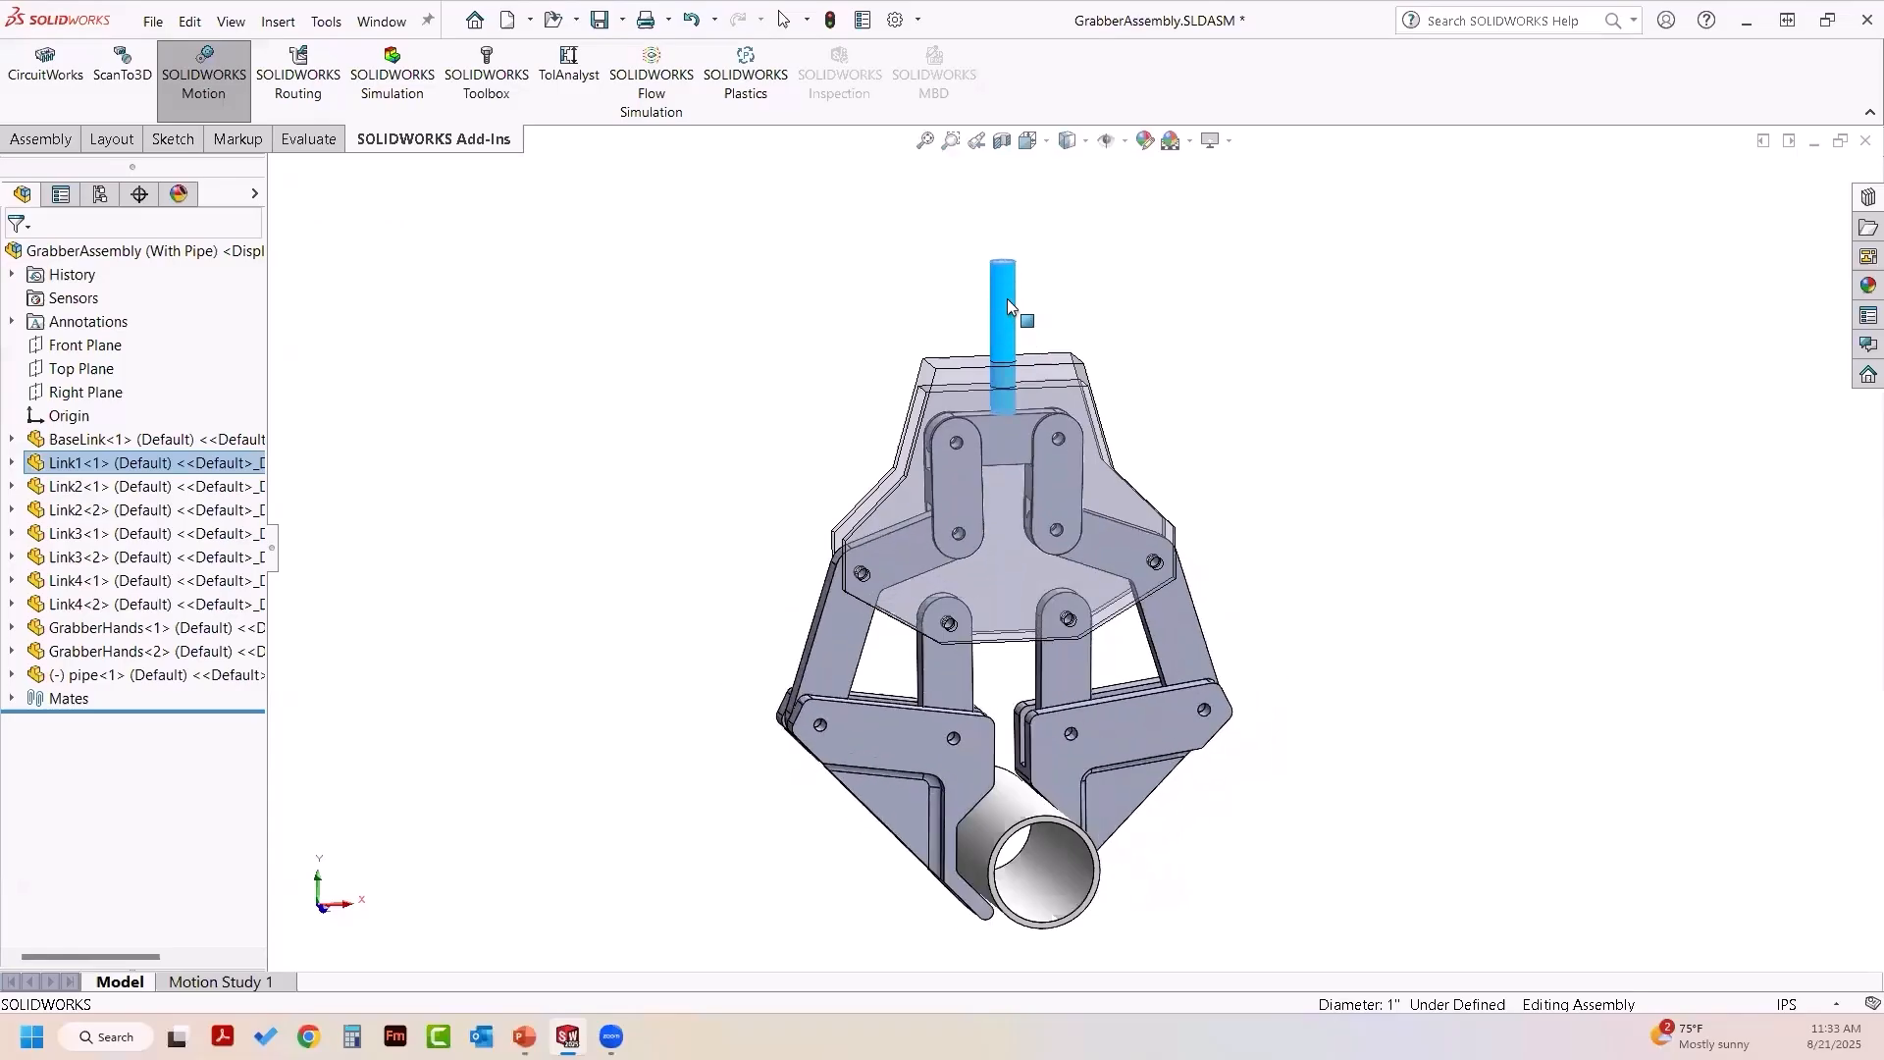
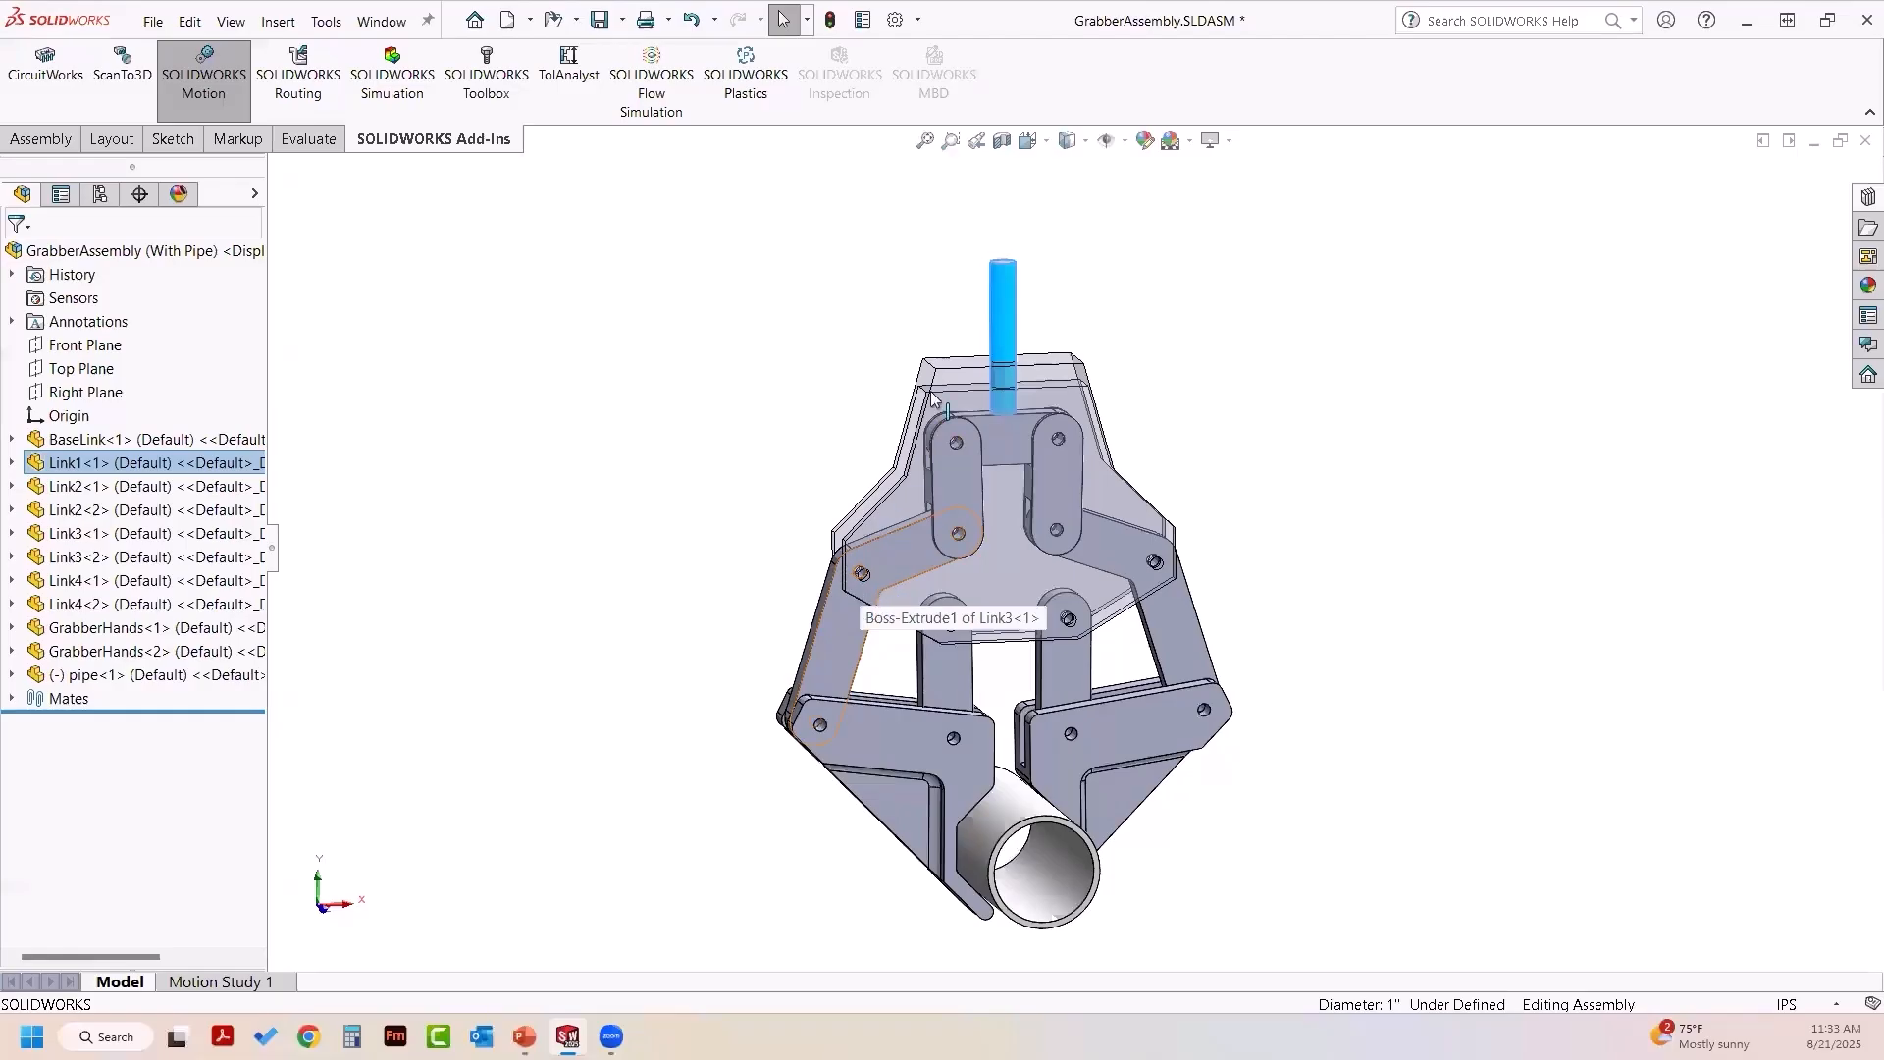
mouse_move(1005, 305)
mouse_down()
mouse_move(1007, 327)
mouse_move(982, 302)
mouse_up()
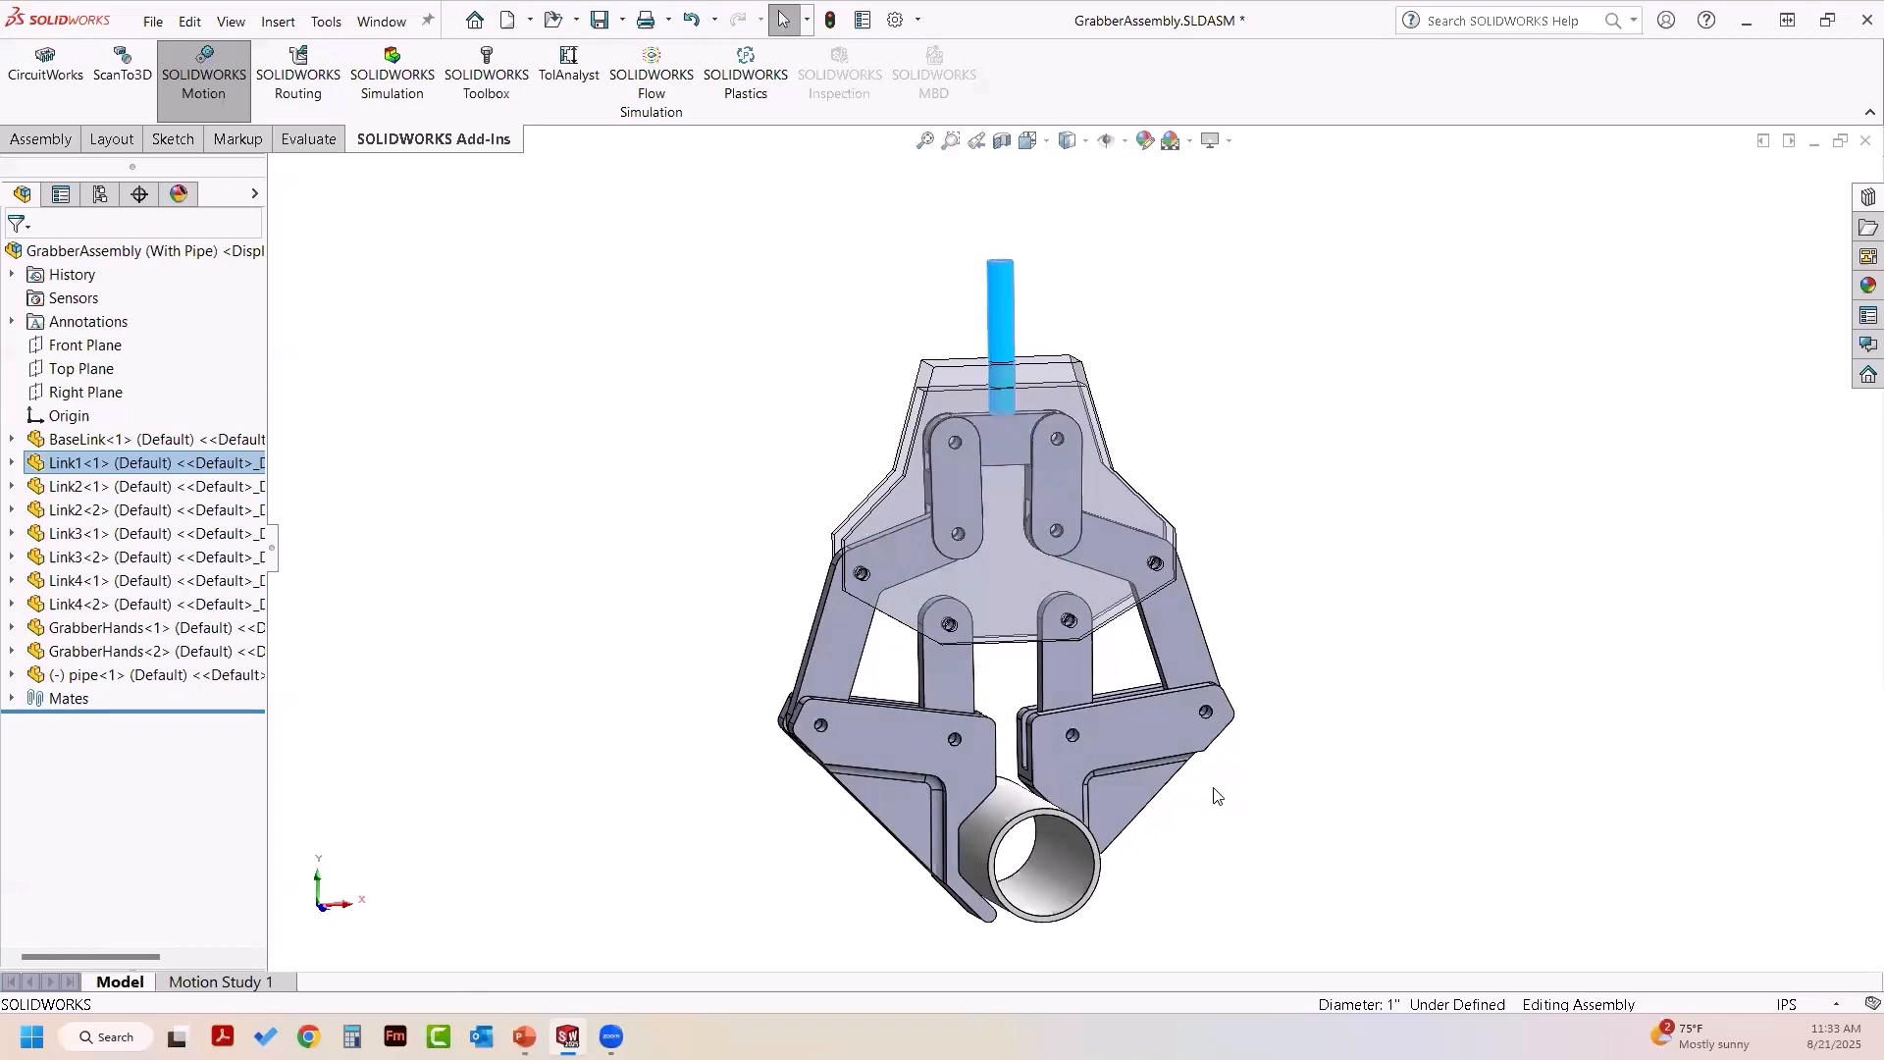
- Open the Link3<1> part in its own window and evaluate its mass properties
click(832, 638)
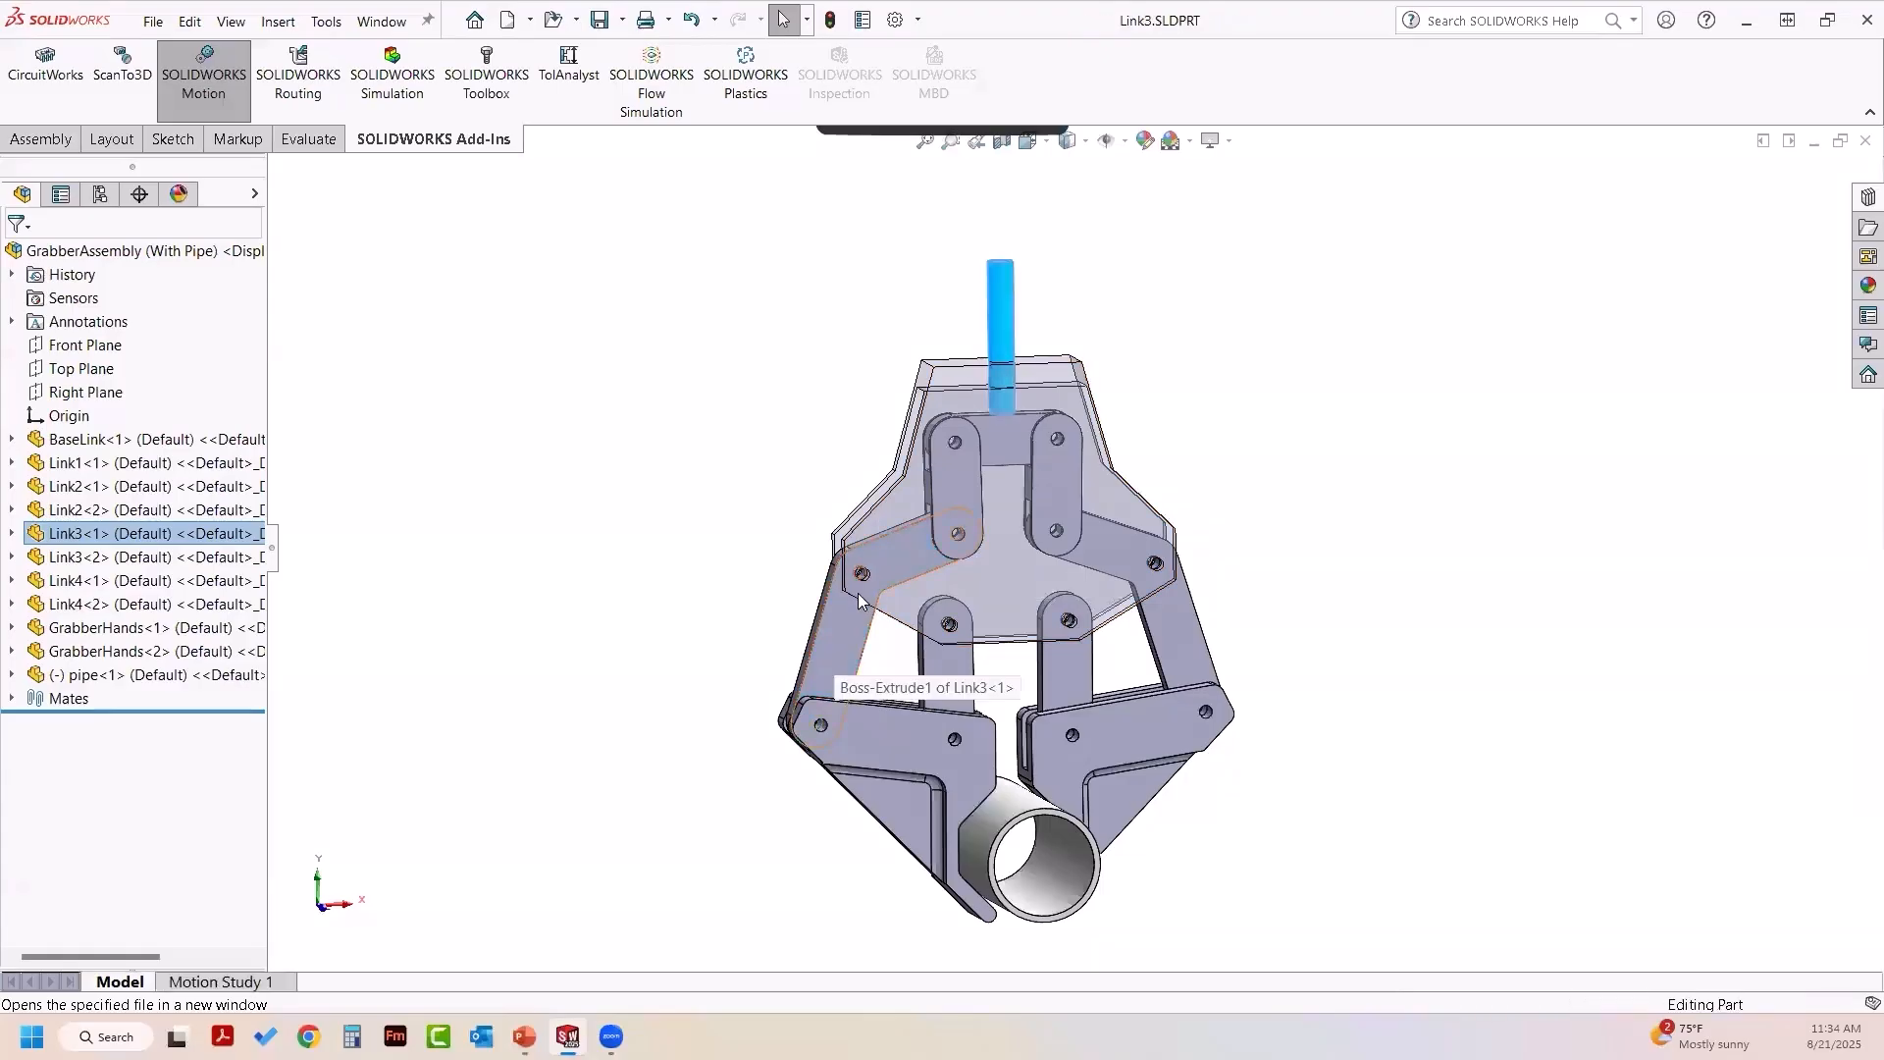
middle_drag(784, 605, 835, 631)
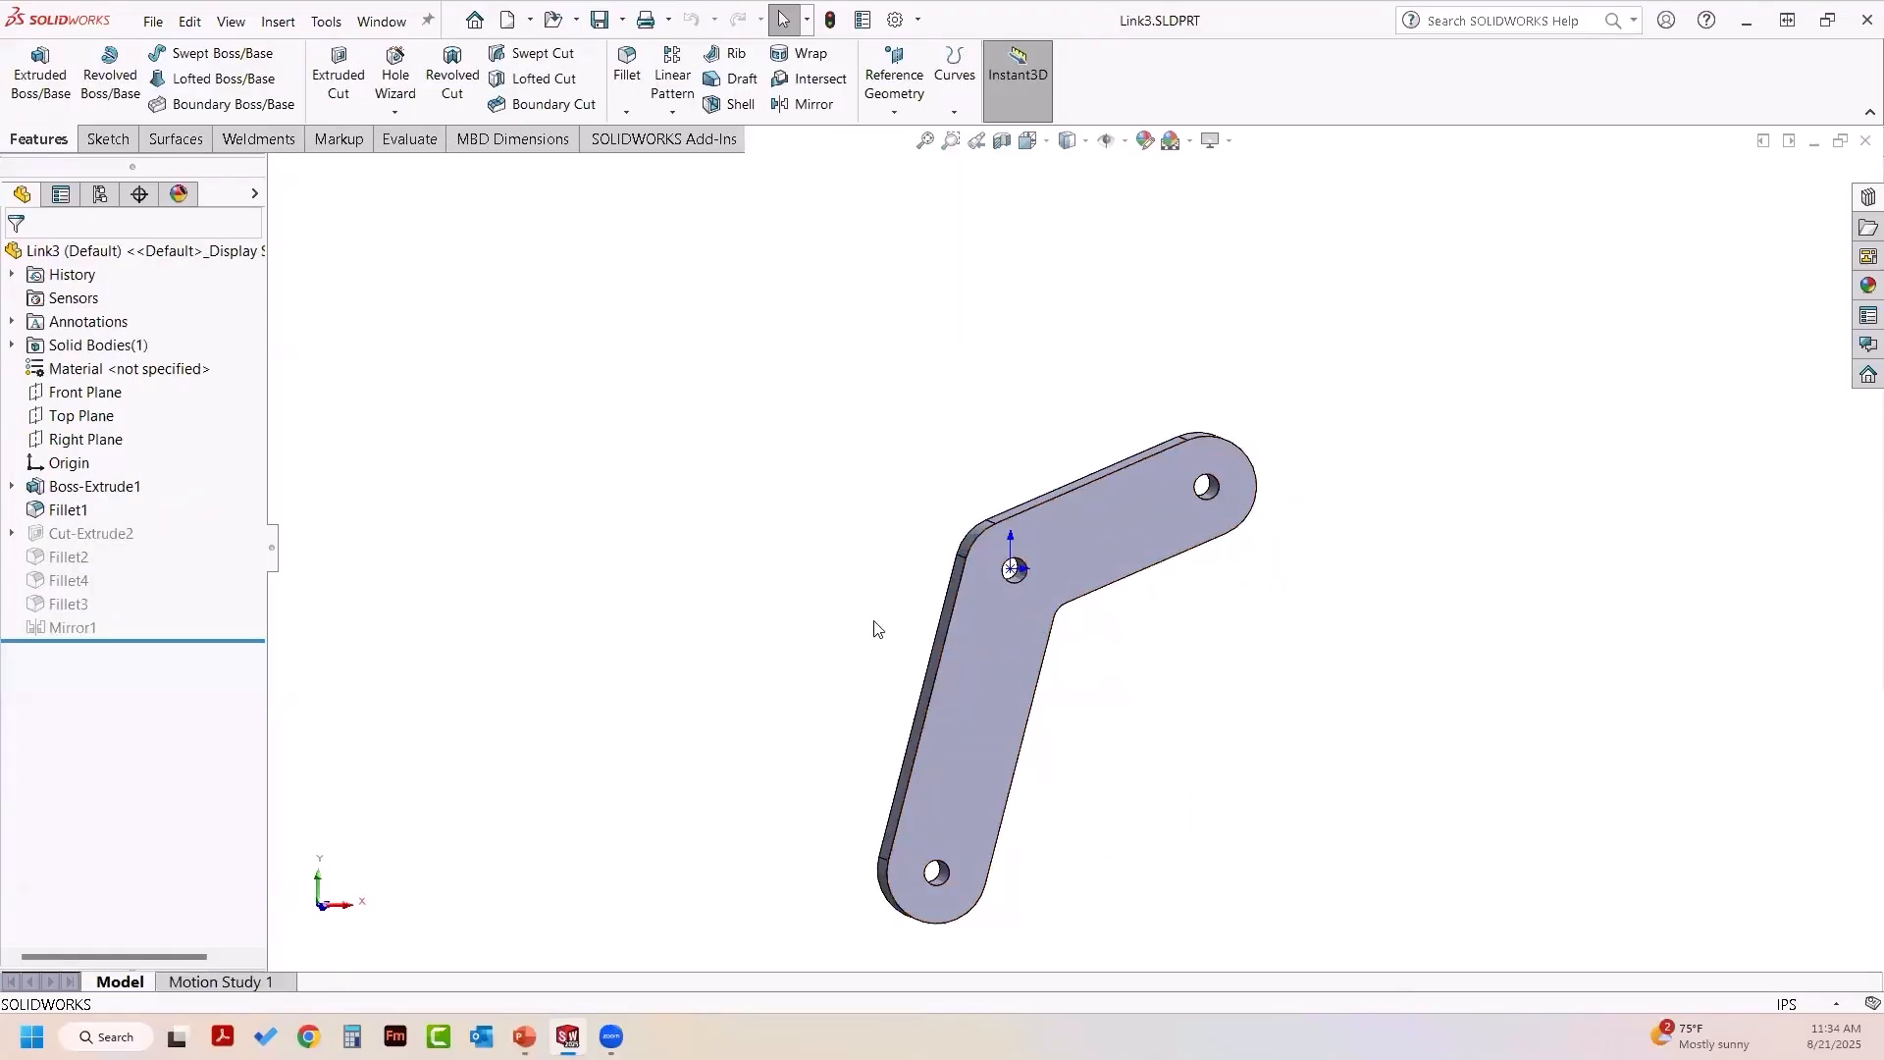
click(398, 143)
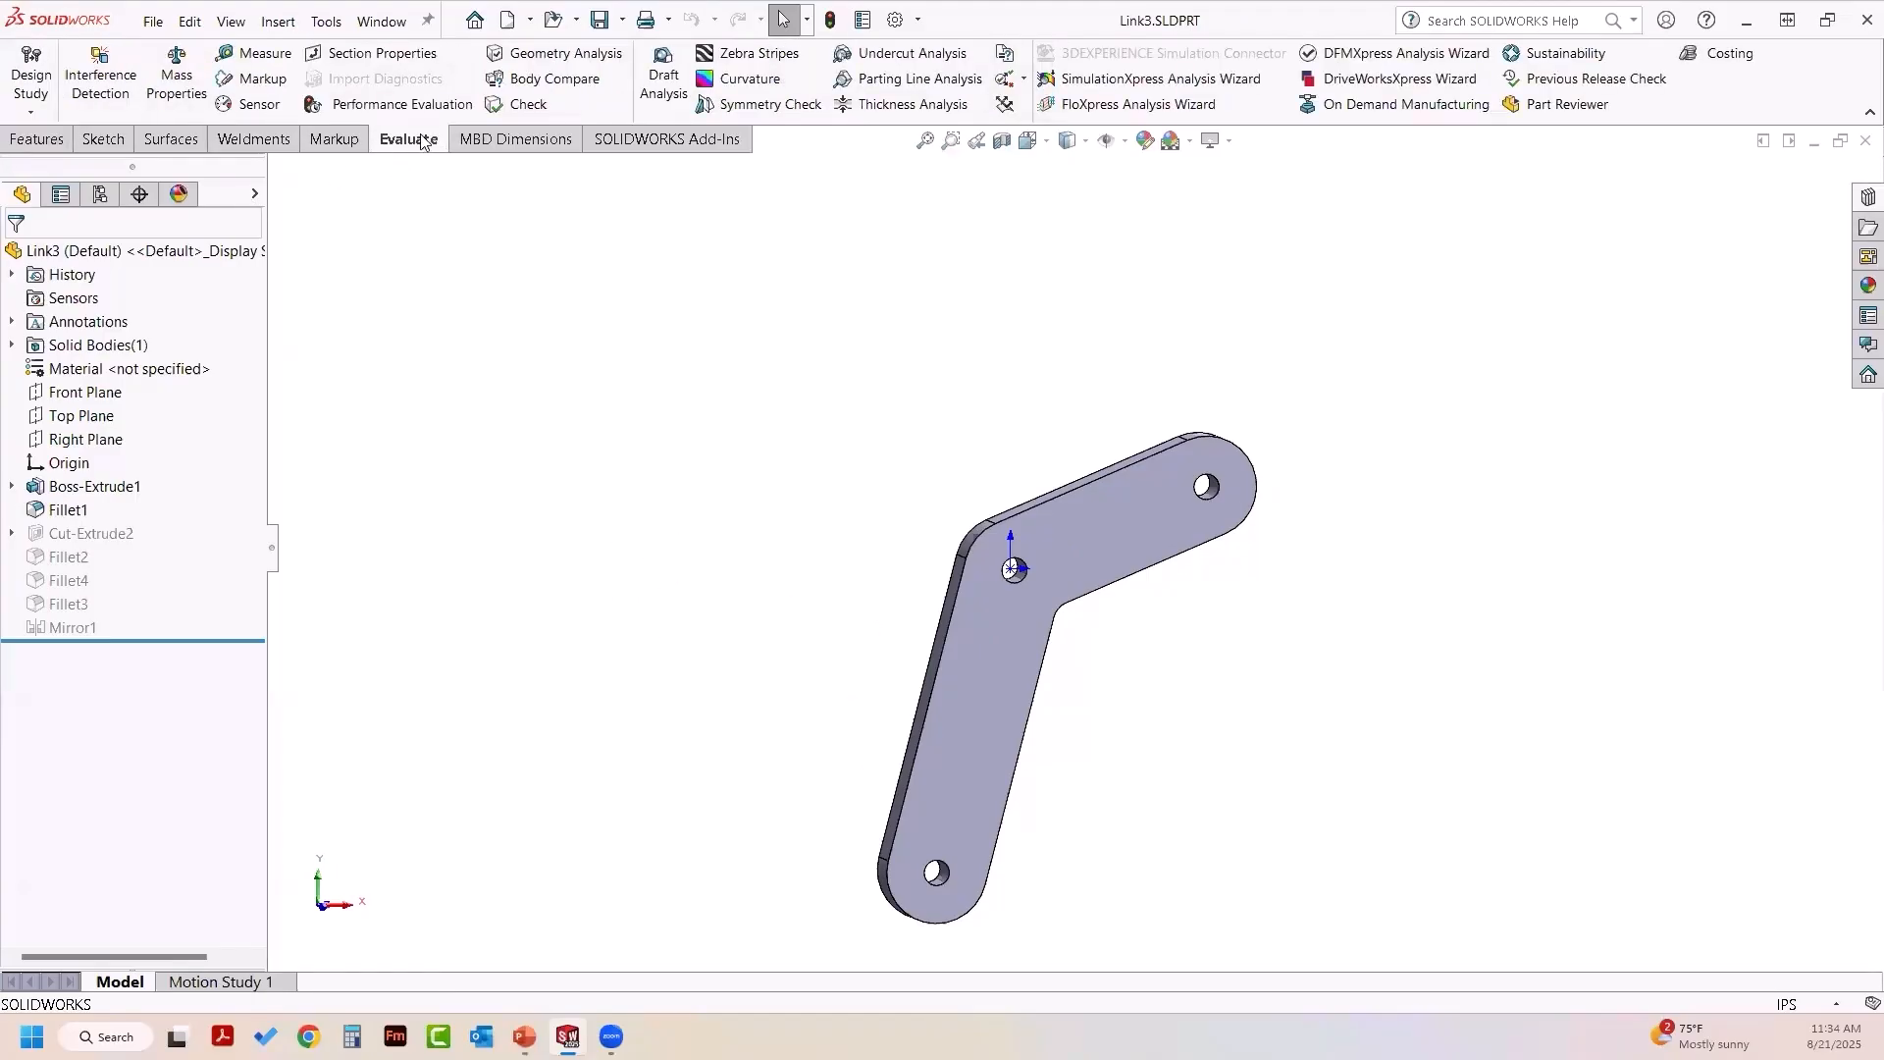
click(177, 74)
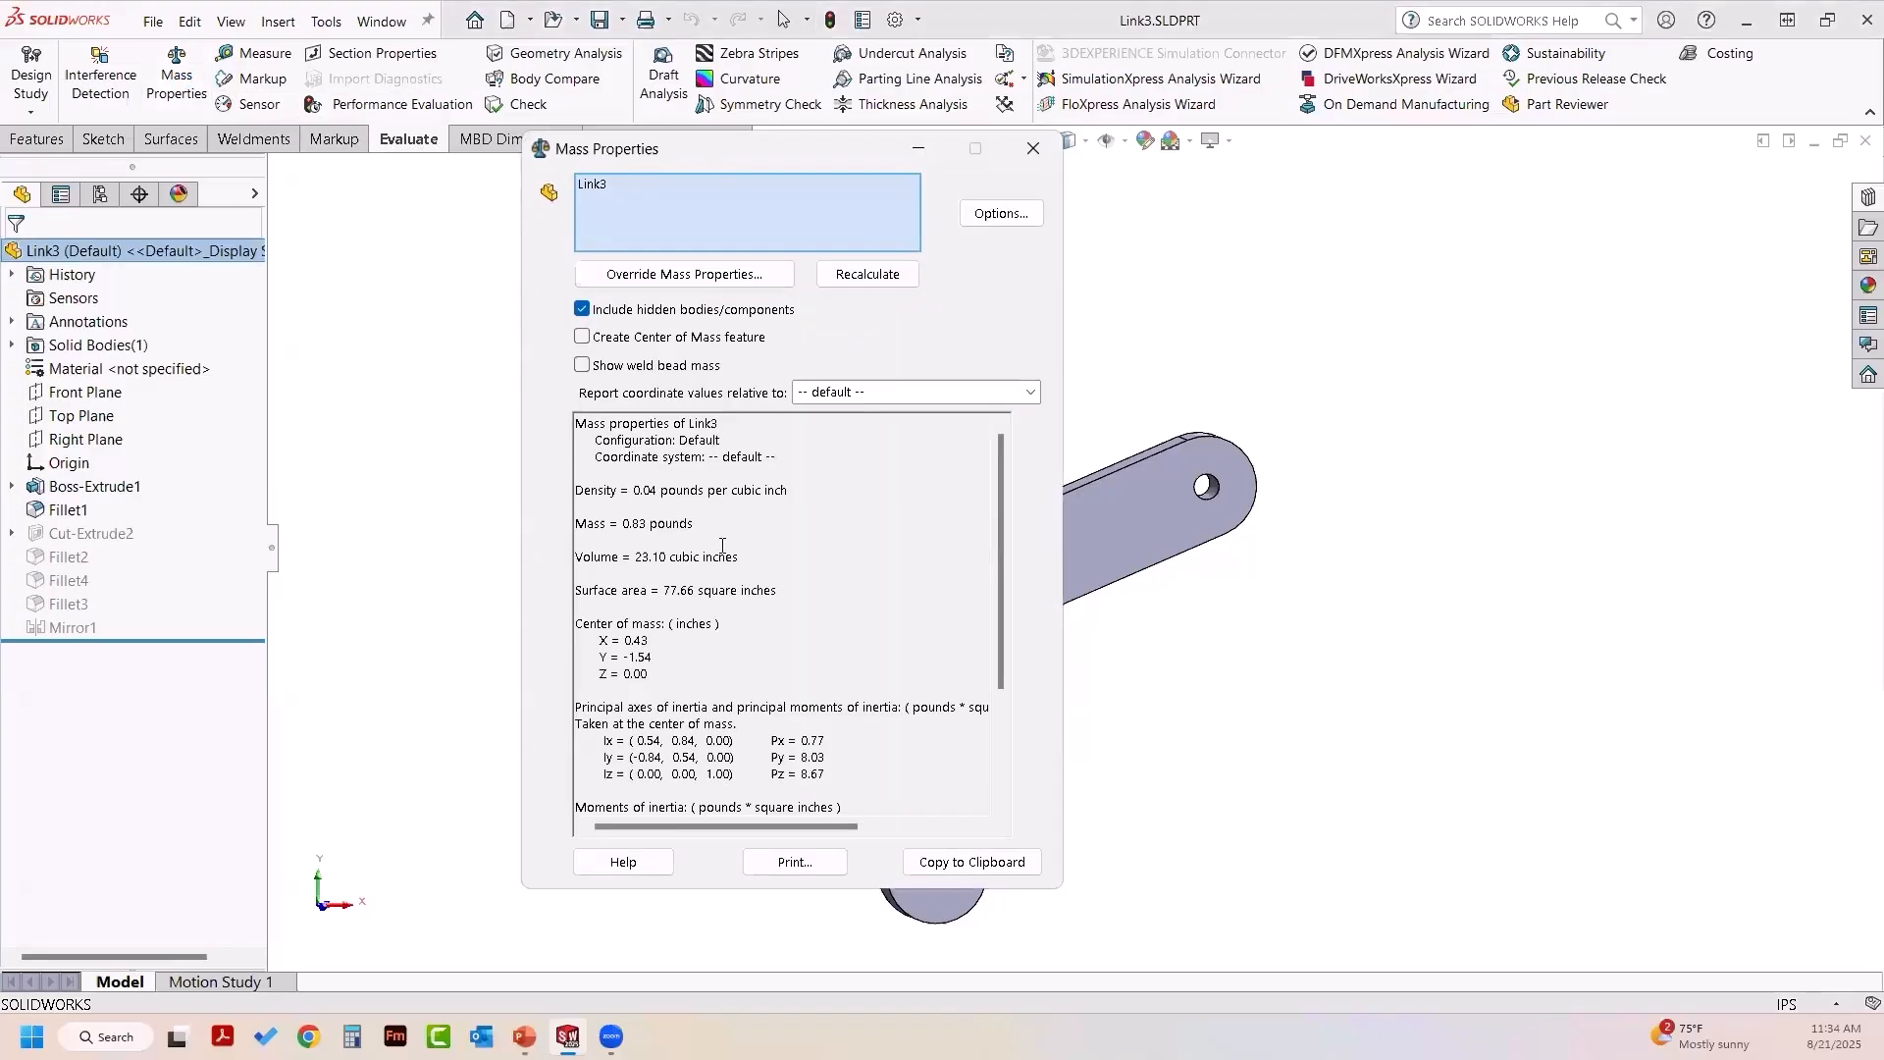
- Read the density and mass in Link3's mass properties report, close the report and inspect the link's shape
drag(695, 525, 587, 527)
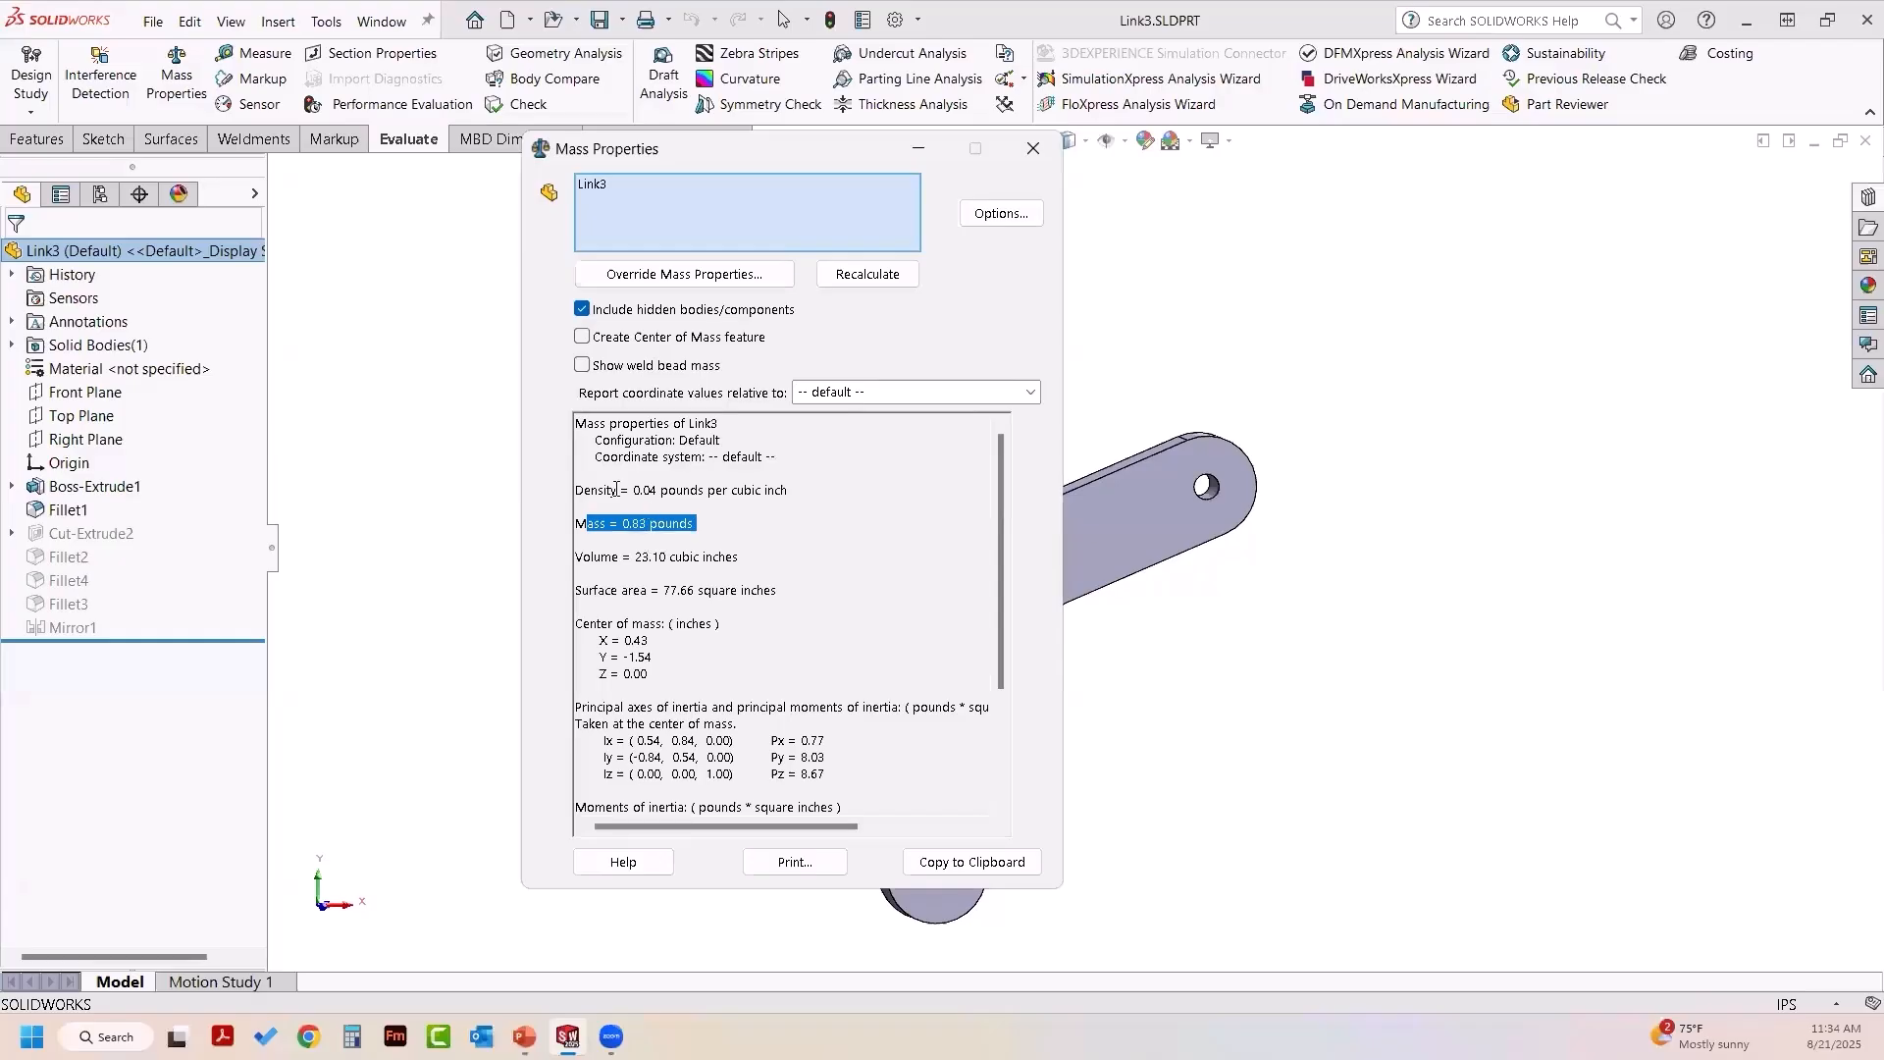
drag(611, 490, 692, 507)
click(701, 526)
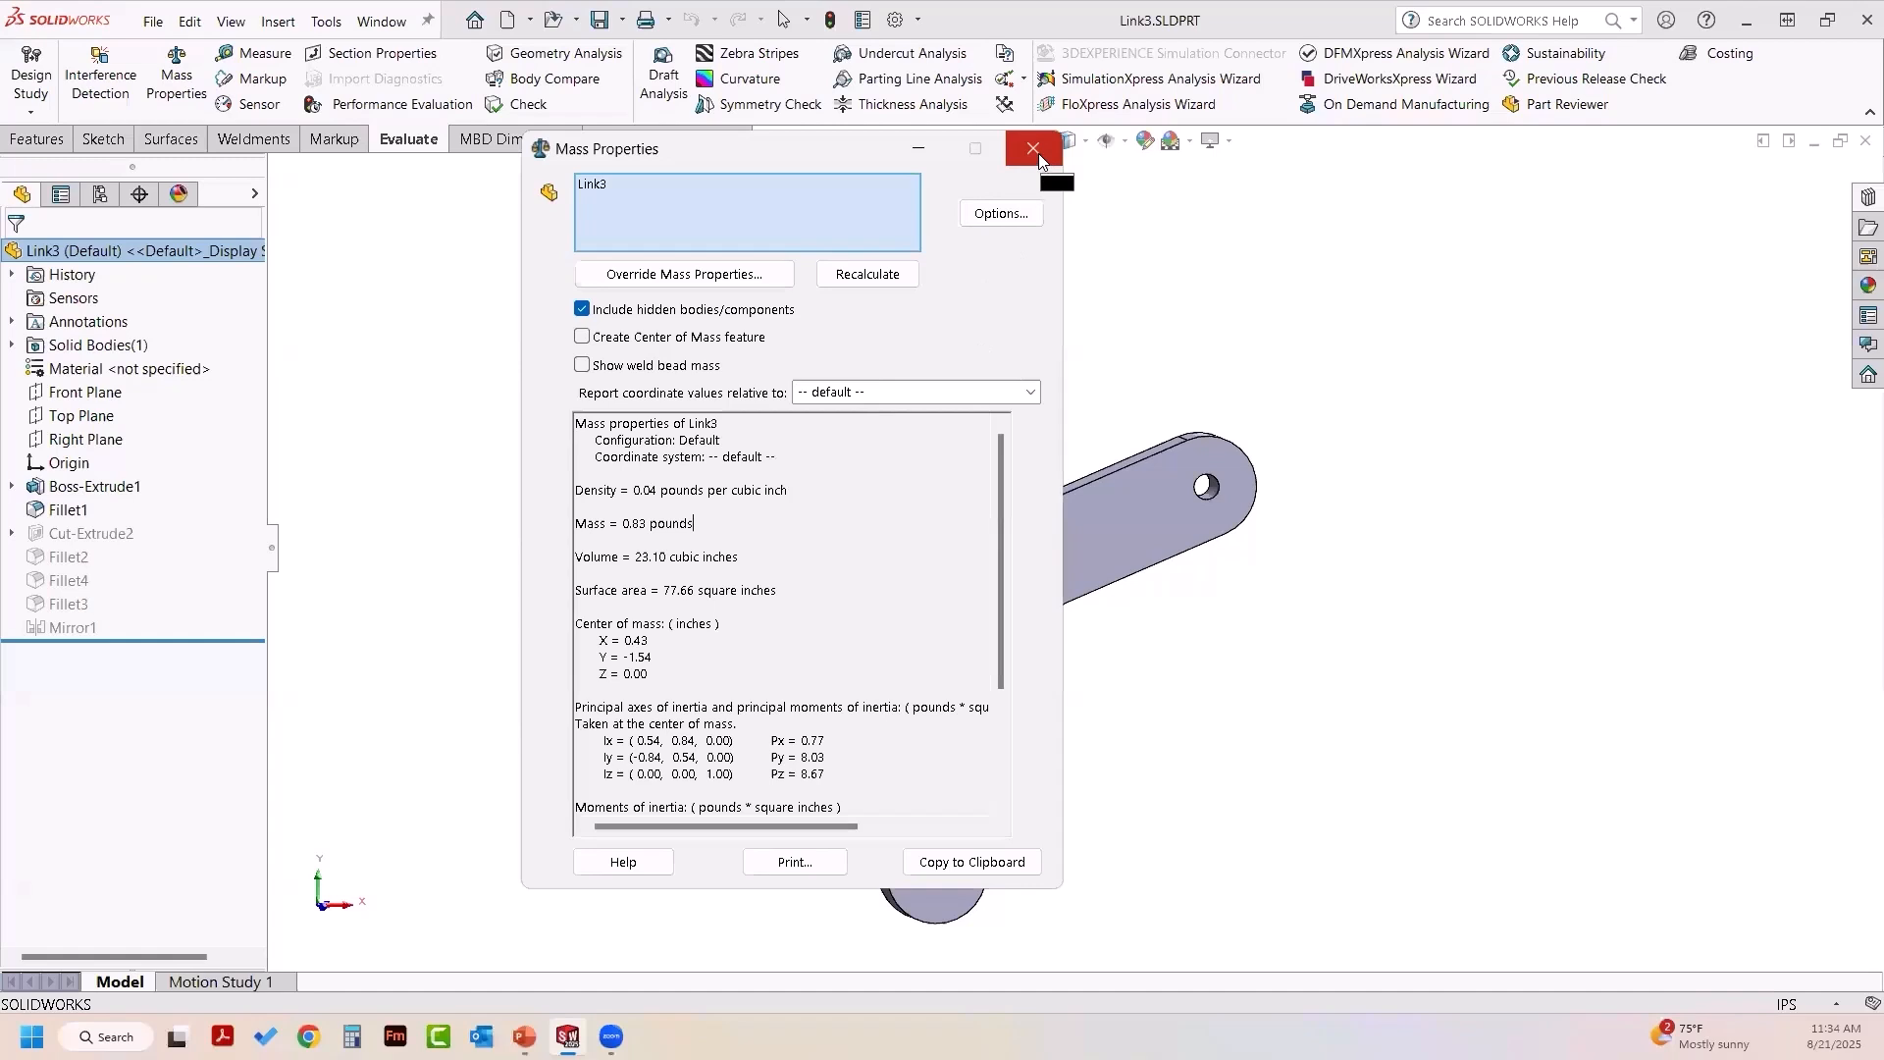
click(1036, 151)
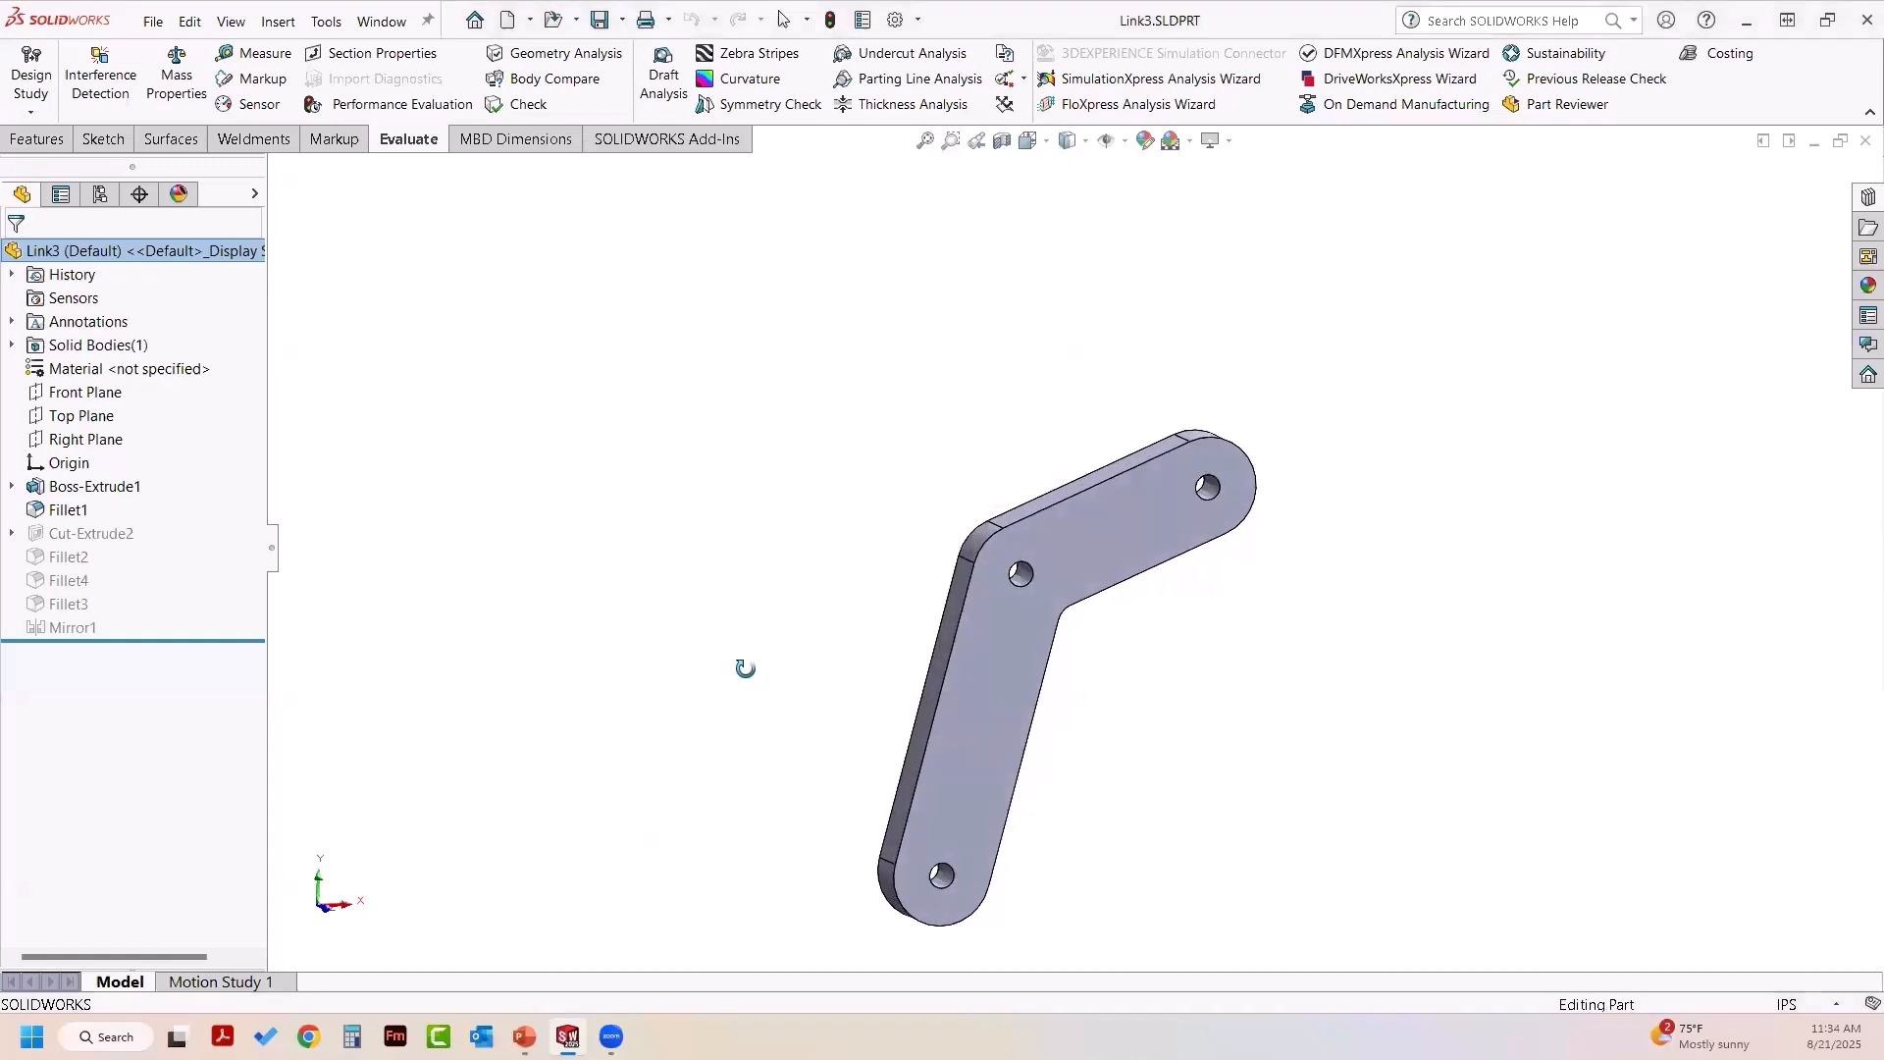
scroll(1146, 769, down, 3)
ctrl+middle_drag(1136, 765, 1122, 705)
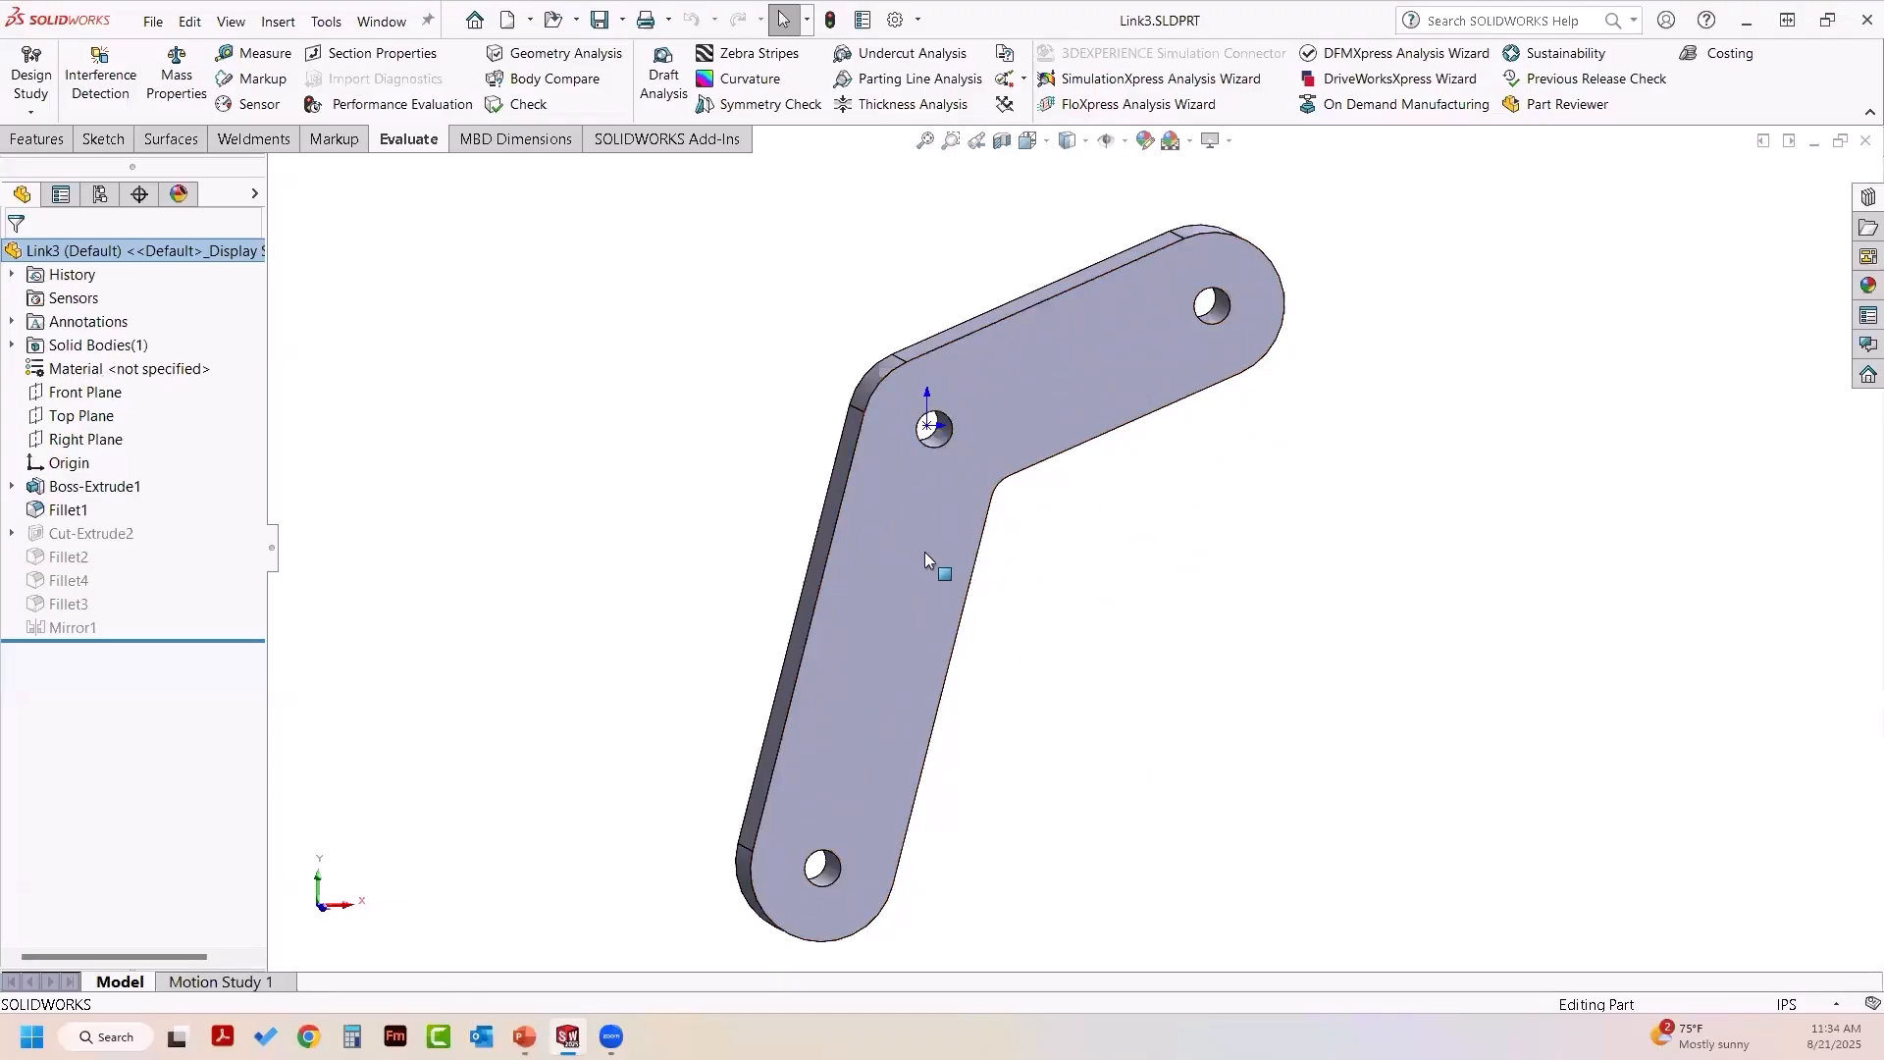
- Assign the 6061-T6 (SS) material from the aluminium alloys to the Link3 part
right_click(126, 374)
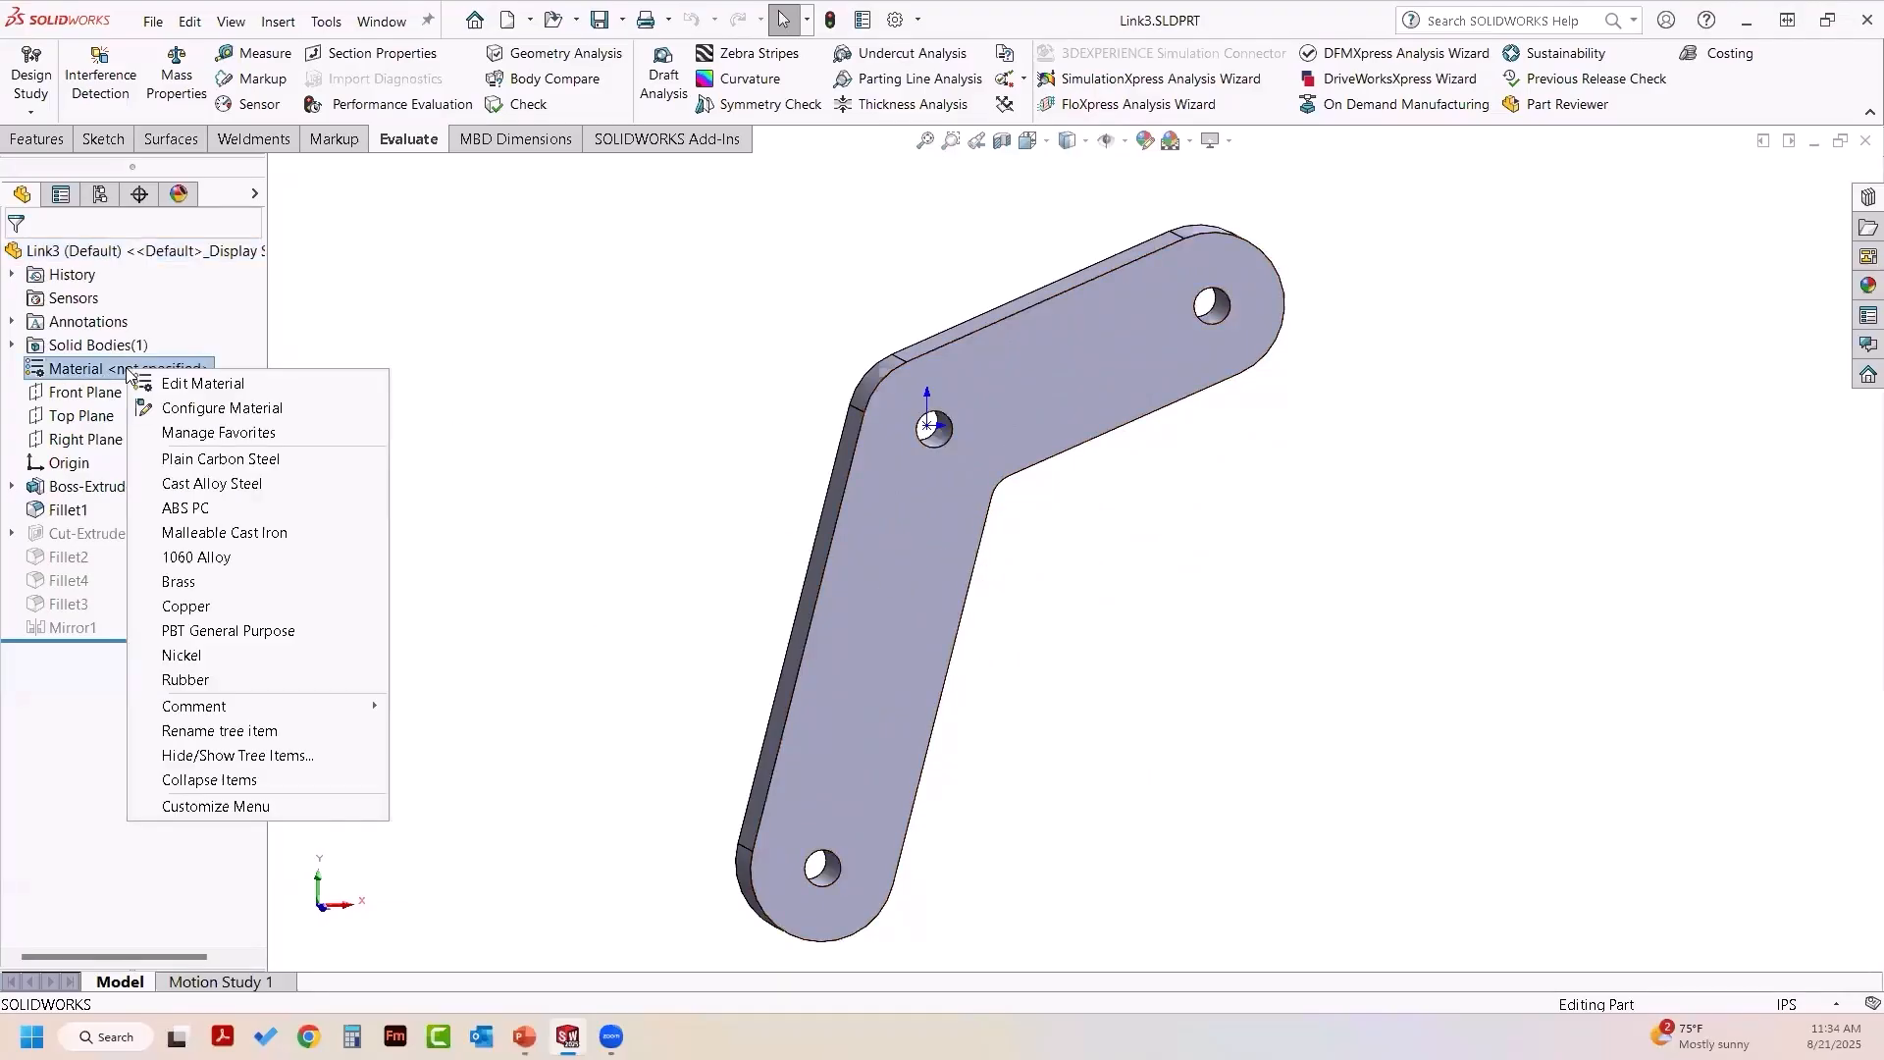
click(203, 384)
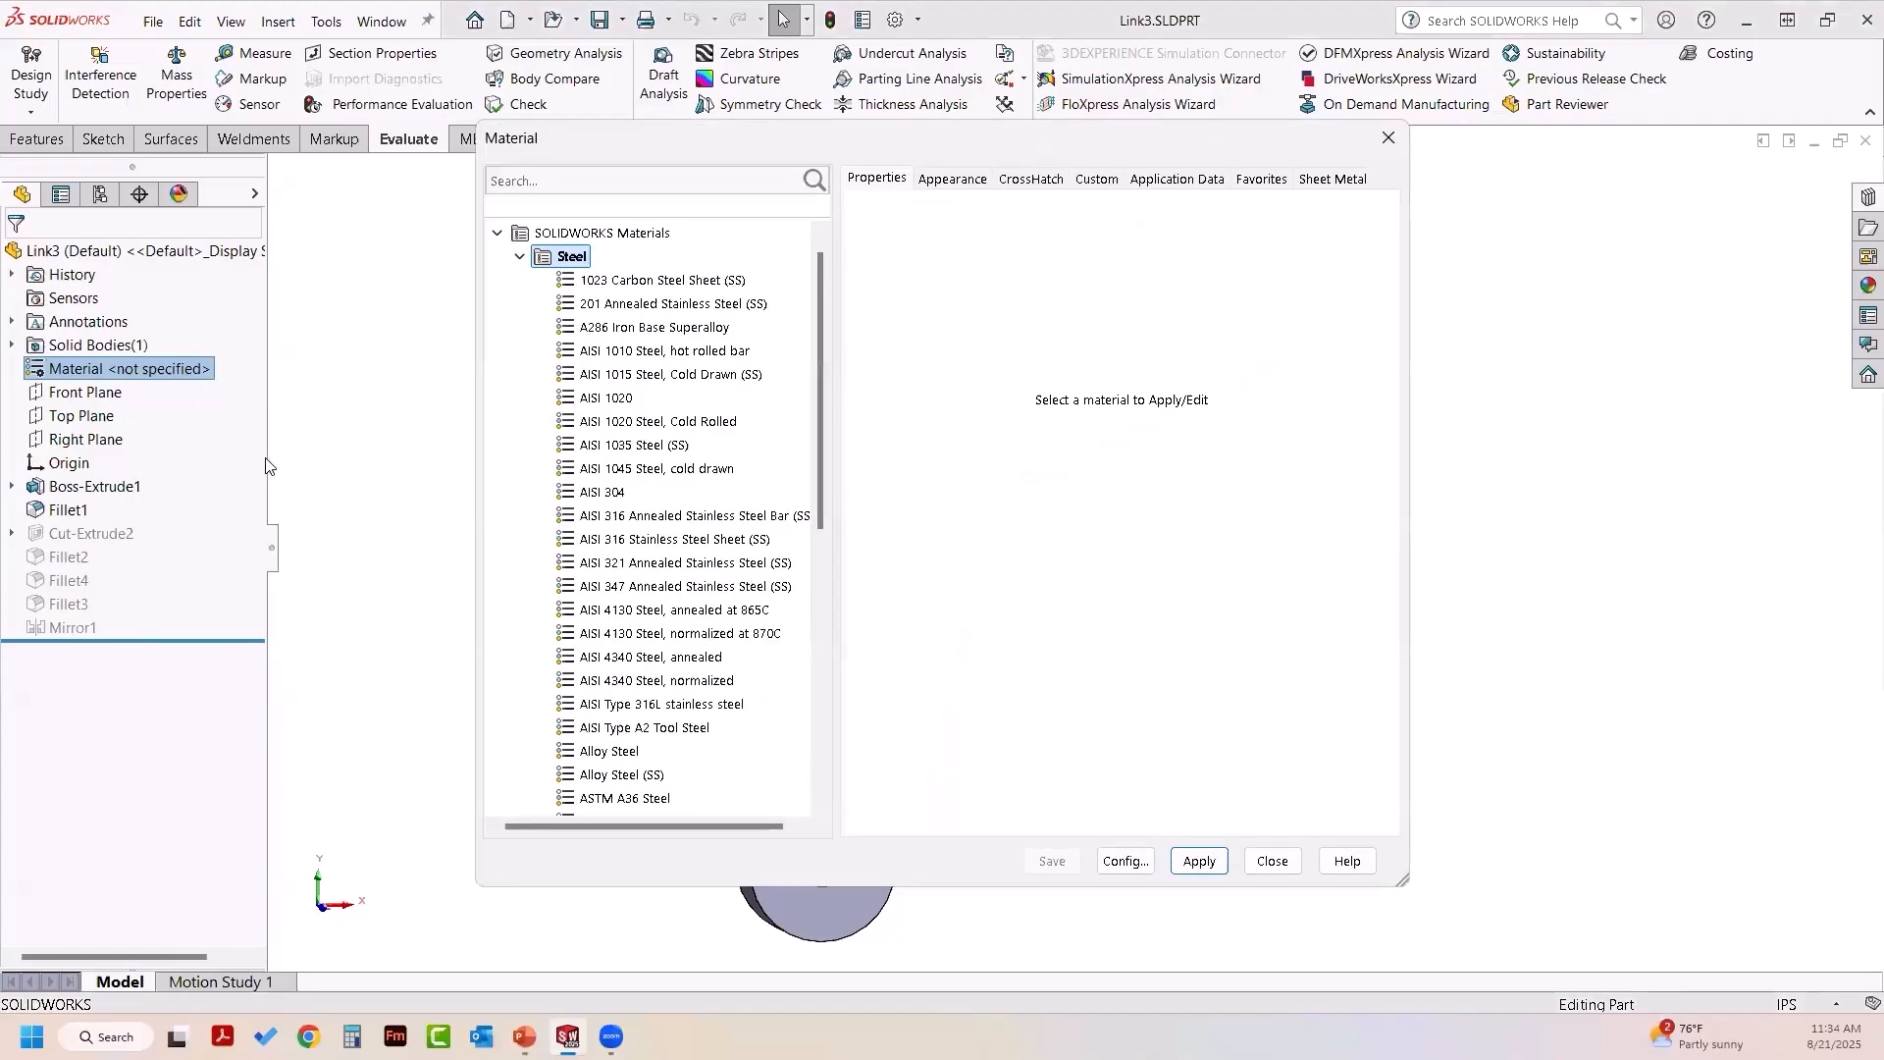
click(520, 259)
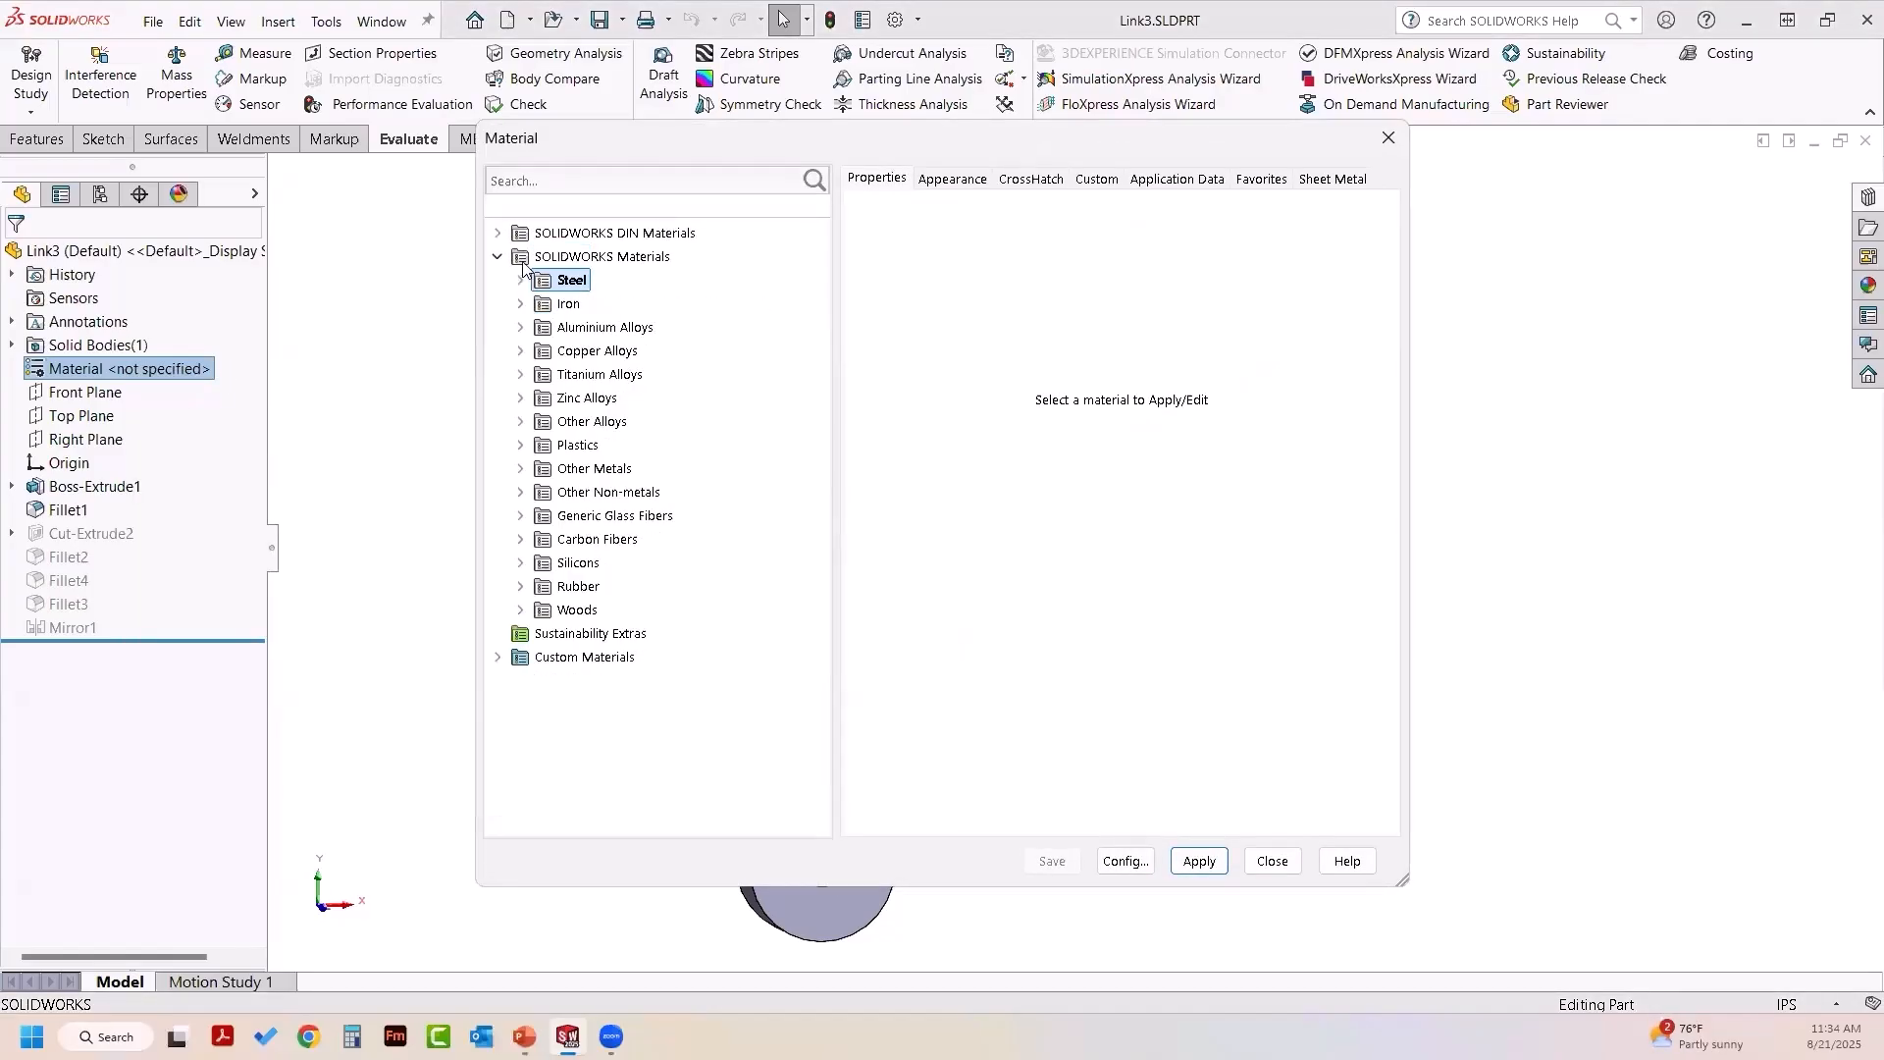
click(520, 330)
scroll(679, 668, down, 12)
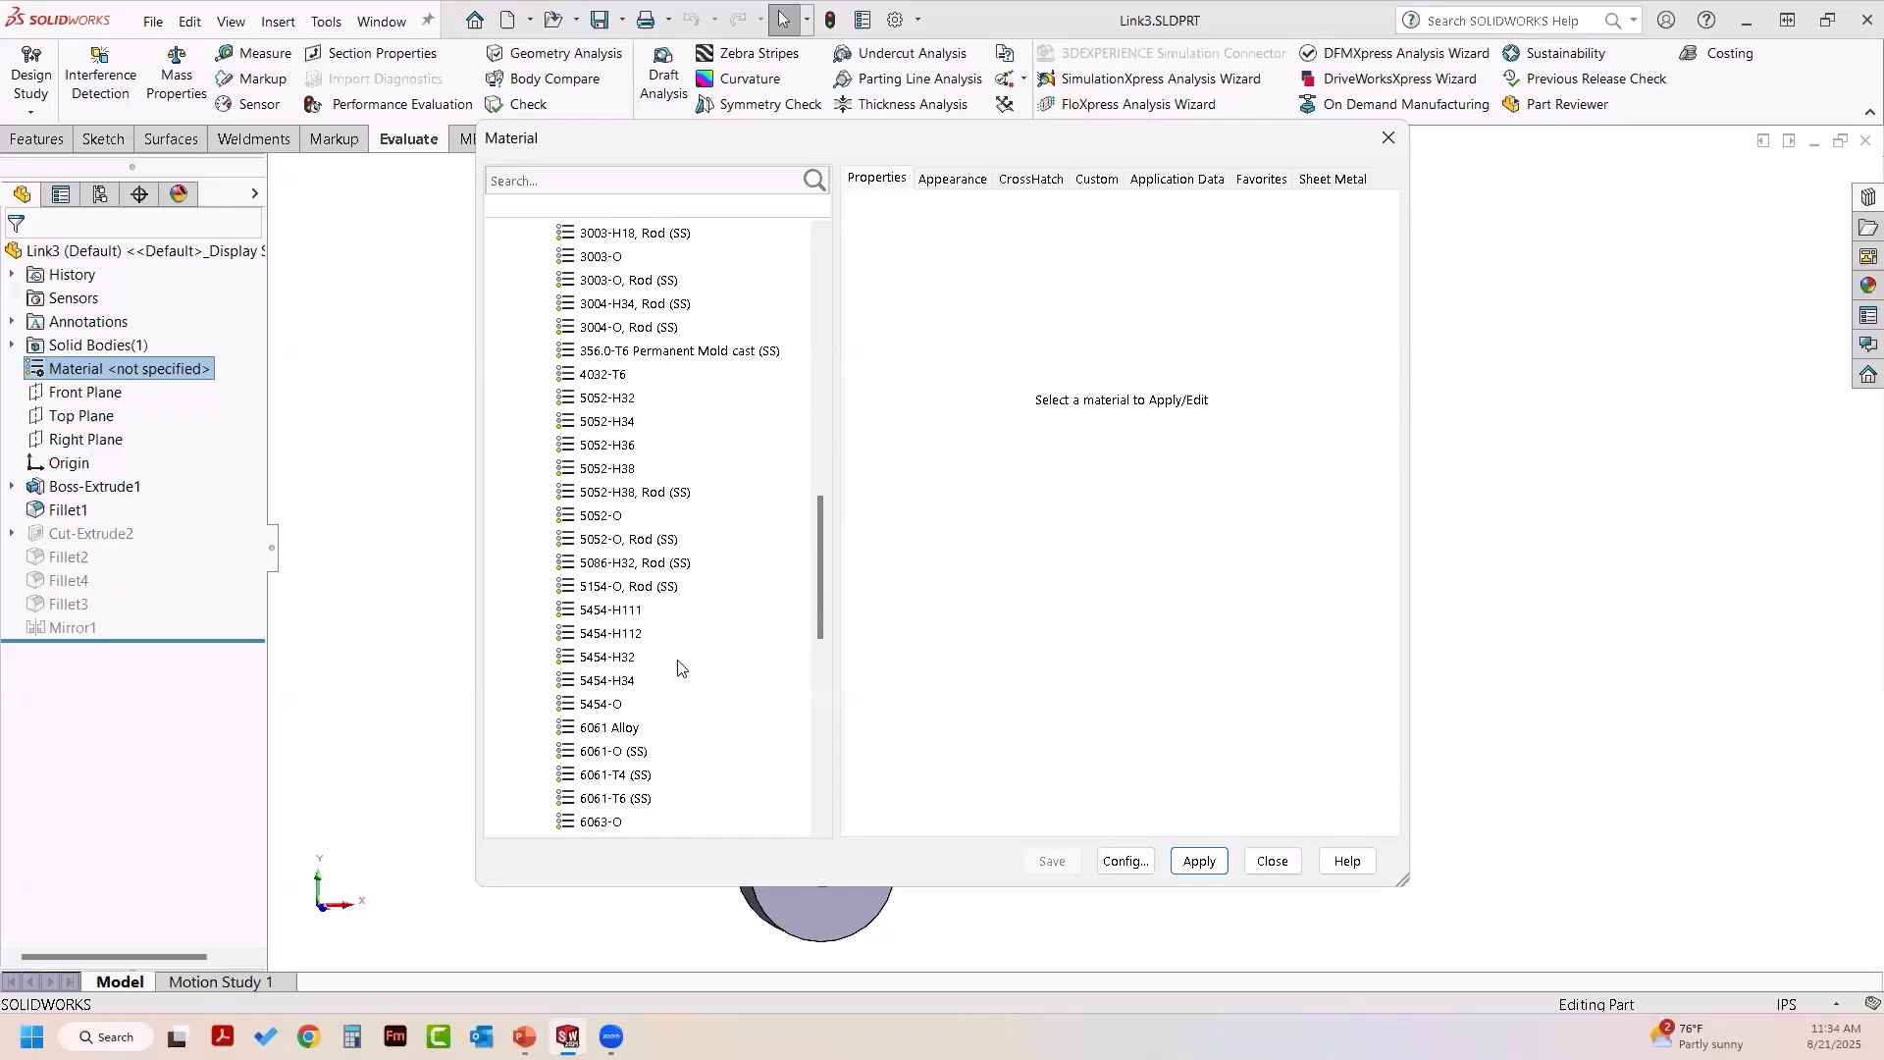
scroll(679, 668, down, 4)
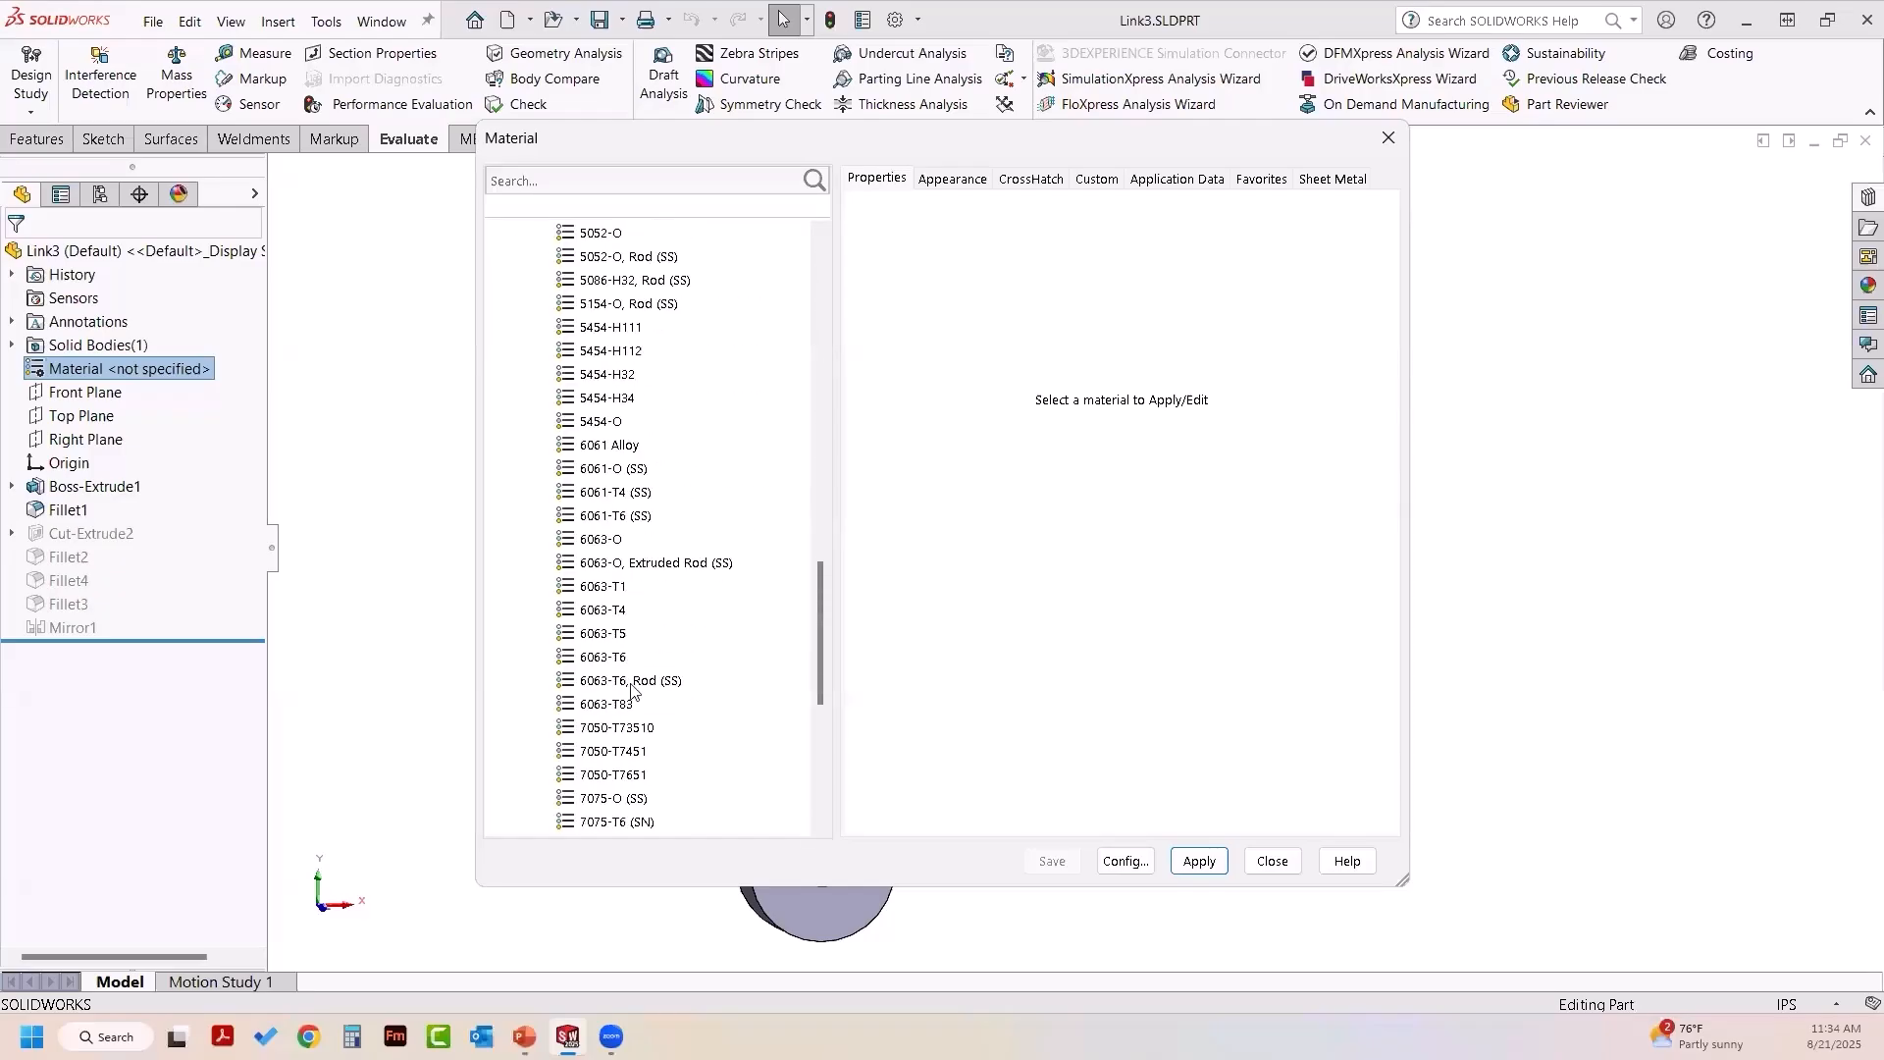
click(589, 518)
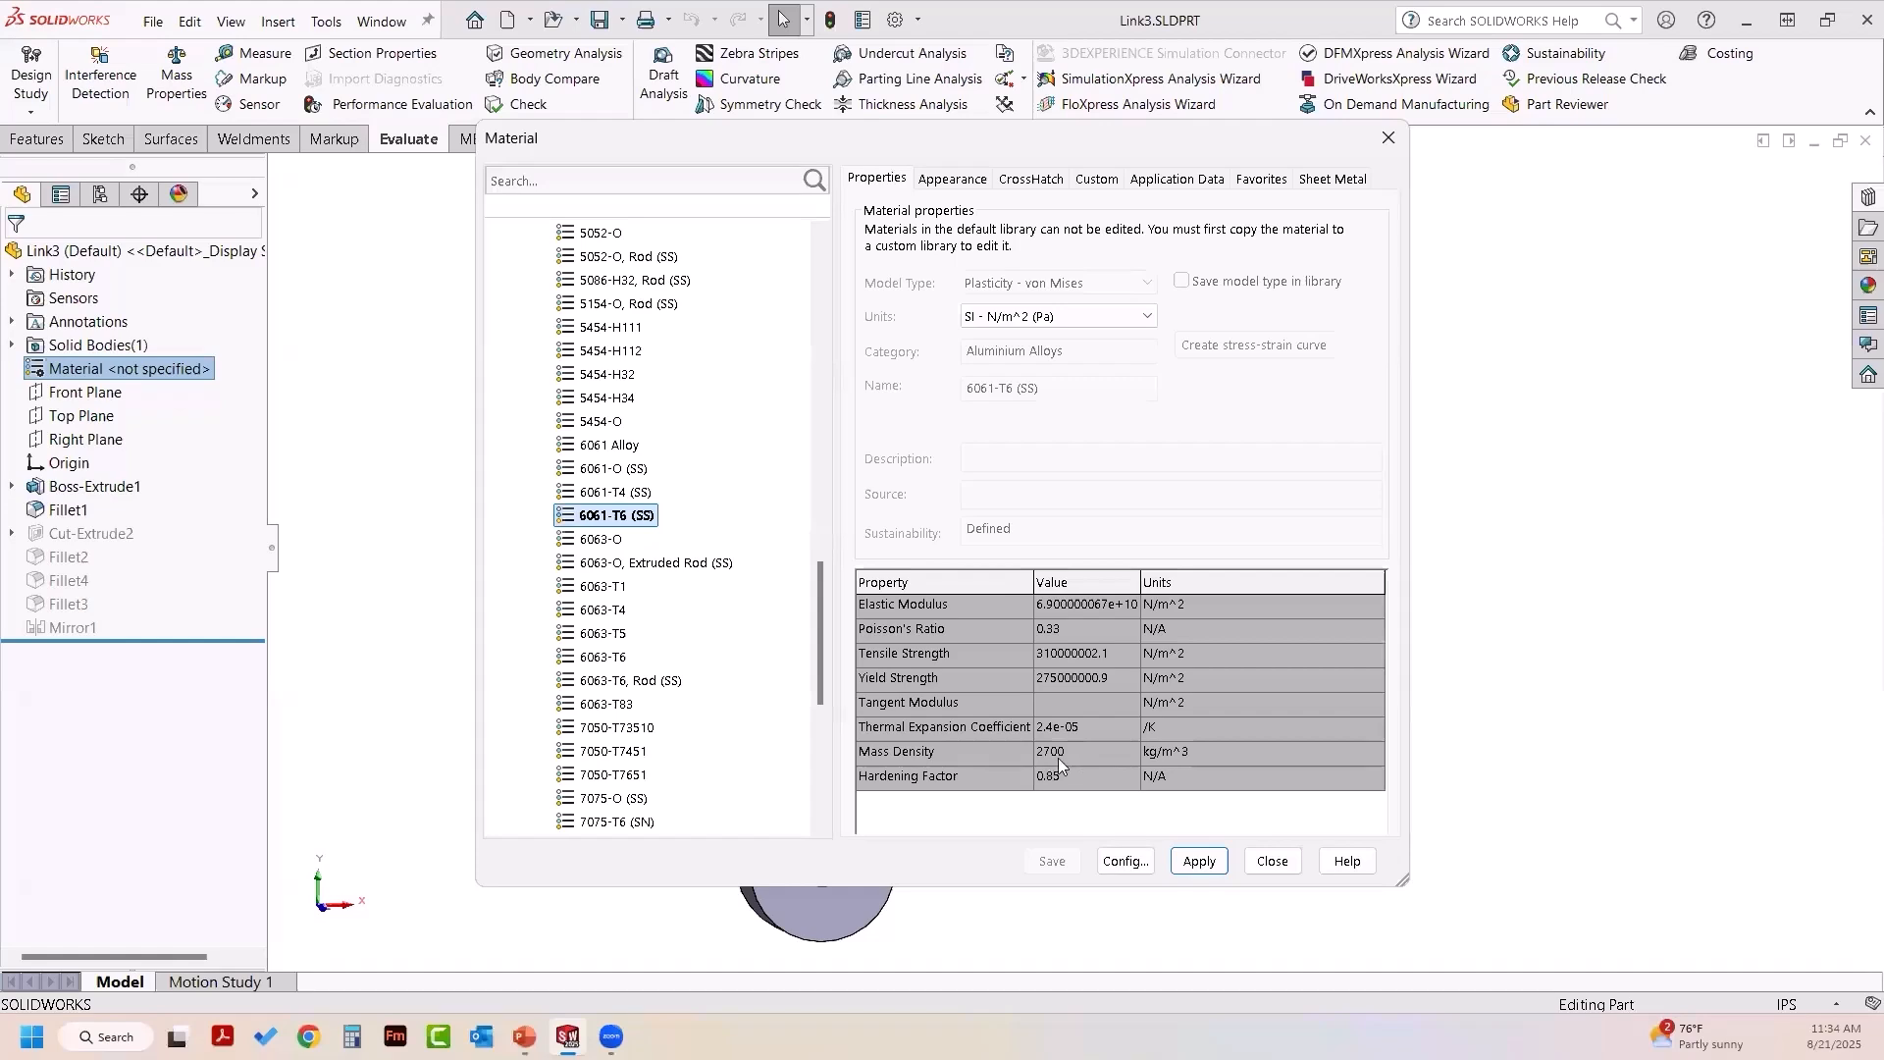
click(1199, 861)
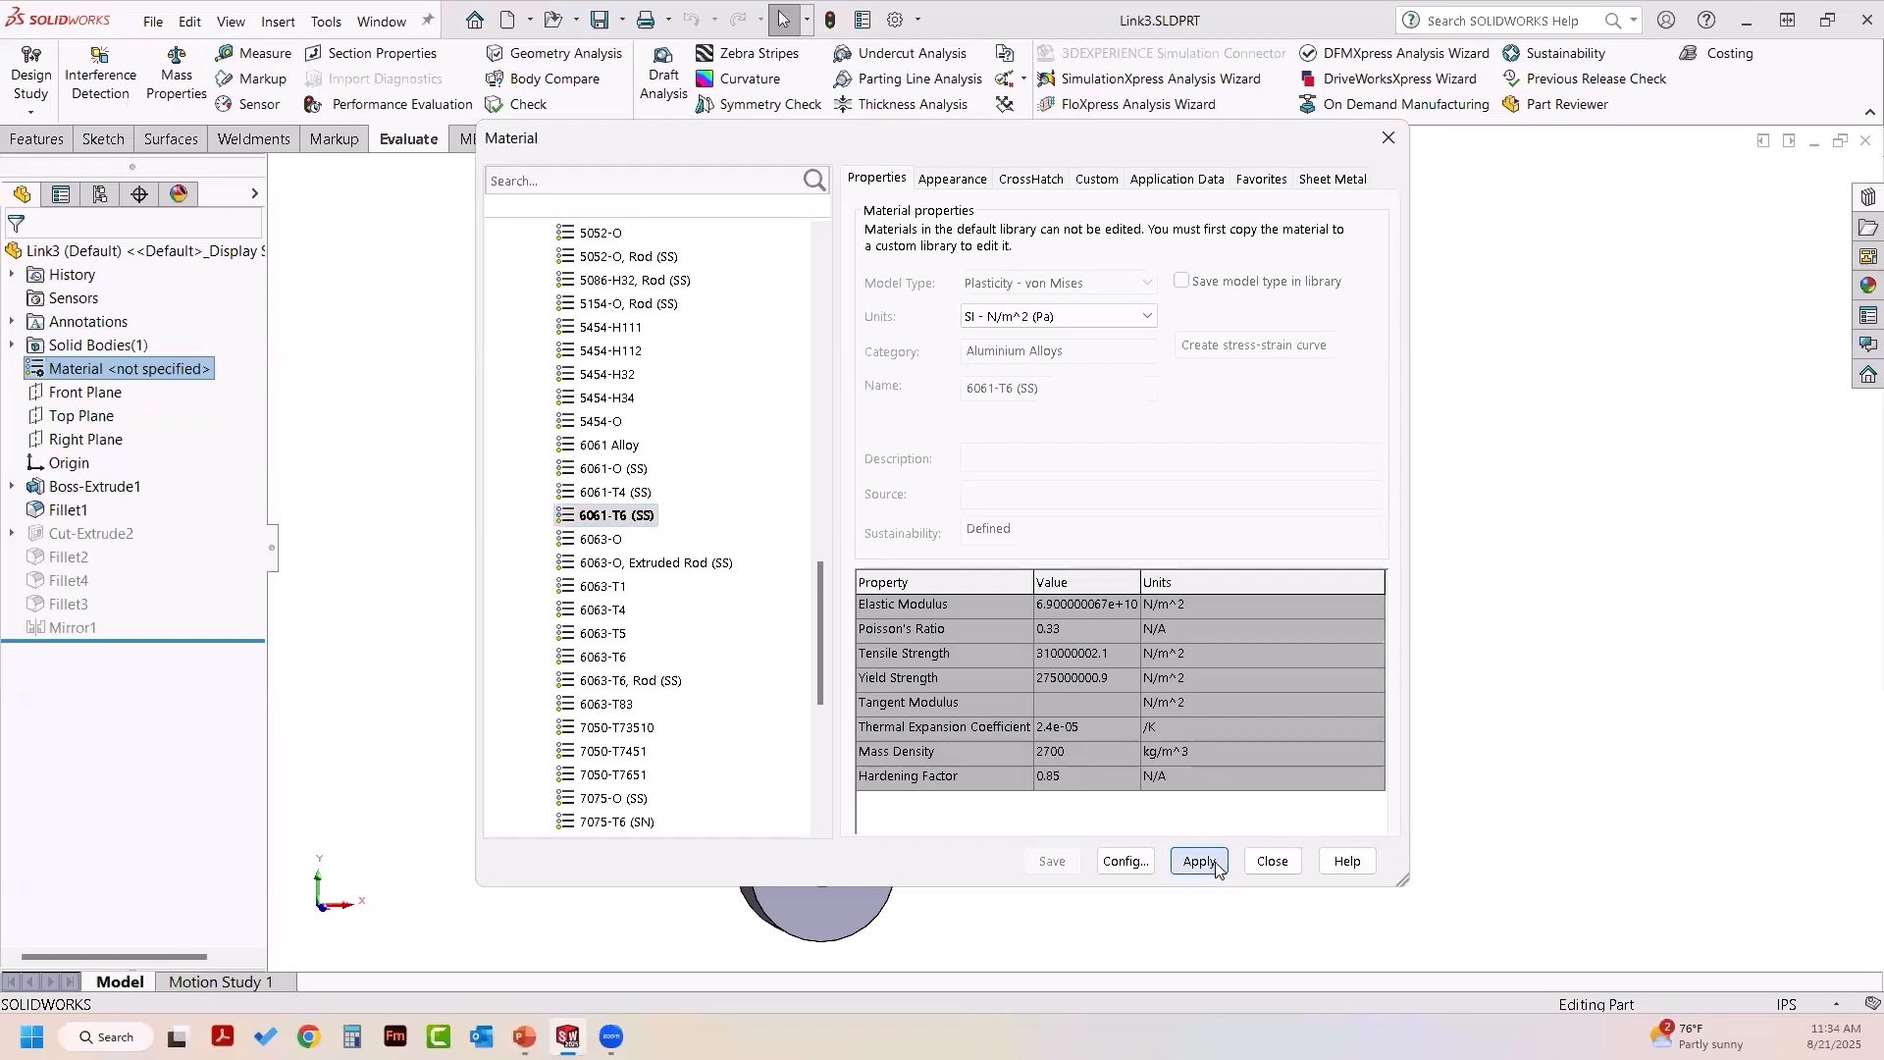
click(1272, 861)
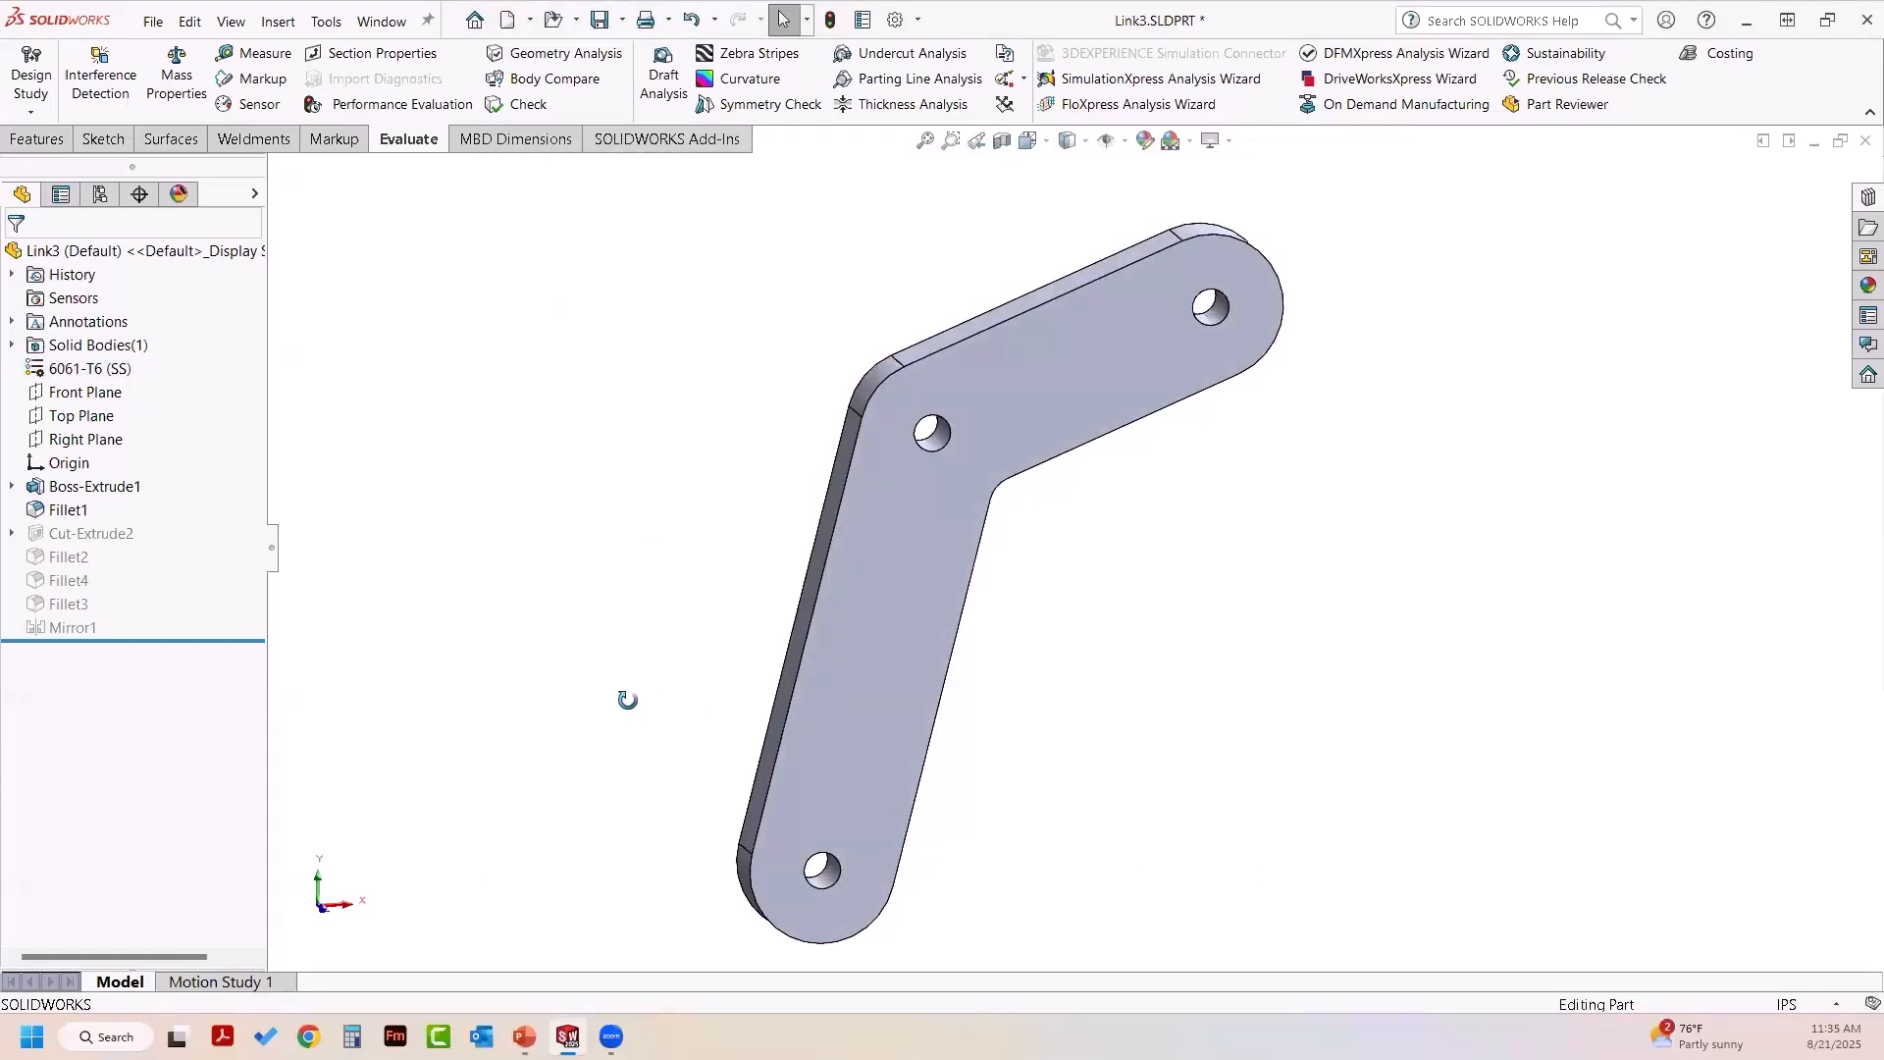
- Evaluate Link3's mass properties with the assigned material, read the mass, close the report and inspect the link's shape
click(179, 87)
drag(717, 526, 573, 525)
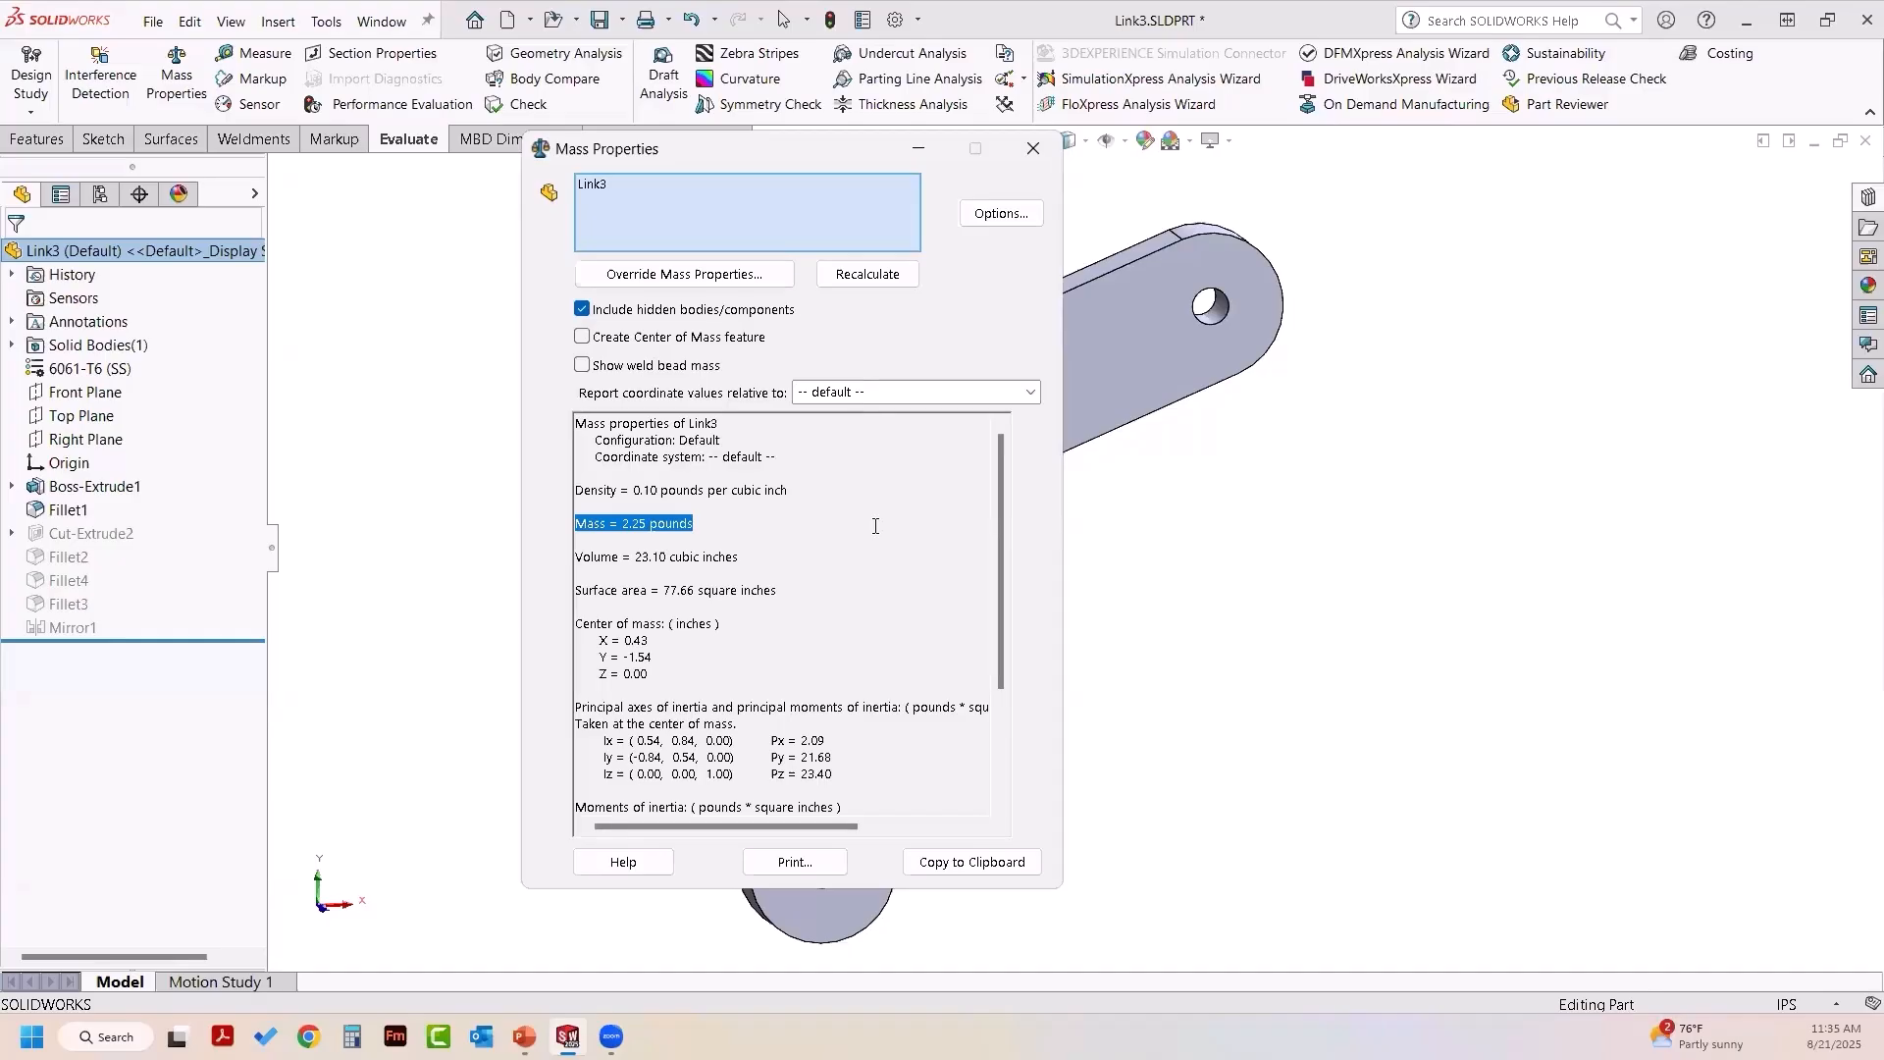
click(1030, 148)
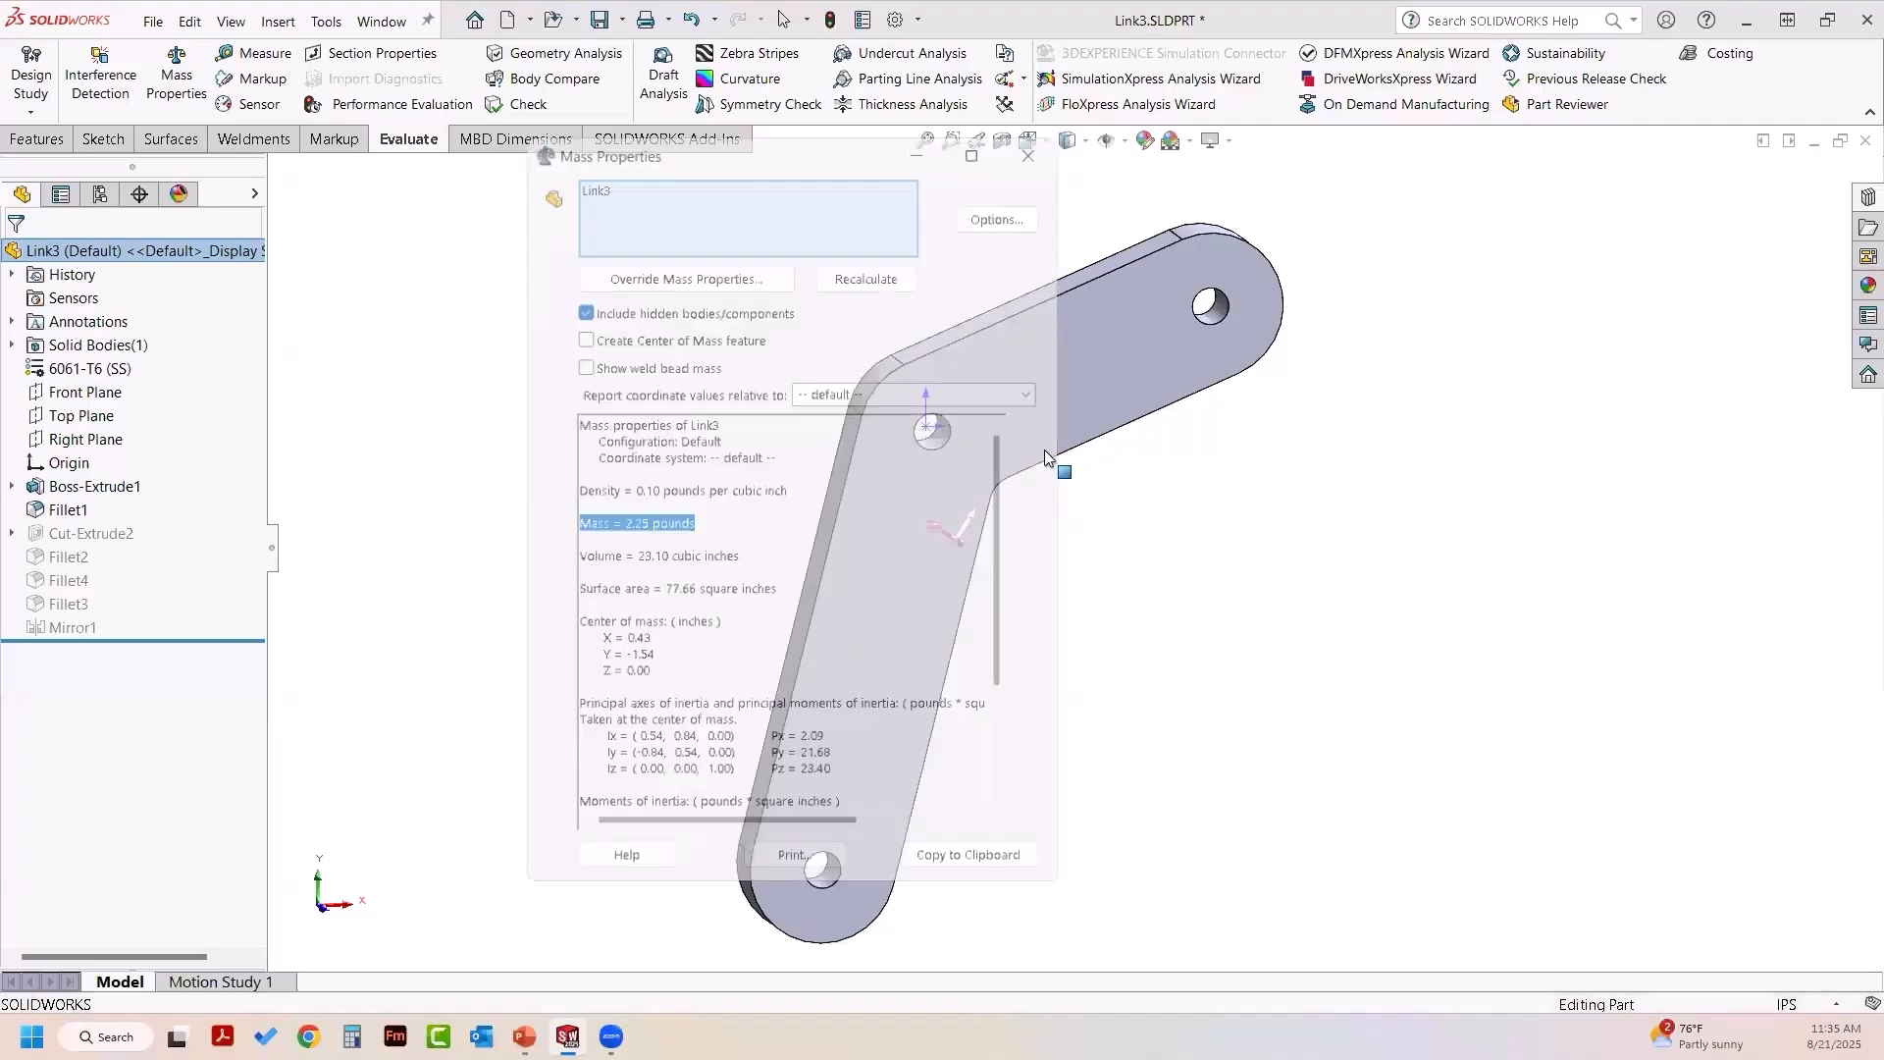
middle_drag(1057, 584, 1052, 570)
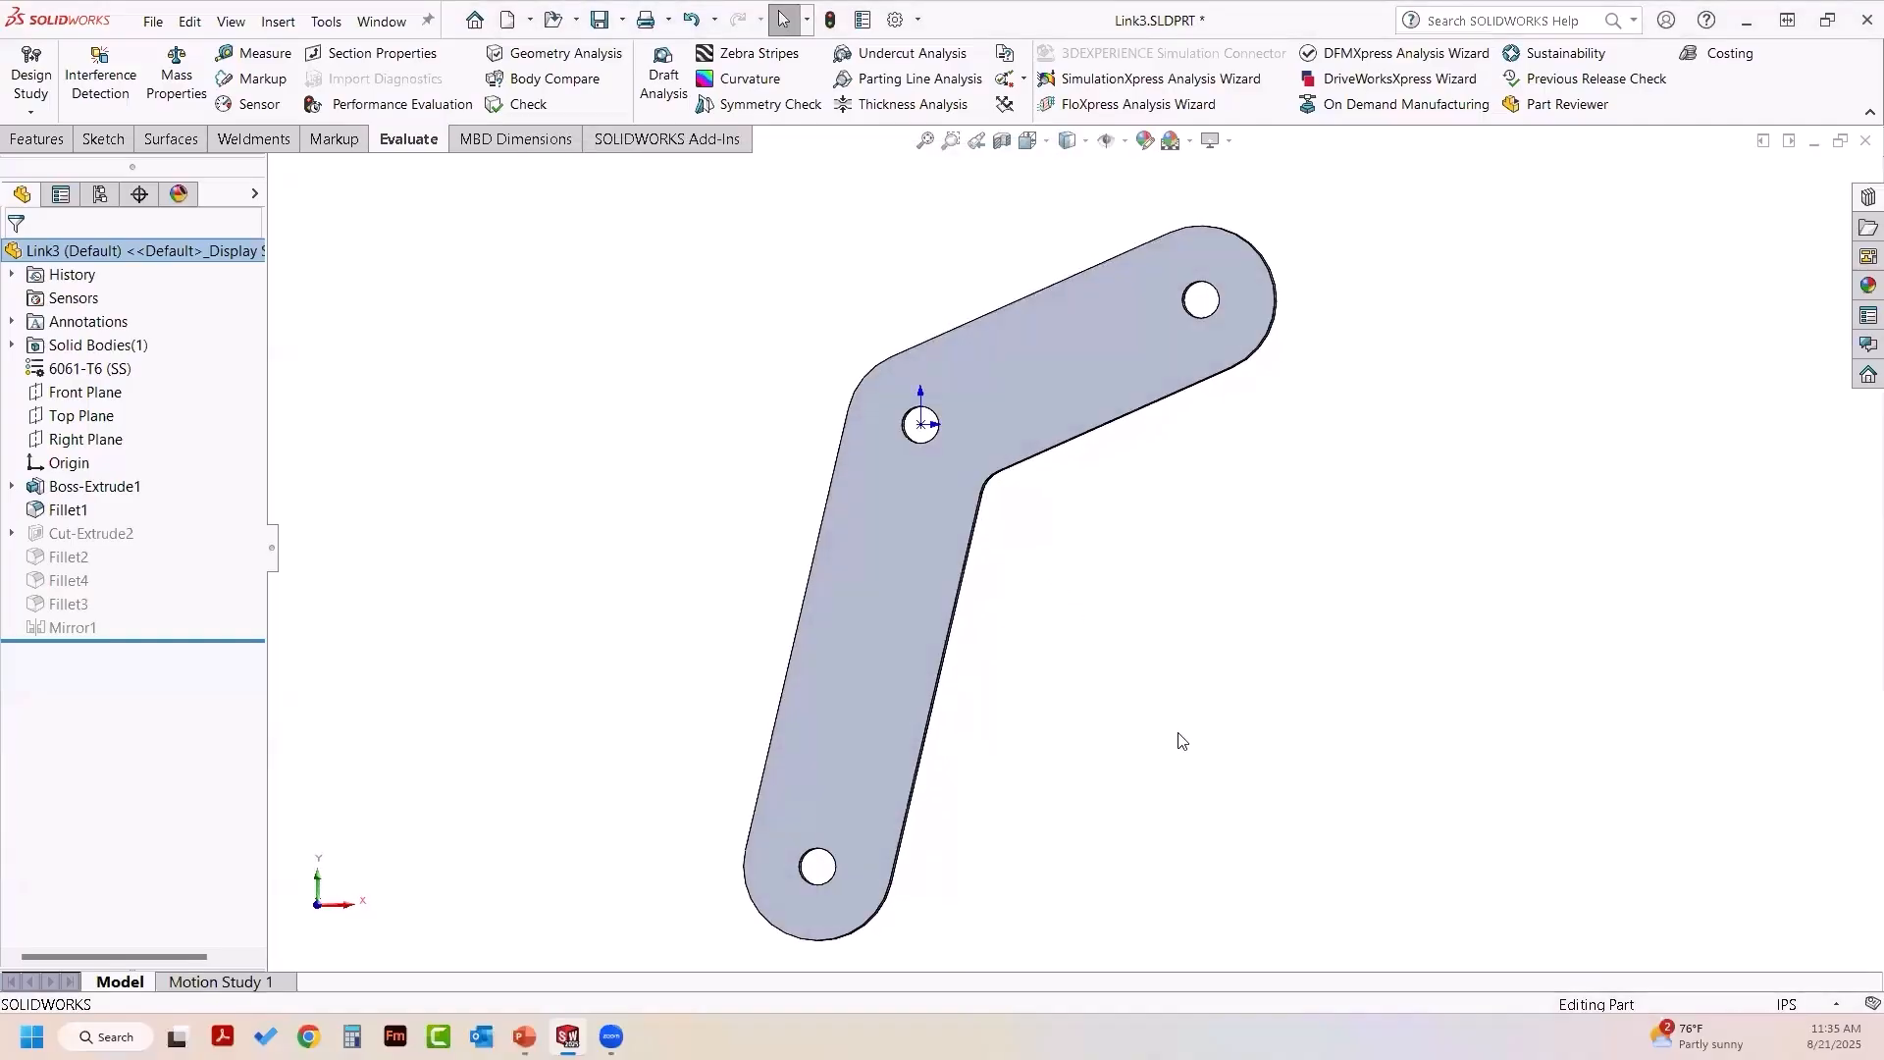
middle_drag(1163, 724, 1122, 727)
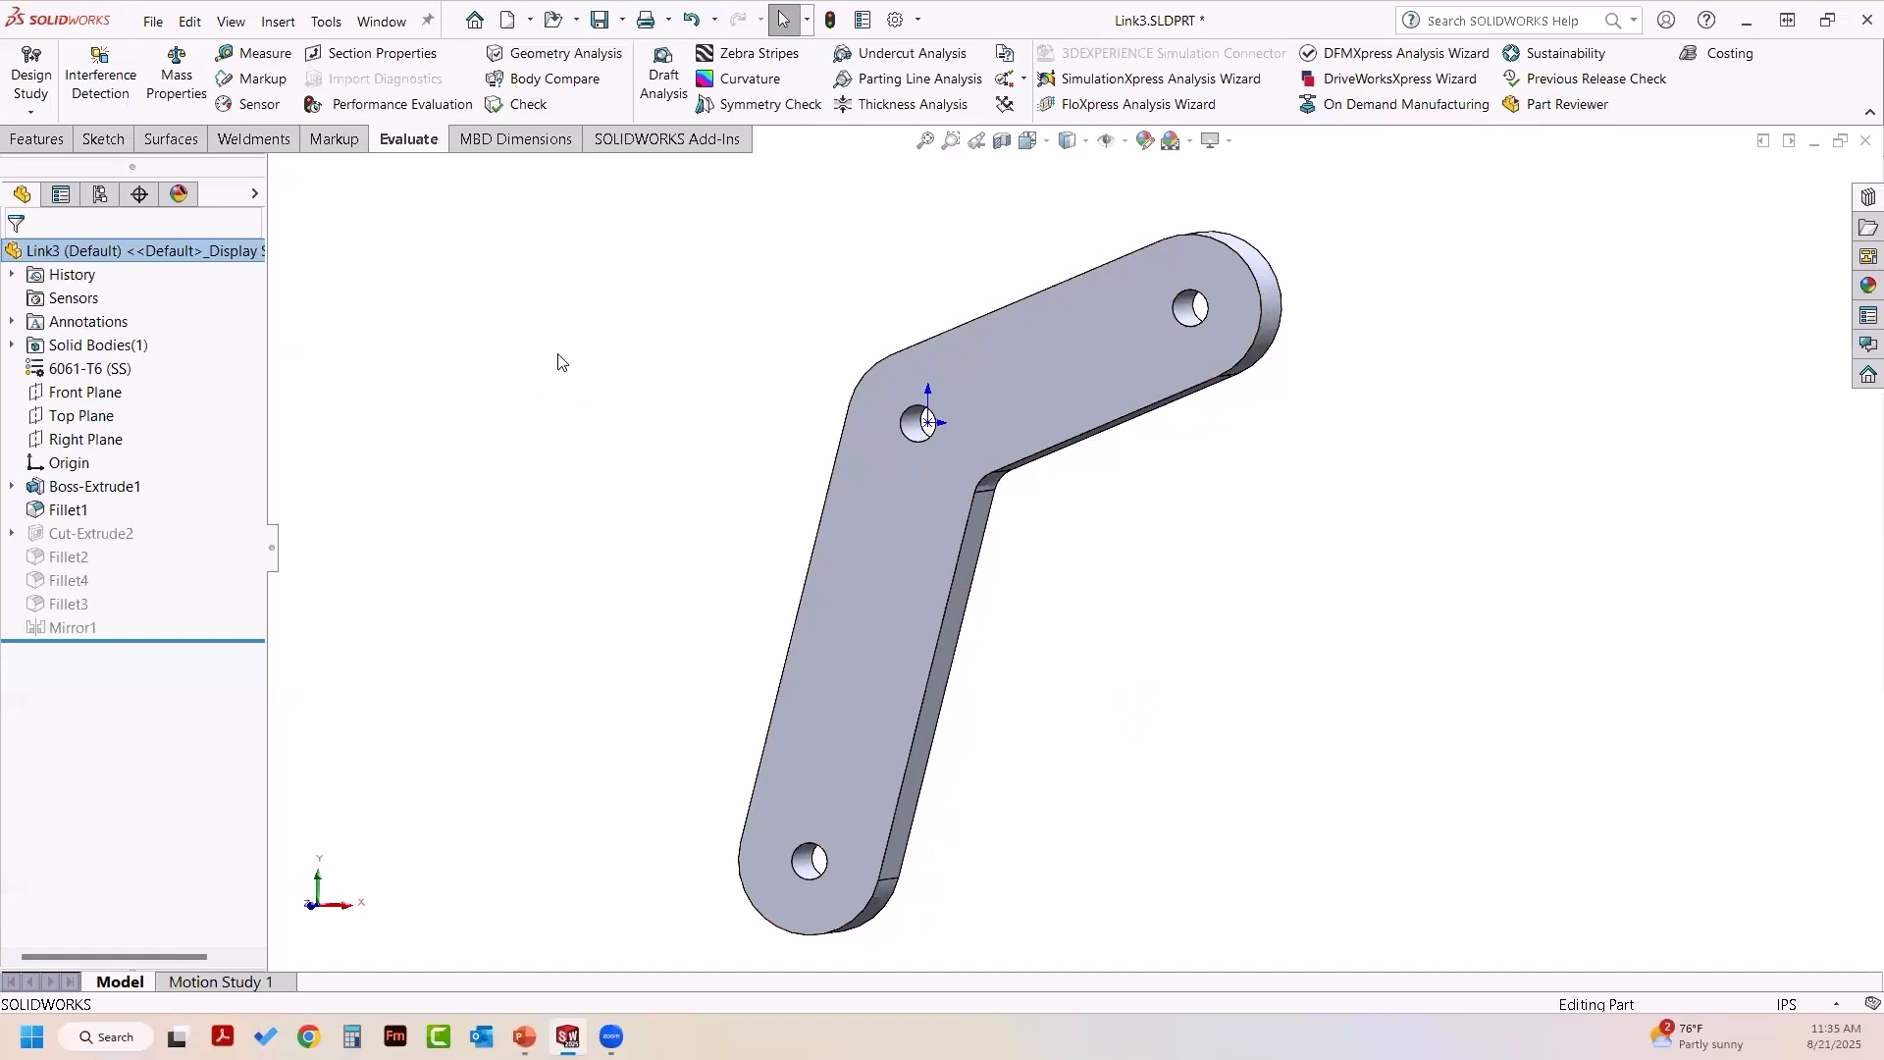
- Activate the SOLIDWORKS Simulation add-in, start a new study for Link3 and review the available study types
click(624, 142)
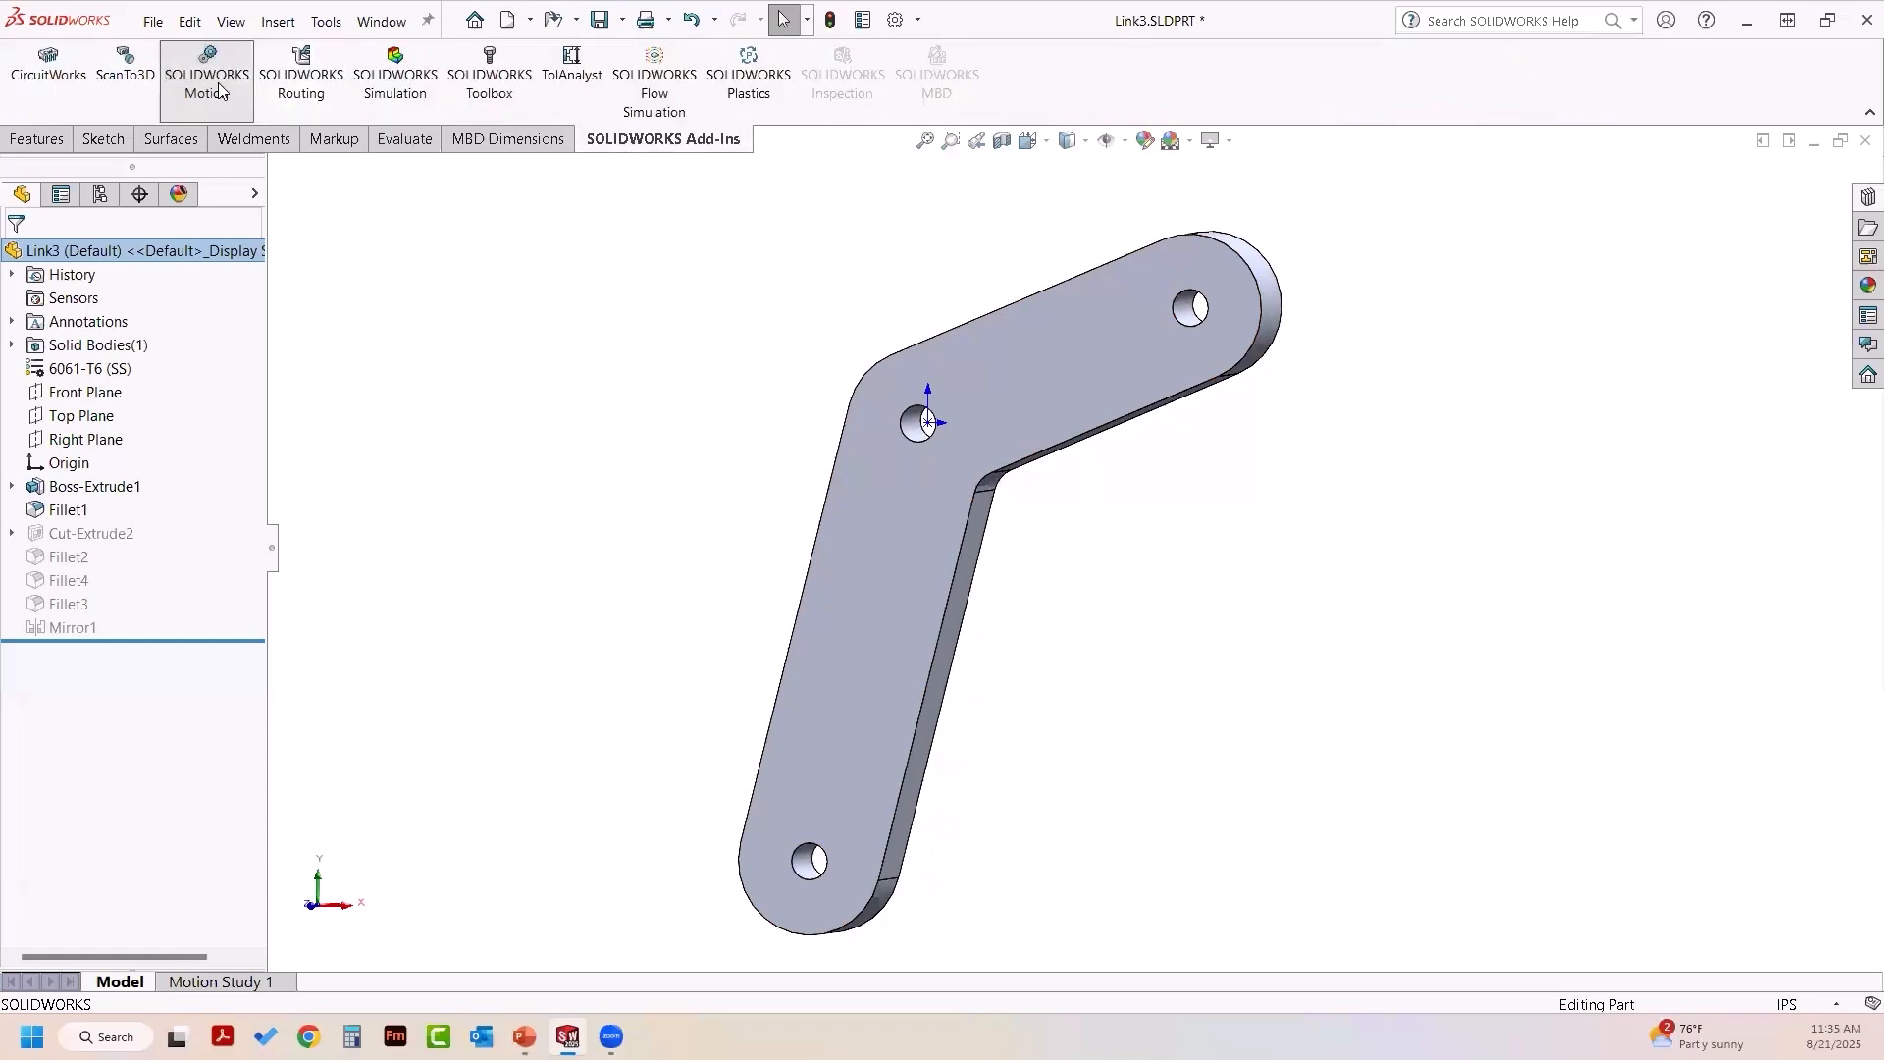
click(394, 94)
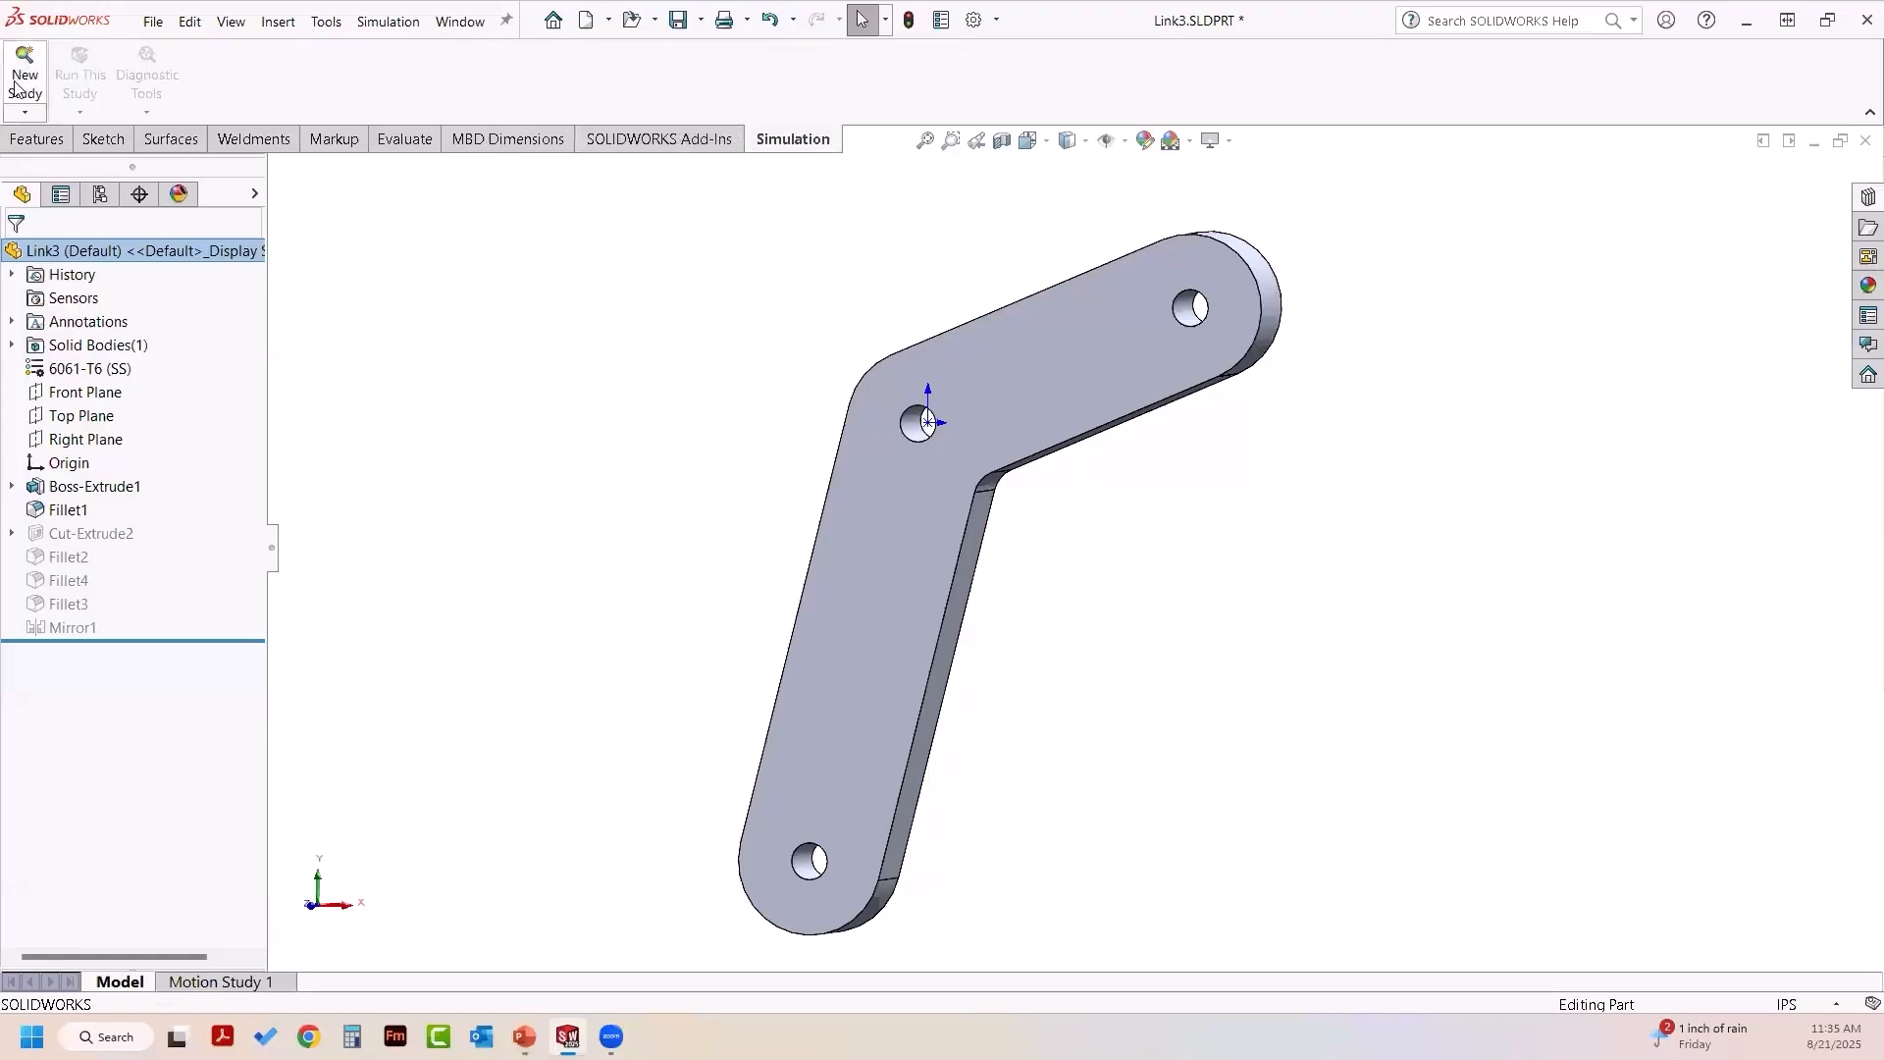
click(18, 87)
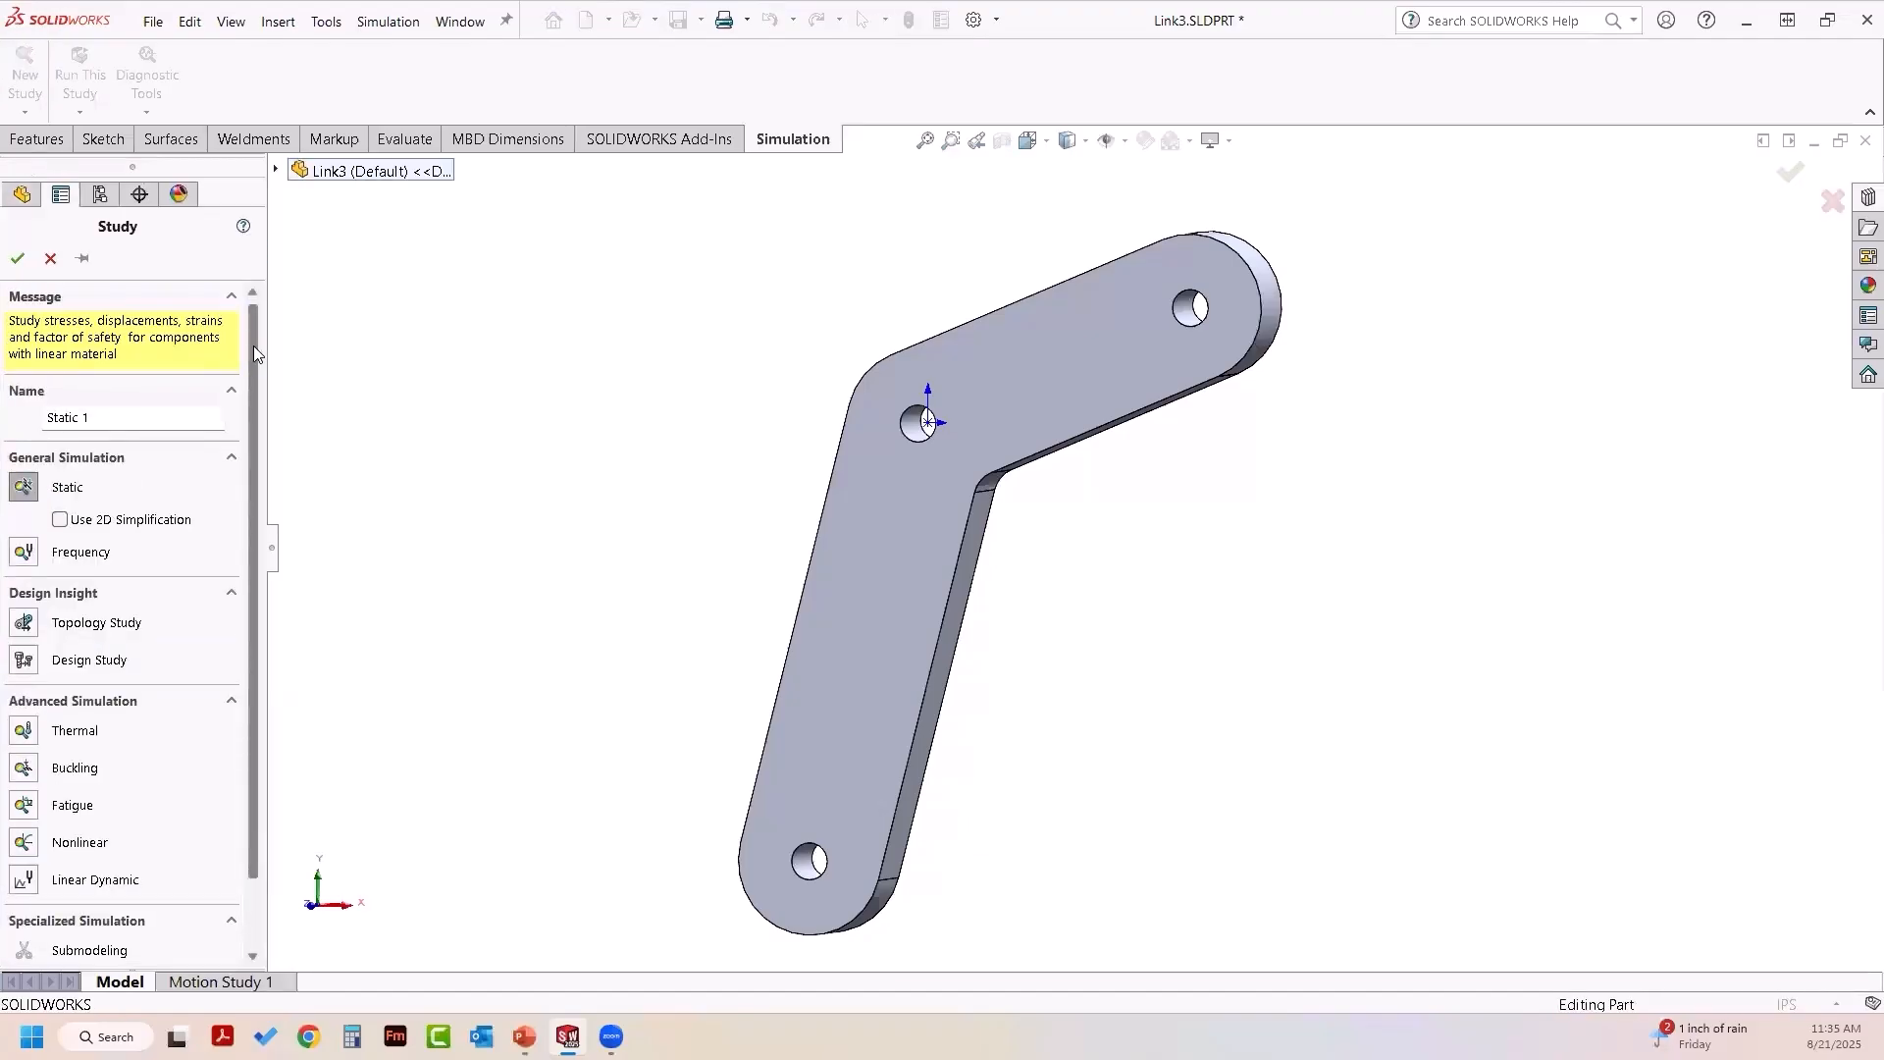
scroll(253, 345, down, 2)
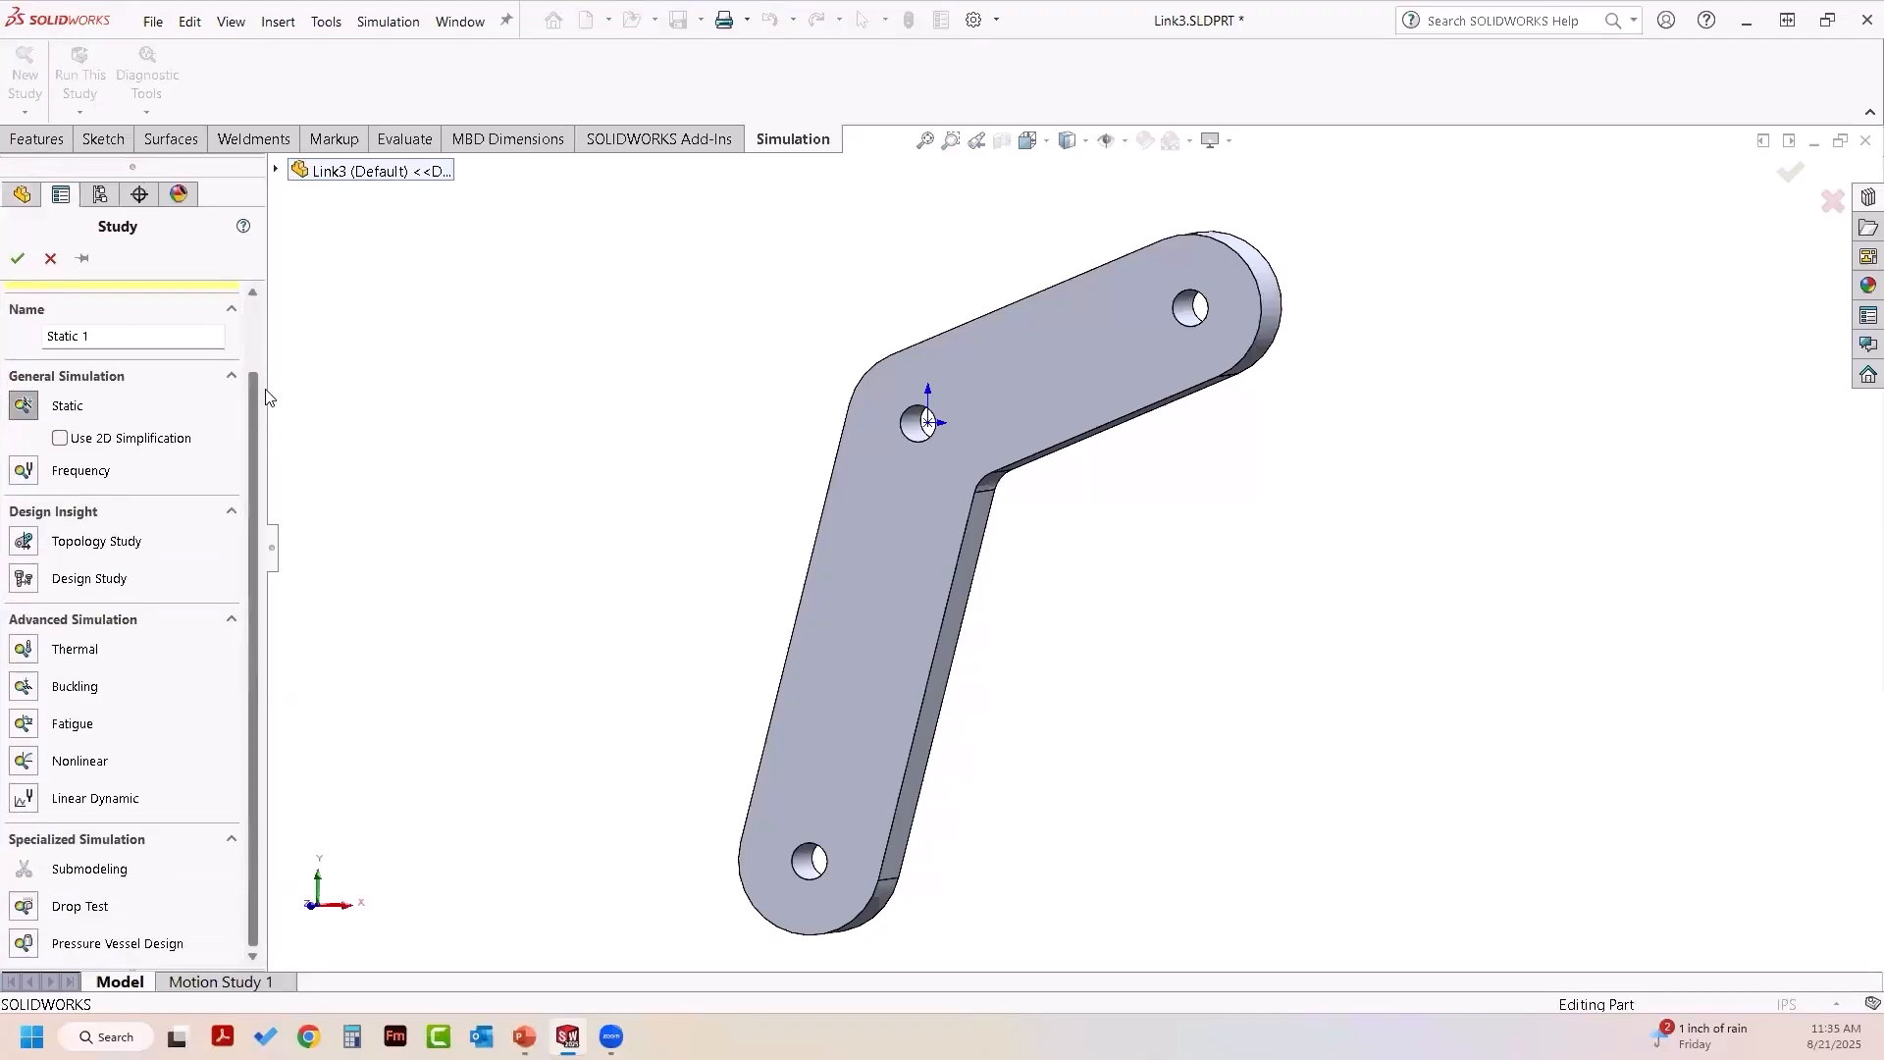
scroll(271, 375, up, 2)
scroll(249, 320, down, 2)
scroll(265, 393, up, 2)
scroll(272, 441, down, 2)
scroll(272, 461, up, 1)
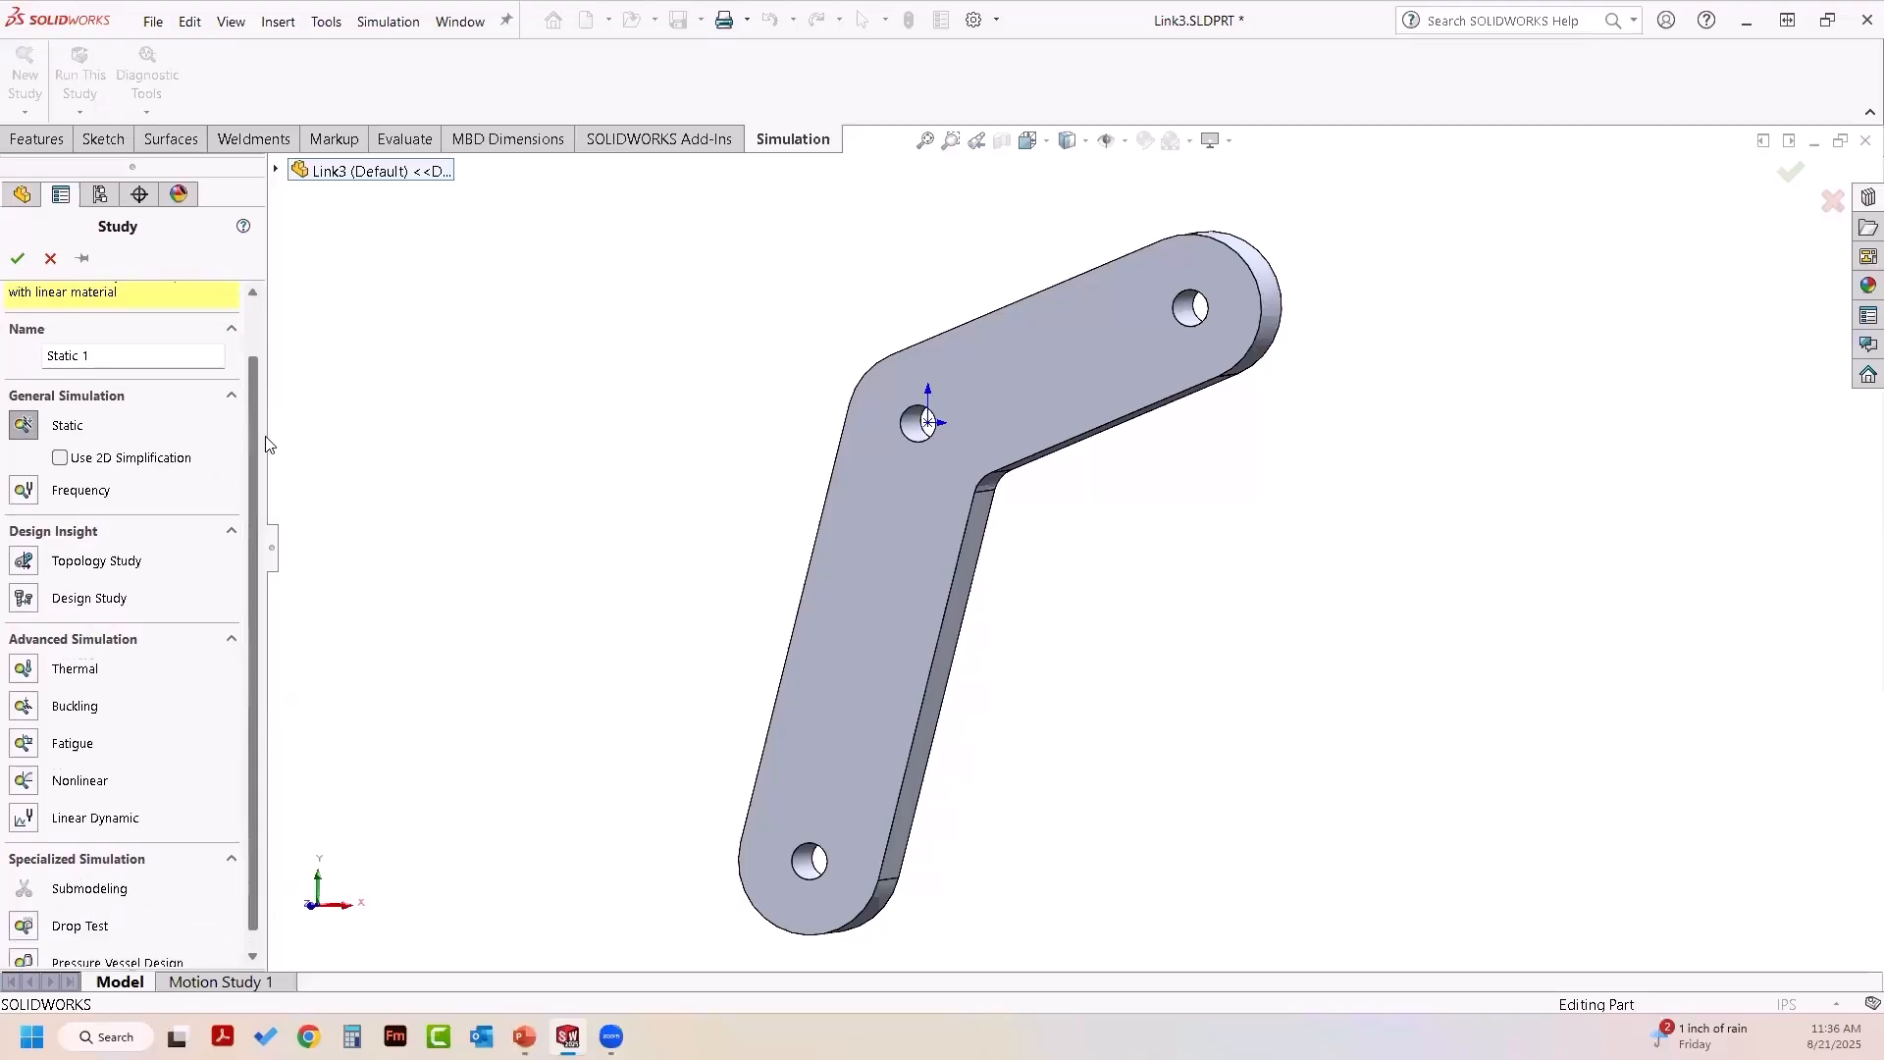
scroll(263, 432, up, 1)
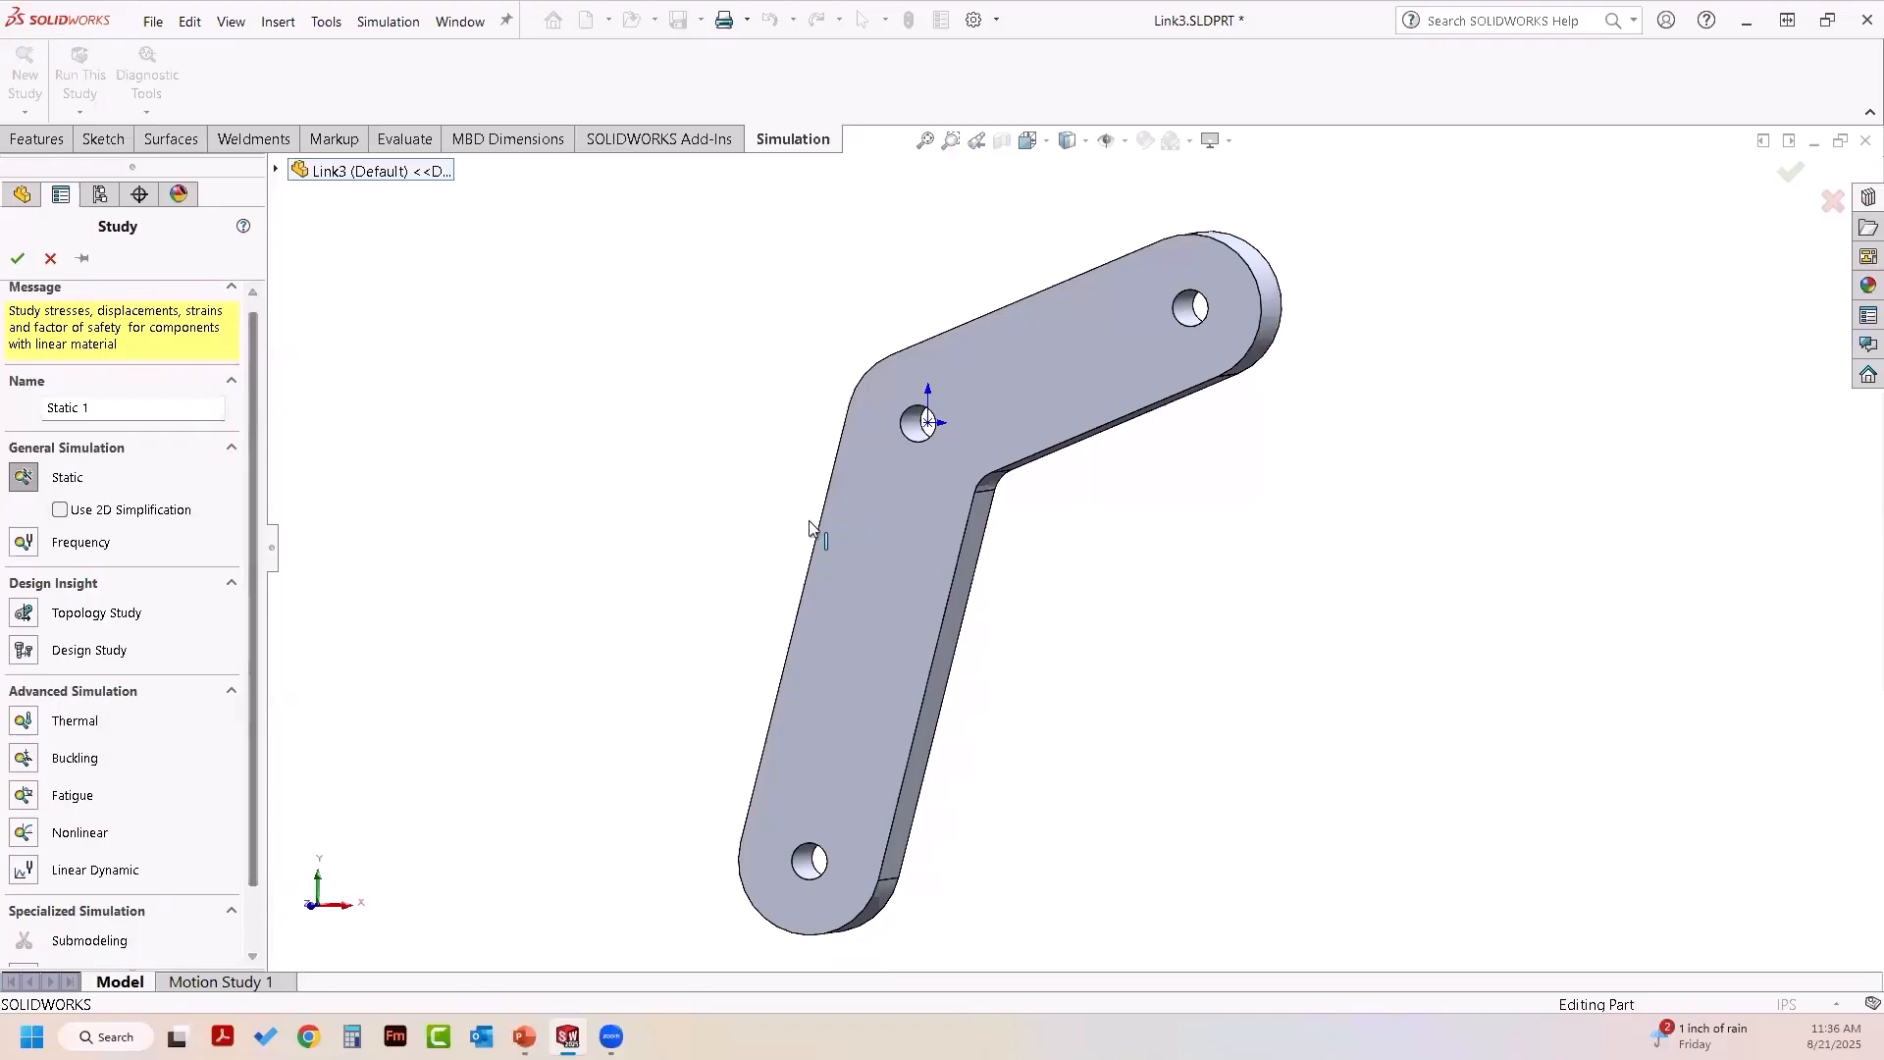
- Name the static study "Link 3 study", create it and give the study tree the full panel height
middle_drag(753, 533, 769, 525)
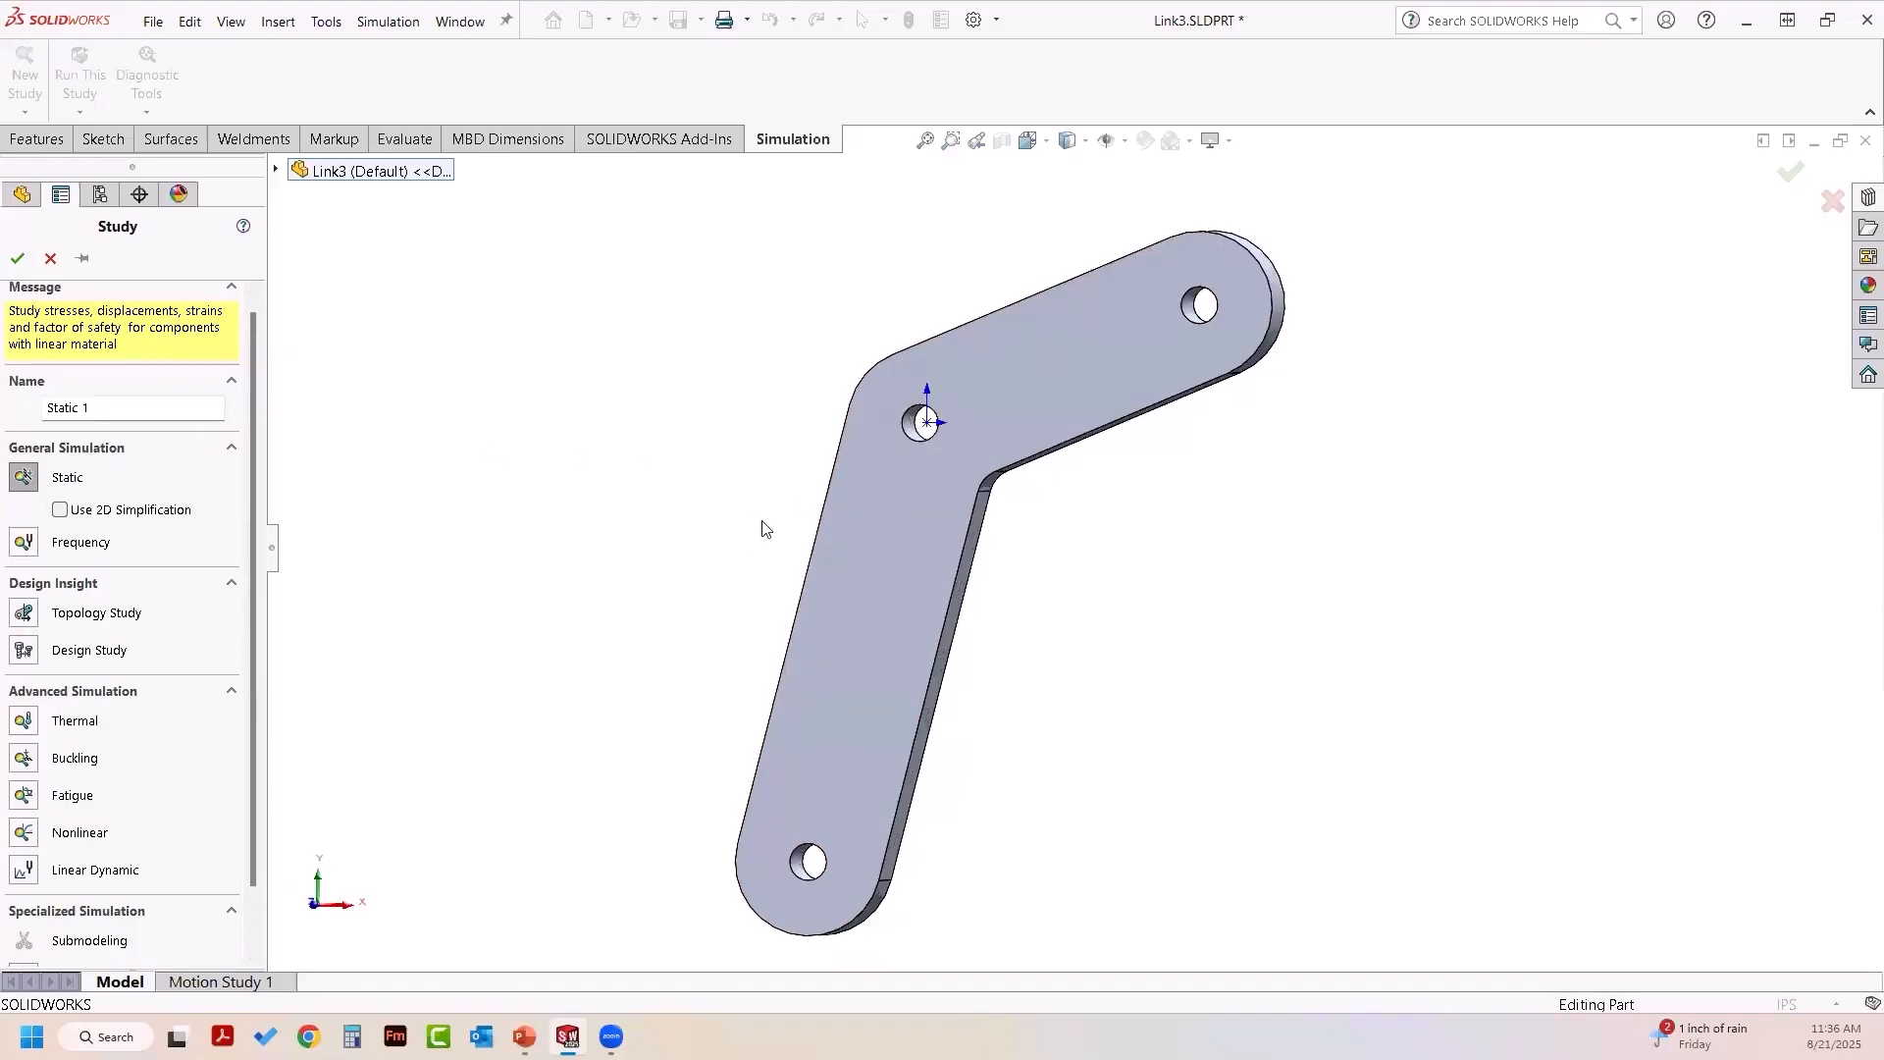
click(146, 406)
text(Link 3 study)
click(18, 258)
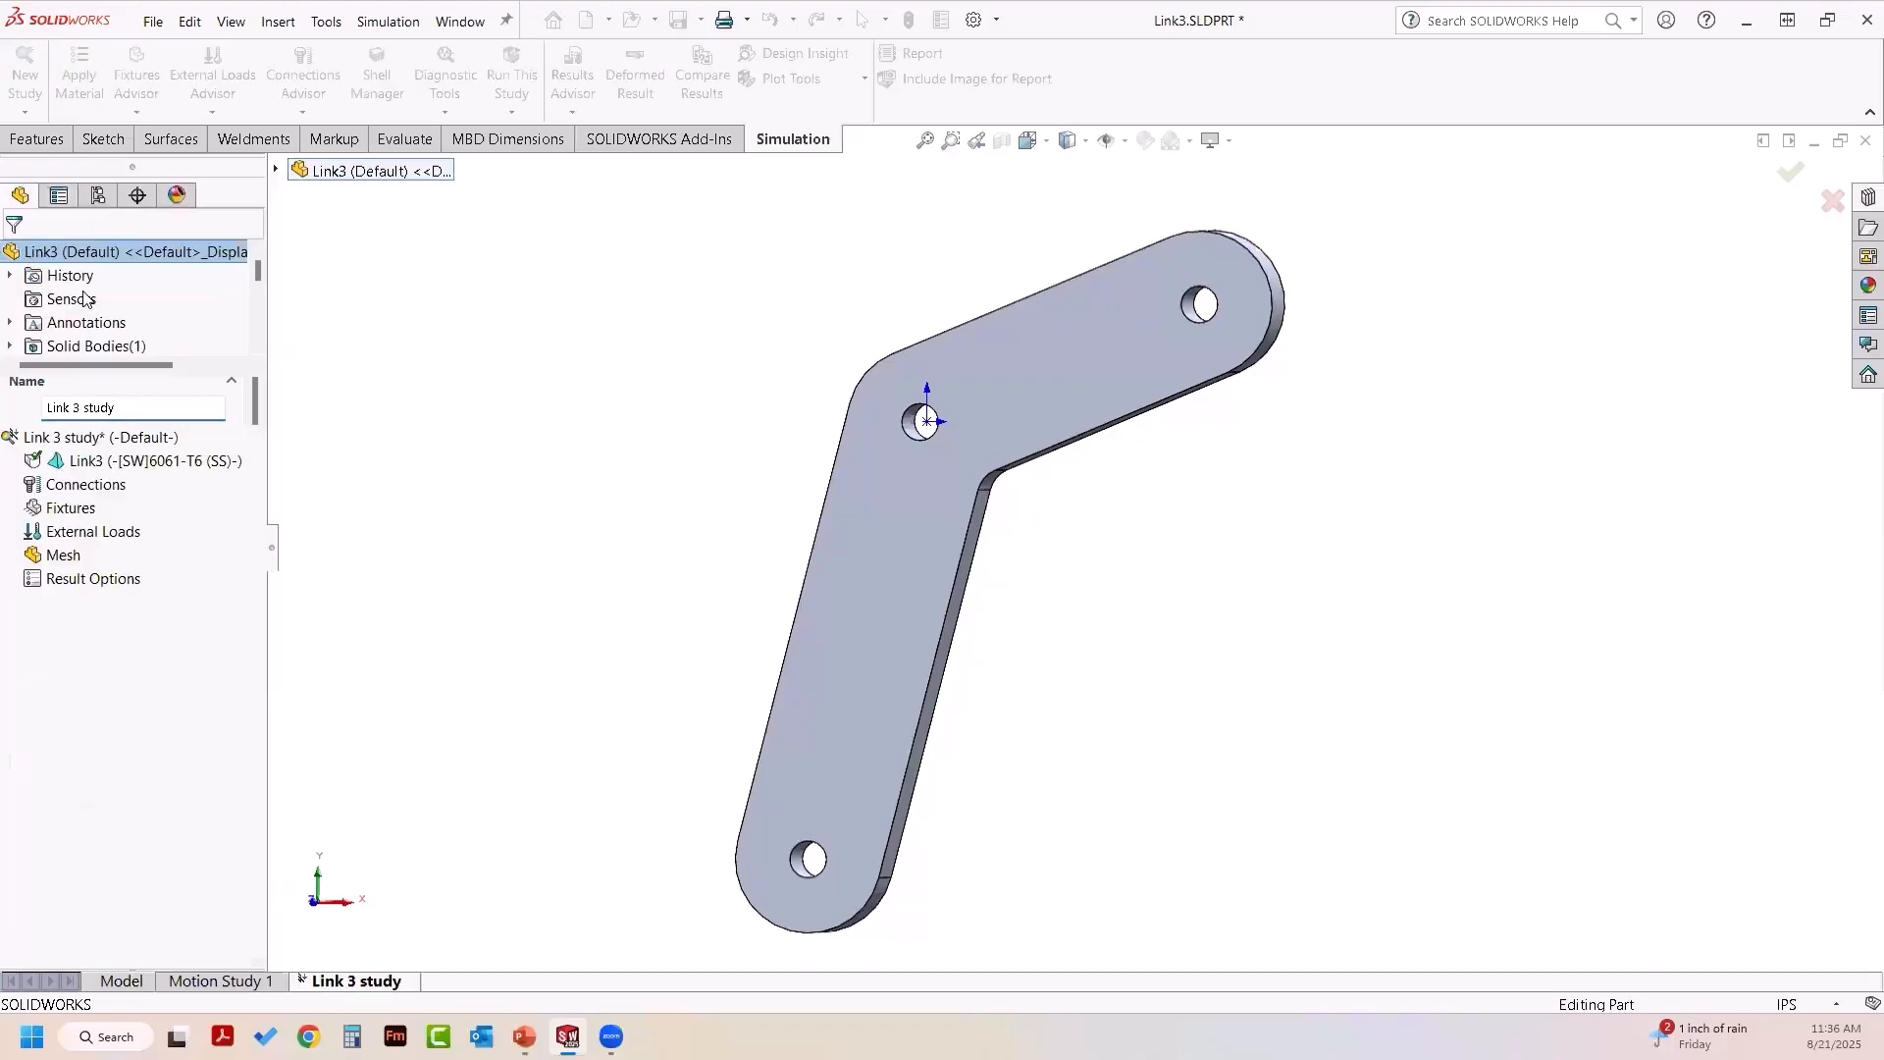
drag(168, 385, 167, 143)
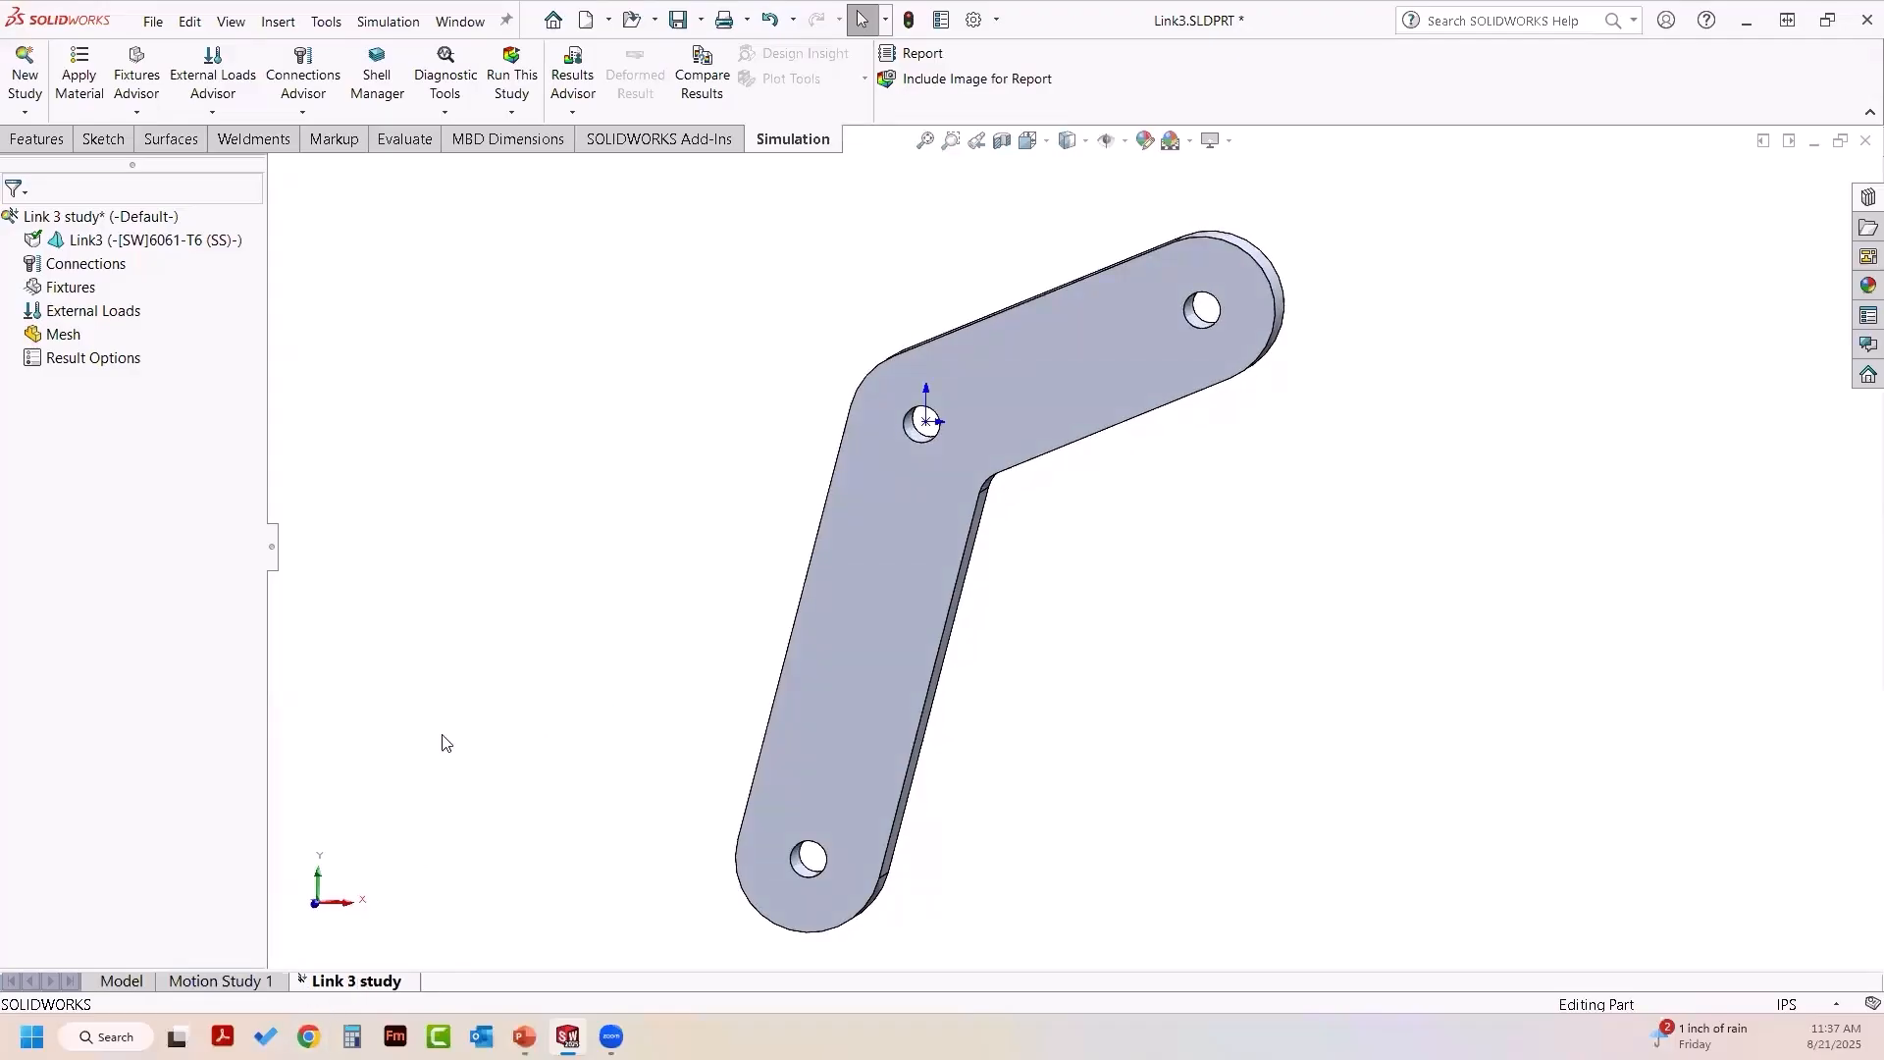
middle_drag(559, 715, 569, 696)
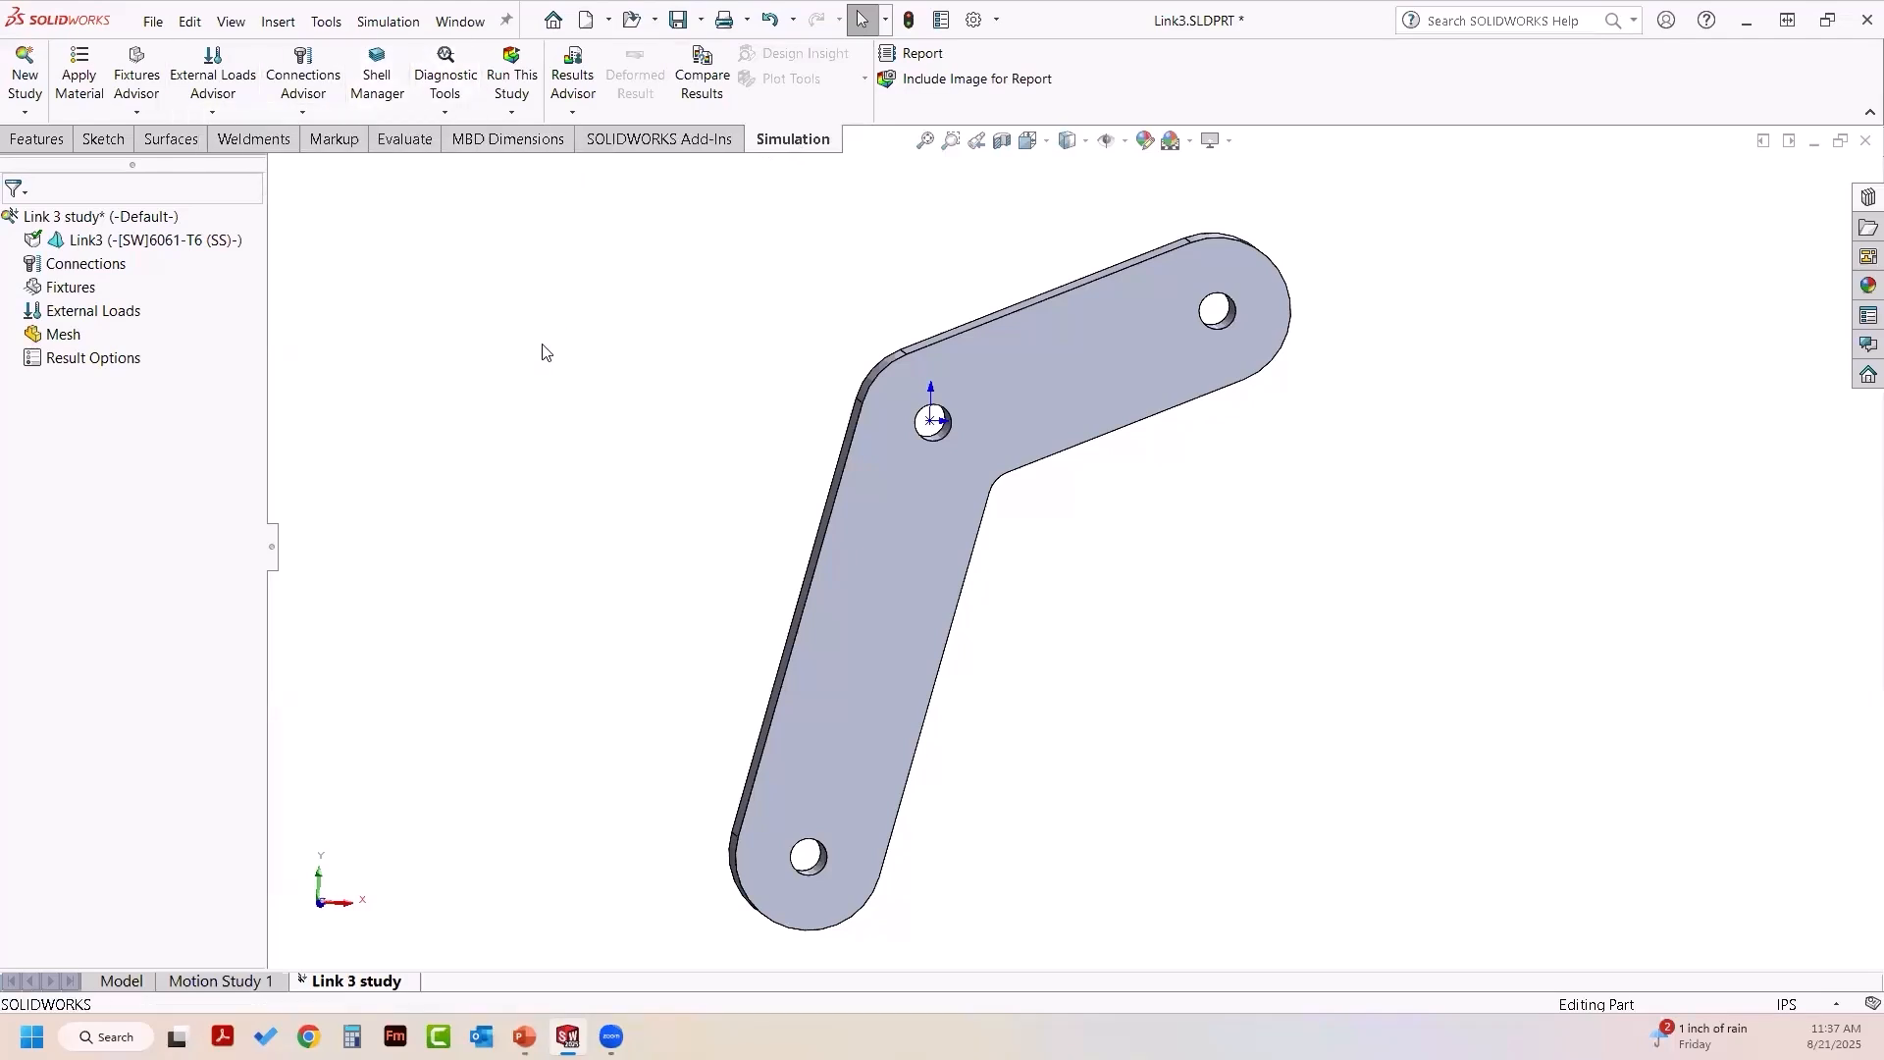
click(390, 21)
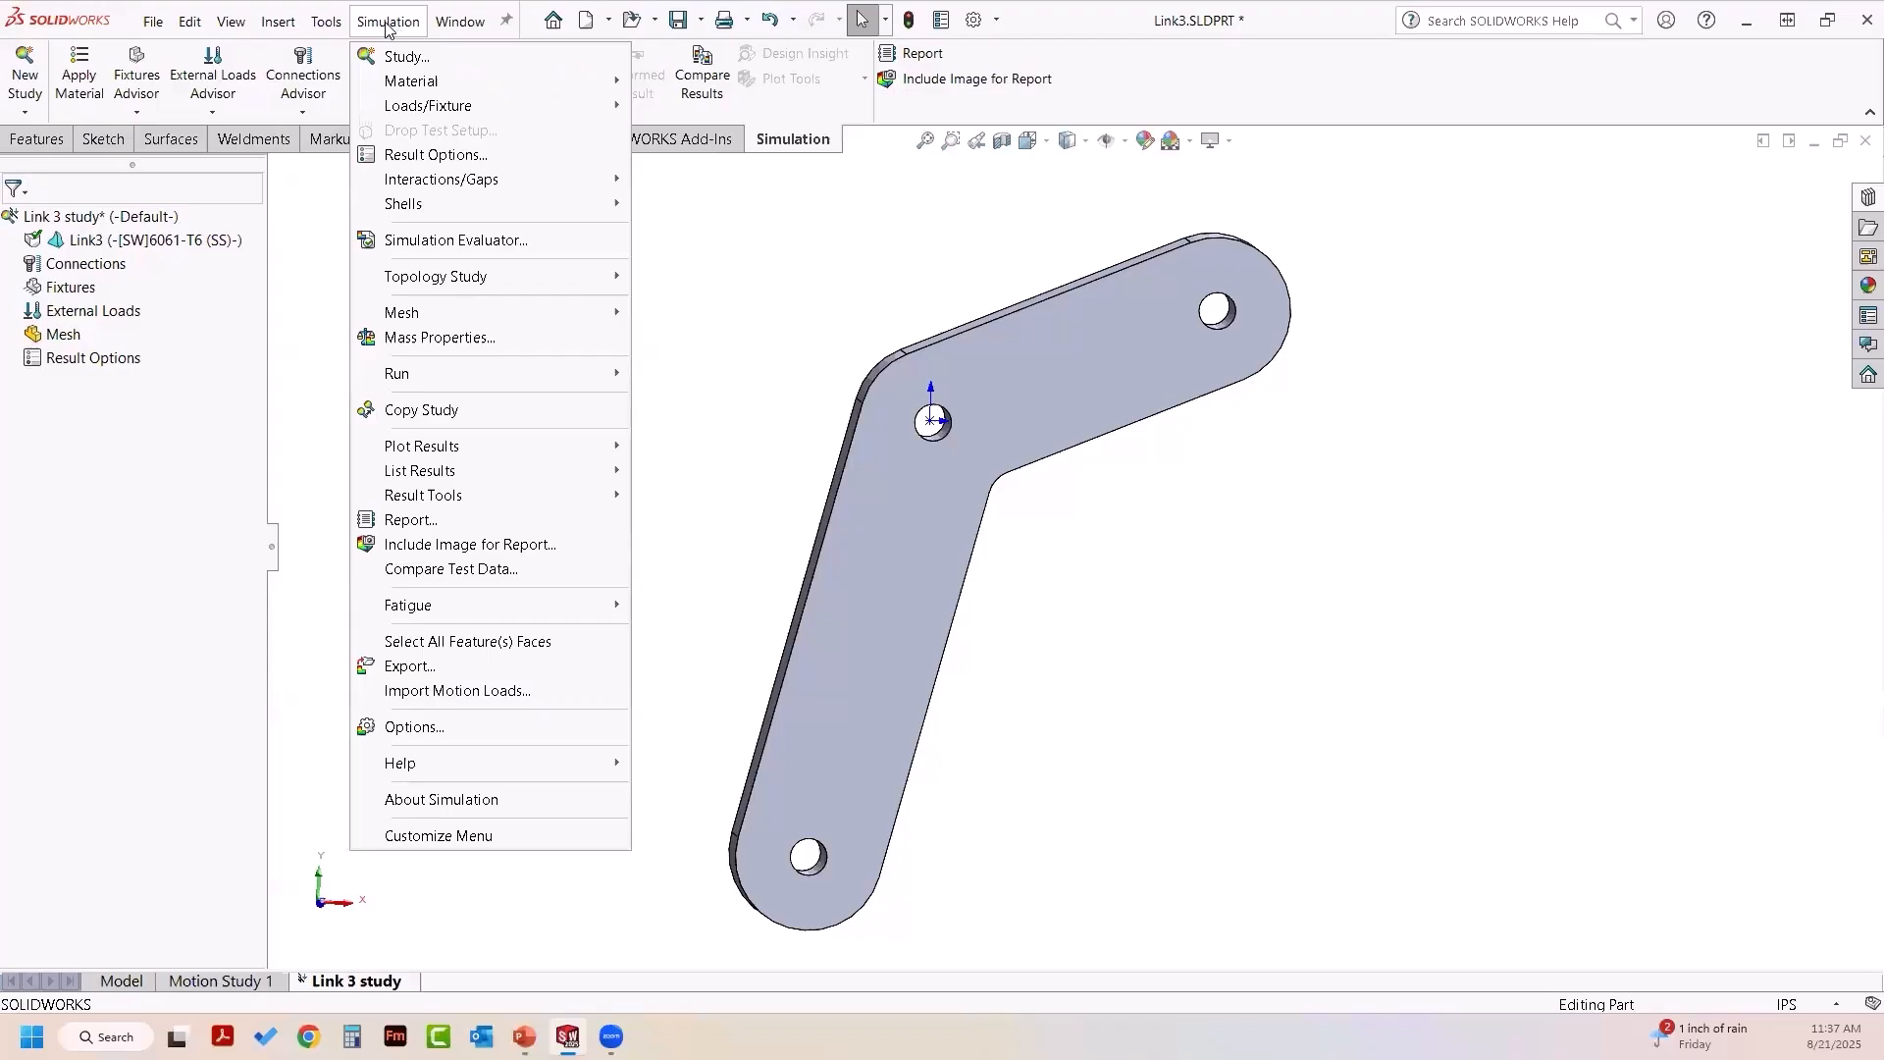
click(320, 239)
key(ctrl+1)
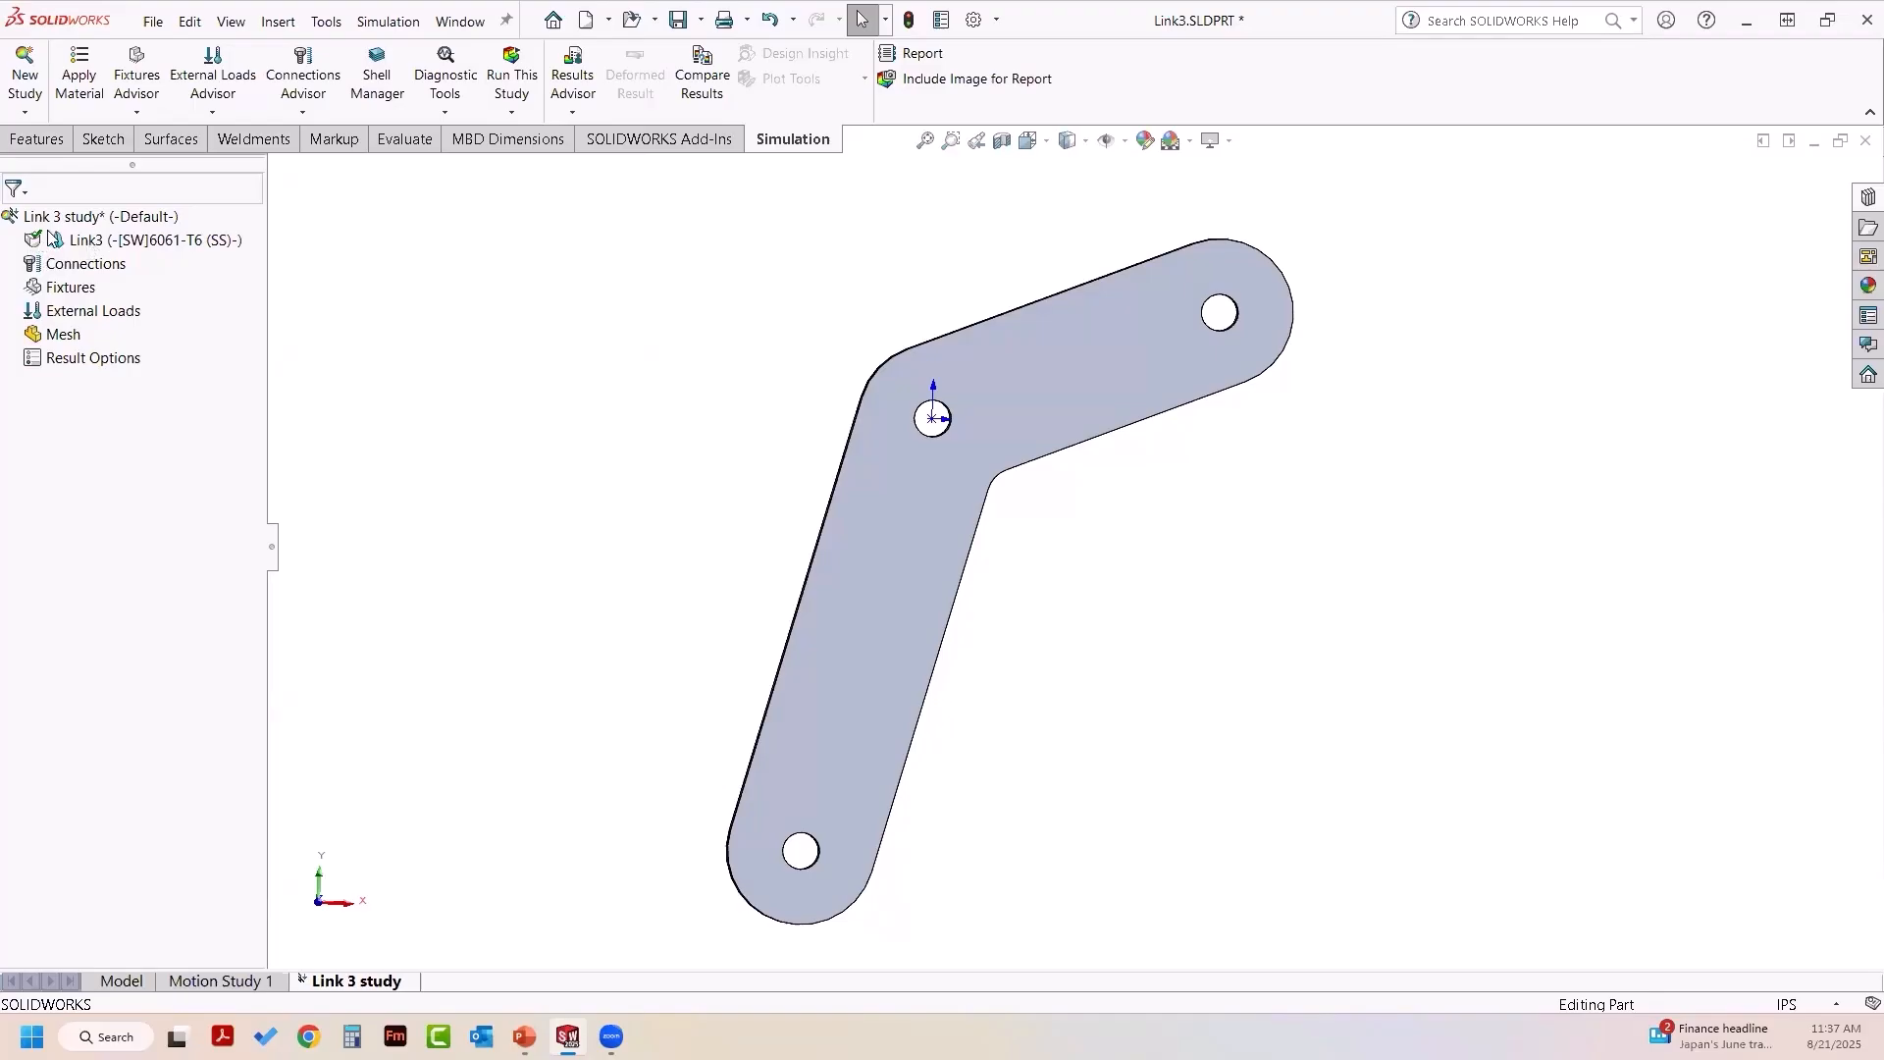
- Examine the 6061-T6 (SS) properties of the Link3 body in the study, including those required for a static analysis
right_click(145, 243)
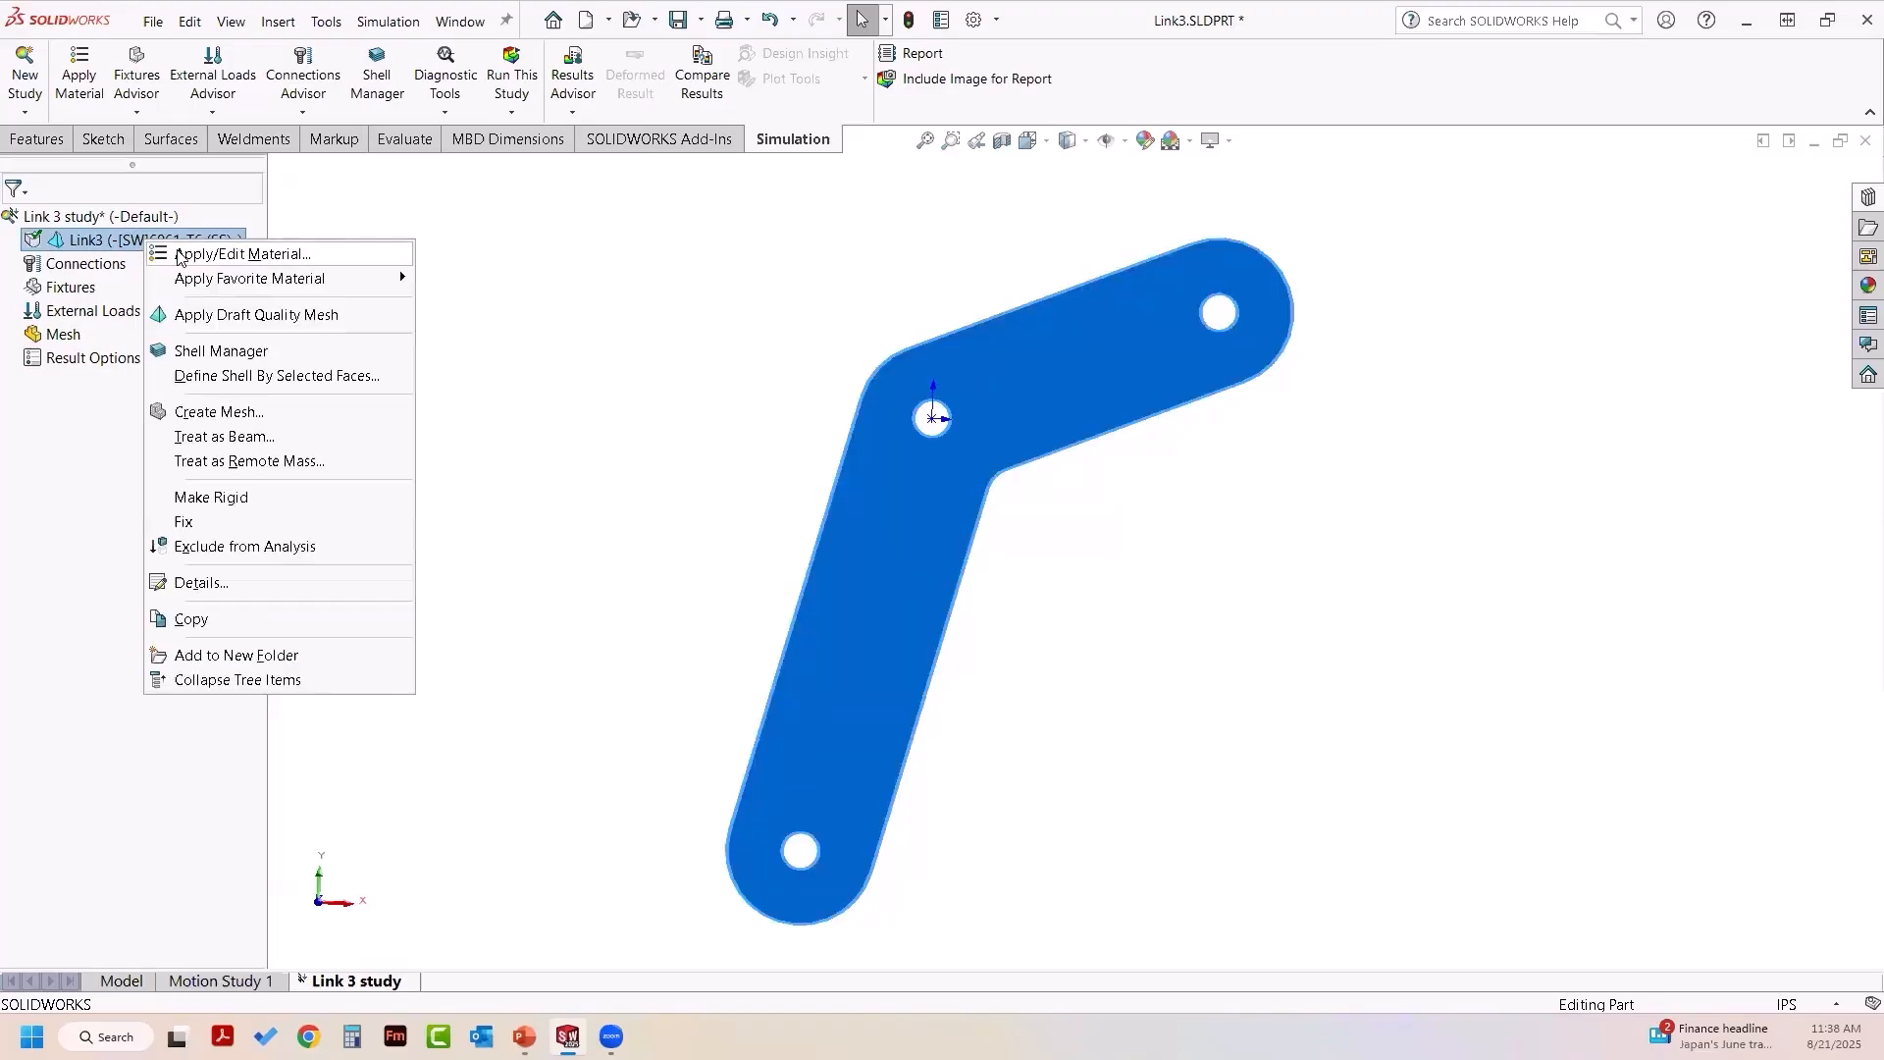
click(203, 260)
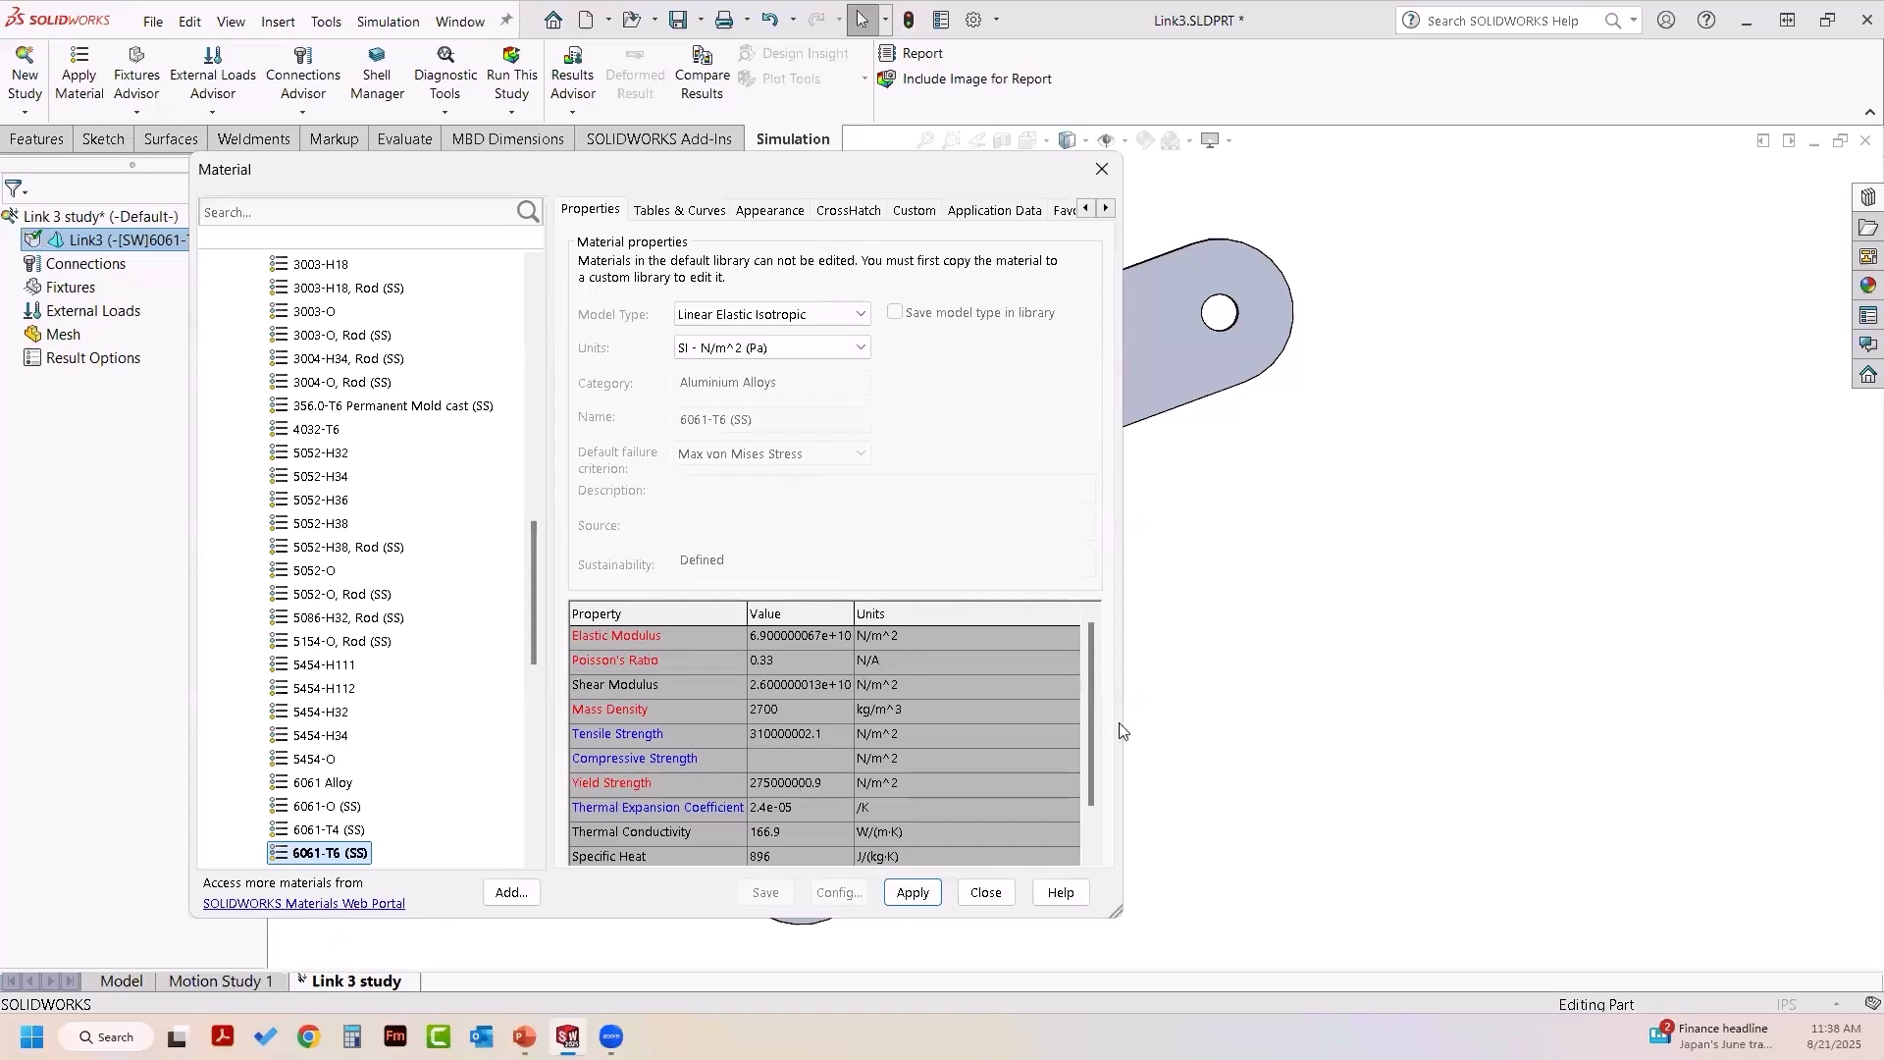
scroll(1093, 726, down, 1)
scroll(1090, 717, up, 1)
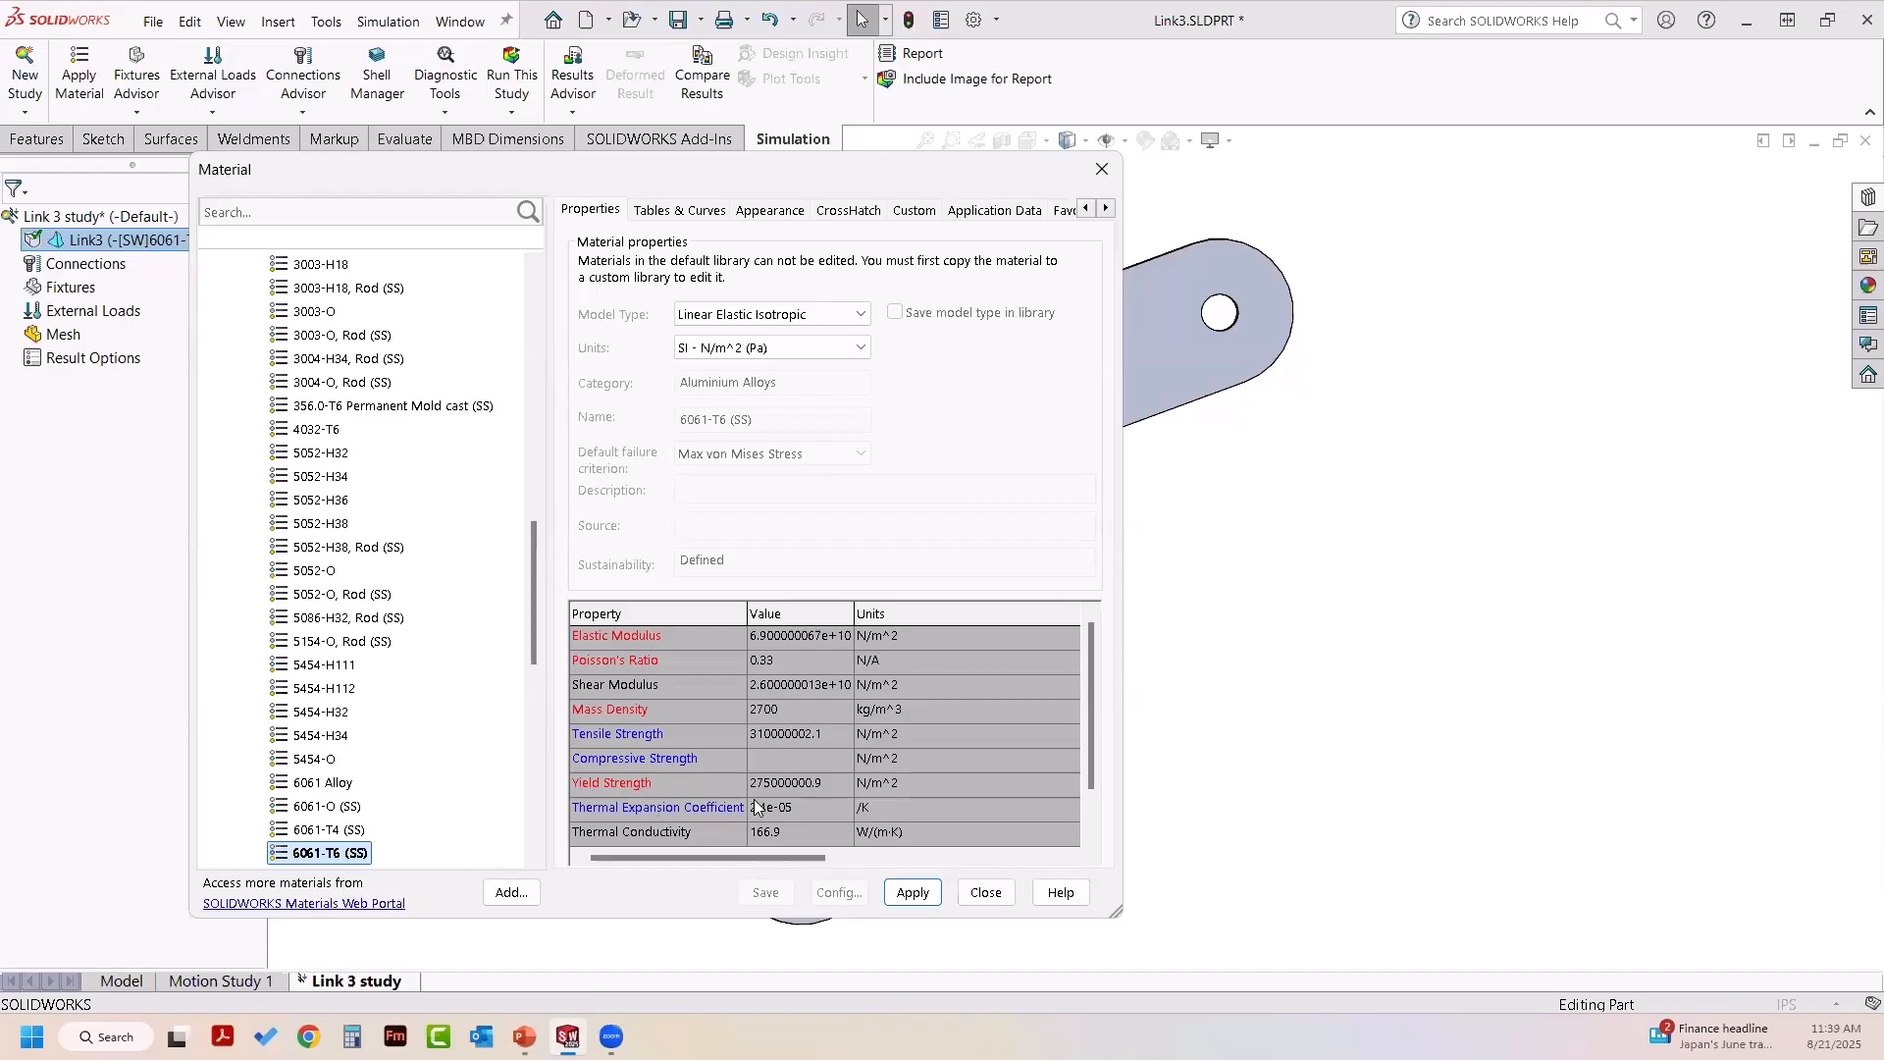
click(998, 900)
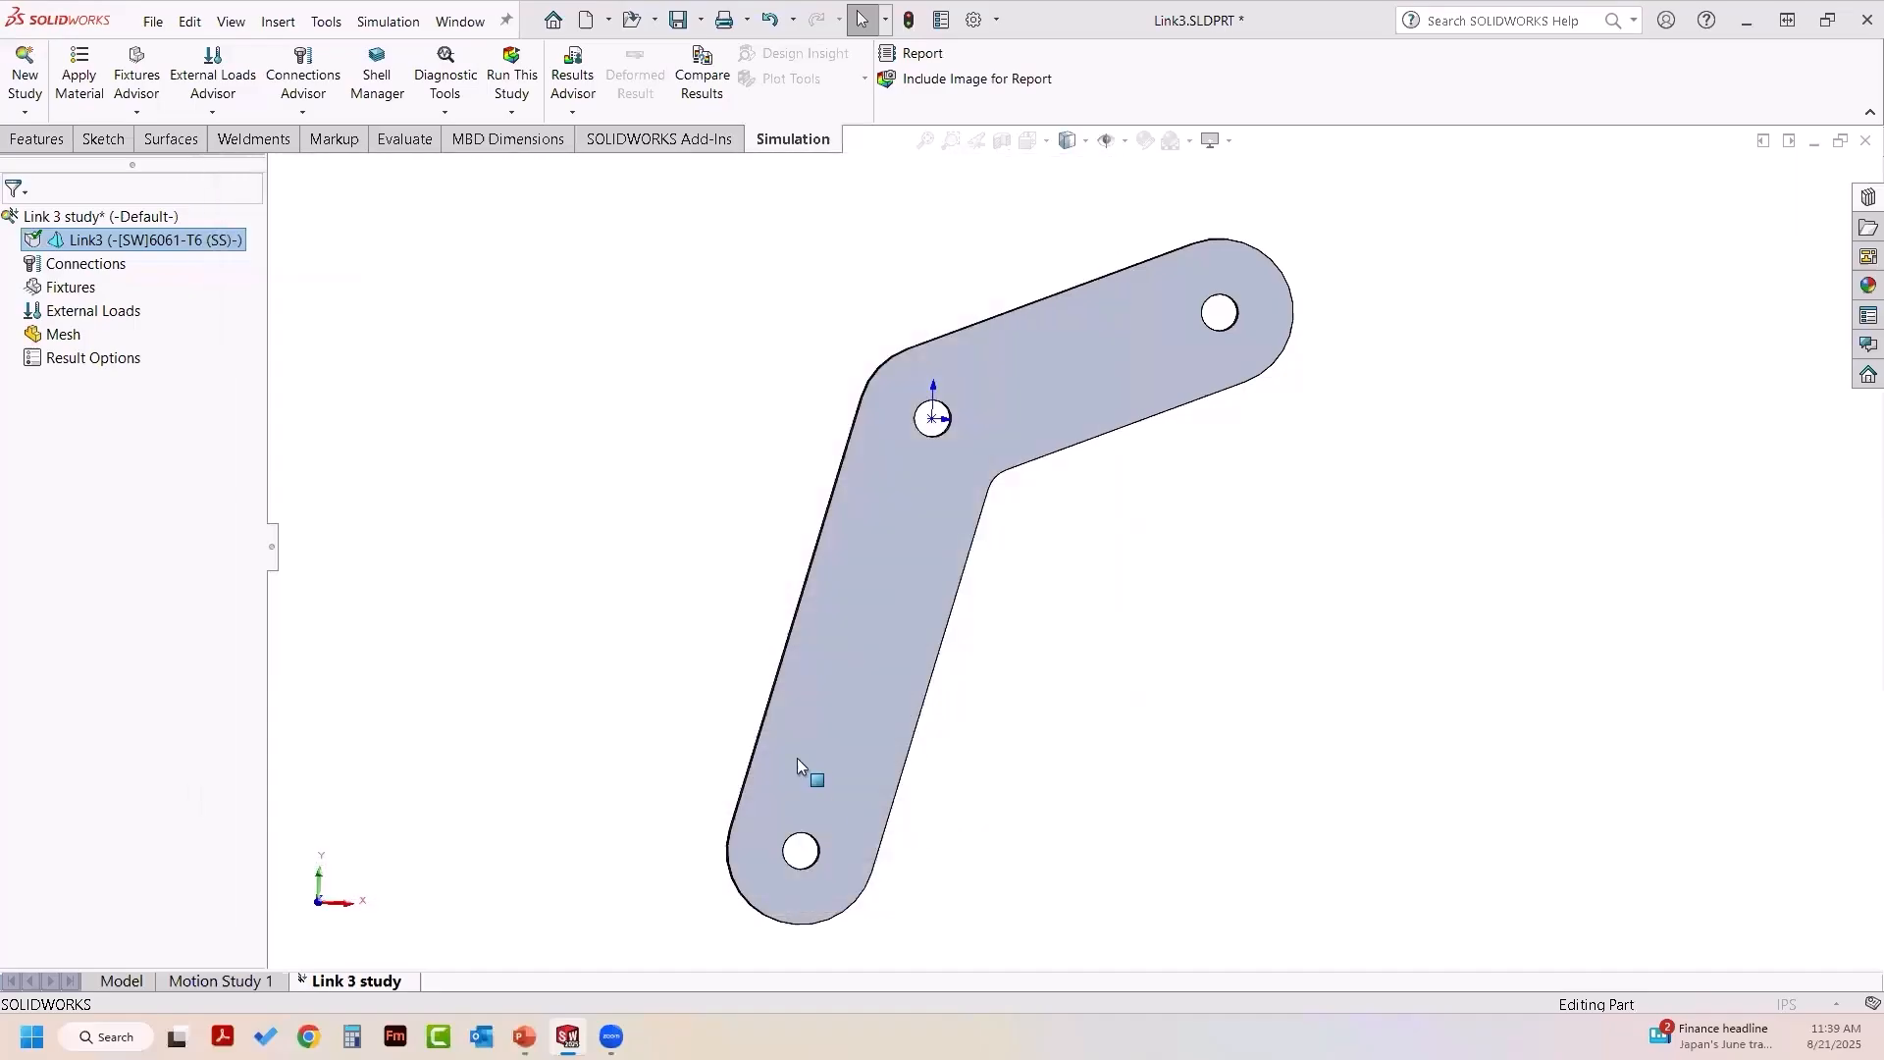
- Add a Fixed Hinge fixture to the cylindrical face of the hole at the link's bend
middle_drag(546, 652, 571, 659)
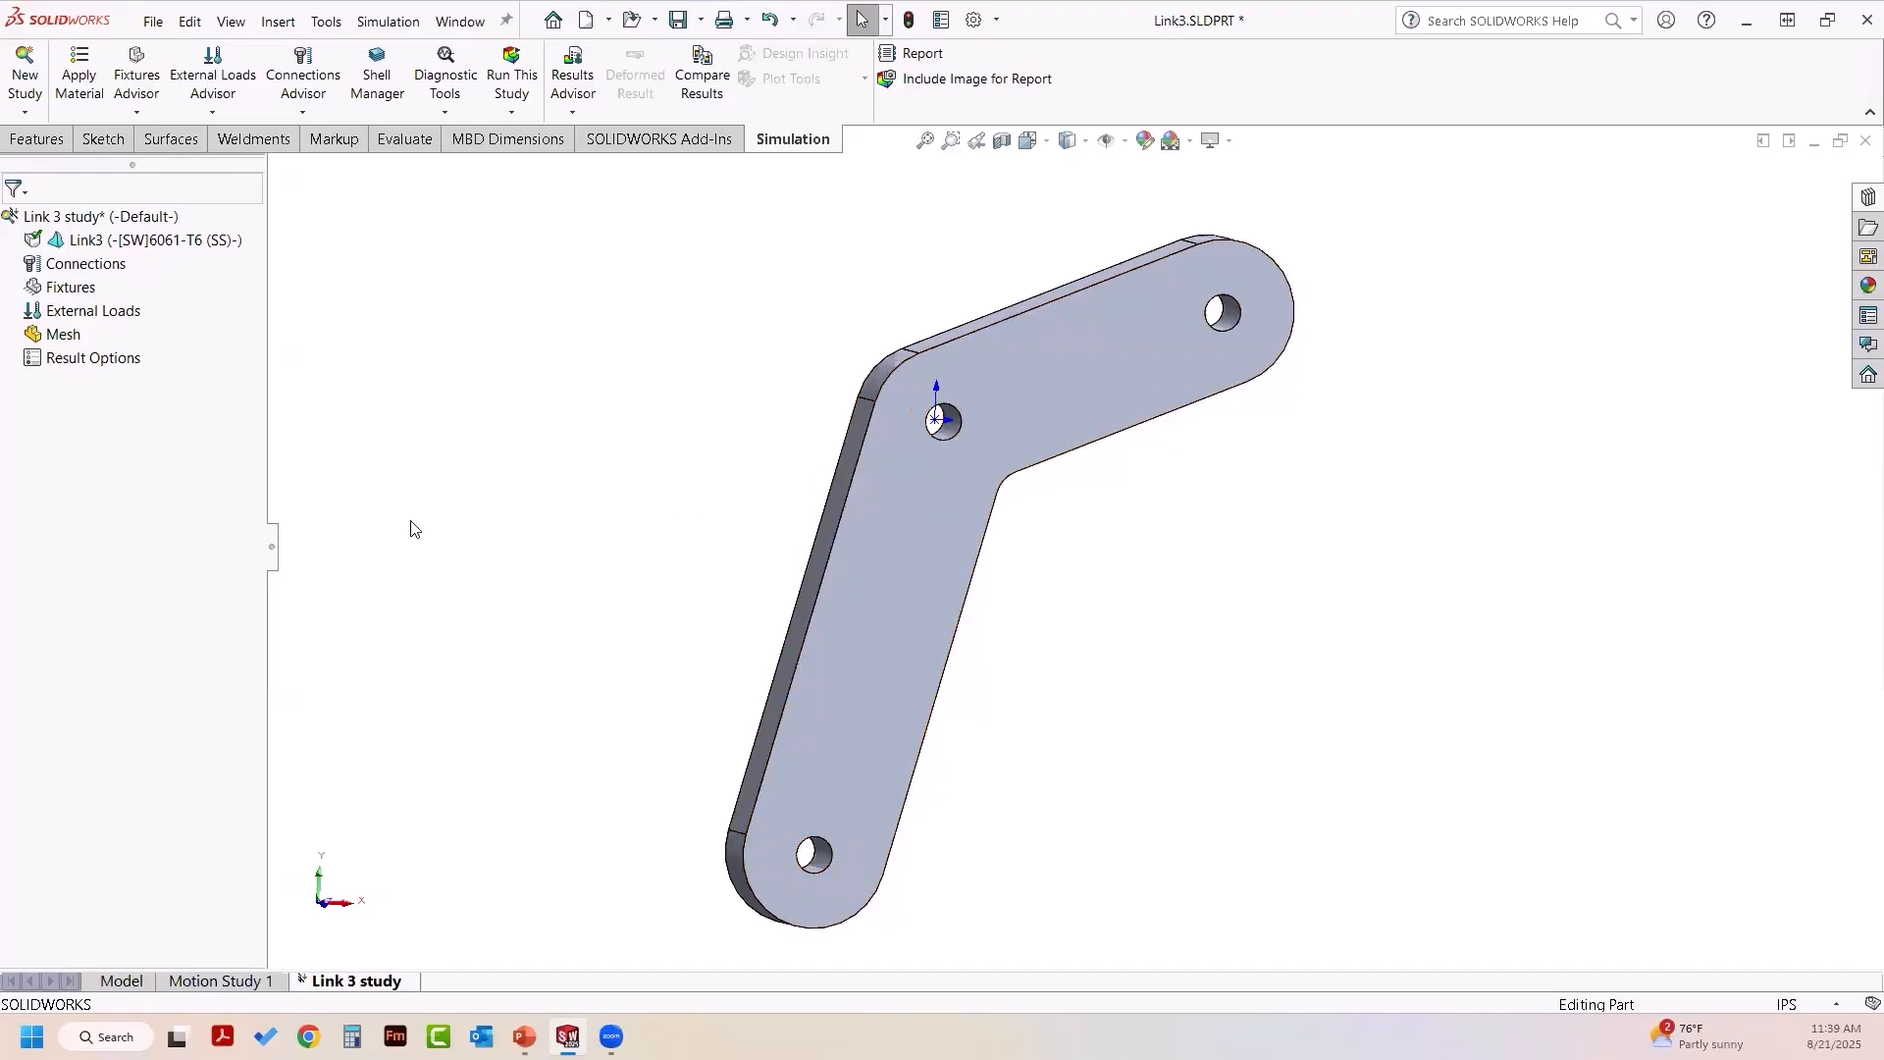
right_click(81, 288)
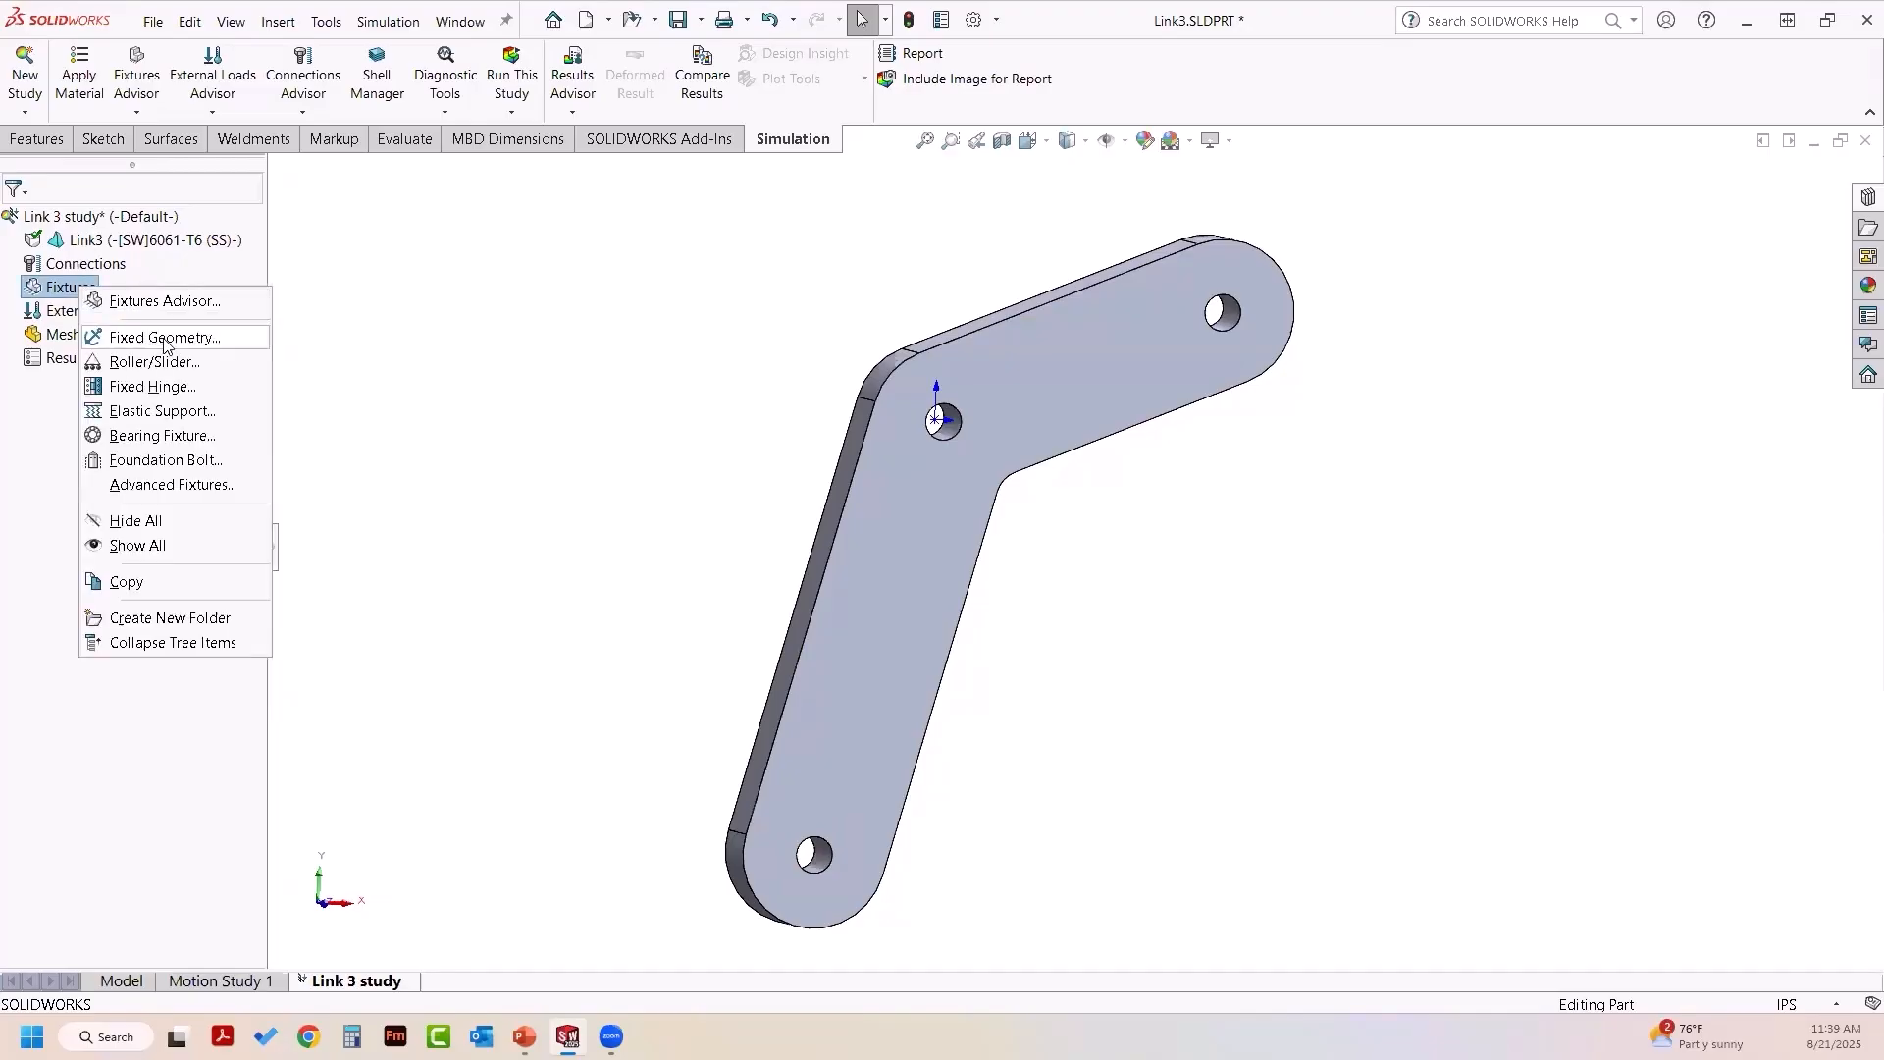
click(163, 339)
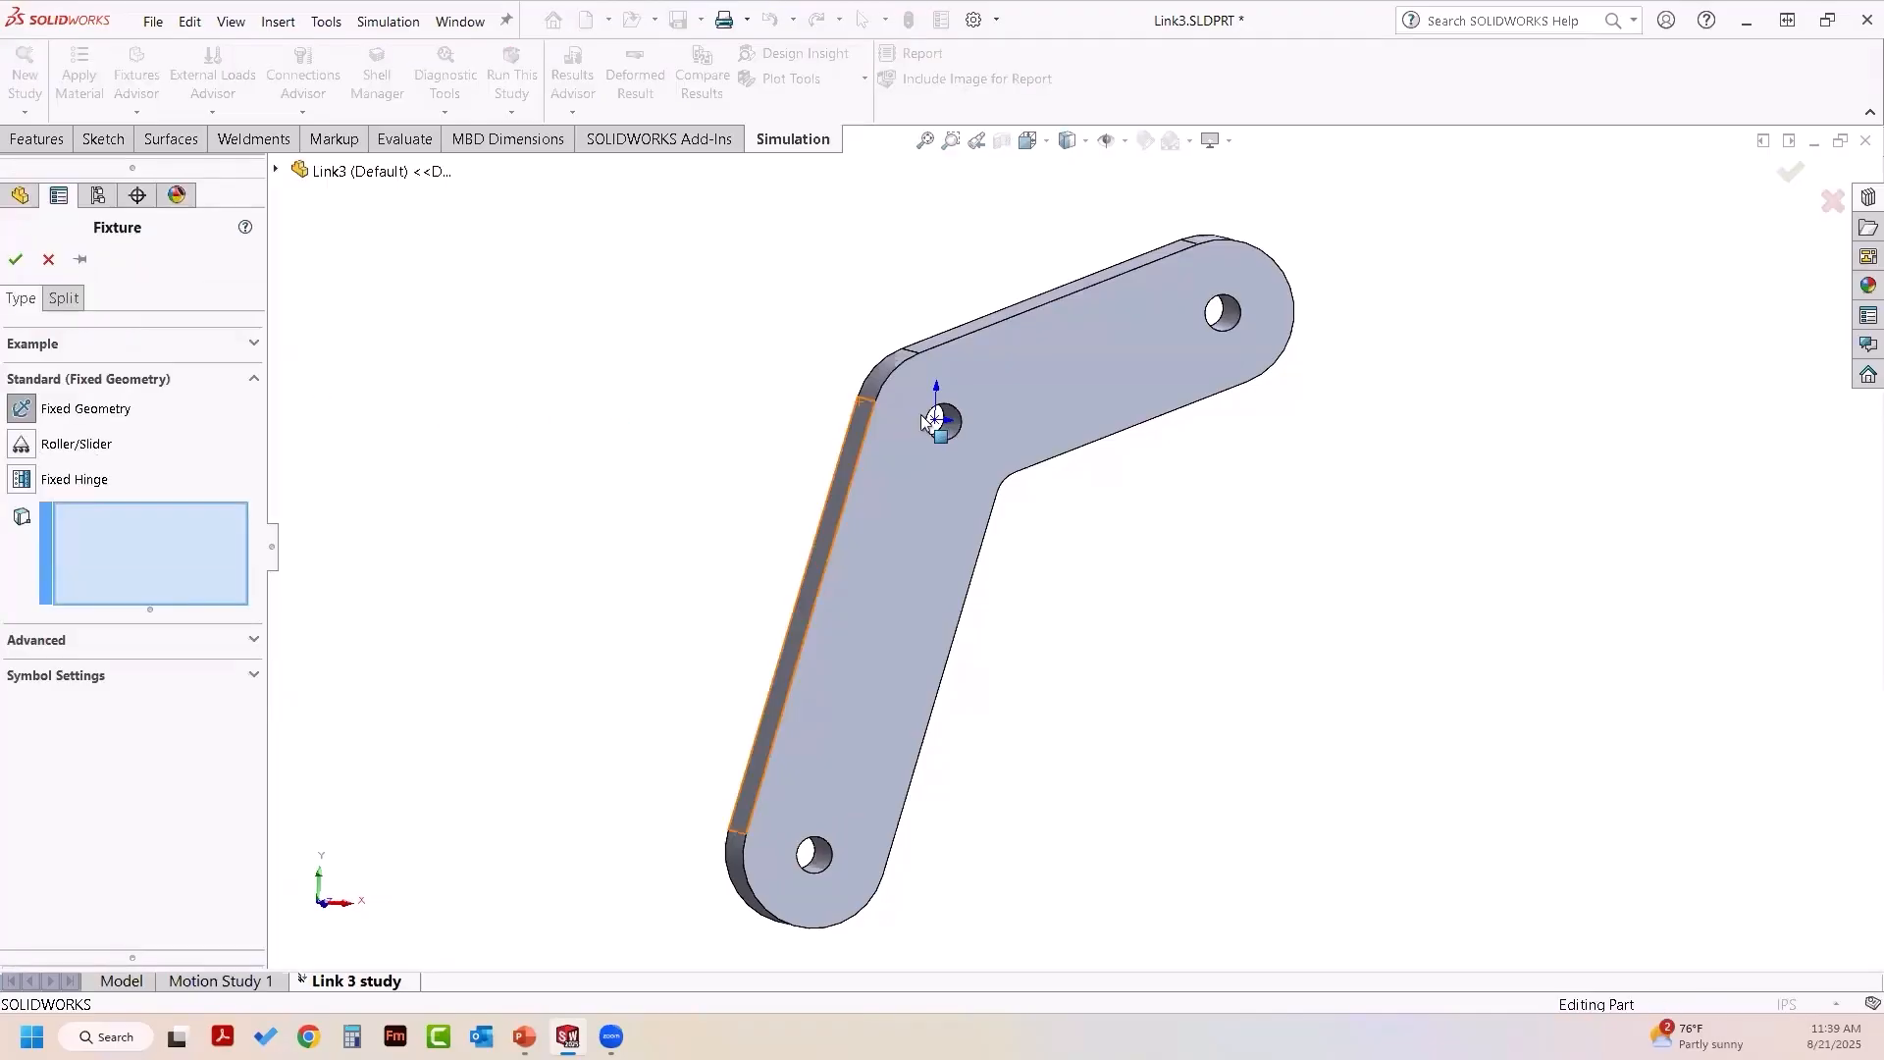
click(958, 440)
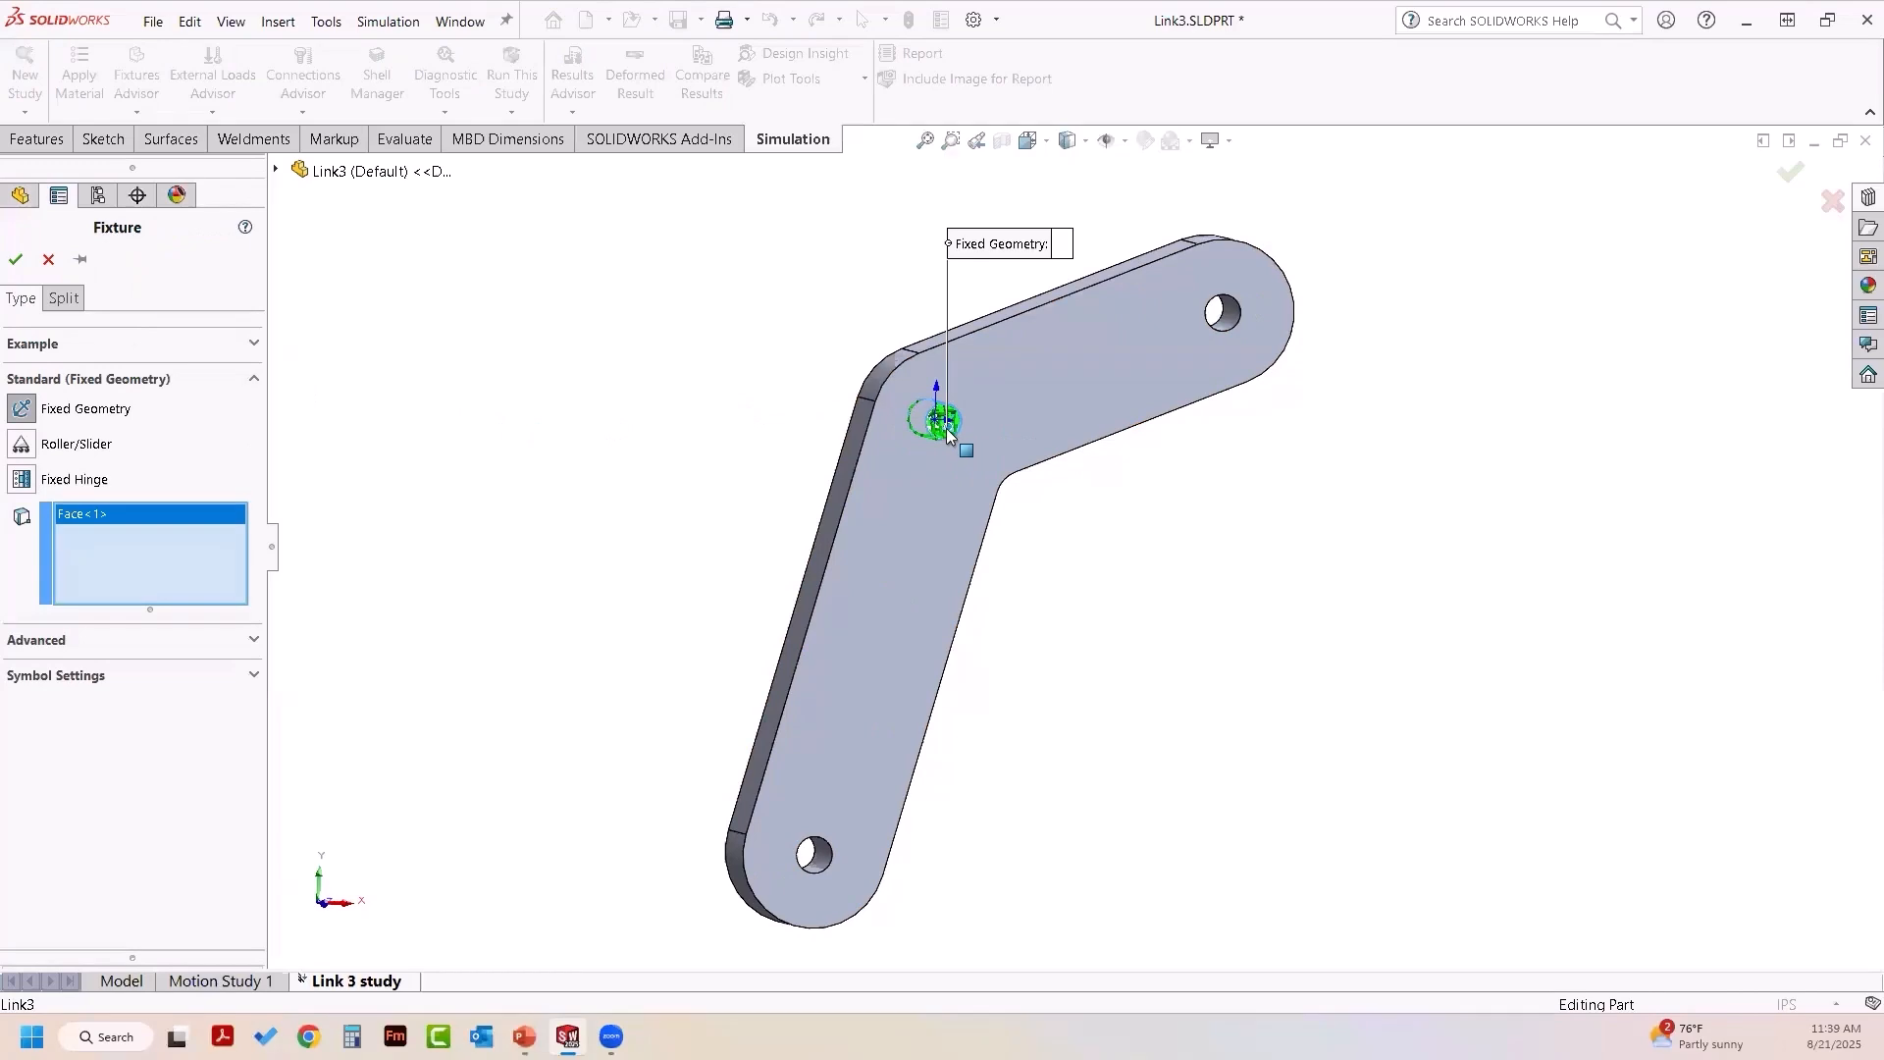
scroll(961, 446, down, 5)
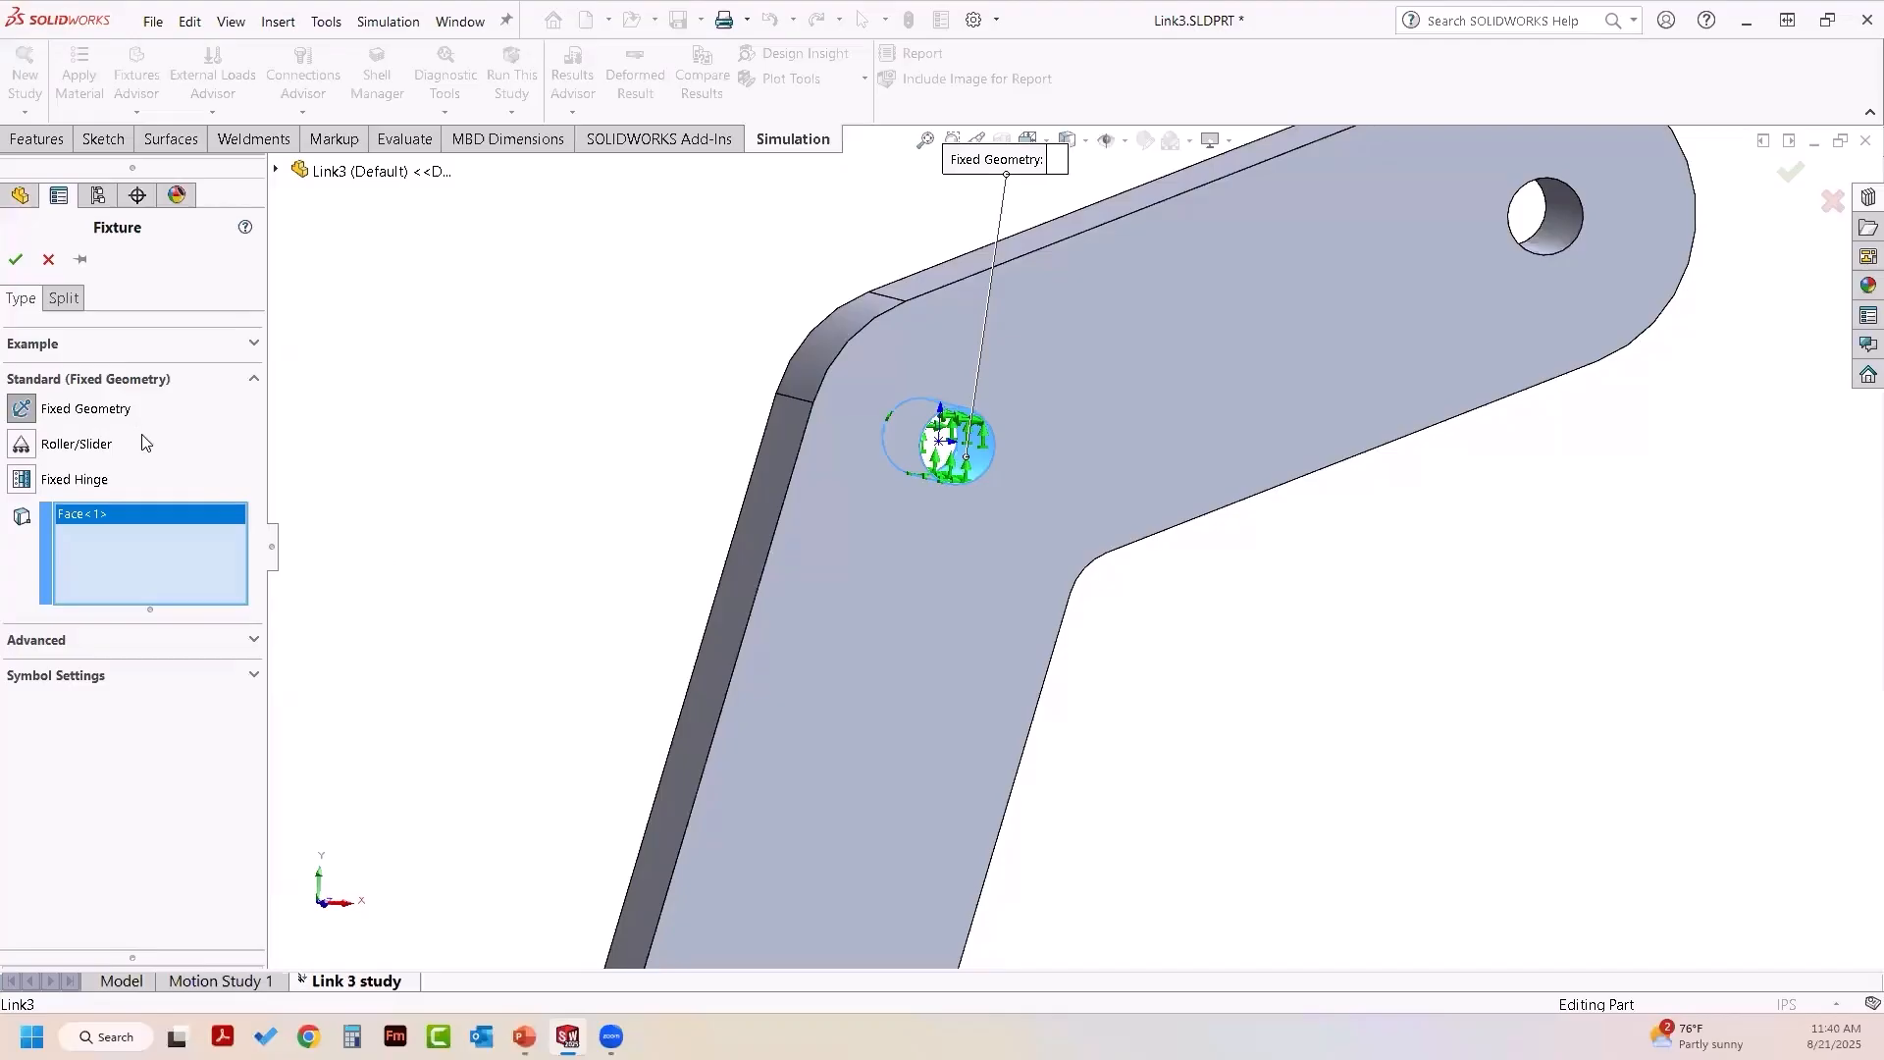
click(16, 485)
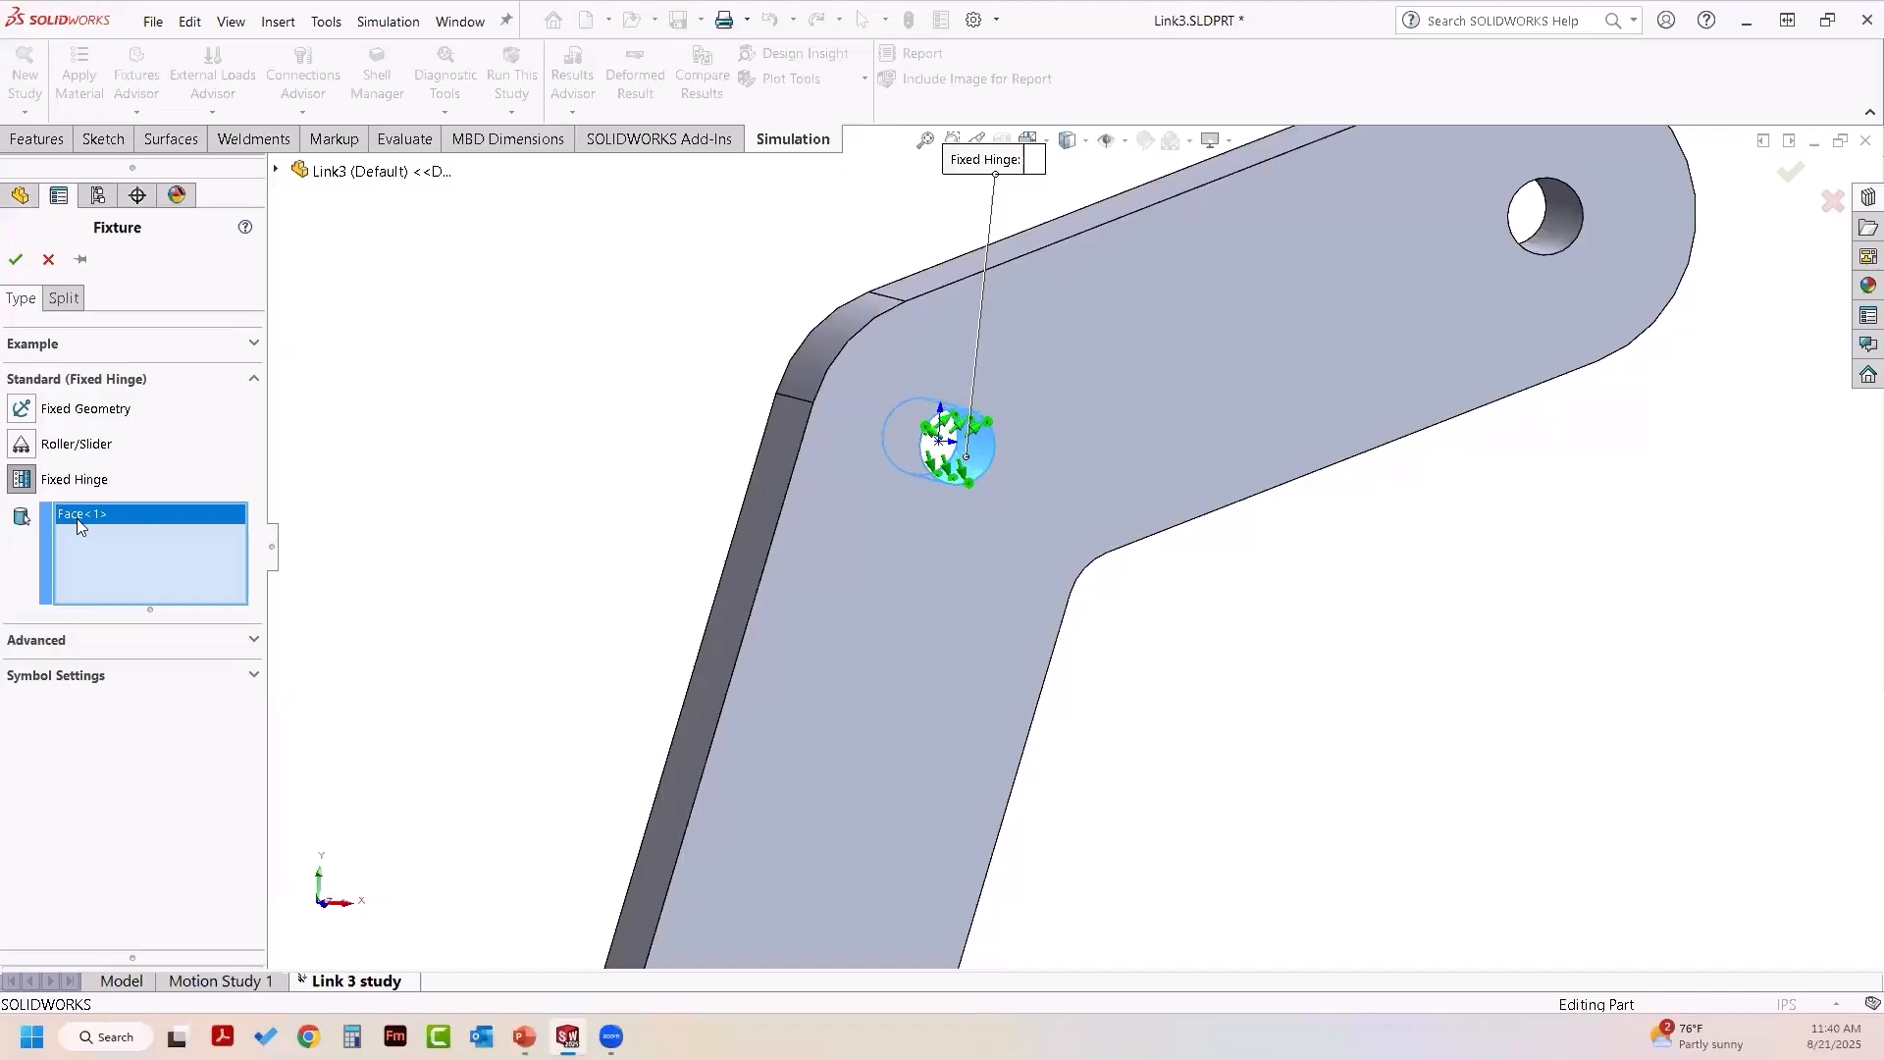
click(15, 259)
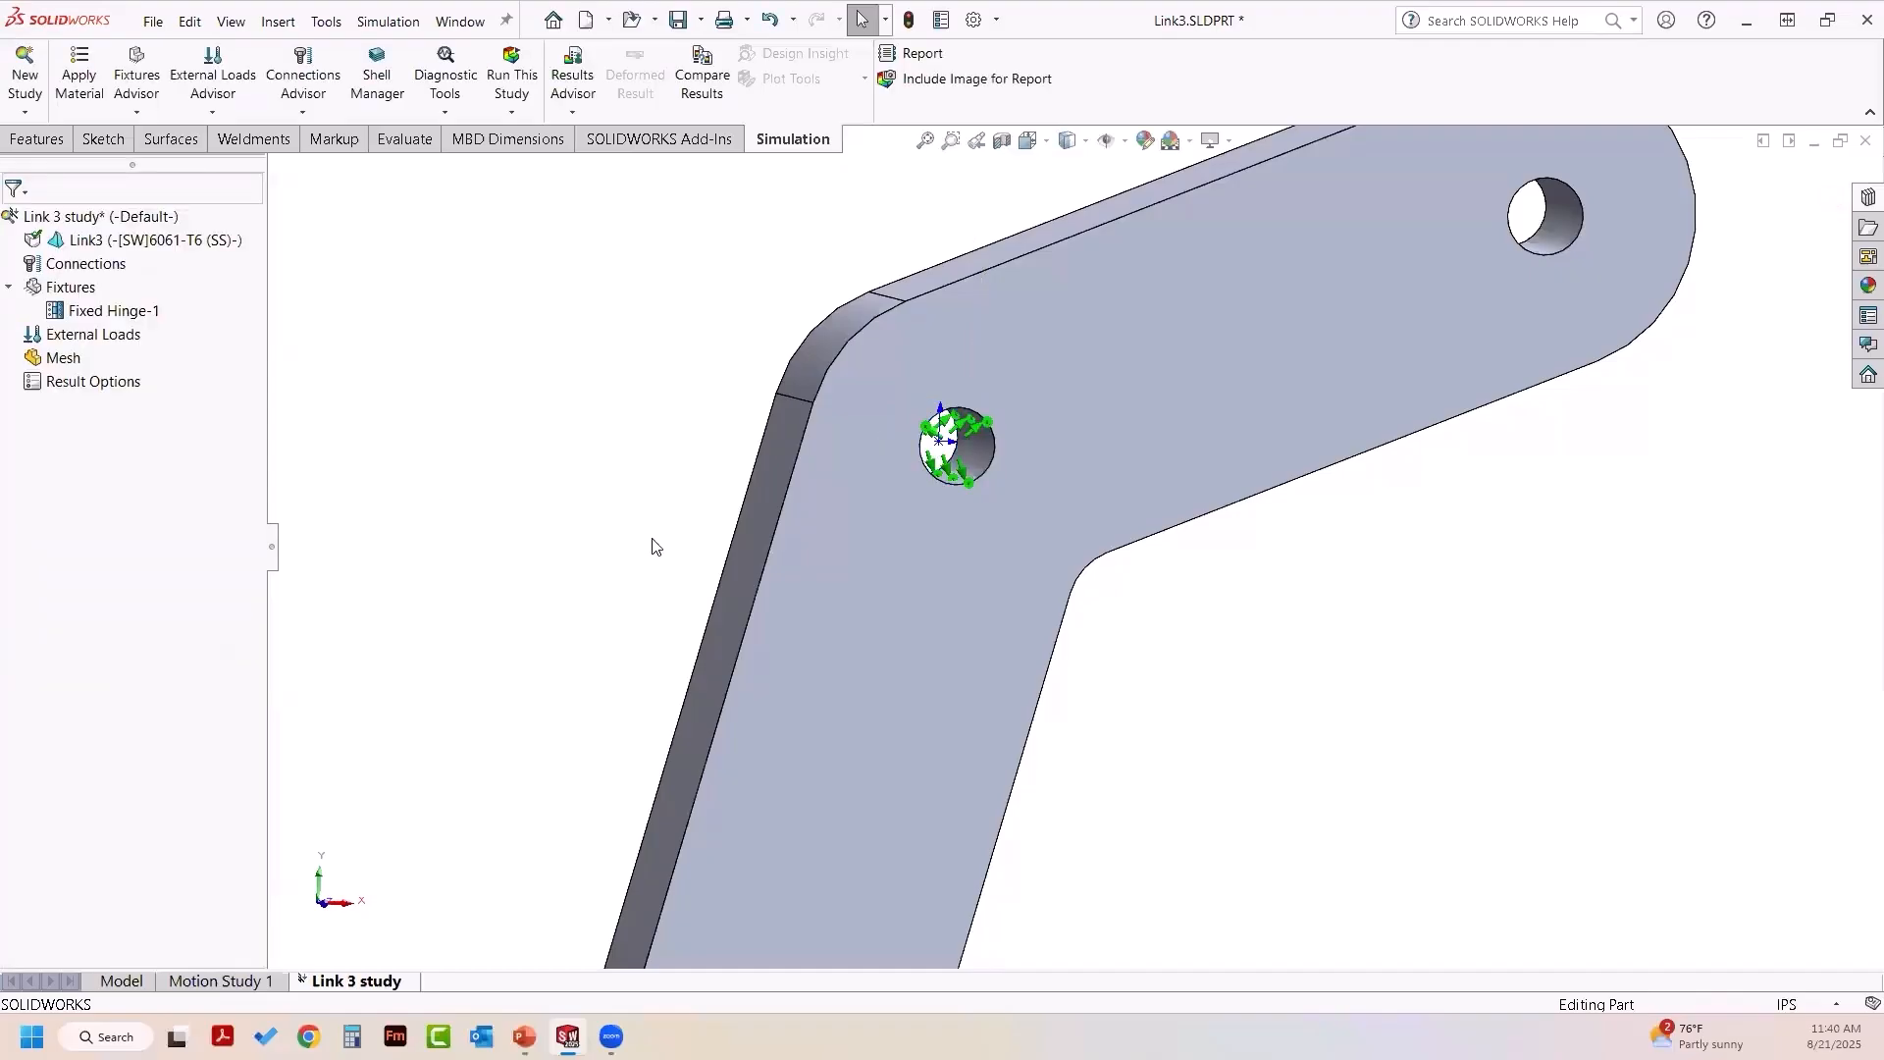
- Add a second Fixed Hinge fixture to the cylindrical face of the hole at the lower end of the link
scroll(1175, 845, up, 4)
ctrl+middle_drag(1093, 755, 1075, 696)
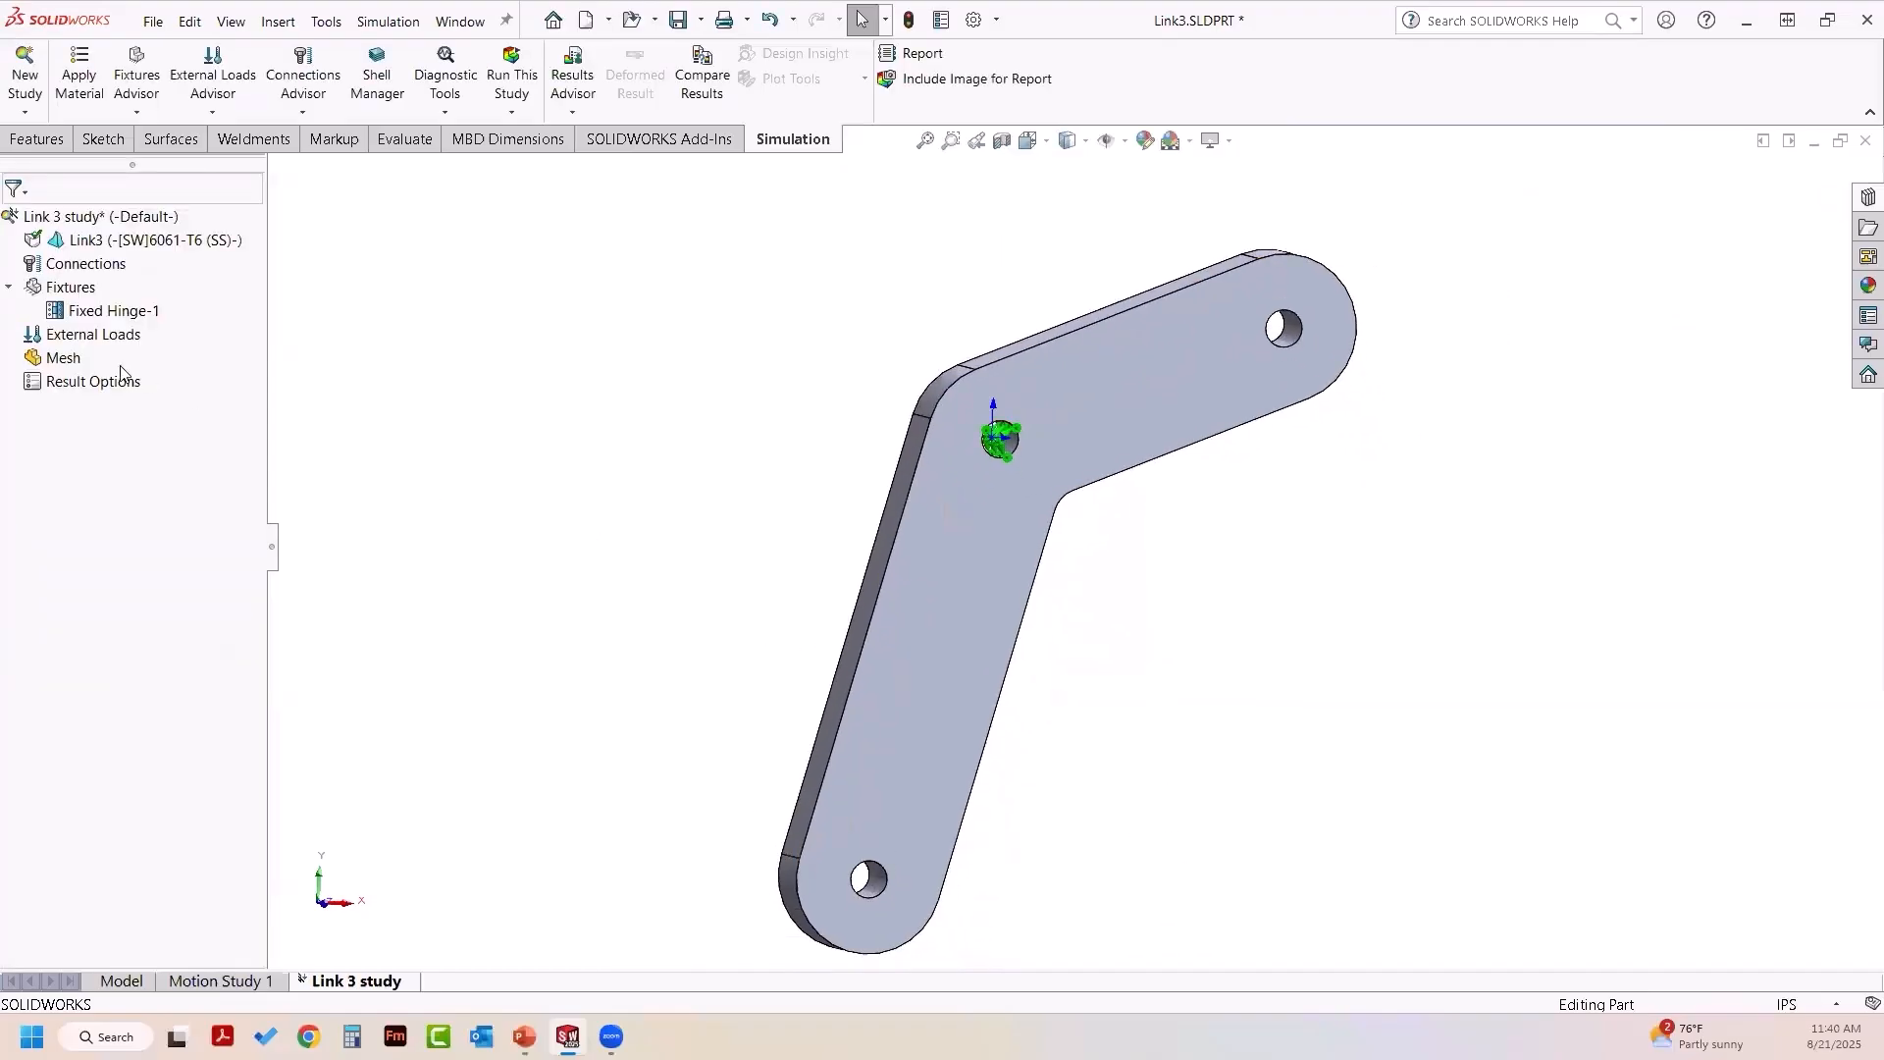
right_click(64, 286)
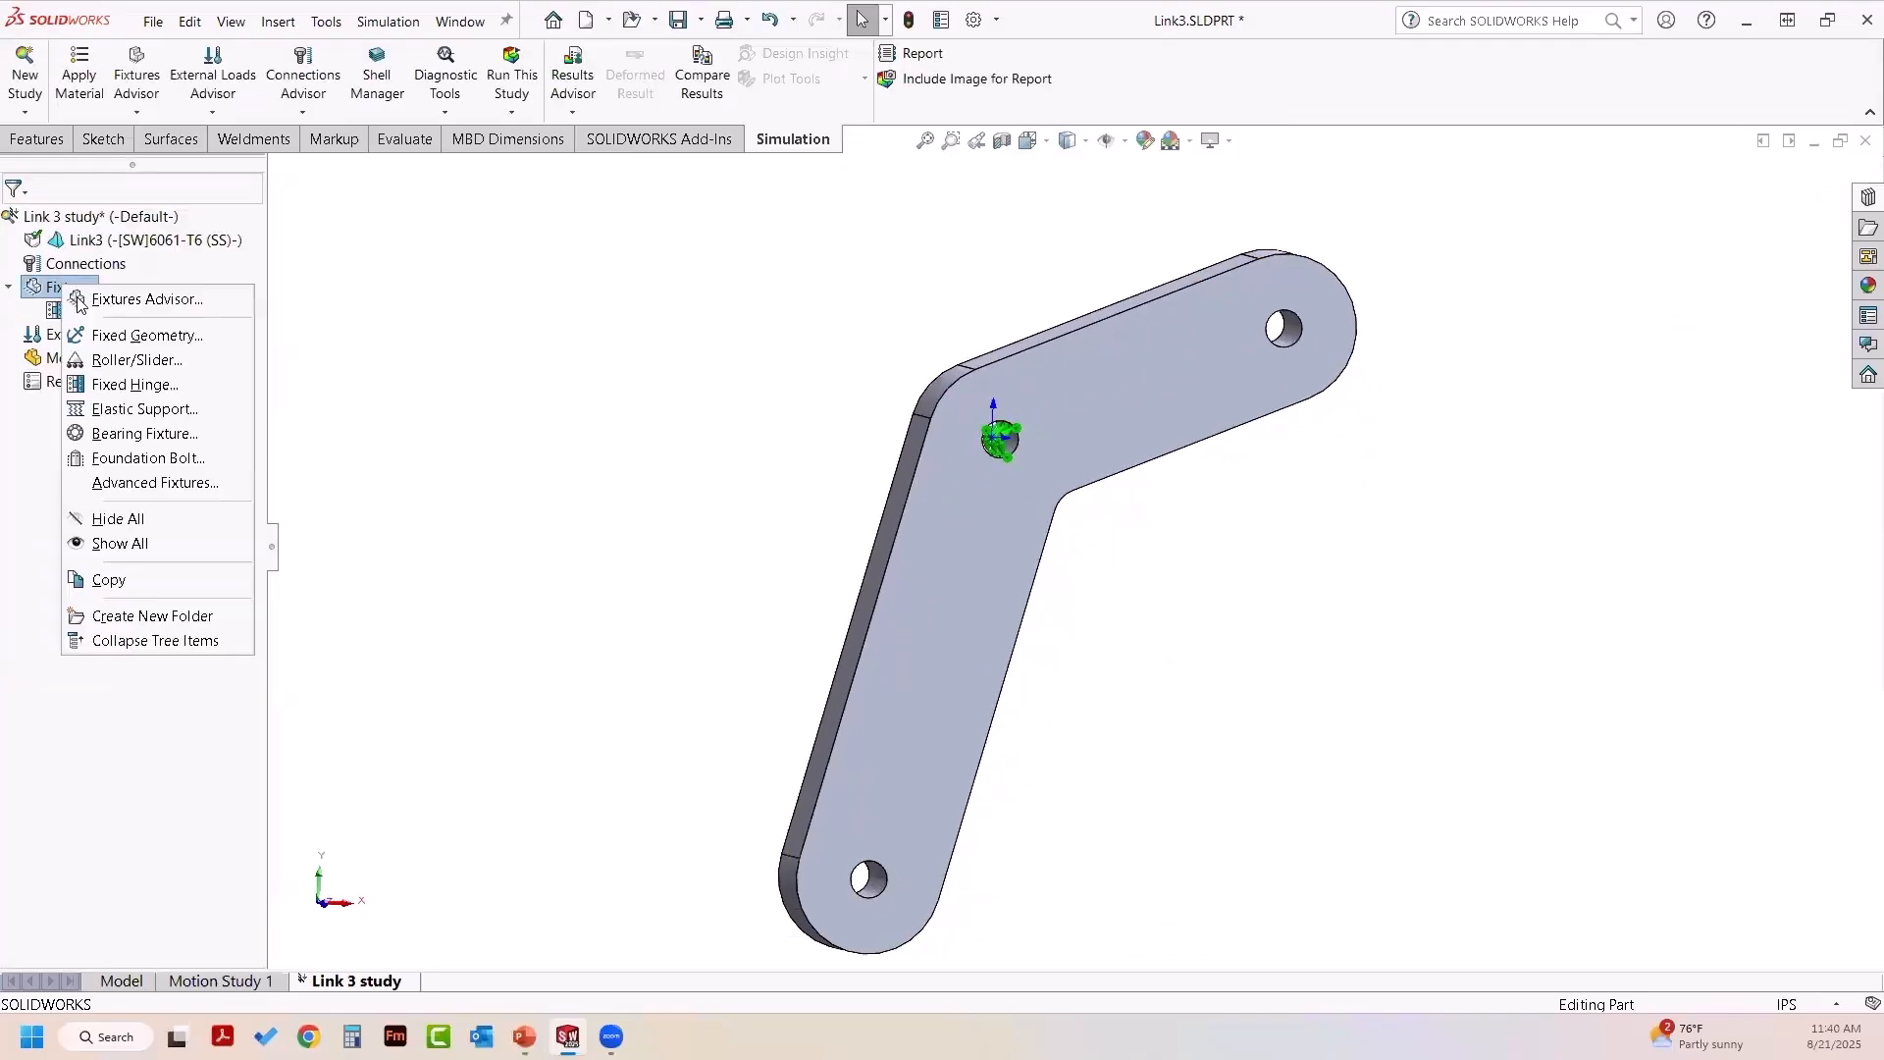
click(119, 385)
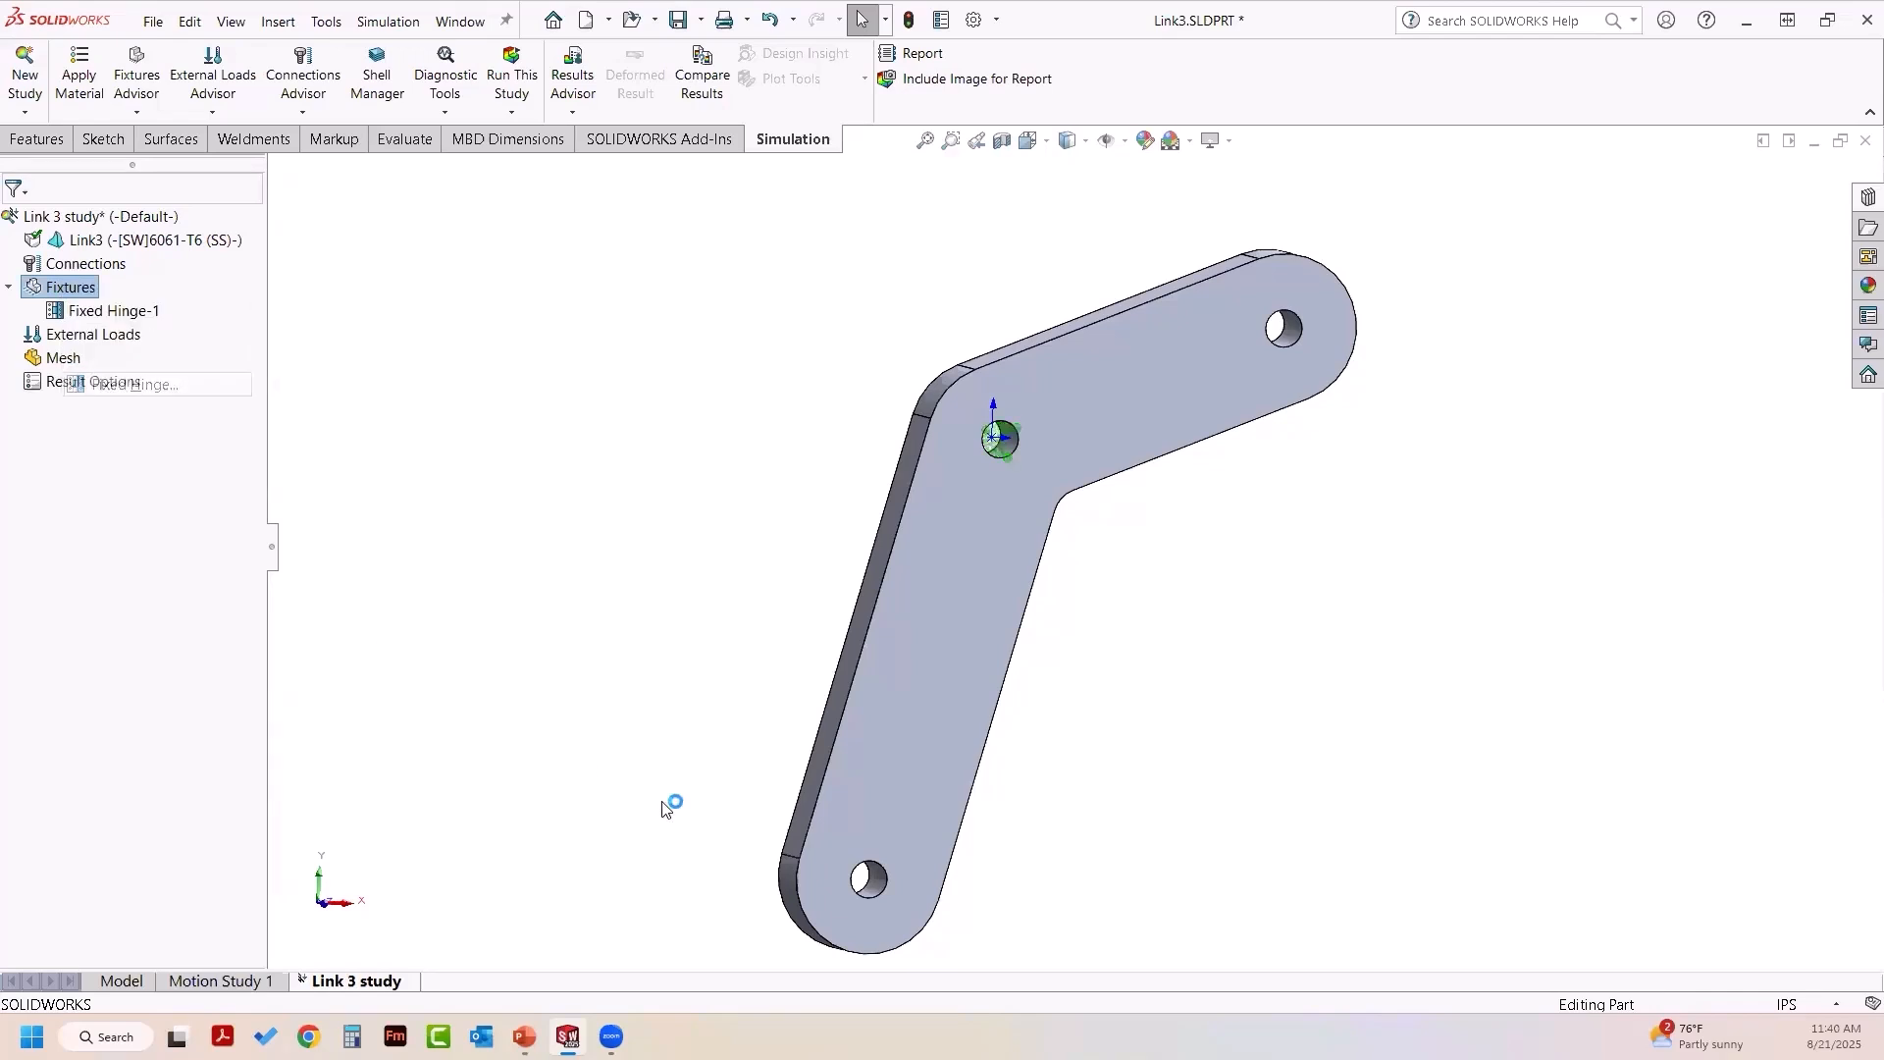
click(877, 889)
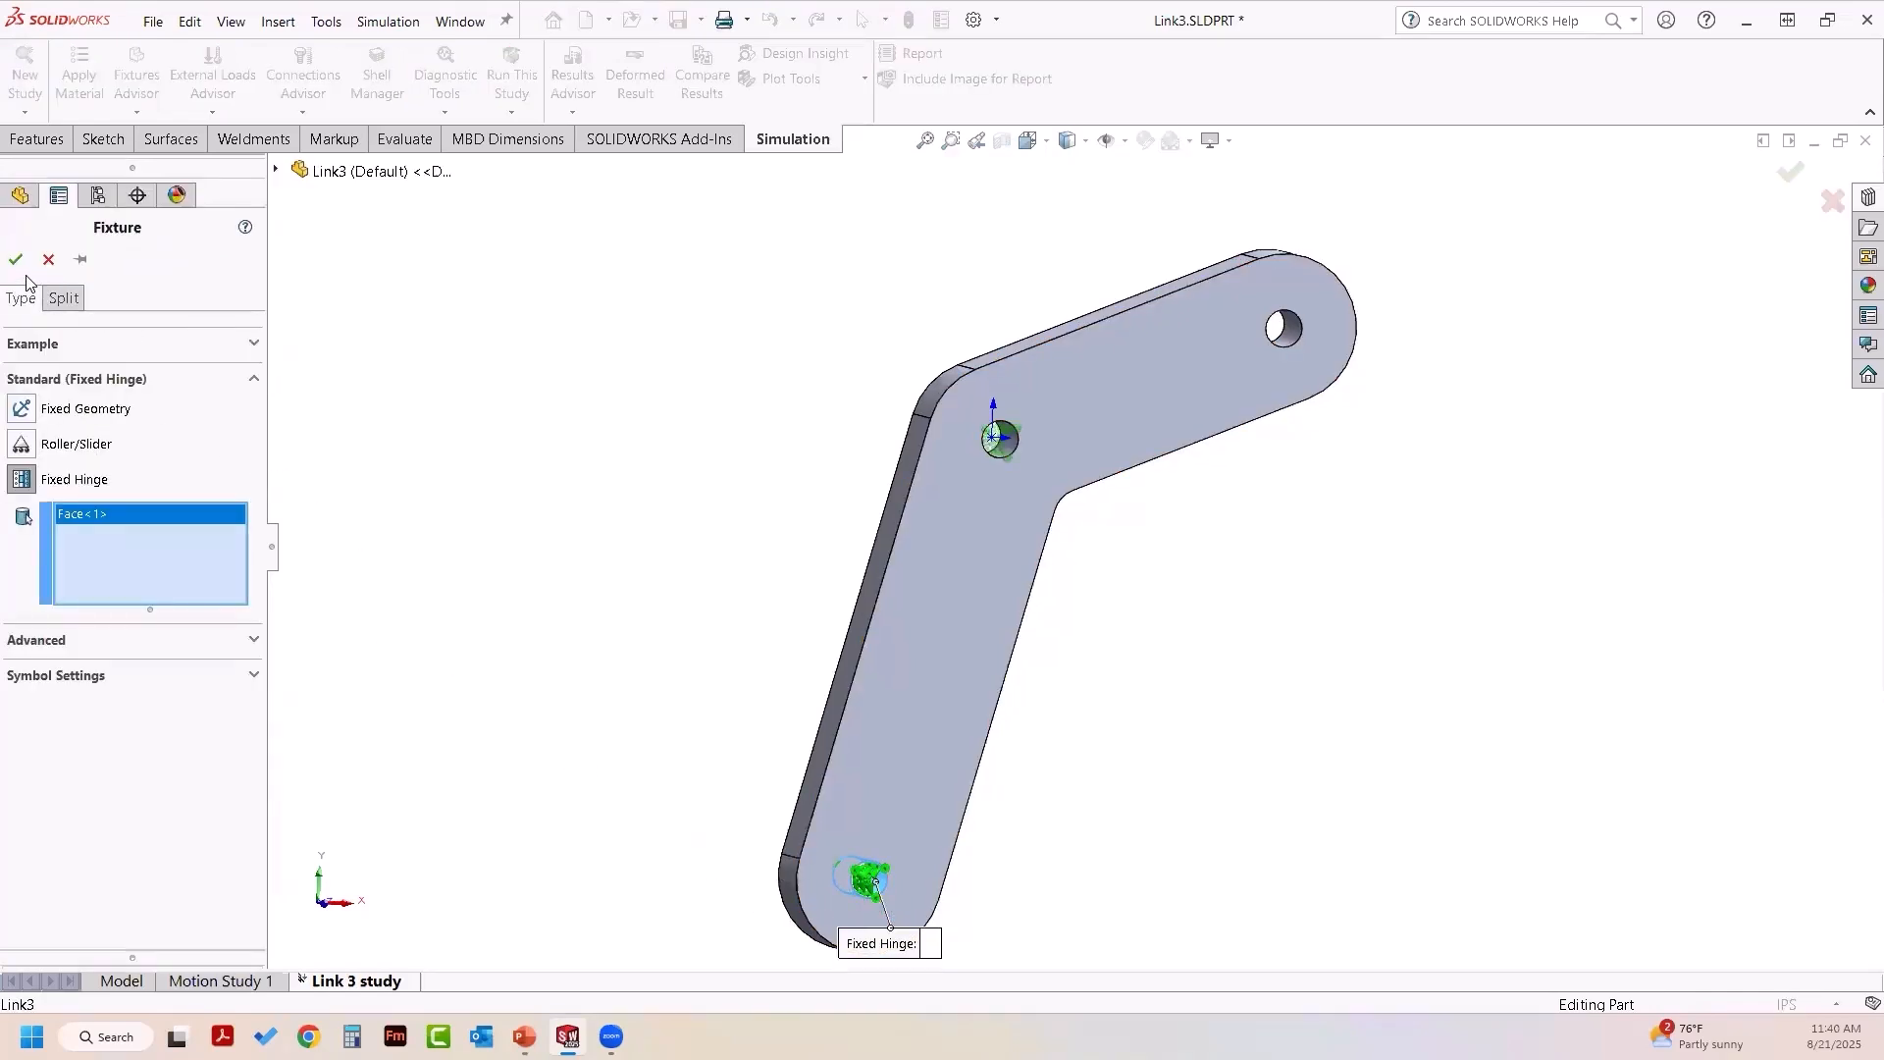
key(Return)
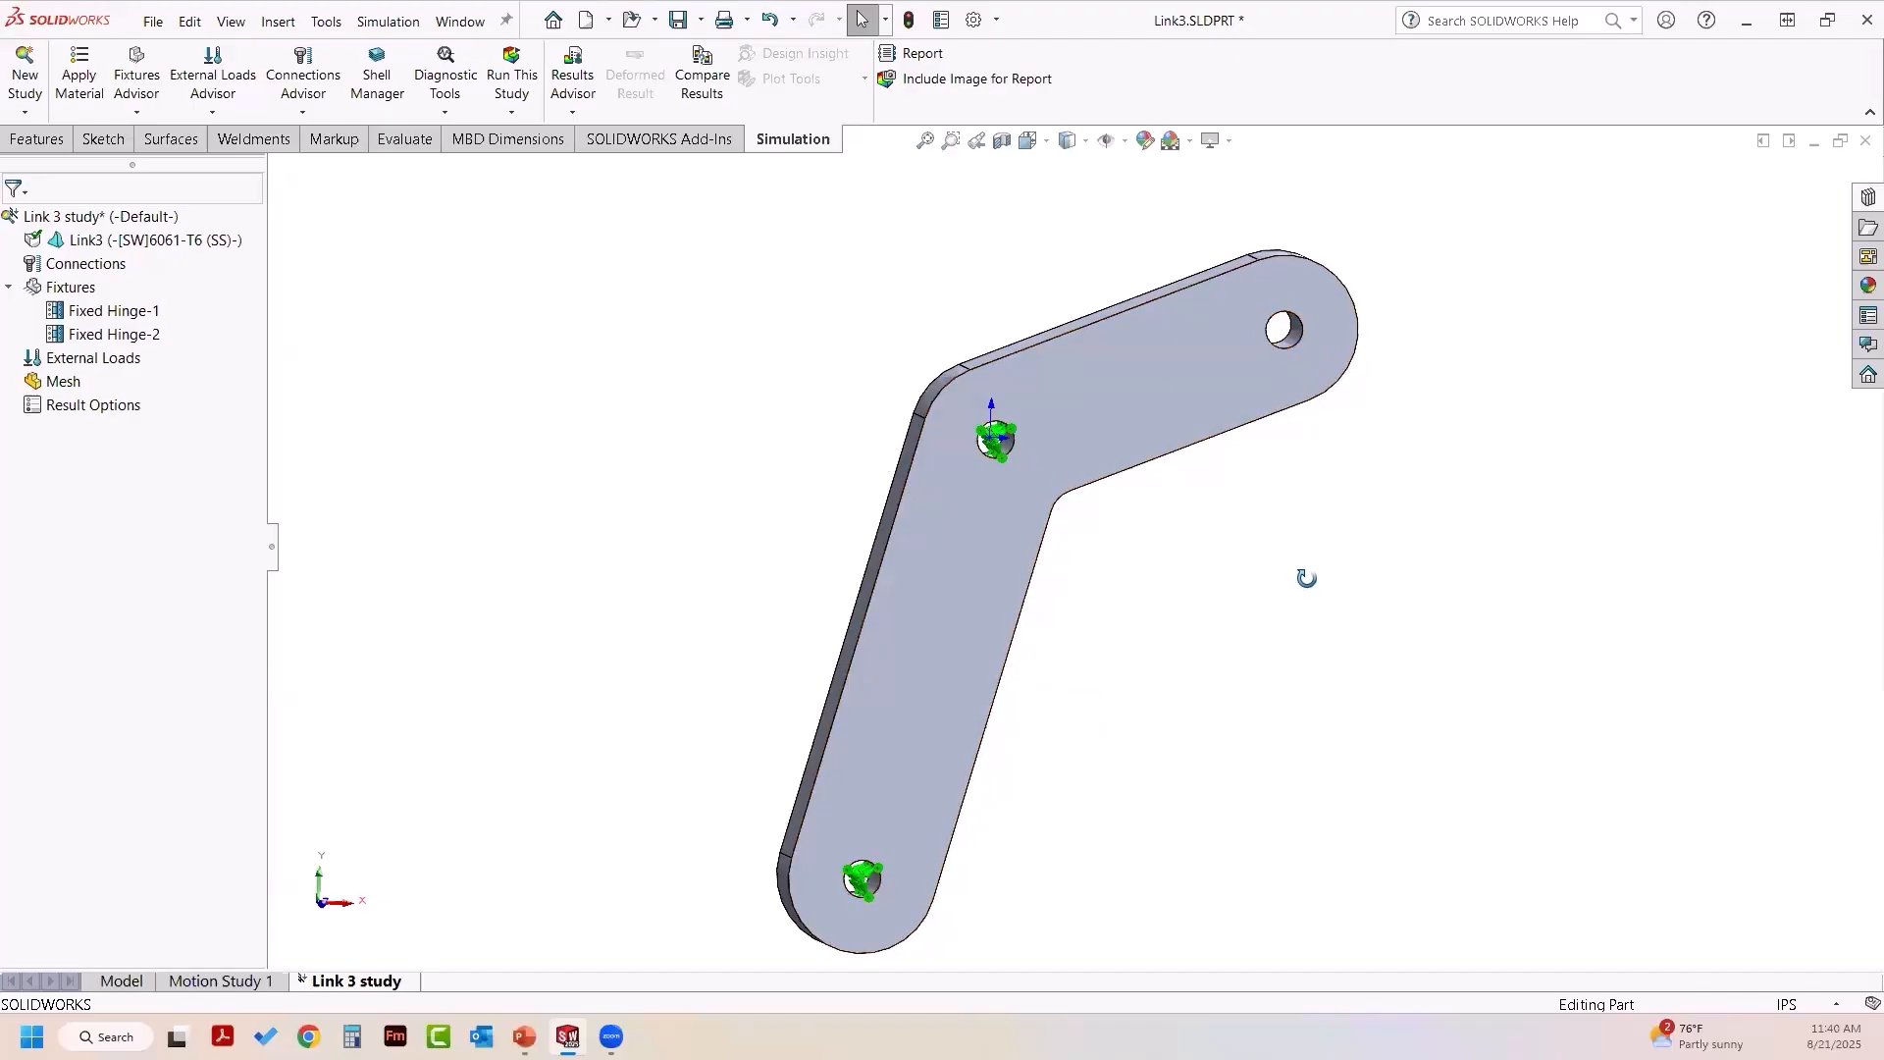
- Start a force load on the cylindrical face of the upper arm's end hole, using the Top Plane as the selected direction
middle_drag(1304, 573, 1301, 580)
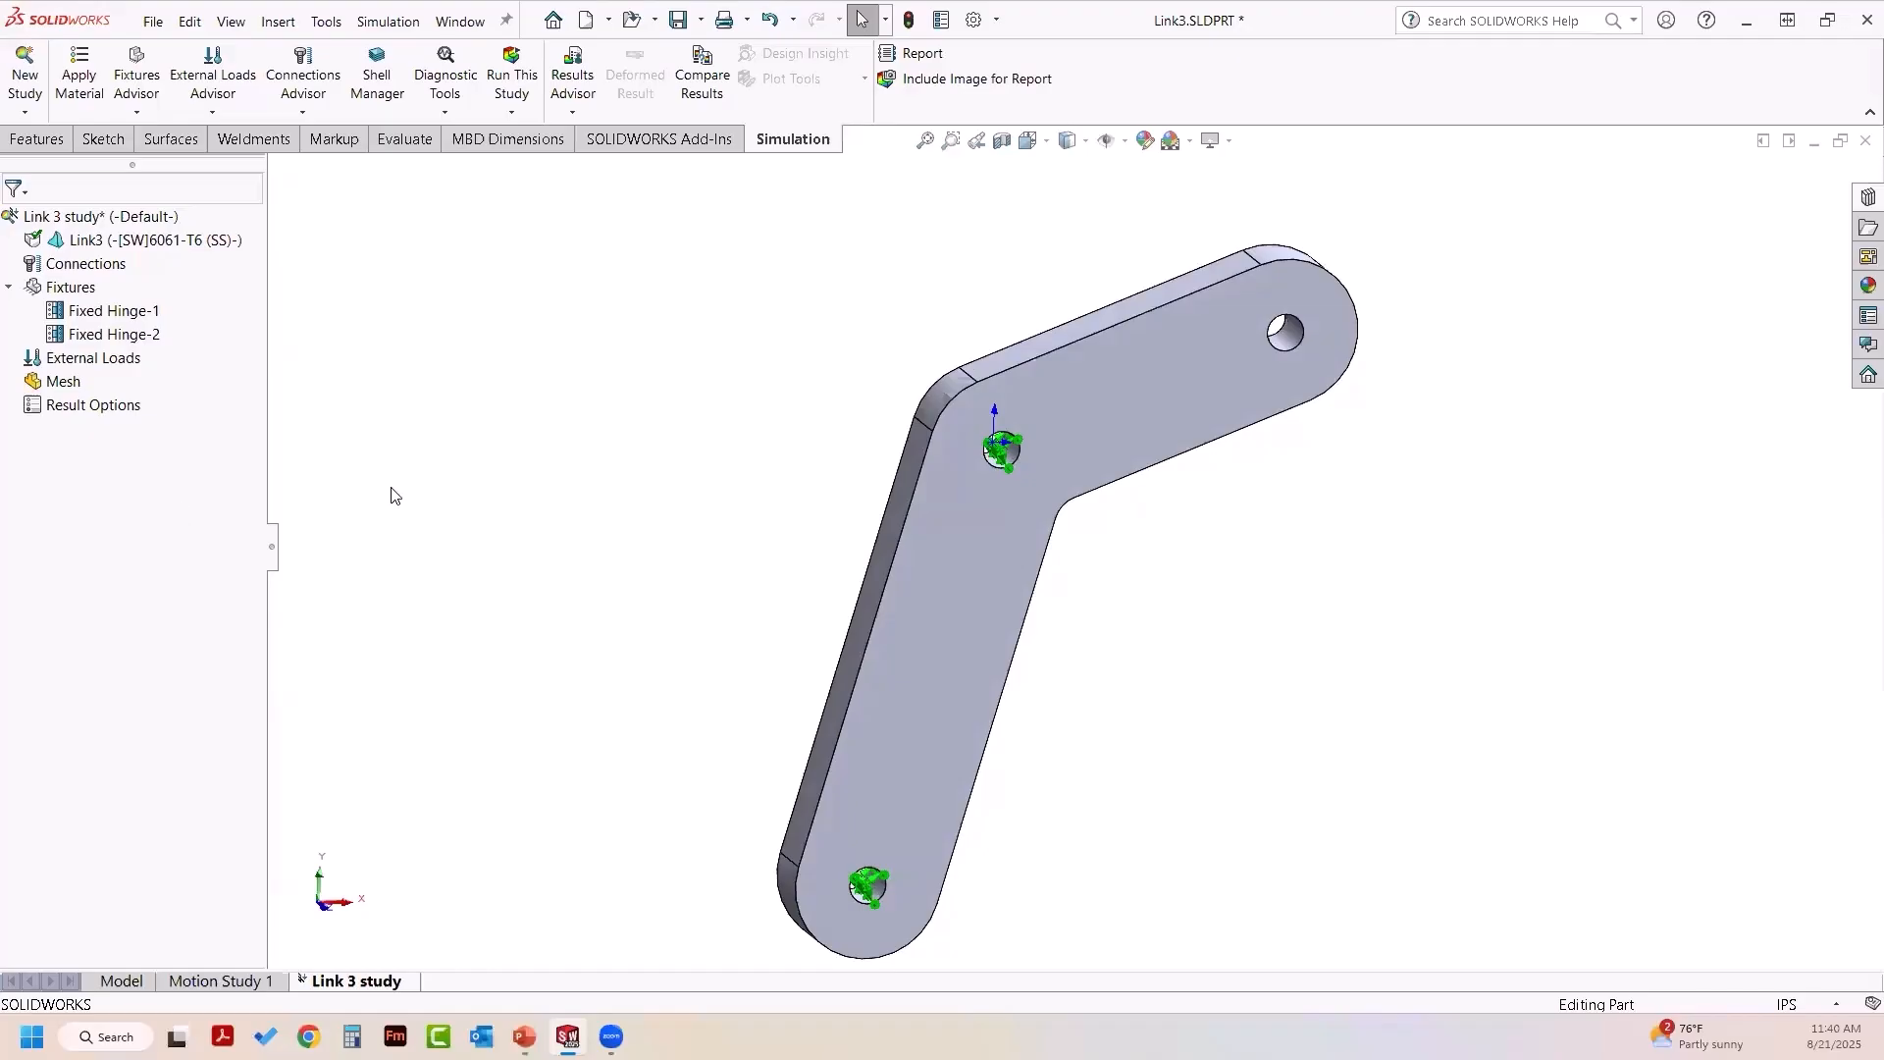
right_click(98, 363)
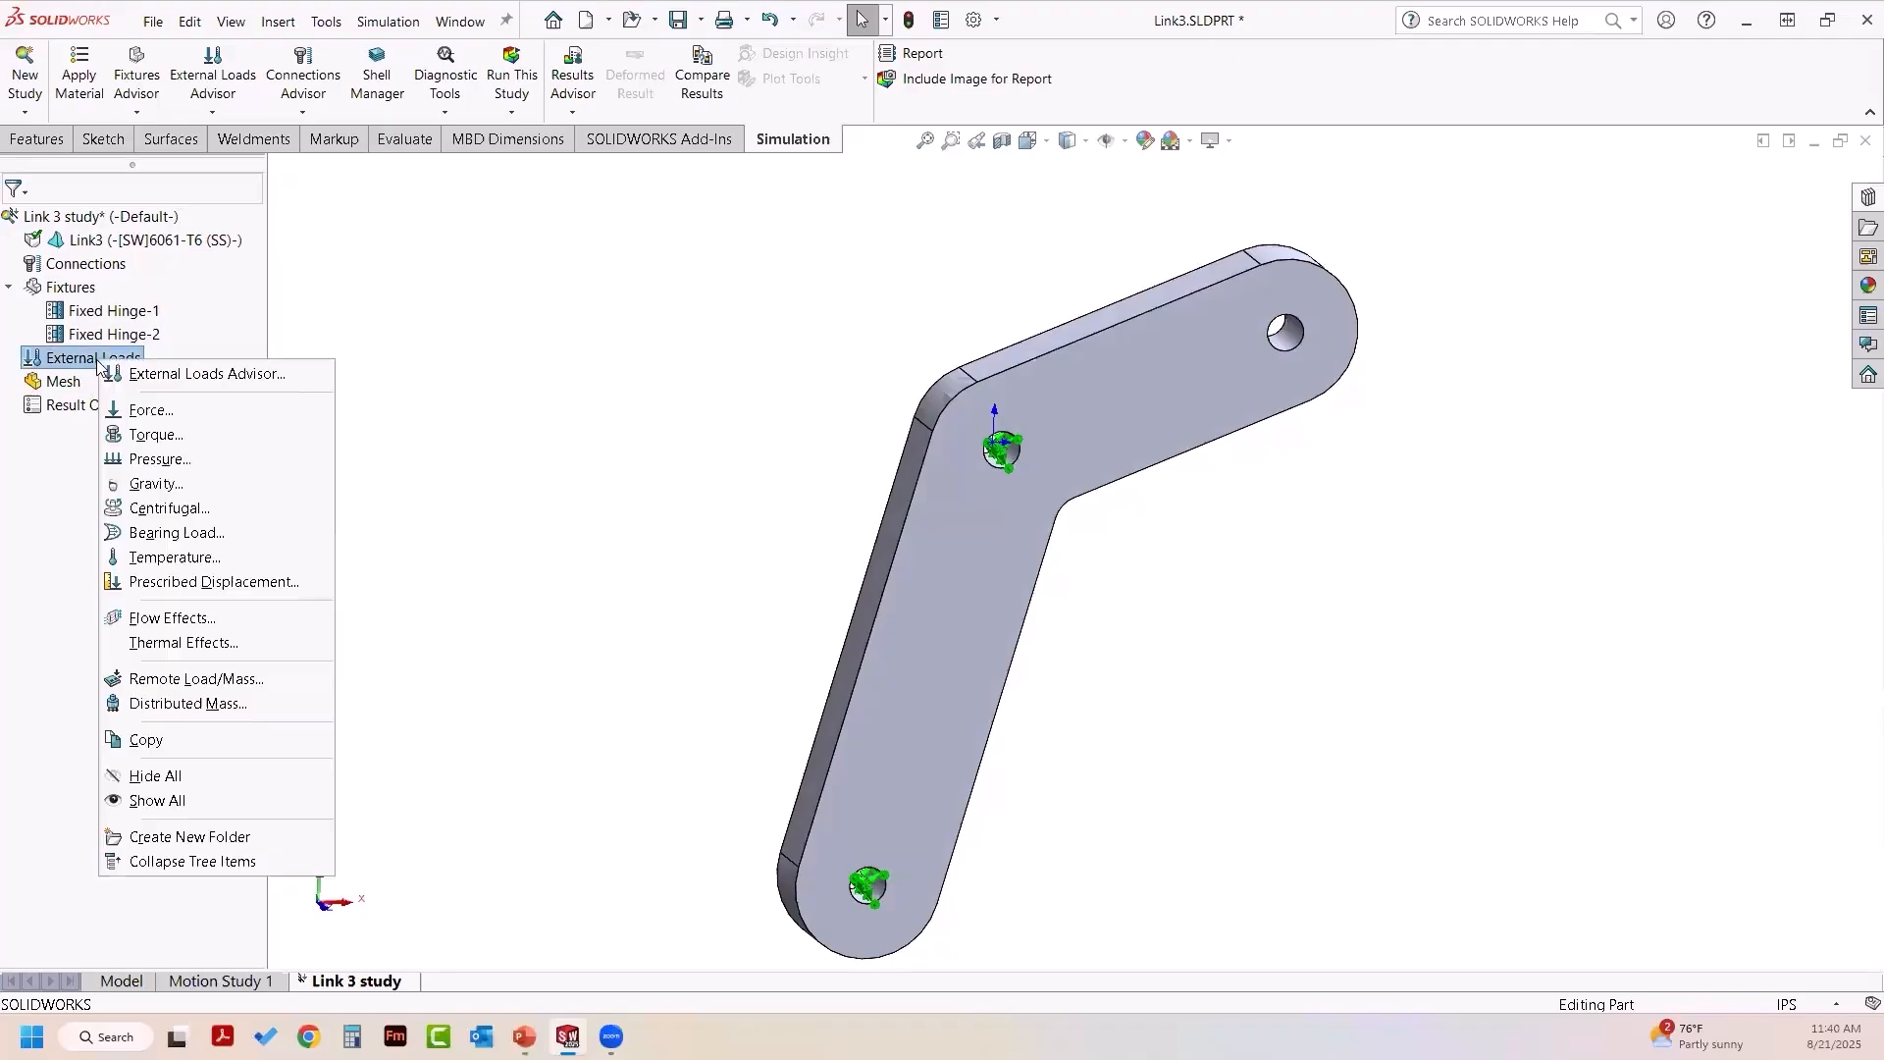
click(147, 412)
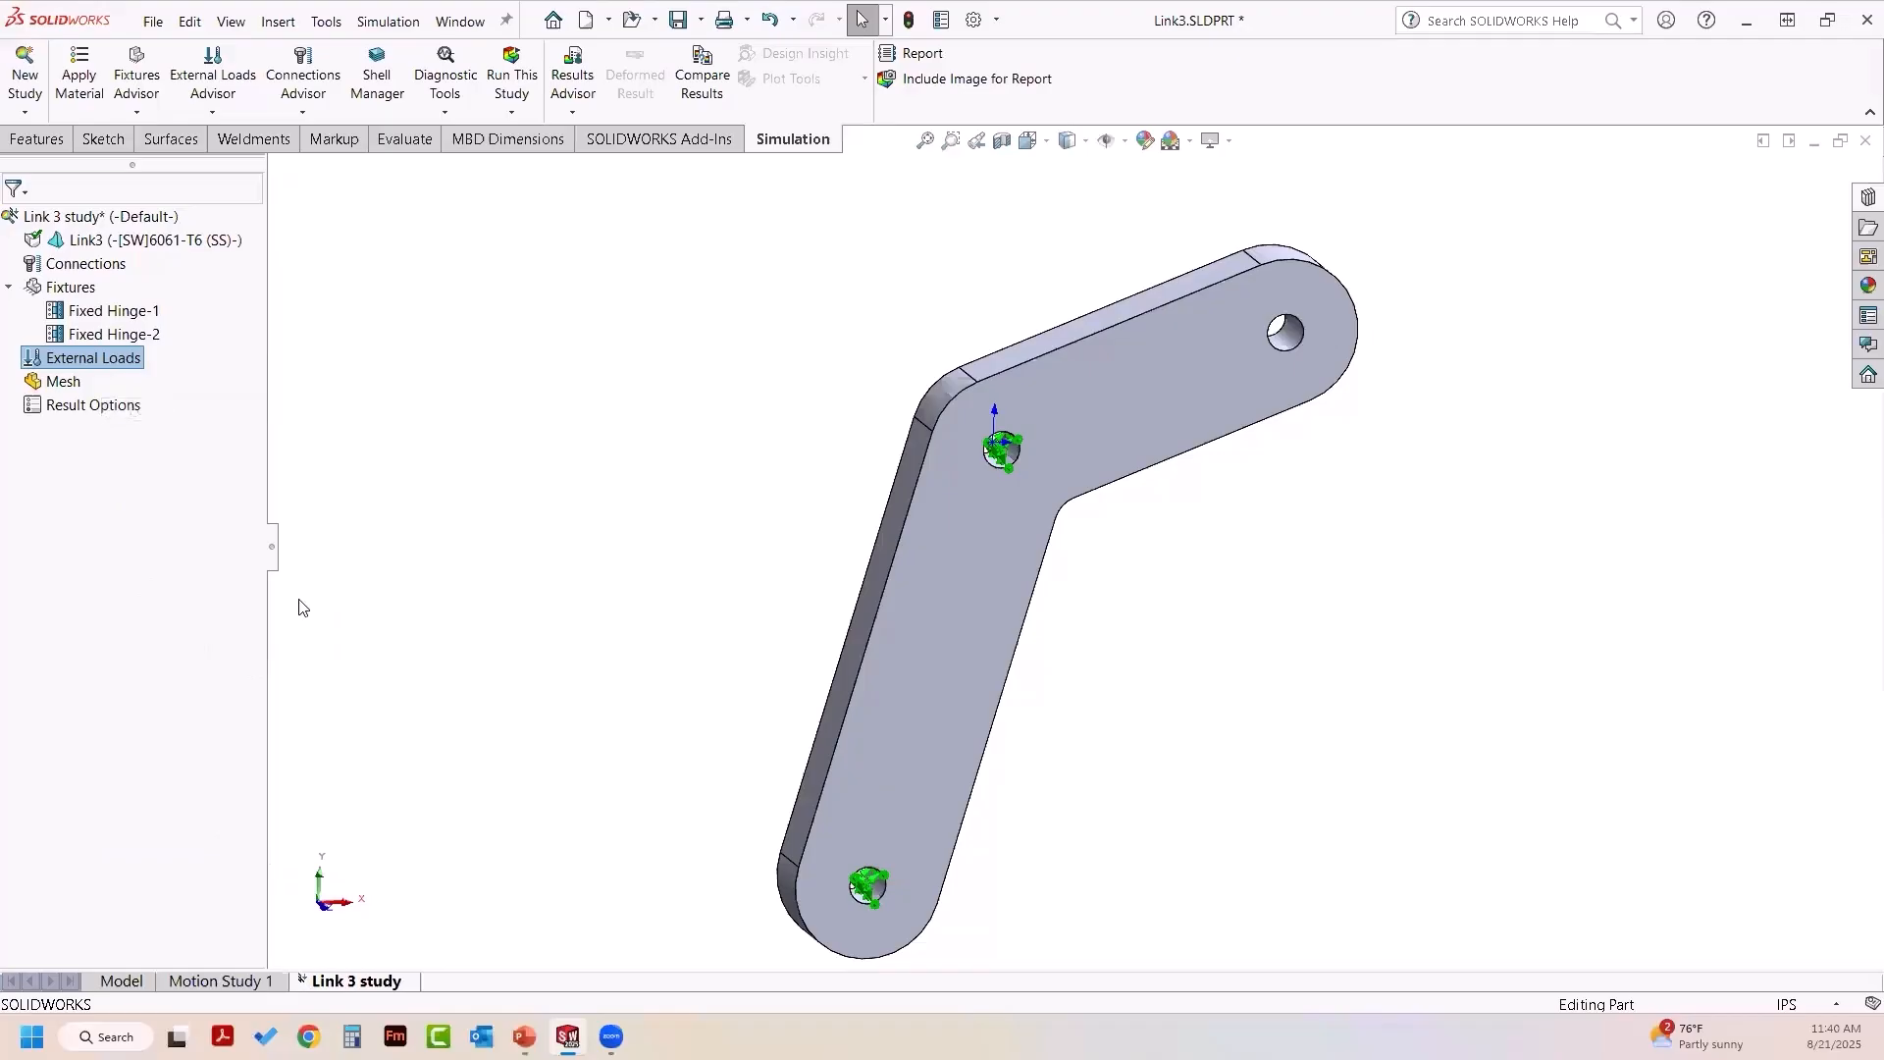
click(1293, 336)
scroll(1384, 426, down, 2)
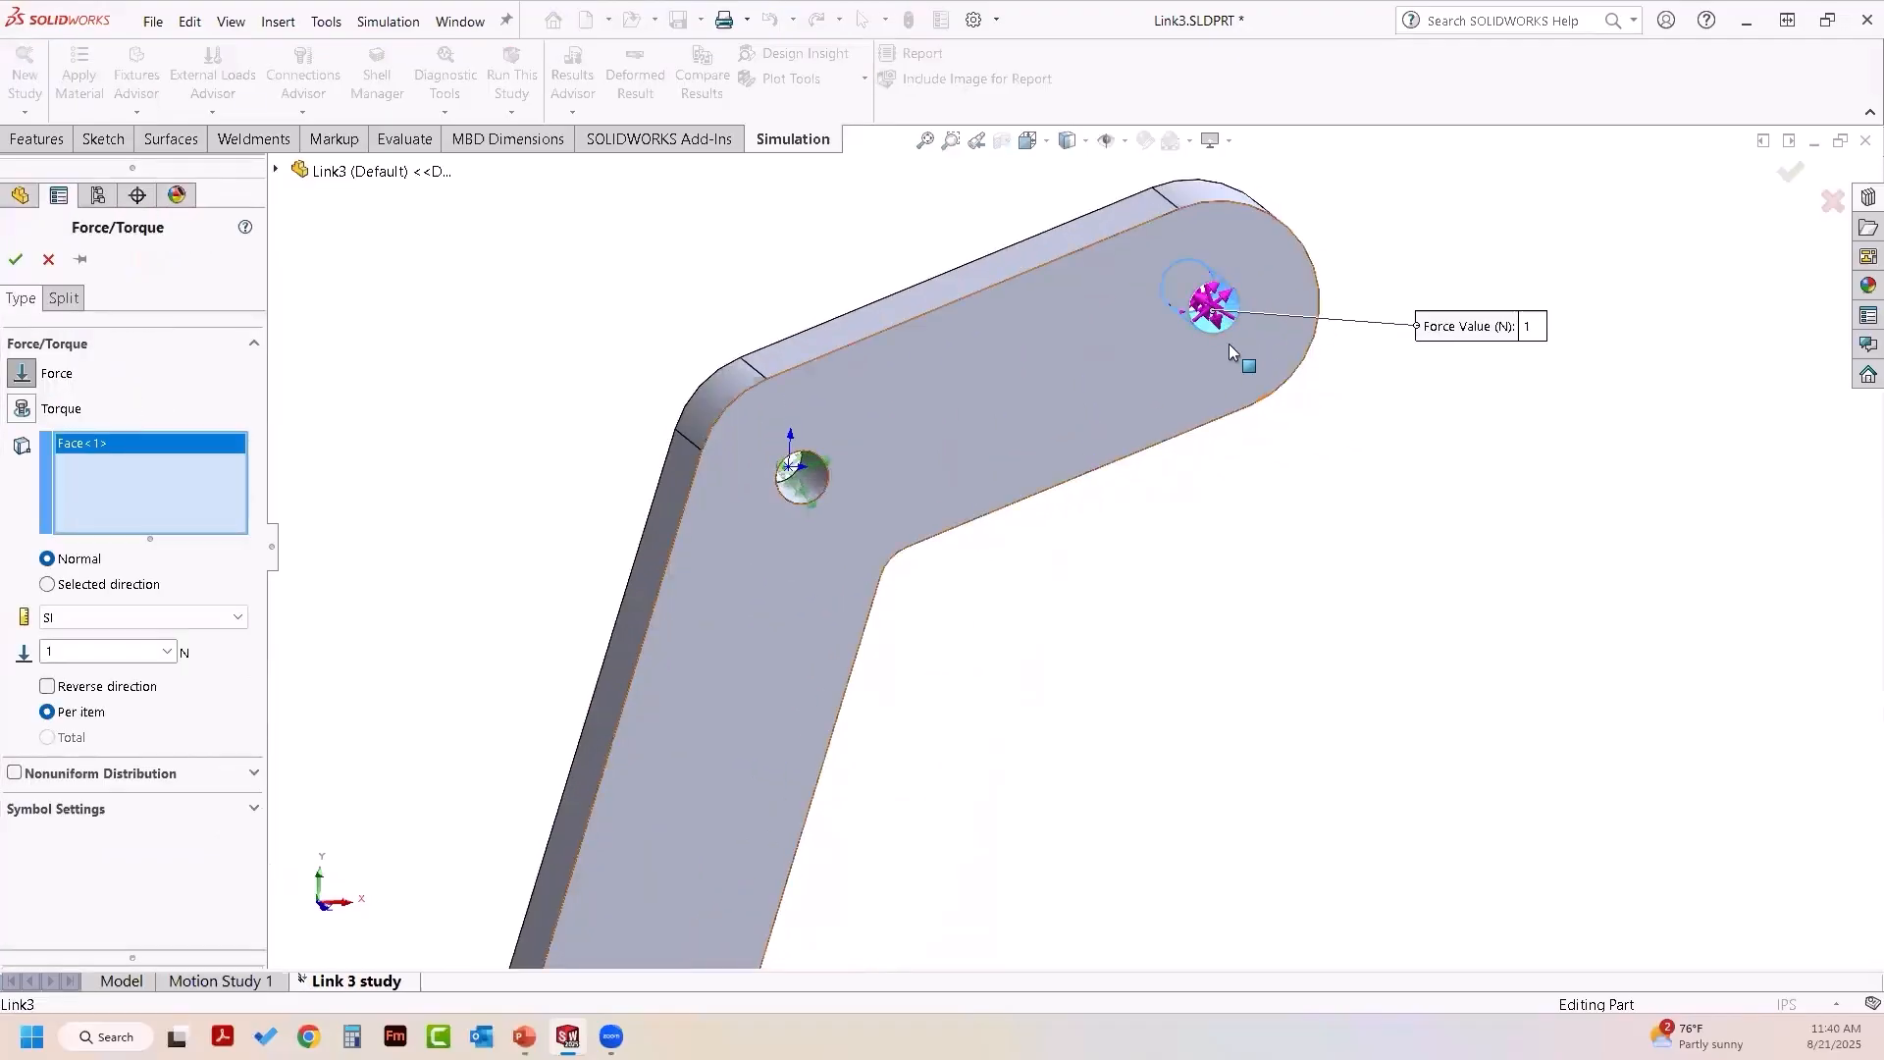
scroll(1228, 344, down, 4)
middle_drag(1136, 609, 1140, 561)
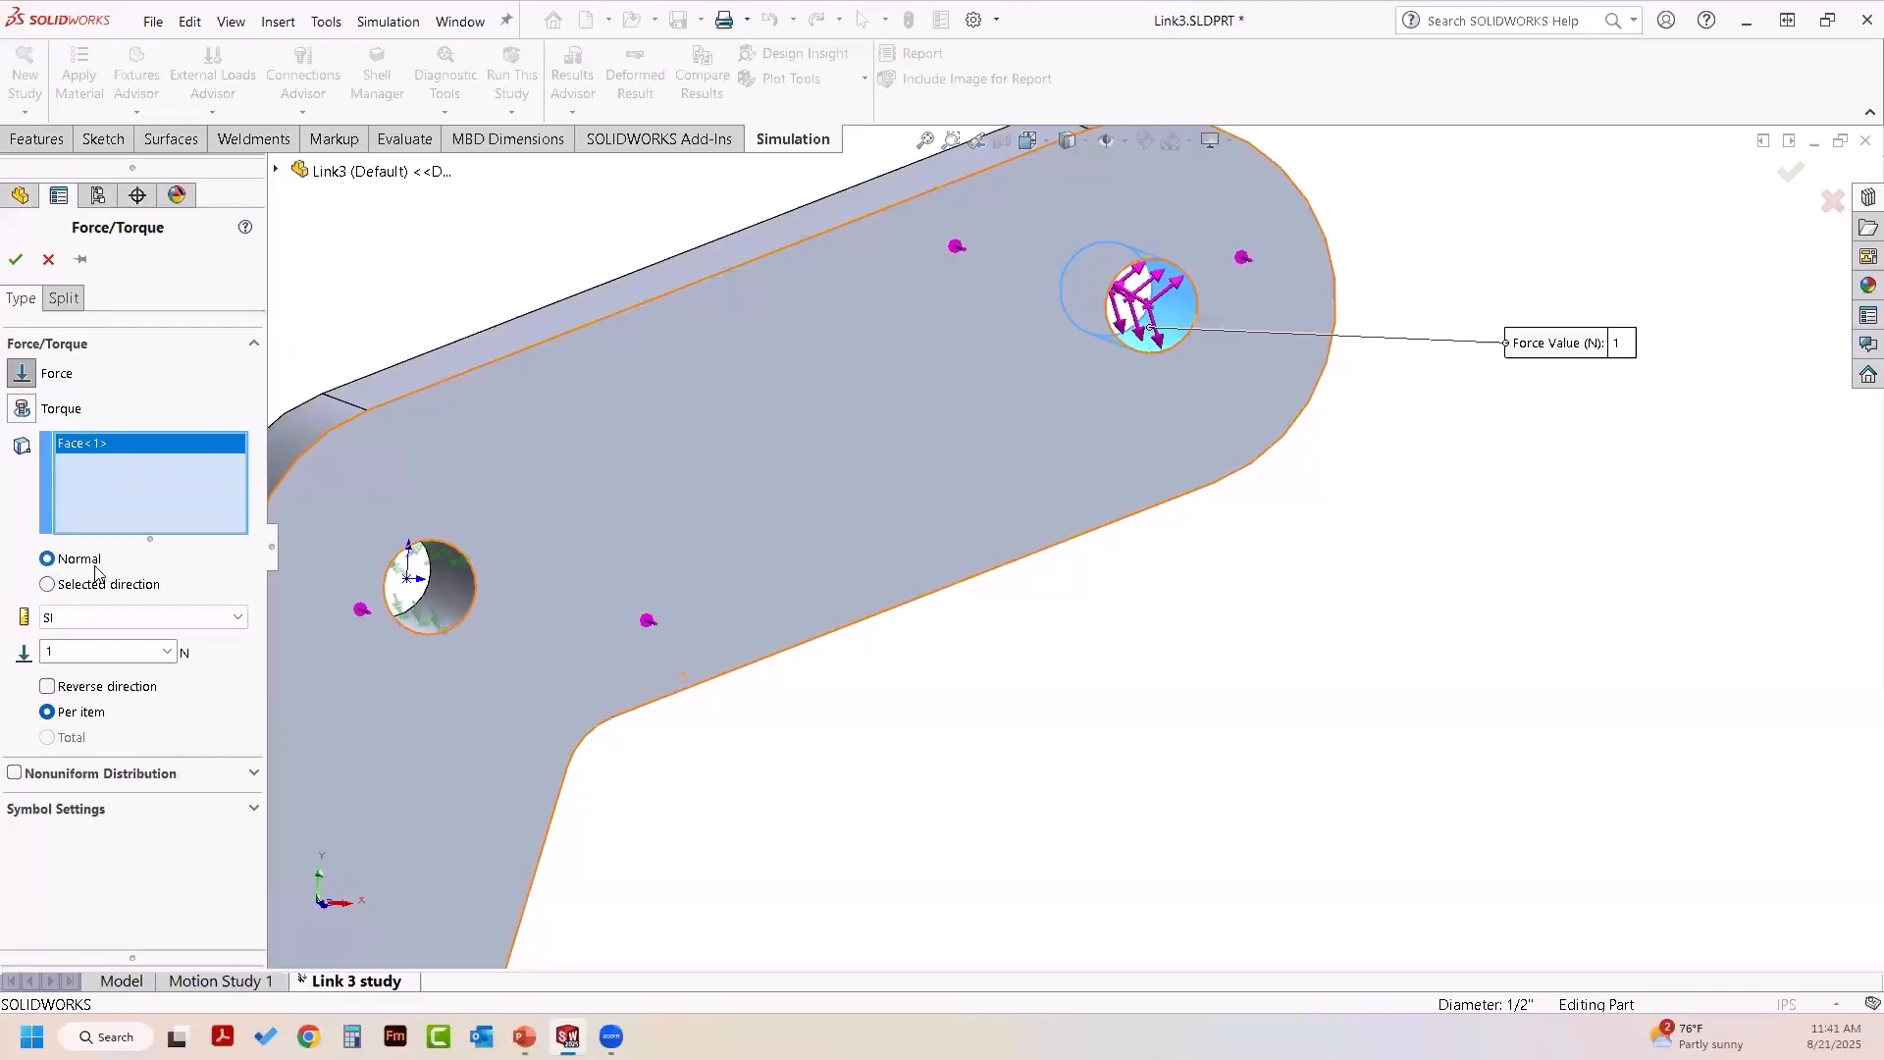
click(46, 586)
scroll(430, 279, up, 3)
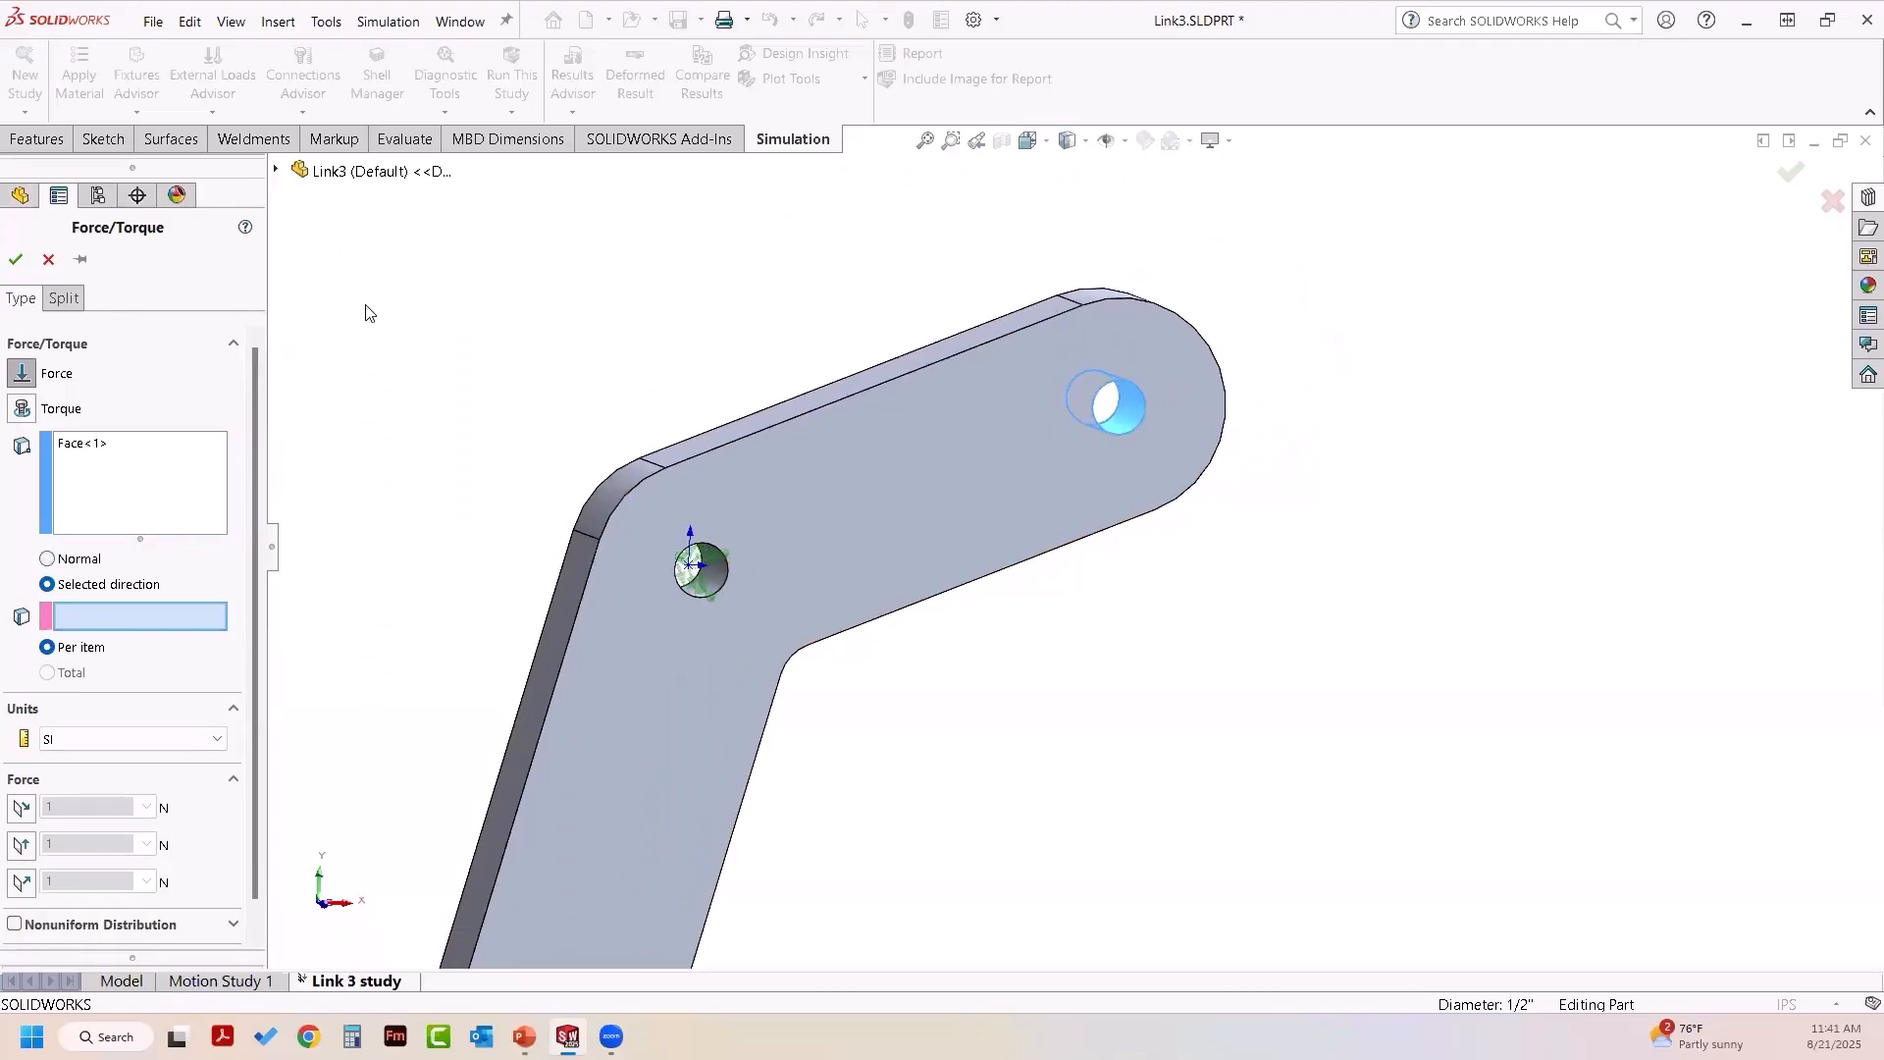
click(277, 172)
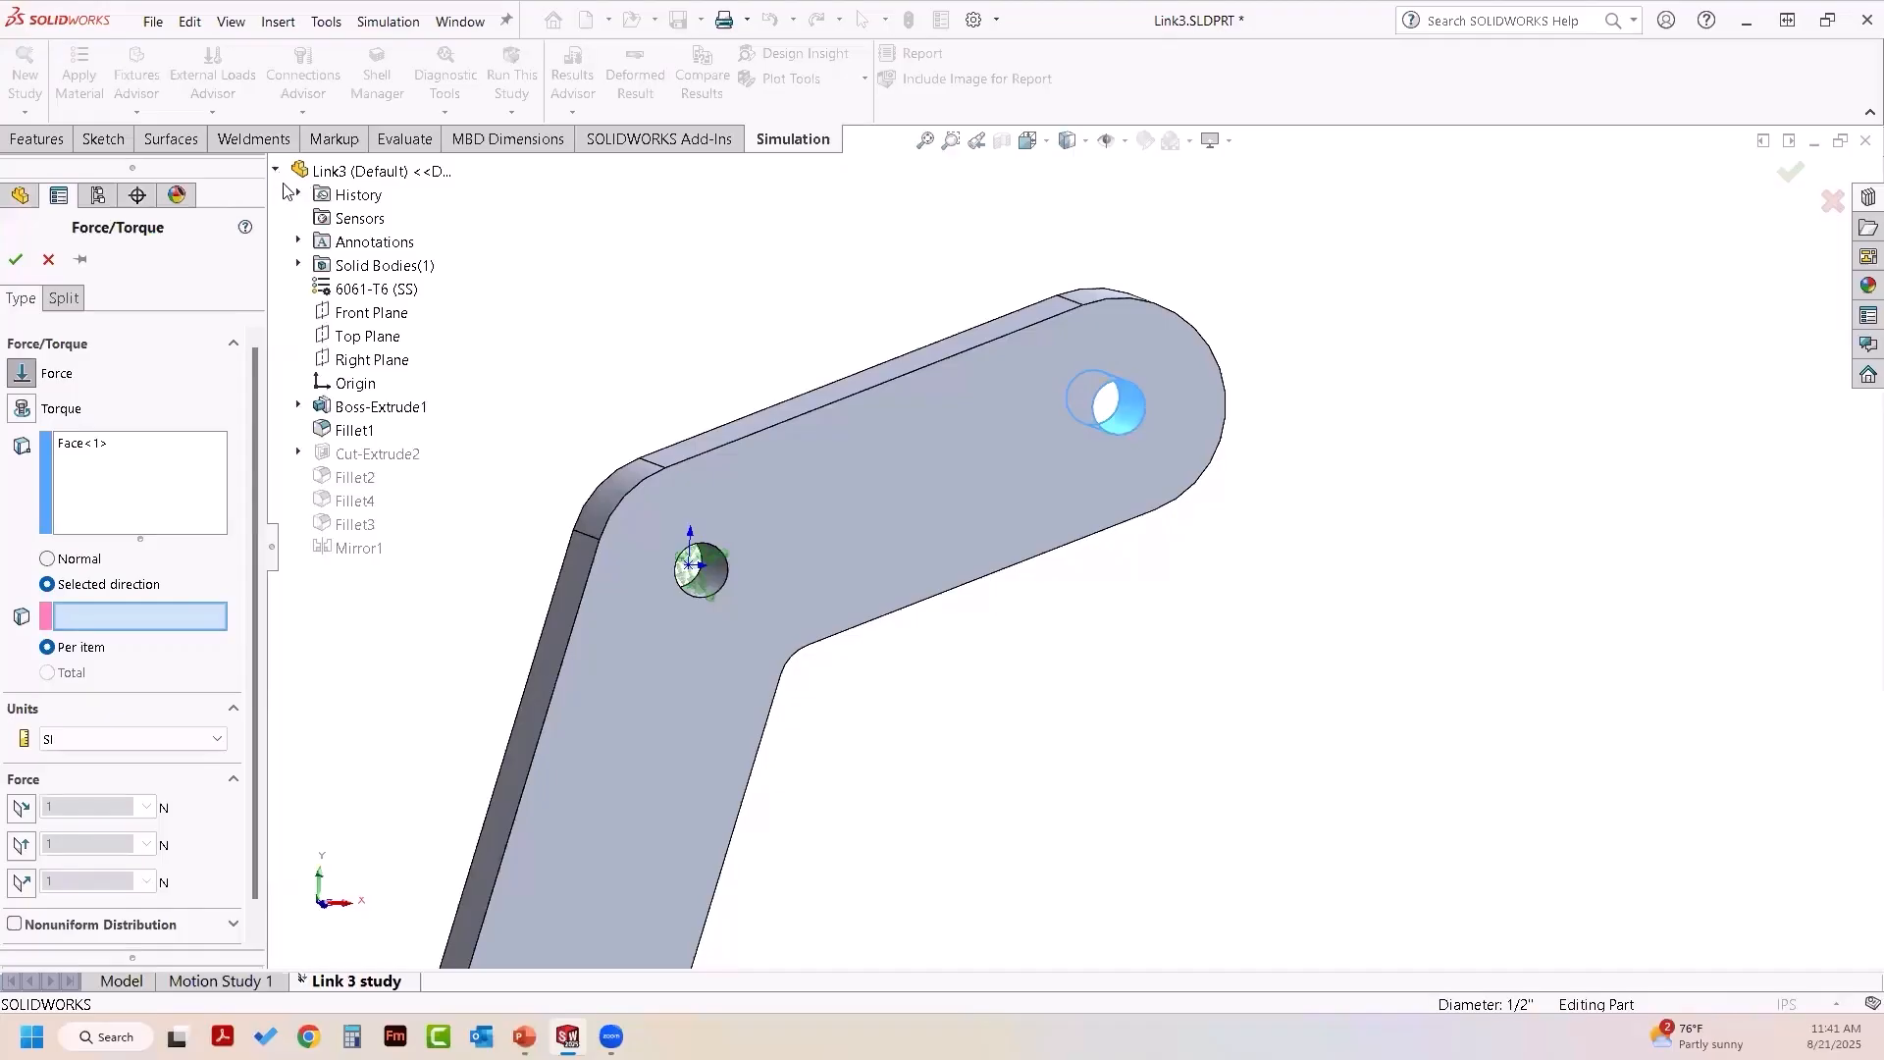
click(354, 337)
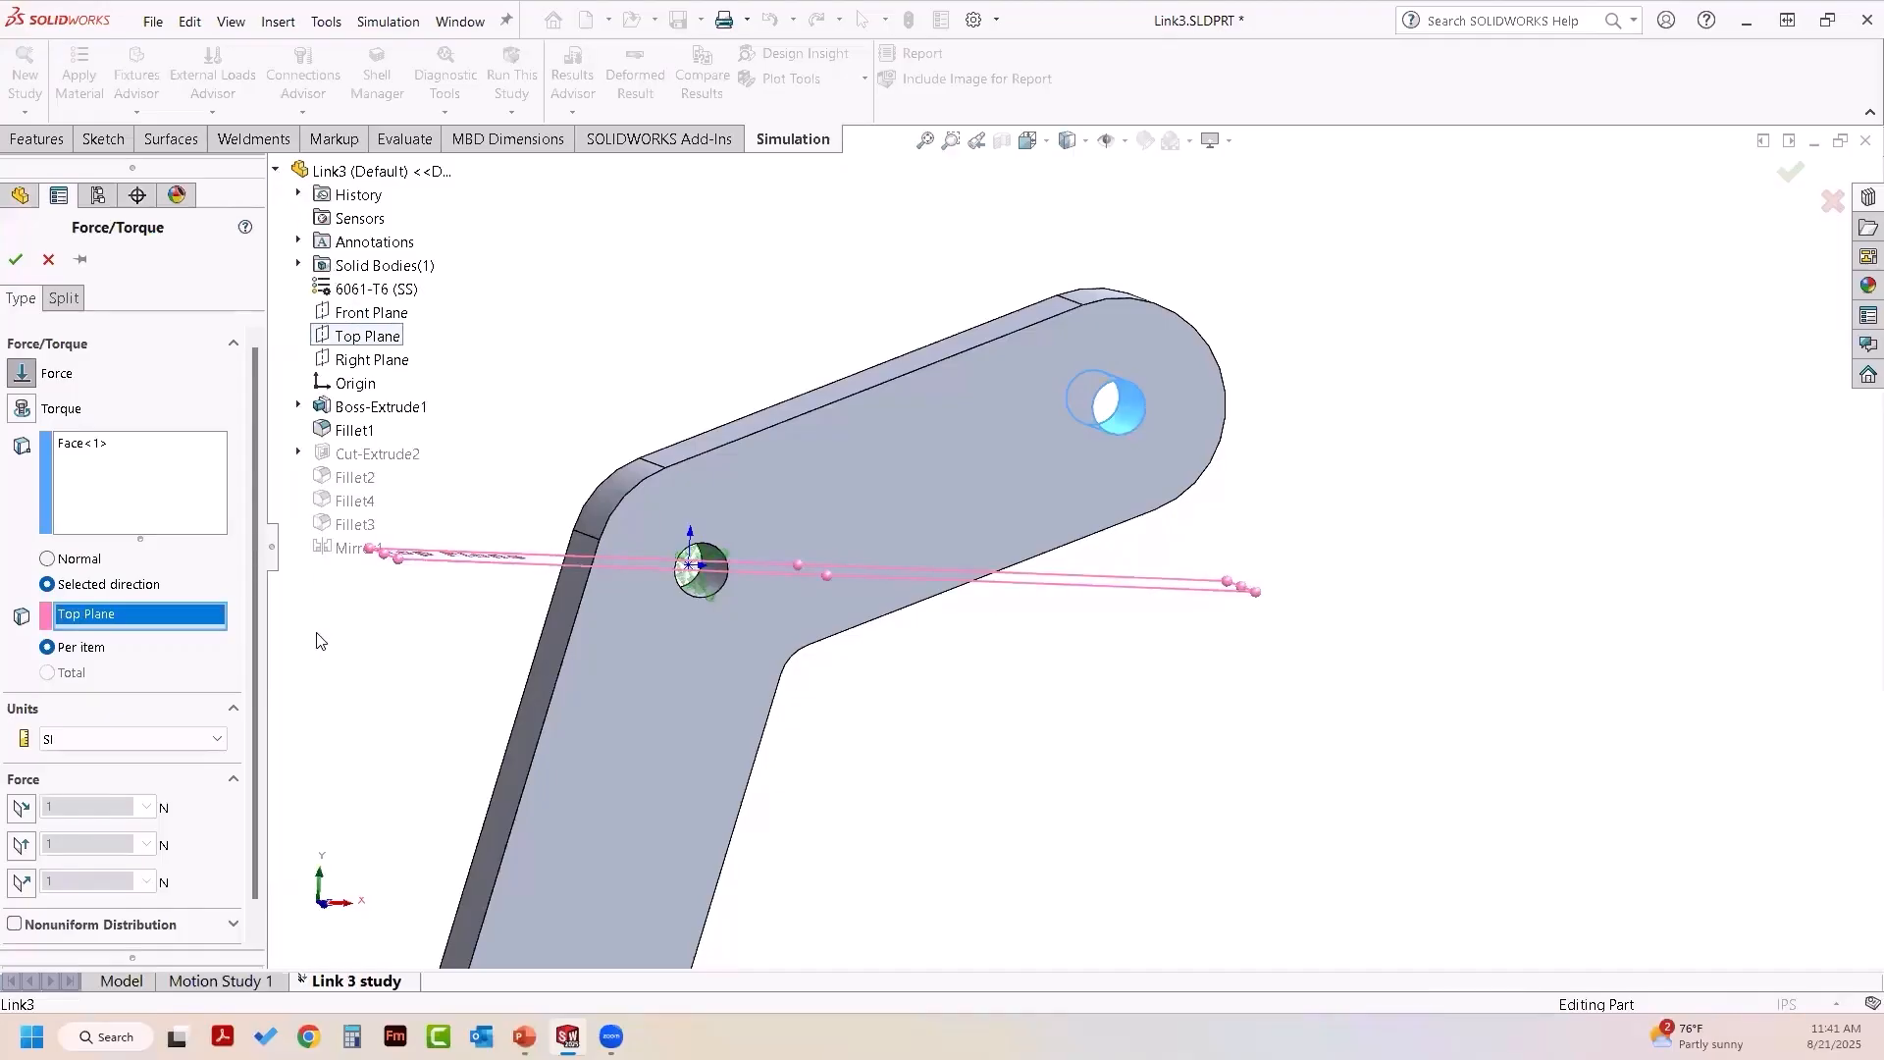
- Set the force to 7500 N normal to the plane, check the reversed direction, and apply the load pointing upward
scroll(253, 622, down, 1)
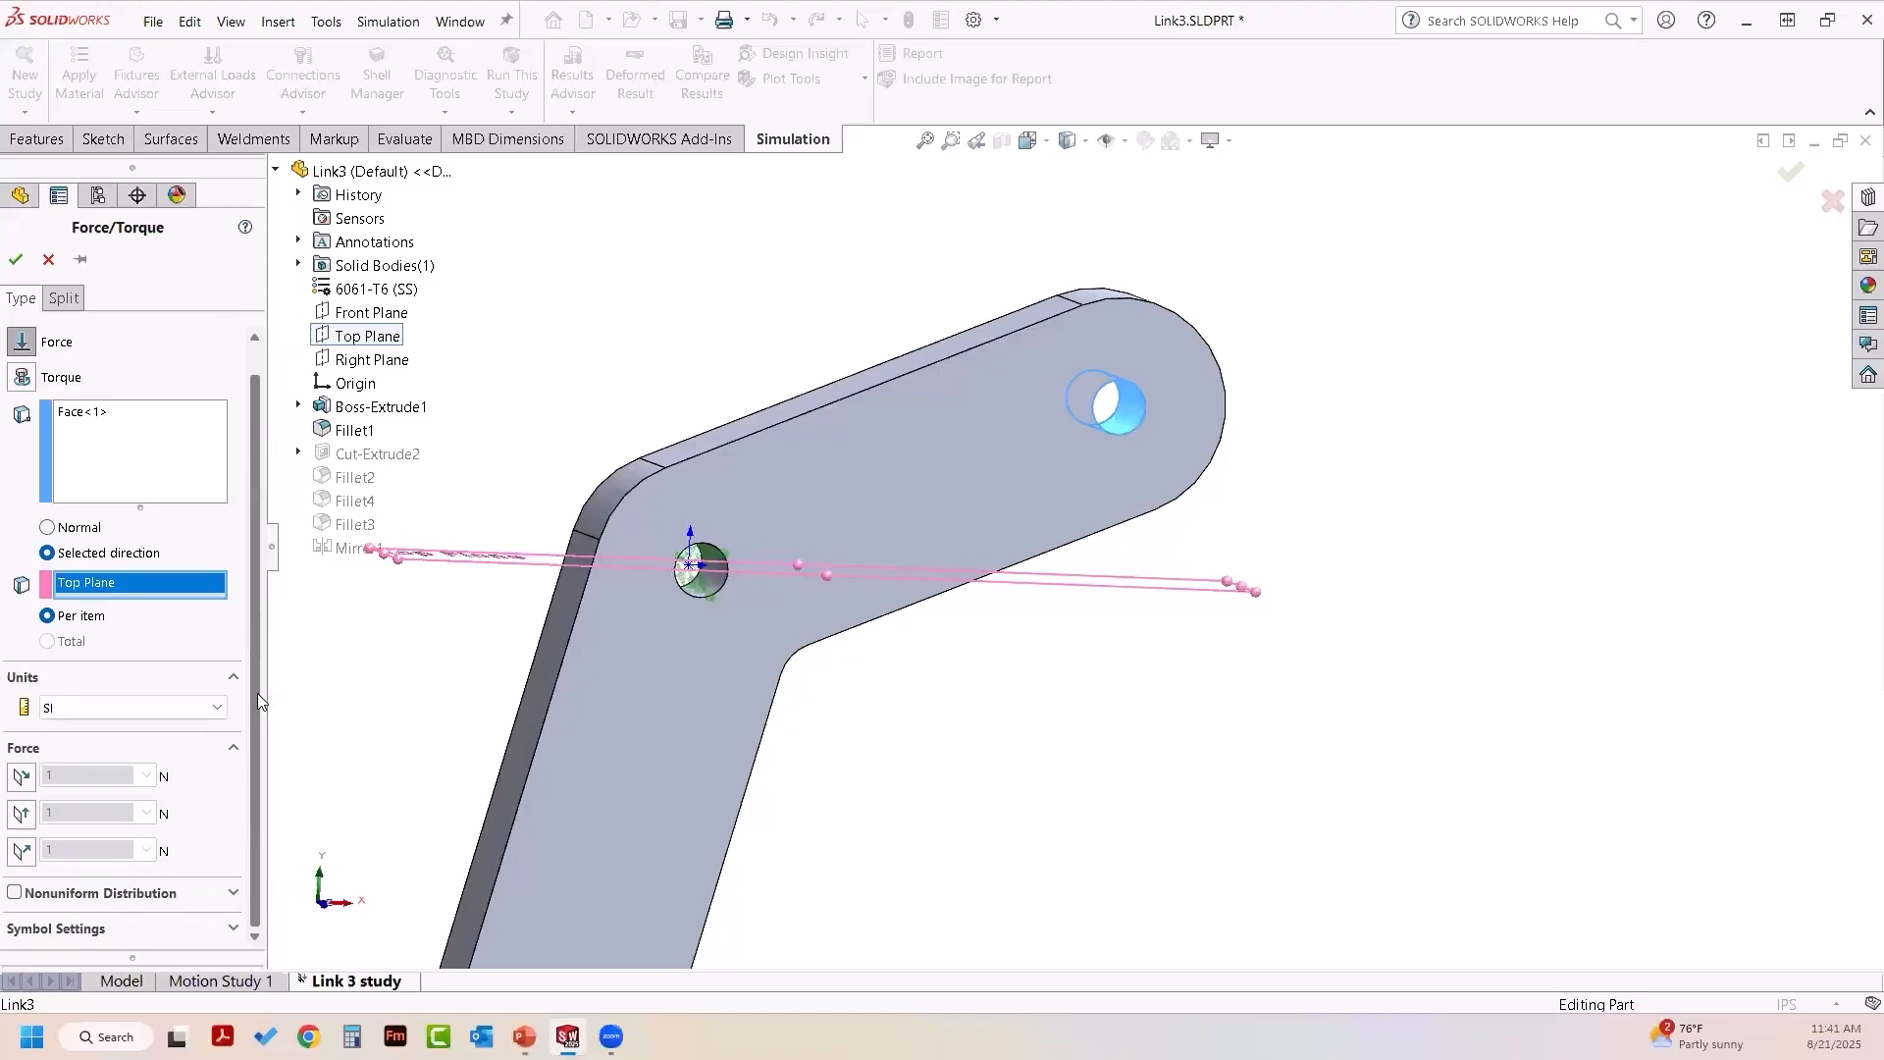
click(21, 851)
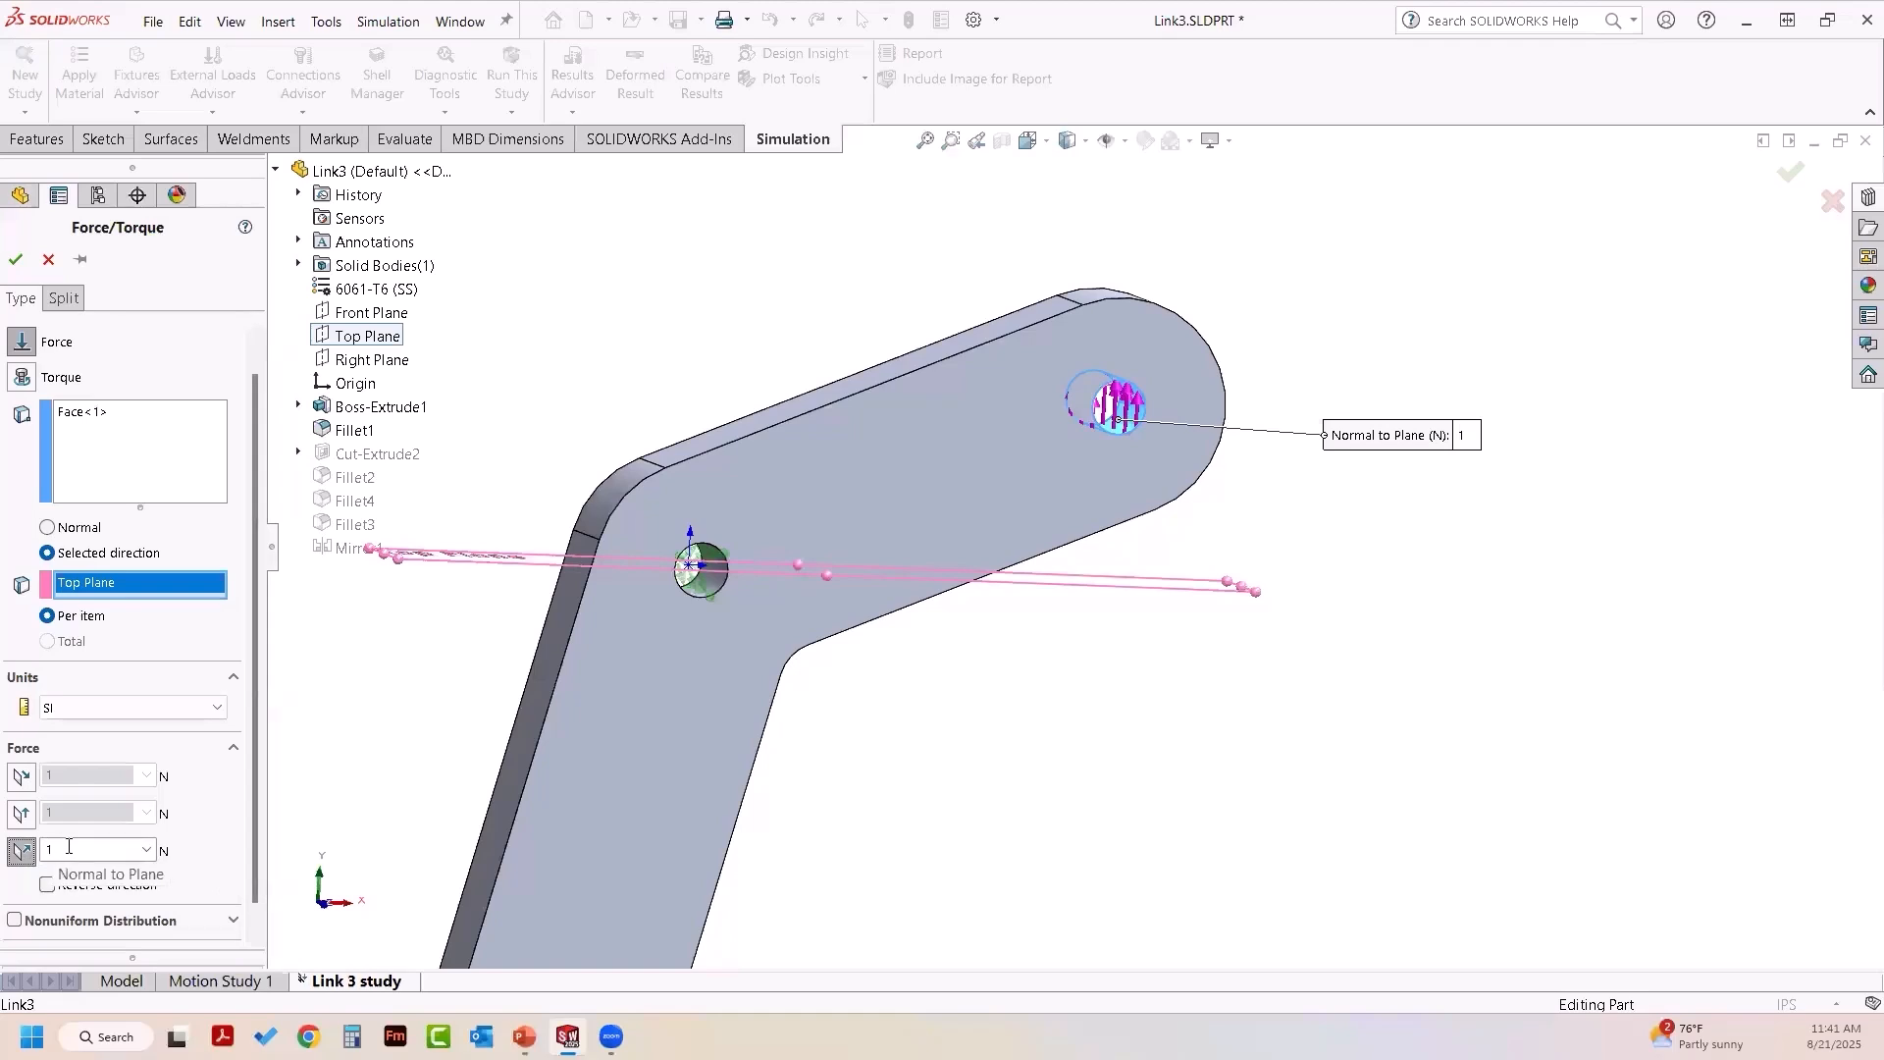
double_click(69, 846)
text(7)
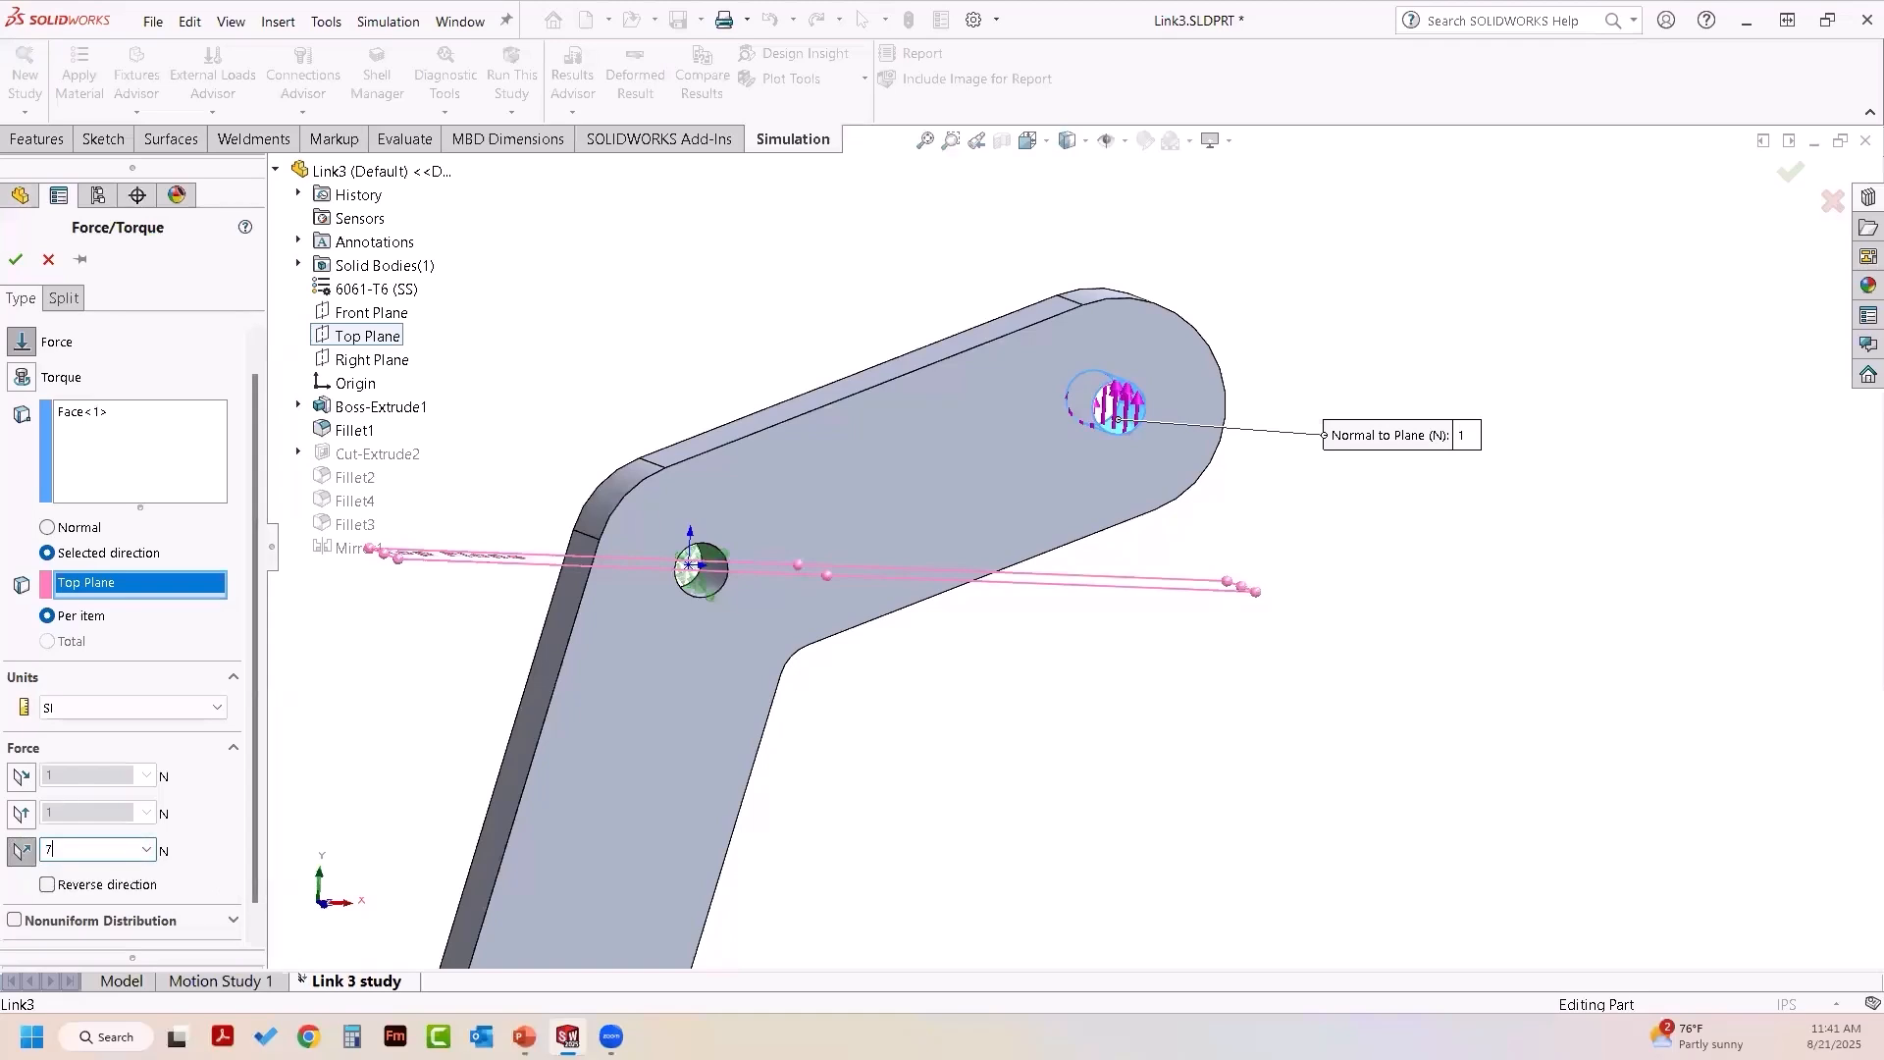
text(500)
scroll(1058, 751, up, 1)
scroll(1058, 737, down, 1)
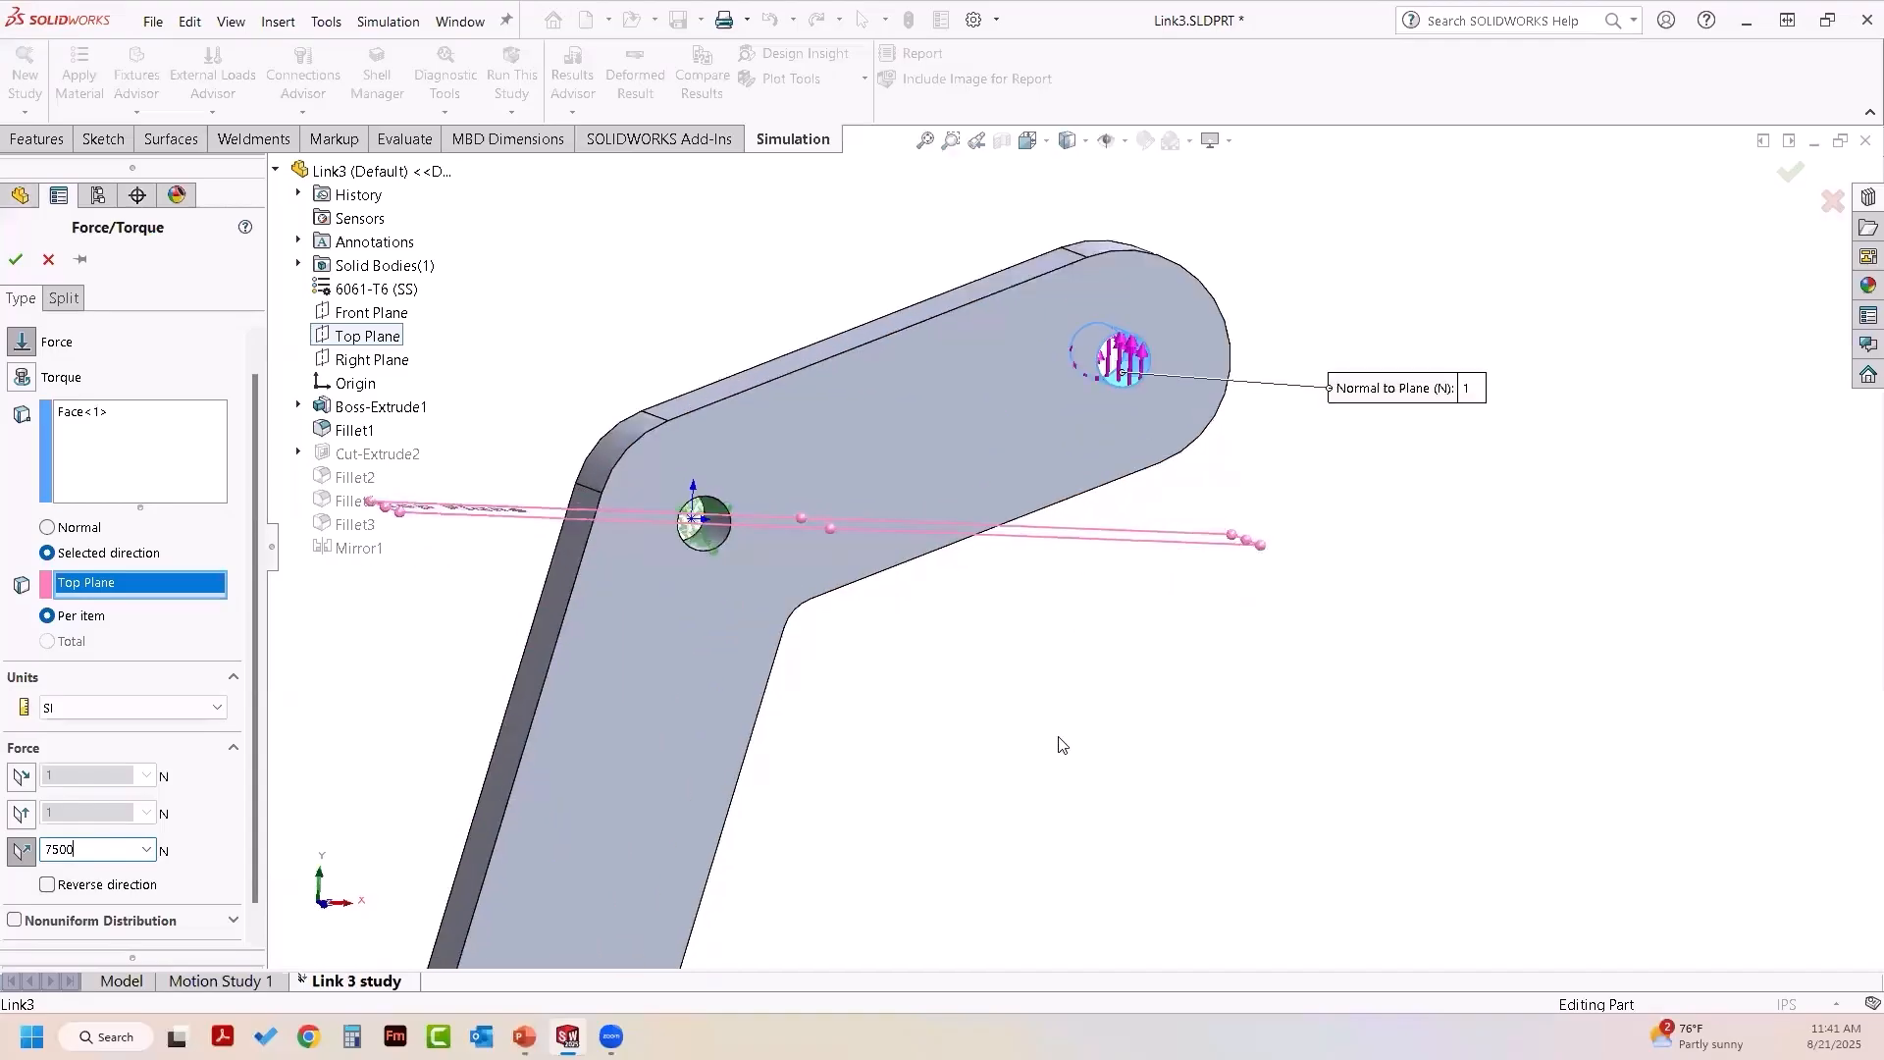
click(47, 885)
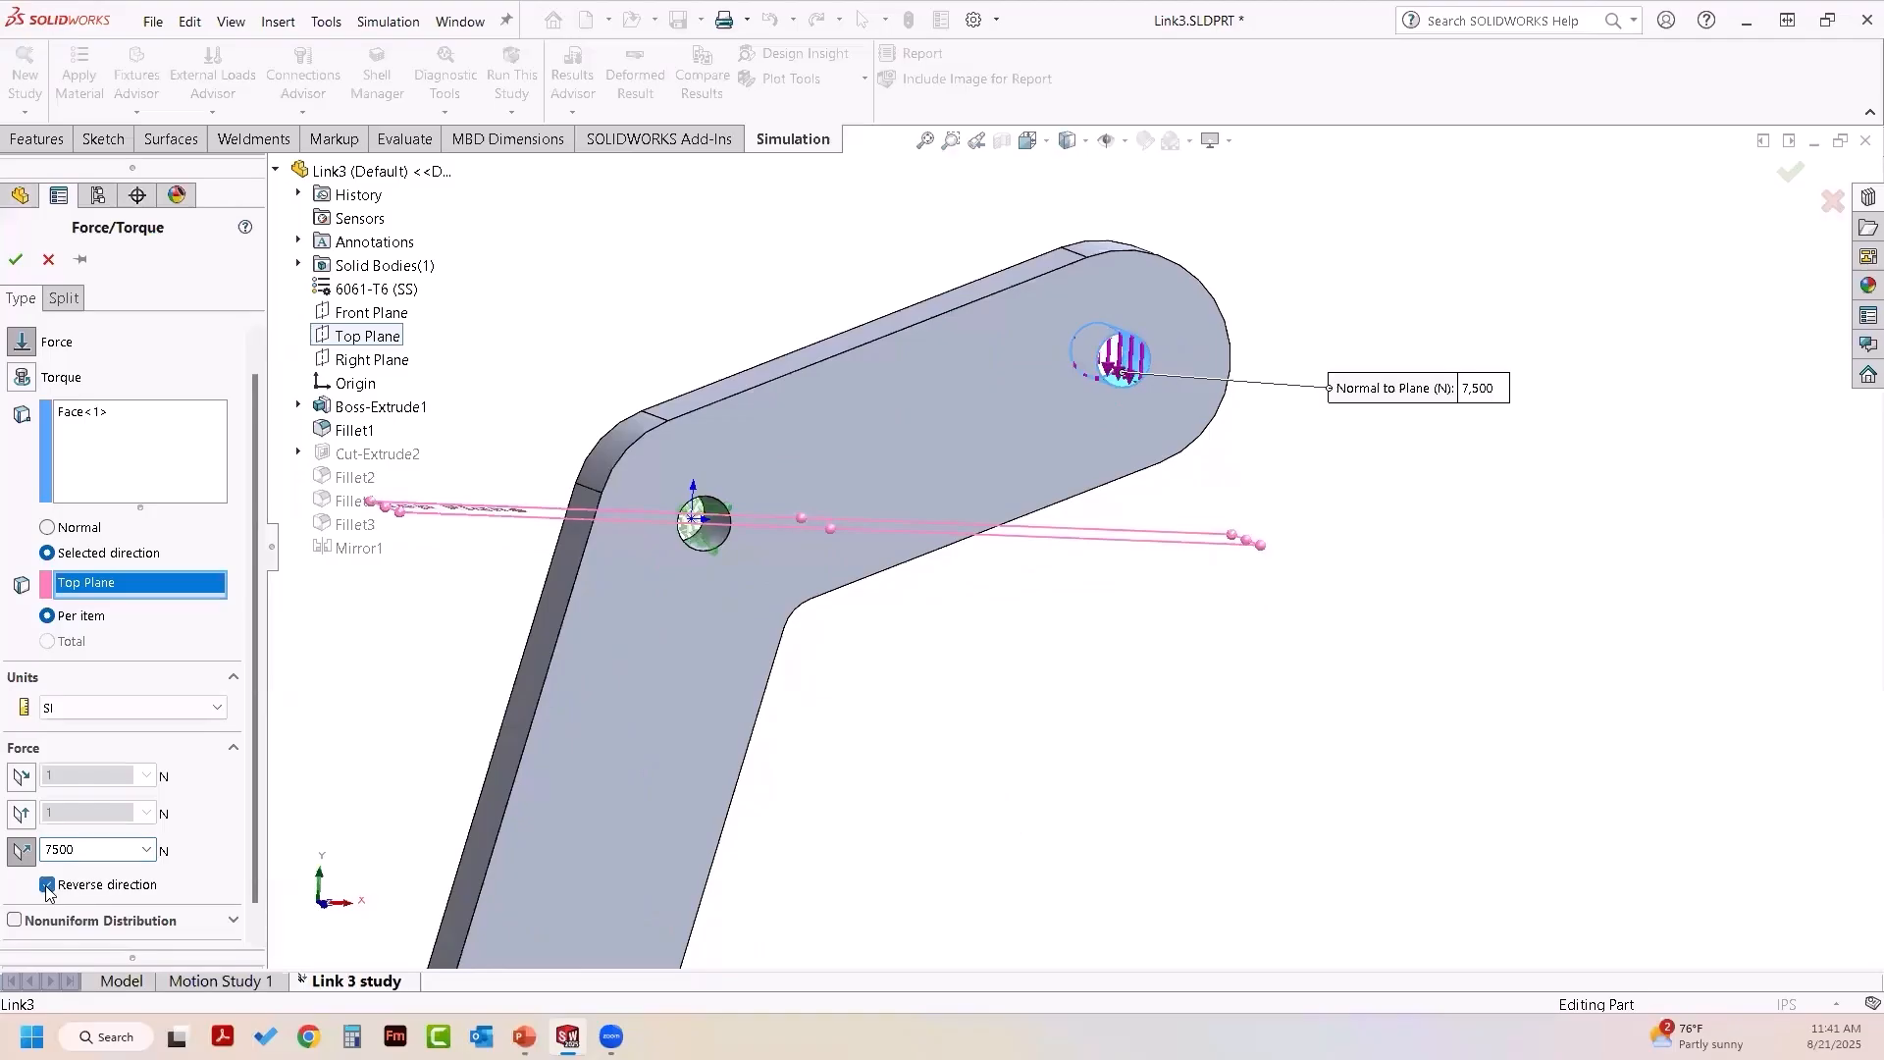
click(47, 885)
click(16, 261)
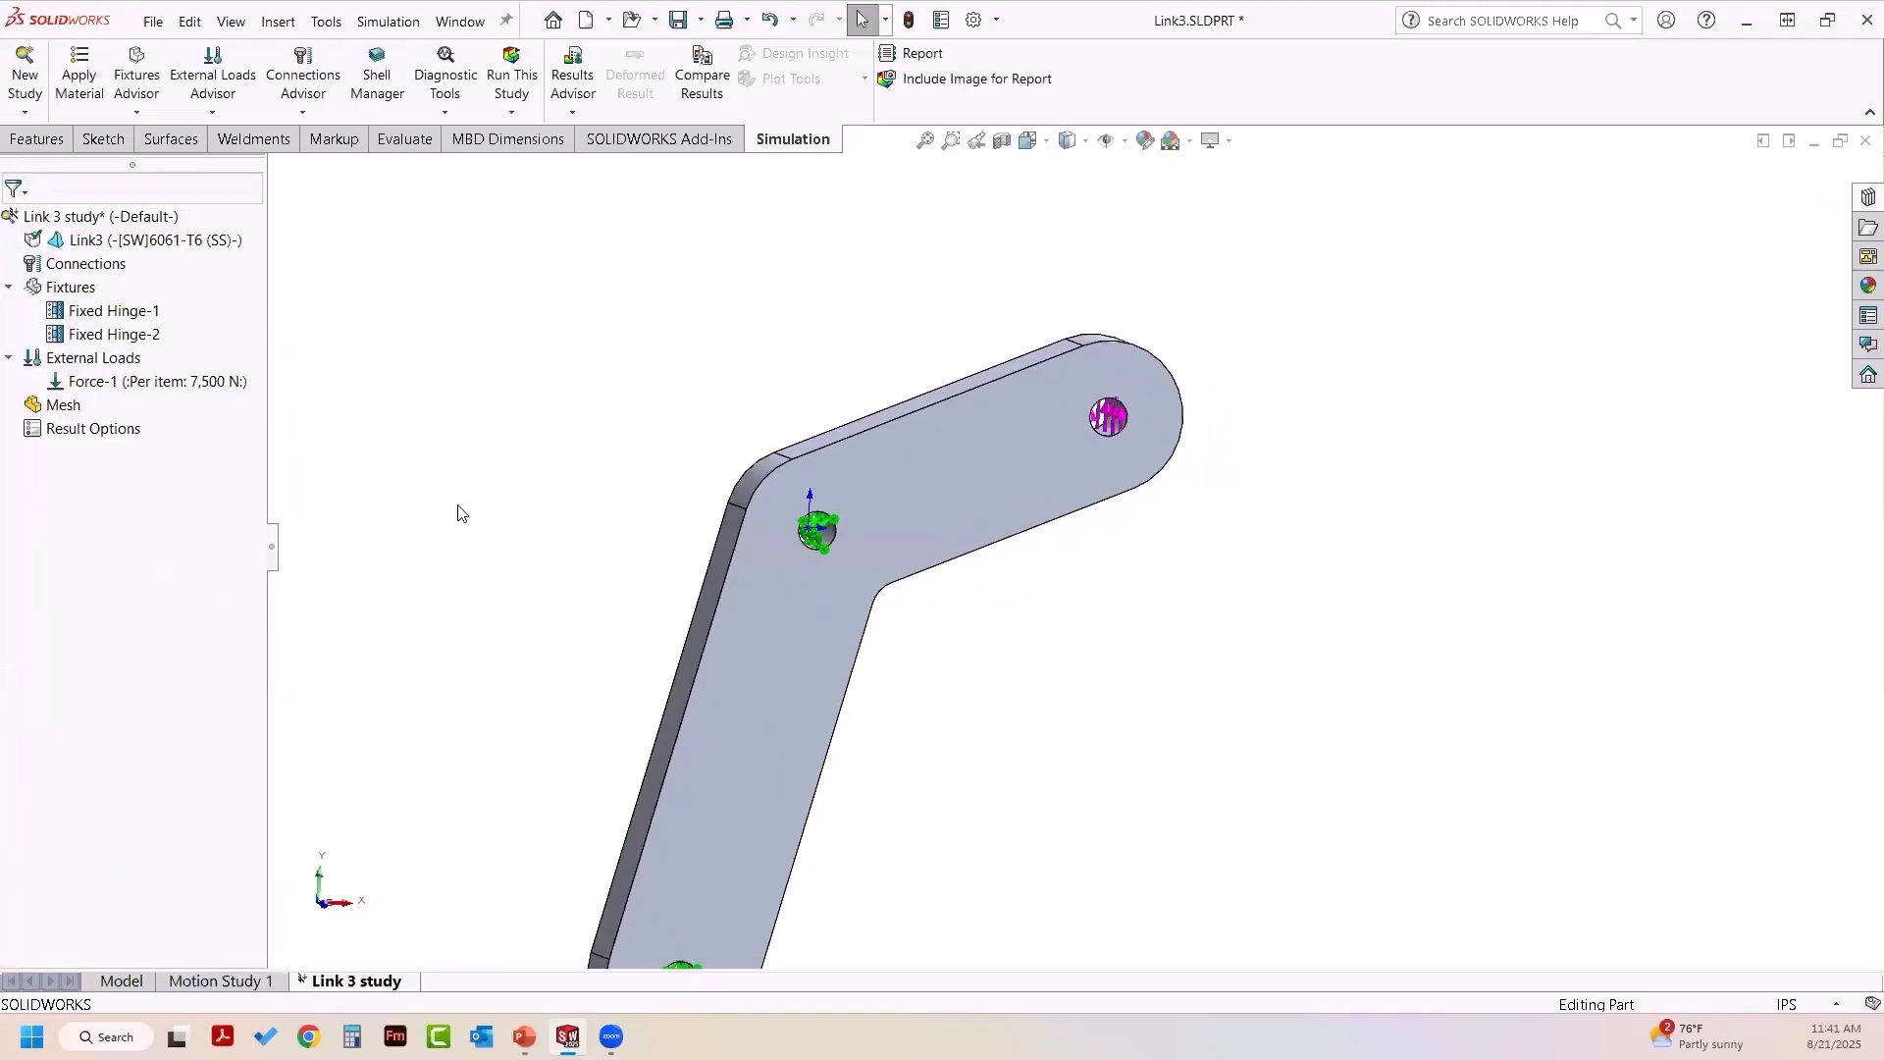
- Try the fine and coarse mesh density extremes, reset the density to its default and create the mesh
right_click(65, 411)
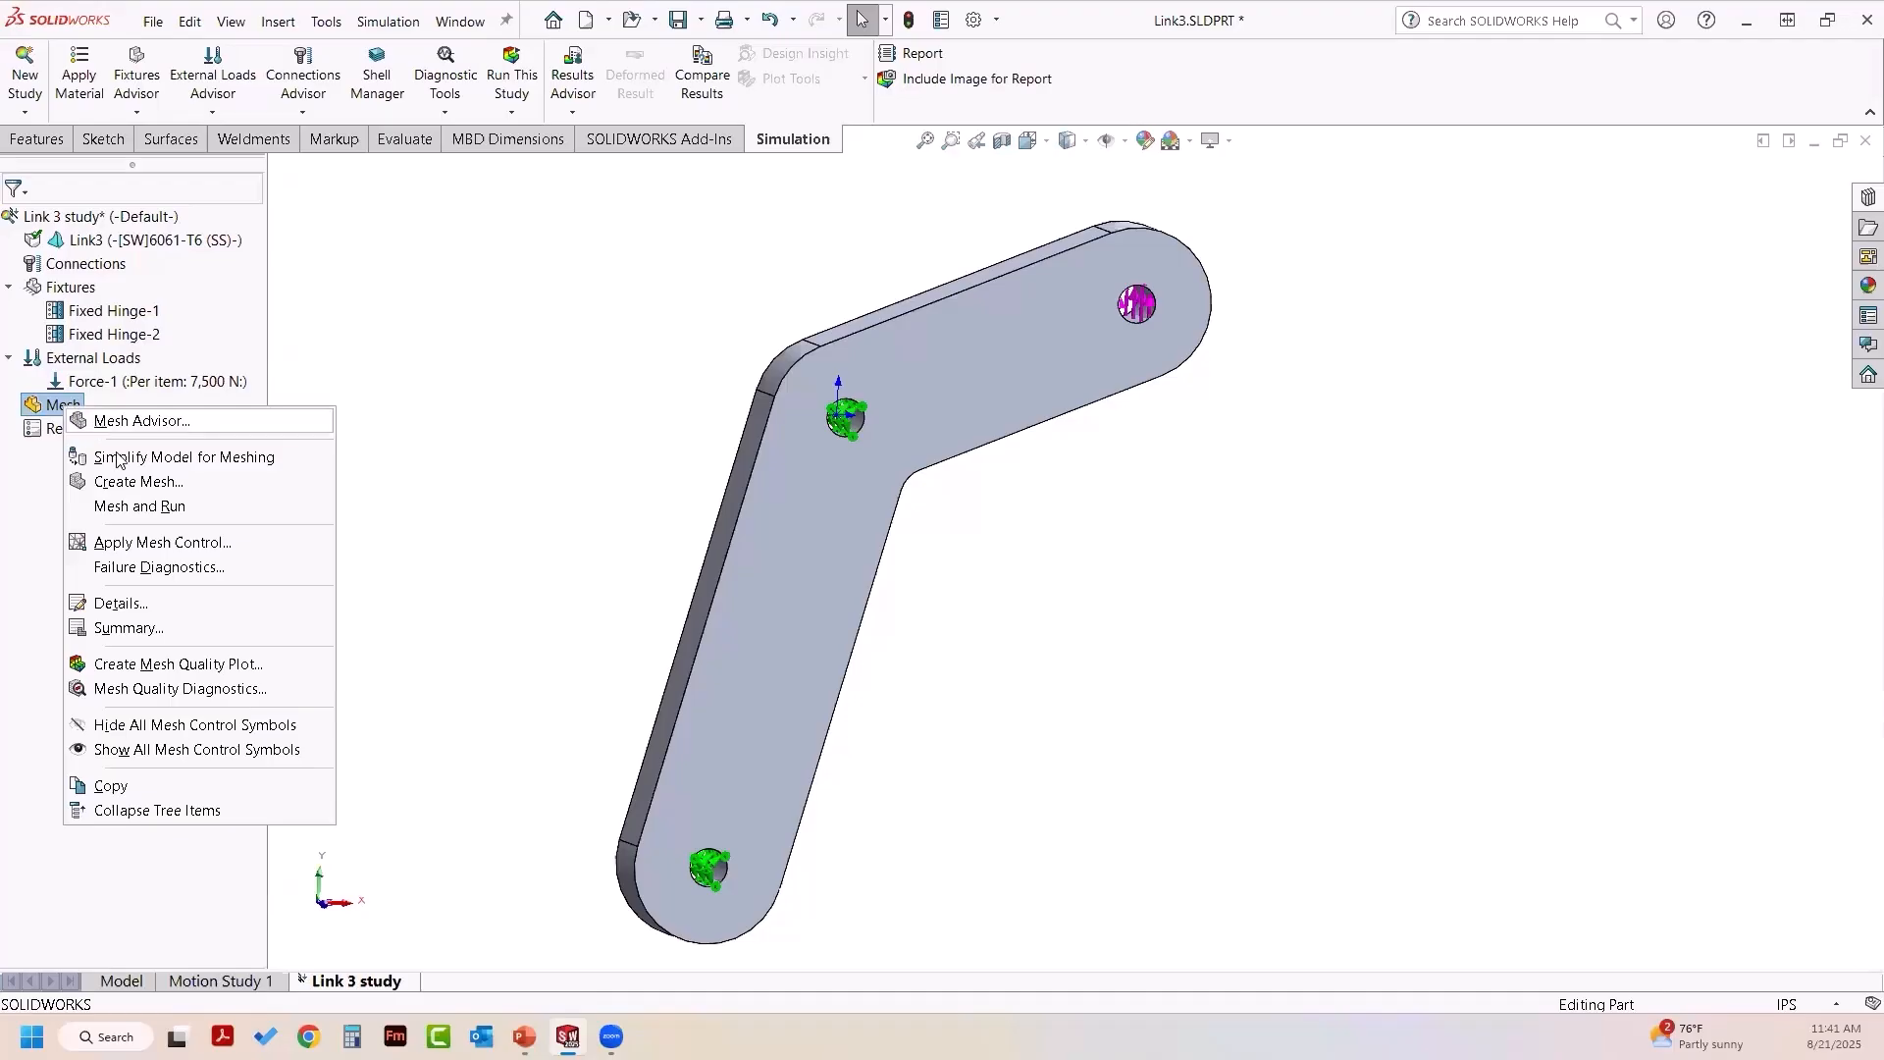
click(137, 483)
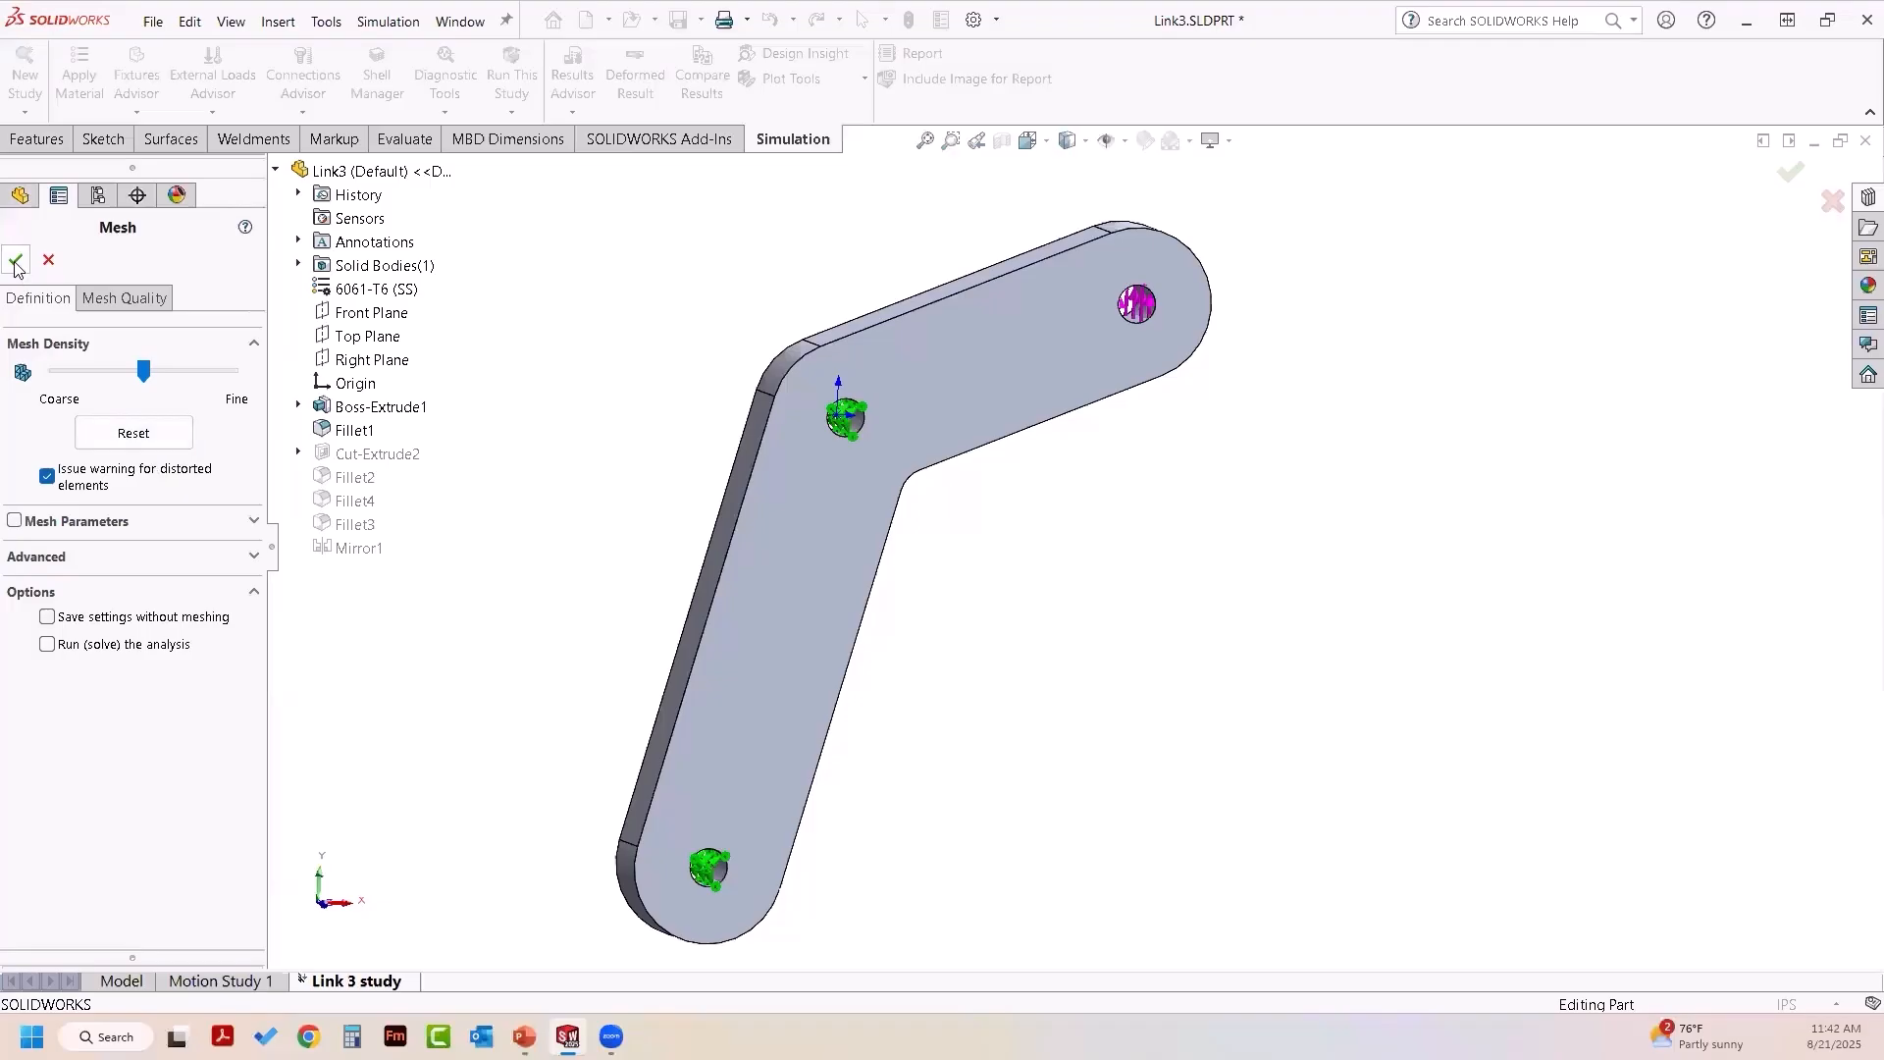
drag(145, 372, 260, 365)
middle_drag(581, 508, 491, 466)
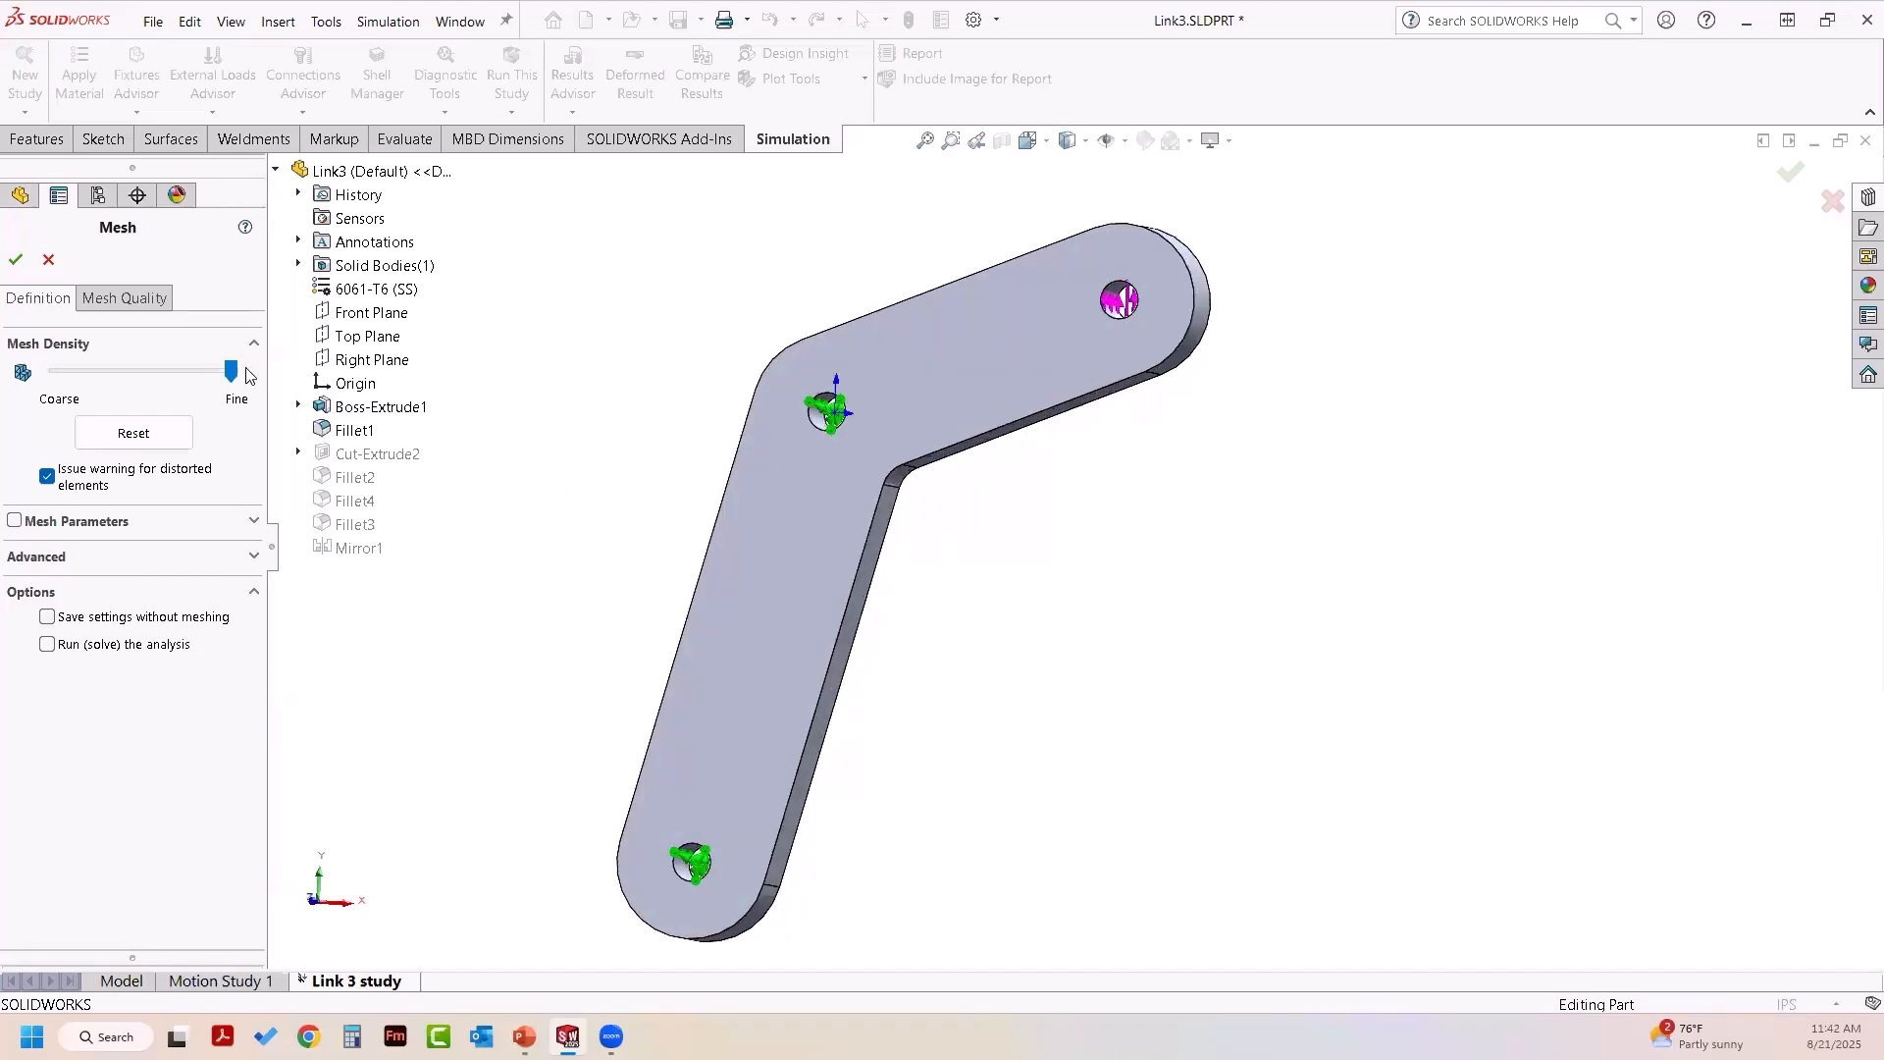
drag(231, 371, 56, 371)
click(127, 437)
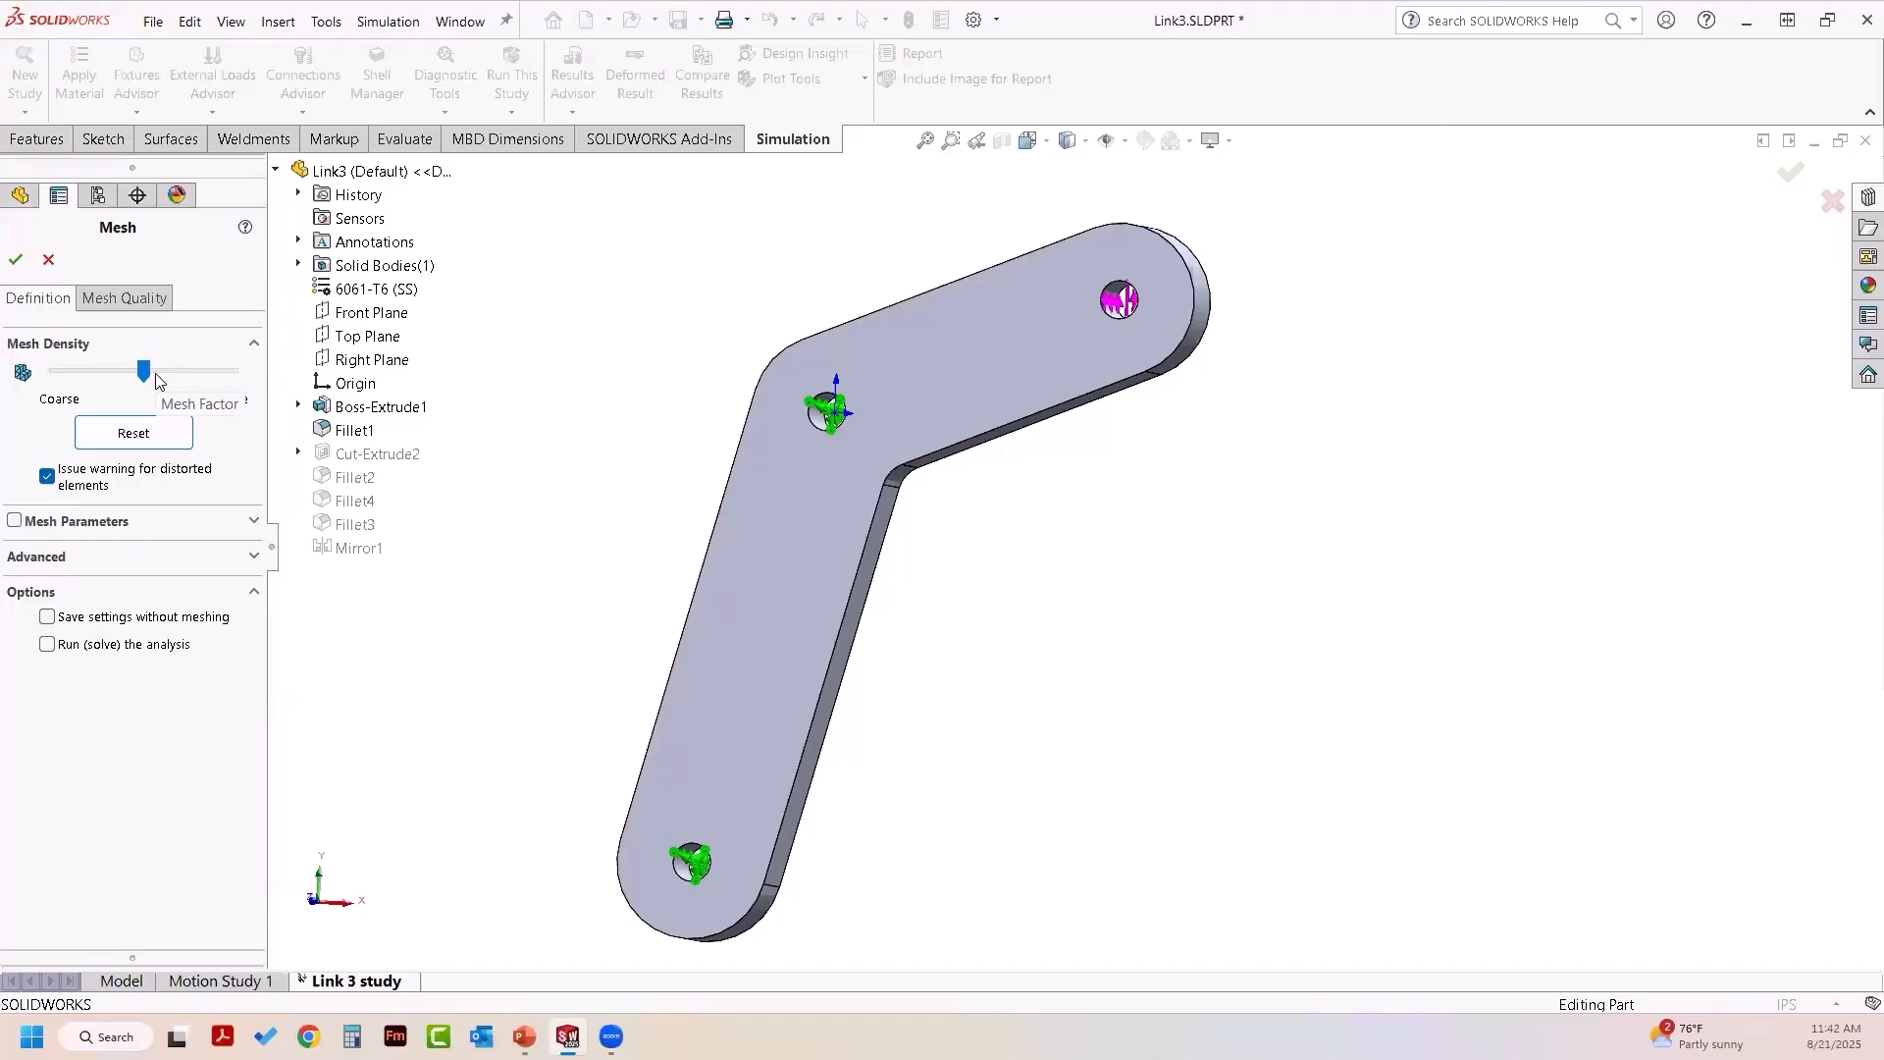
click(17, 261)
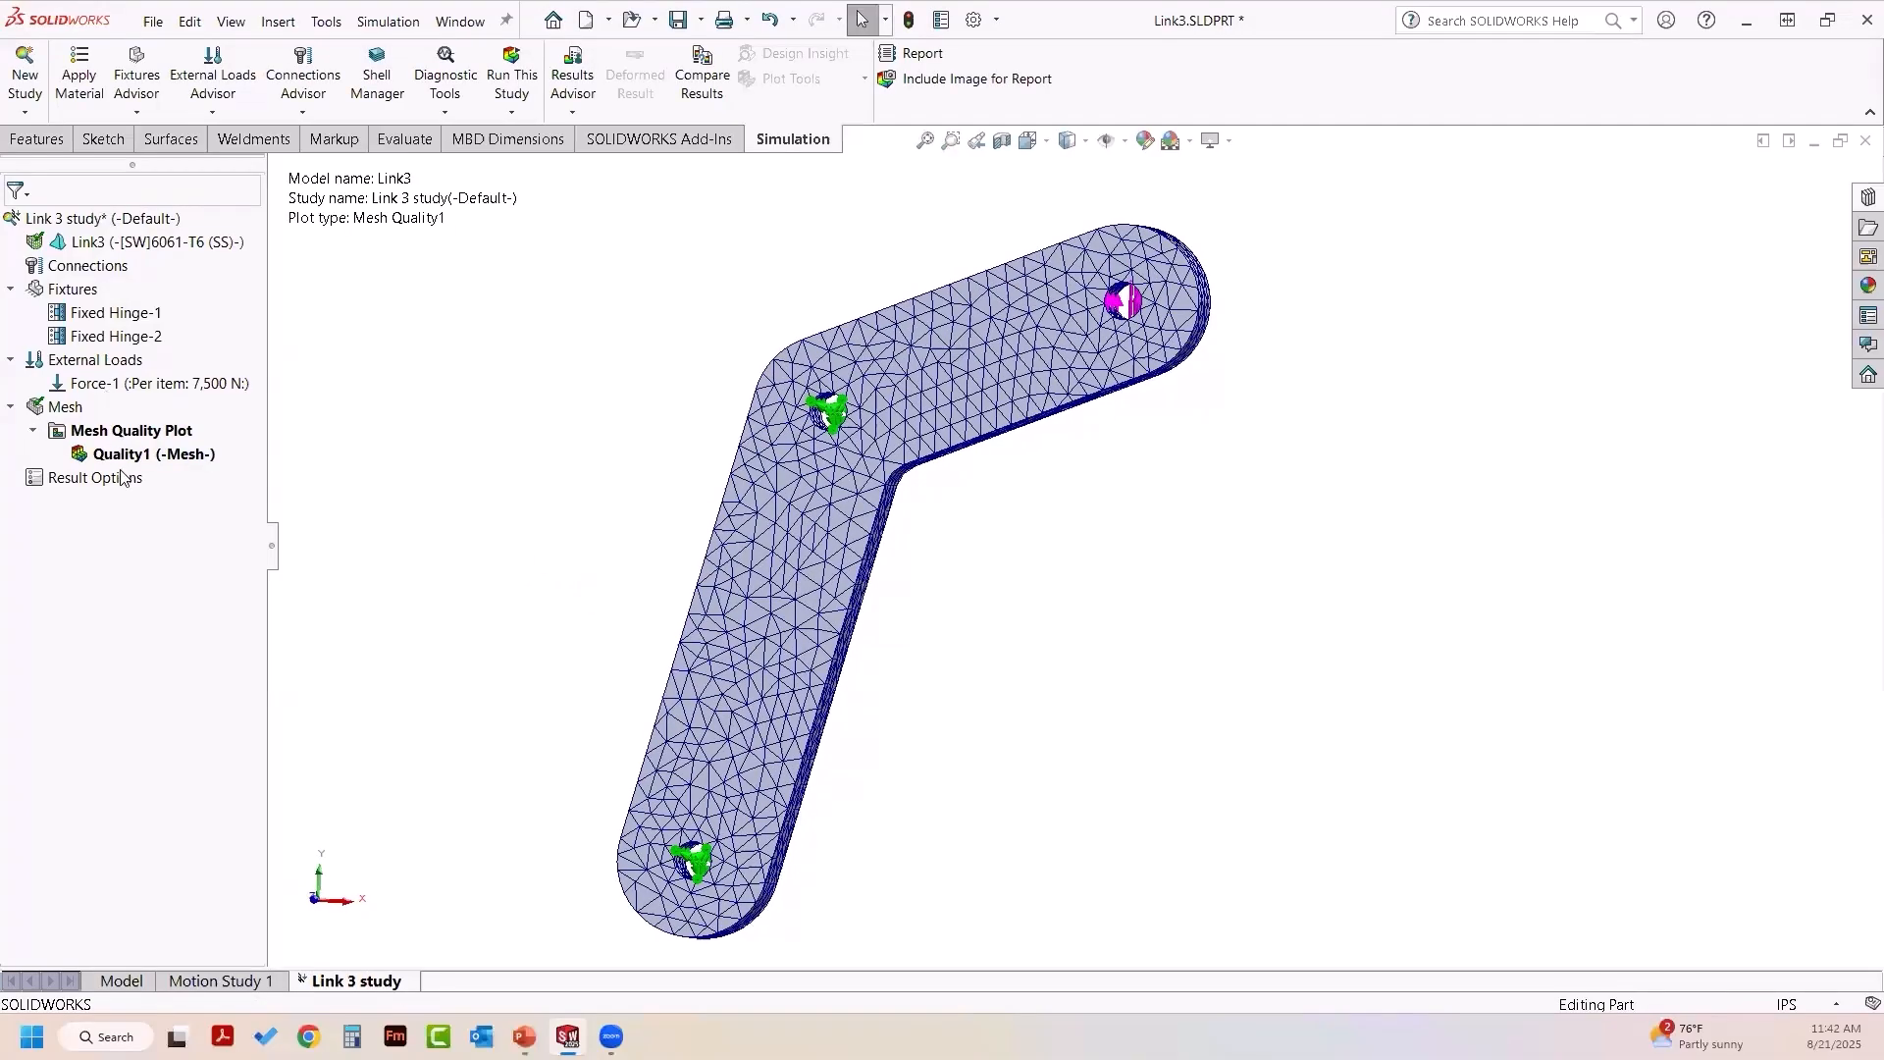
- Run the Link 3 study and examine the von Mises stress plot against the yield strength
click(506, 91)
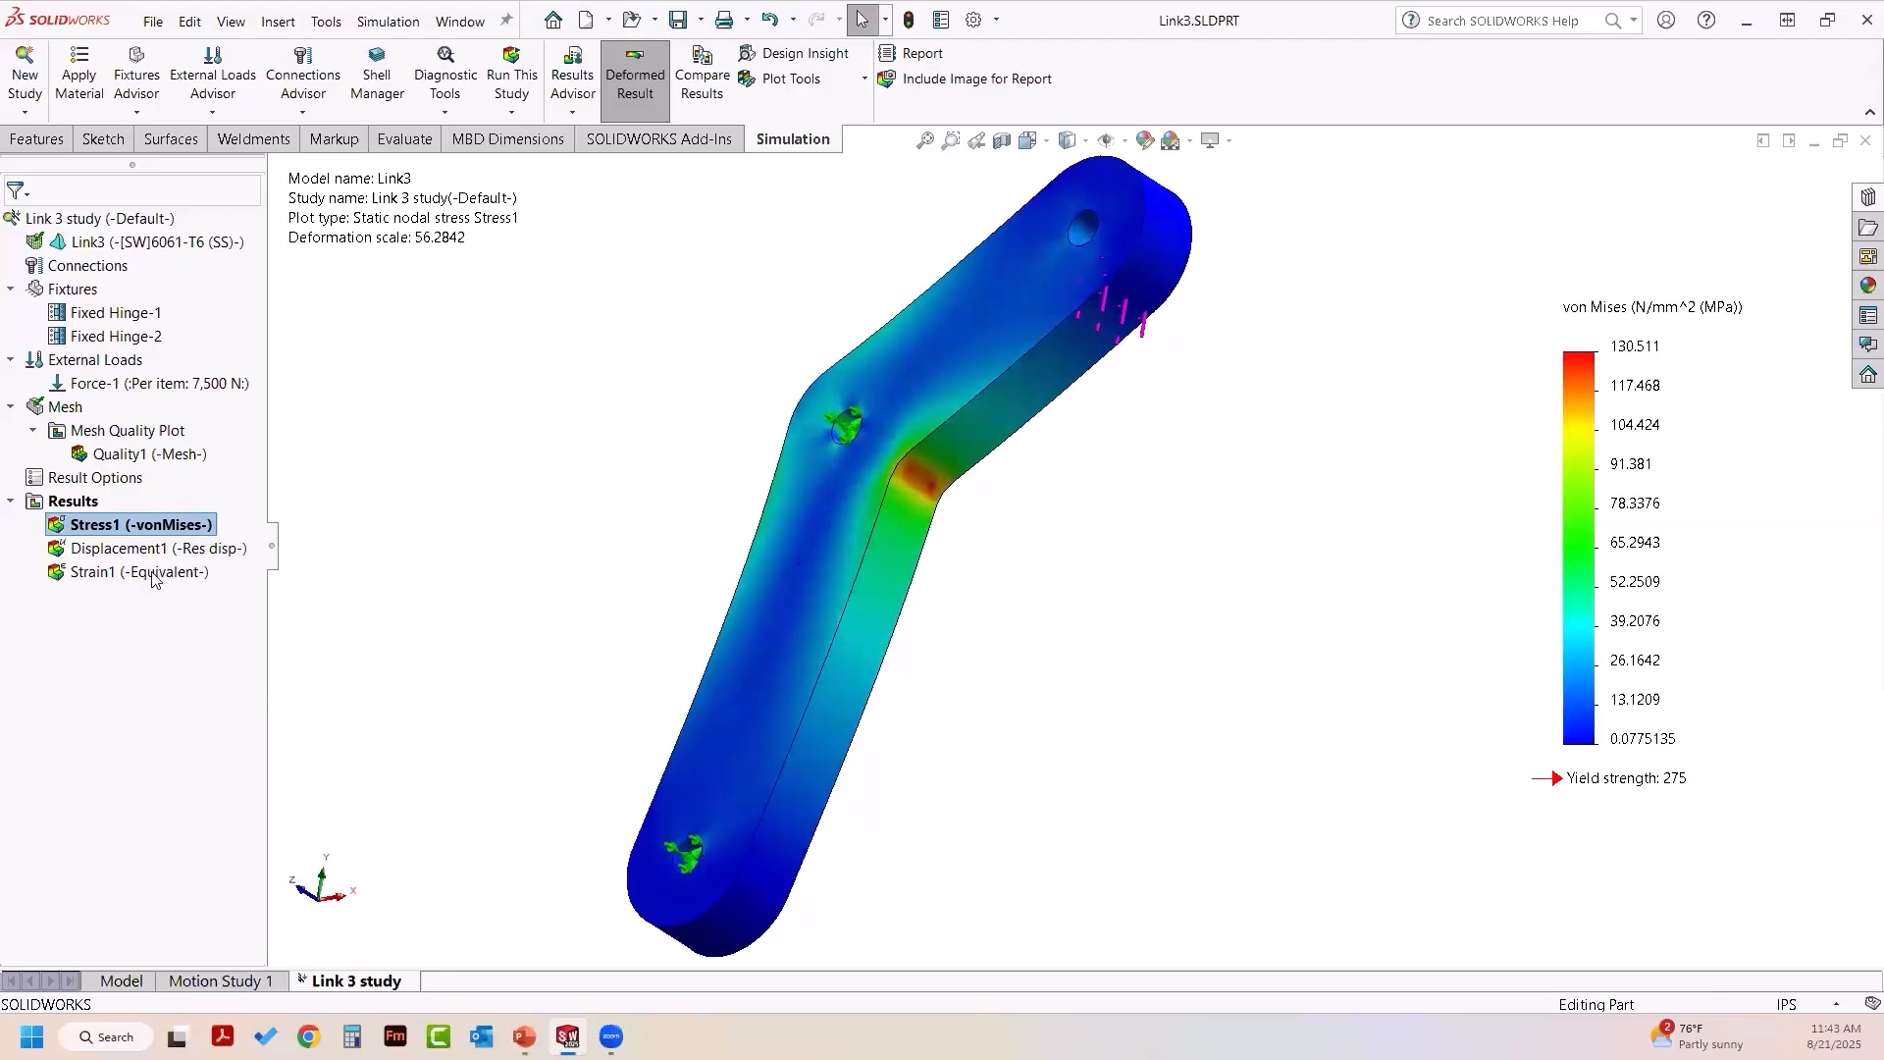
scroll(1075, 559, up, 1)
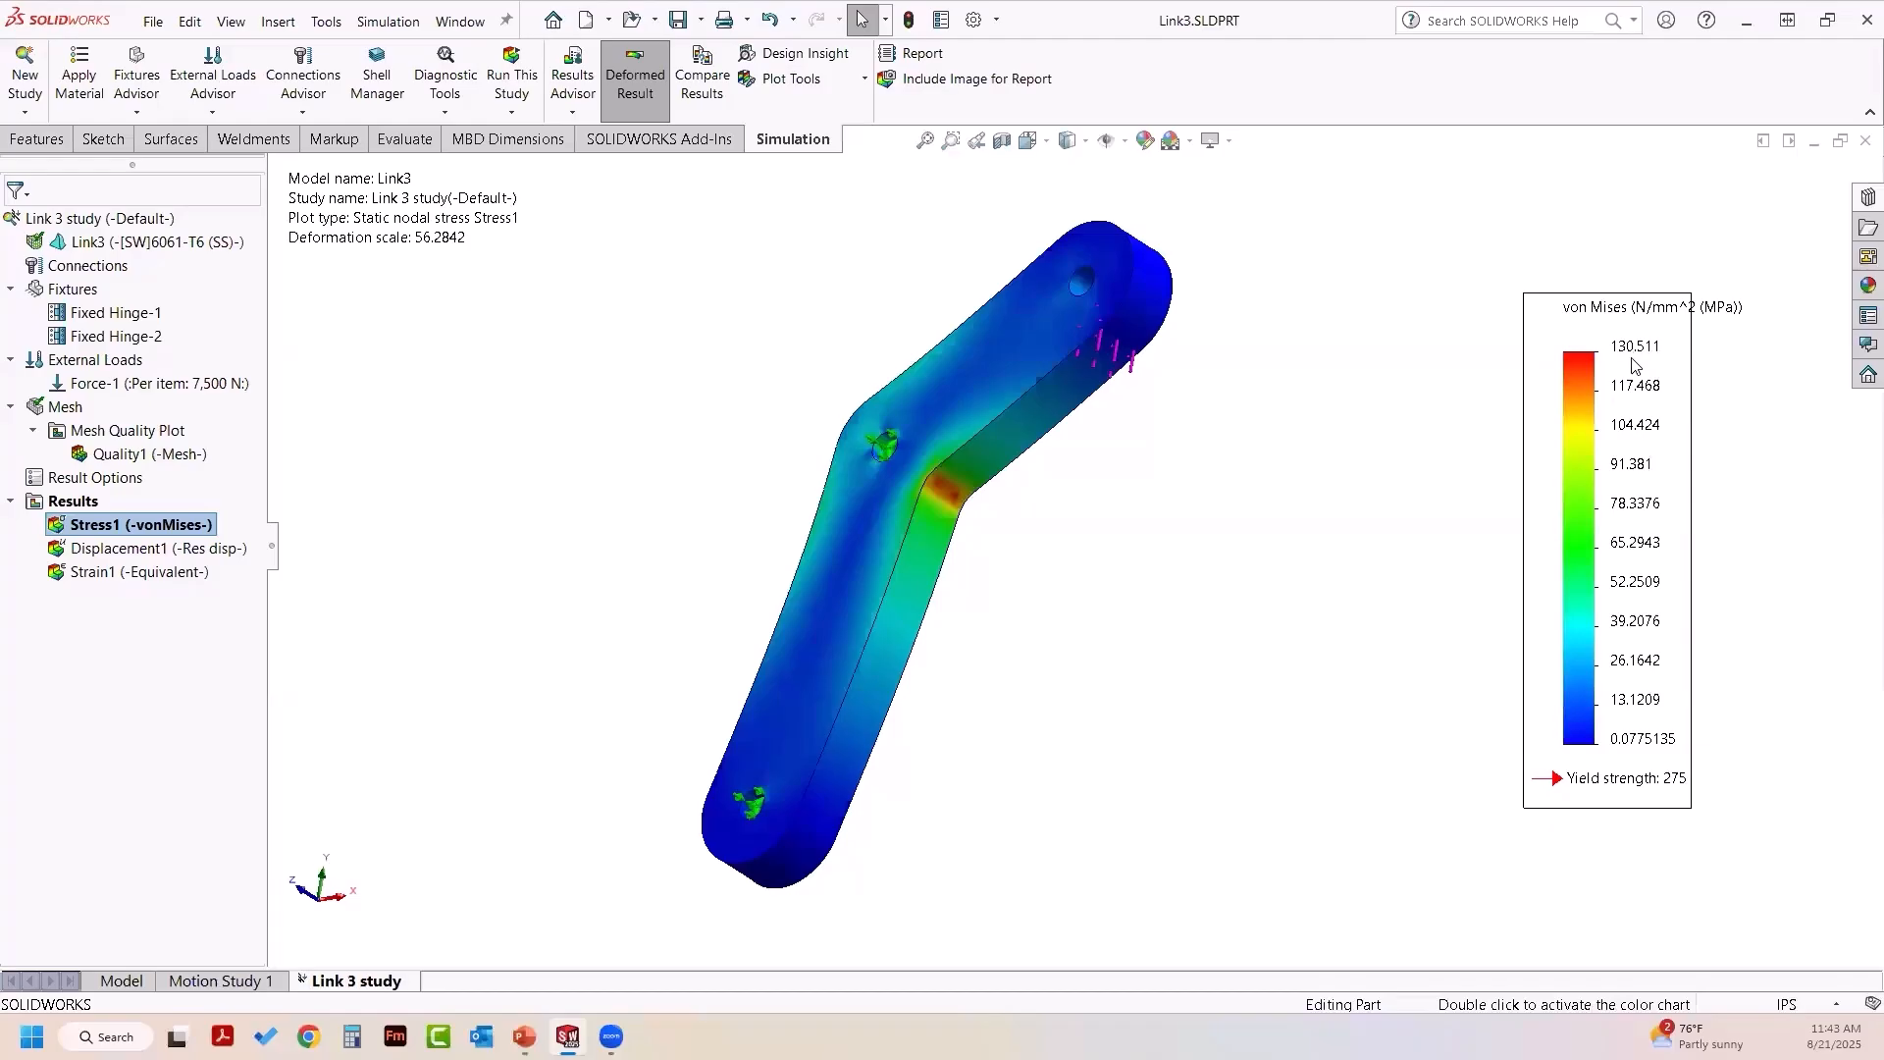
middle_drag(1254, 631, 1284, 652)
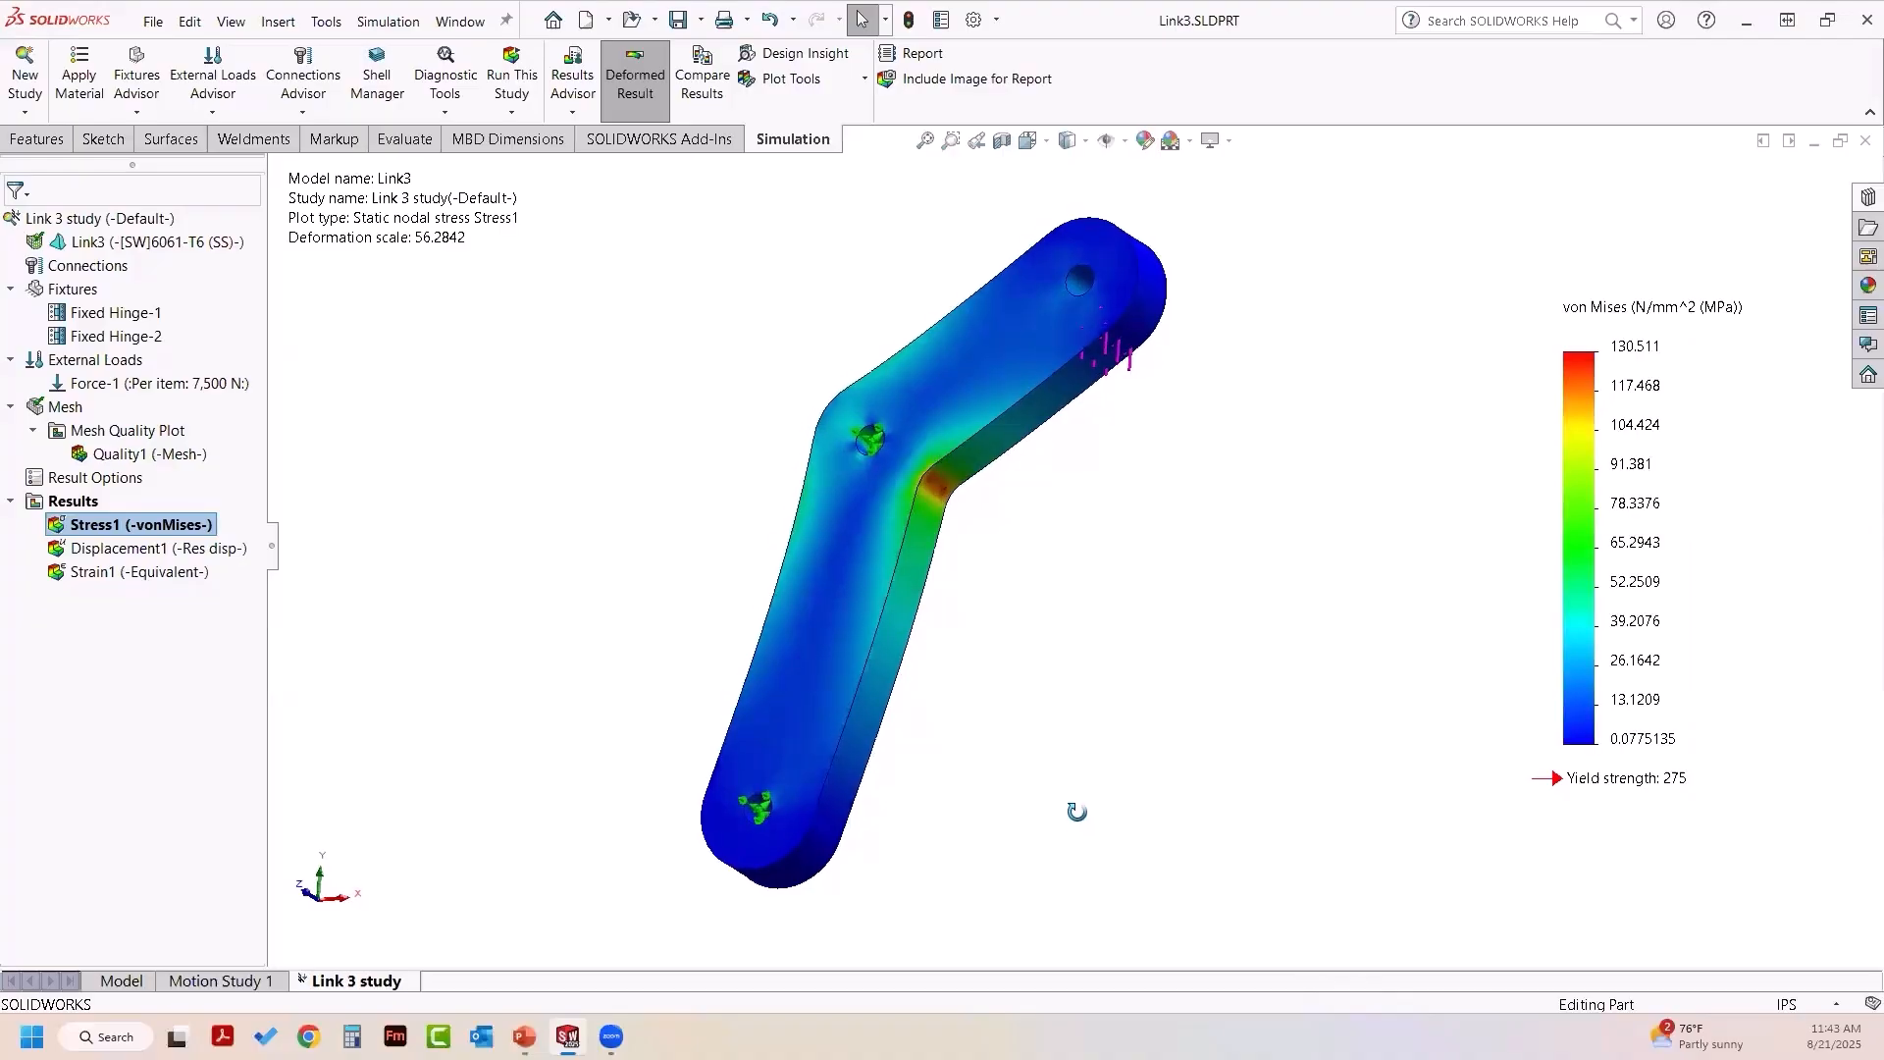
- Show the resultant displacement plot, play its deformation animation and stop it
double_click(178, 557)
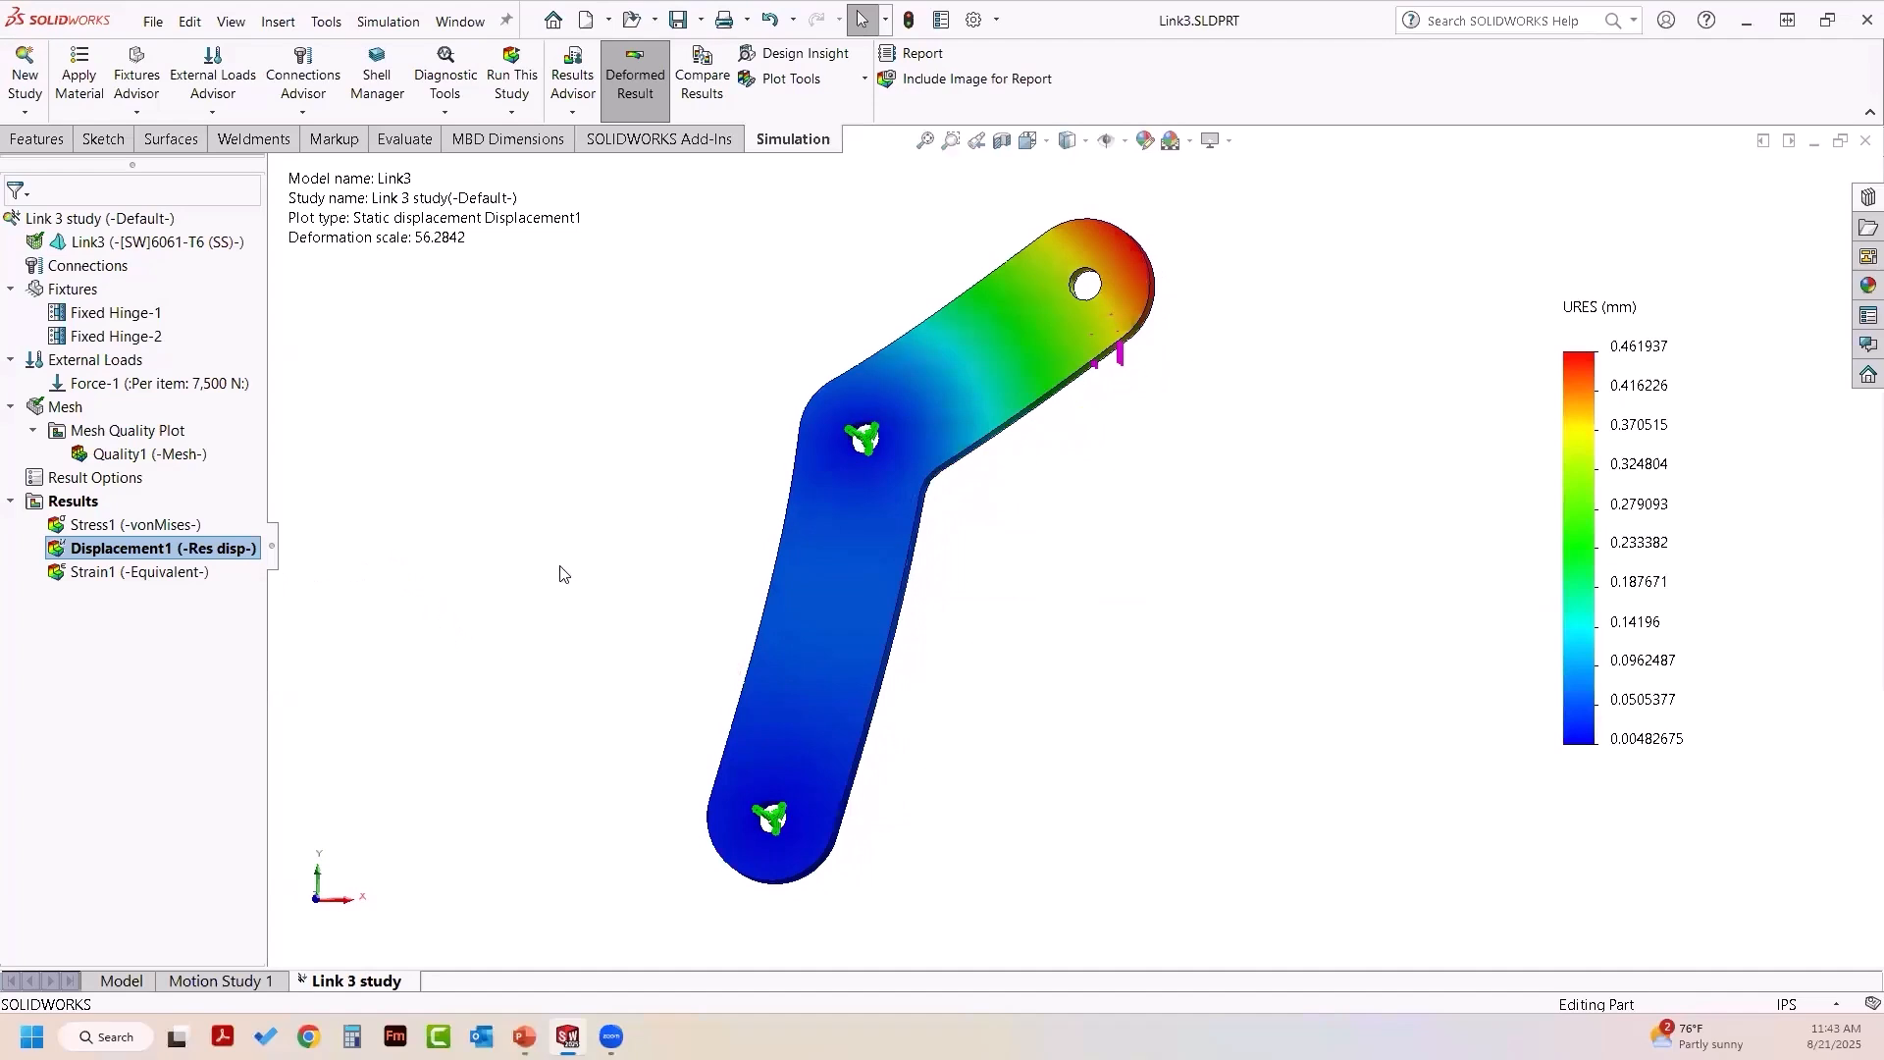
right_click(197, 555)
click(250, 215)
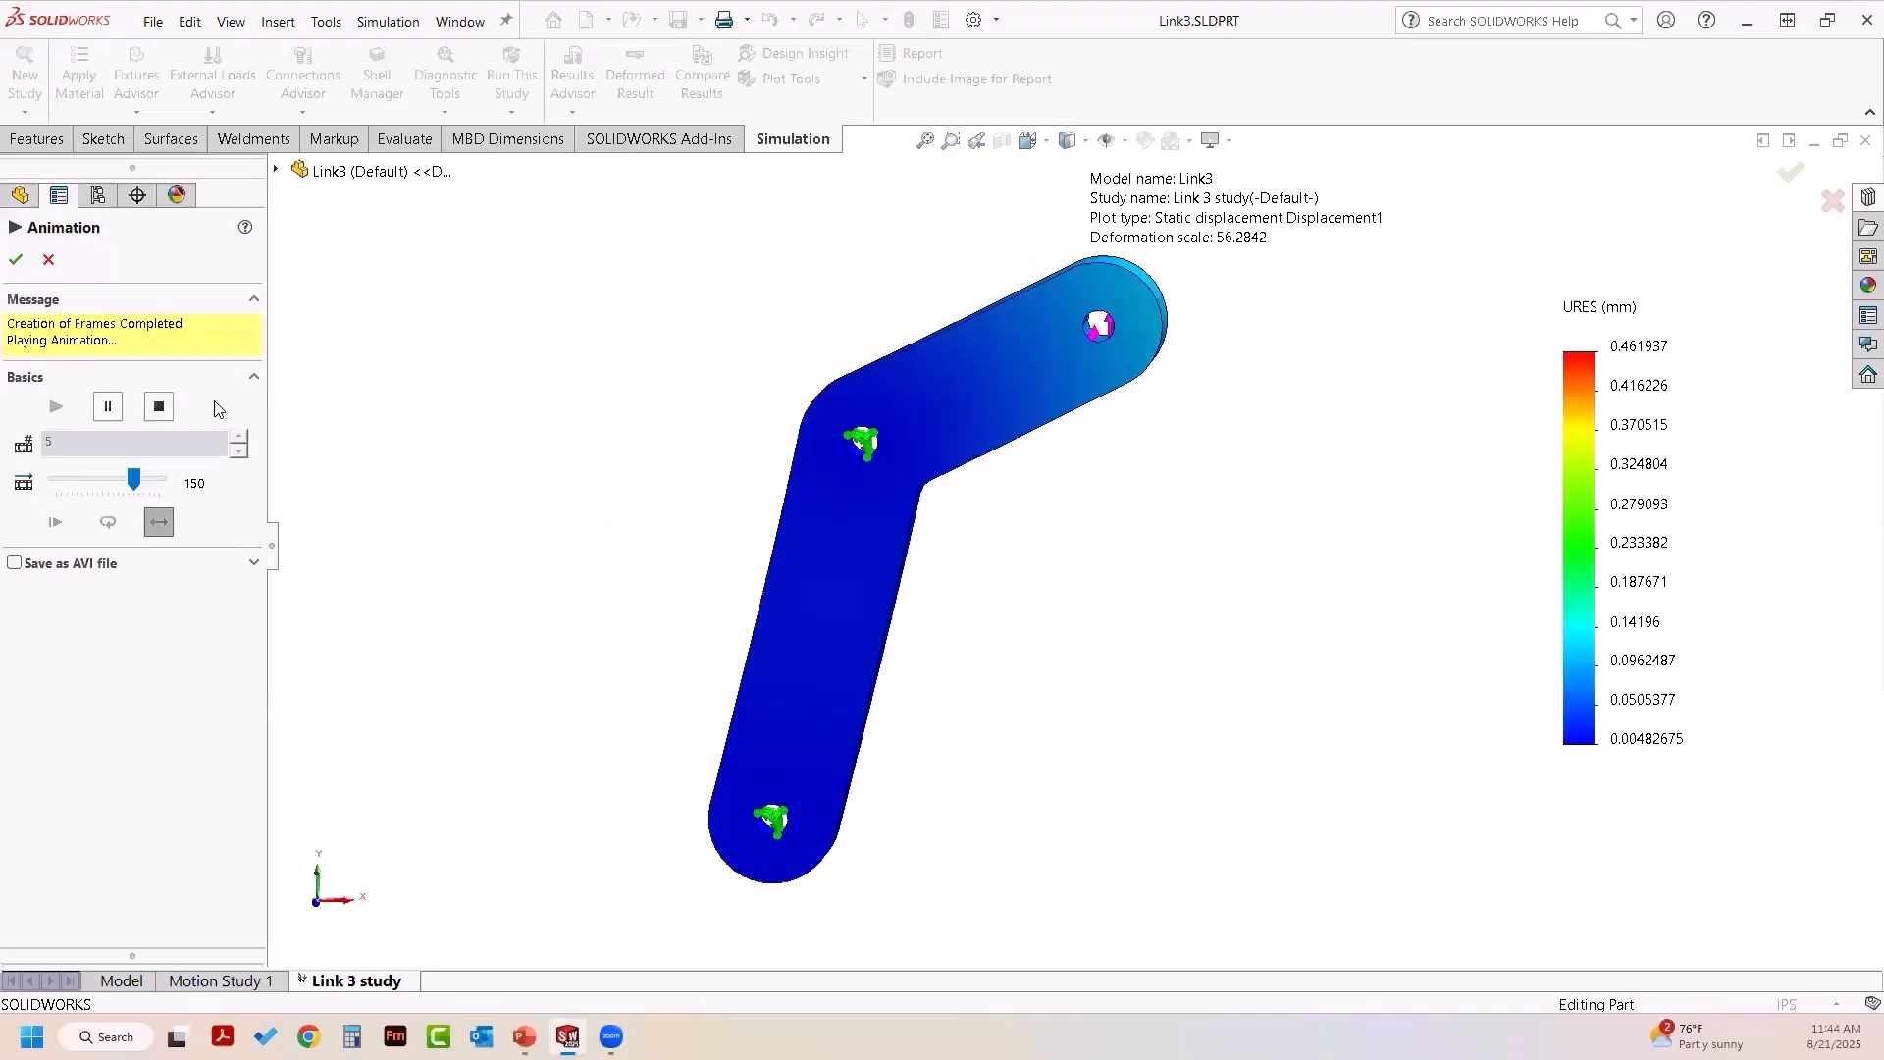
click(159, 407)
click(16, 259)
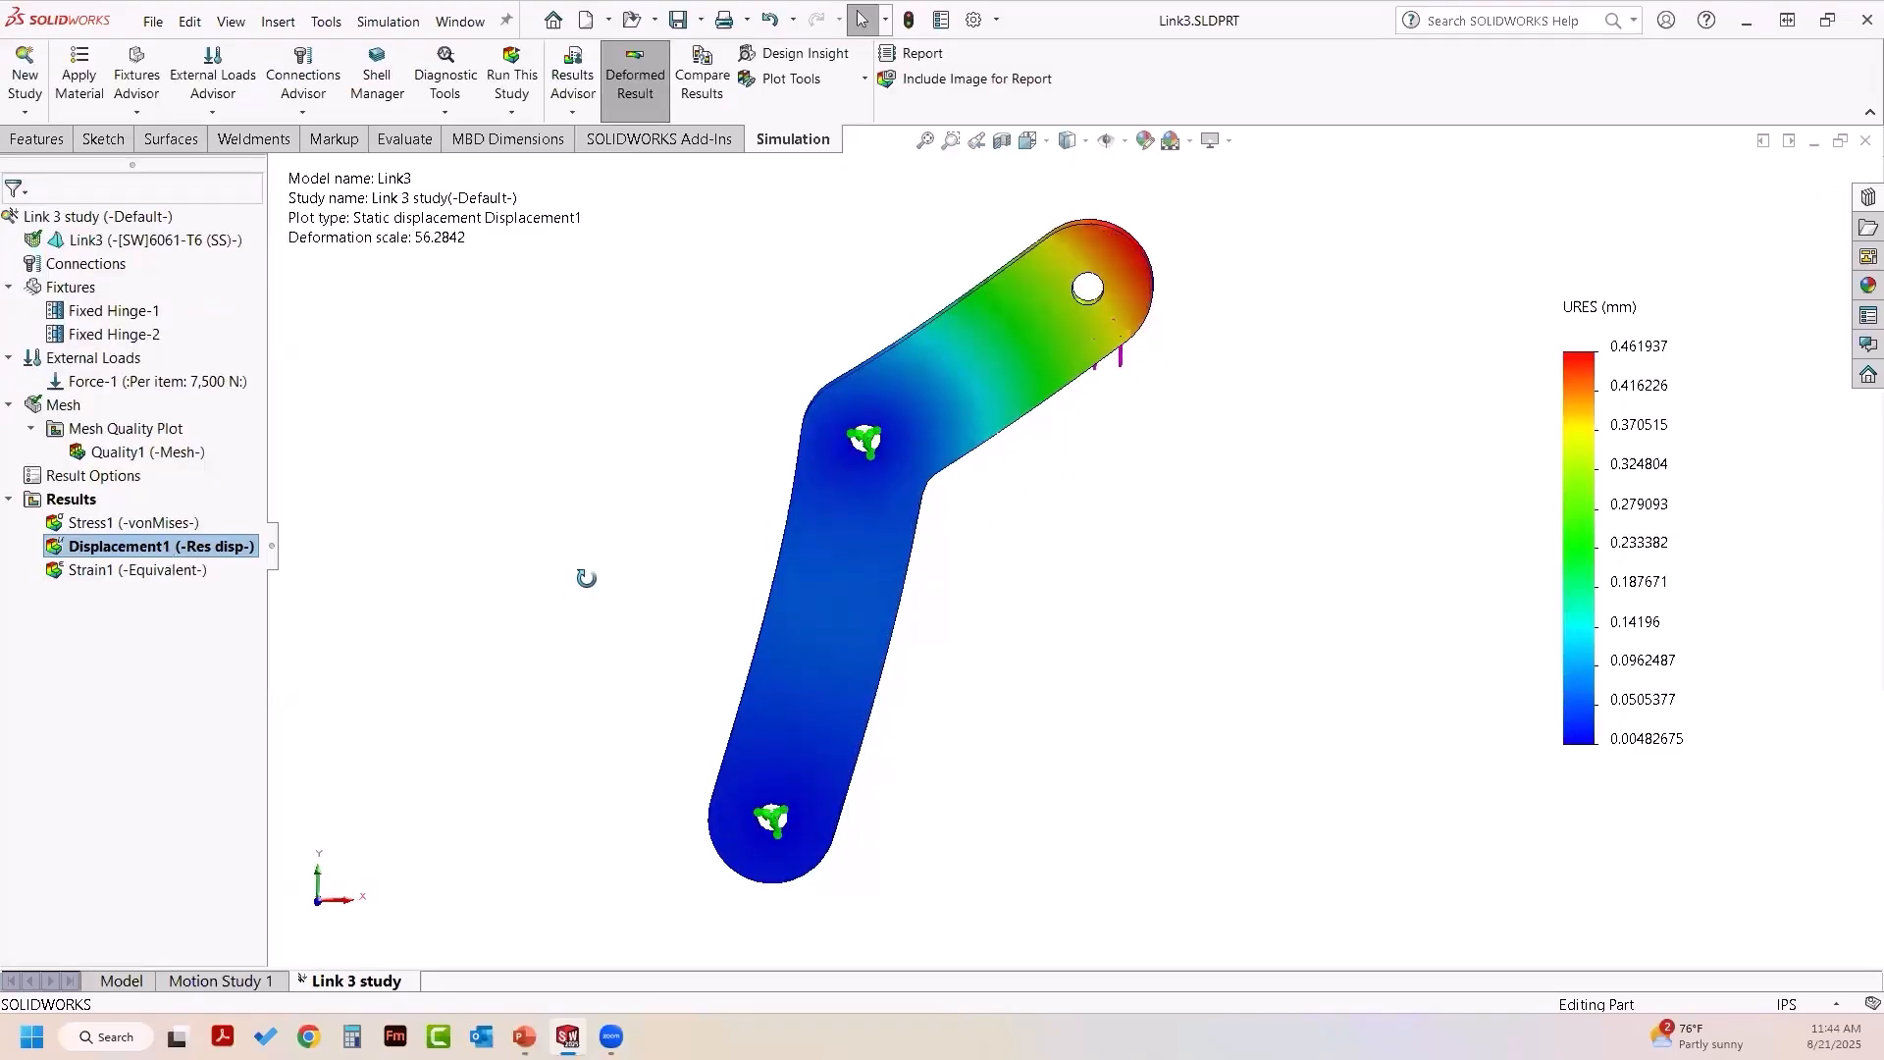
- Edit the Displacement1 plot to show the deformed shape at true scale with displacement in inches
right_click(122, 555)
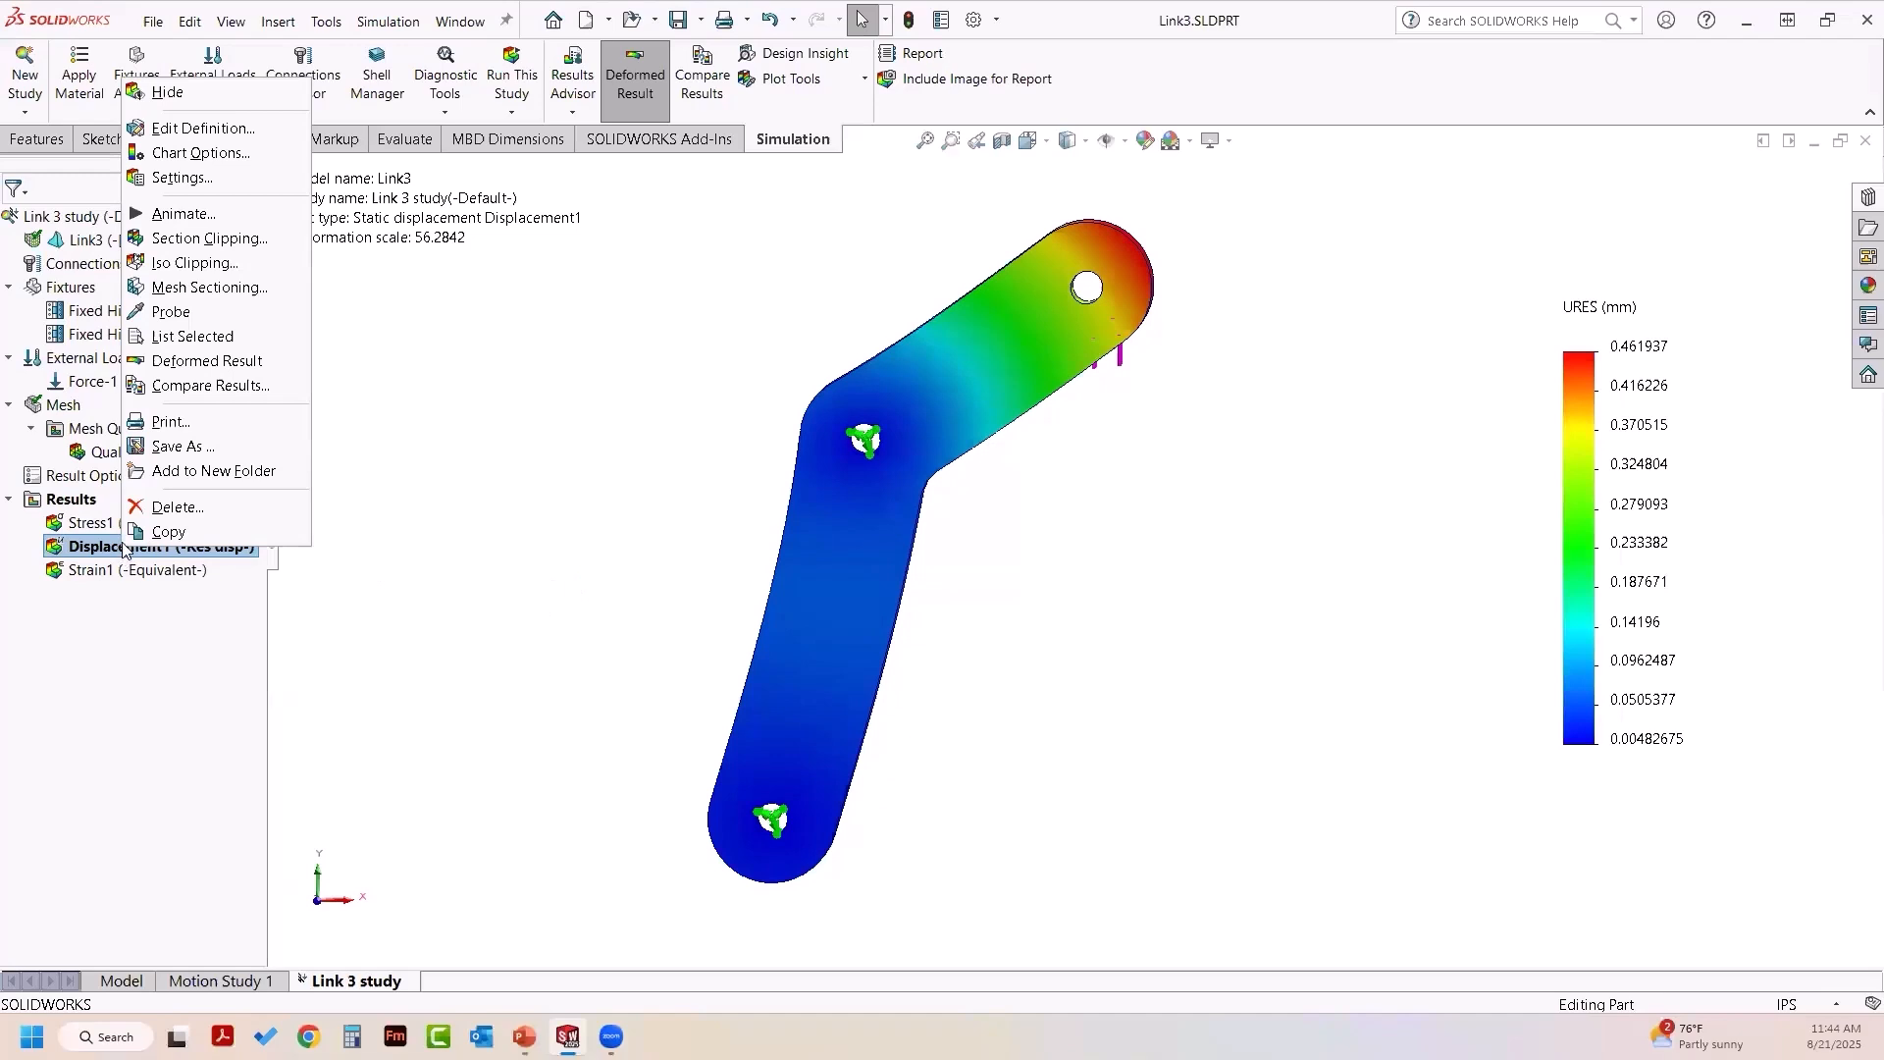
click(177, 133)
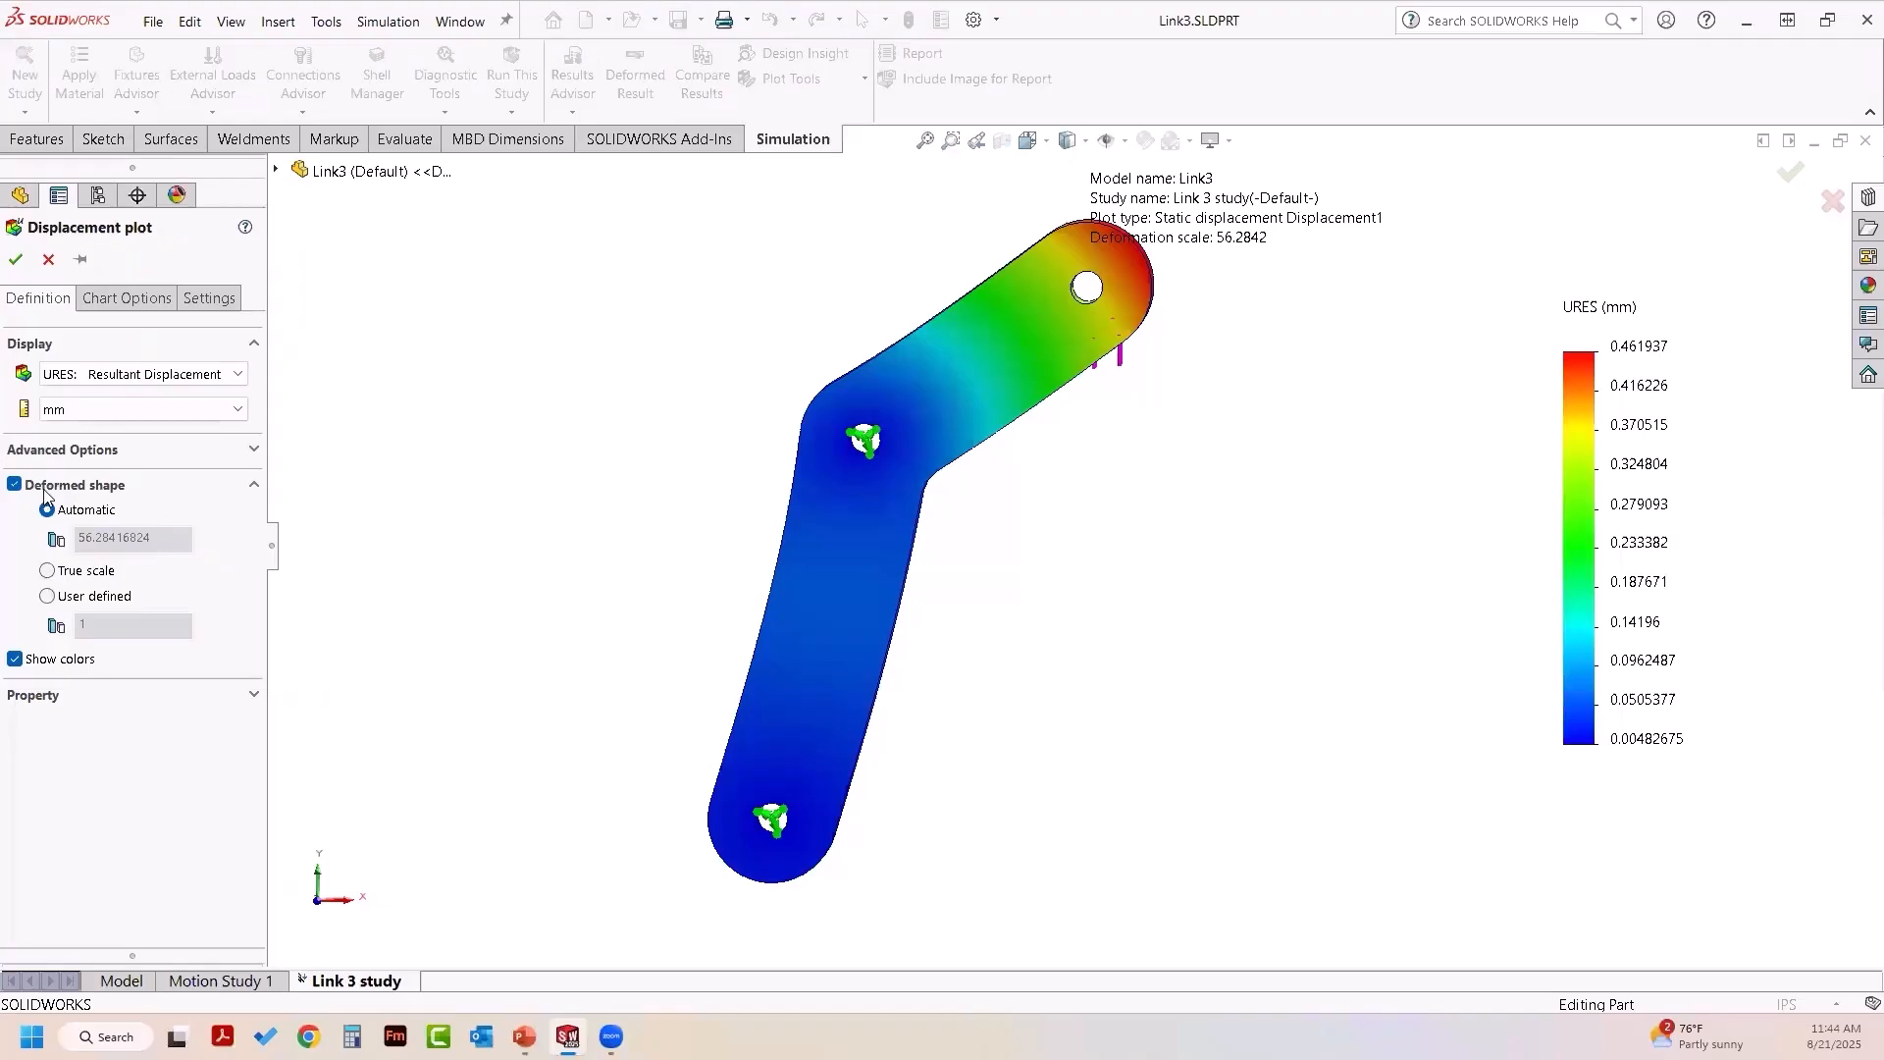
click(47, 571)
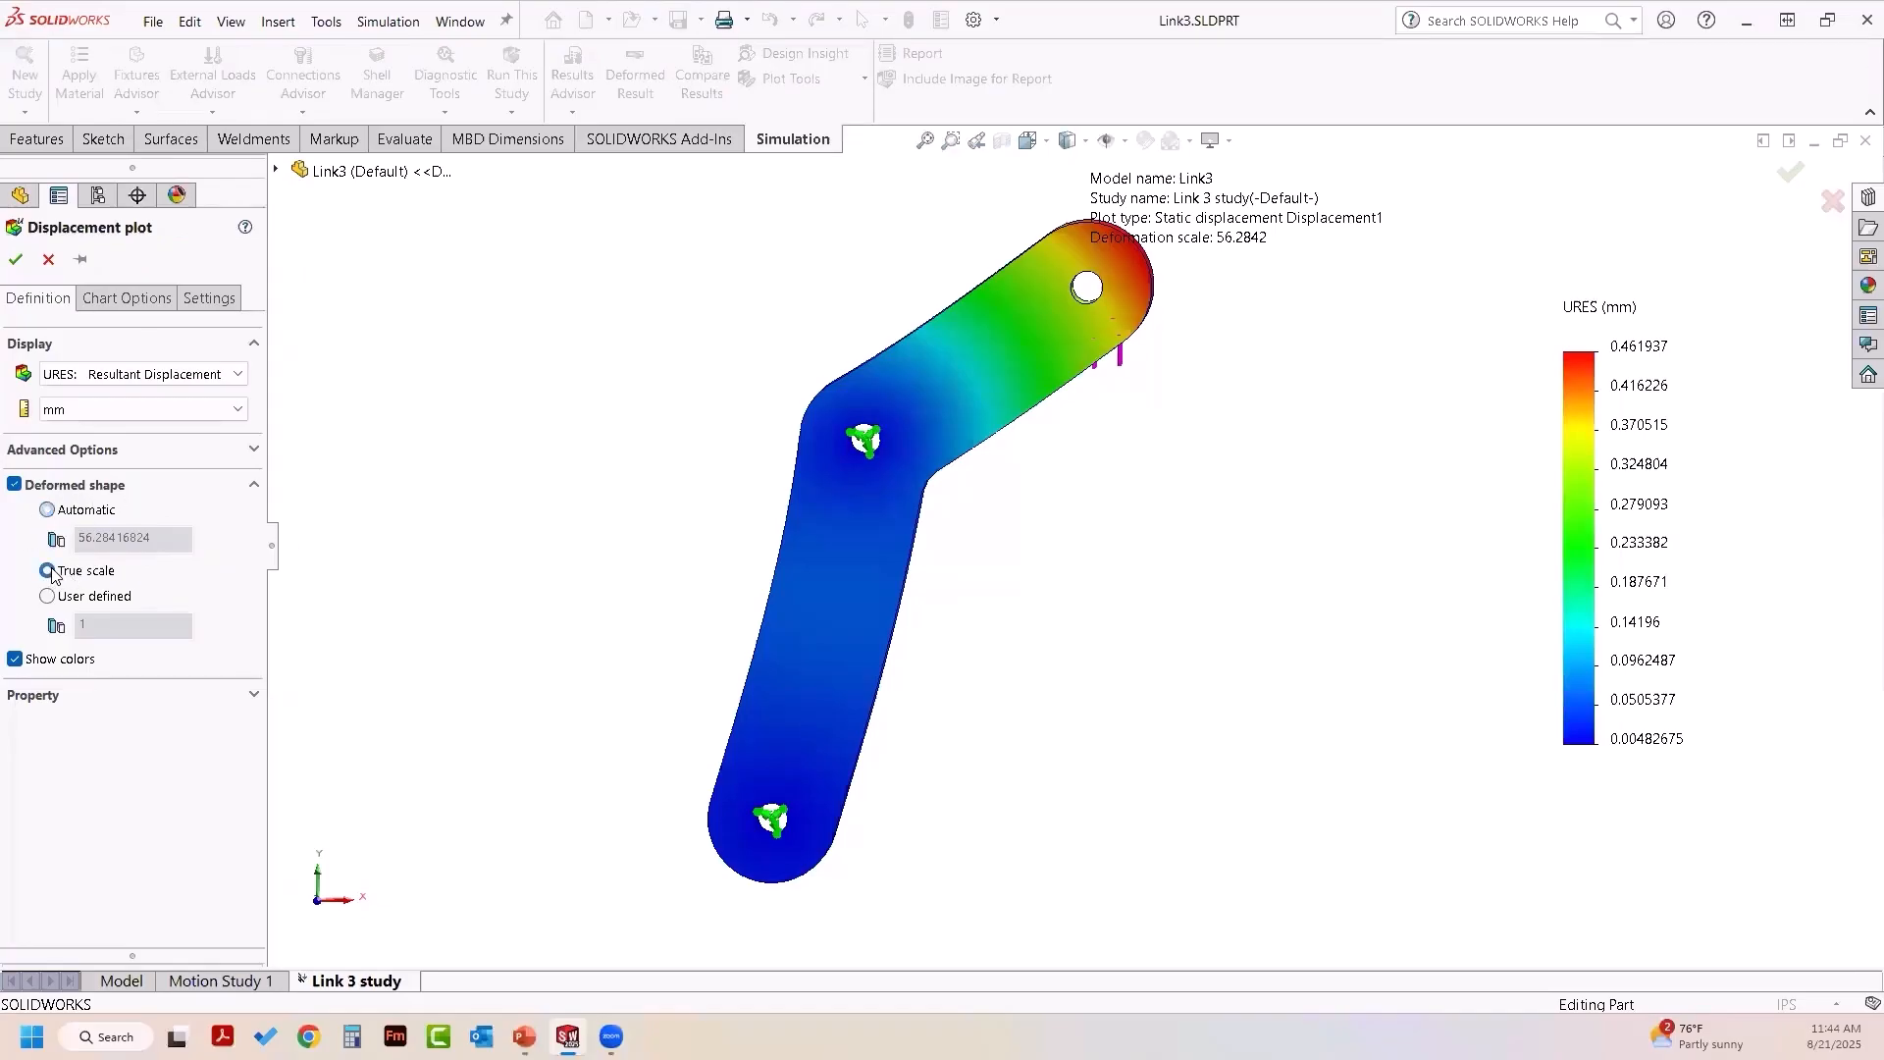
click(112, 418)
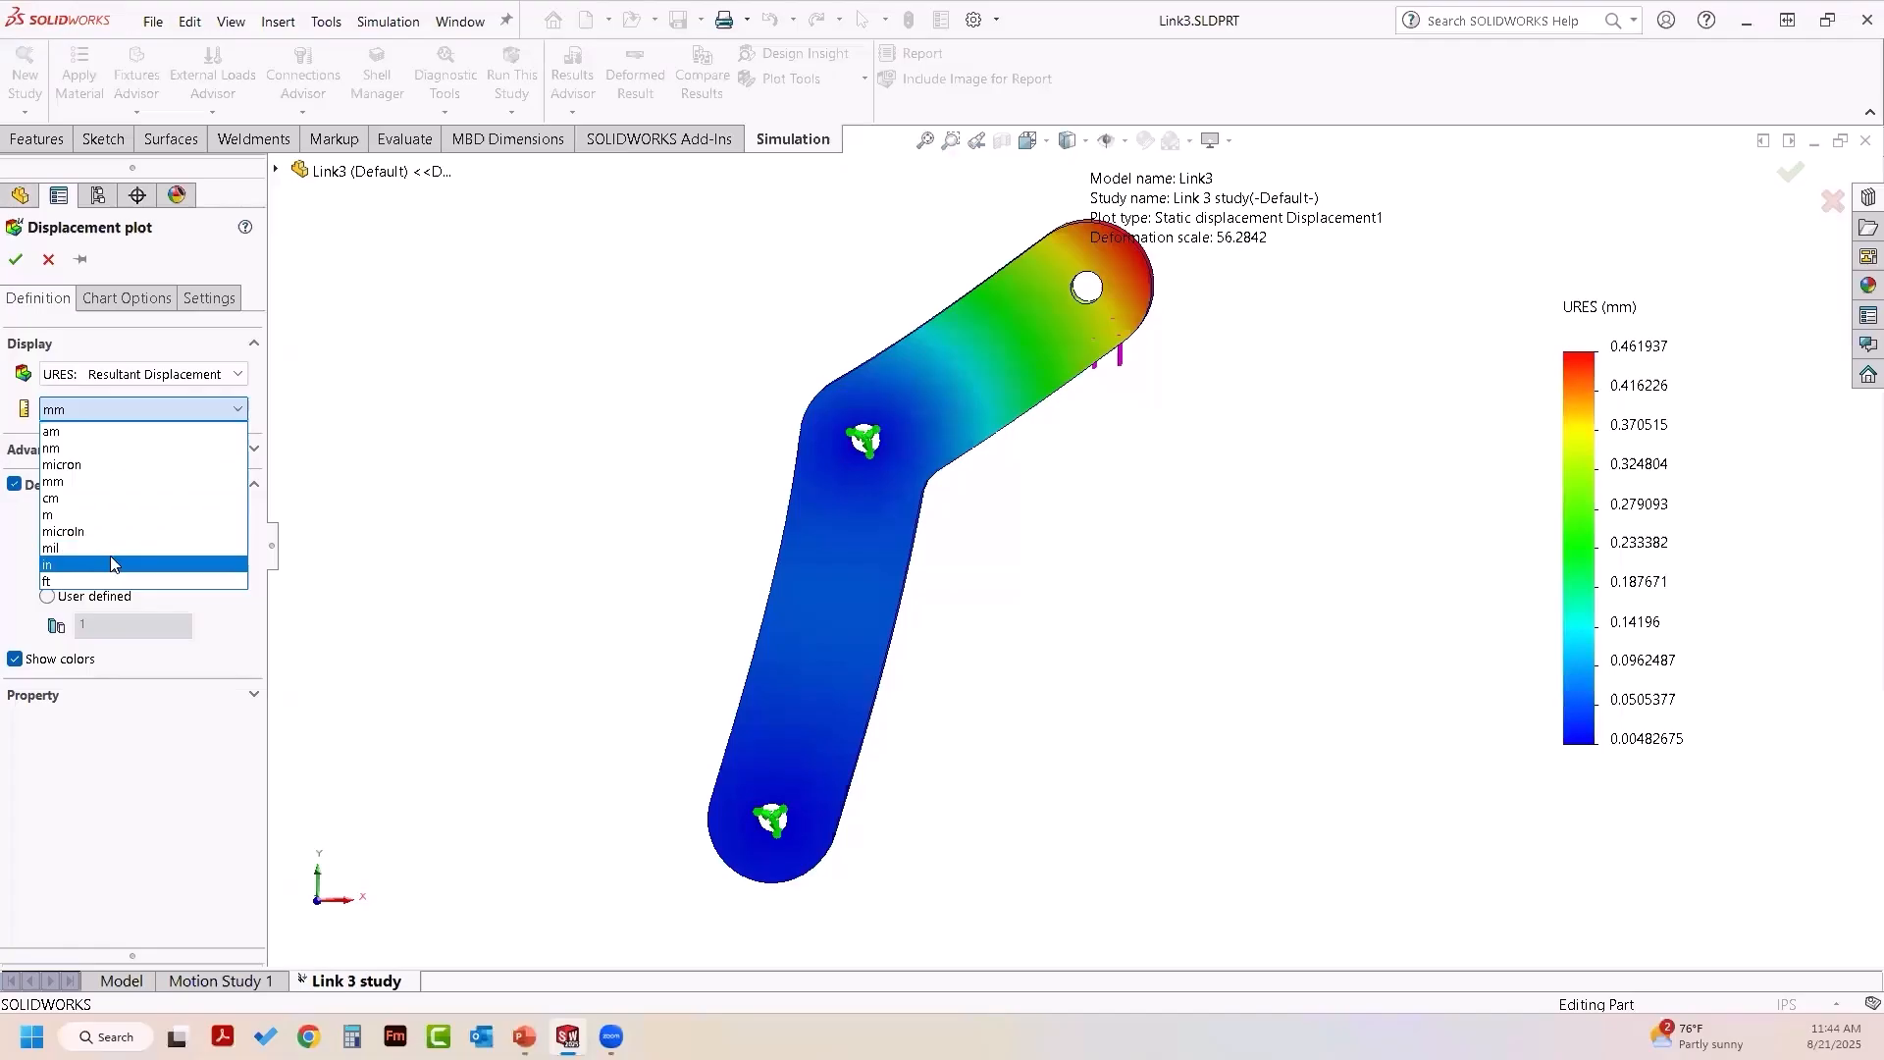
click(114, 565)
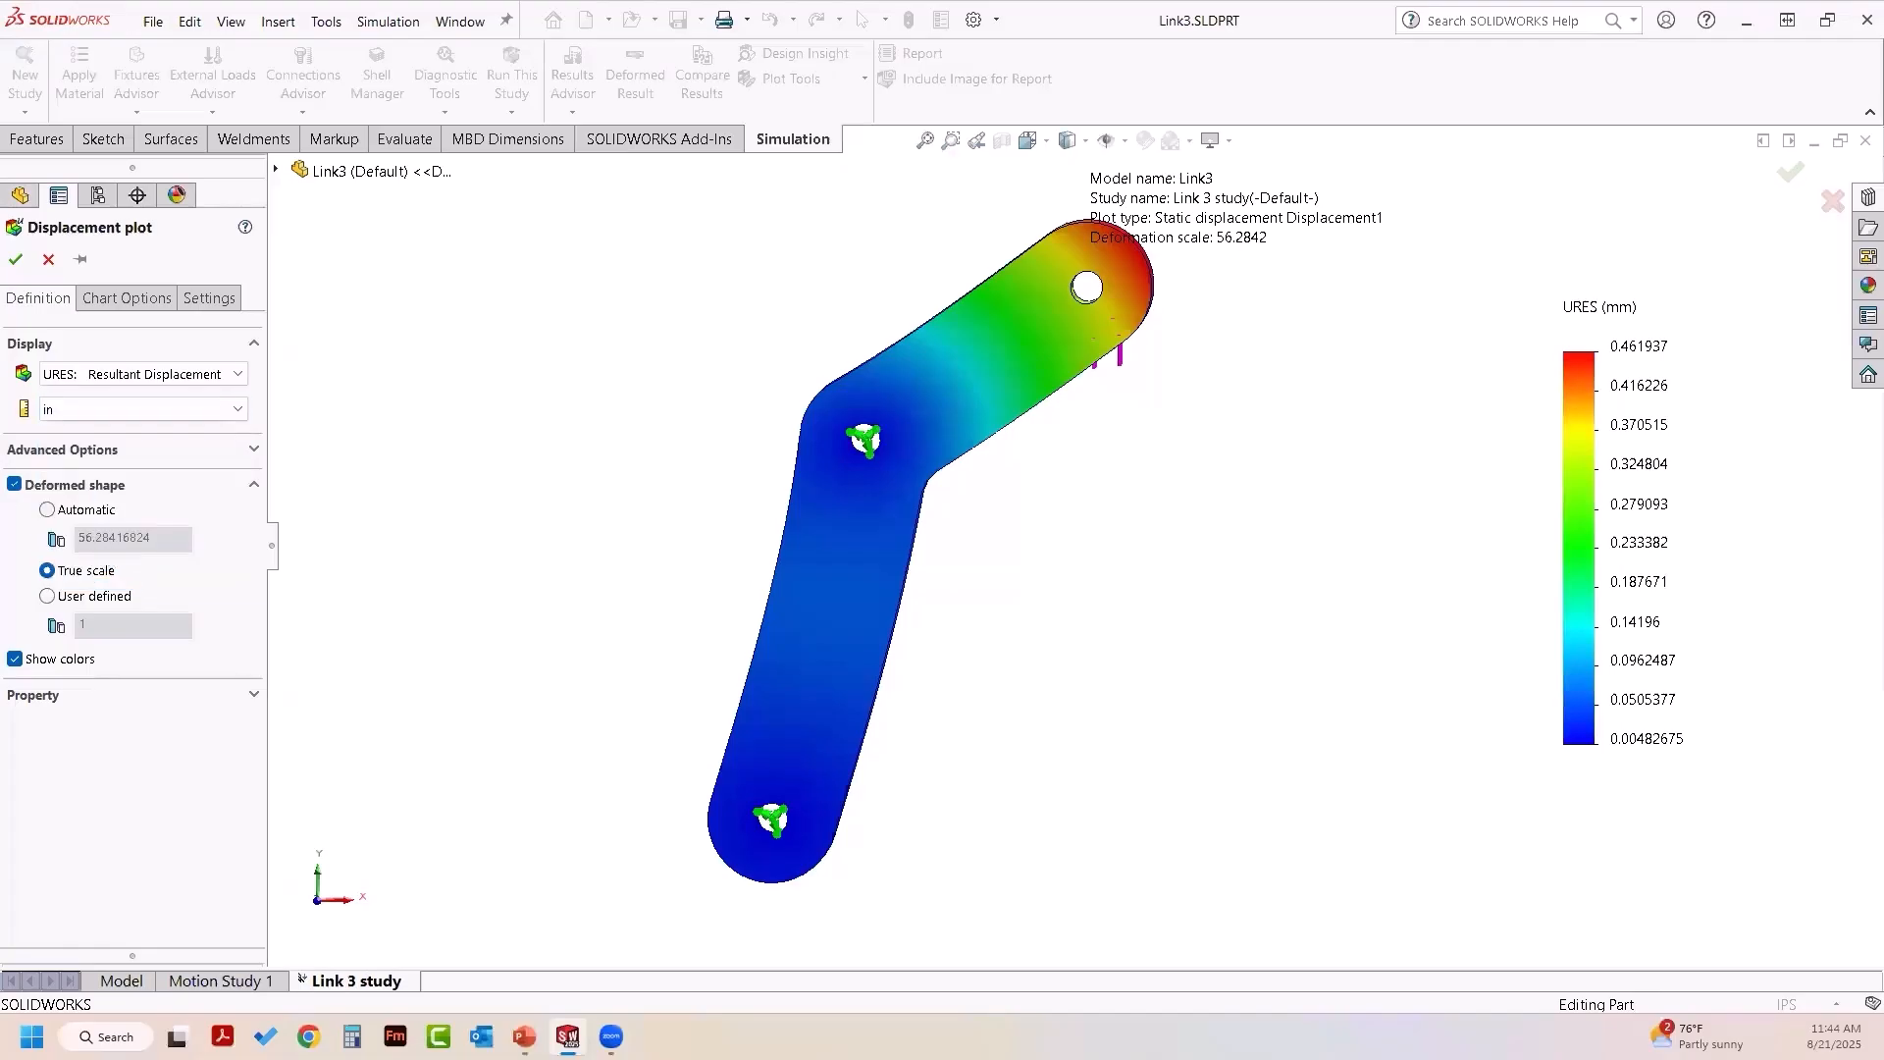
click(15, 259)
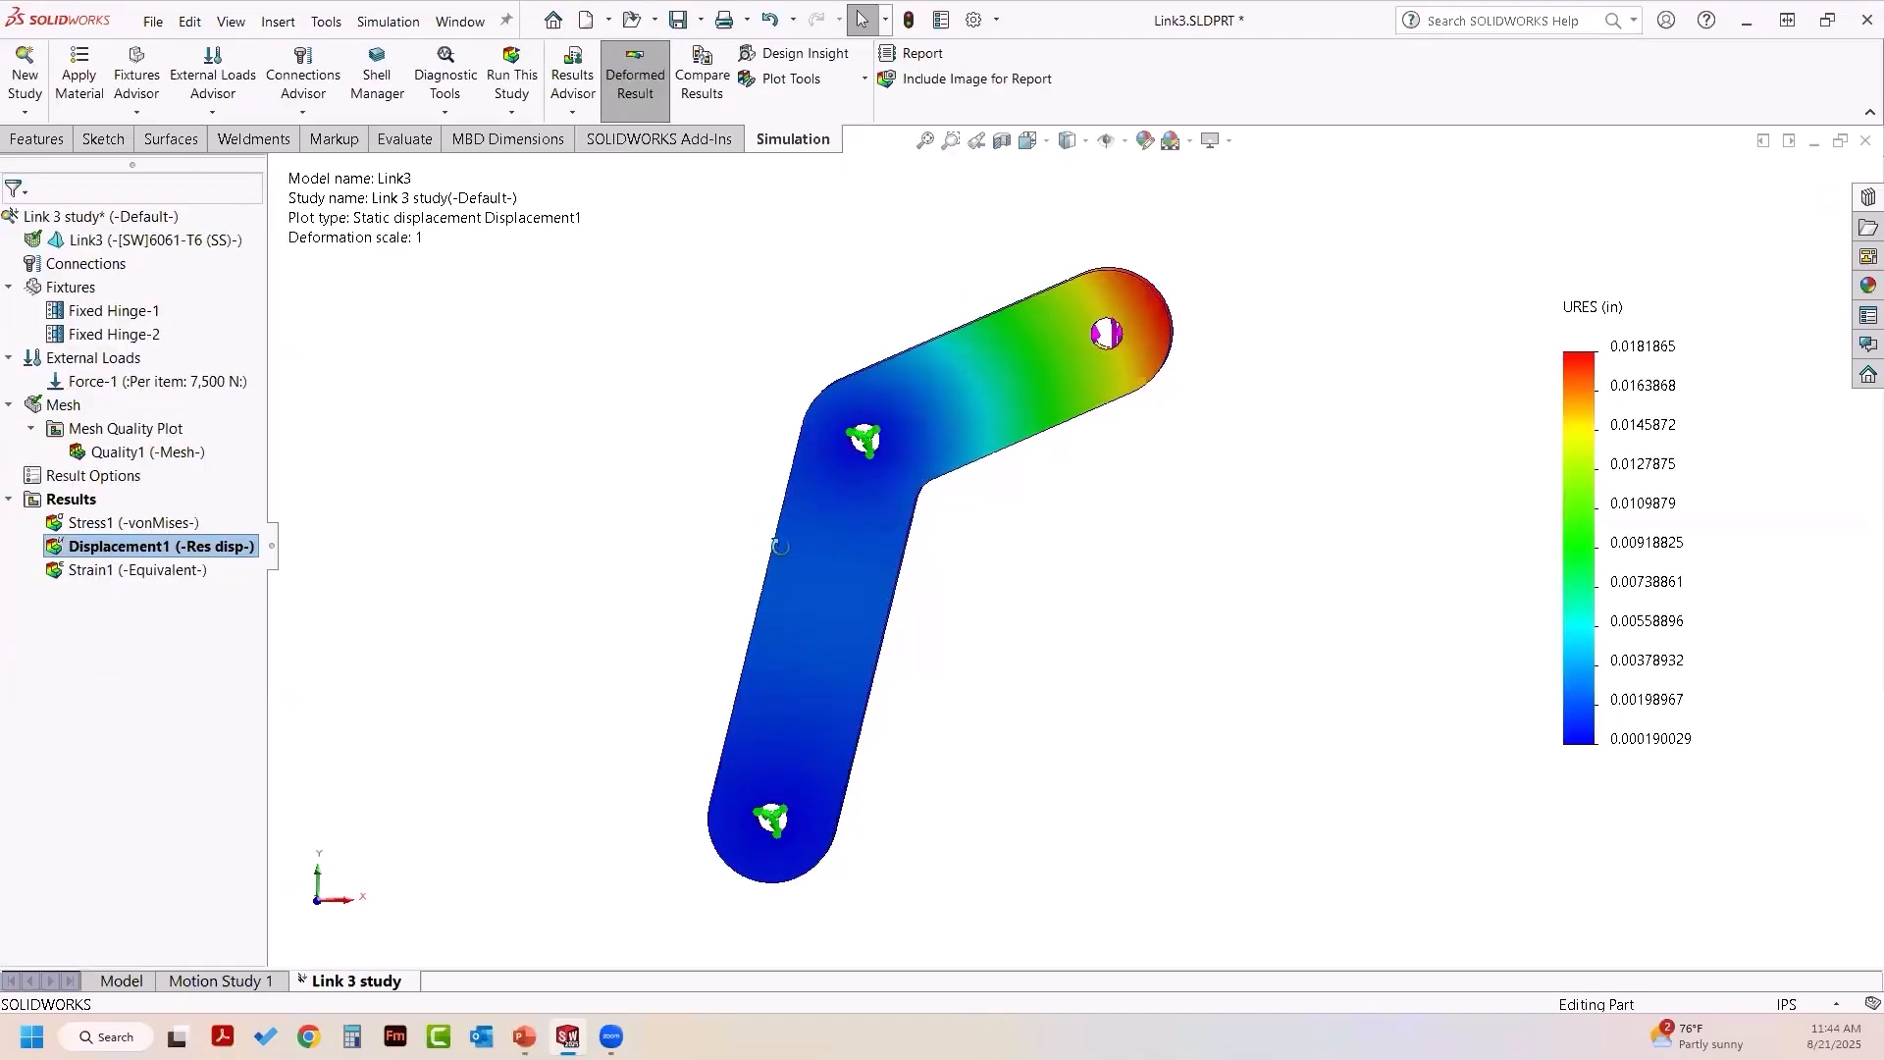
- Play the deformation animation of the true-scale displacement plot and close it
middle_drag(780, 547, 760, 578)
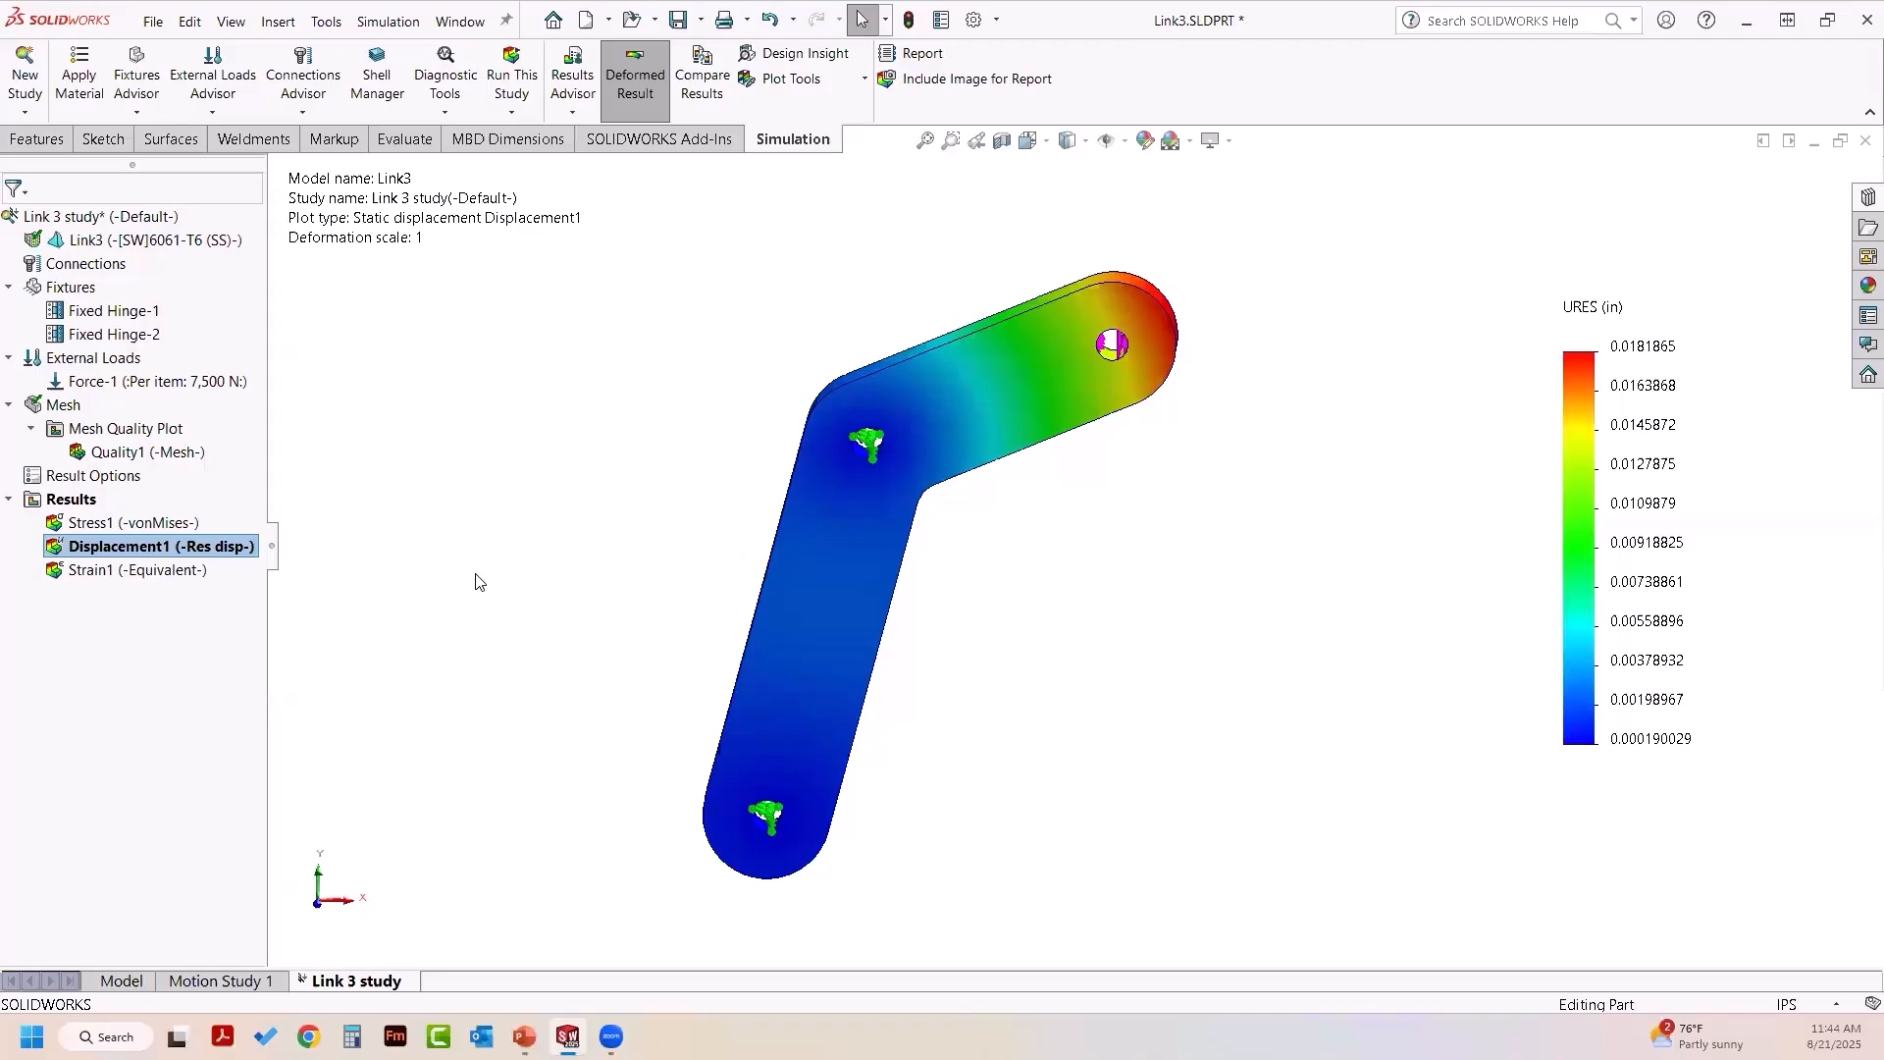
right_click(208, 556)
click(265, 206)
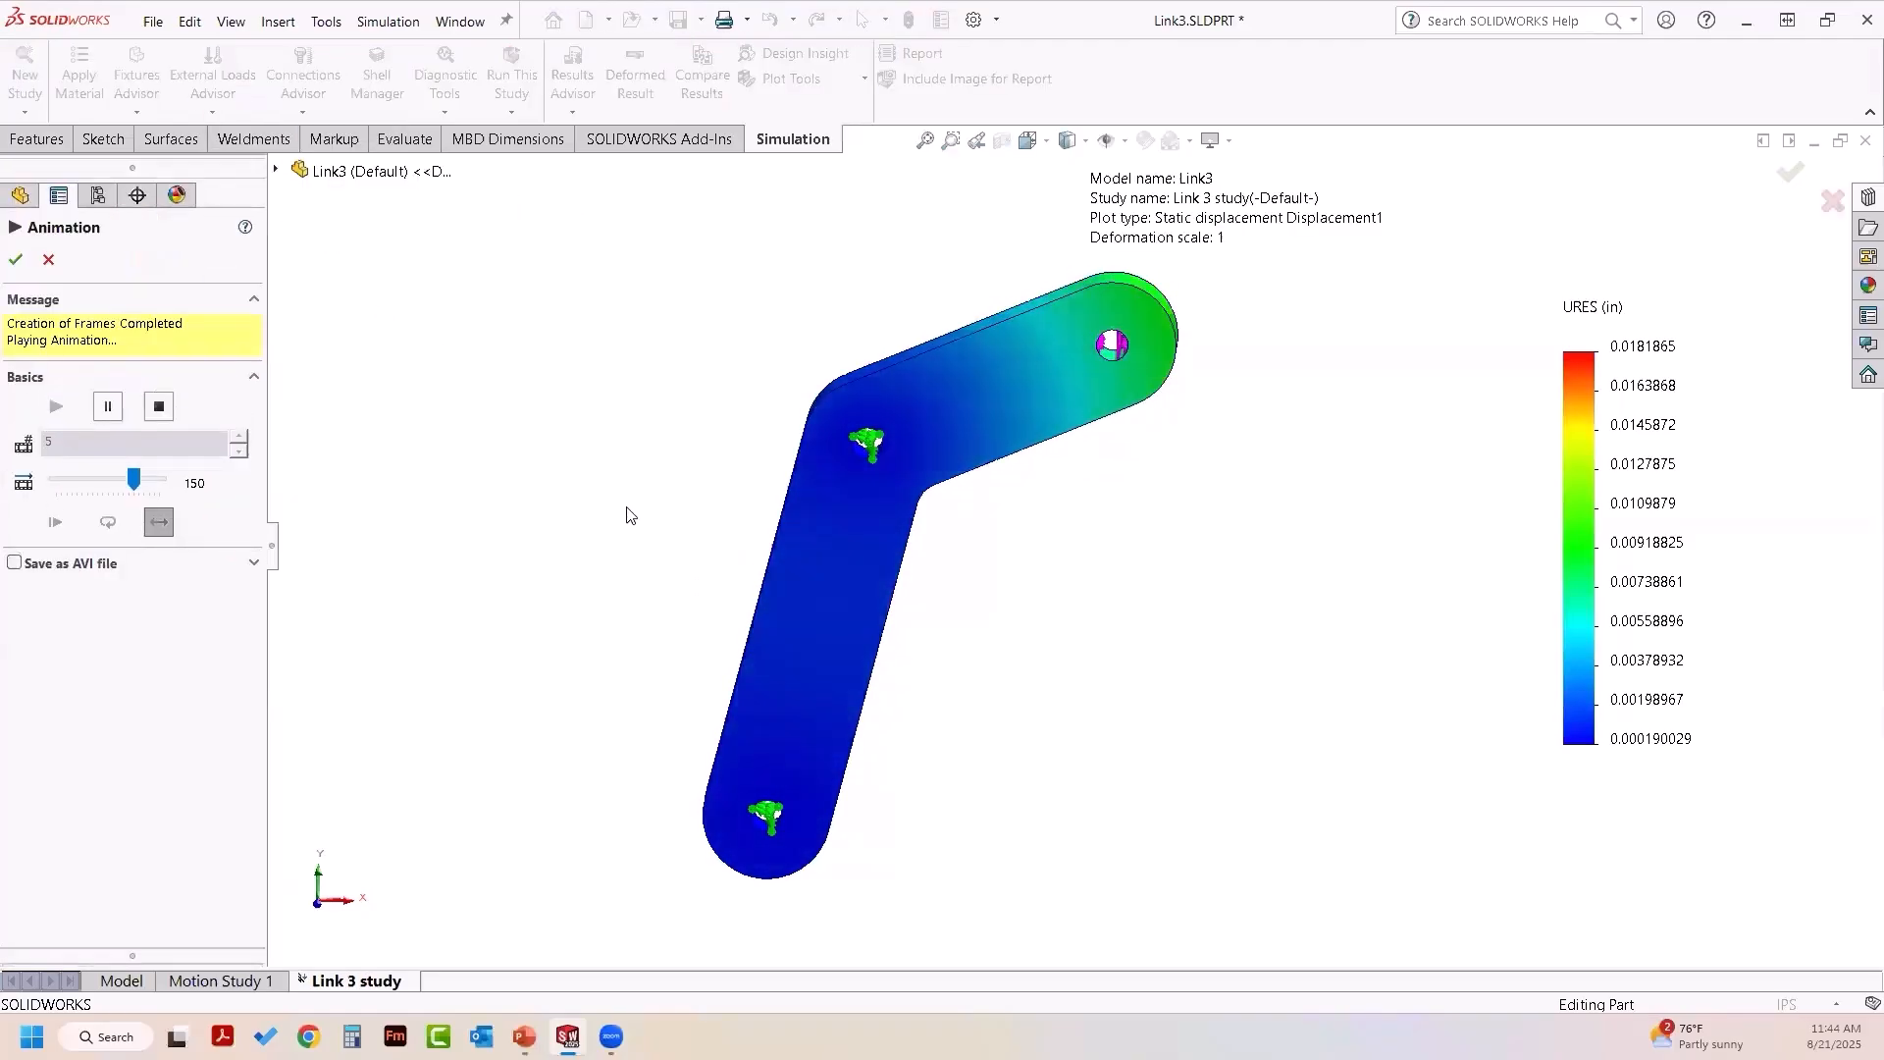
click(15, 261)
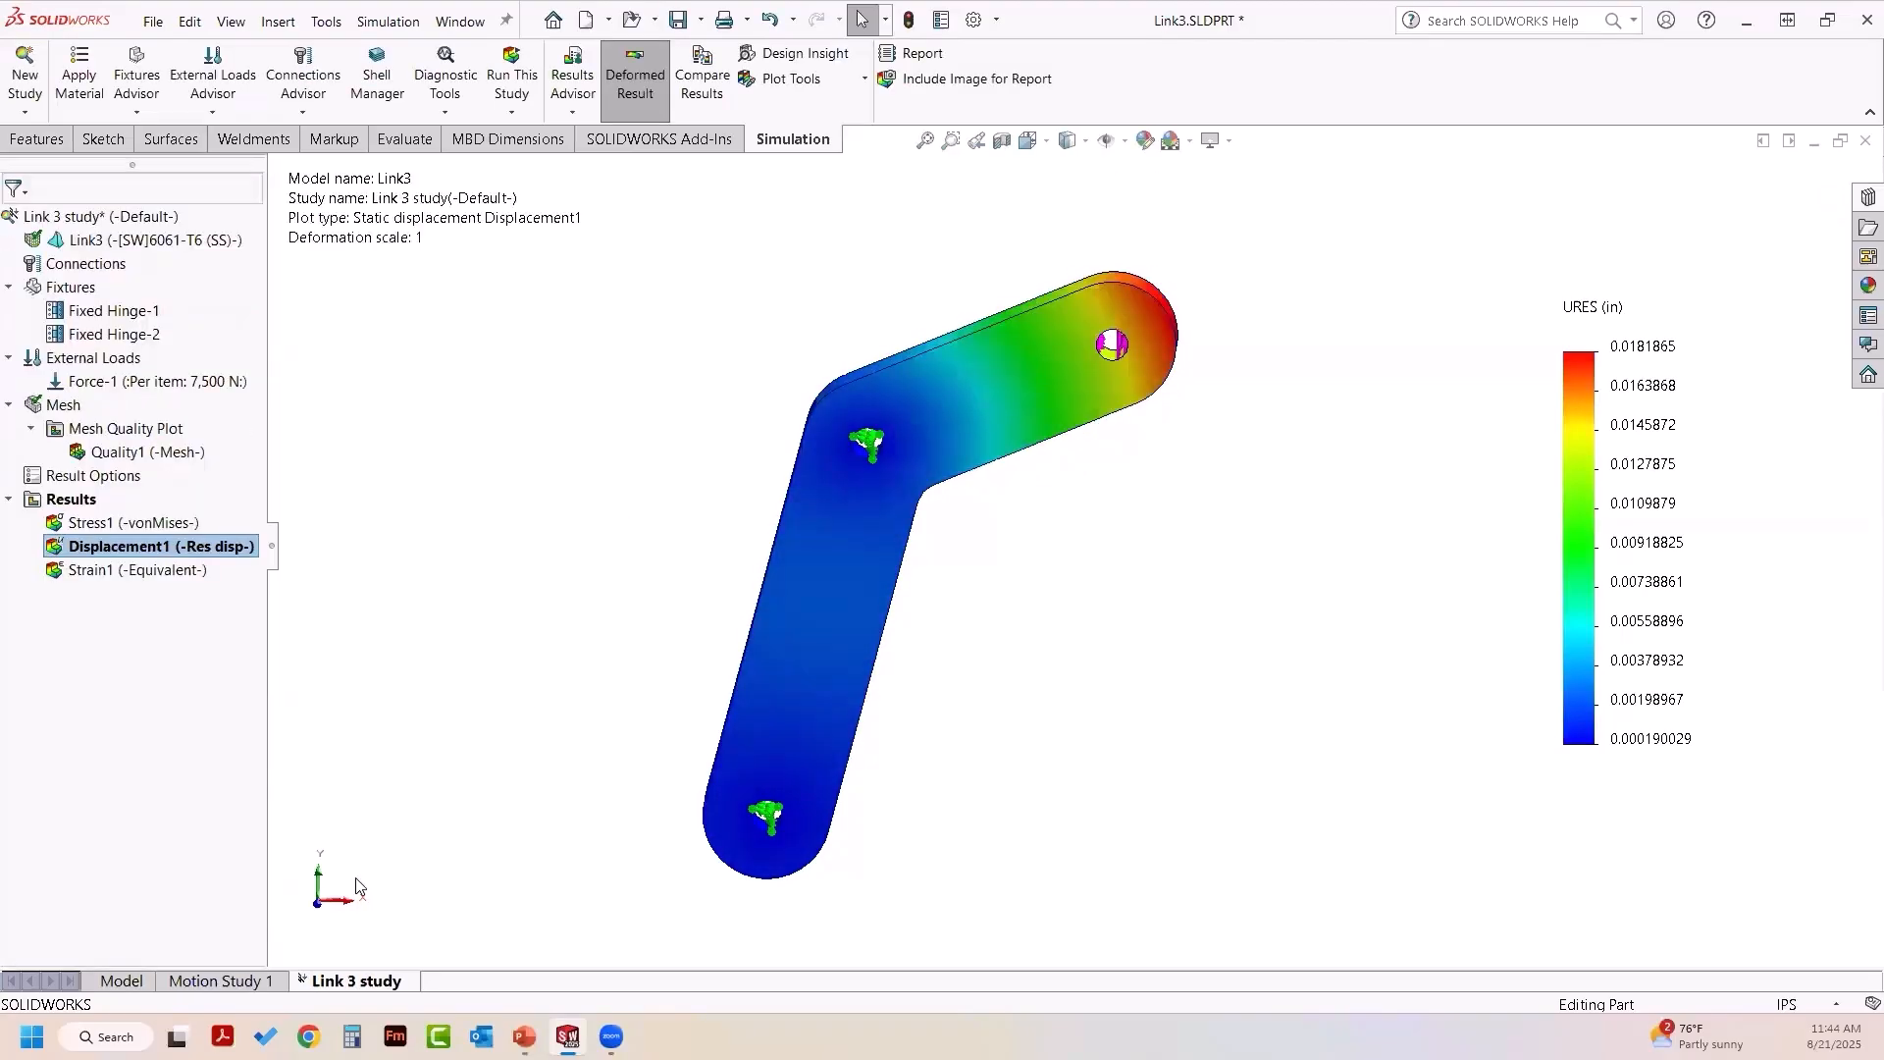
- Return to the part model and enlarge the fillet at the inside corner between the link's two arms using Instant3D
click(137, 983)
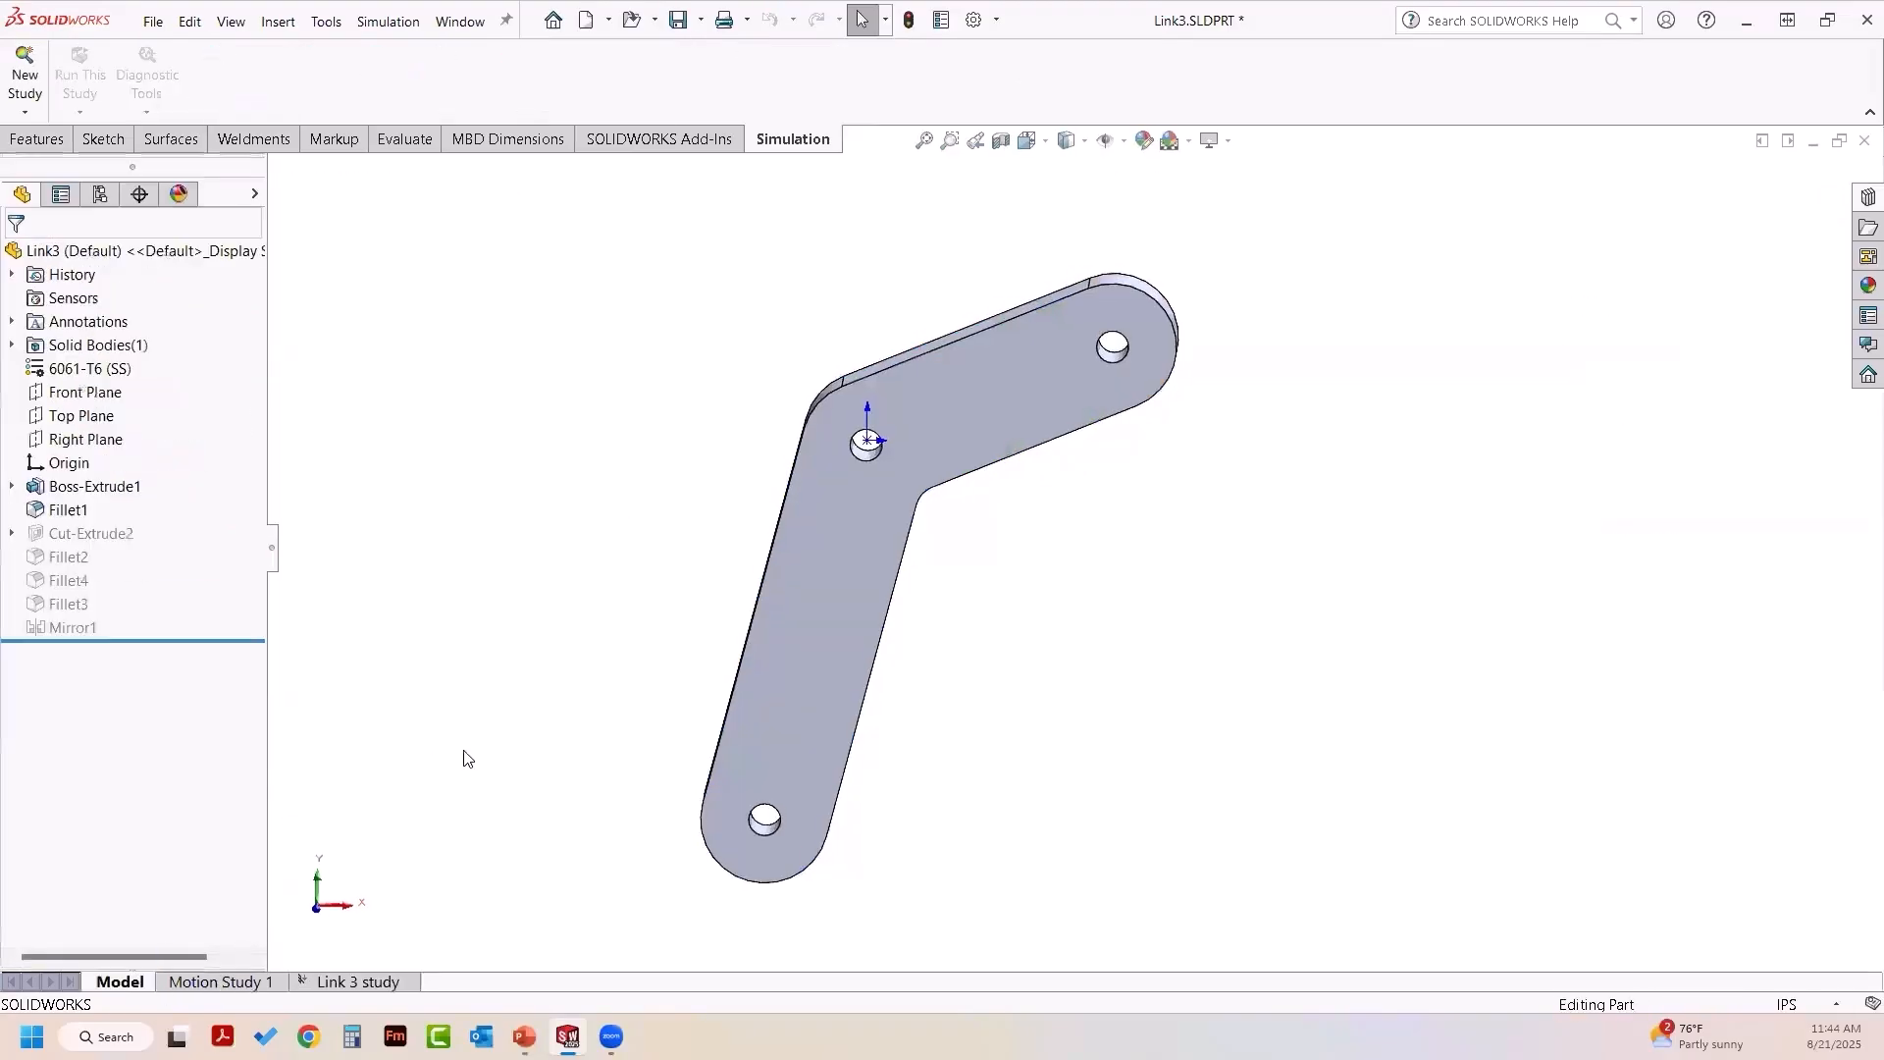
middle_drag(472, 719, 472, 721)
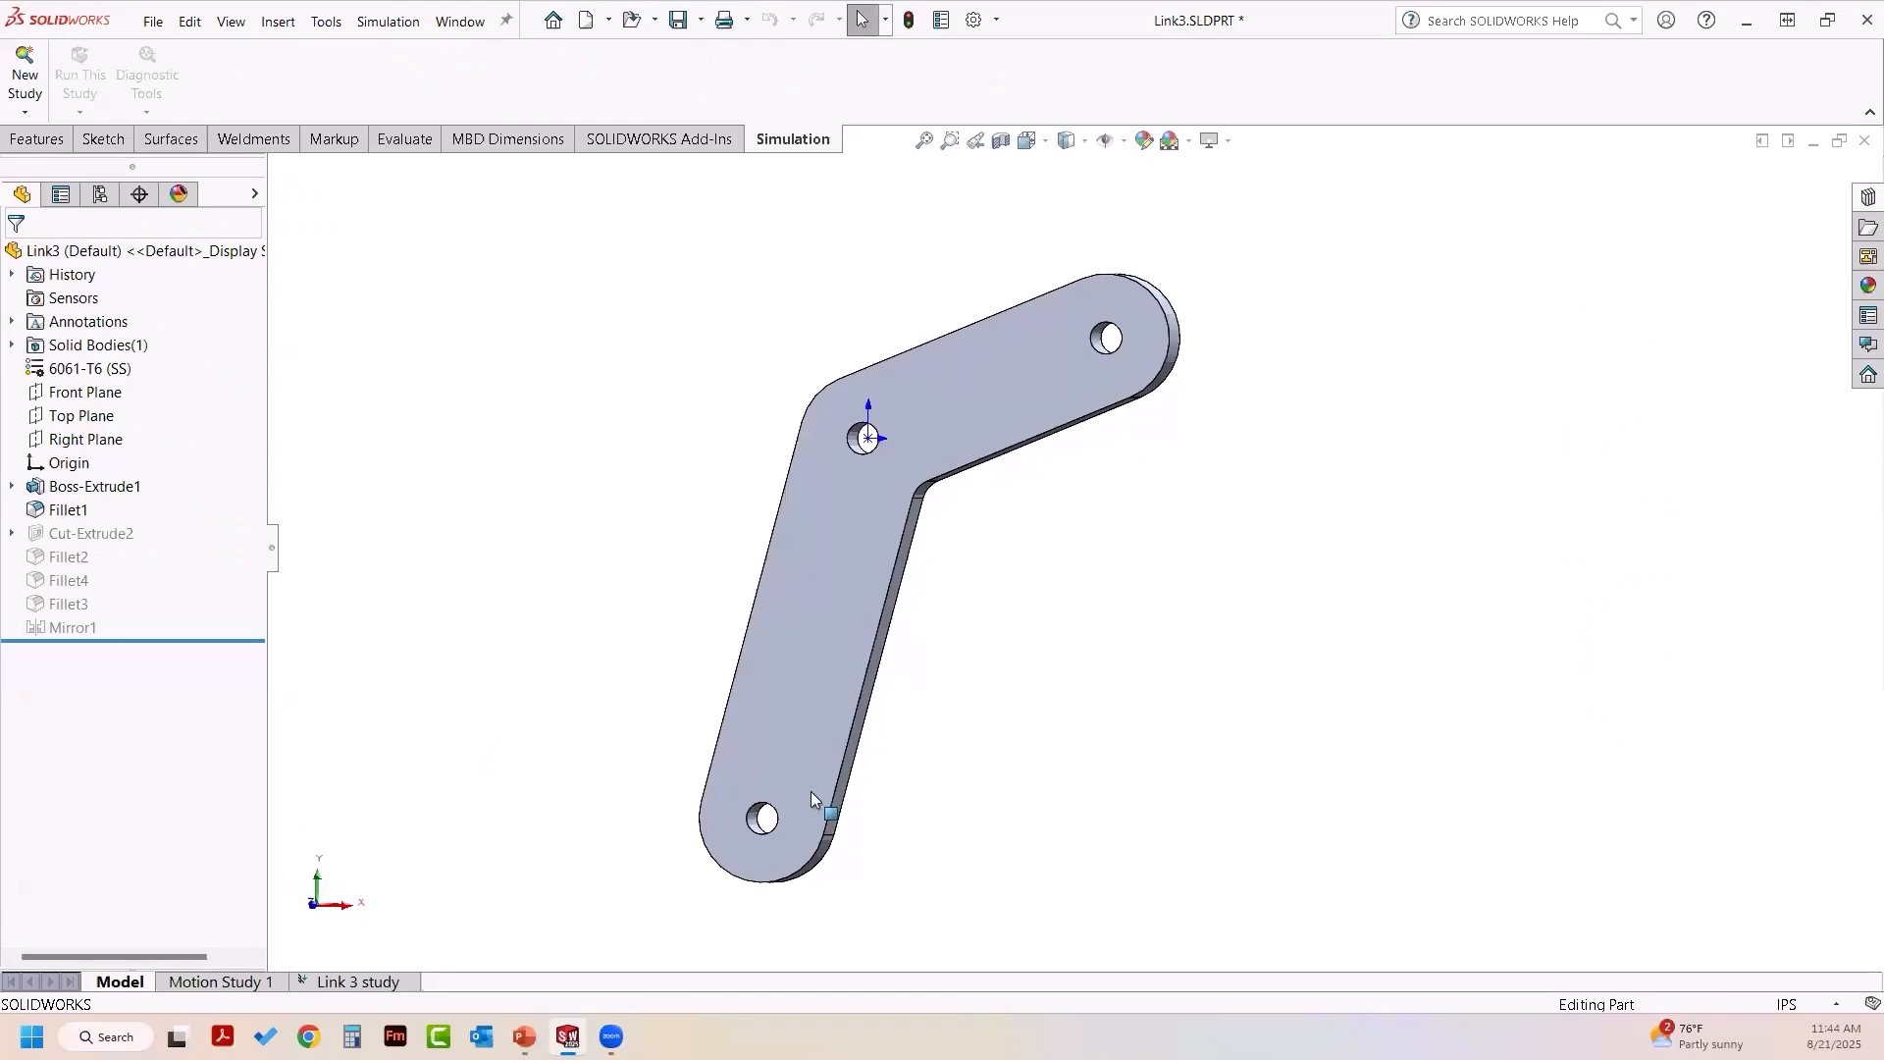
middle_drag(980, 734, 960, 692)
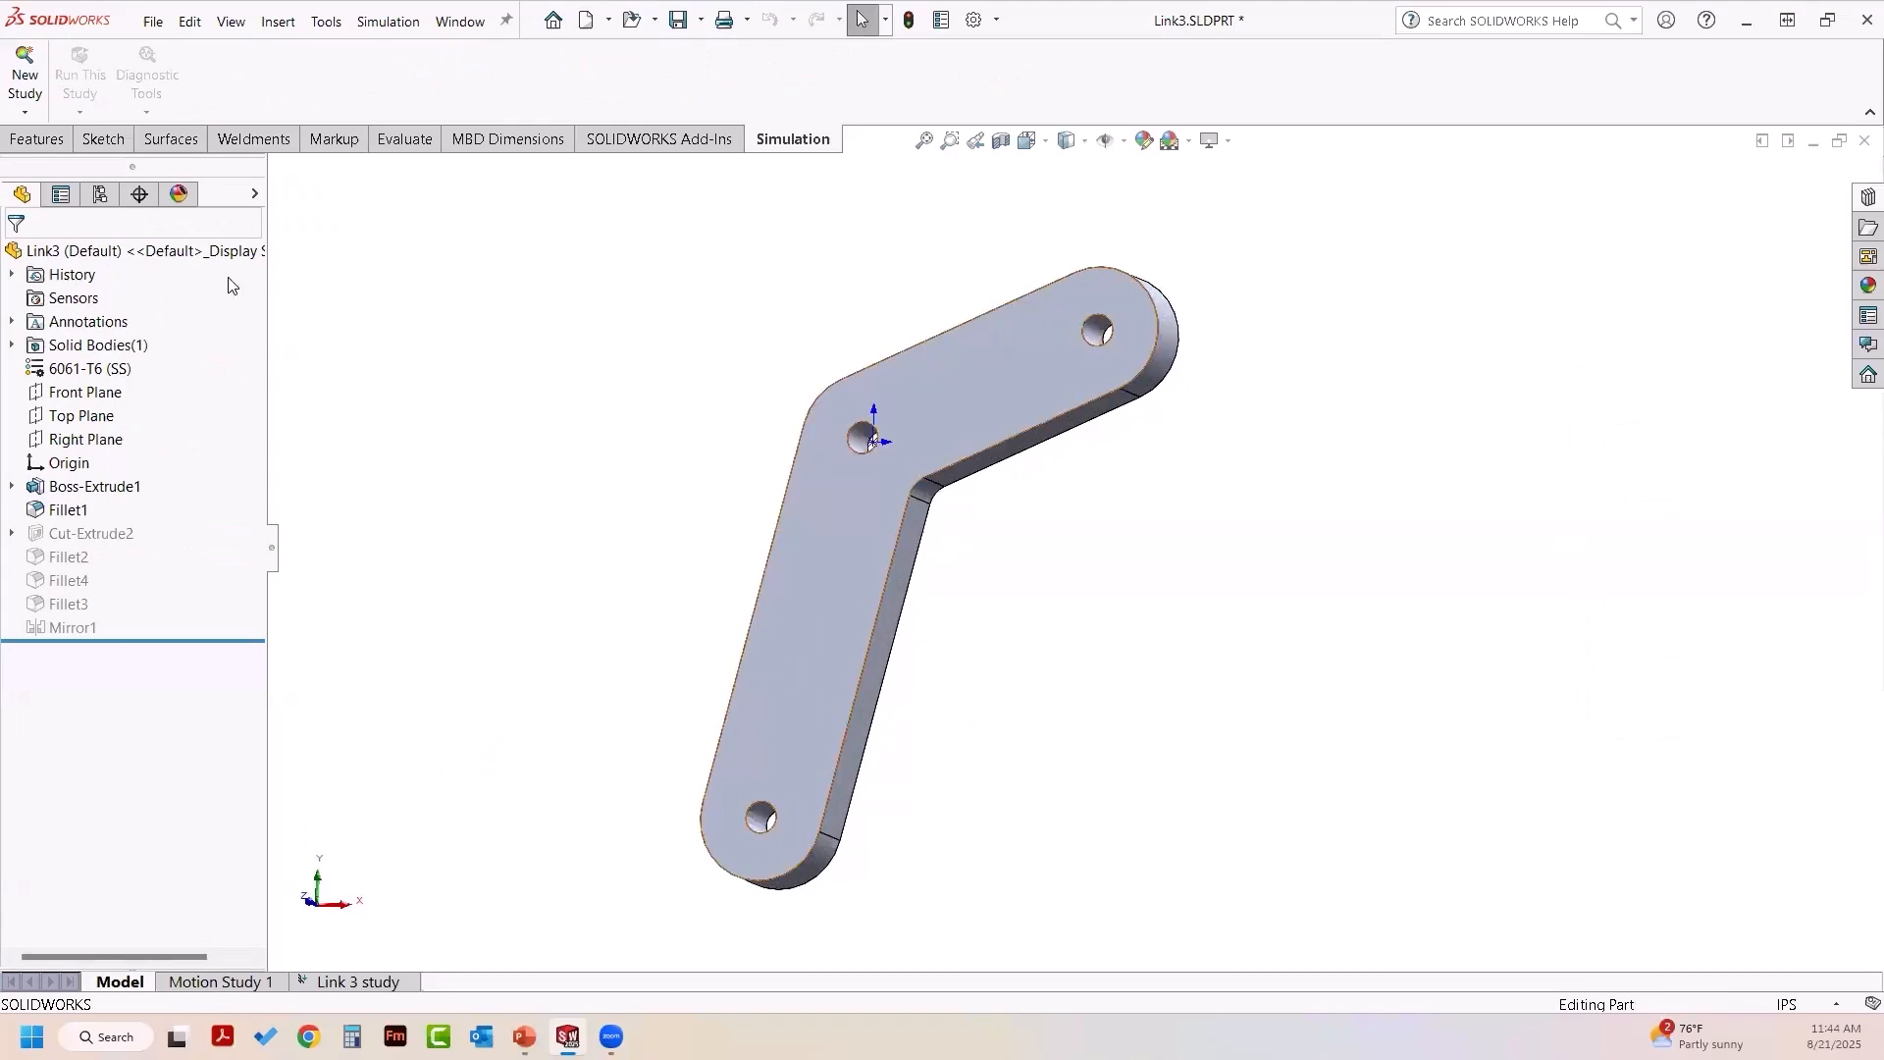
click(38, 139)
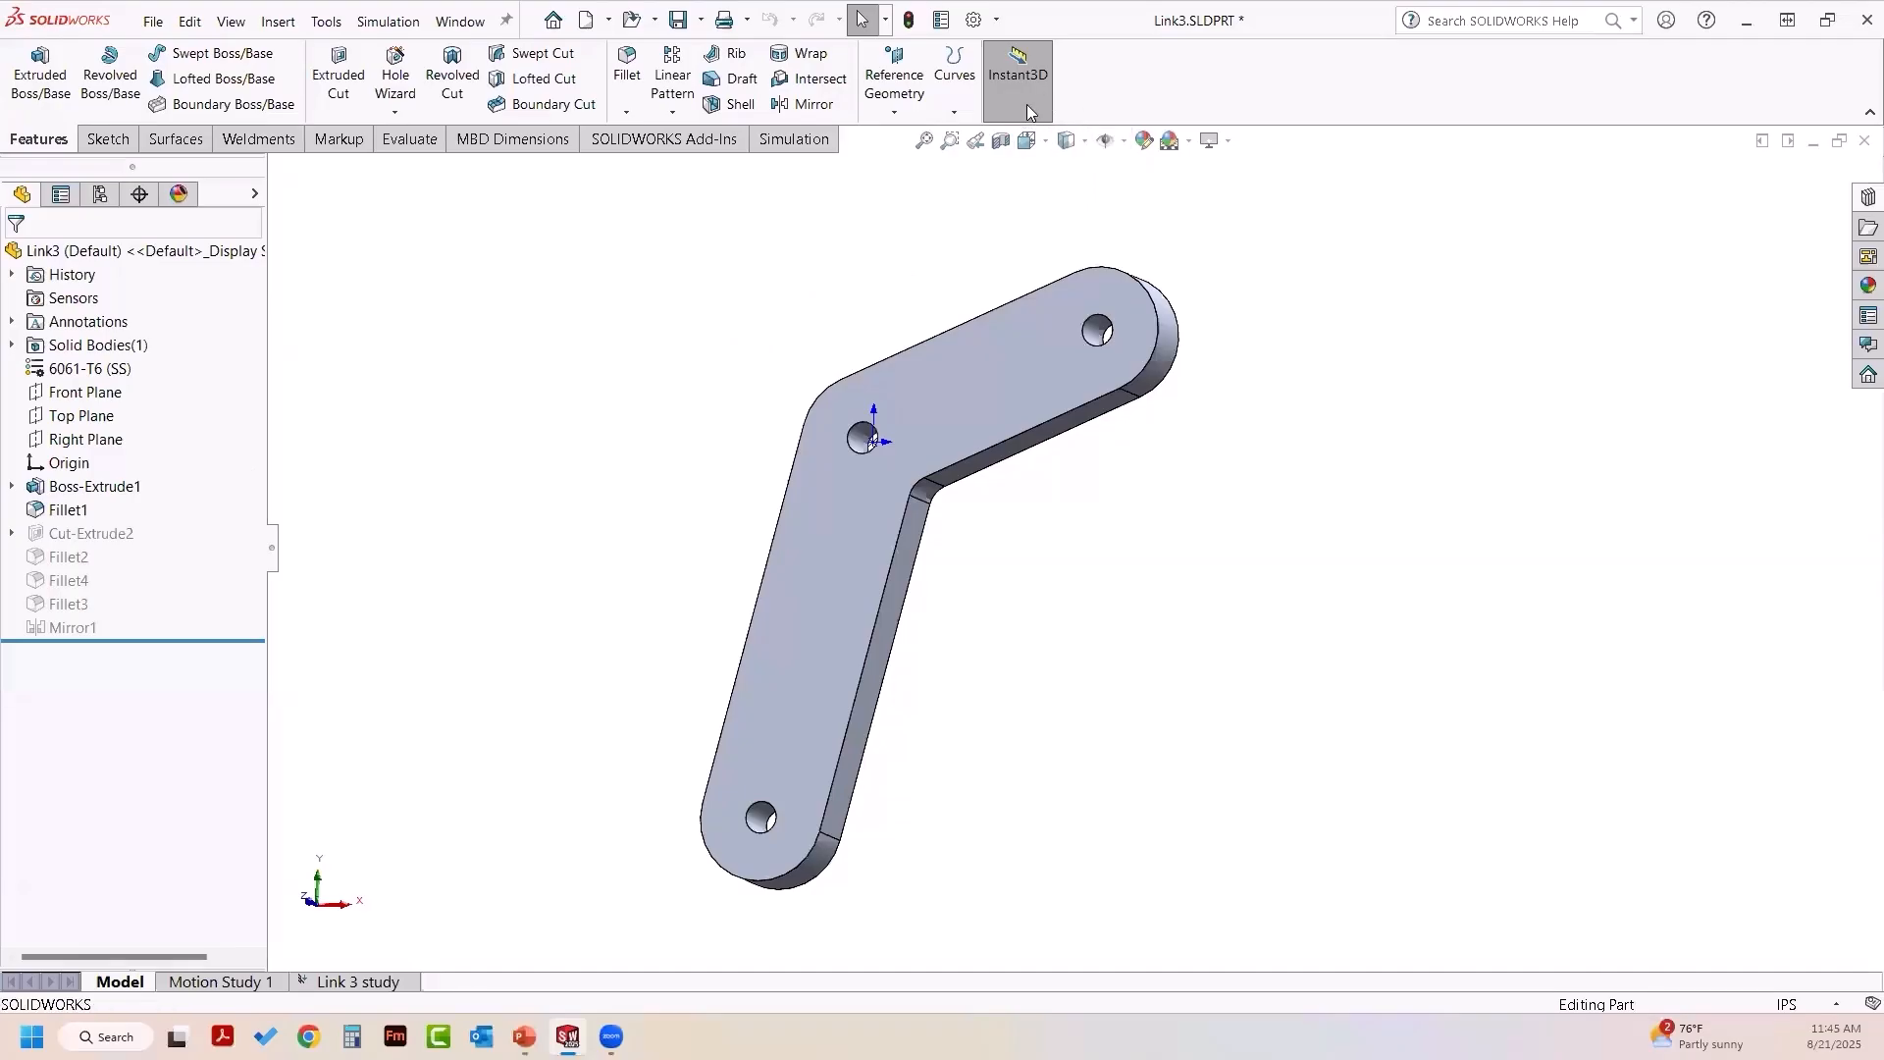
click(990, 470)
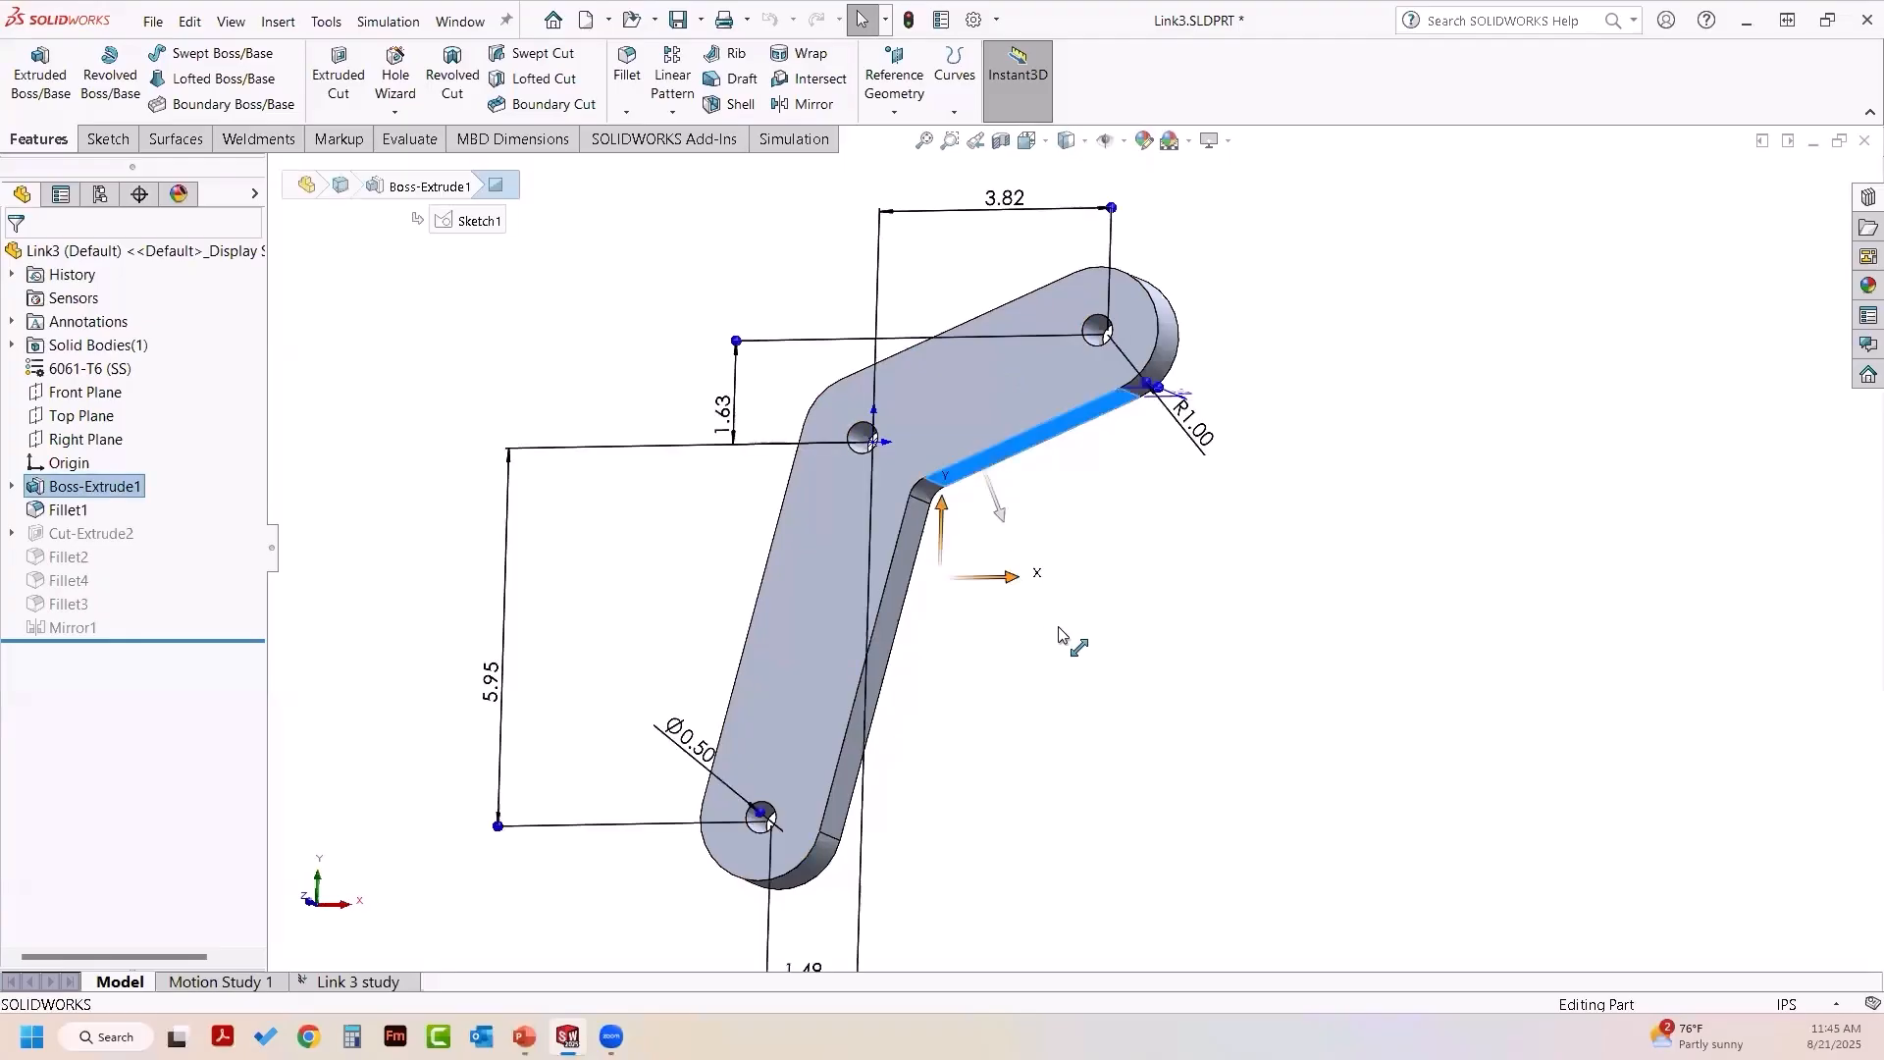
click(1063, 677)
click(928, 491)
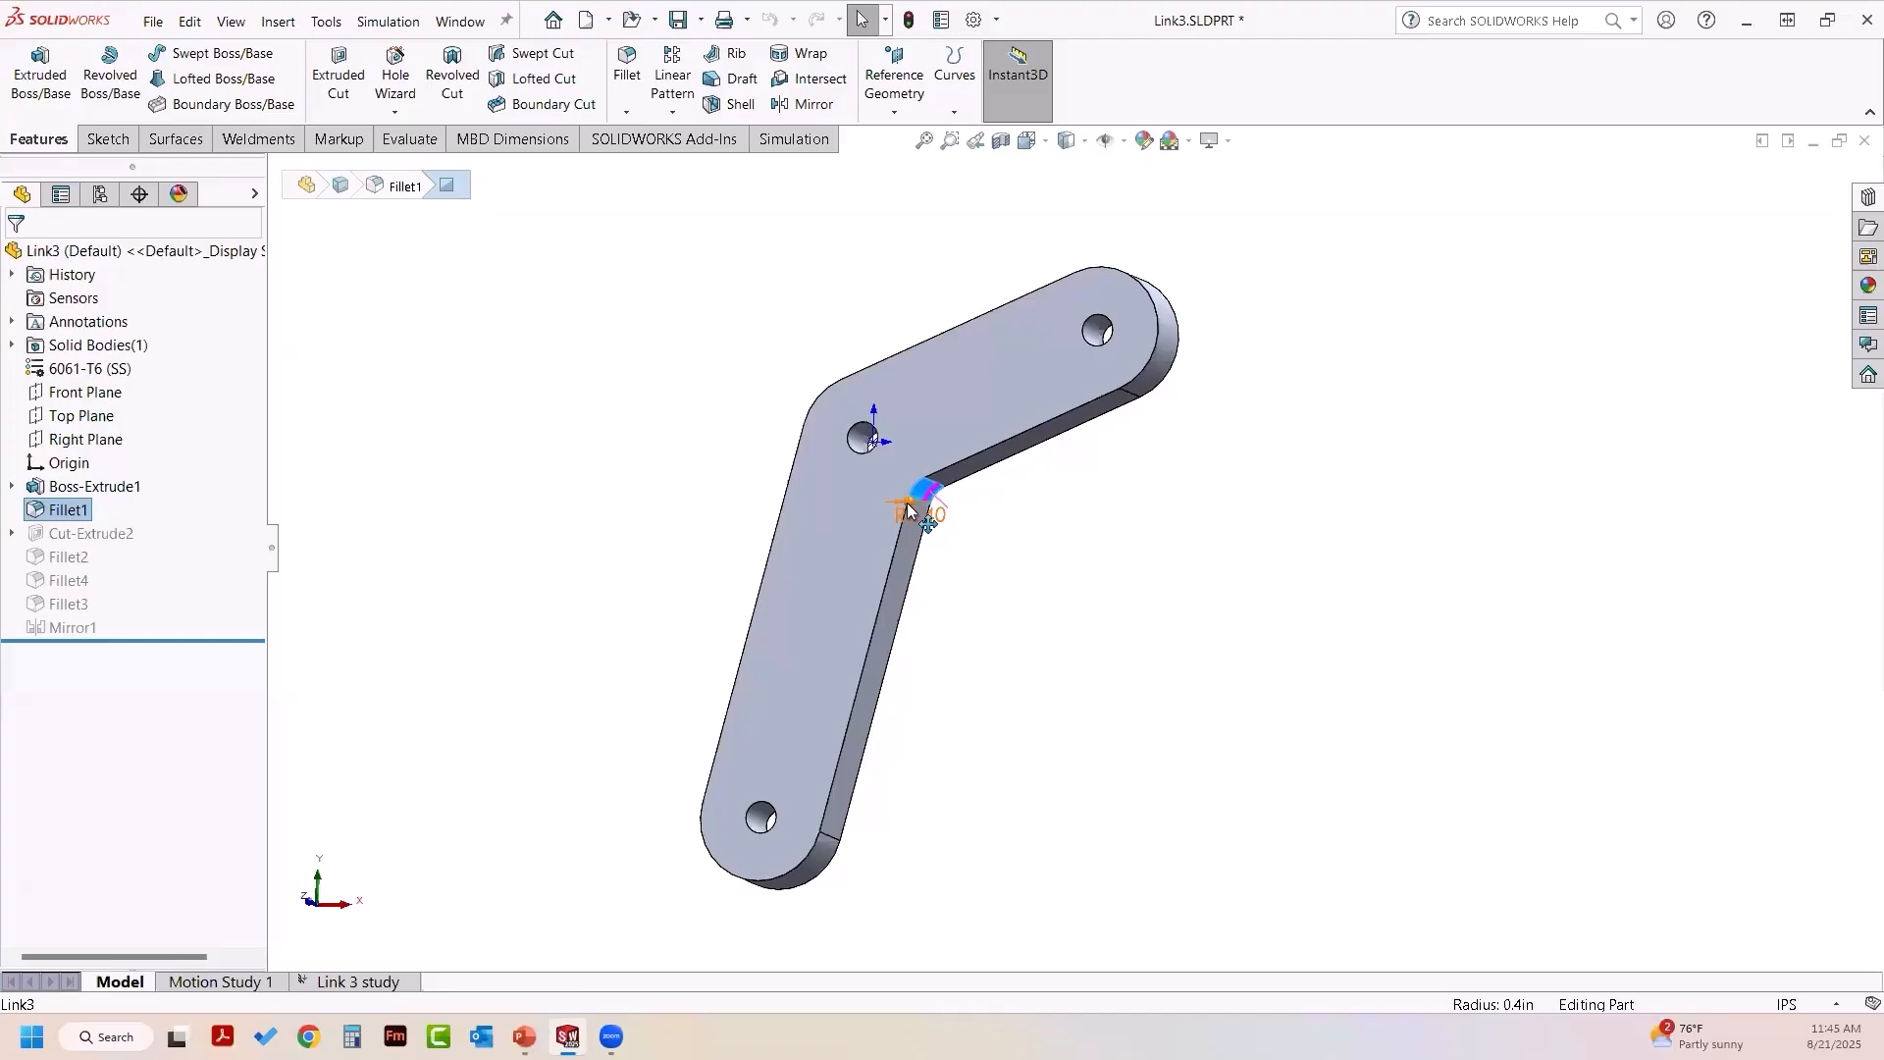
drag(908, 510, 942, 543)
click(973, 612)
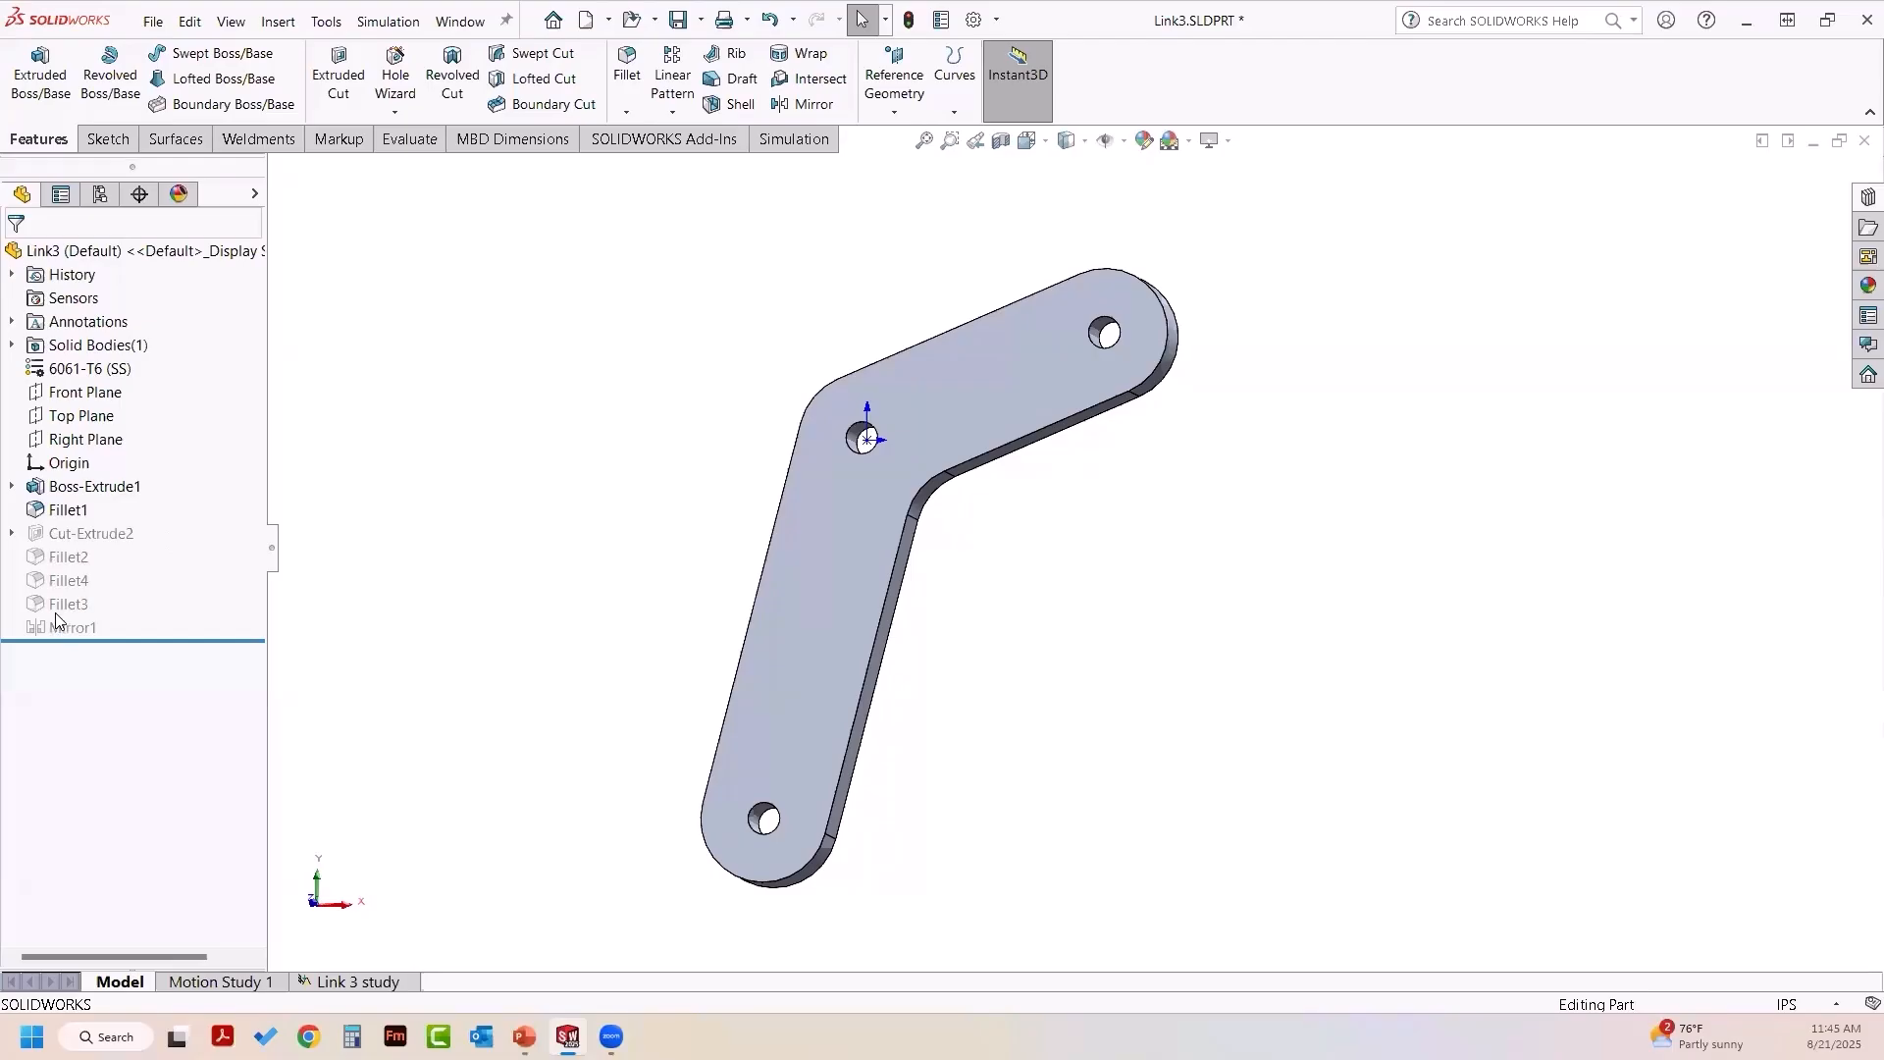
- Unsuppress the features from Cut-Extrude2 through Mirror1 to restore the filleted pockets in the link
click(58, 534)
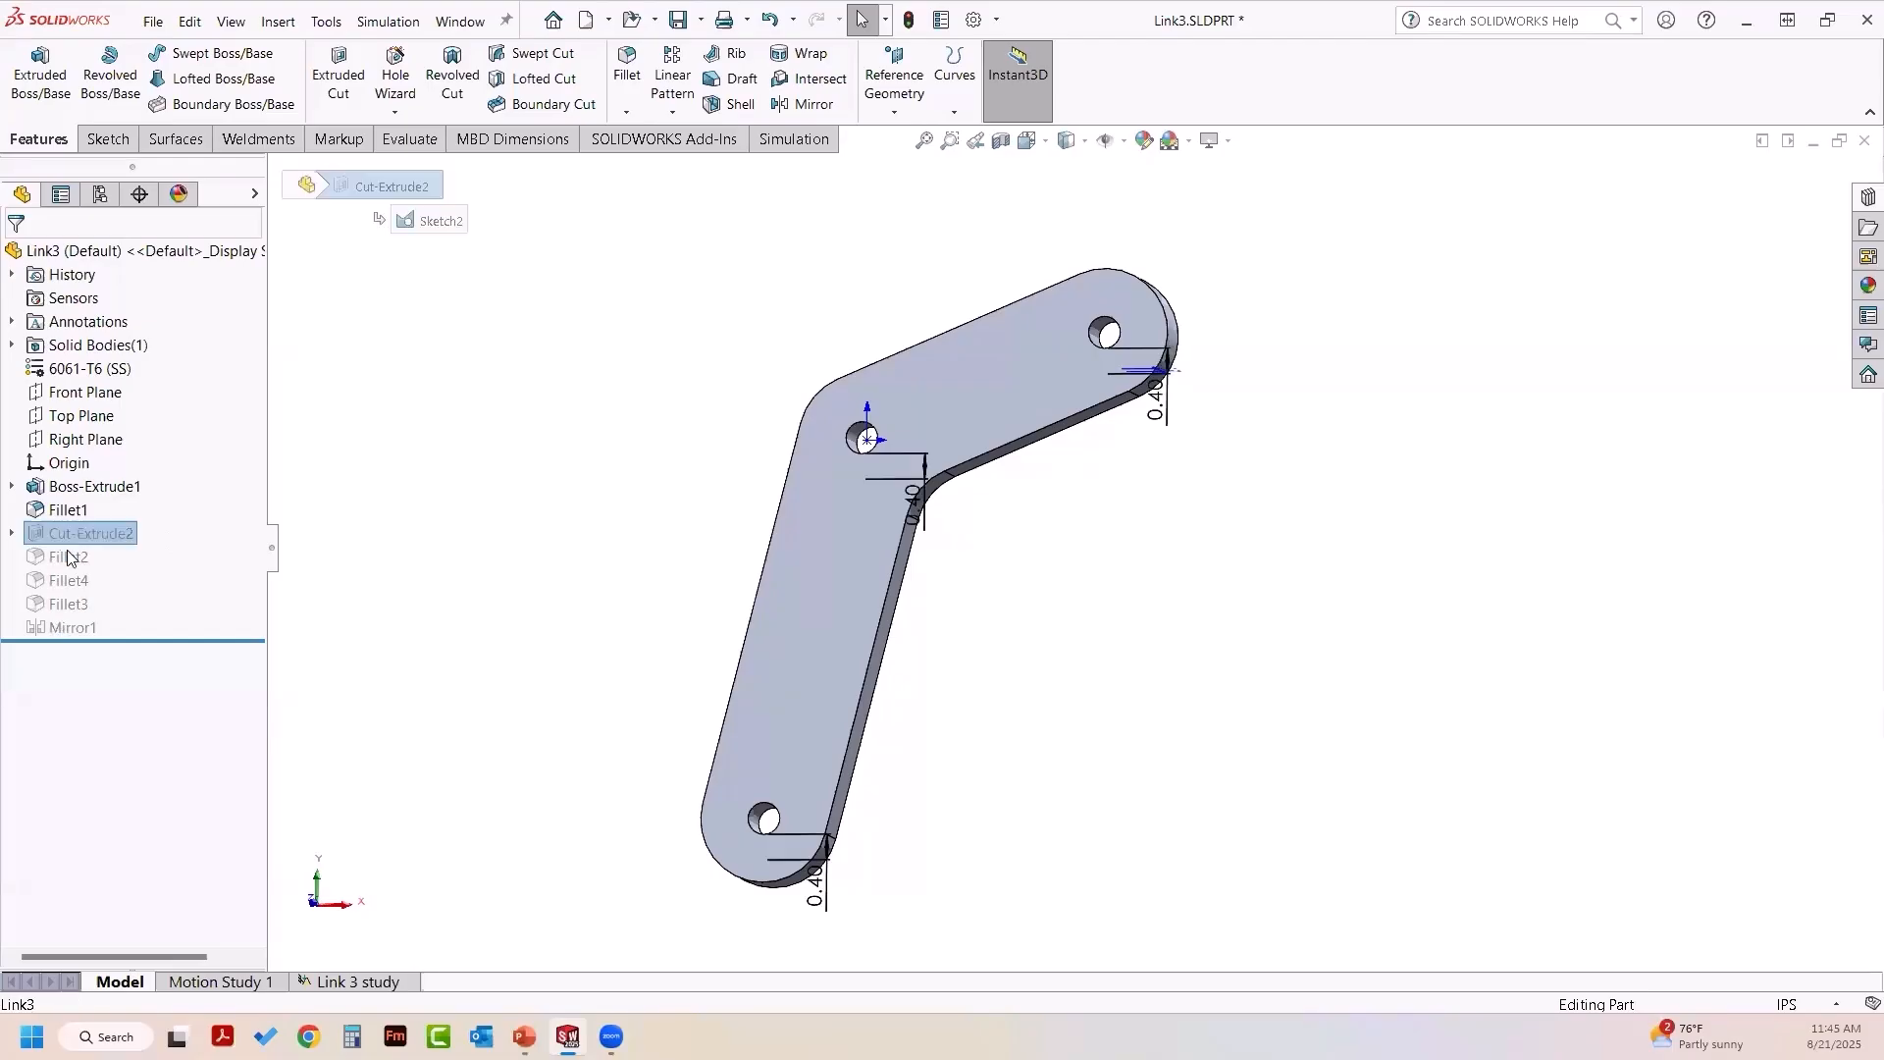
shift+click(73, 626)
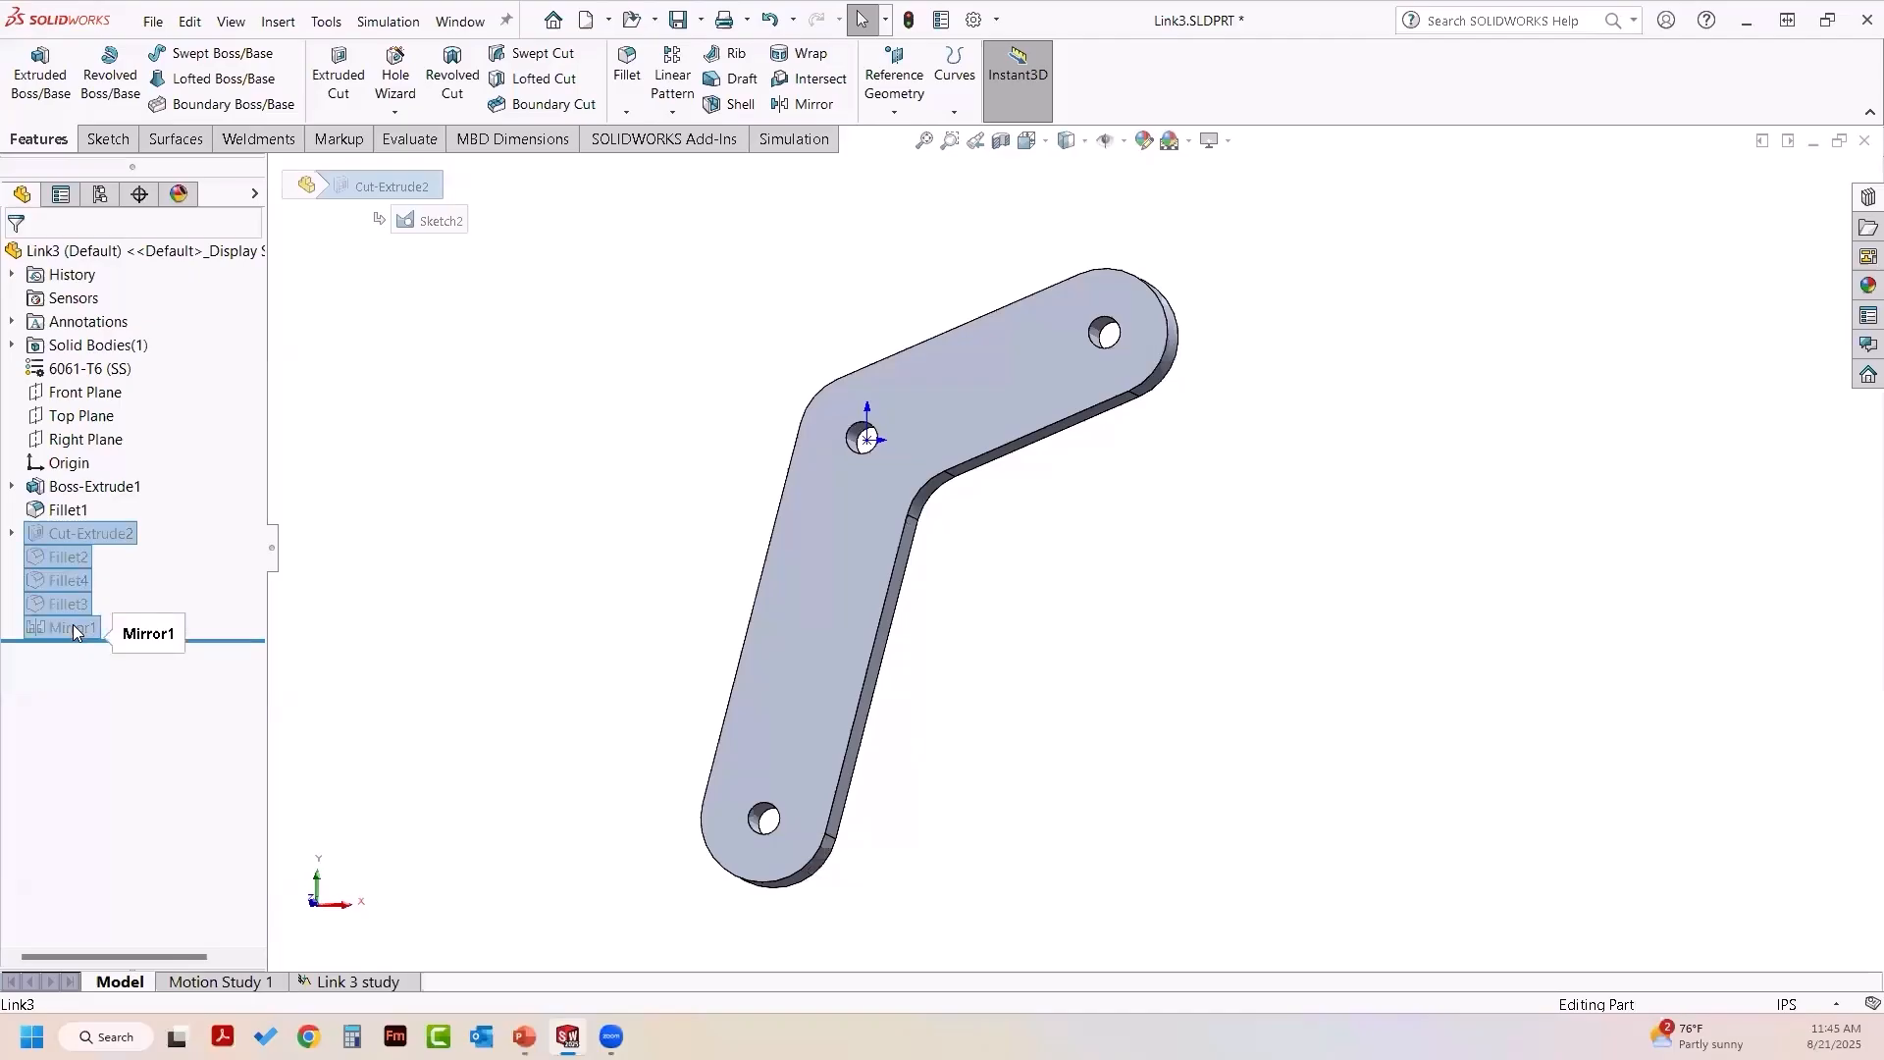
right_click(57, 557)
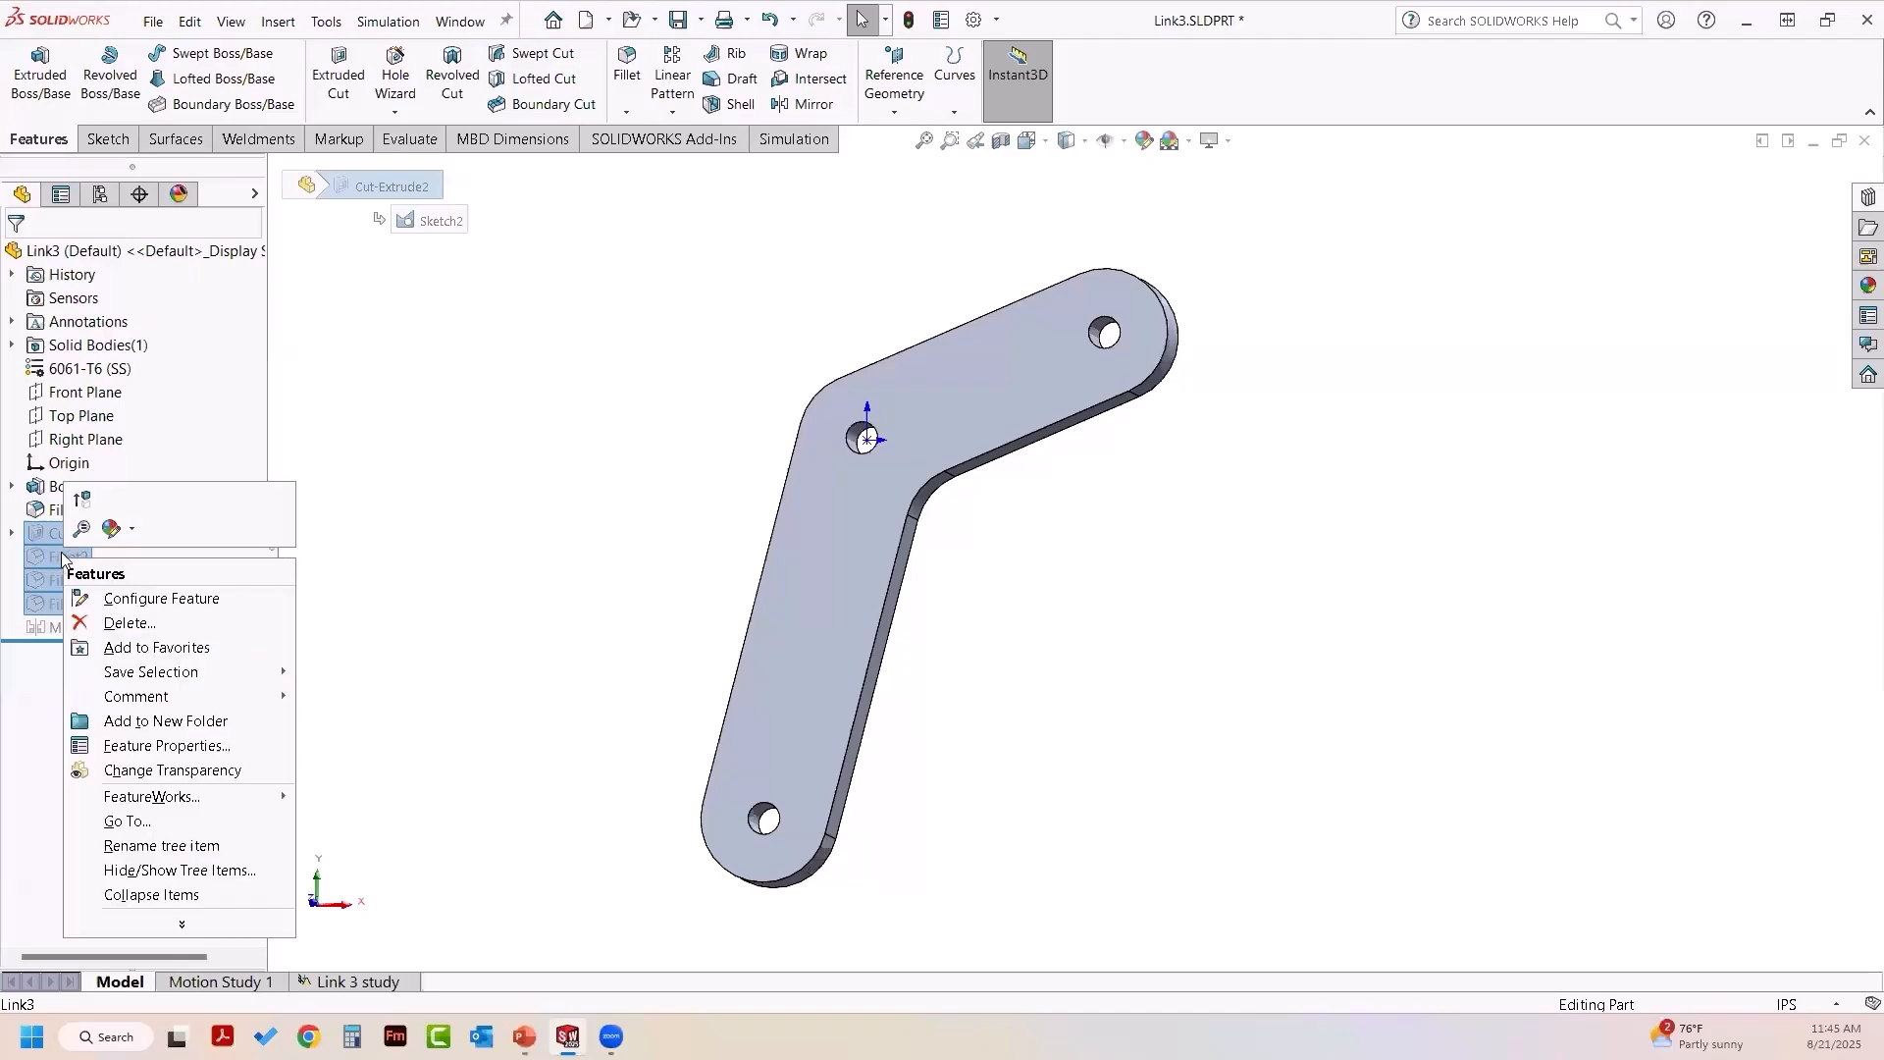
click(83, 502)
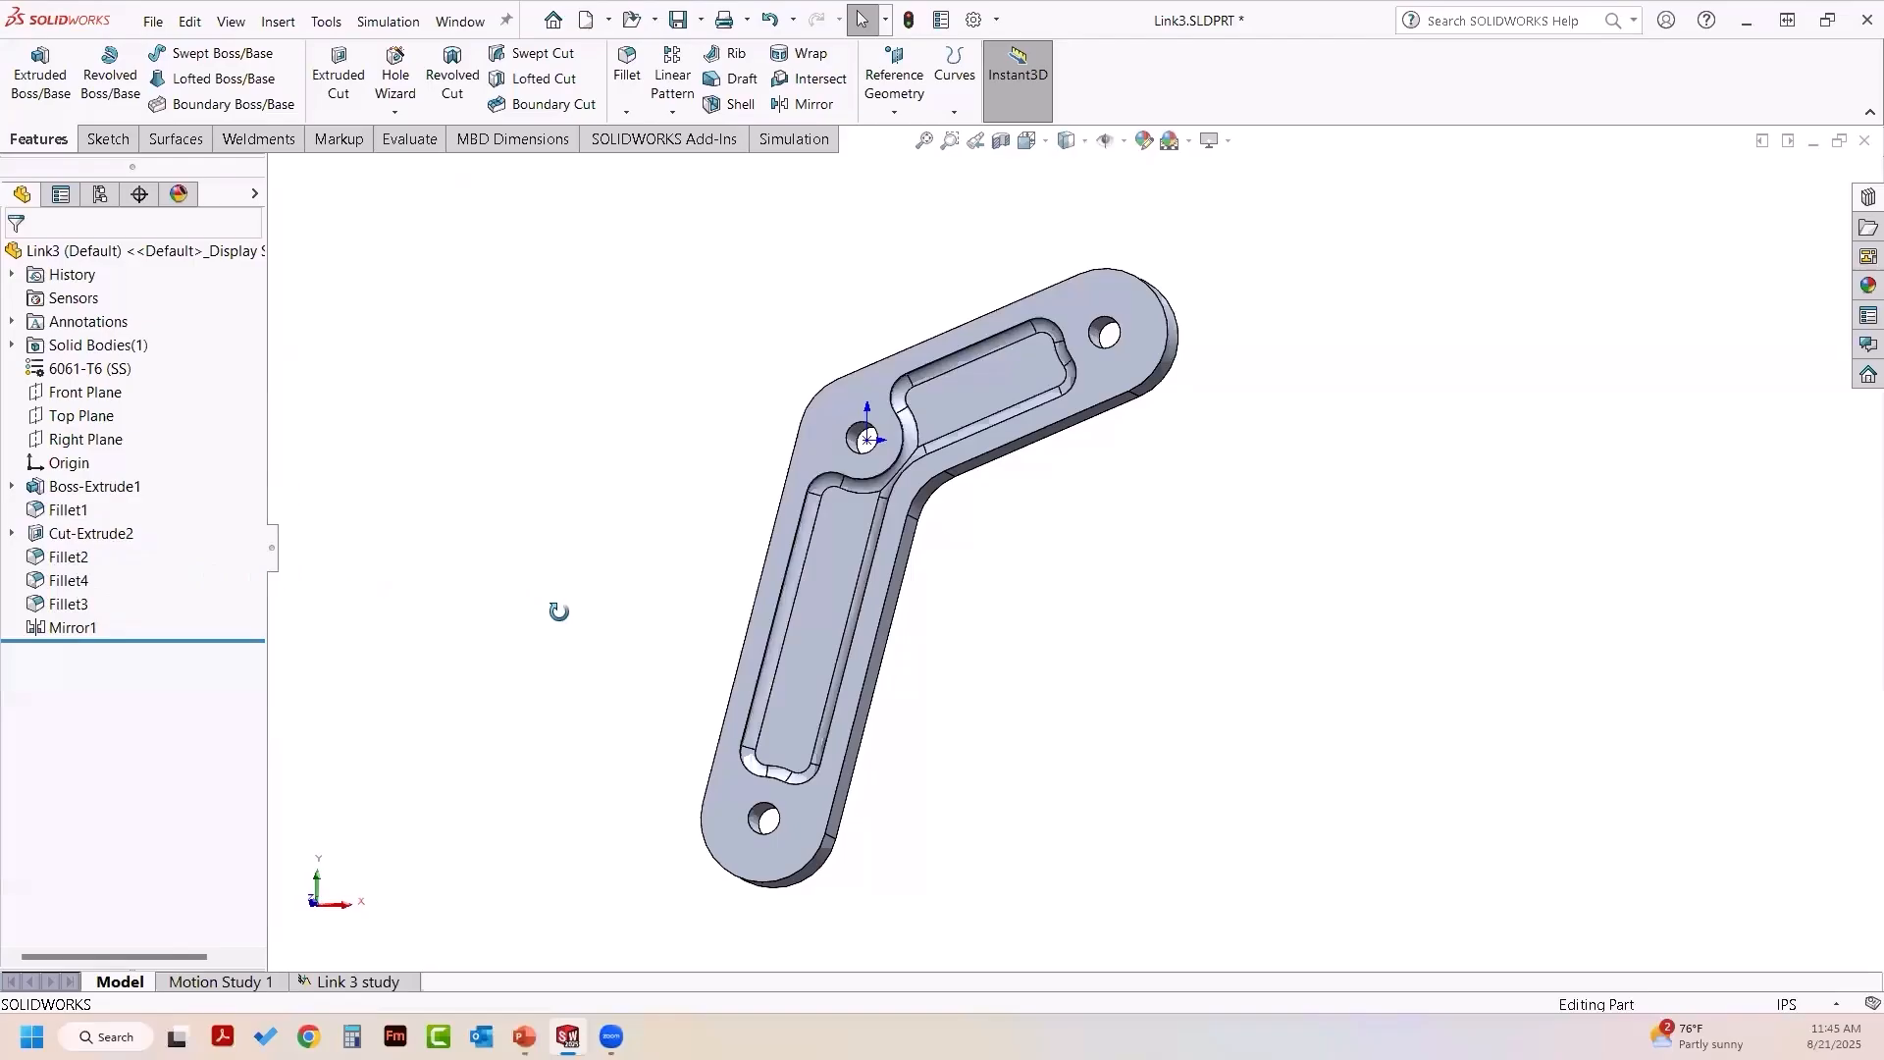
middle_drag(605, 625, 618, 732)
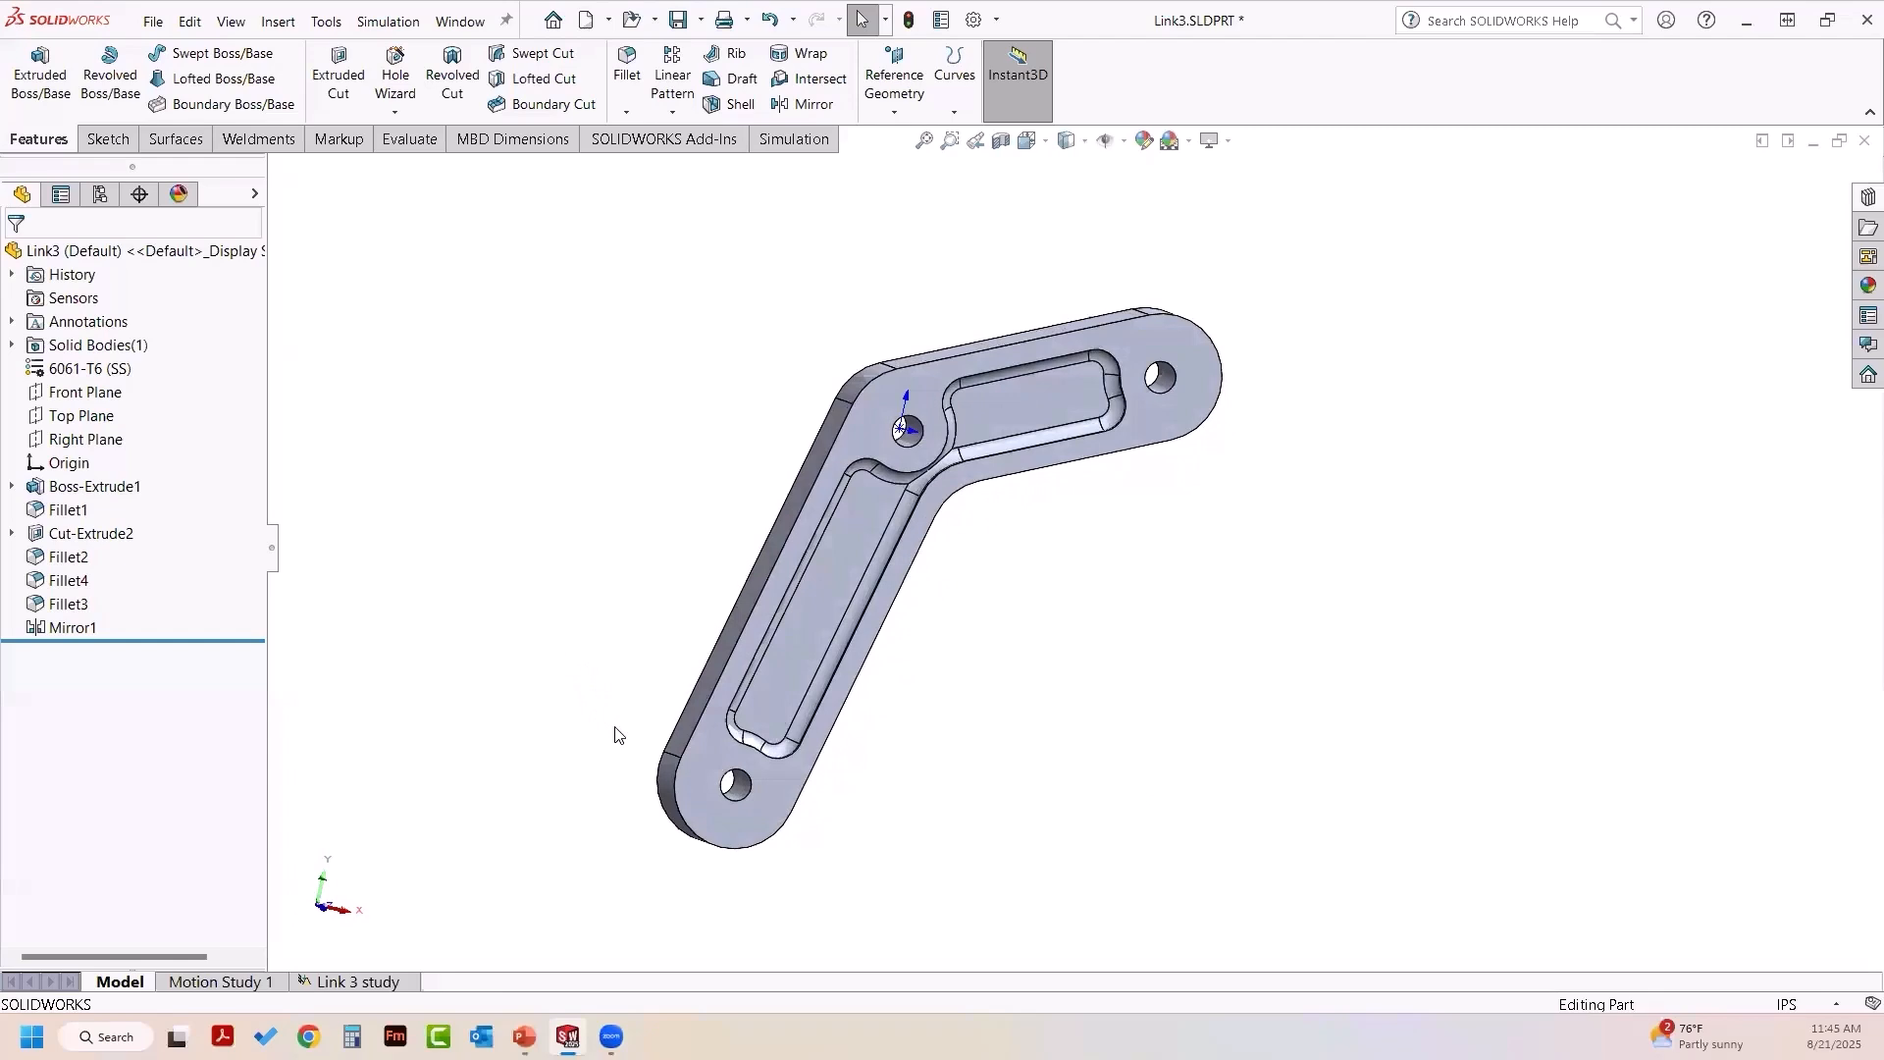
- Rerun the Link 3 study on the pocketed part with the larger inside-corner fillet
click(345, 982)
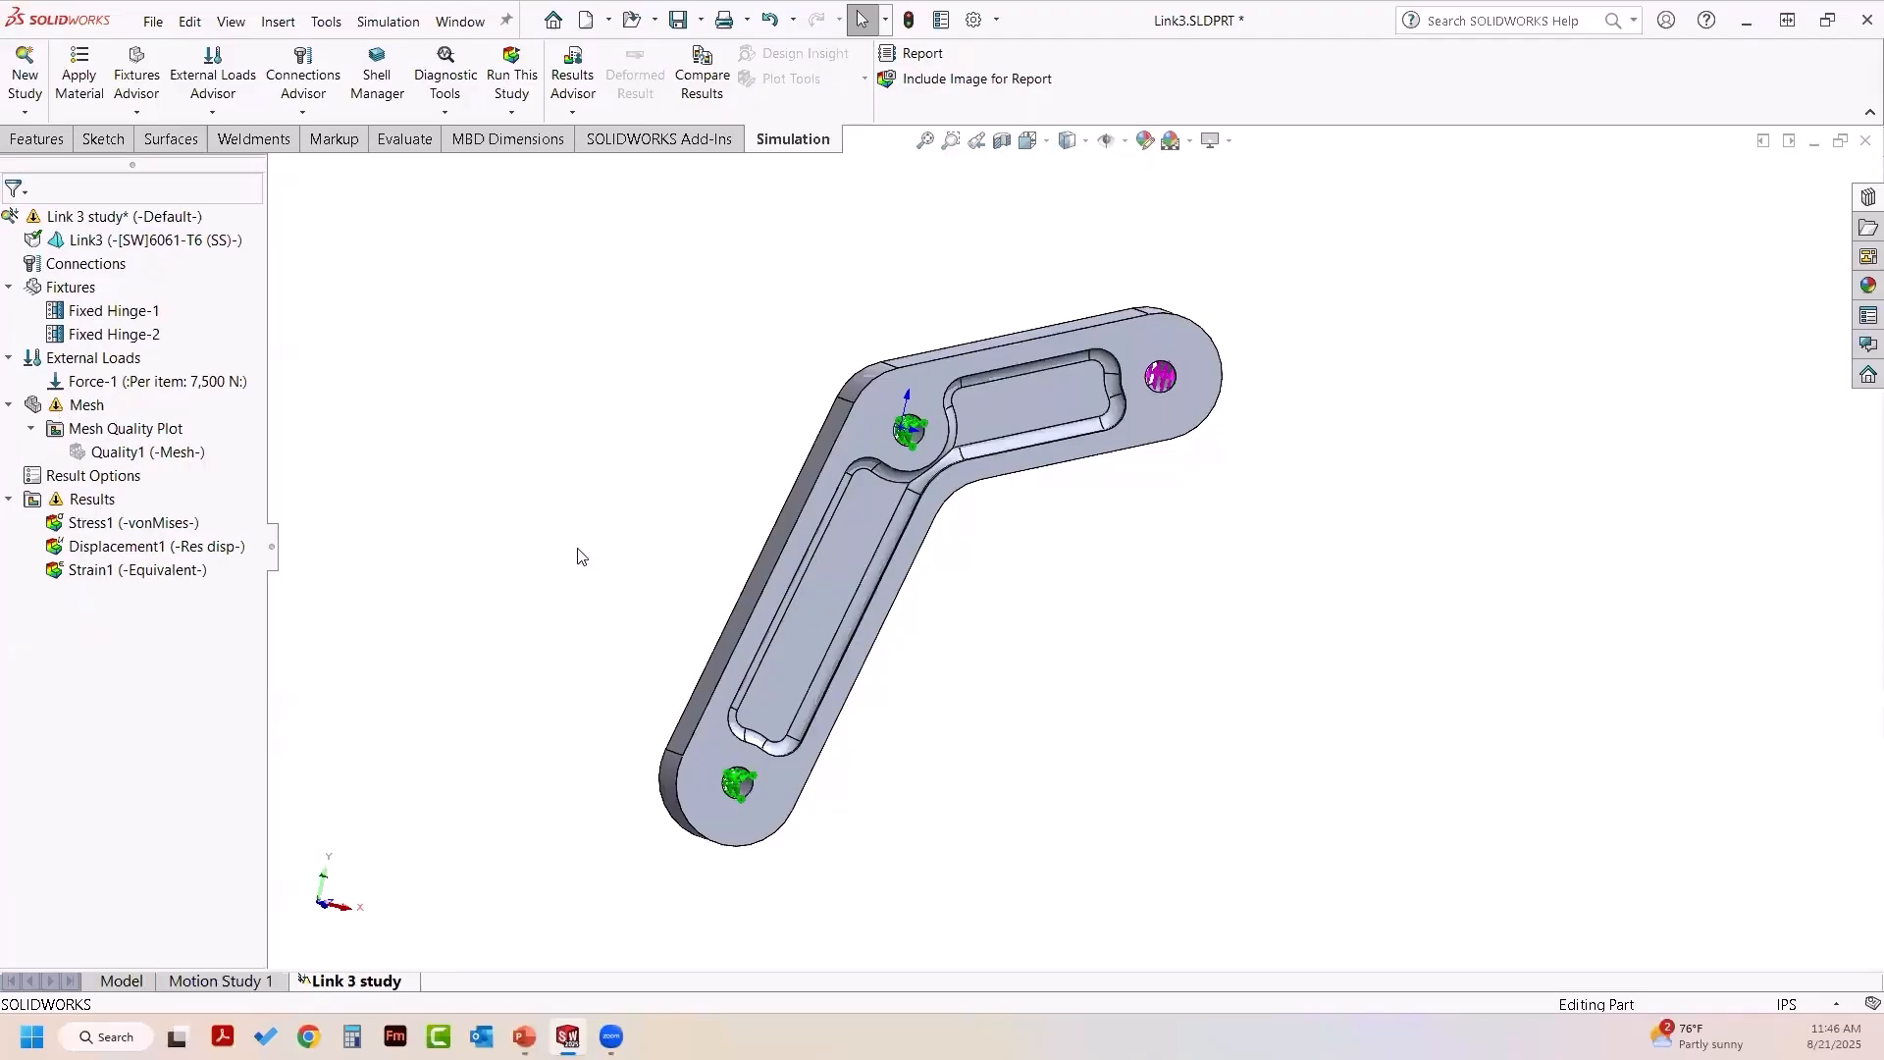
click(511, 75)
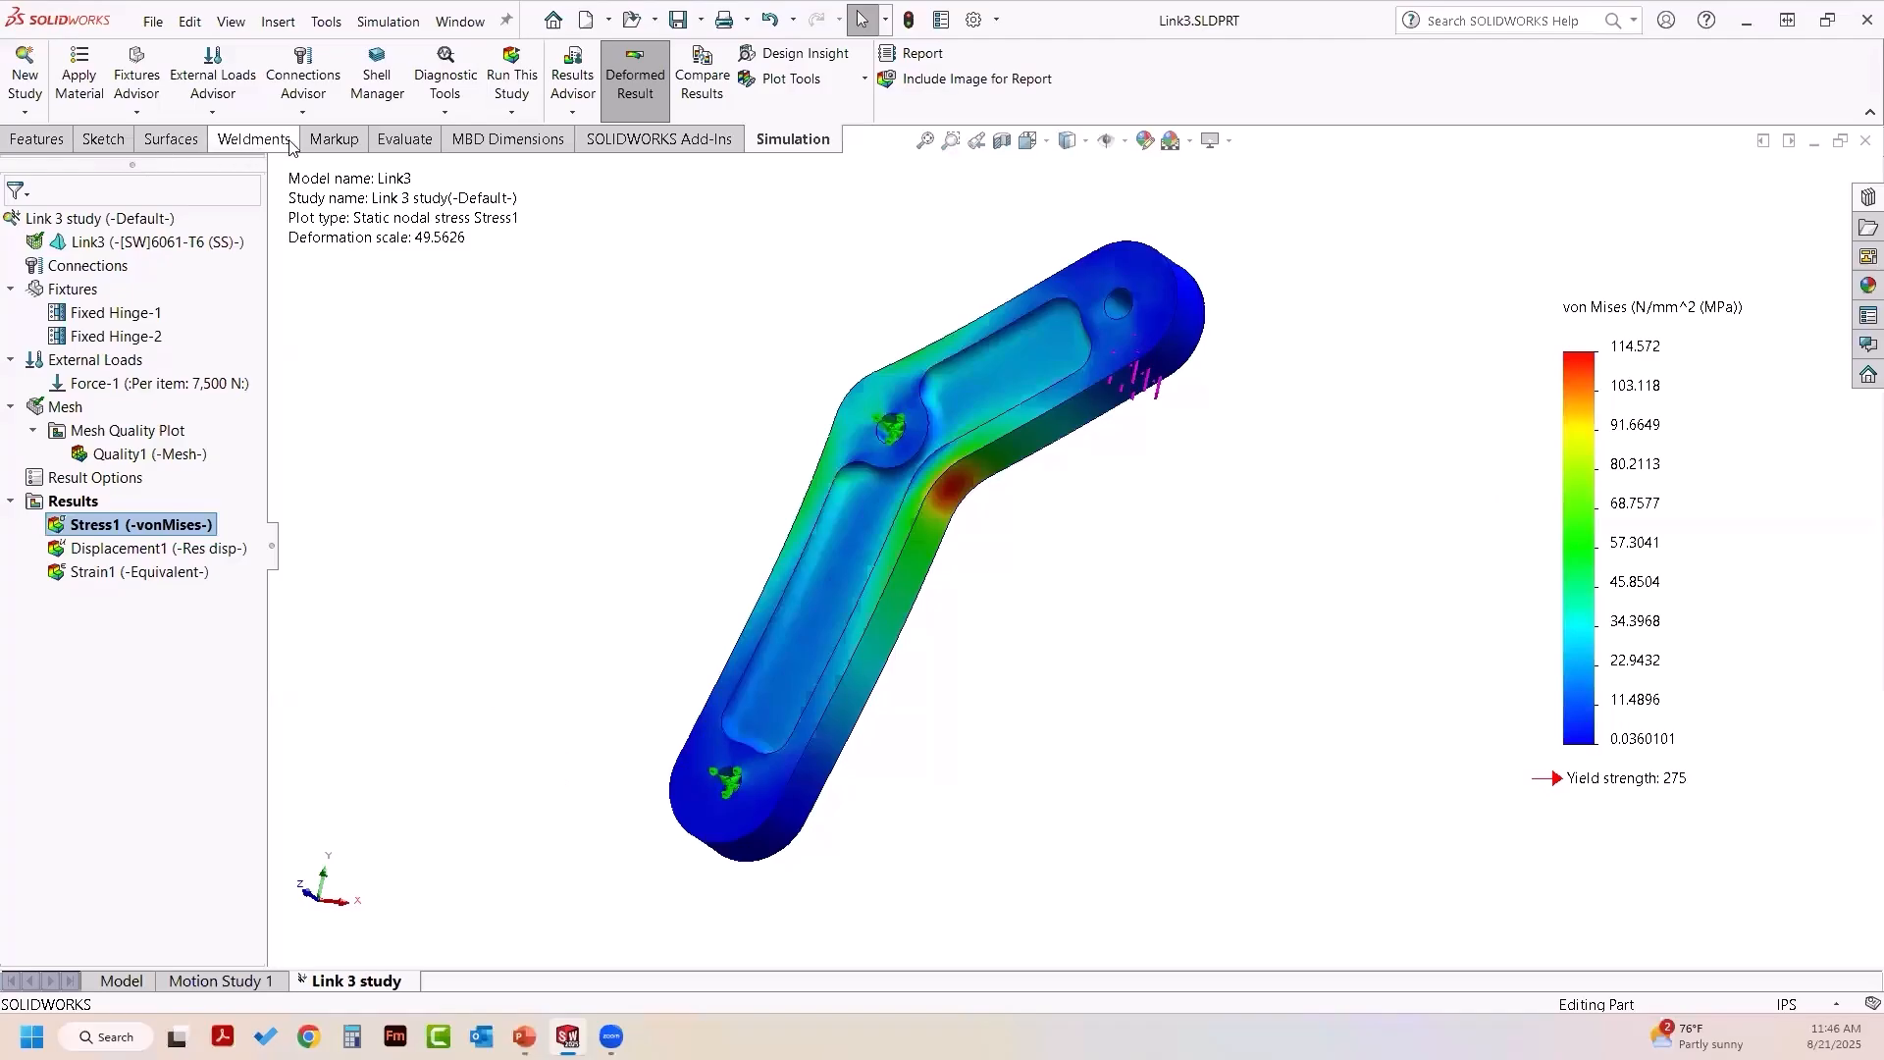
- Check the mass of the pocketed link in Mass Properties and review its von Mises stress plot
click(403, 139)
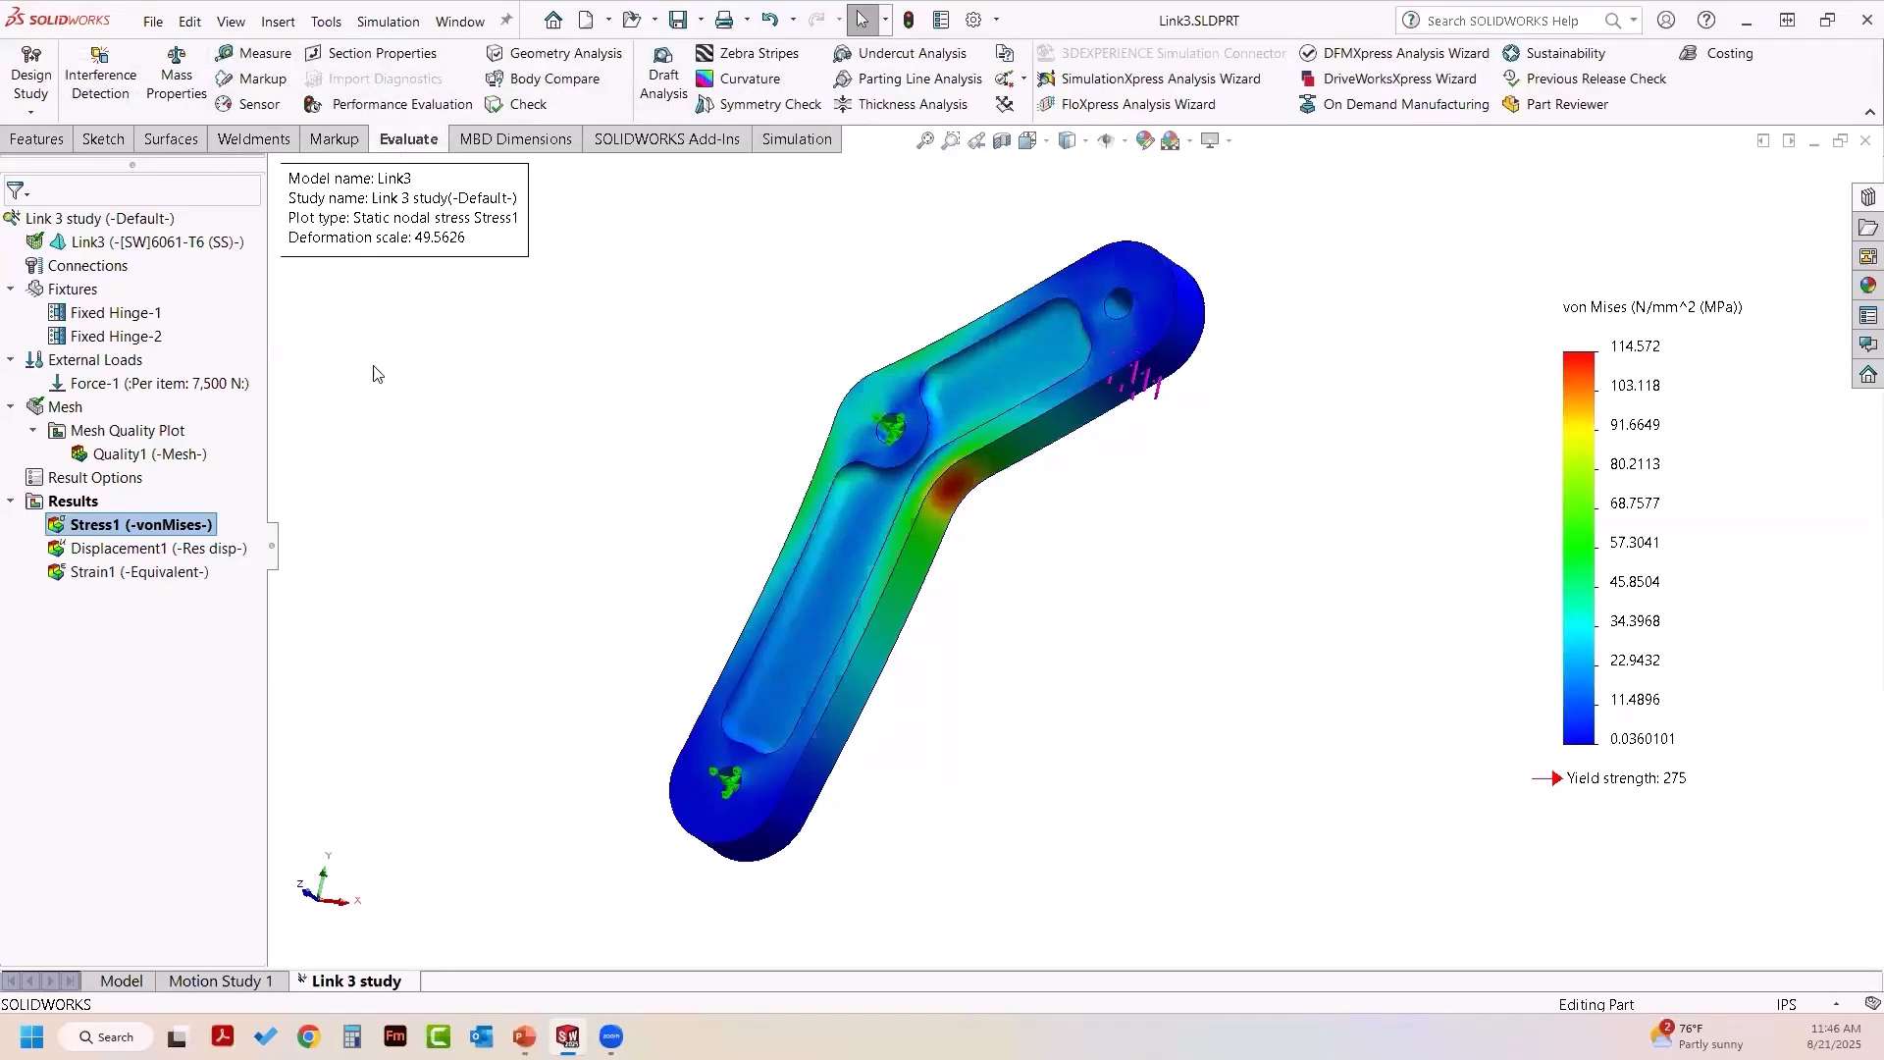
click(173, 89)
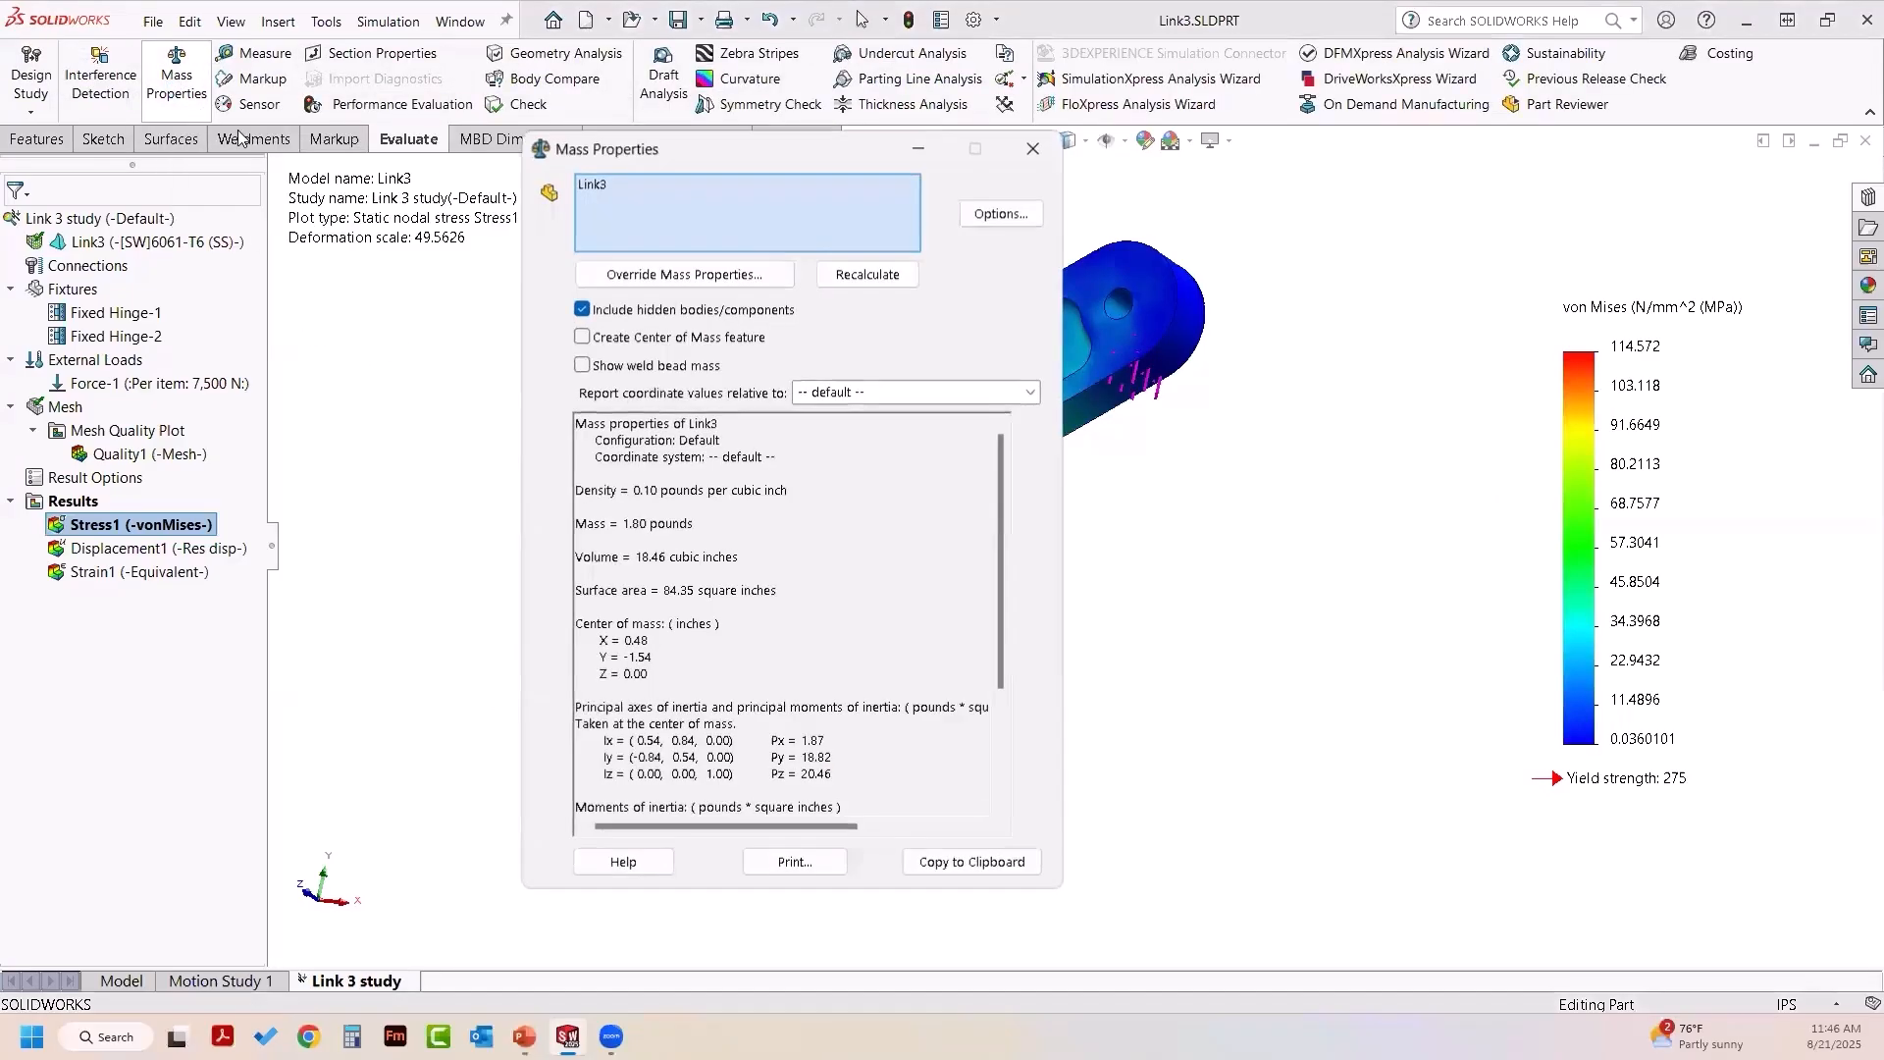
drag(699, 526, 620, 527)
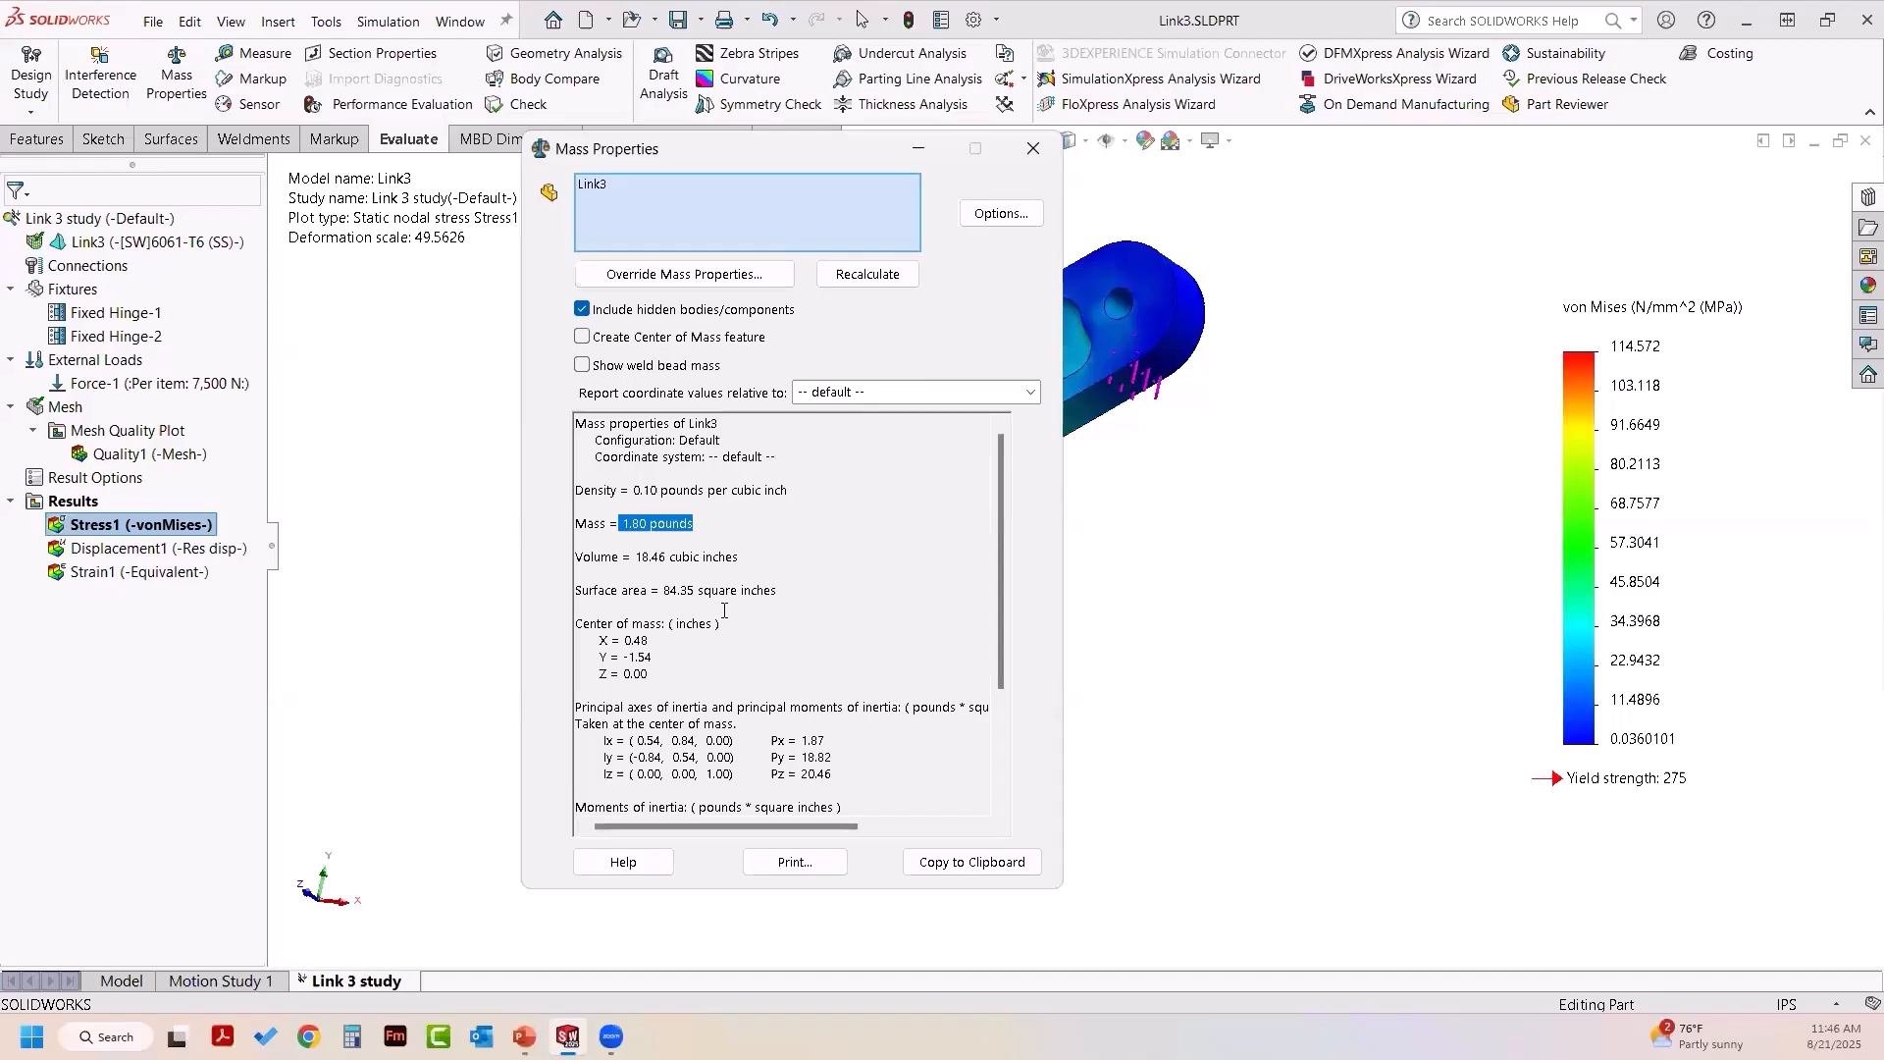
click(1027, 156)
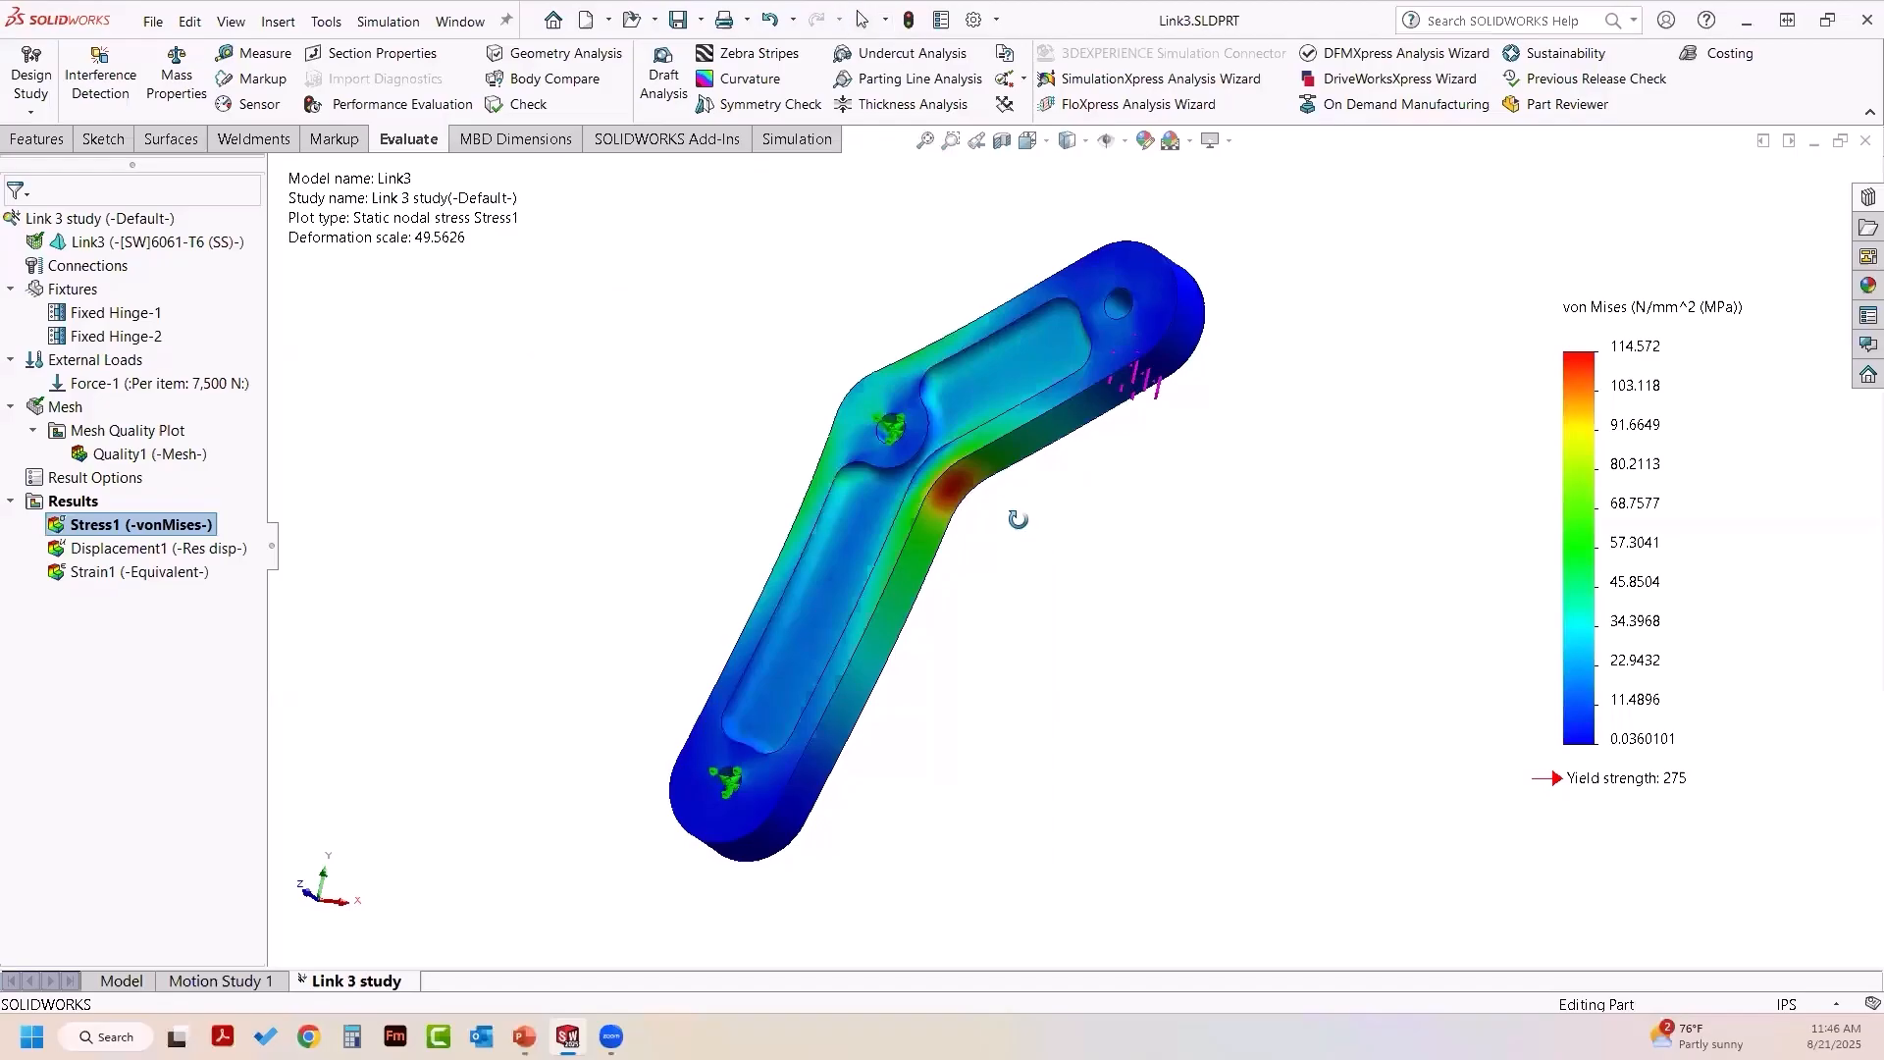
middle_drag(1010, 593, 1038, 639)
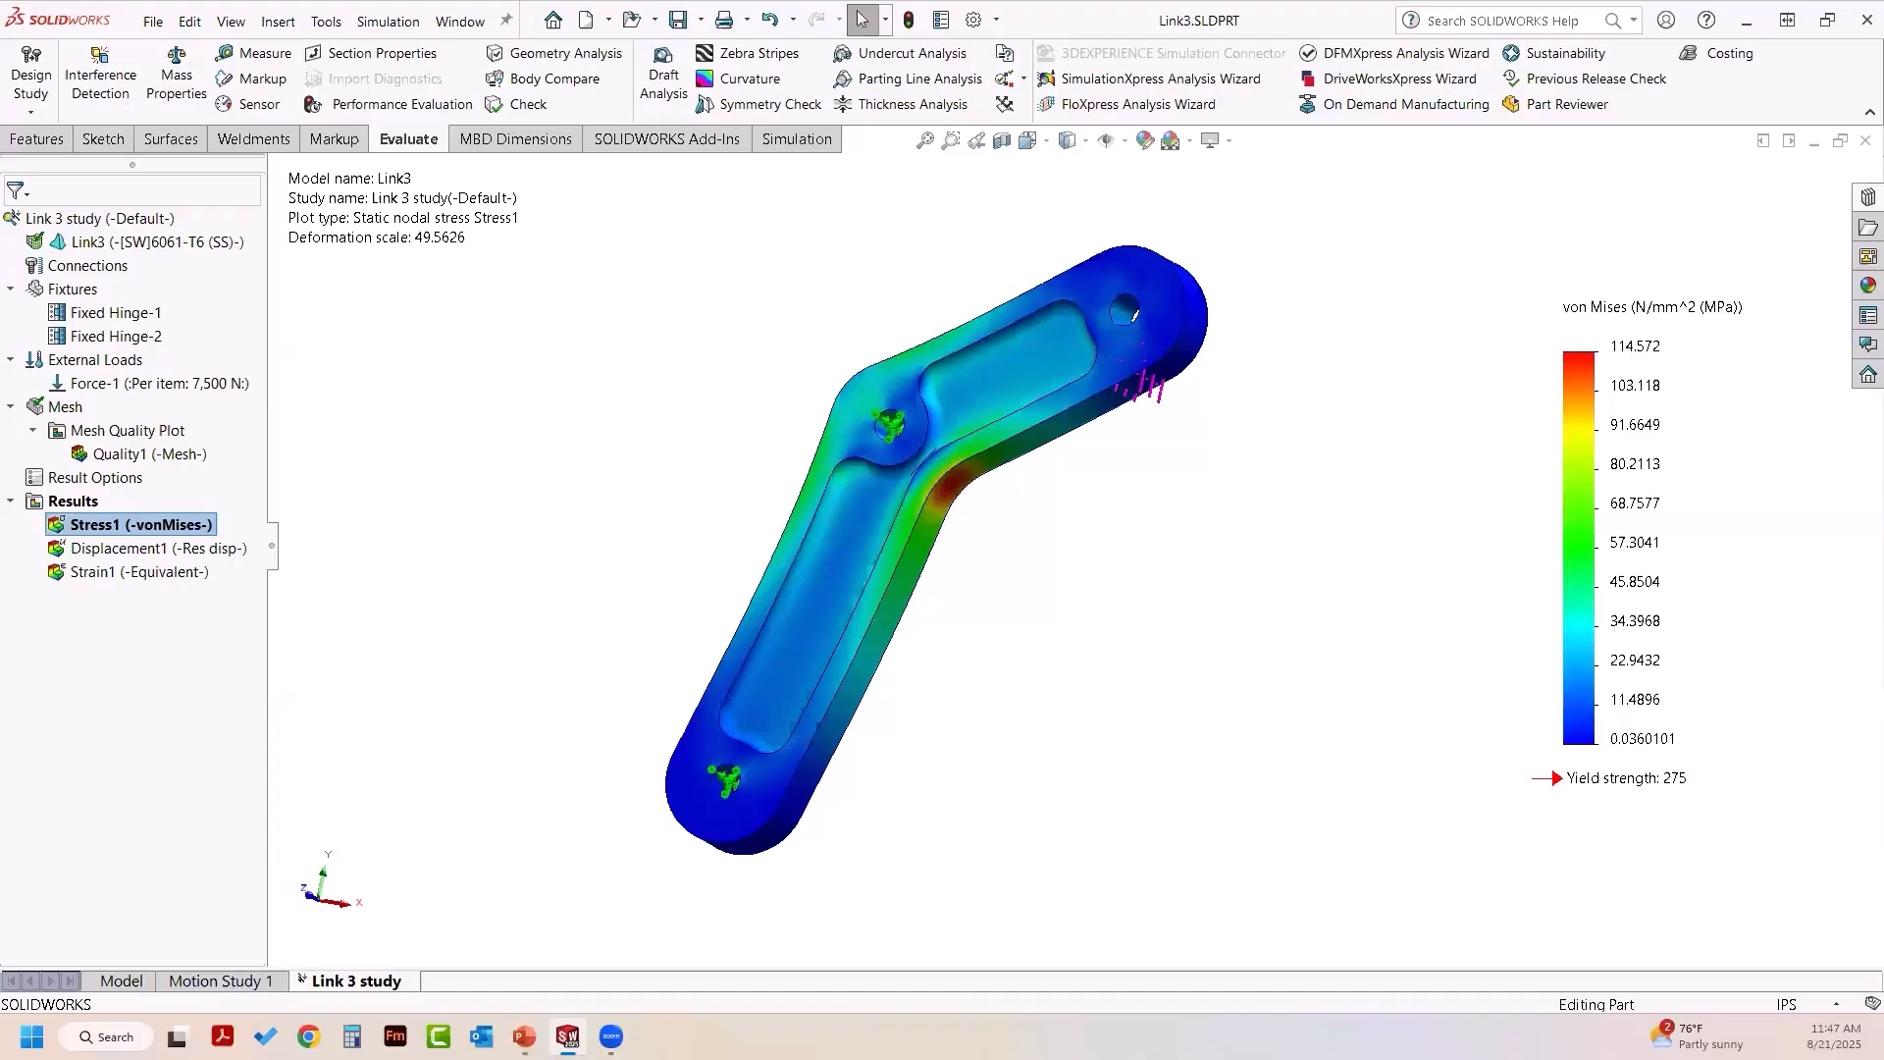
key(alt+Tab)
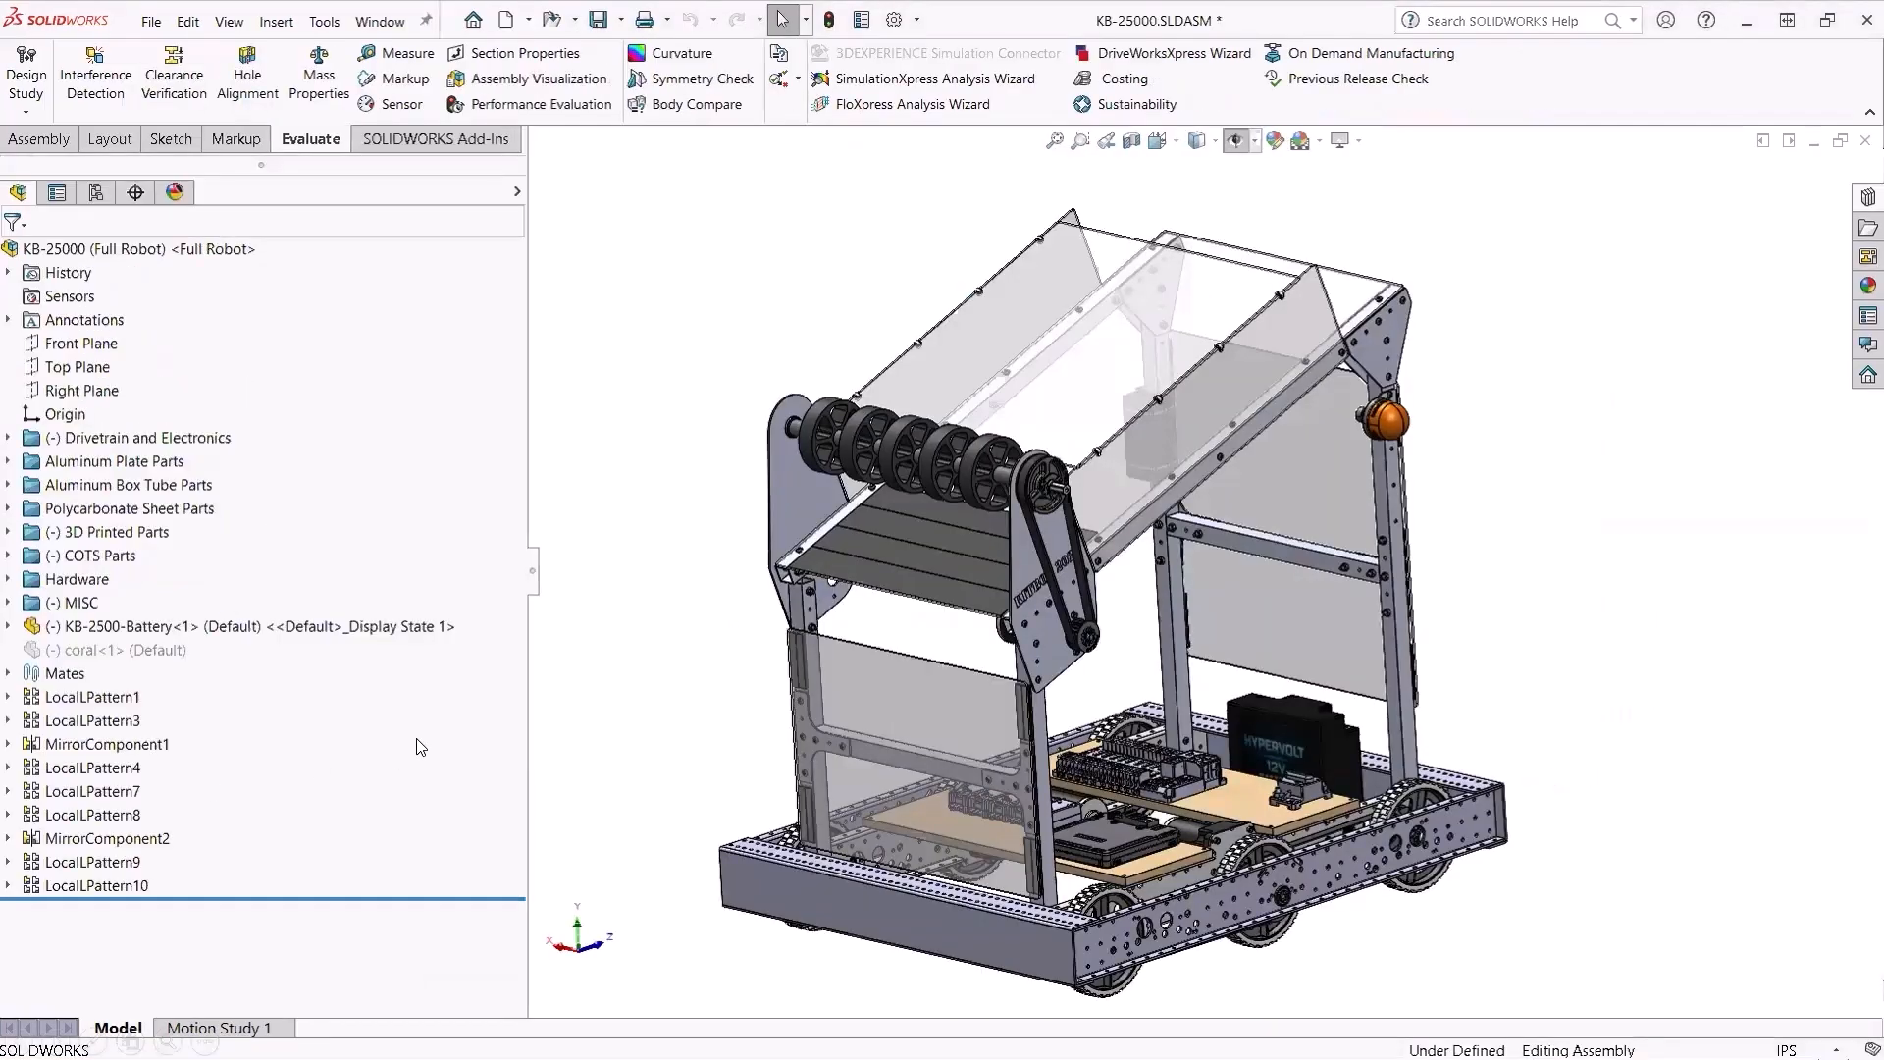
click(416, 738)
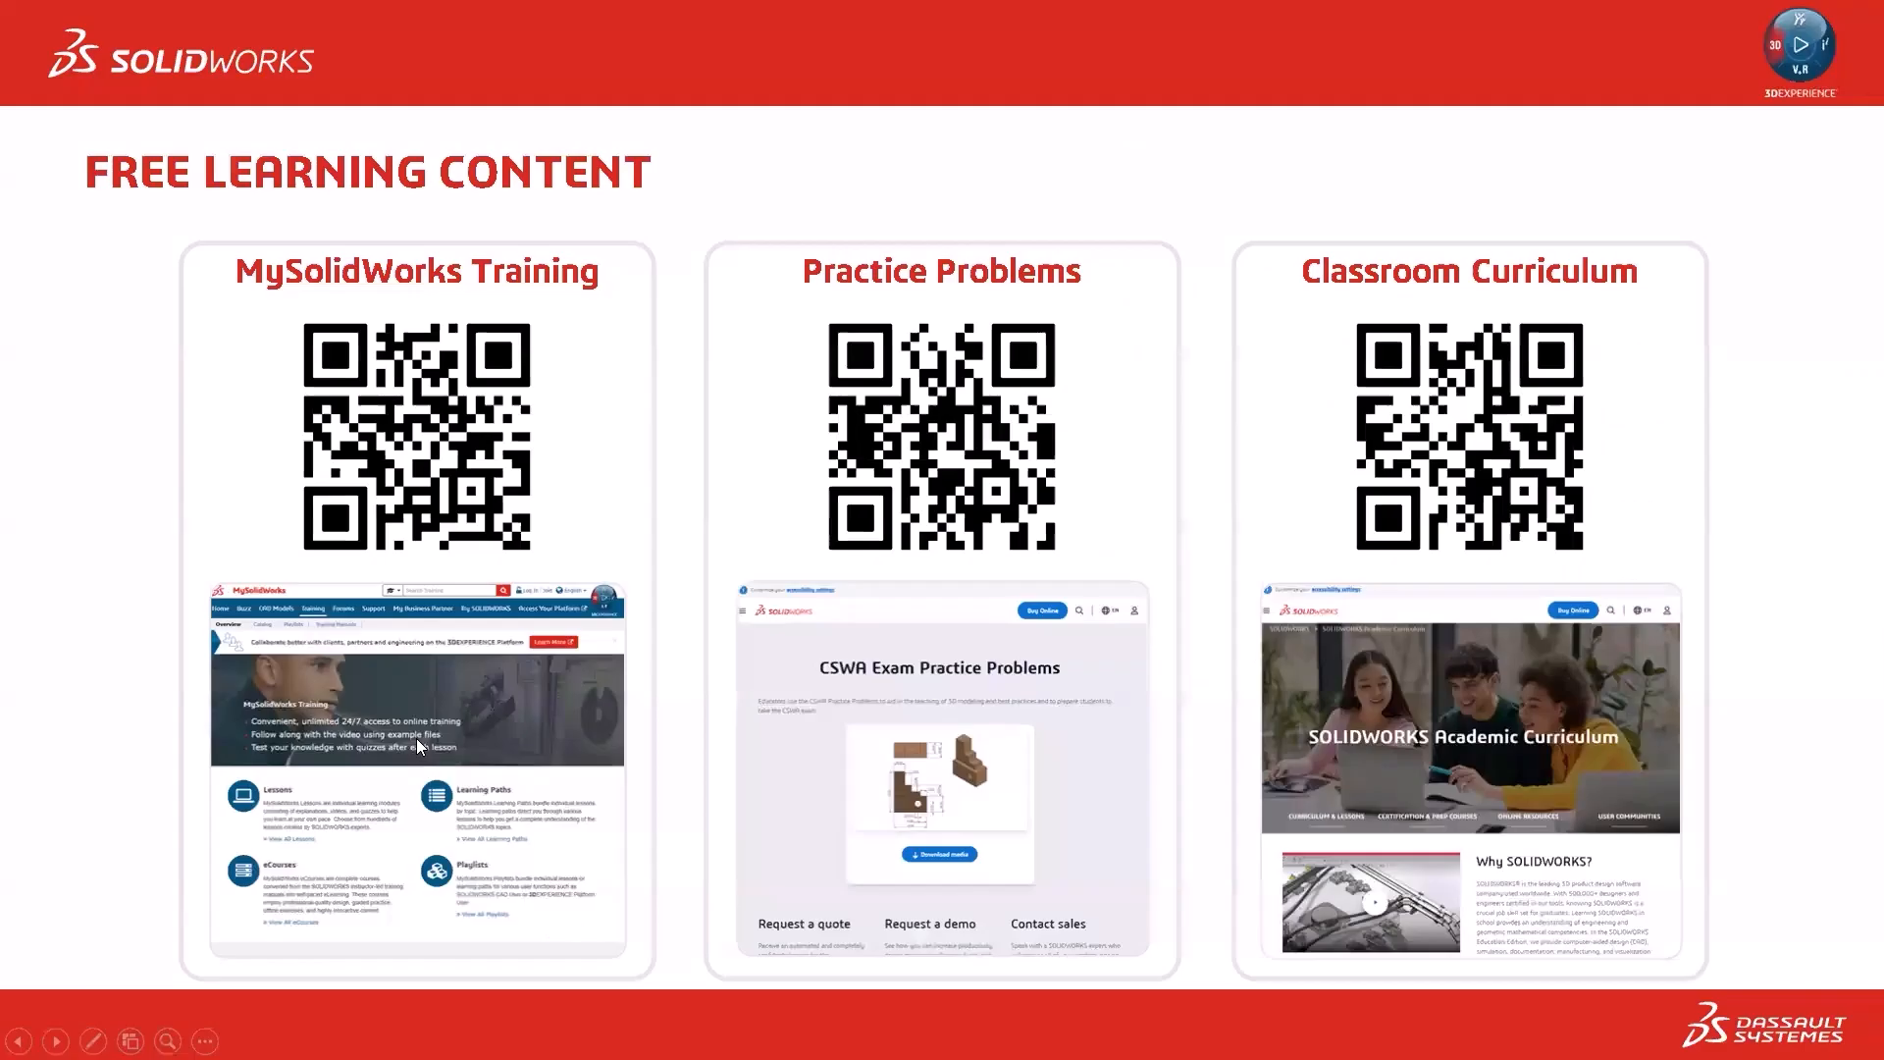